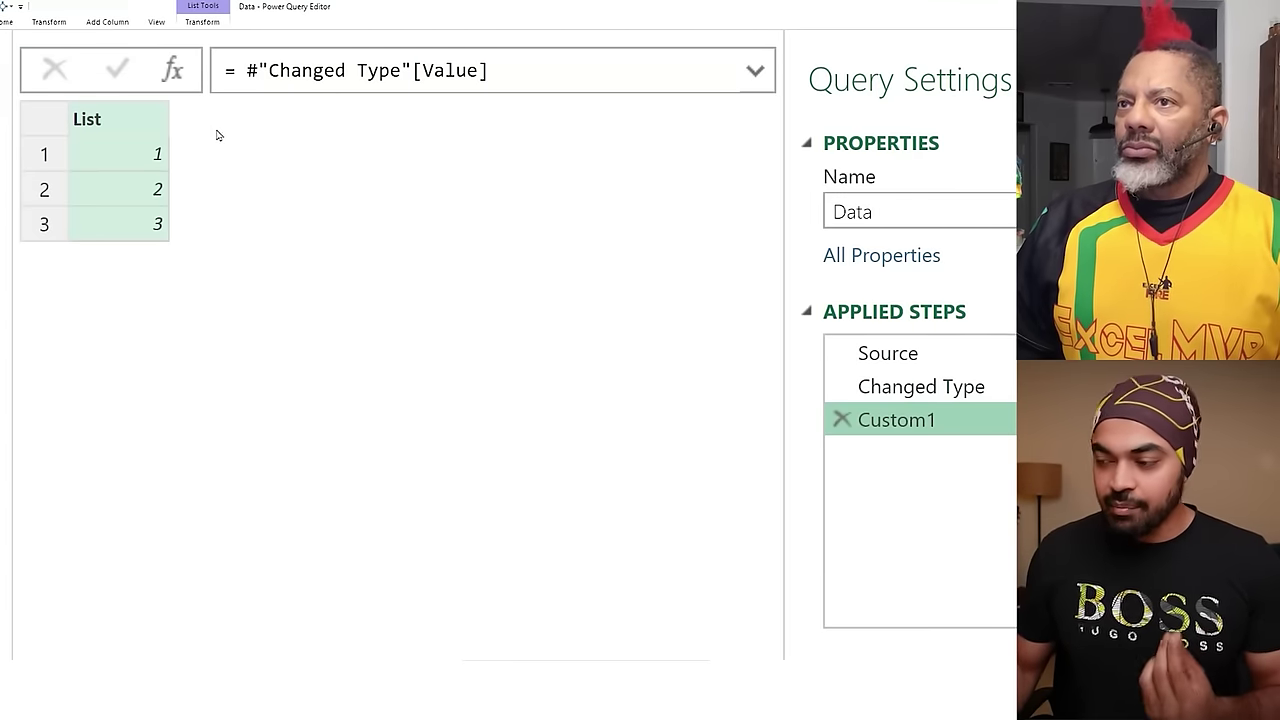
Compare the list in the Data query's Custom1 step with the Letter and Value table in its Changed Type step.
drag(98, 108, 130, 124)
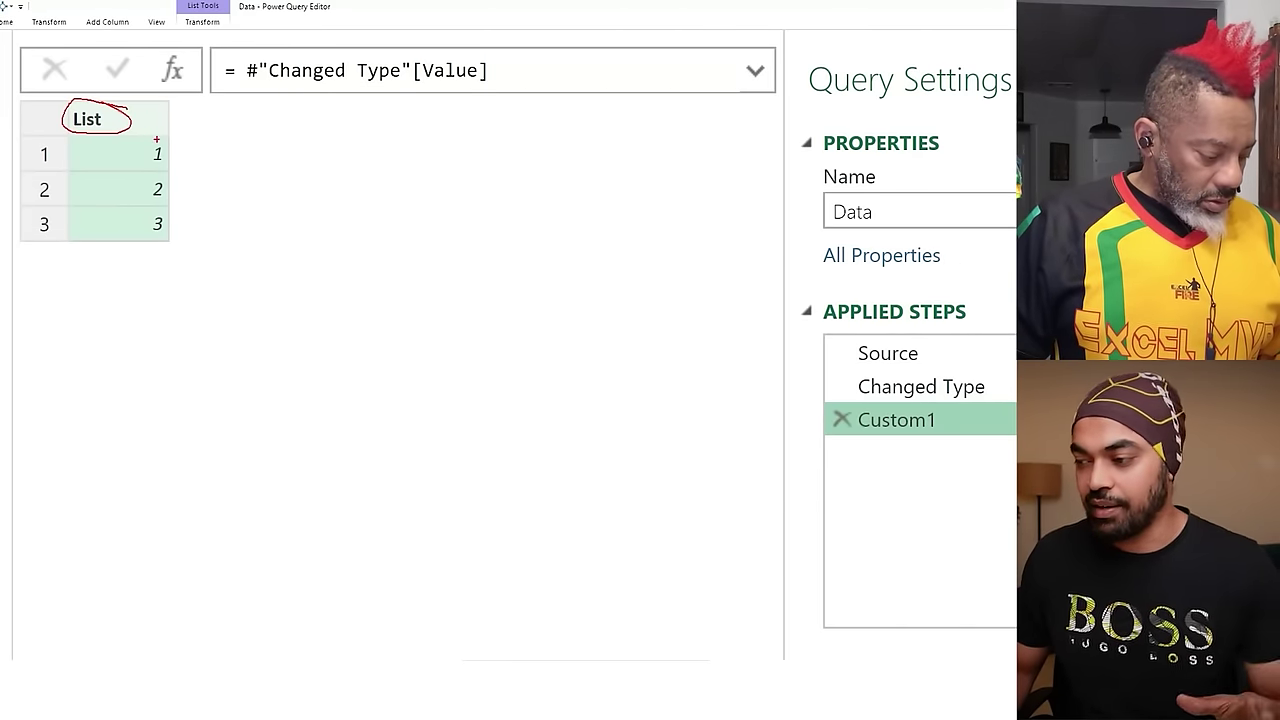
drag(189, 147, 187, 205)
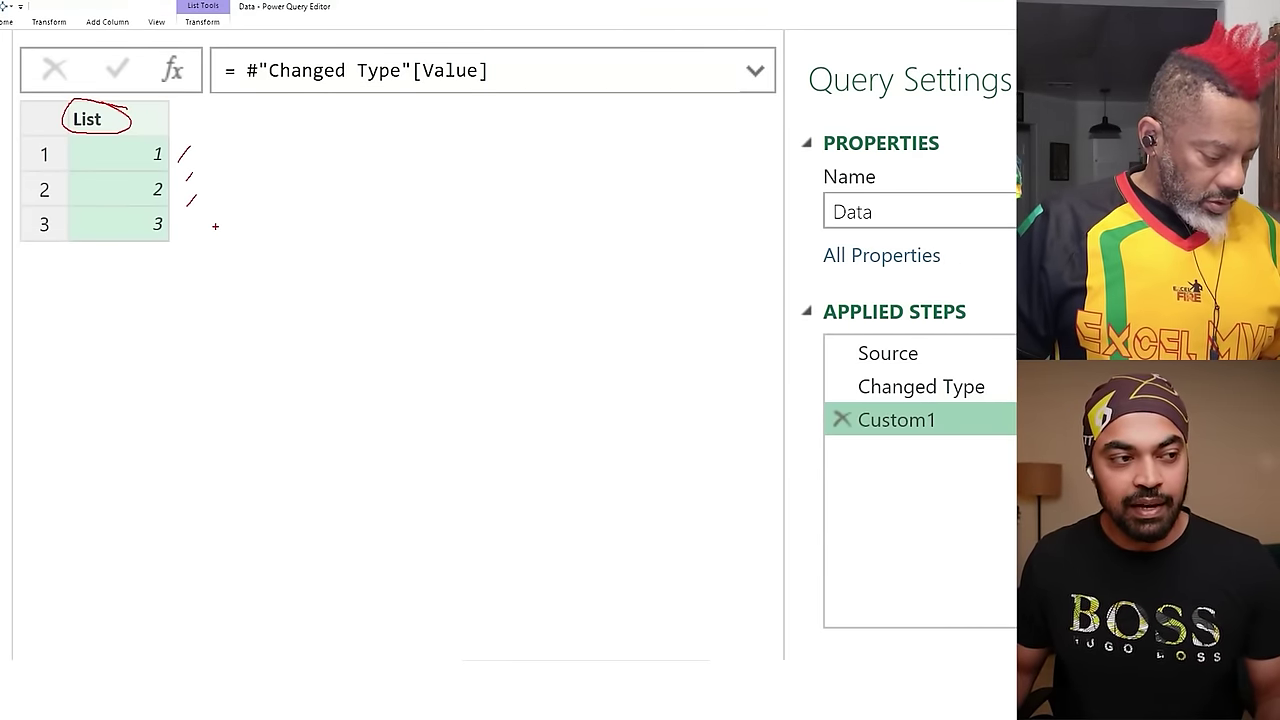
key(Escape)
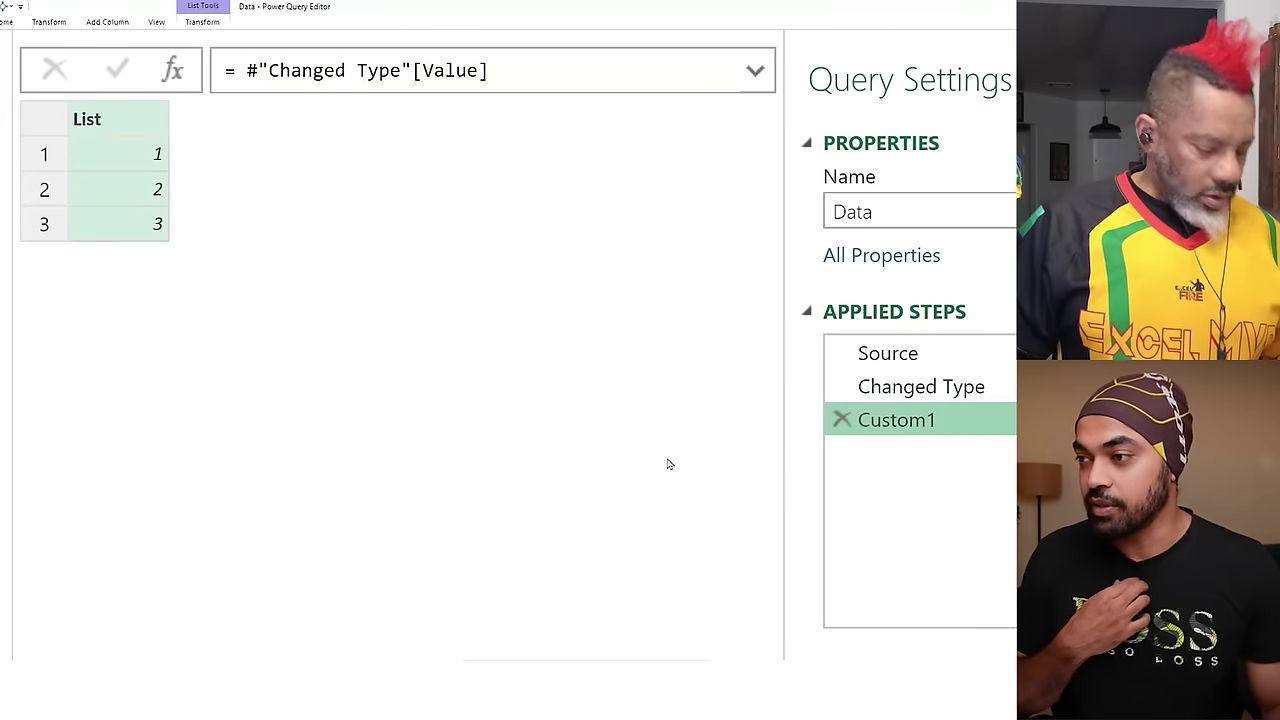
click(950, 389)
key(ctrl+2)
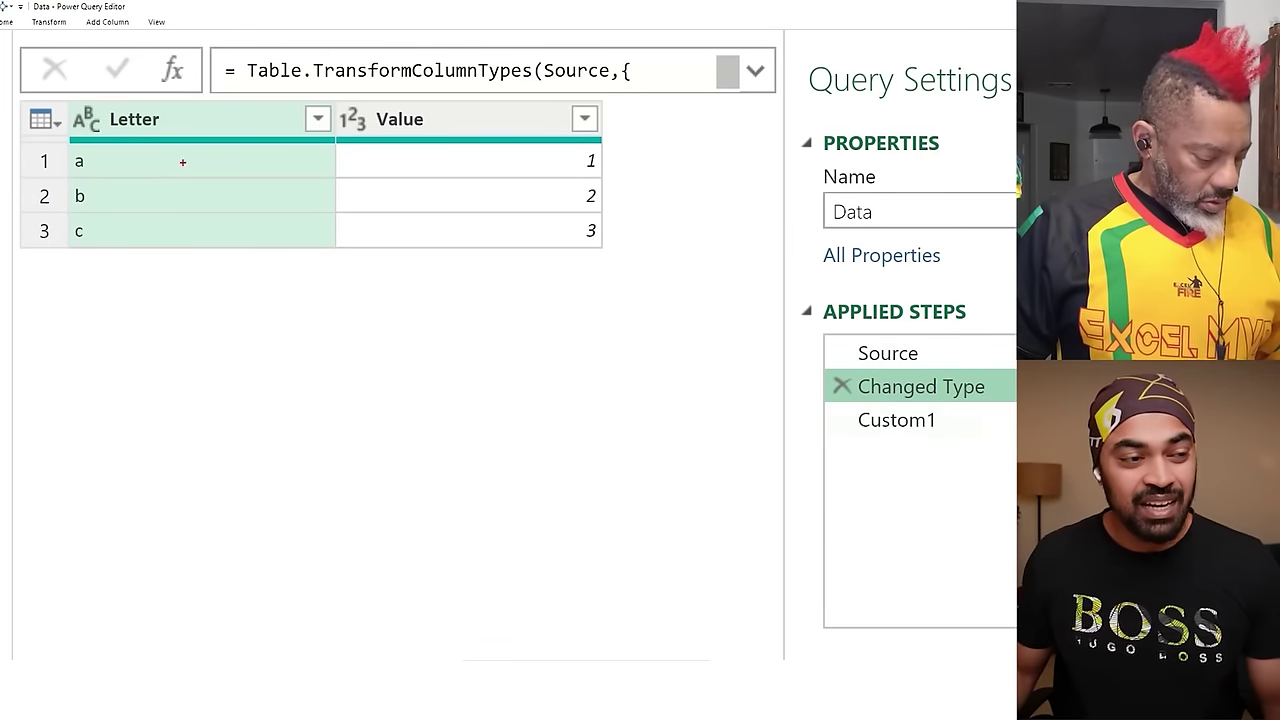
drag(64, 92, 624, 293)
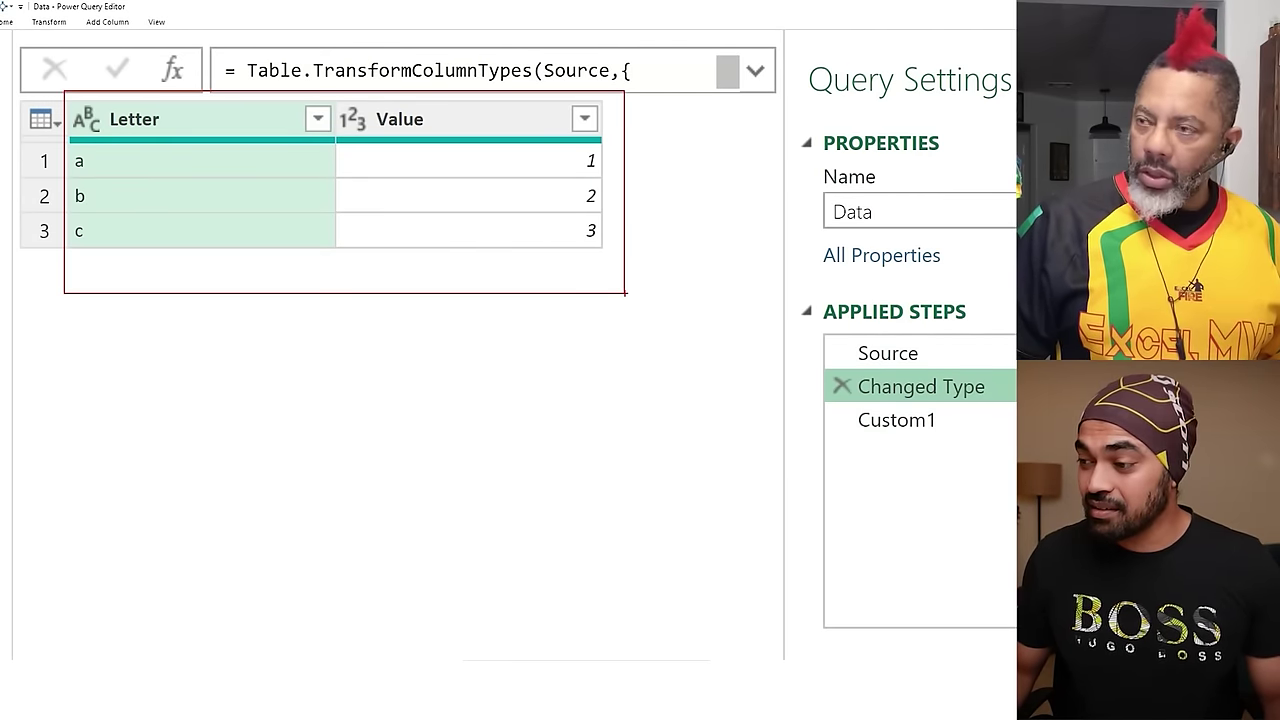
key(Escape)
click(878, 420)
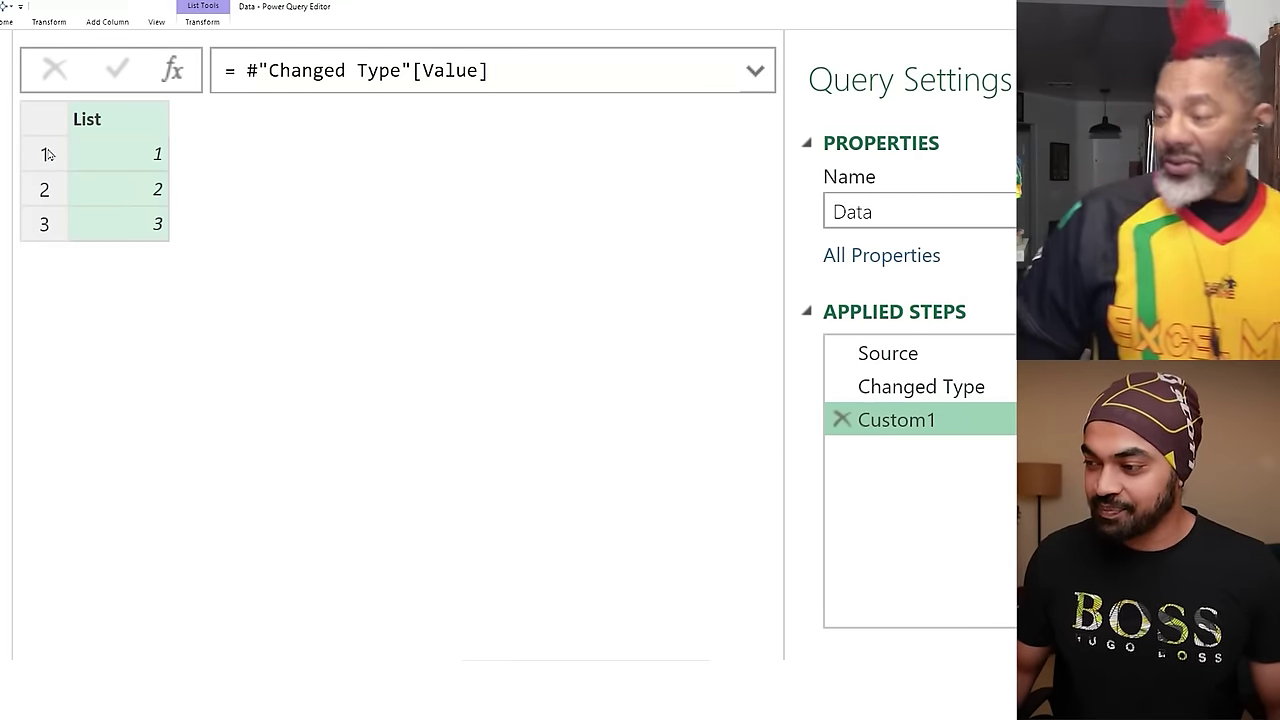
Open Query1 and examine its Source formula, which builds a list inside curly braces.
click(8, 118)
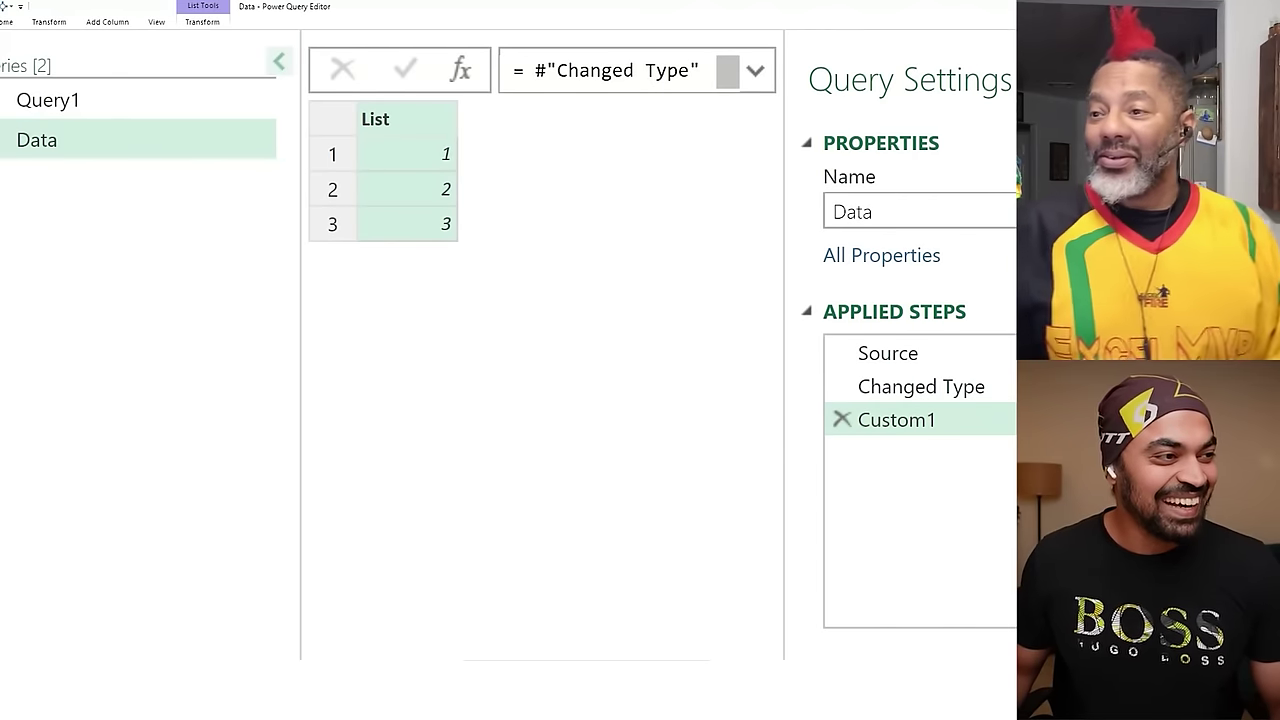
click(63, 117)
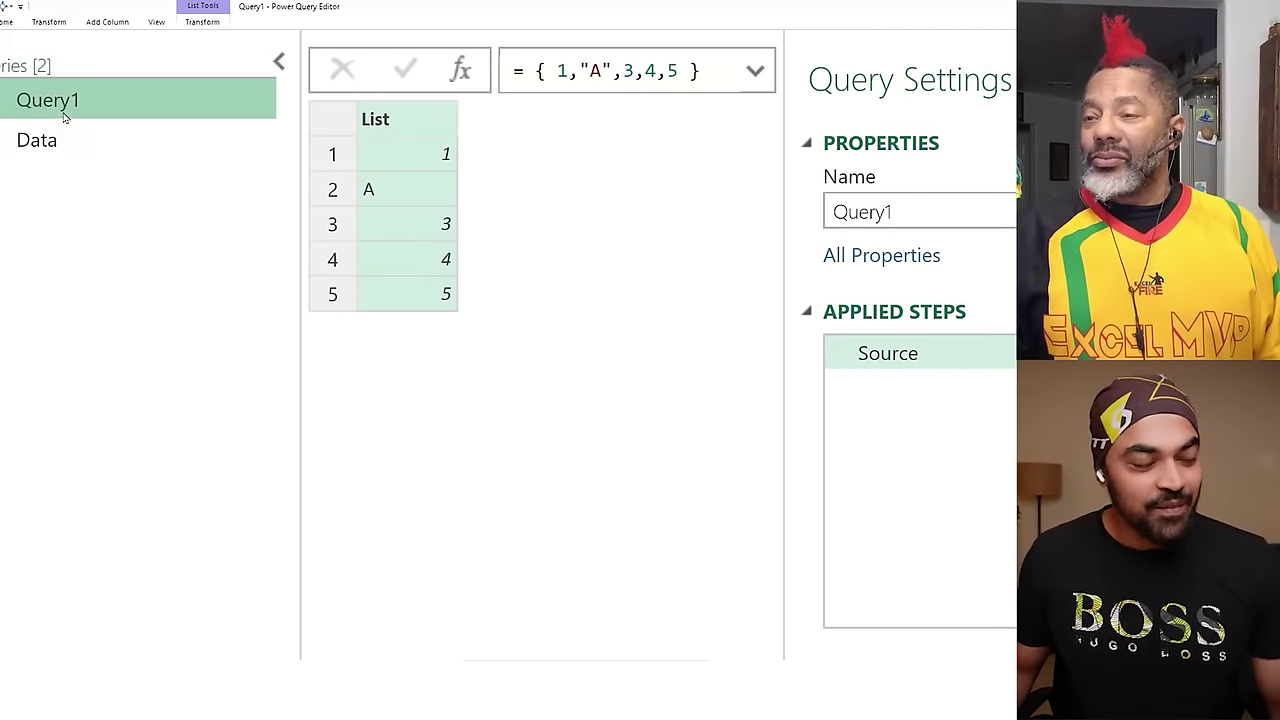
click(279, 62)
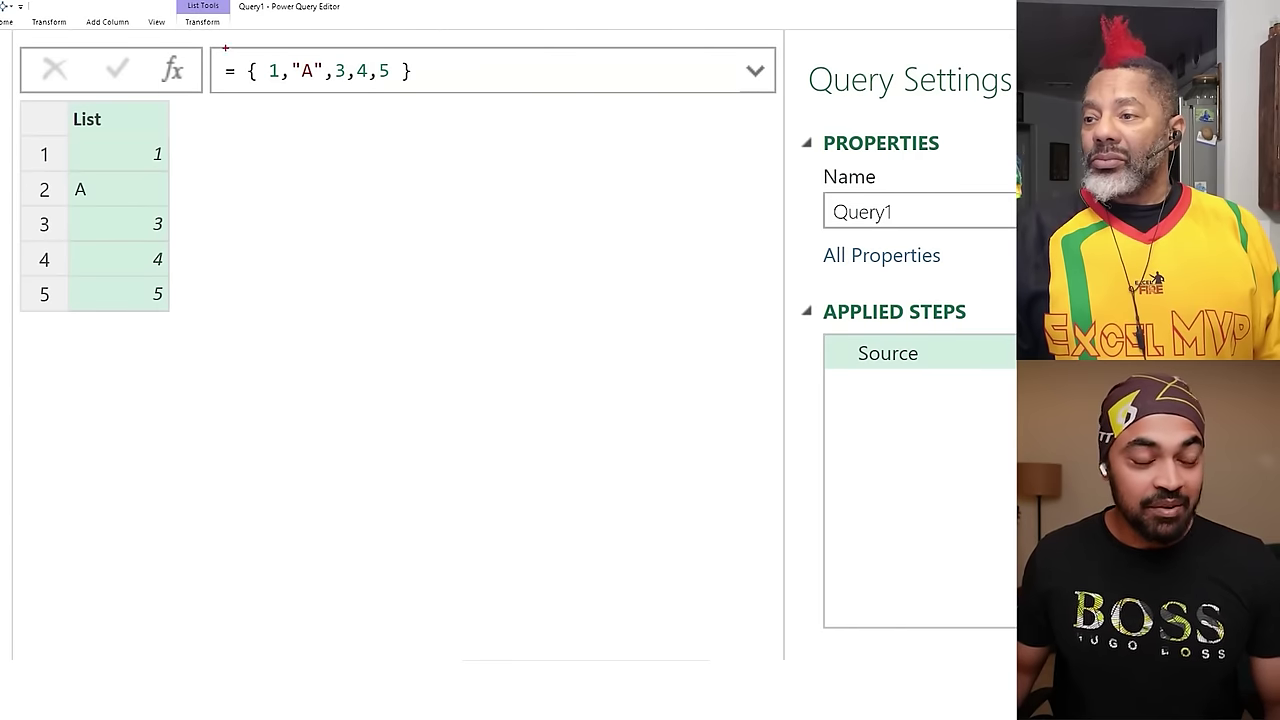
drag(225, 47, 435, 107)
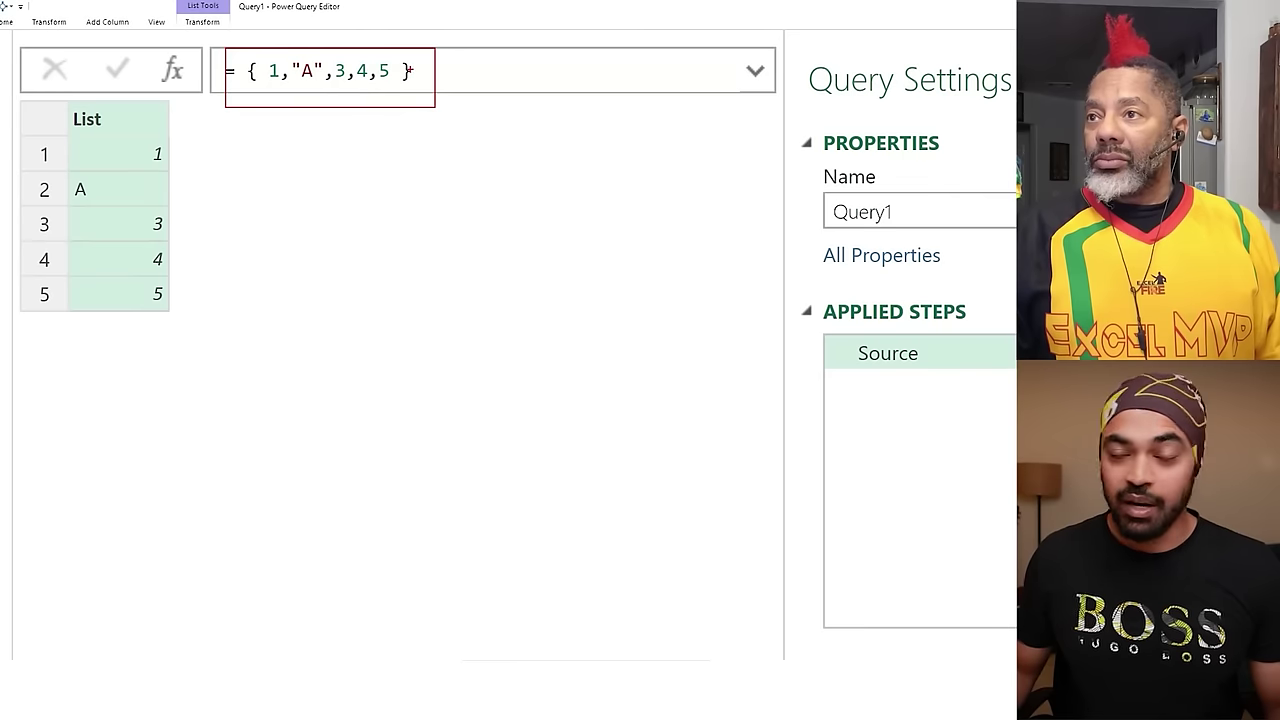
drag(268, 87, 372, 85)
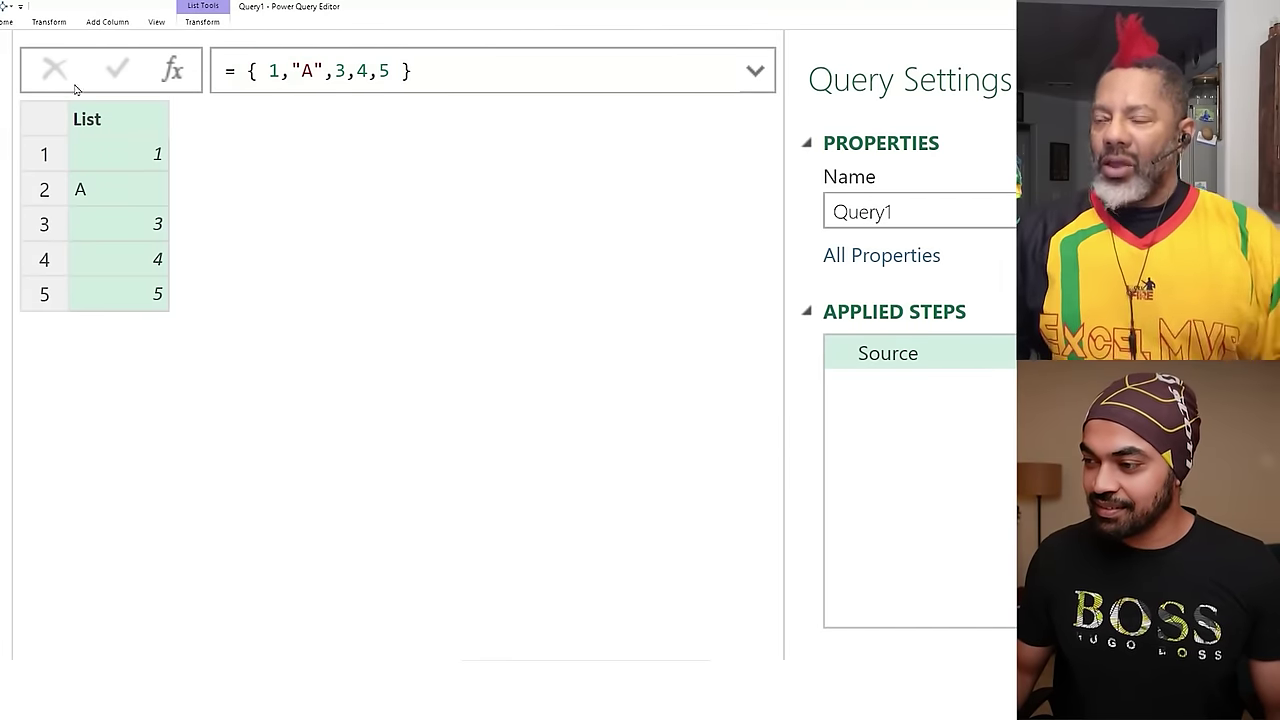
Add a custom step to Query1 after Source with the formula = {1..10}.
click(179, 73)
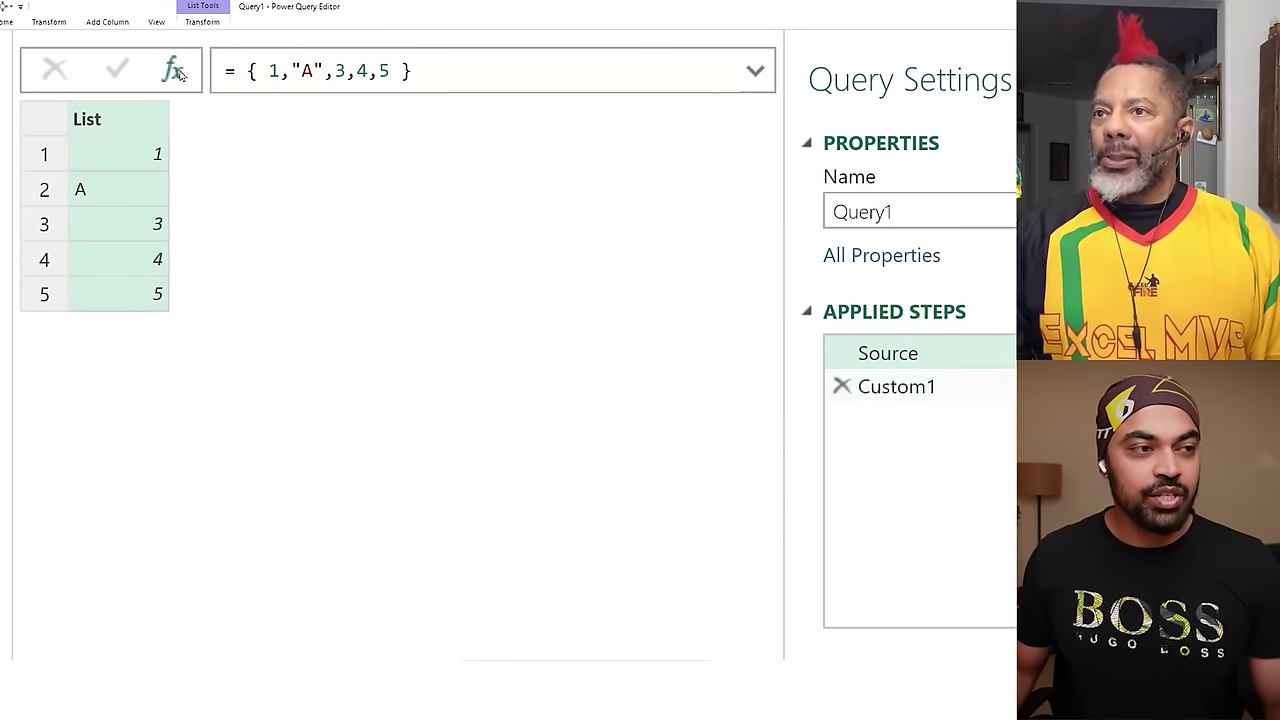
drag(245, 70, 429, 71)
text({)
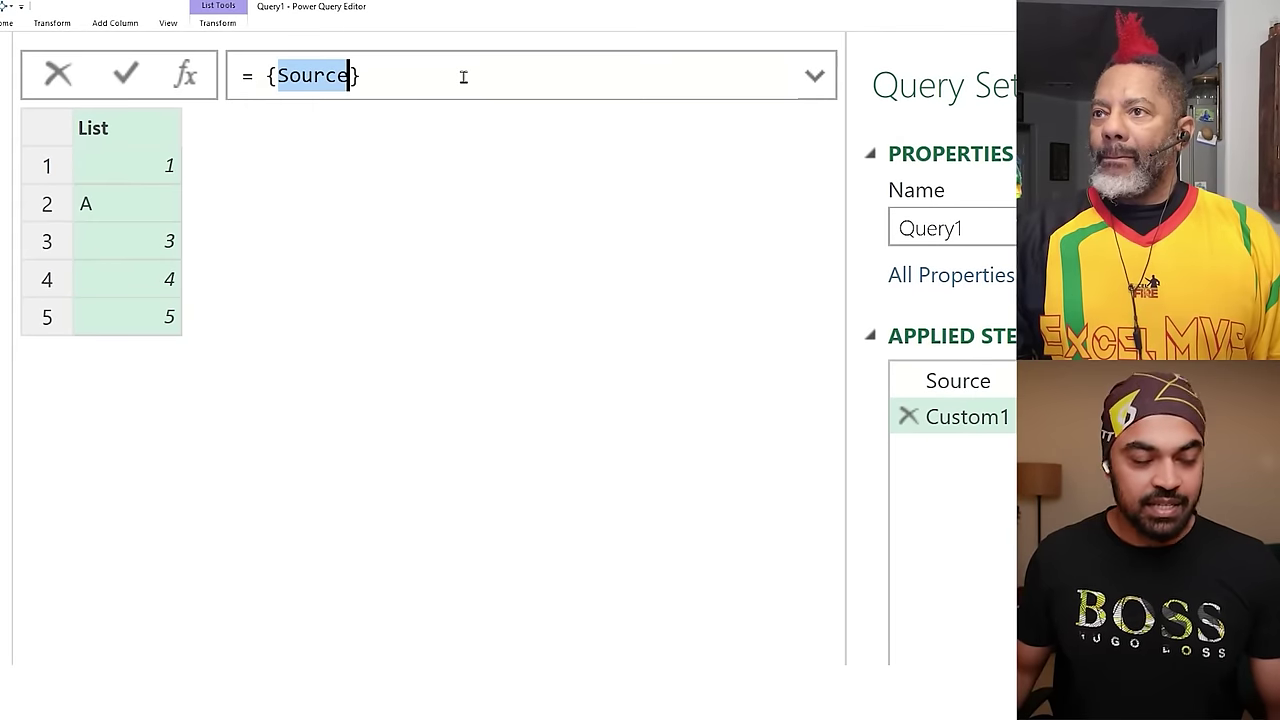
key(BackSpace)
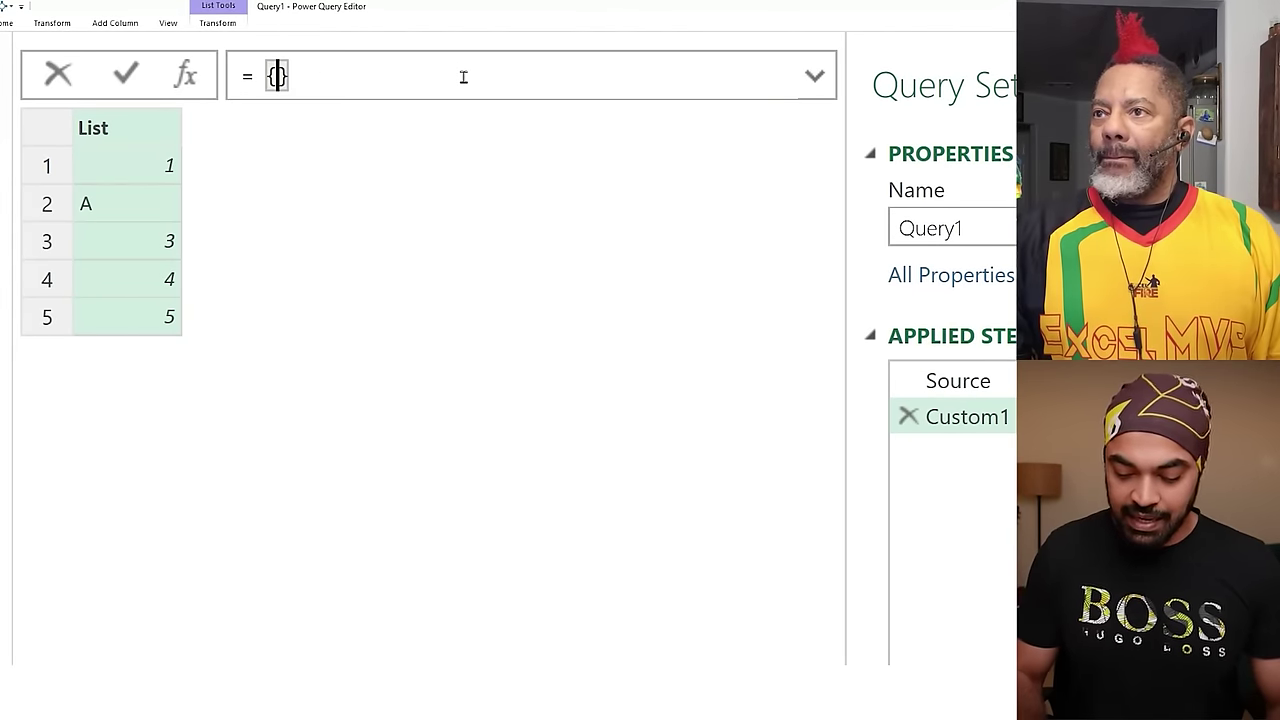
text(1..10)
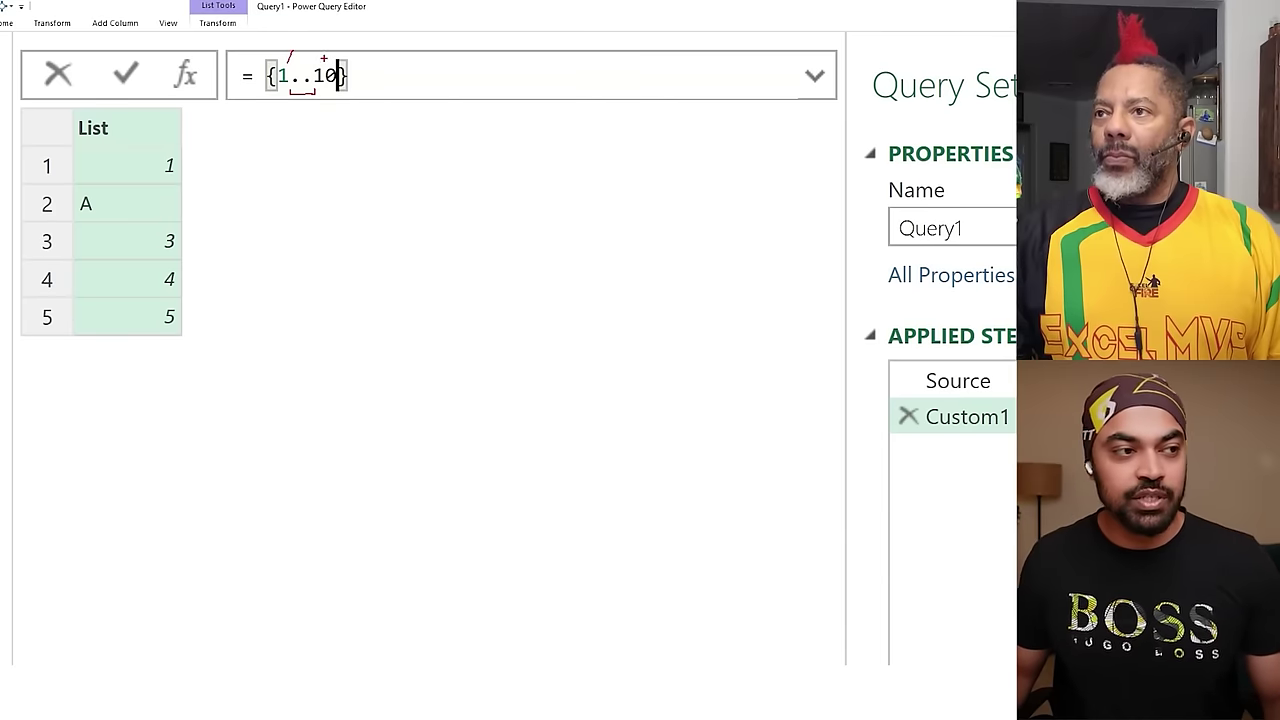
key(Escape)
key(Return)
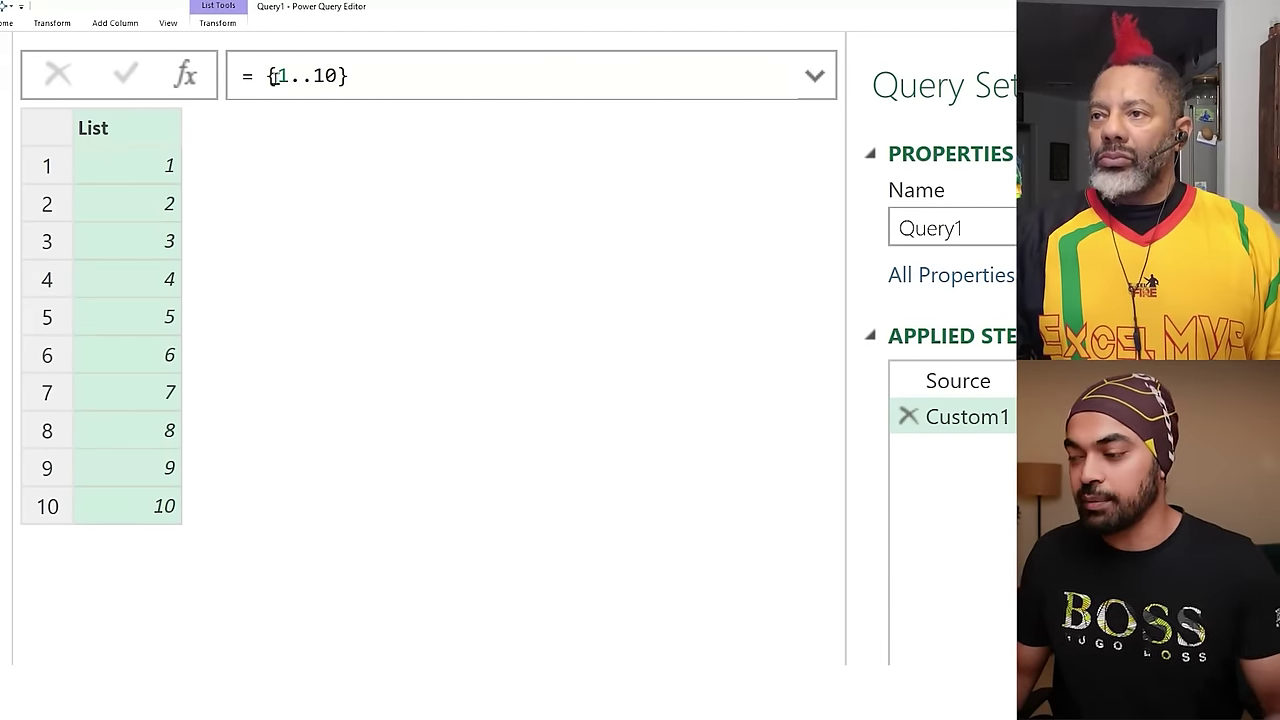
Change the formula of Query1's custom step to the letter range = {"a".."j"}.
drag(277, 73, 382, 70)
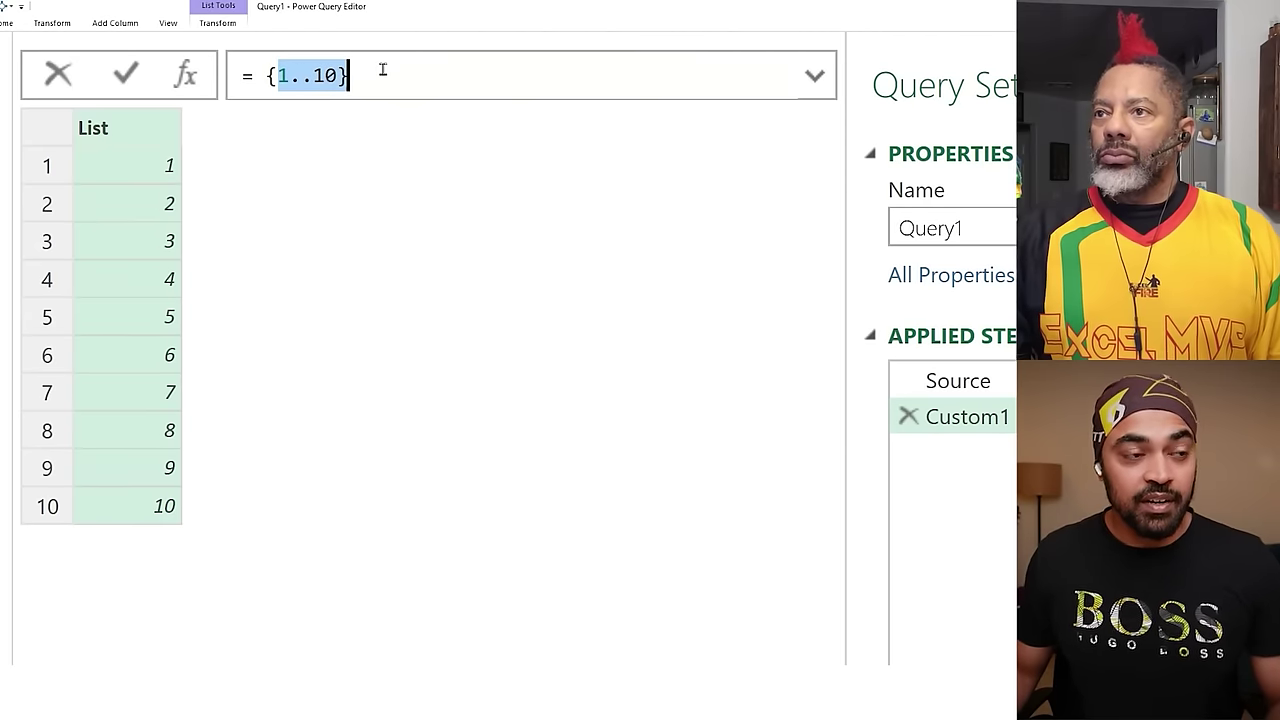
text(")
key(BackSpace)
text(a")
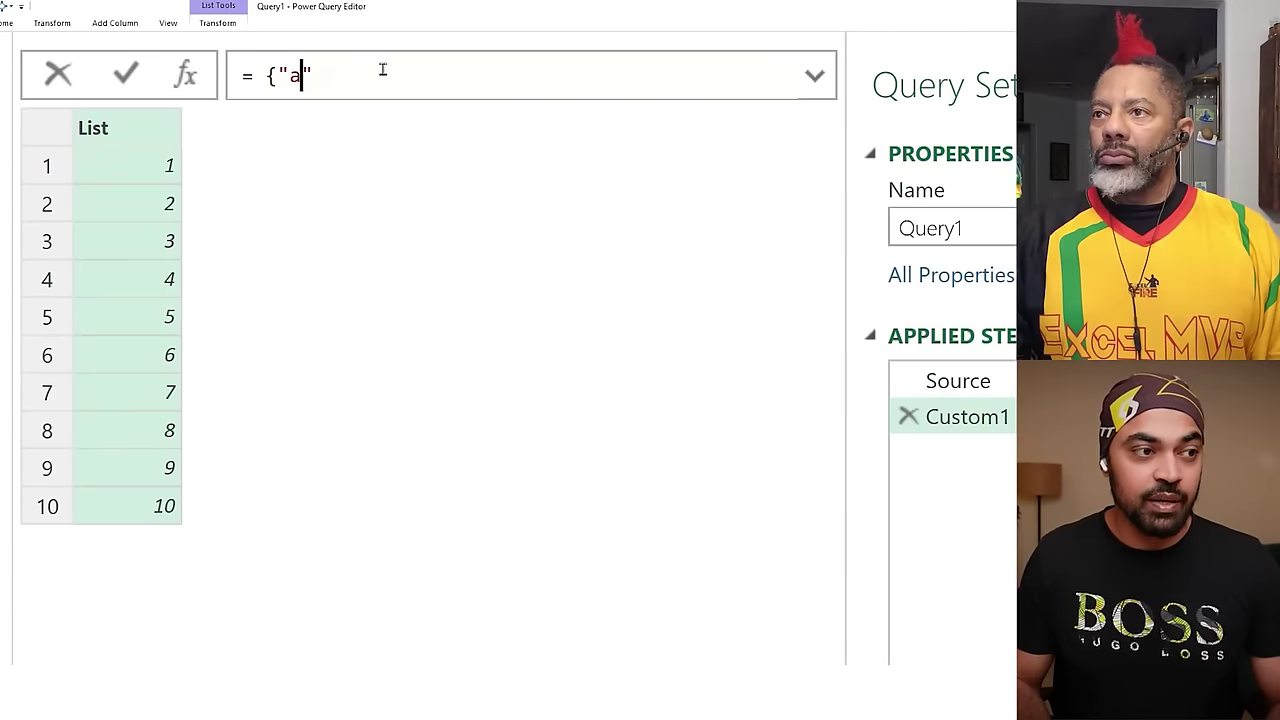
text(.."j"})
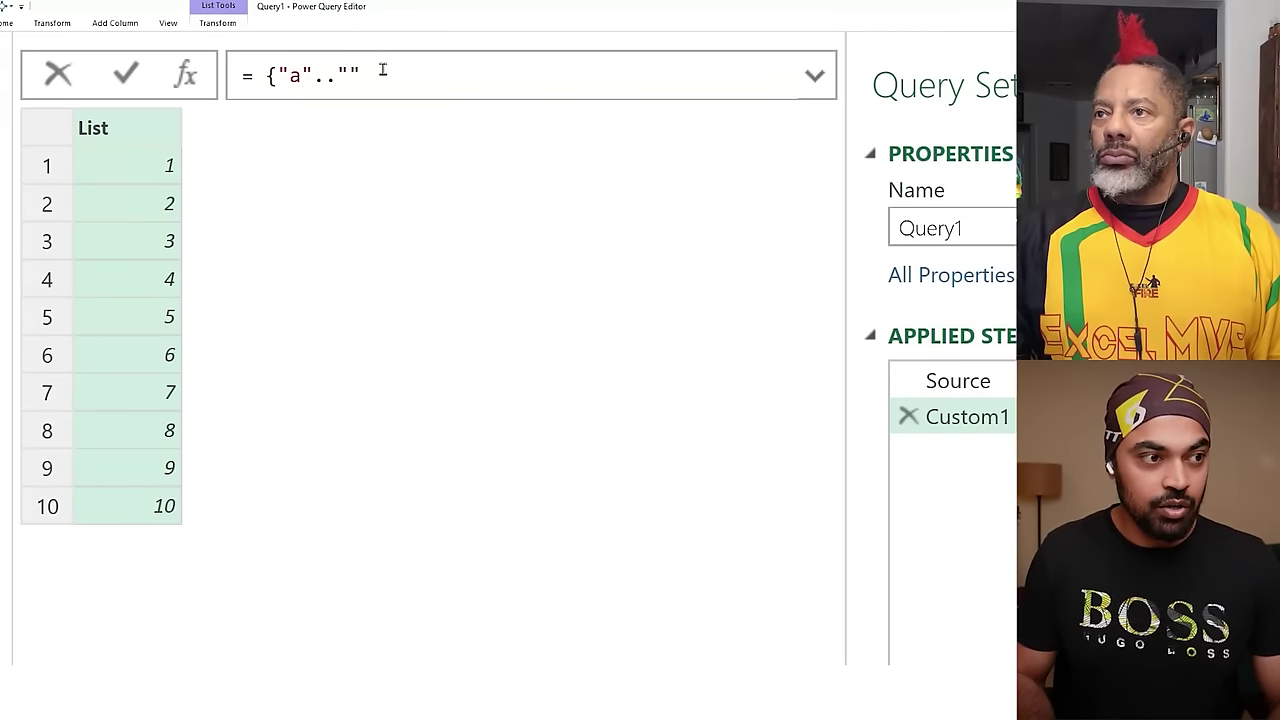
key(Return)
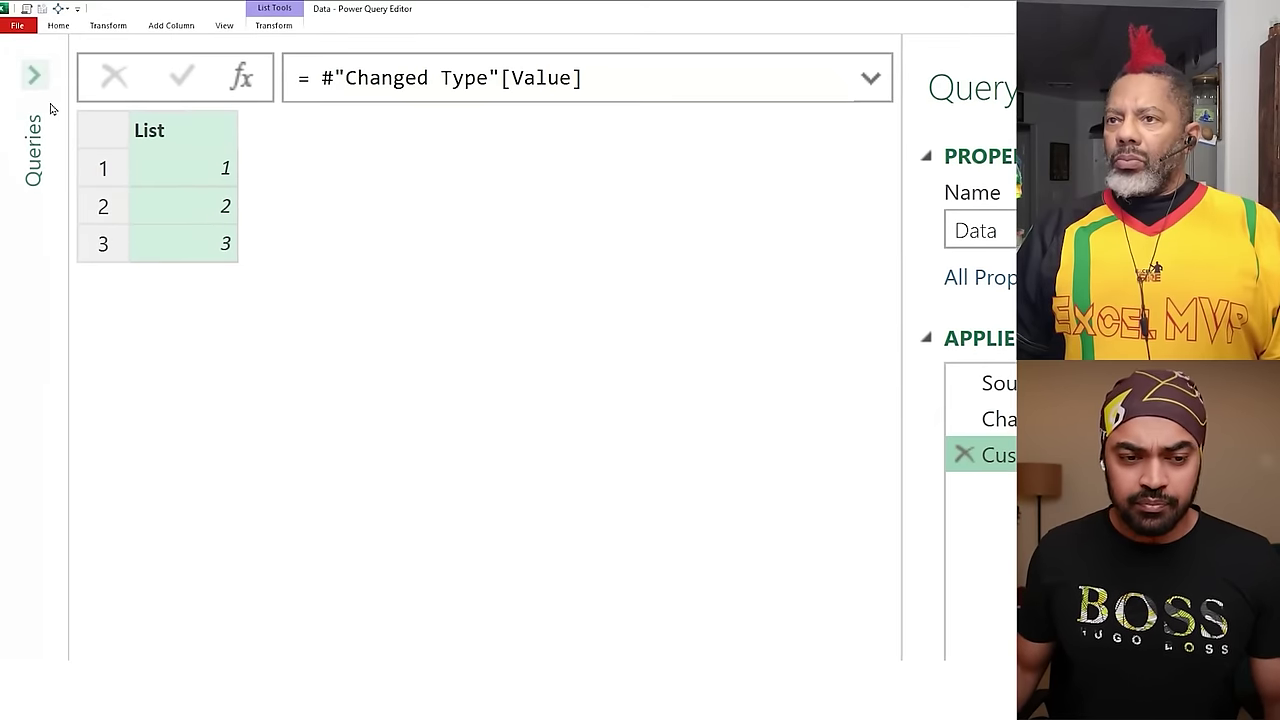
Duplicate the Data query and delete the Custom1 step from the copy.
click(50, 106)
right_click(60, 152)
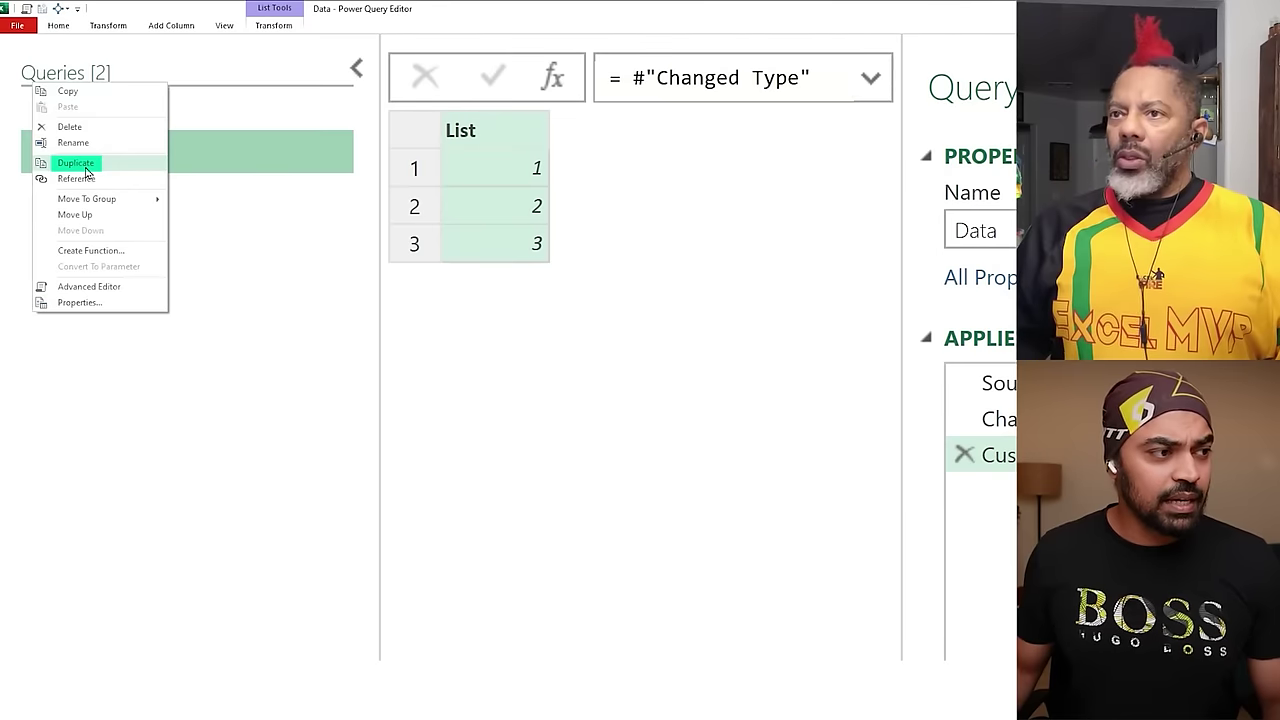
click(63, 163)
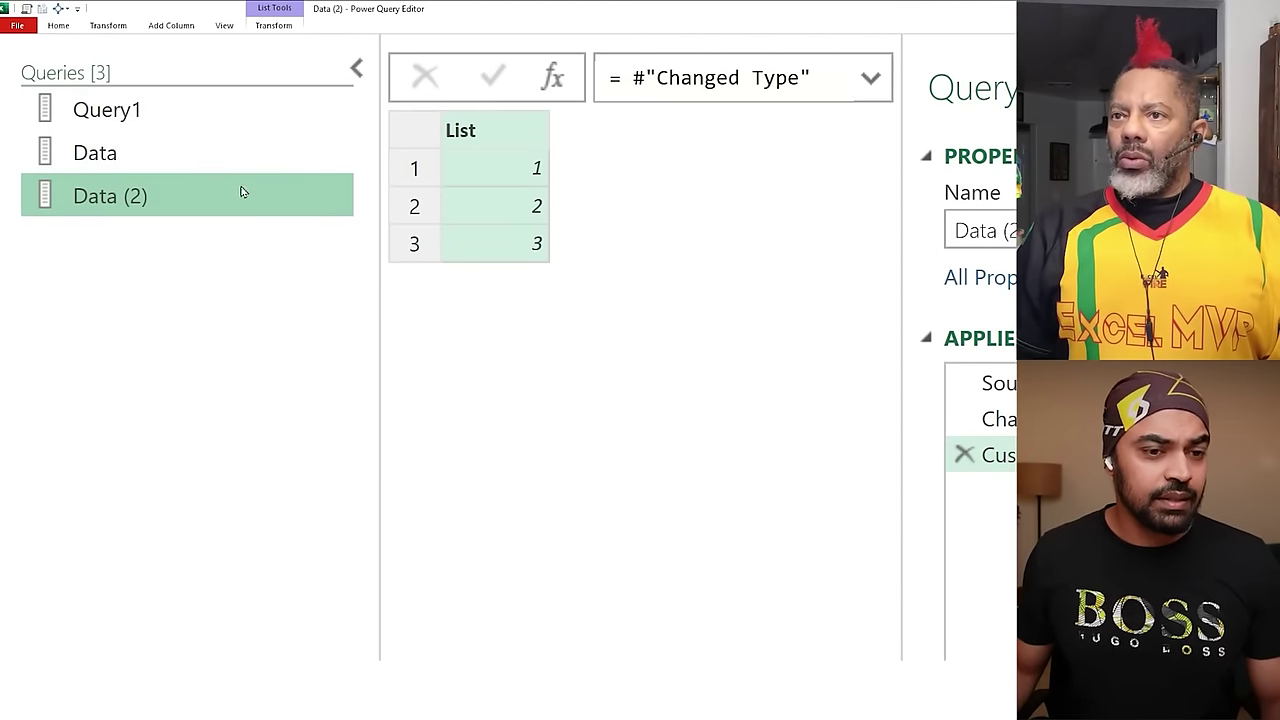
click(356, 67)
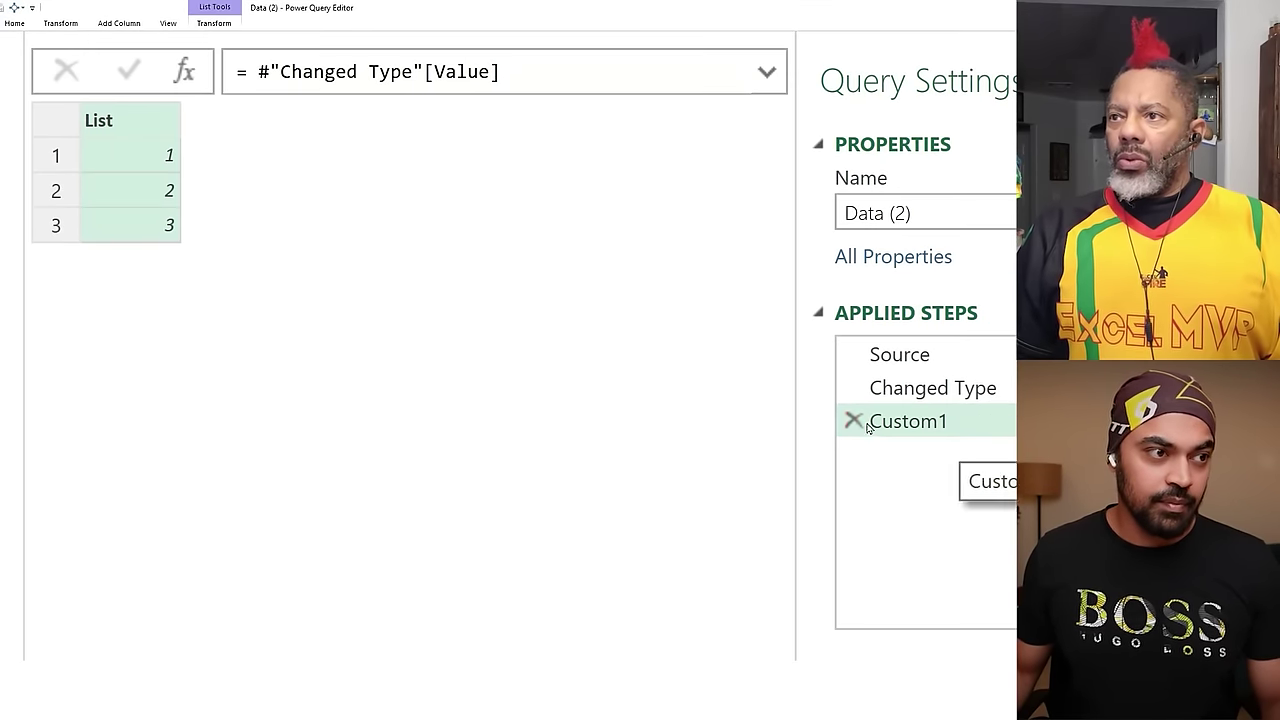
click(853, 422)
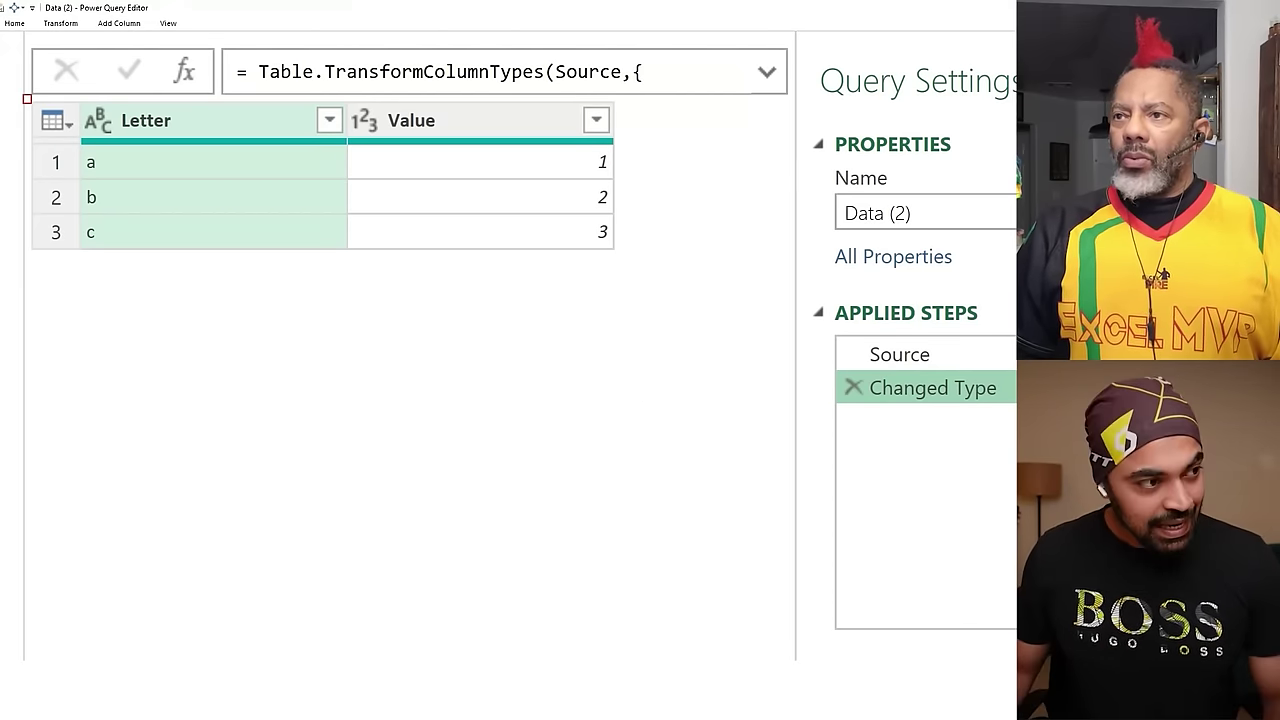
Examine the rows, column values and the Letter and Value headers of the table in the duplicated query.
drag(23, 97, 640, 255)
drag(190, 240, 218, 218)
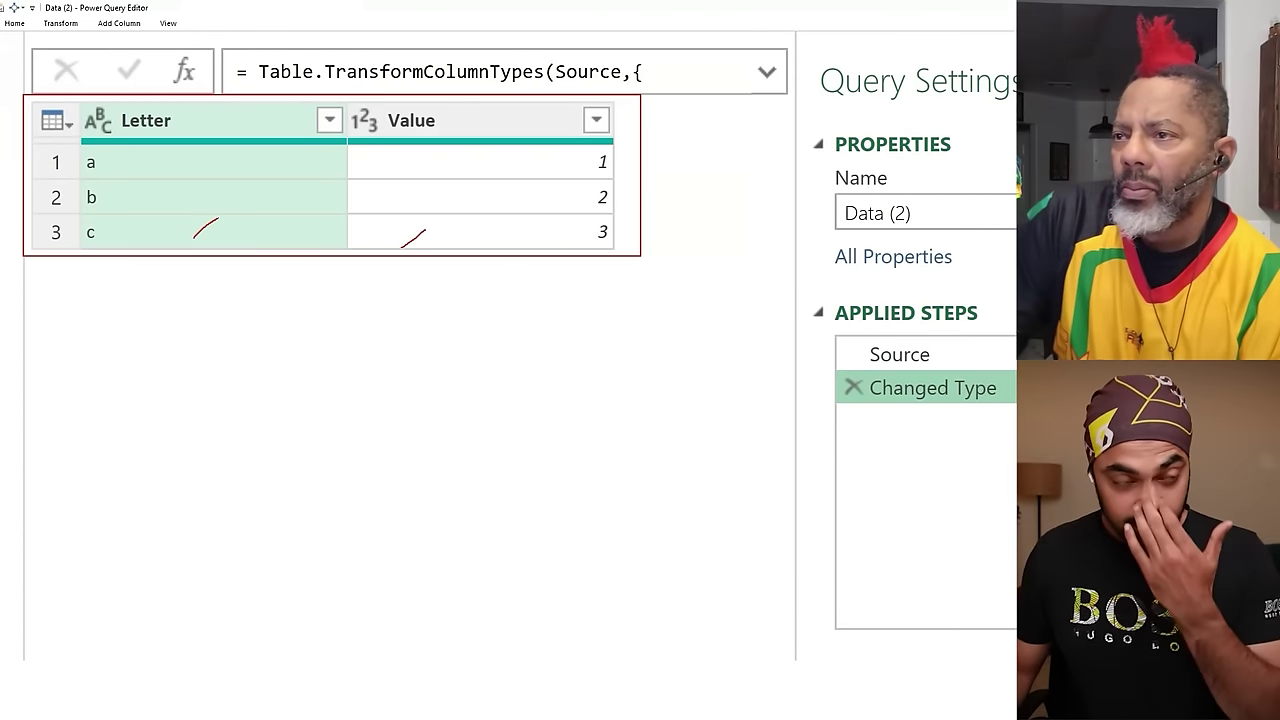
mouse_move(256, 308)
mouse_down()
mouse_move(258, 272)
mouse_move(247, 290)
mouse_move(270, 295)
mouse_up()
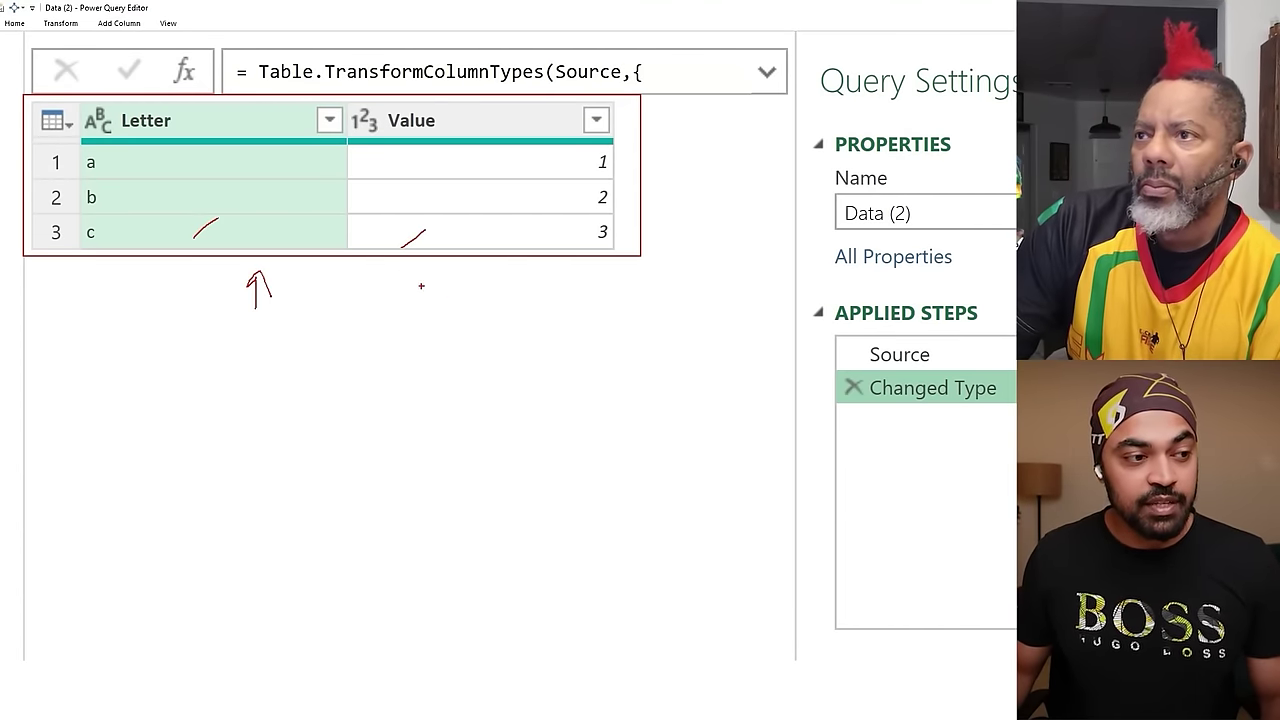
mouse_move(408, 326)
mouse_down()
mouse_move(421, 272)
mouse_move(418, 335)
mouse_up()
drag(534, 281, 549, 325)
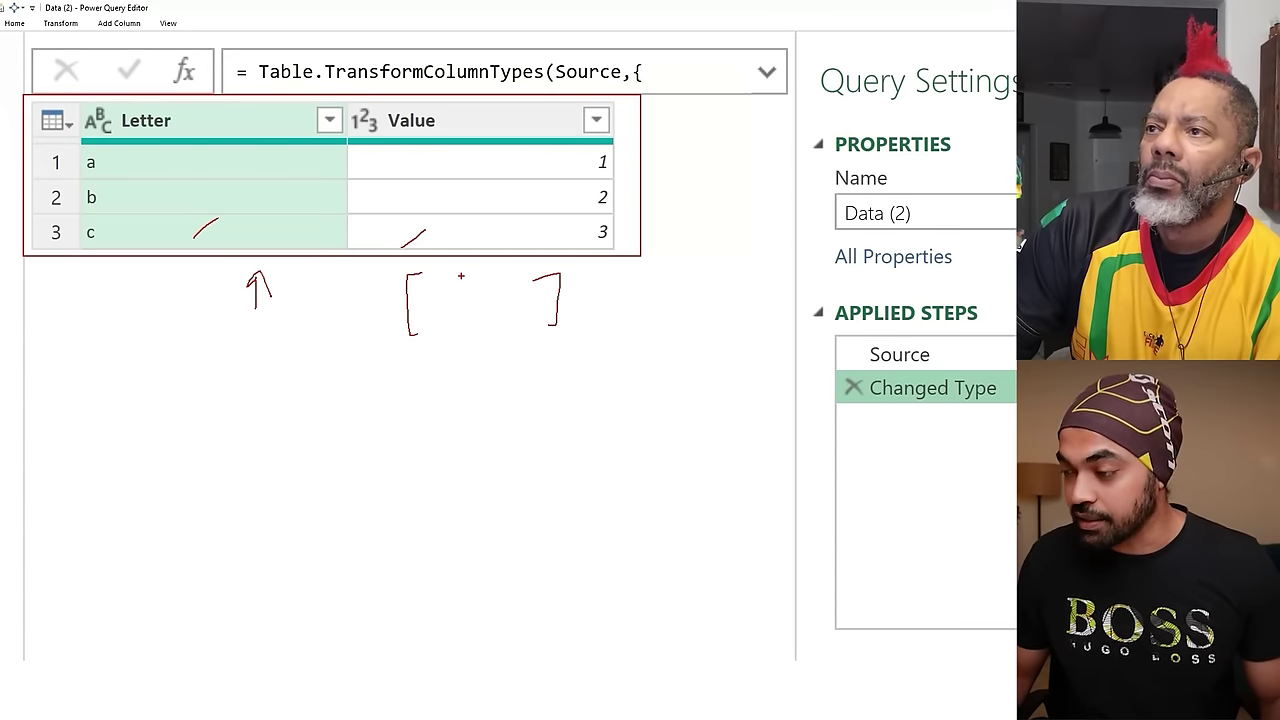
key(e)
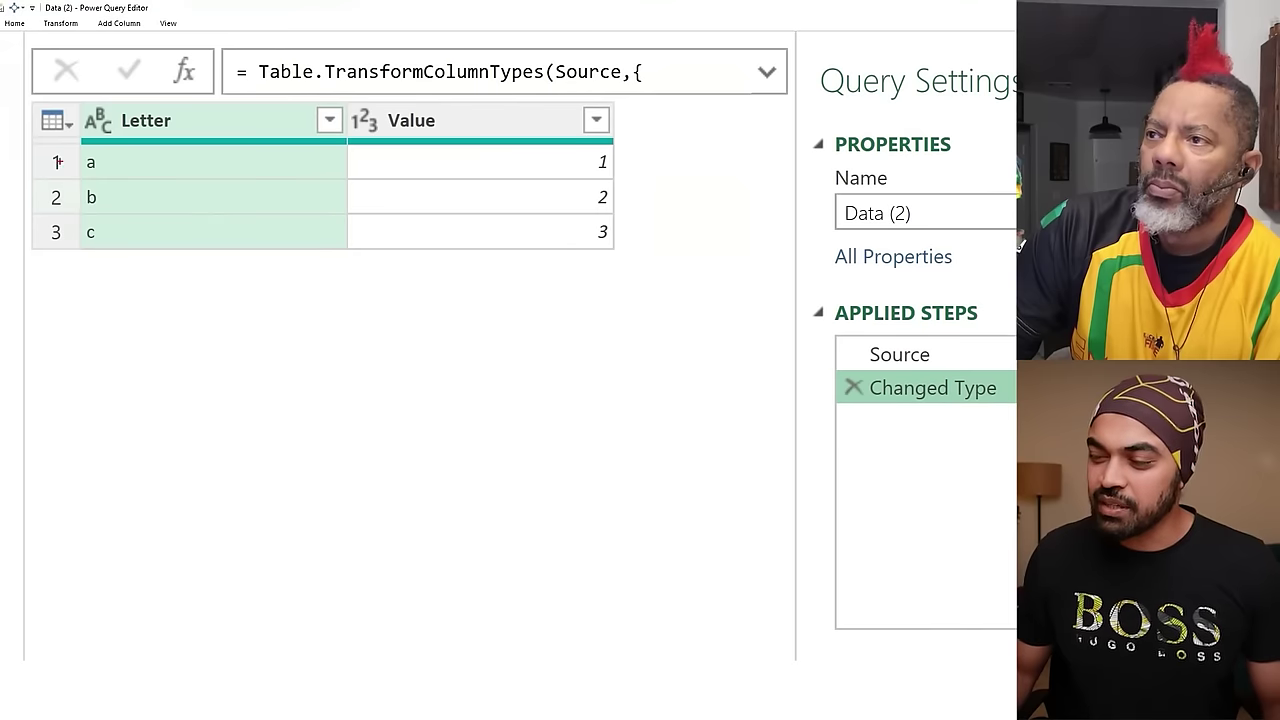
drag(59, 147, 125, 243)
drag(580, 140, 630, 252)
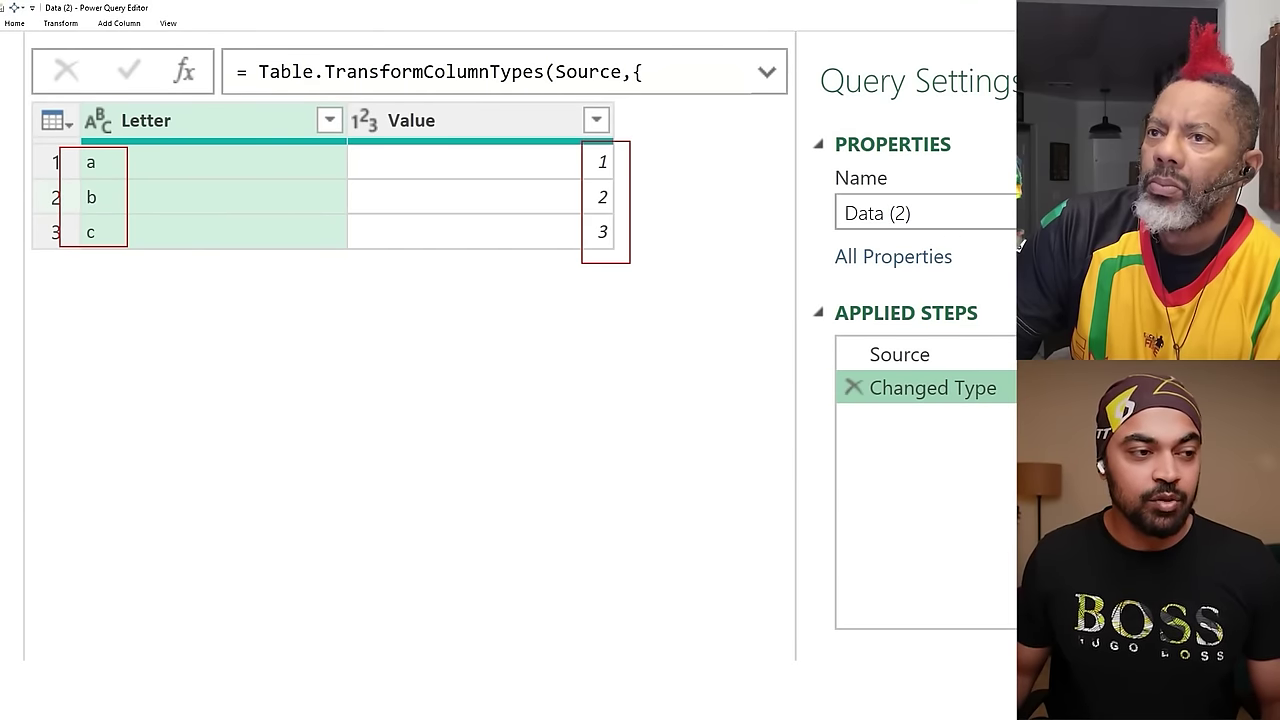
key(Escape)
key(ctrl+2)
mouse_move(36, 97)
mouse_down()
mouse_move(494, 151)
mouse_move(543, 100)
mouse_up()
drag(186, 103, 194, 114)
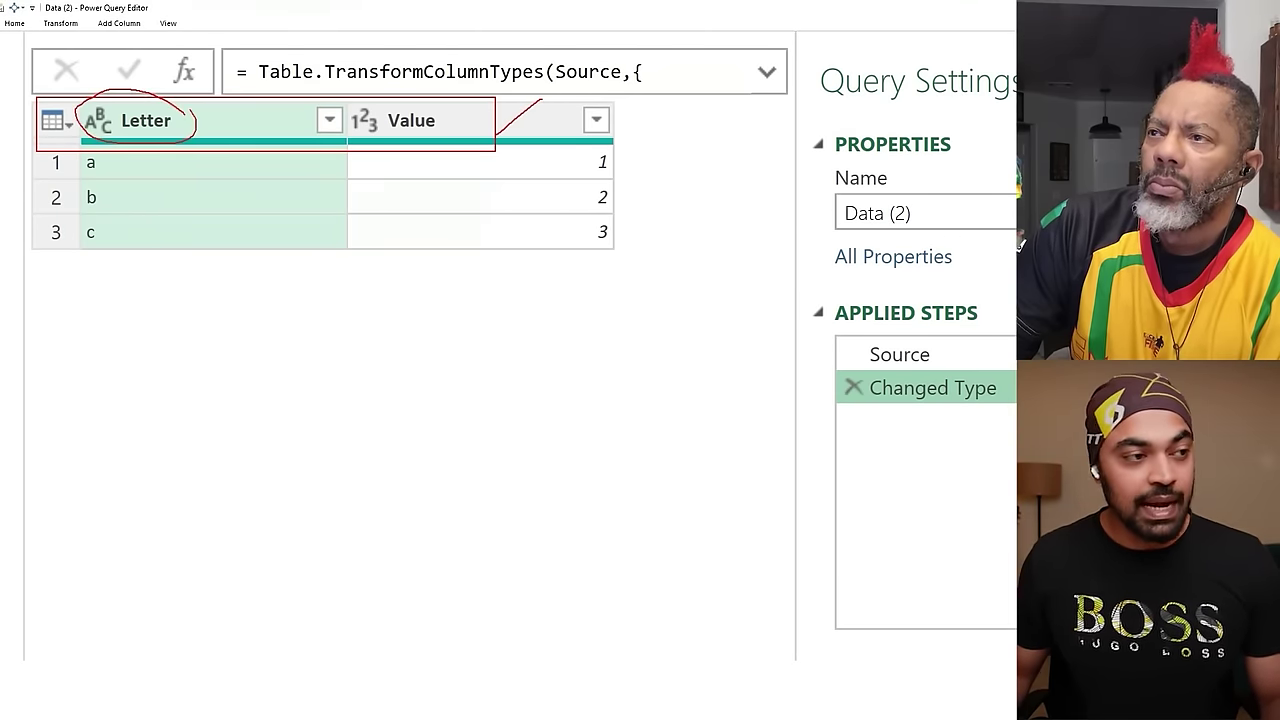
drag(411, 108, 355, 101)
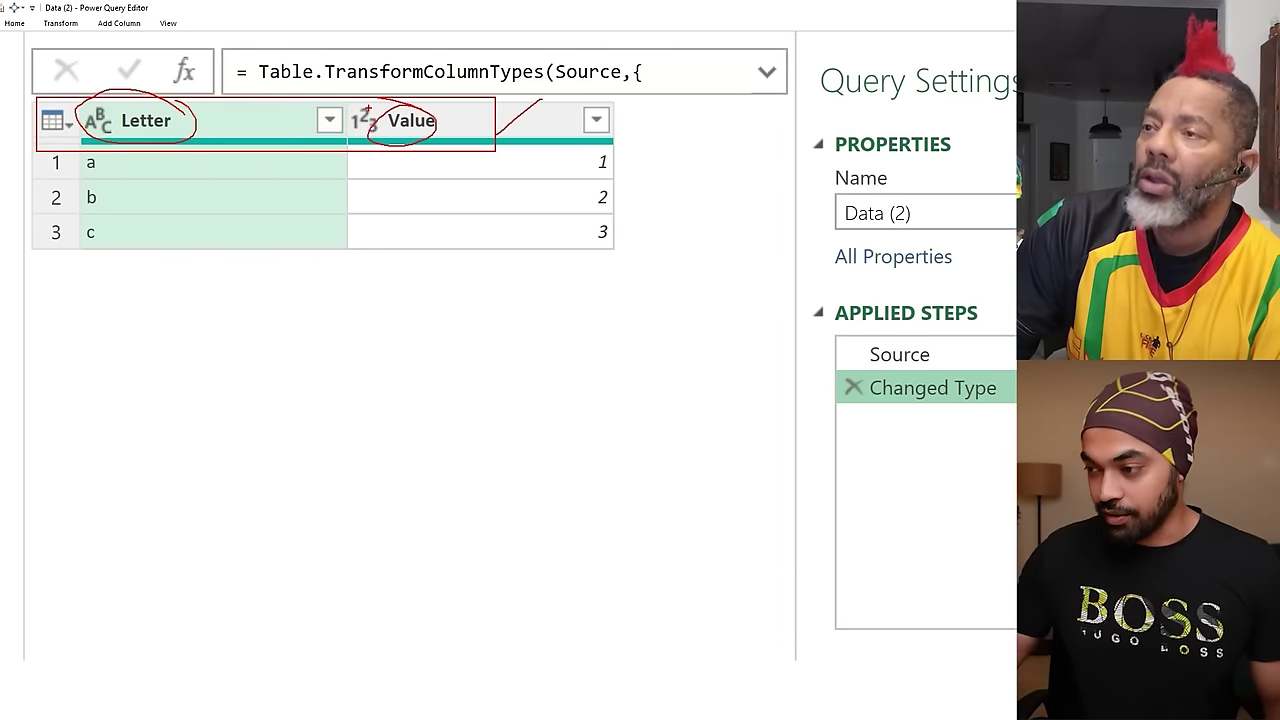
key(Escape)
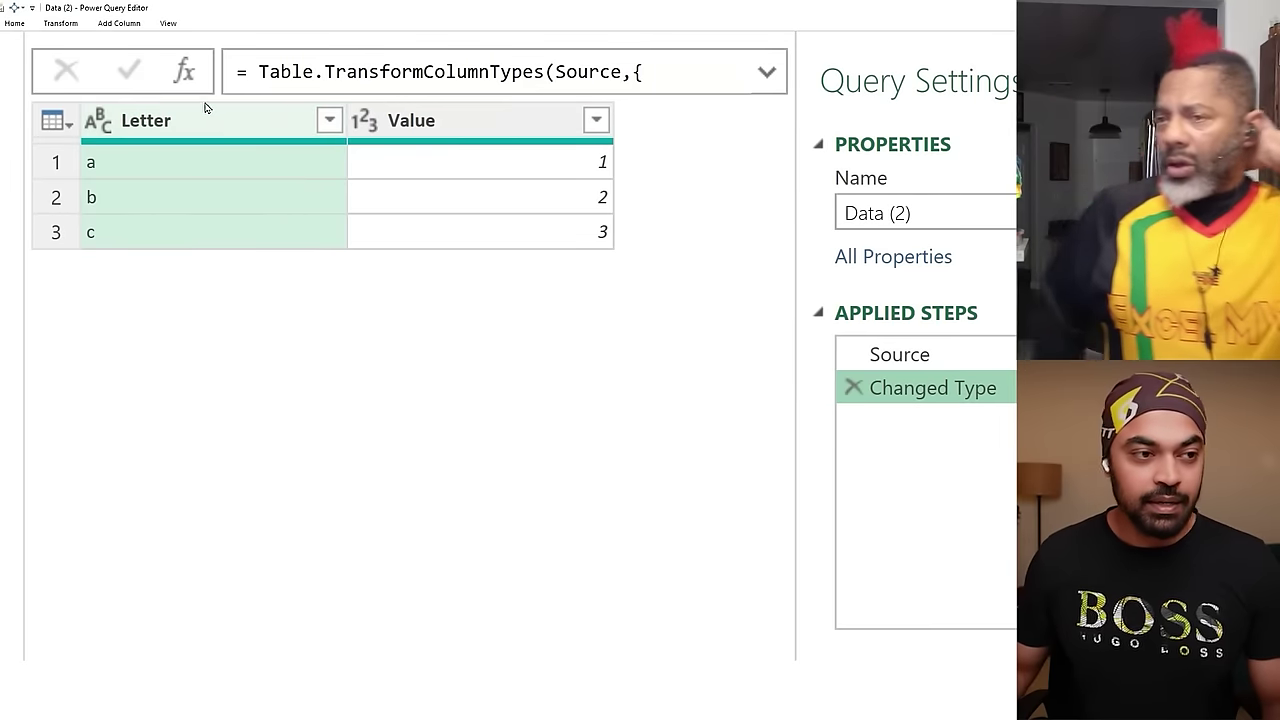
Add a custom step after Changed Type in the Data (2) query and clear its default formula.
click(185, 74)
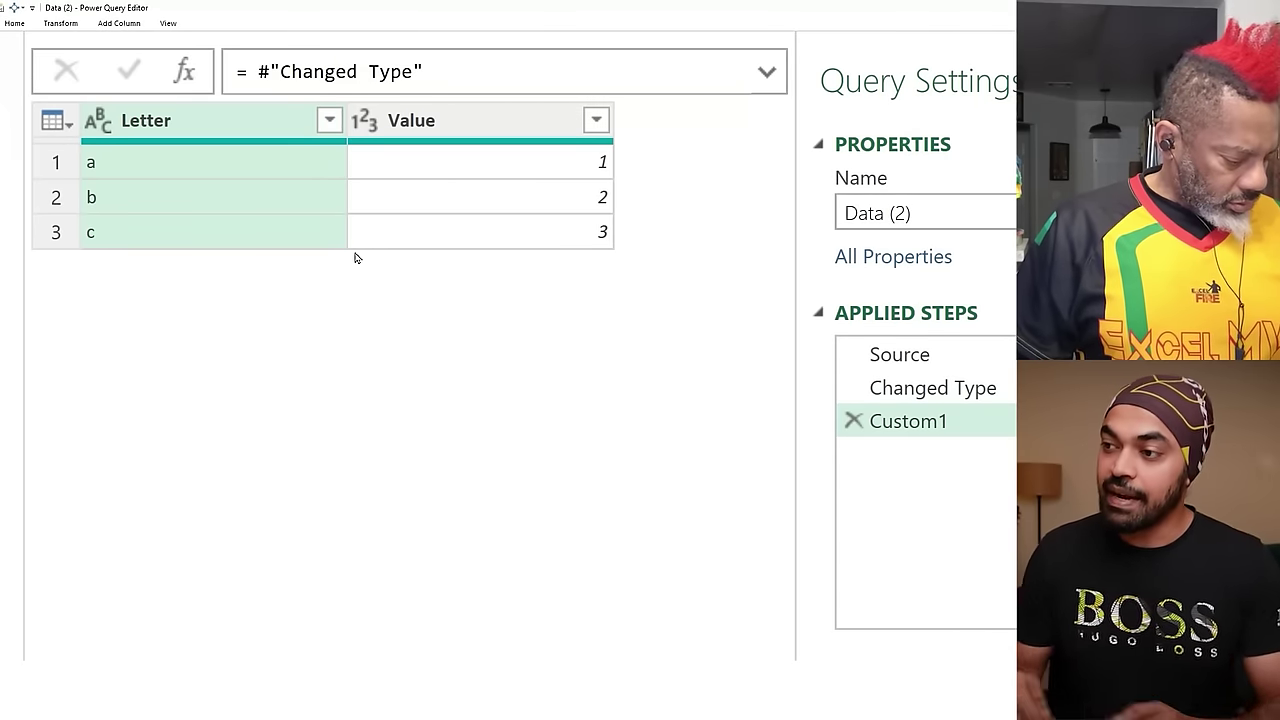
drag(258, 72, 430, 72)
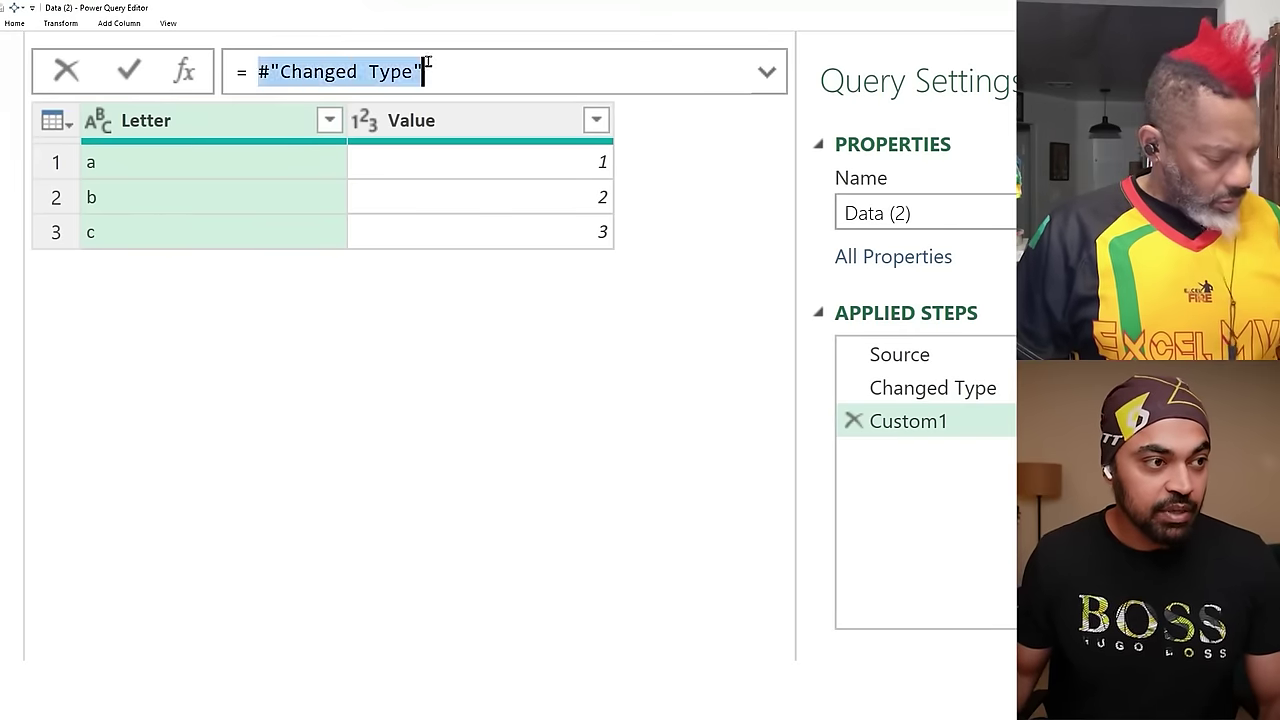
key(BackSpace)
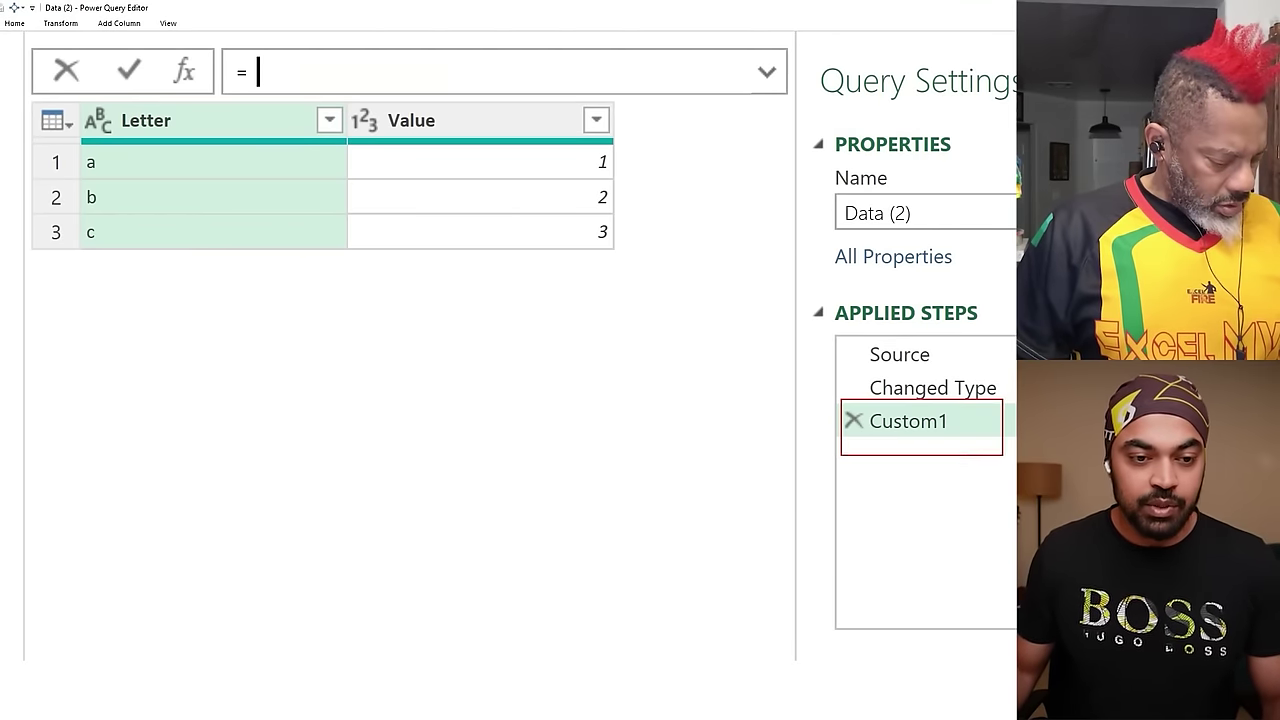
drag(970, 426, 1012, 405)
mouse_move(300, 58)
mouse_down()
mouse_move(310, 72)
mouse_move(333, 48)
mouse_up()
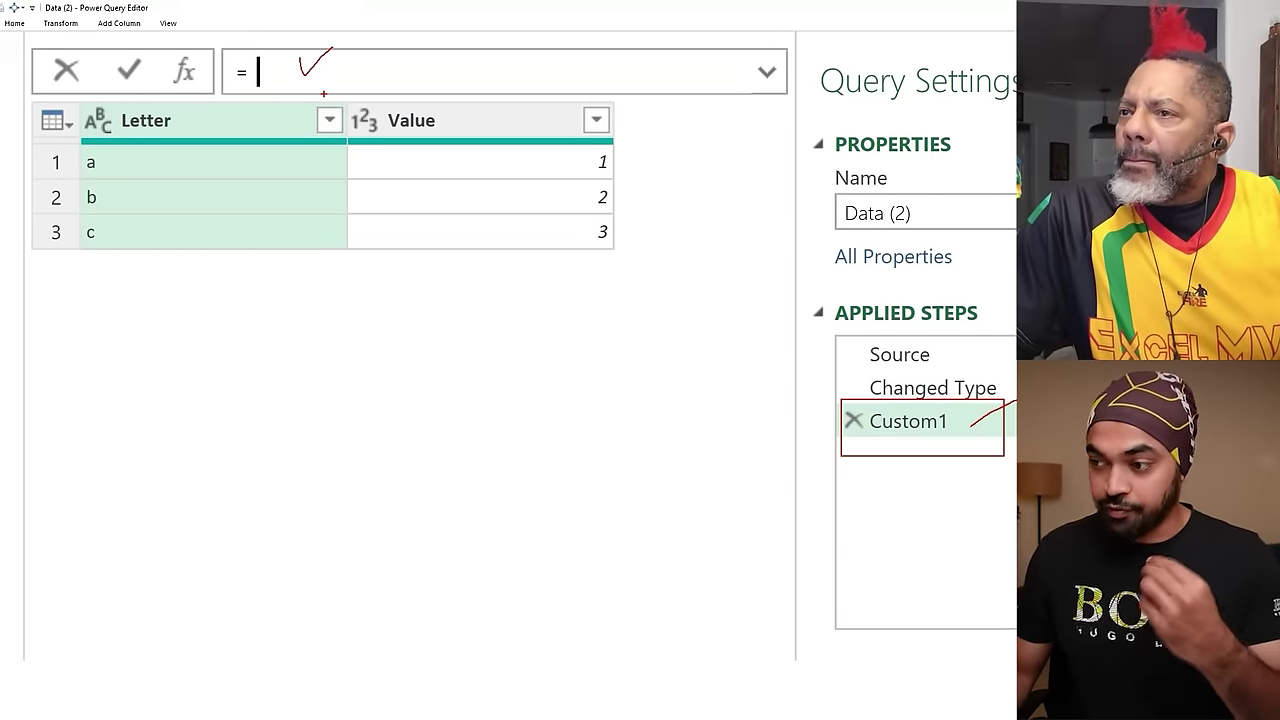
mouse_move(45, 97)
mouse_down()
mouse_move(430, 162)
mouse_move(530, 165)
mouse_up()
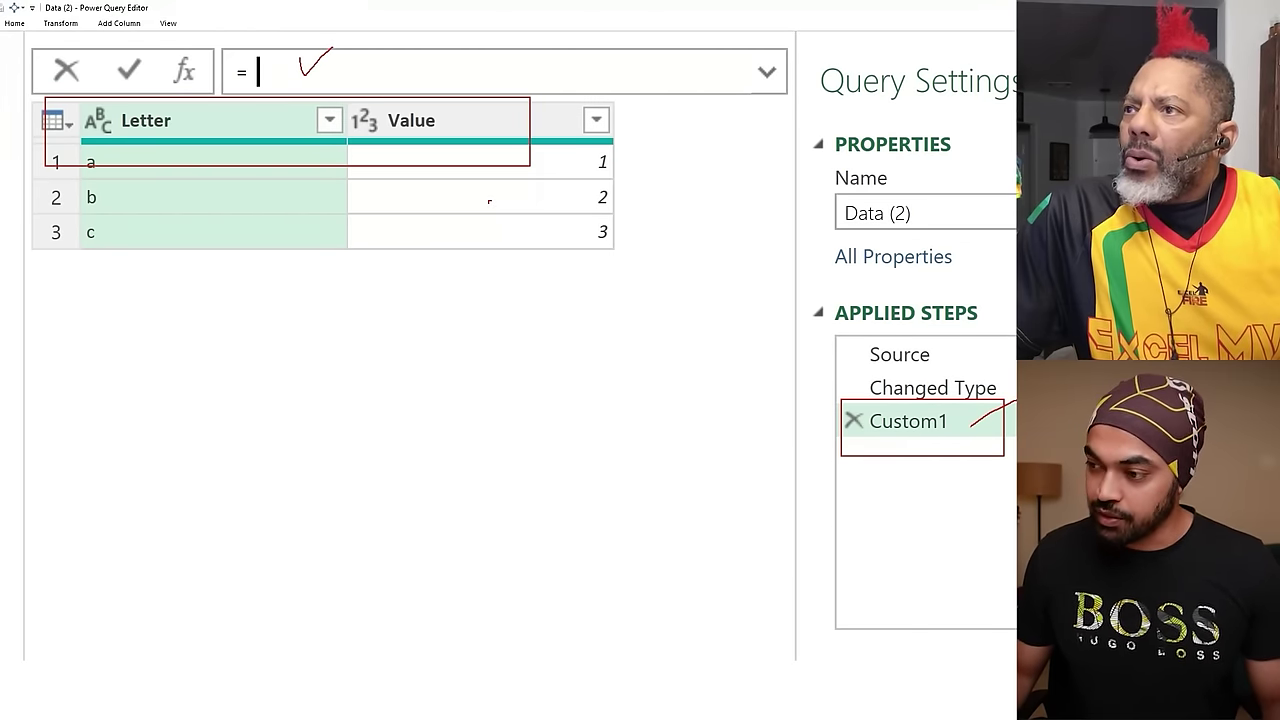
key(Escape)
Set the custom step's formula to = Table.ColumnNames(#"Changed Type").
text(Table.)
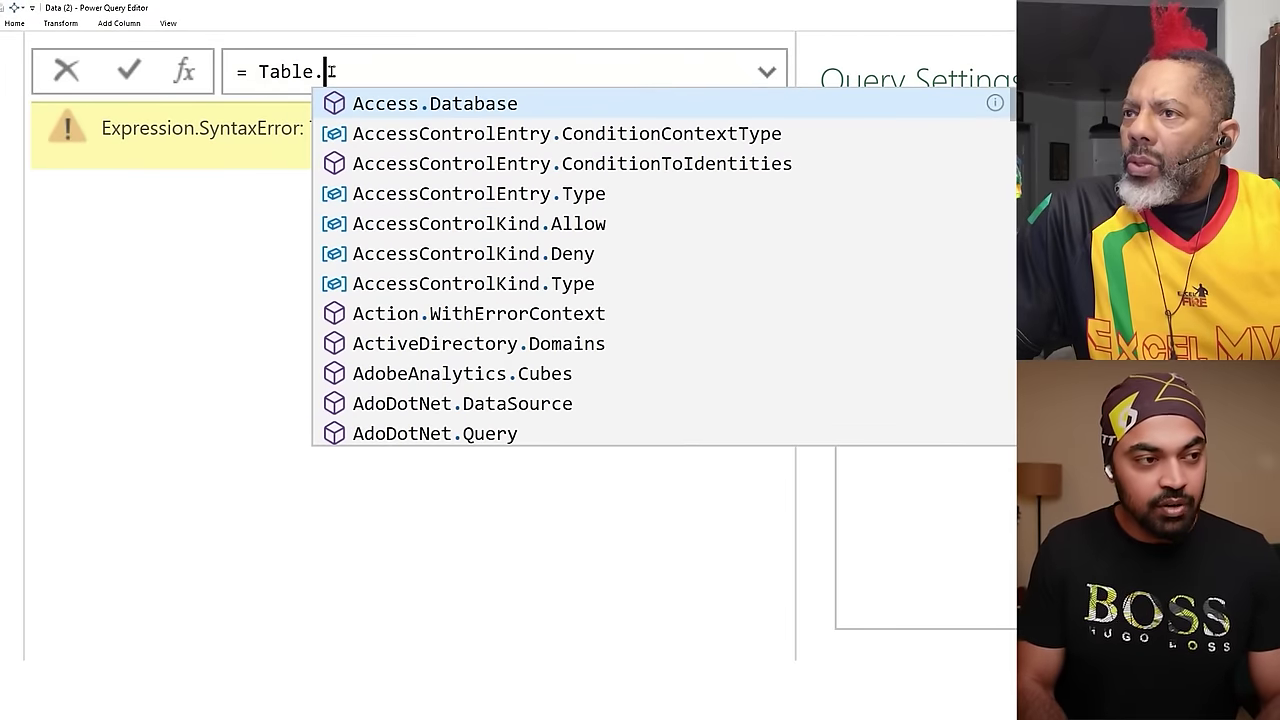
text(ColumnNames)
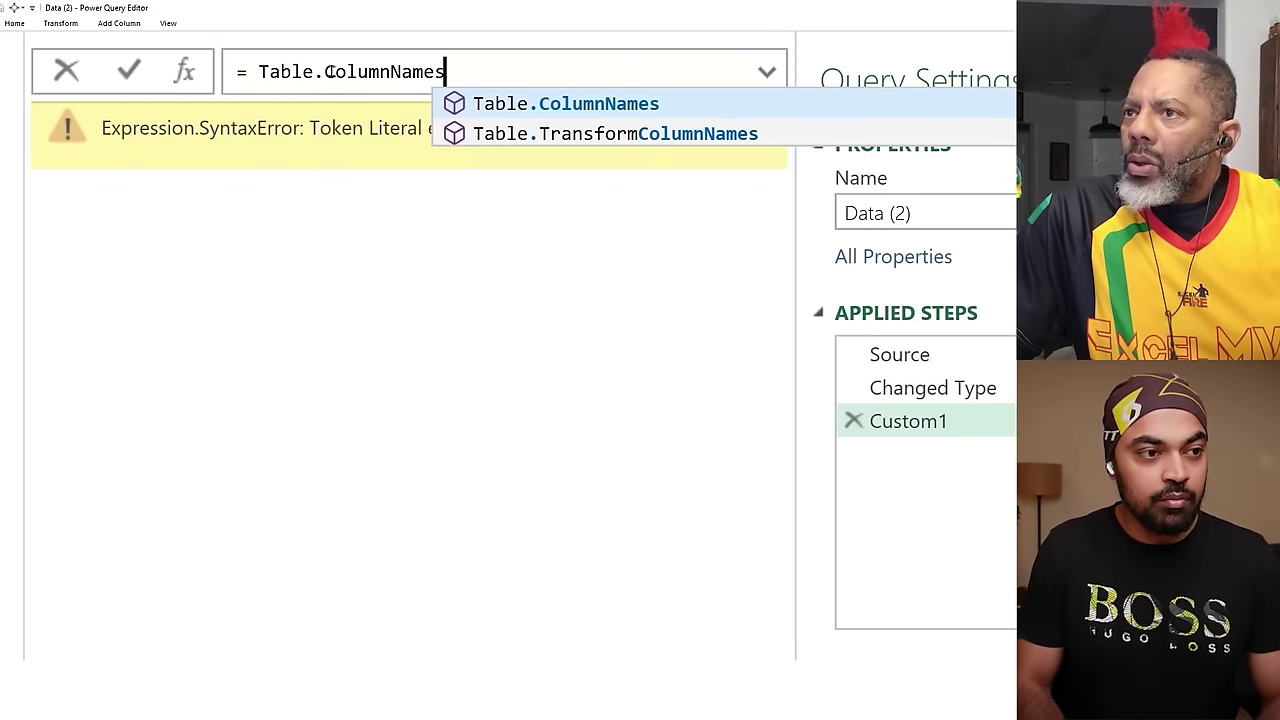
text(()
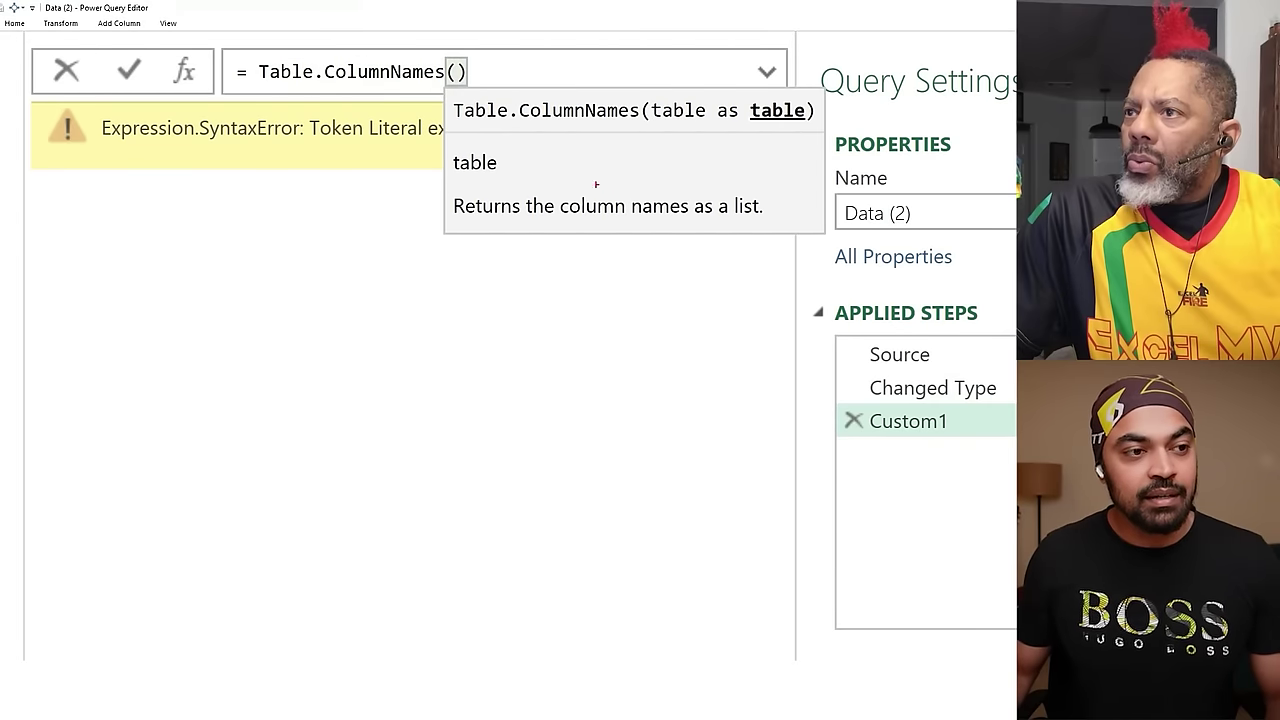
drag(480, 128, 518, 127)
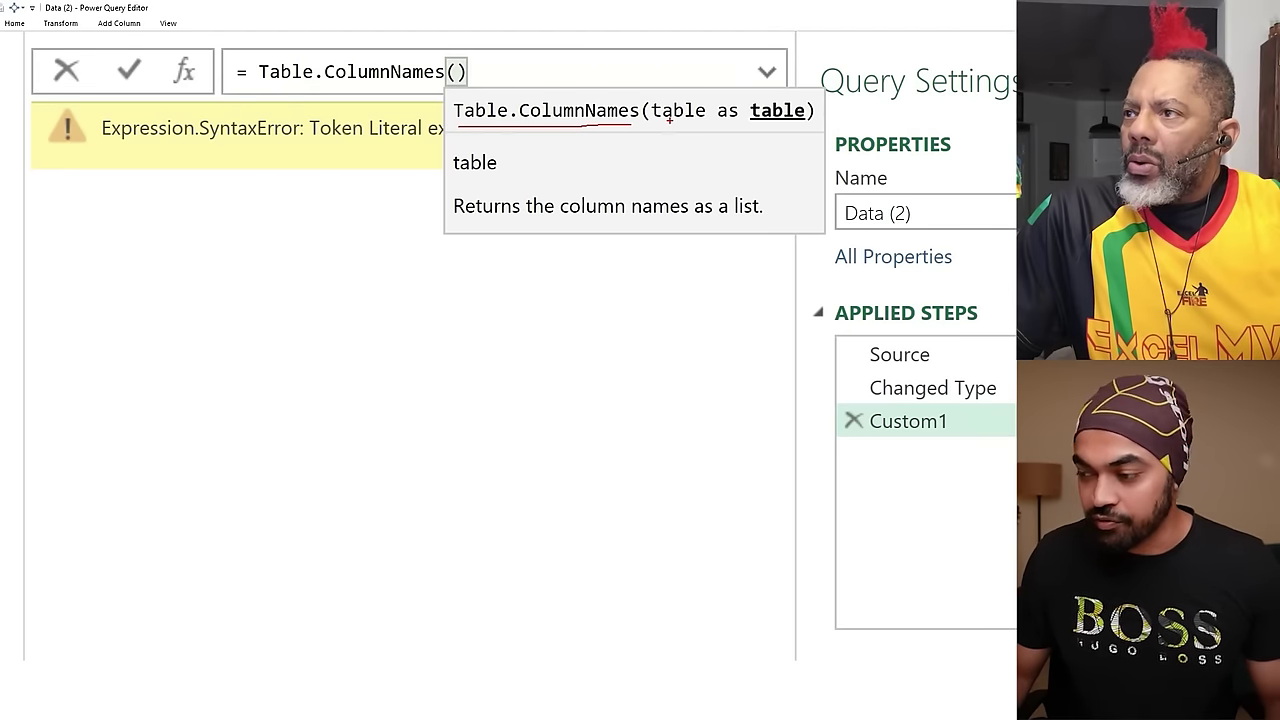
drag(668, 117, 699, 240)
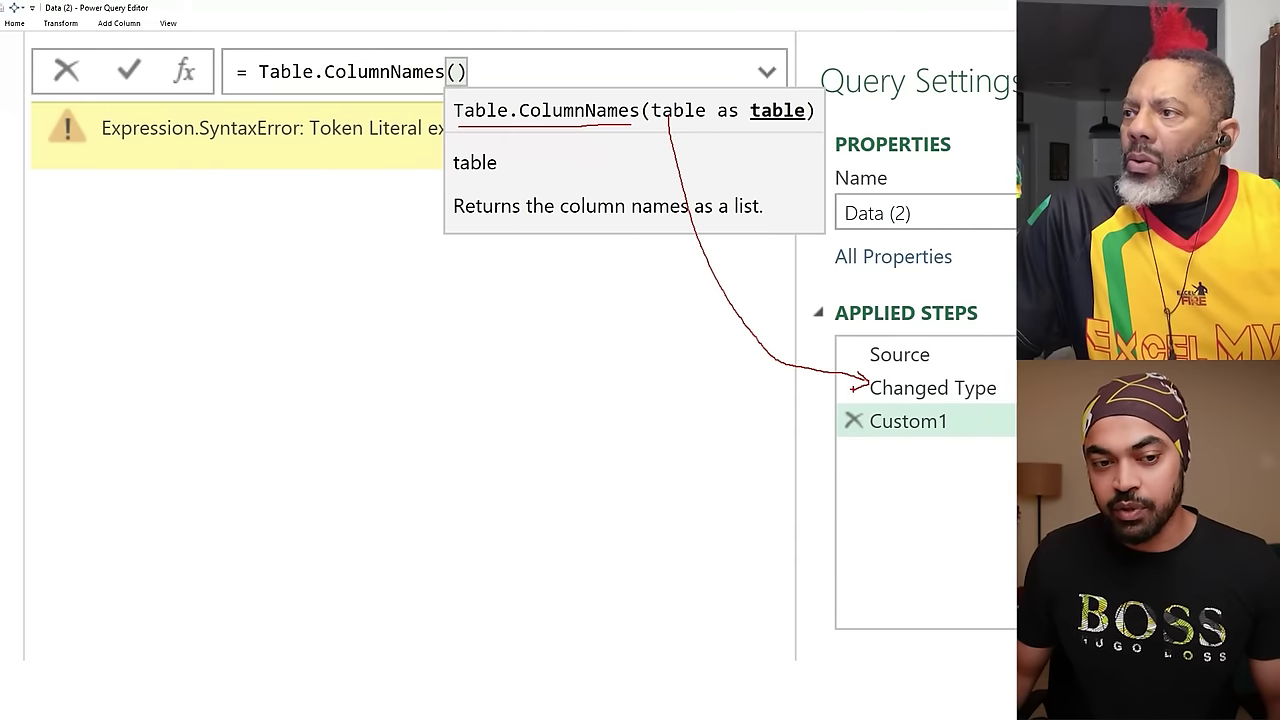
key(Escape)
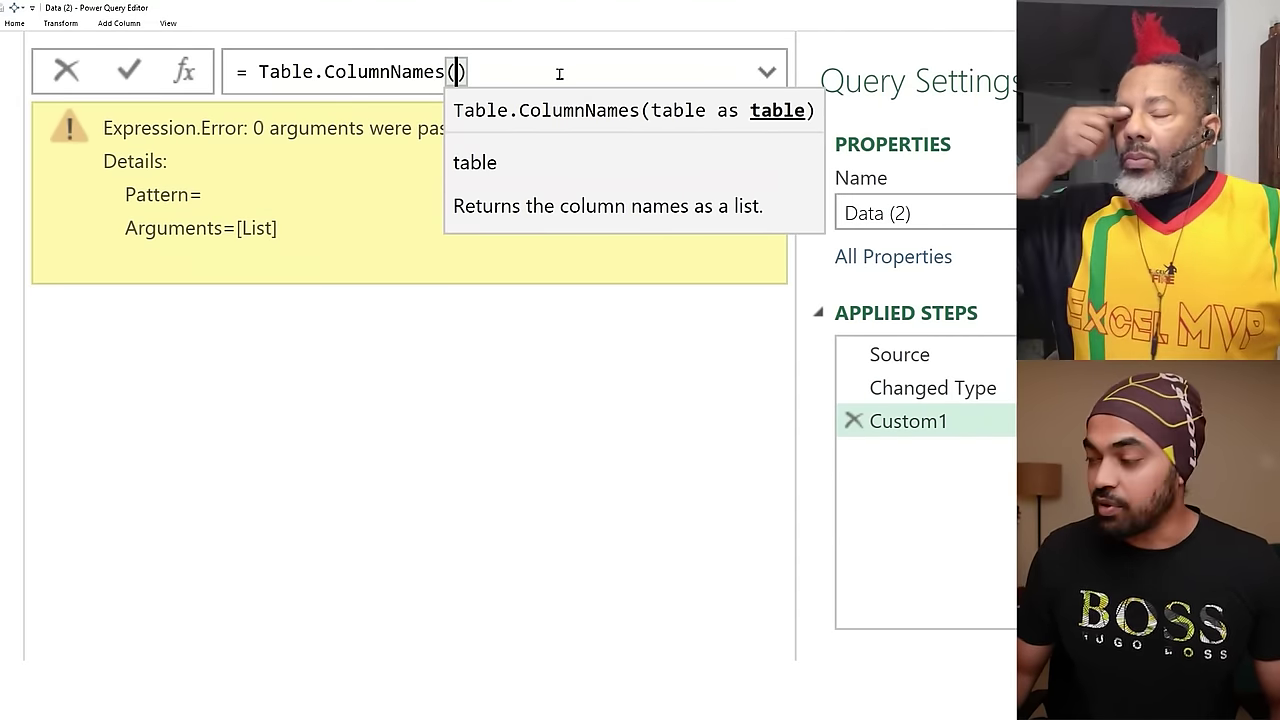
text(Change)
key(Tab)
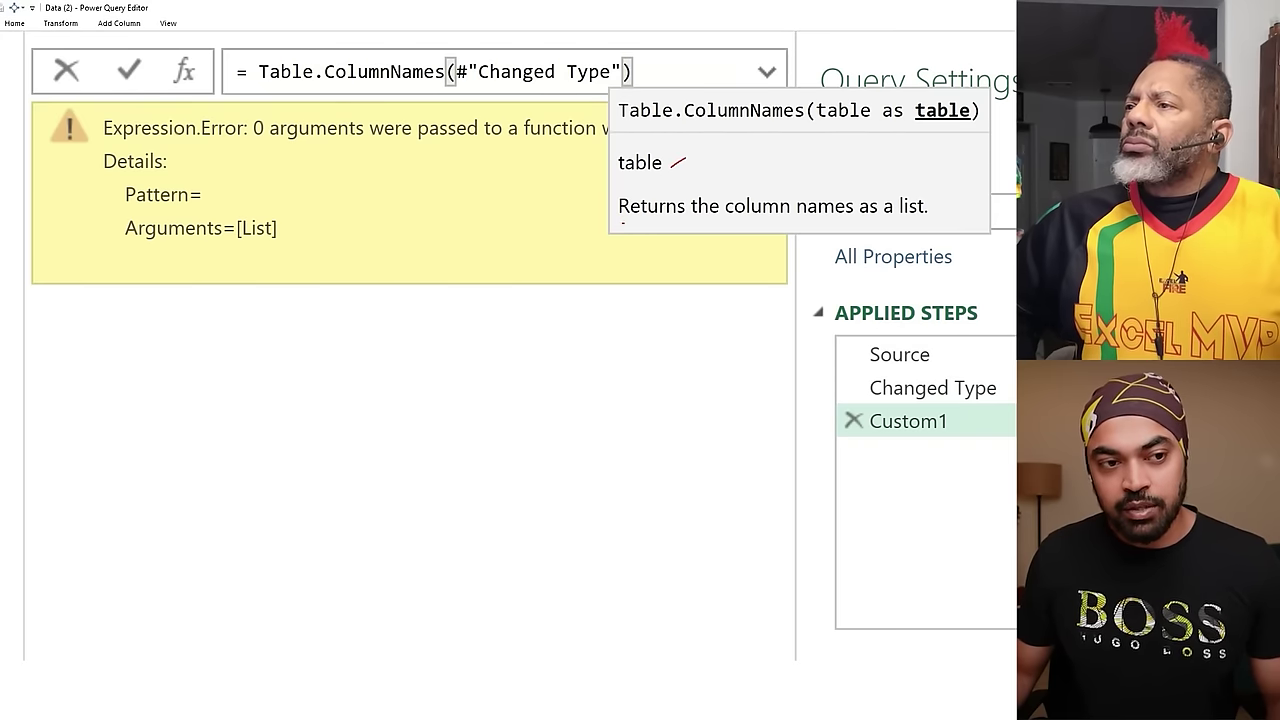
drag(619, 221, 760, 220)
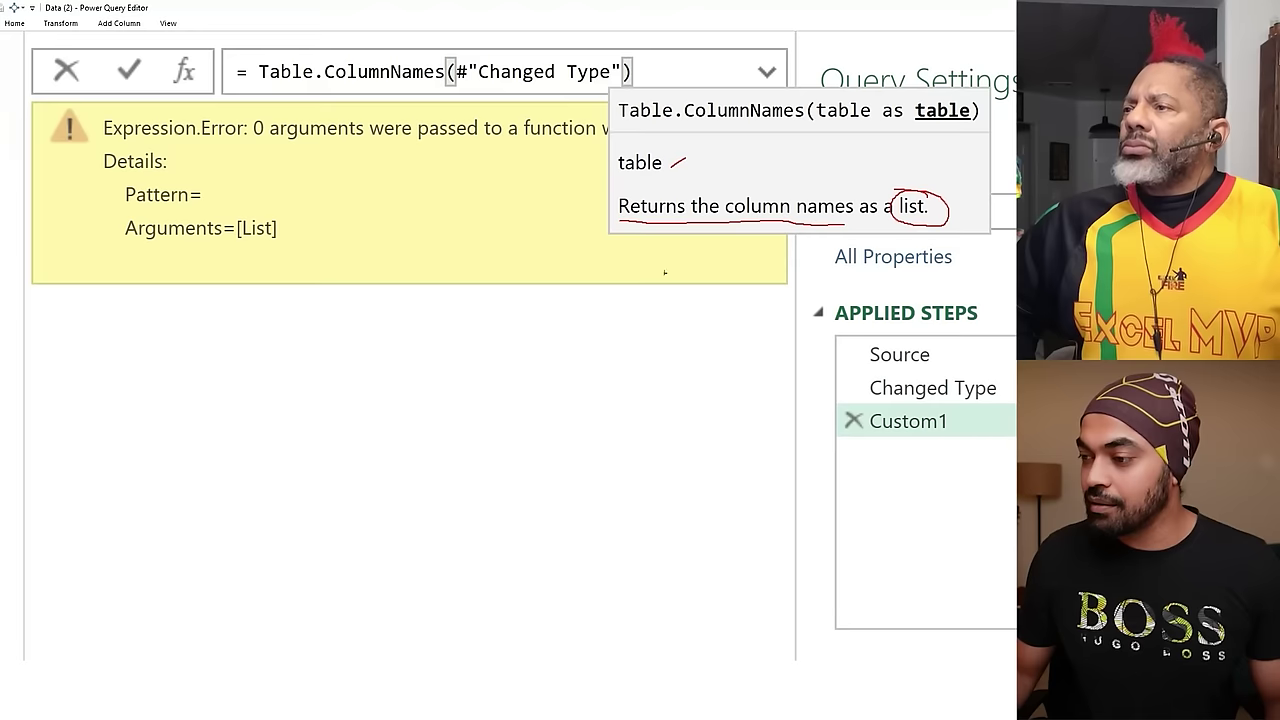
key(Return)
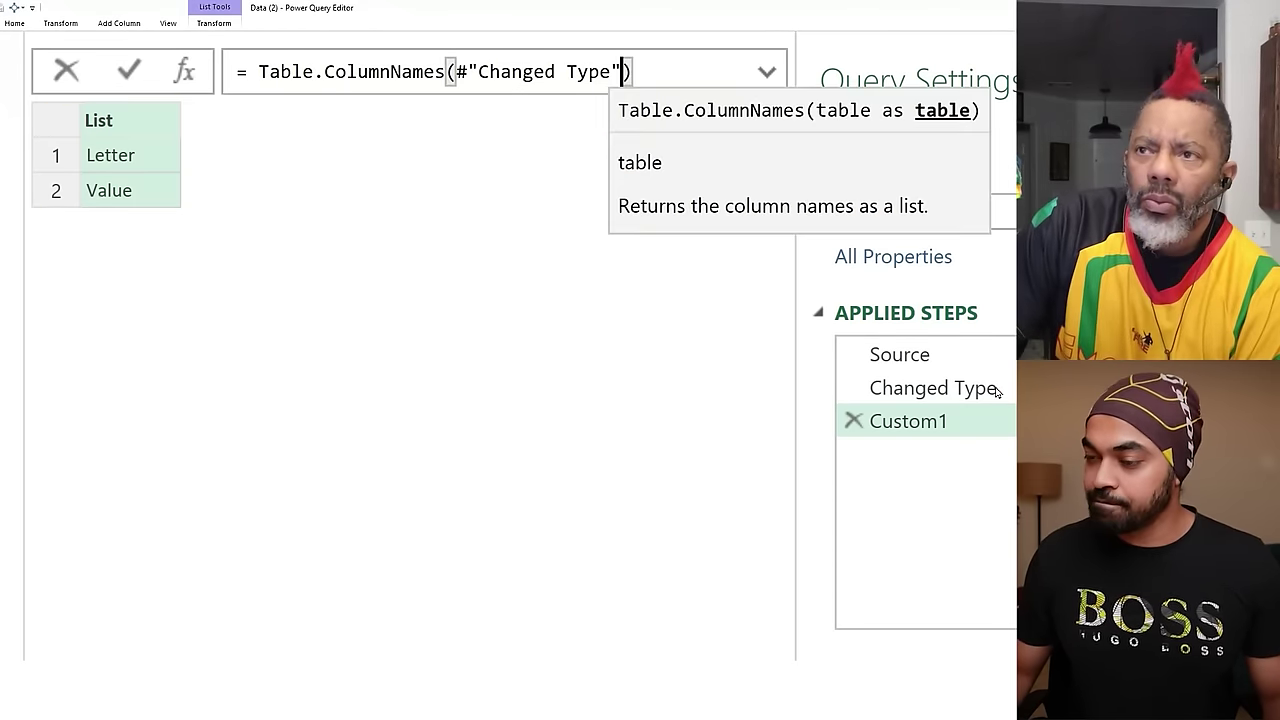
Compare the column headers of the Changed Type step with the list items in the Custom1 step.
click(950, 388)
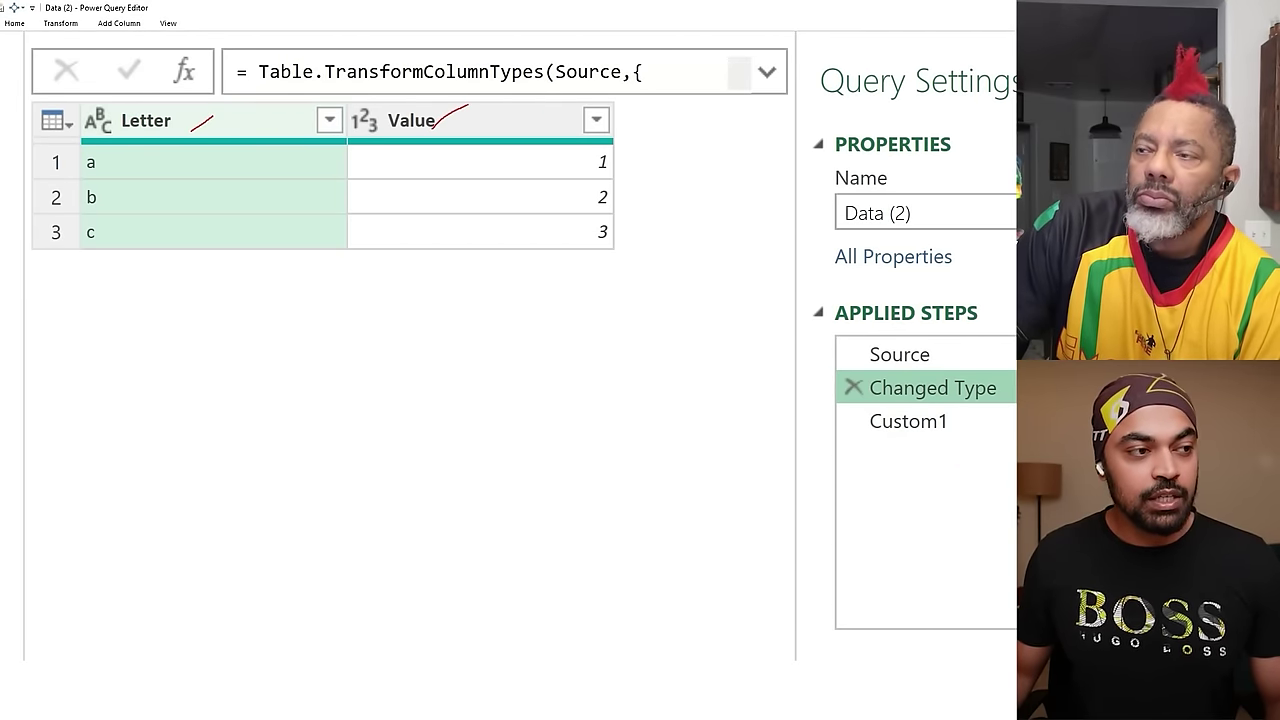
click(900, 422)
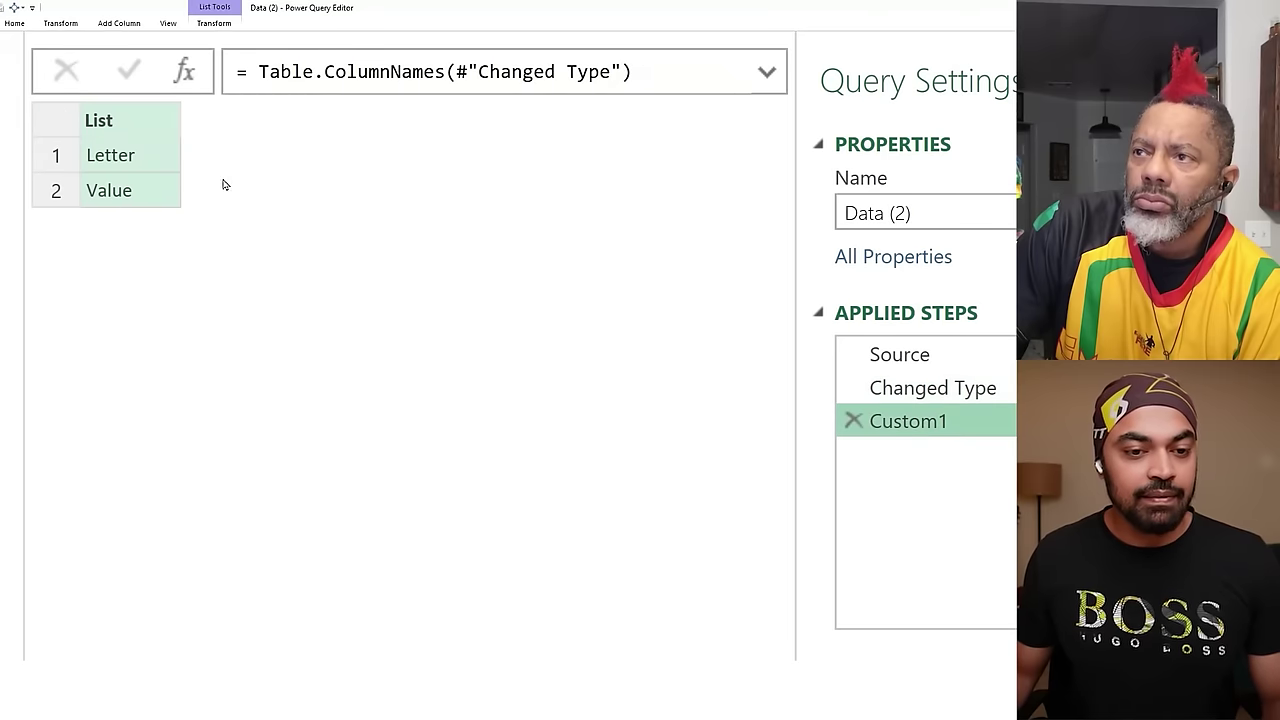
click(153, 167)
click(143, 195)
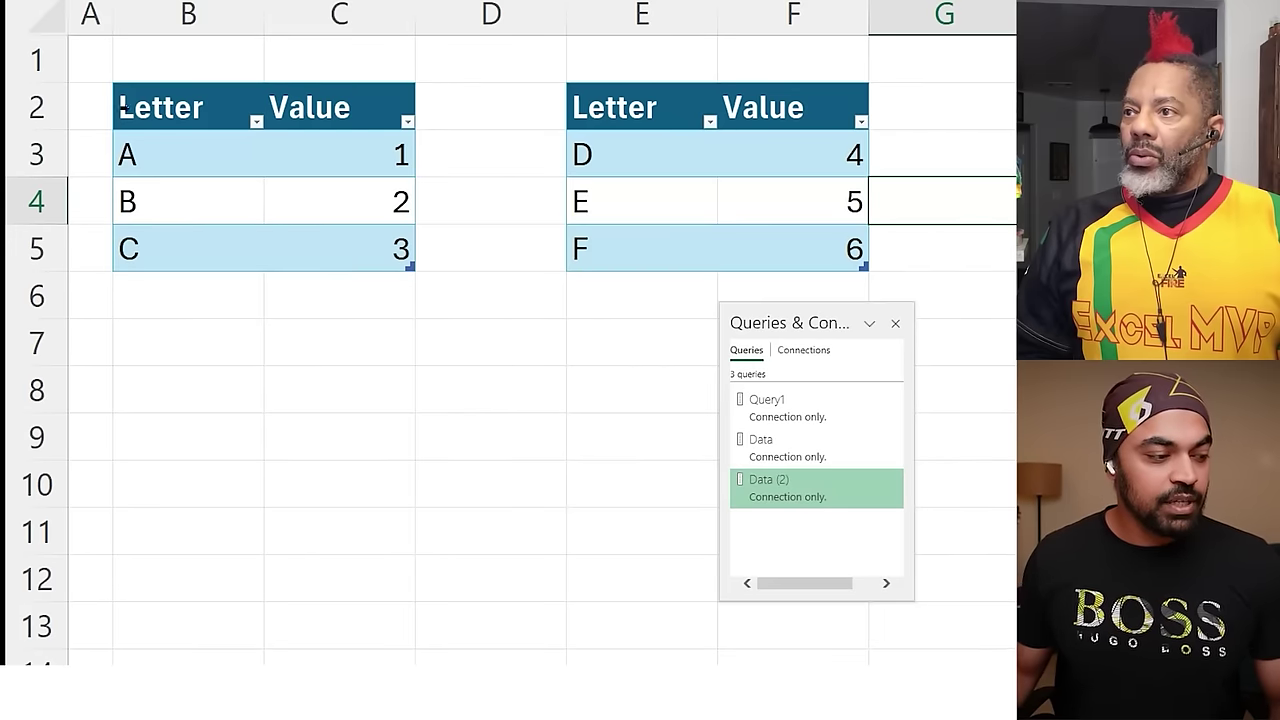
Switch to the Excel worksheet, examine the two Letter and Value tables, and check the D–F table's name.
mouse_move(108, 72)
mouse_down()
mouse_move(191, 157)
mouse_move(453, 331)
mouse_up()
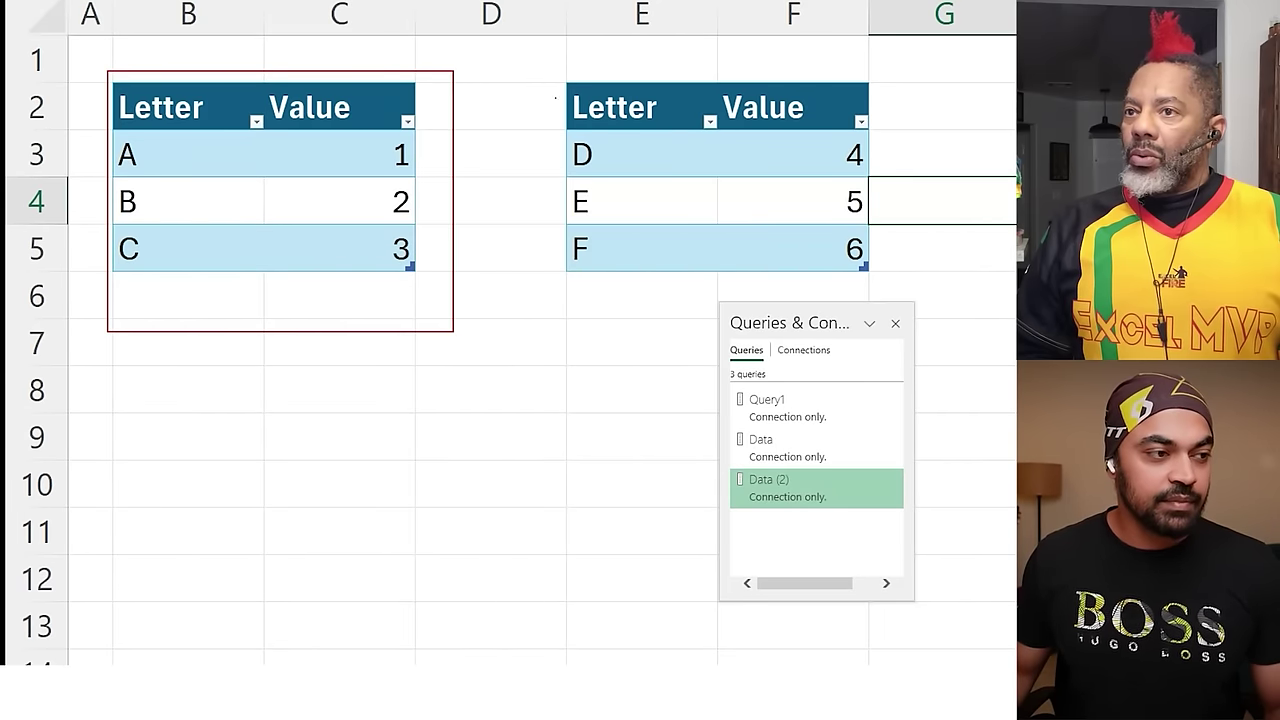
drag(523, 61, 938, 333)
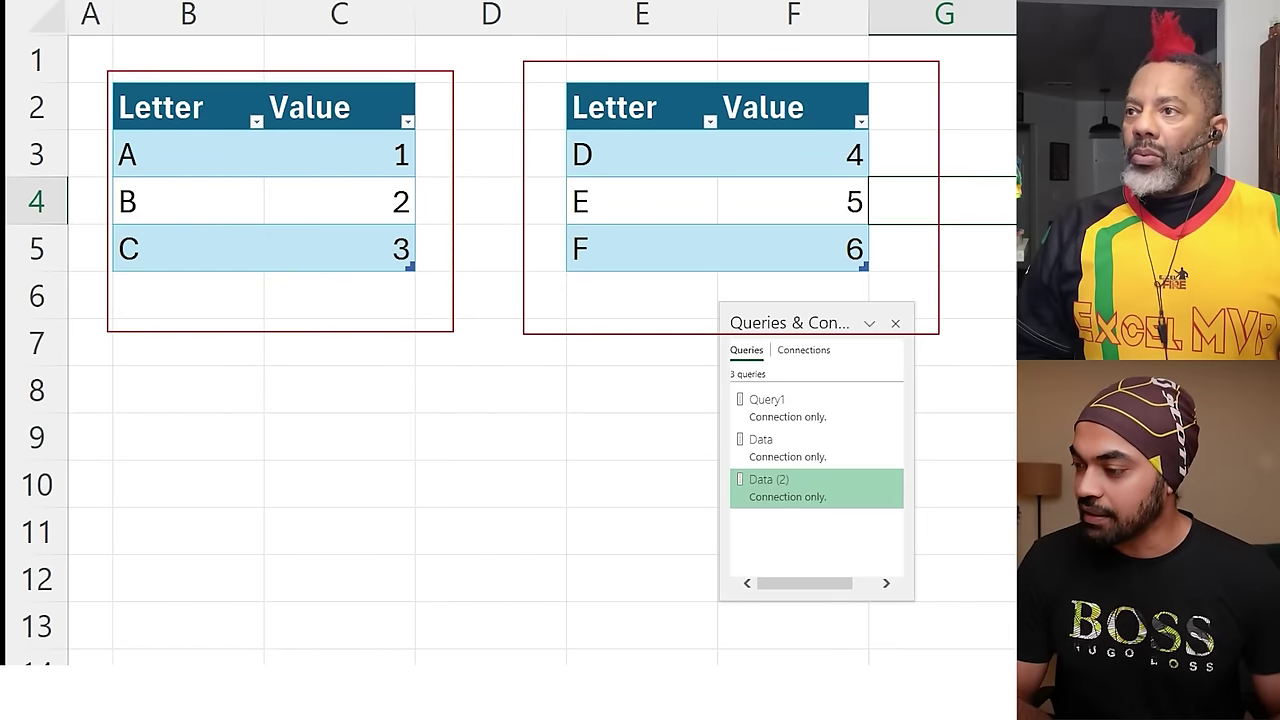
key(Escape)
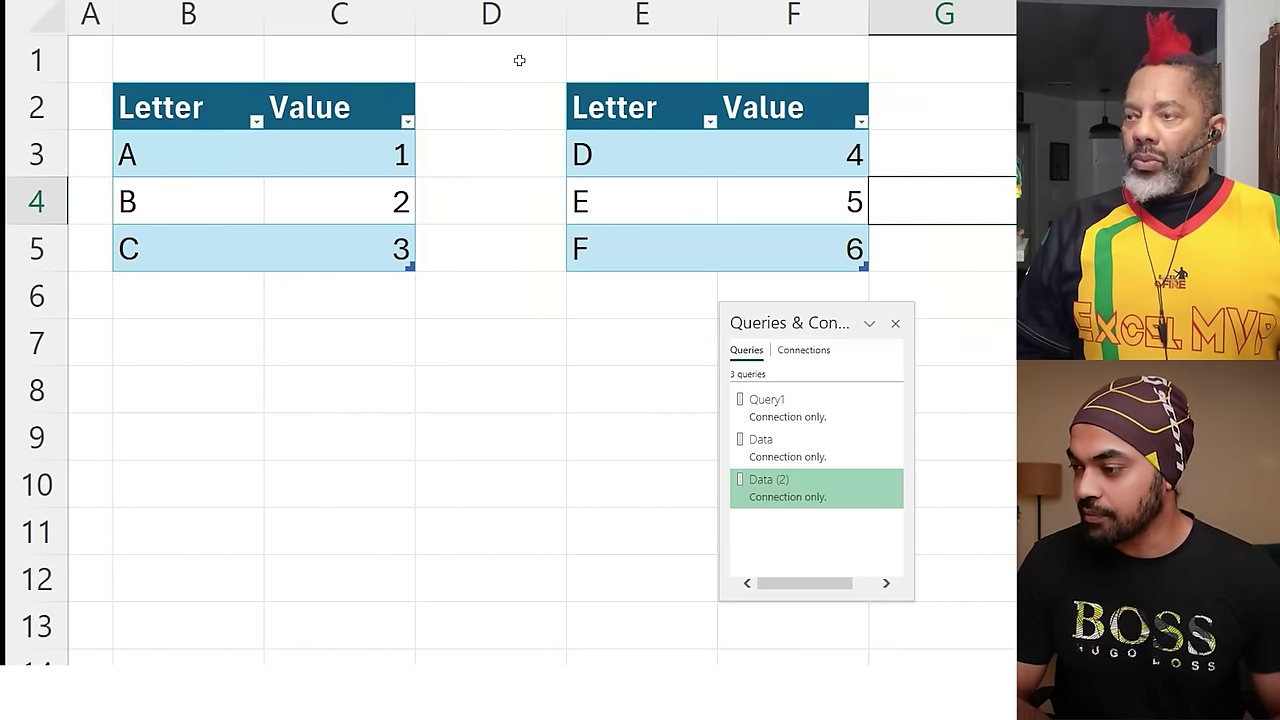
click(656, 160)
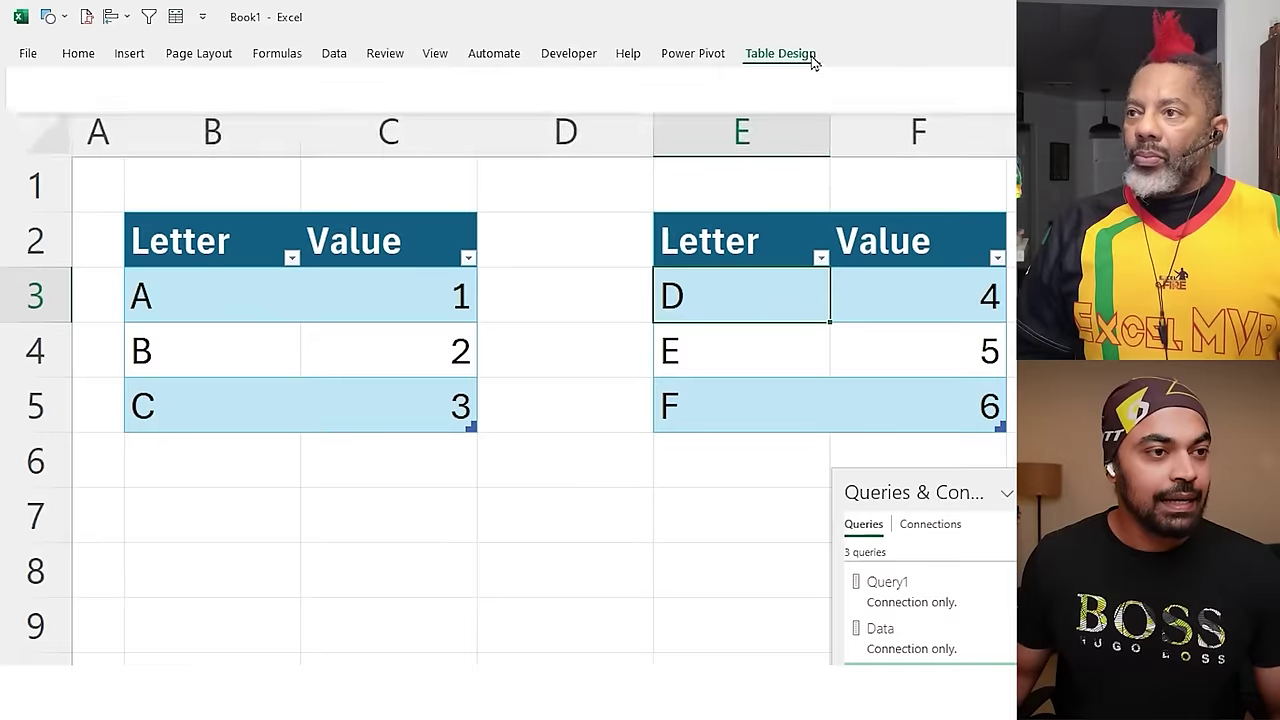
click(780, 53)
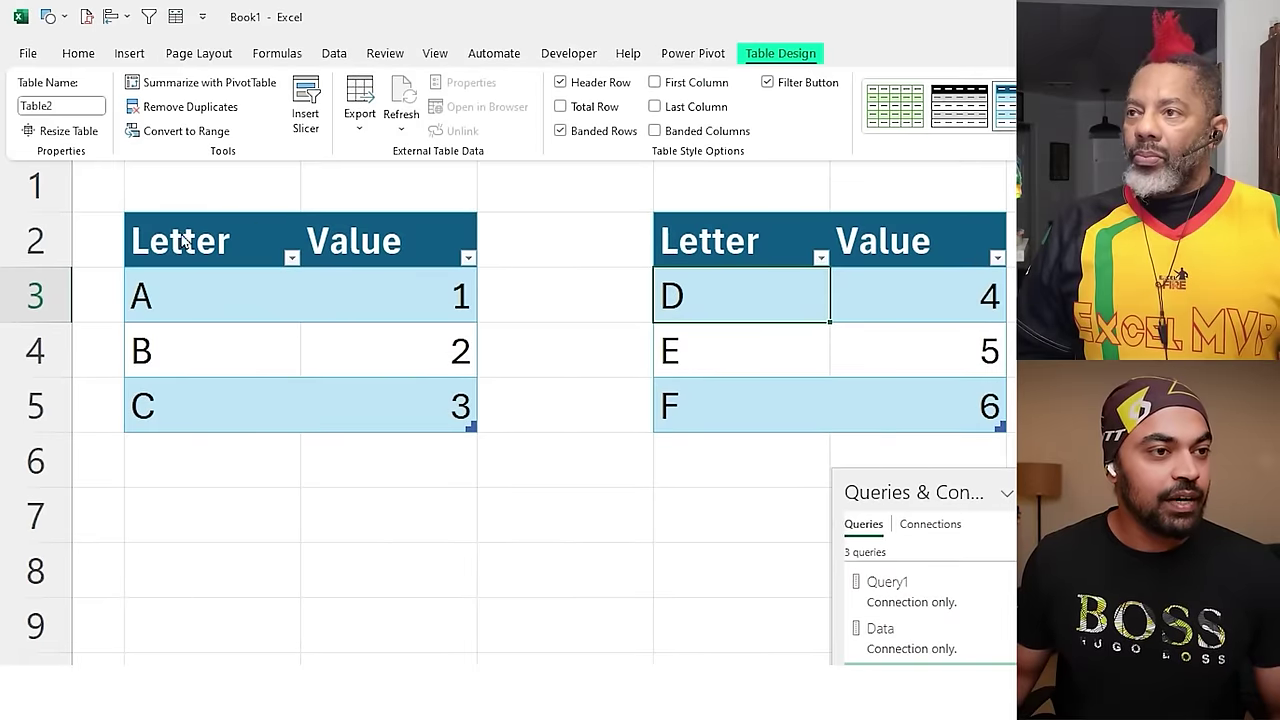
drag(306, 325, 393, 280)
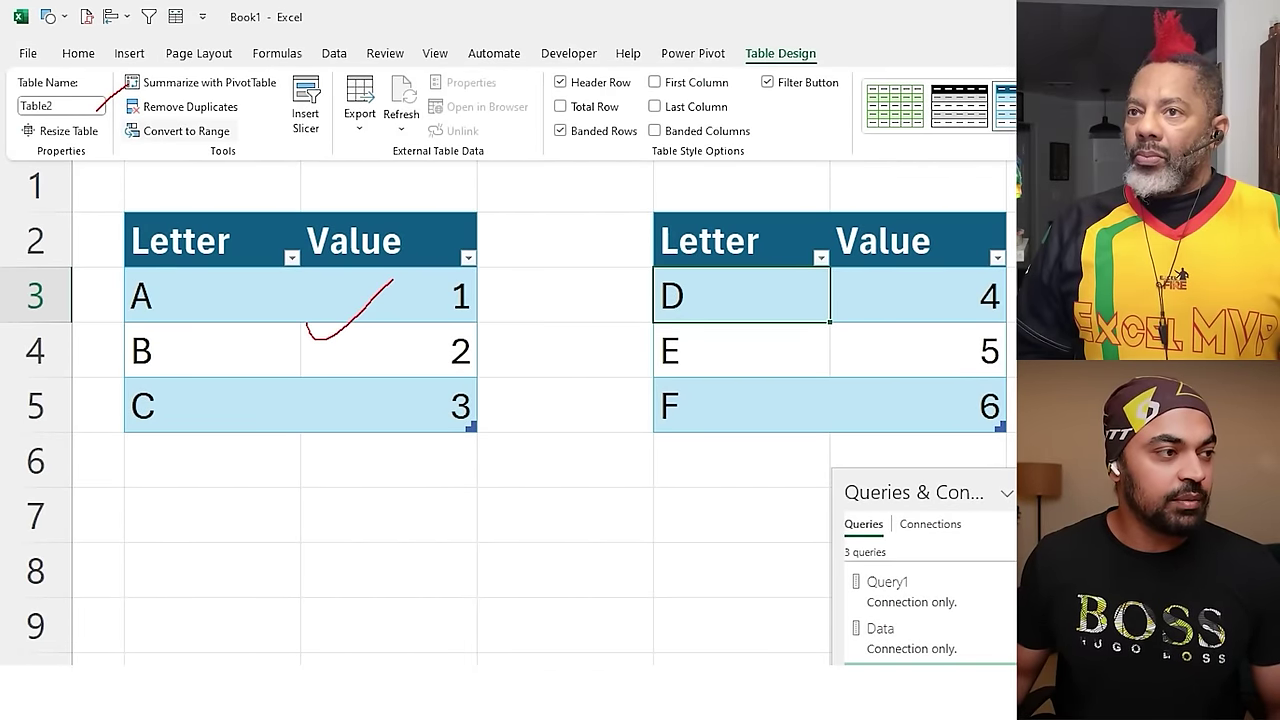
key(Escape)
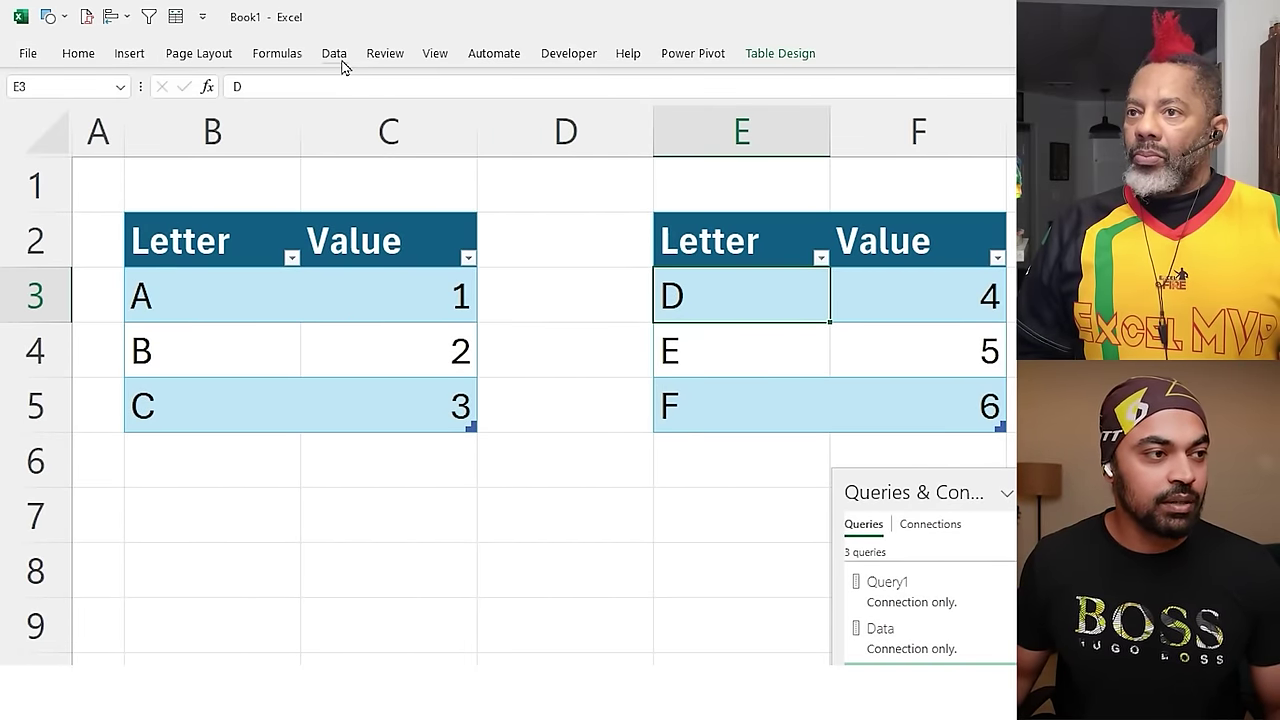
Load the worksheet table with letters A to C into Power Query as a new query.
click(369, 332)
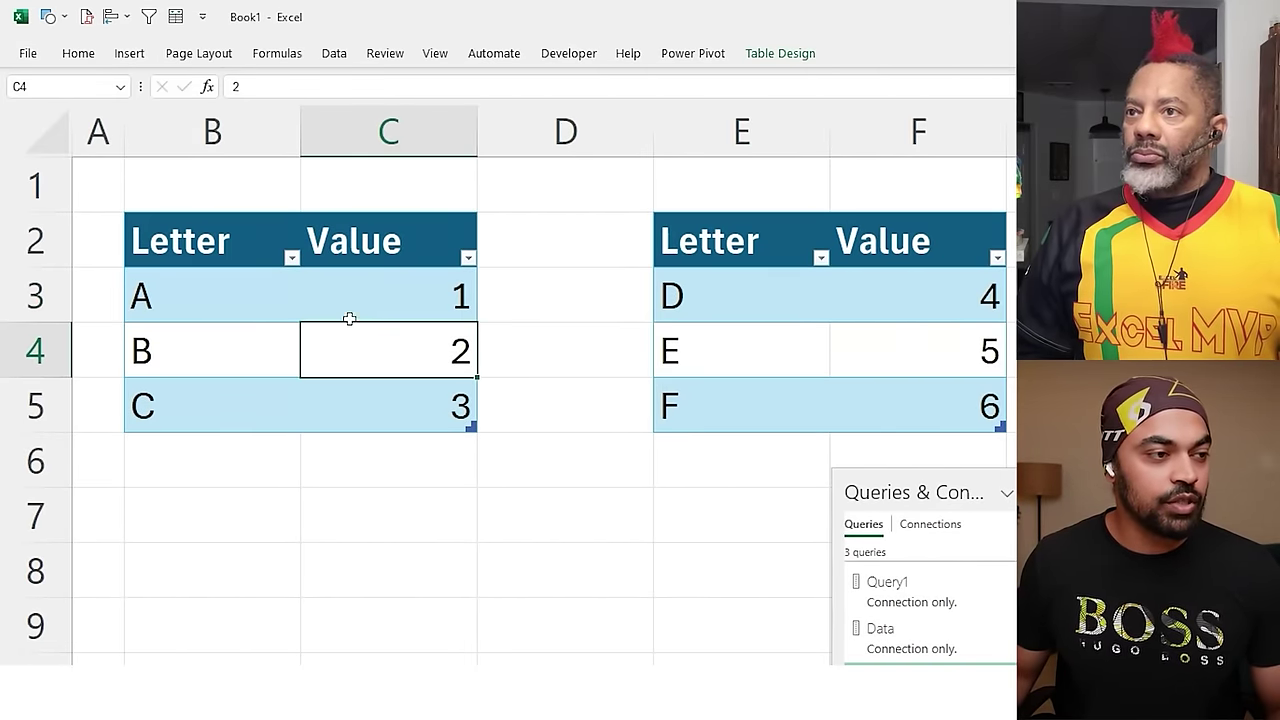
click(337, 55)
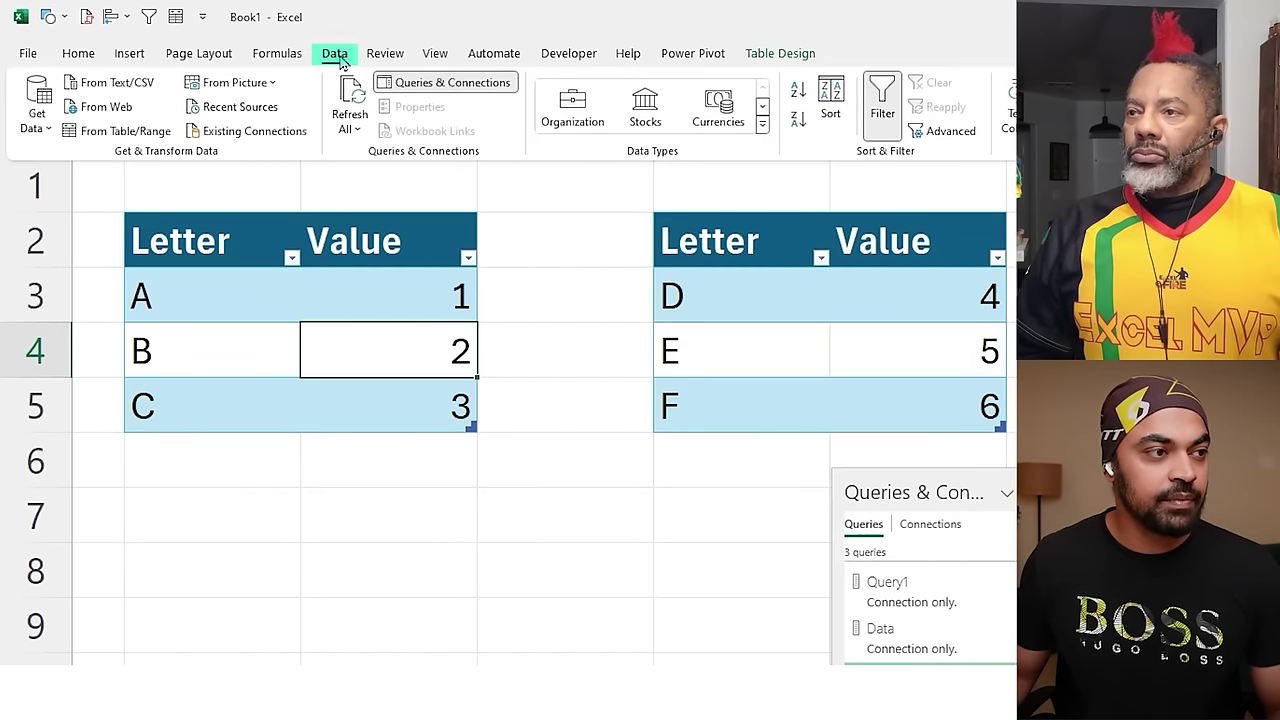
click(133, 138)
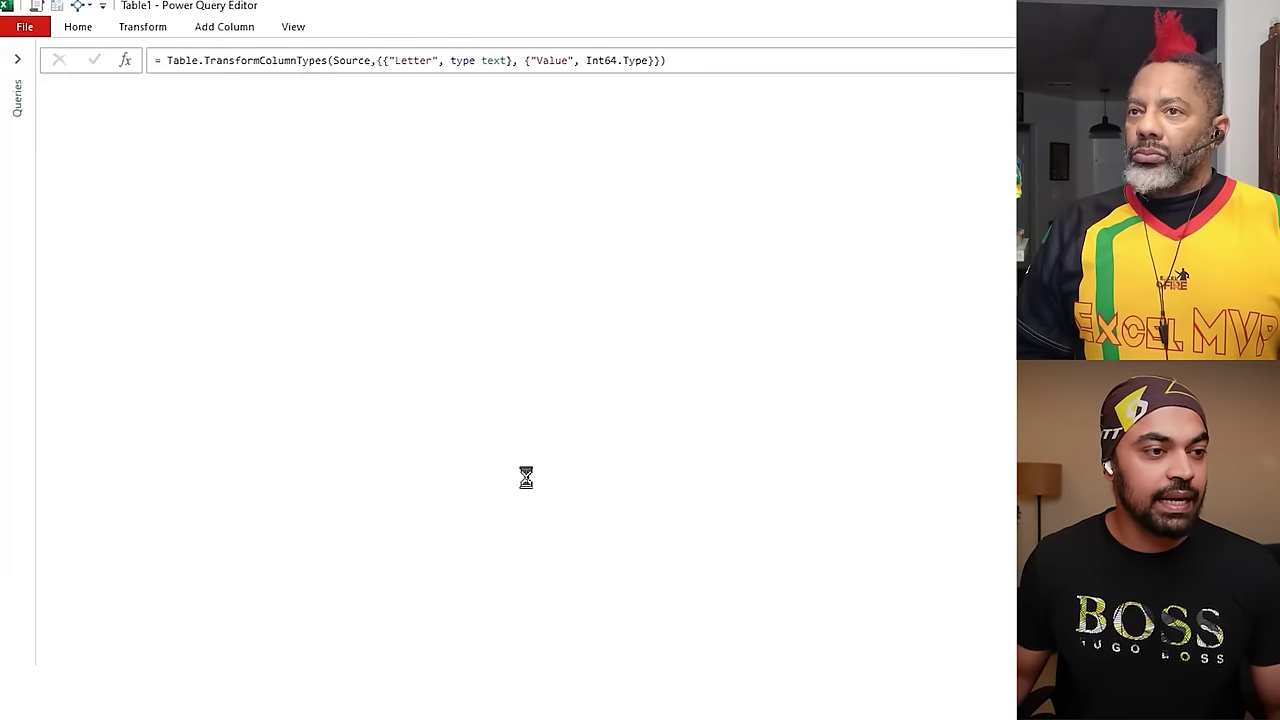
scroll(530, 486, up, 5)
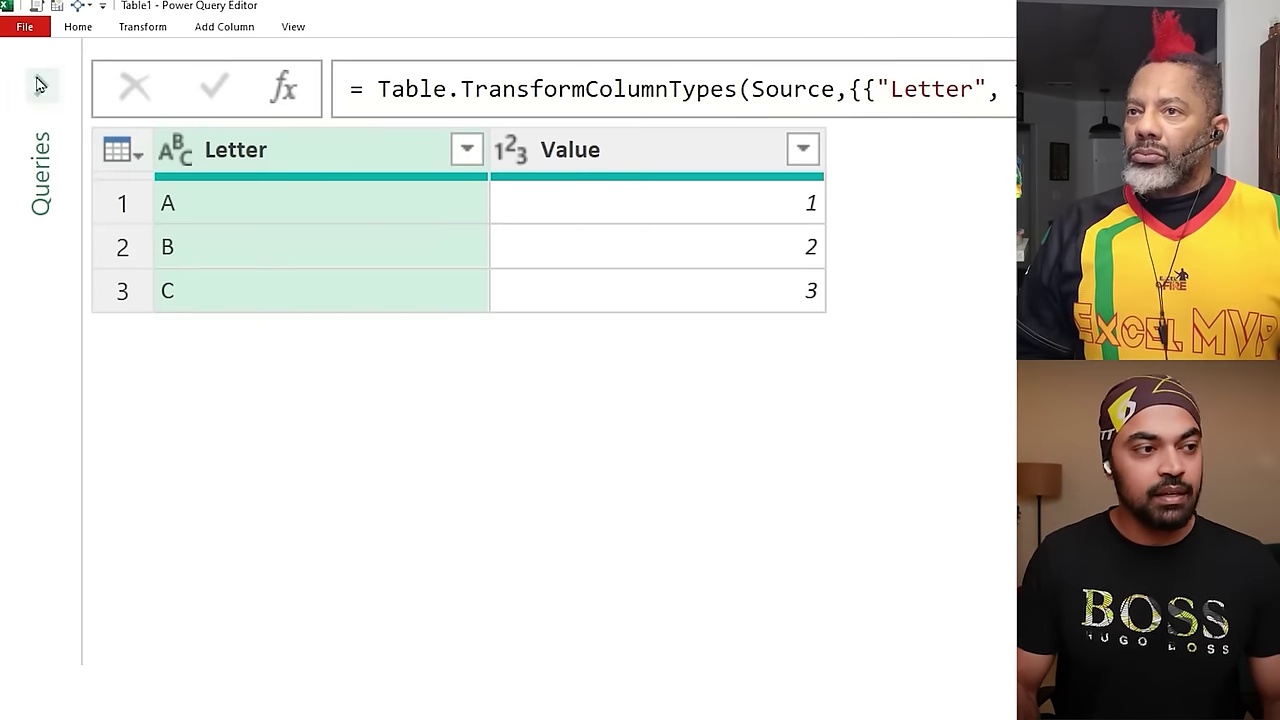
Examine the Letter and Value columns of the Table1 query and the area beneath their rows.
click(40, 86)
click(418, 77)
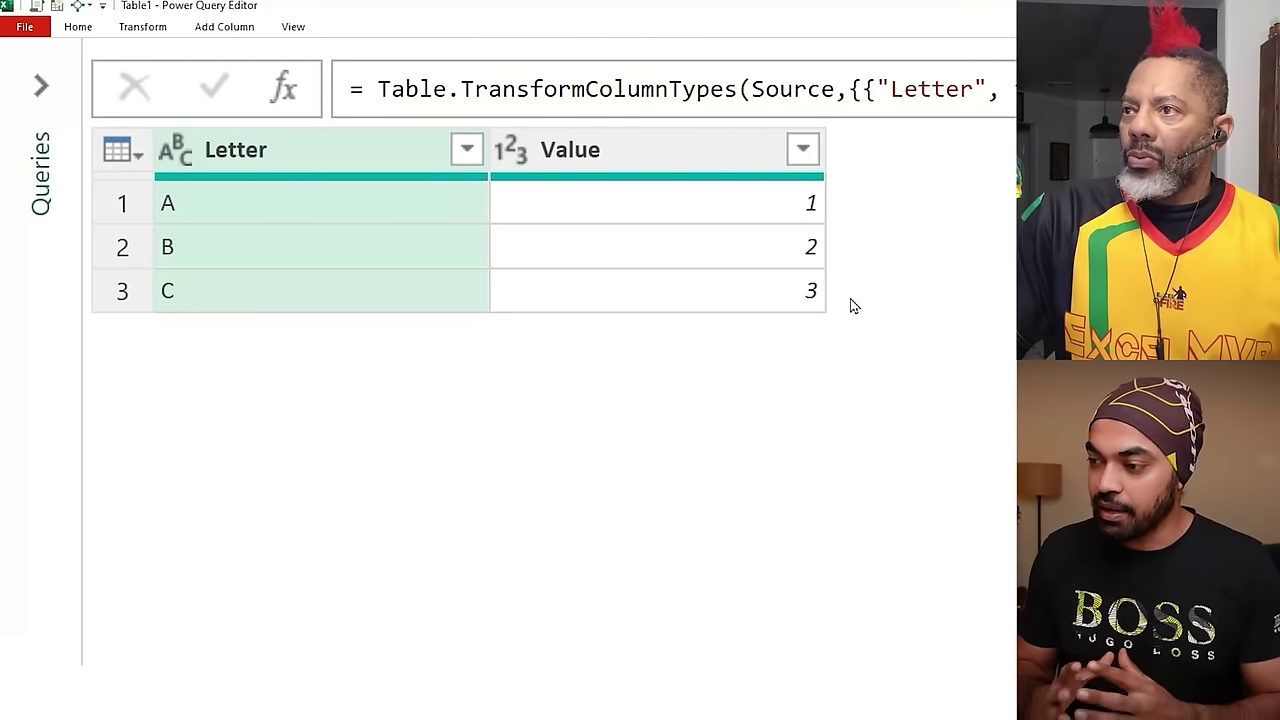
mouse_move(131, 175)
mouse_down()
mouse_move(212, 307)
mouse_move(191, 423)
mouse_move(212, 466)
mouse_up()
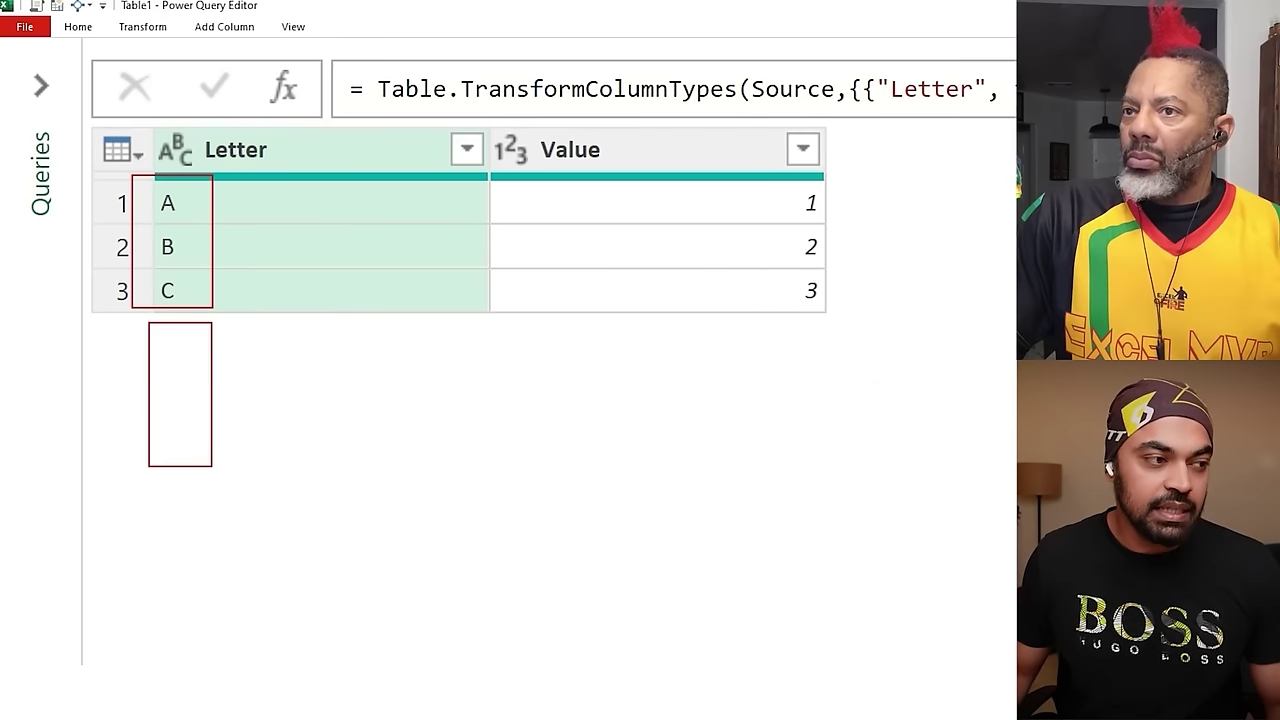
mouse_move(765, 174)
mouse_down()
mouse_move(837, 318)
mouse_move(806, 410)
mouse_move(852, 497)
mouse_up()
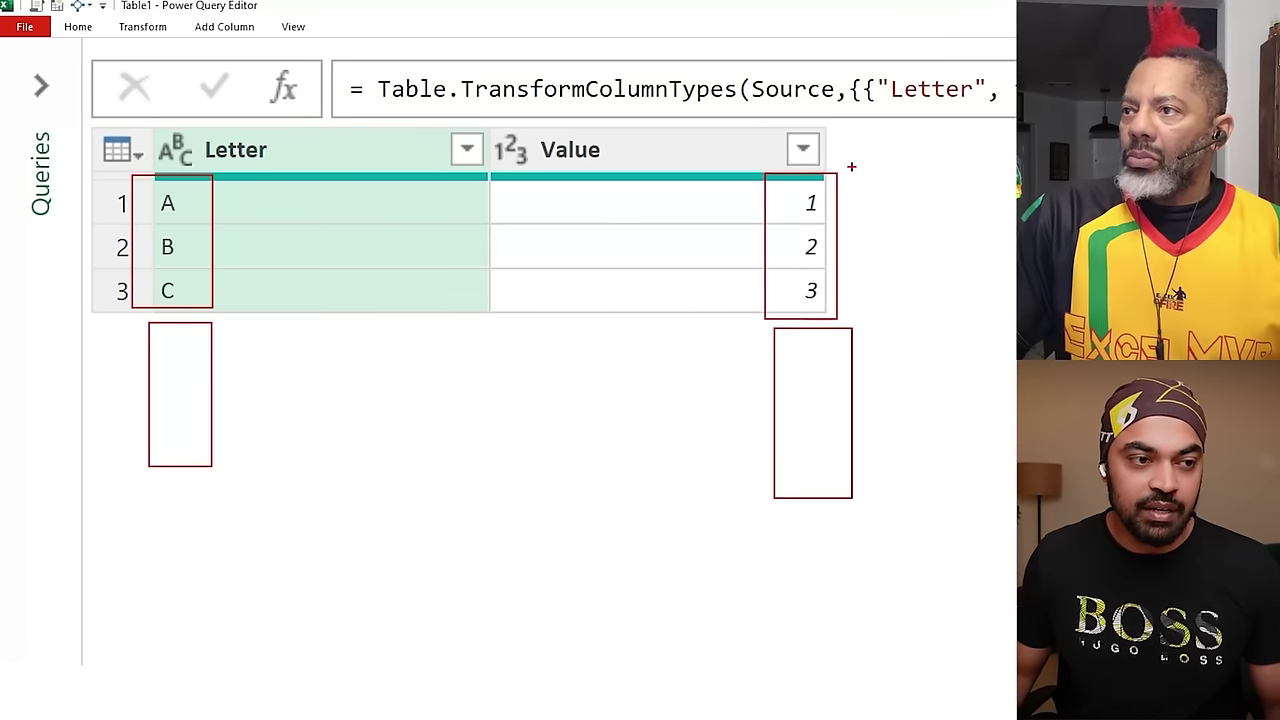
mouse_move(847, 158)
mouse_down()
mouse_move(910, 556)
mouse_move(865, 567)
mouse_up()
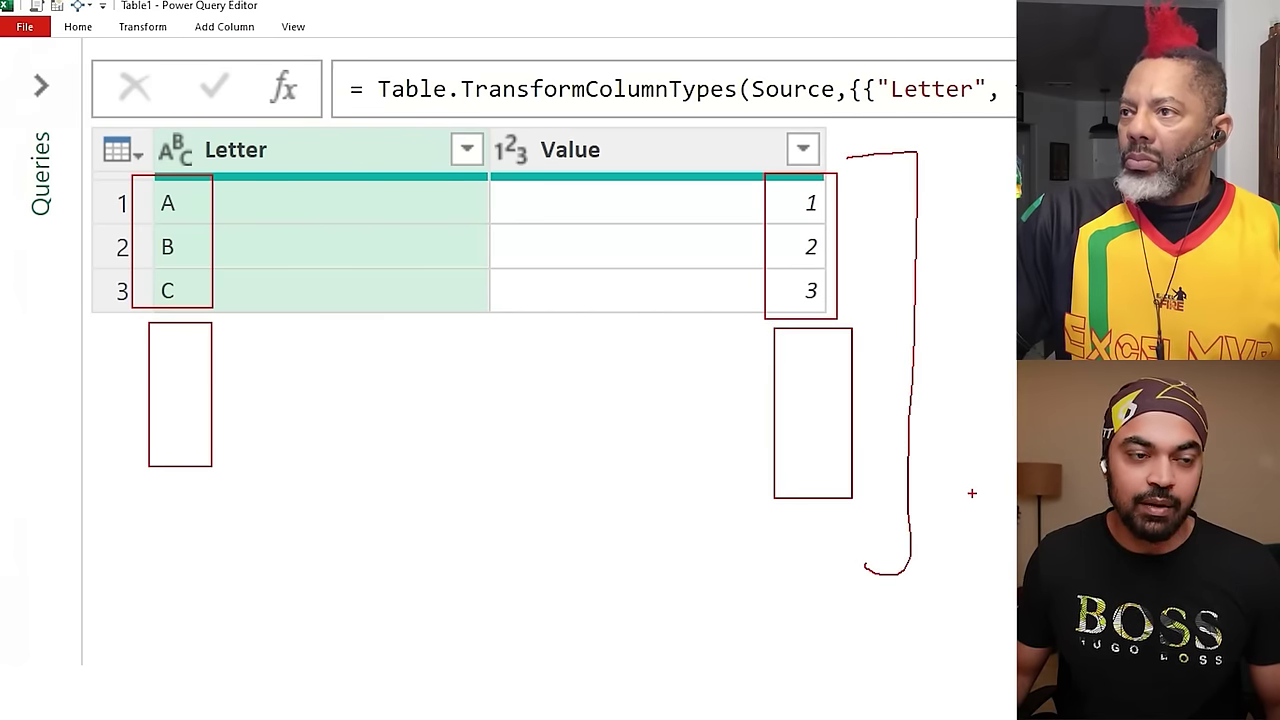
key(Escape)
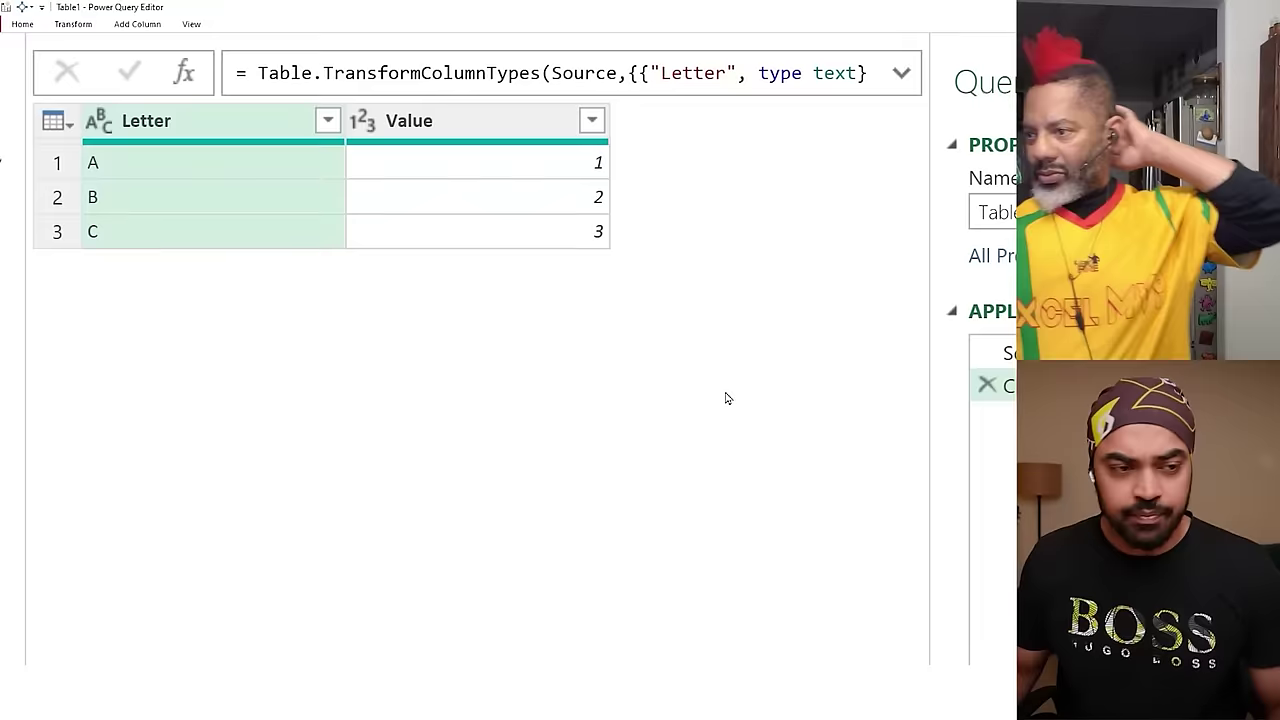
Expand the formula display of the Table1 query and delete its Changed Type step.
click(803, 68)
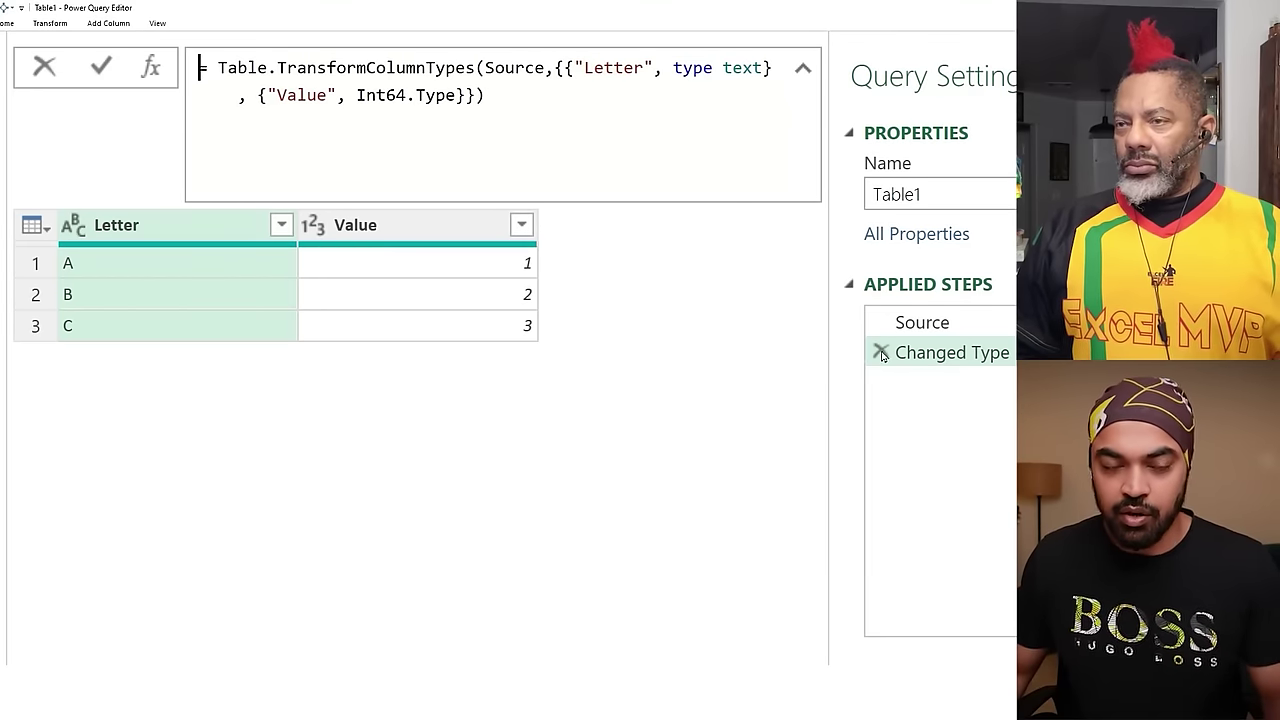
click(881, 354)
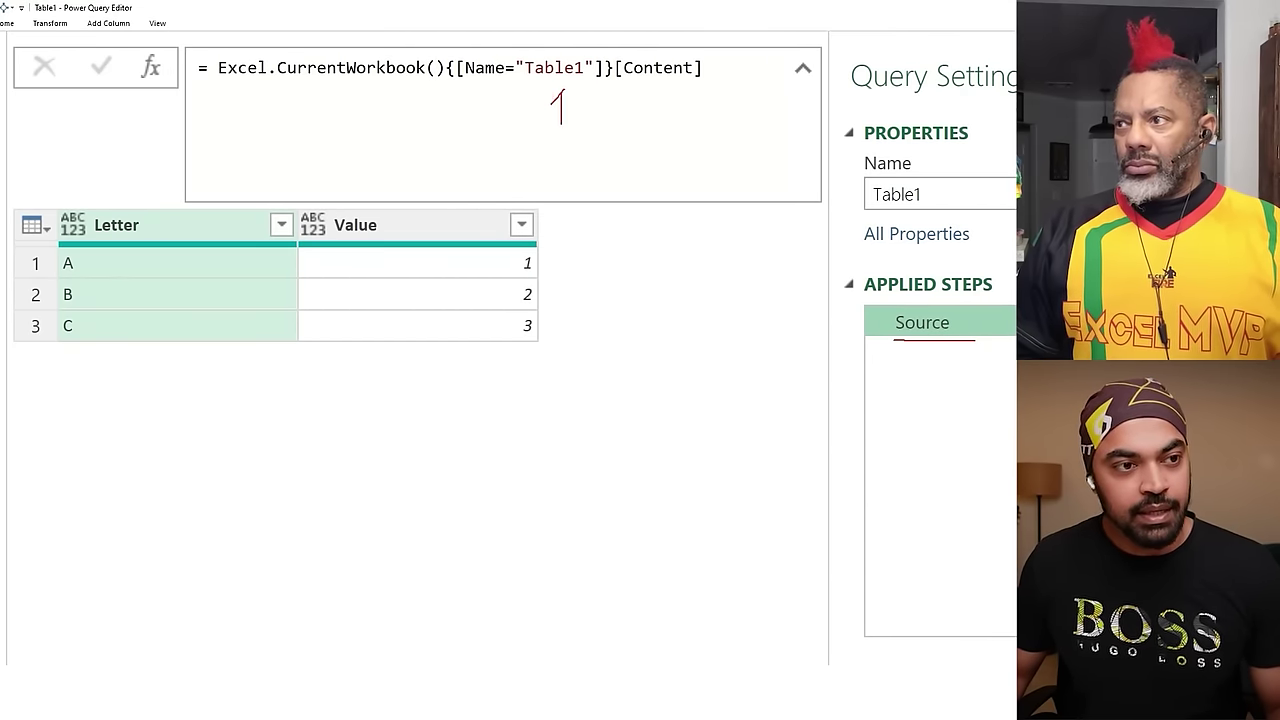
Compare the two worksheet tables with the table name referenced in the Source formula of the Table1 query.
drag(537, 6, 655, 302)
drag(202, 227, 261, 204)
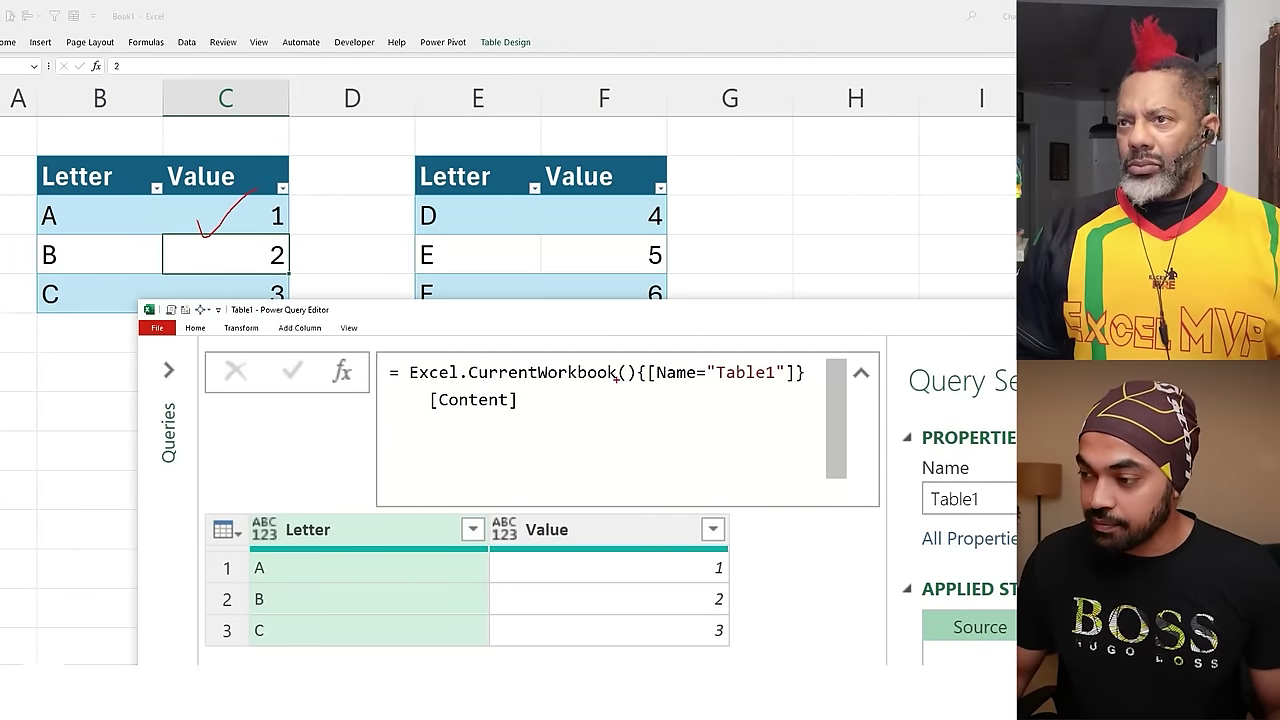
drag(635, 390, 785, 392)
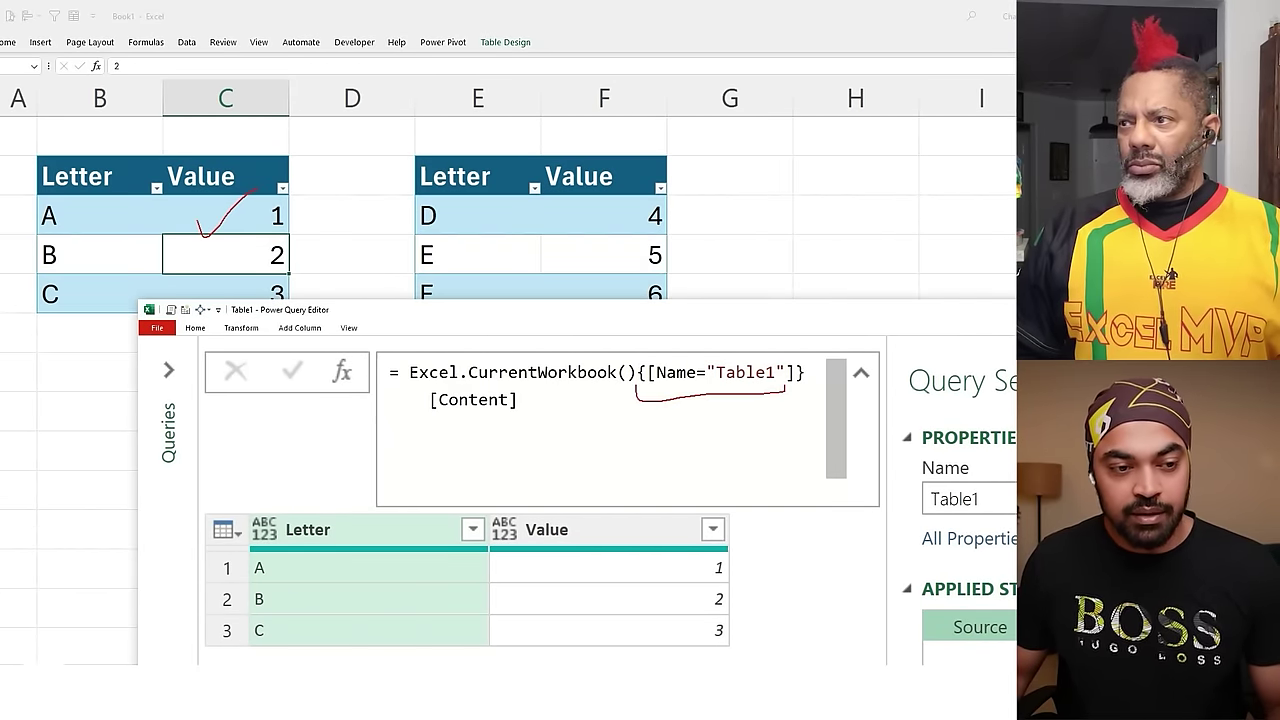
drag(410, 208, 488, 197)
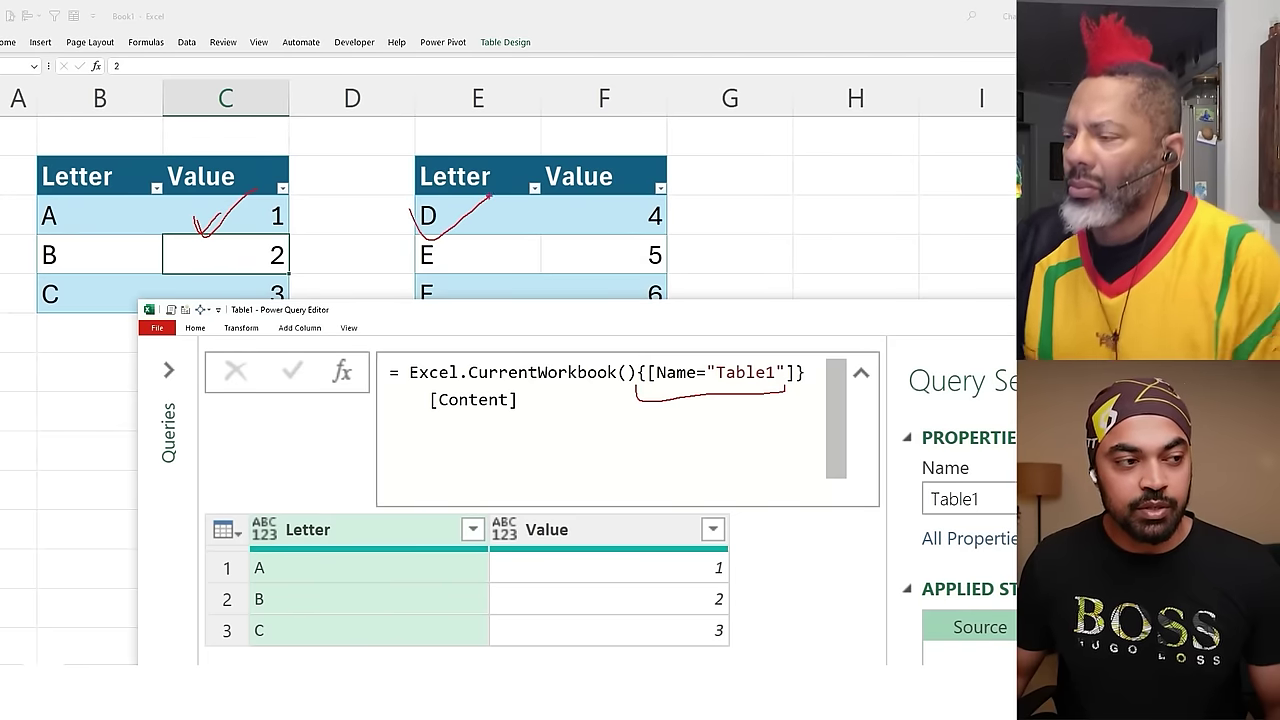
mouse_move(756, 331)
mouse_down()
mouse_move(757, 364)
mouse_move(765, 347)
mouse_up()
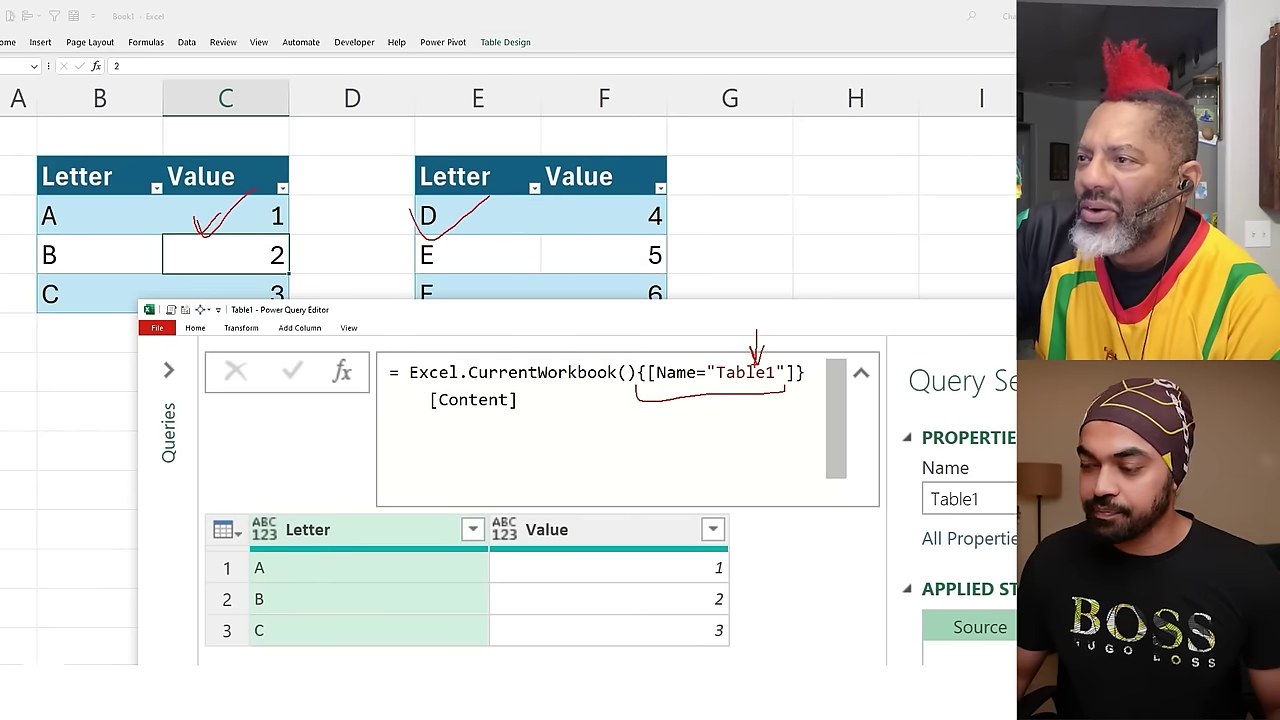
key(Escape)
Shorten the Source formula of the Table1 query to = Excel.CurrentWorkbook().
drag(667, 318, 635, 238)
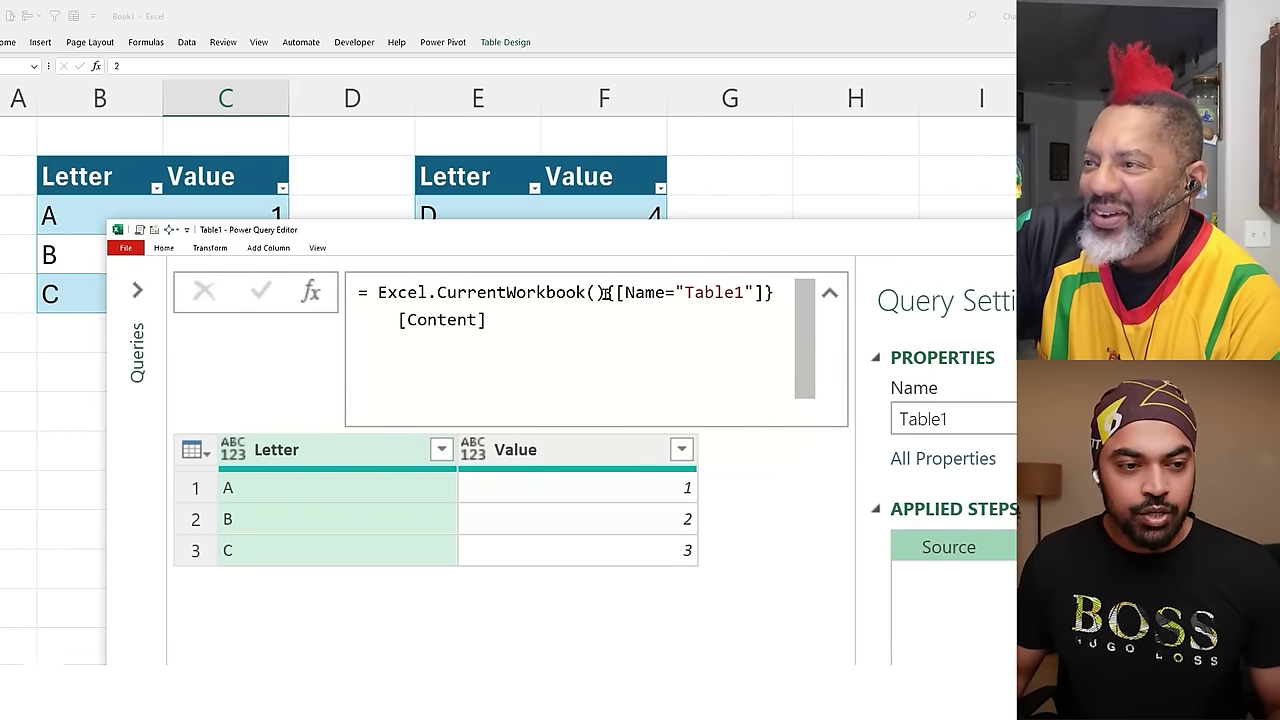
drag(606, 292, 604, 345)
key(Delete)
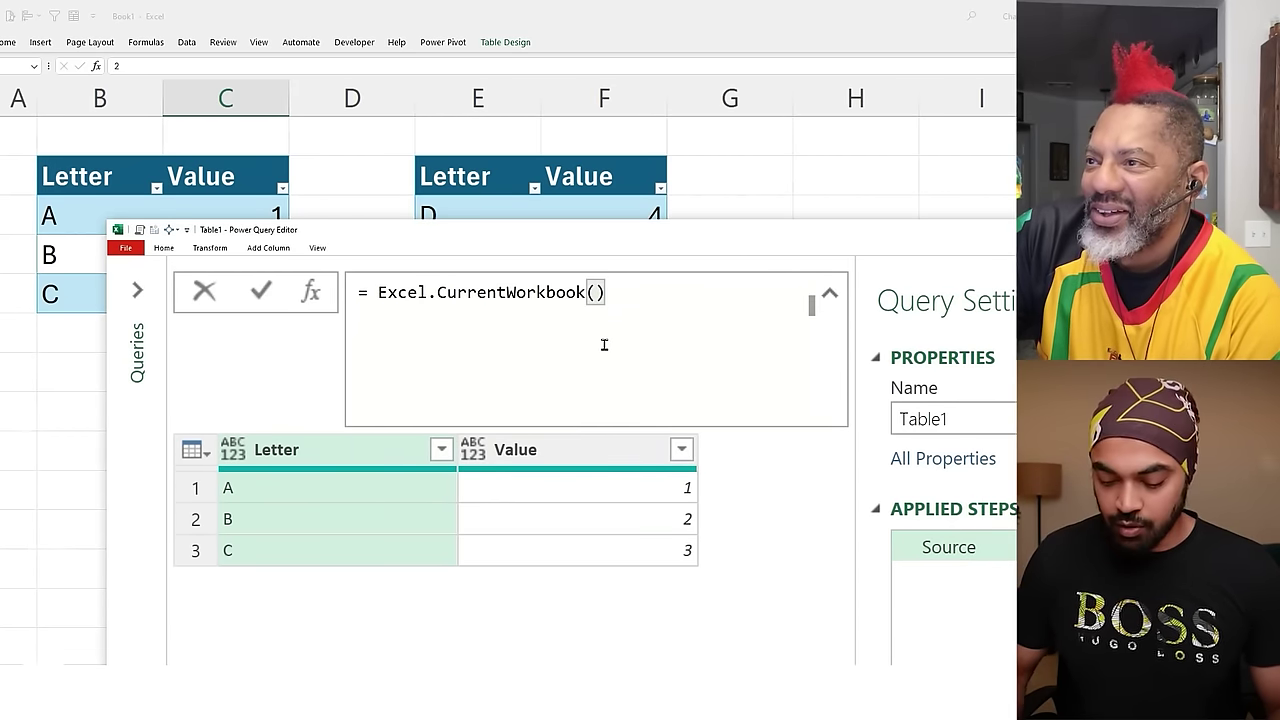
key(ctrl+2)
mouse_move(338, 274)
mouse_down()
mouse_move(612, 326)
mouse_move(677, 250)
mouse_up()
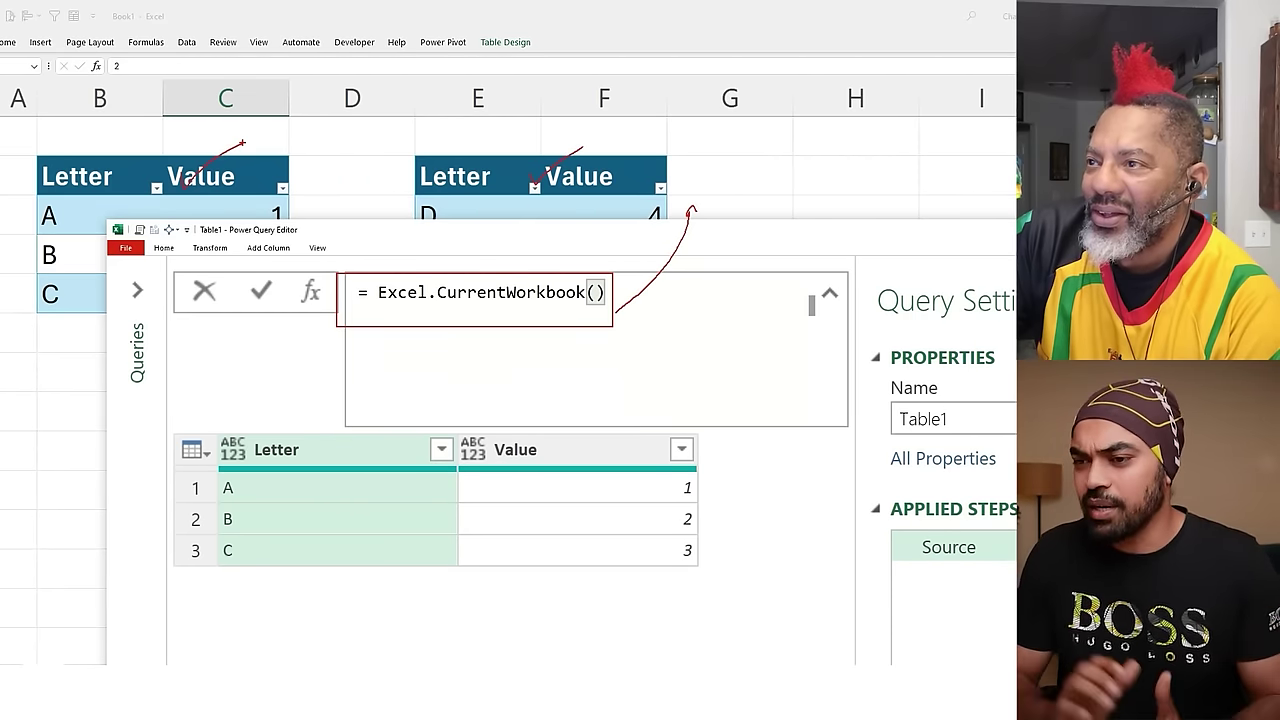
key(Escape)
key(Return)
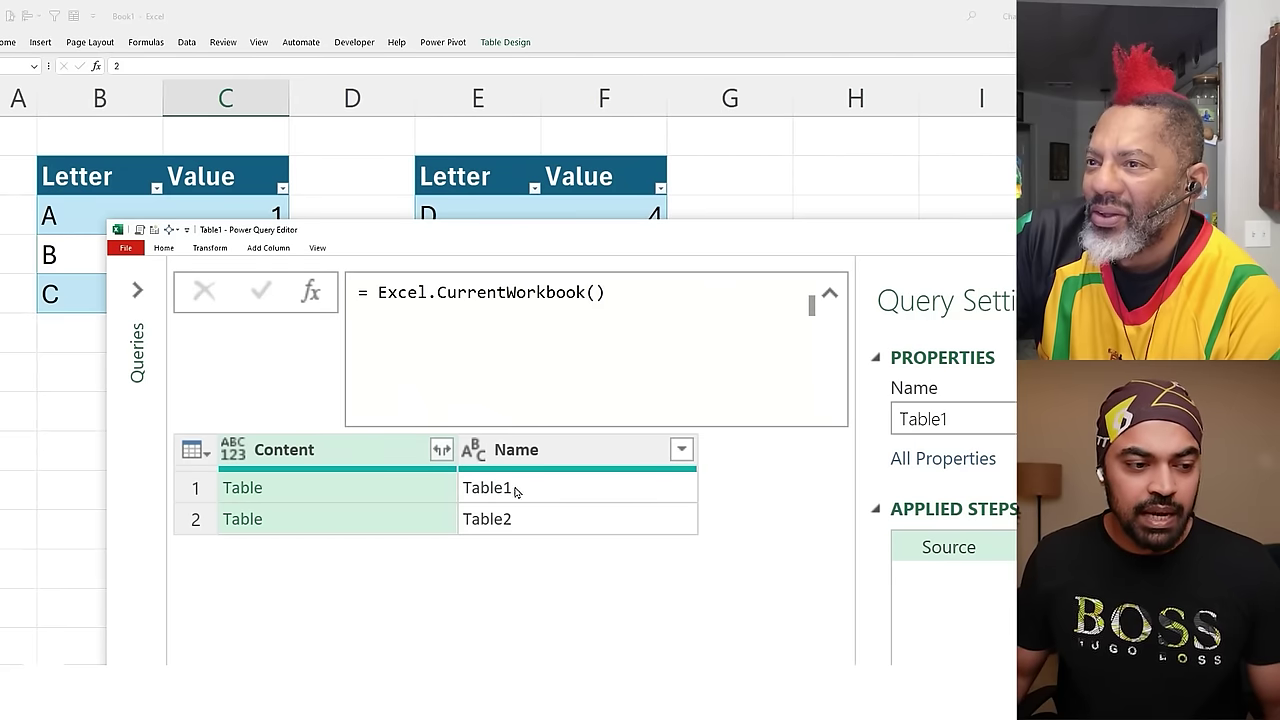
Examine the Name column of the Source result and preview the nested table in the Table1 row.
drag(525, 481, 420, 444)
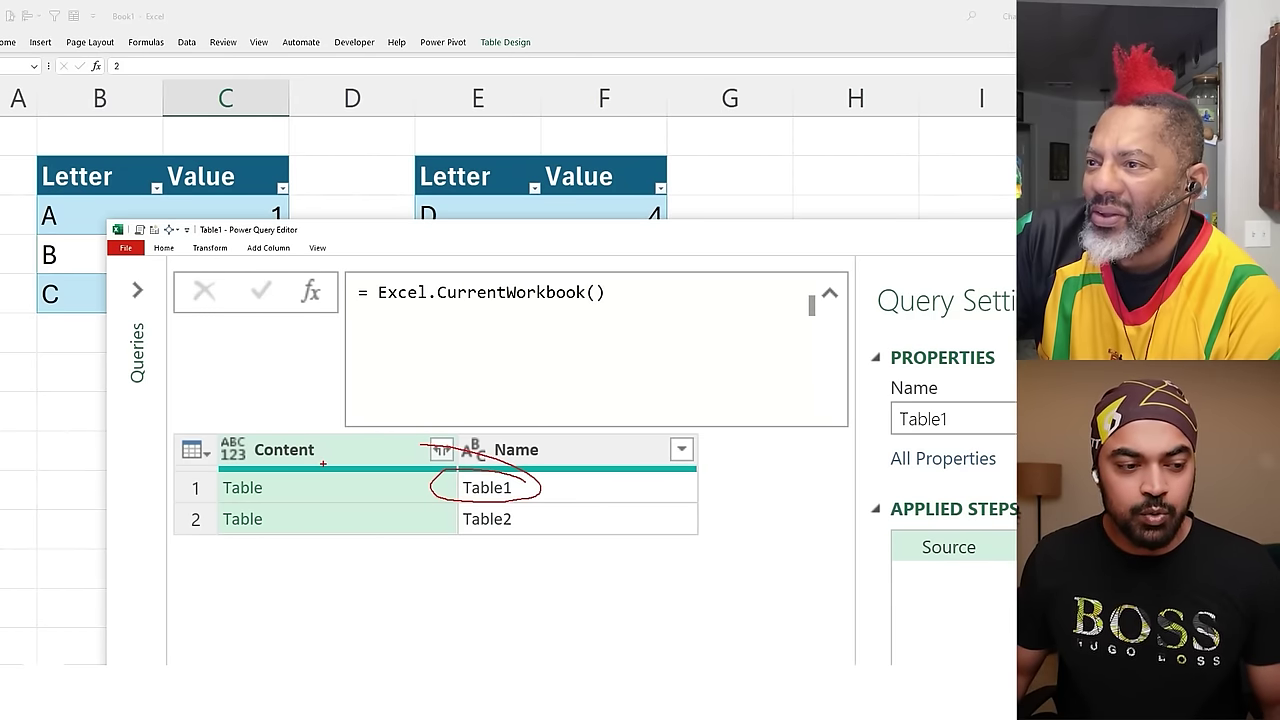
key(Escape)
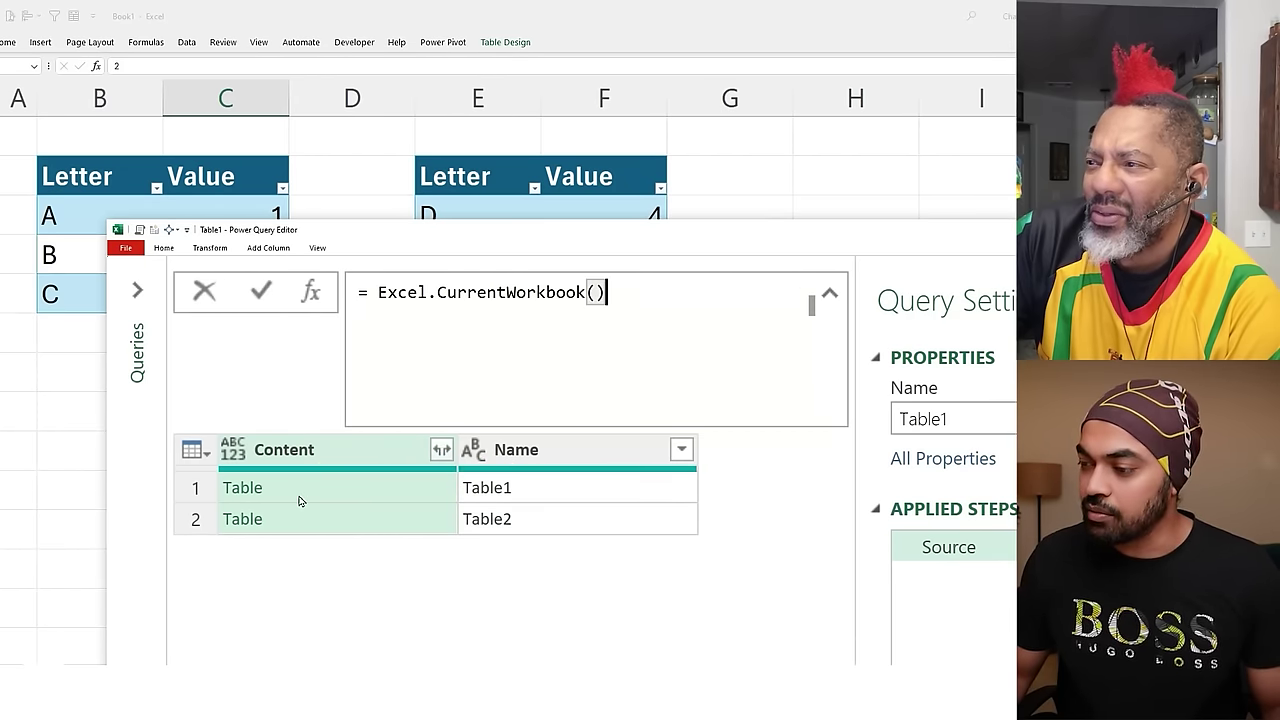
drag(459, 241, 399, 47)
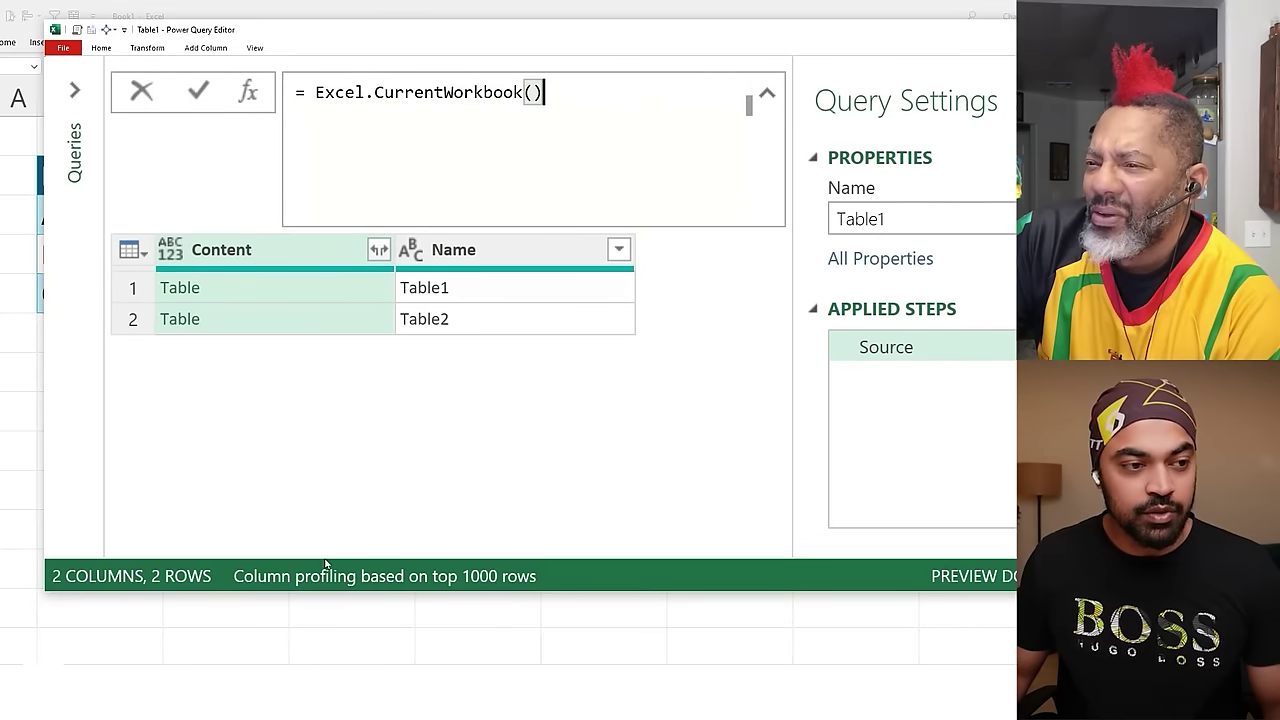
double_click(326, 600)
click(276, 292)
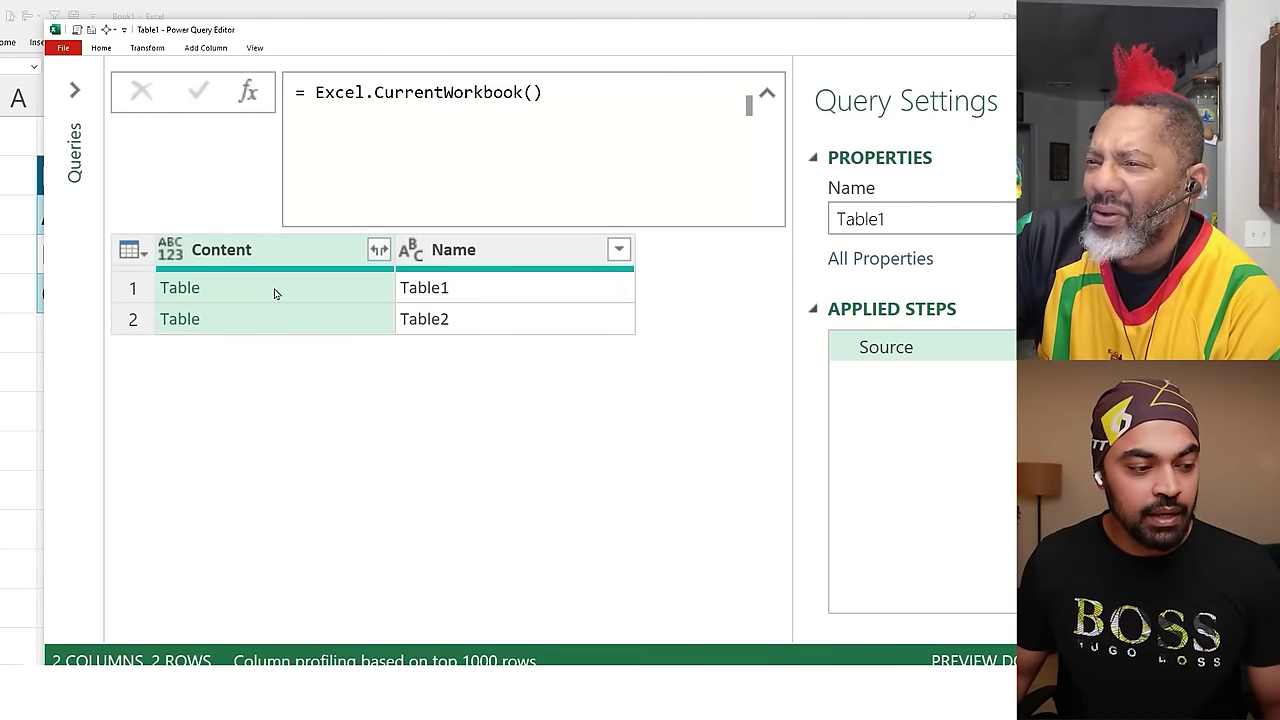
click(275, 292)
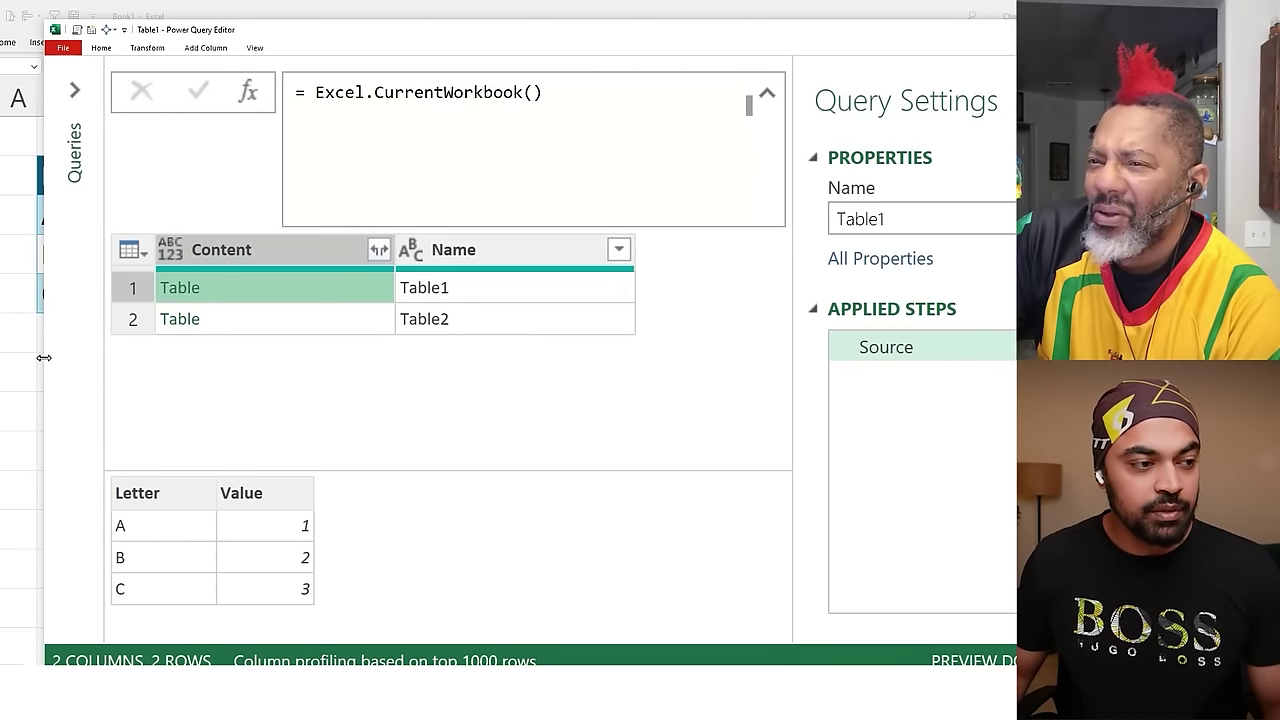
Compare the previewed nested table with the A–C table on the worksheet, then enlarge the query editor again.
drag(44, 360, 263, 371)
drag(82, 290, 158, 257)
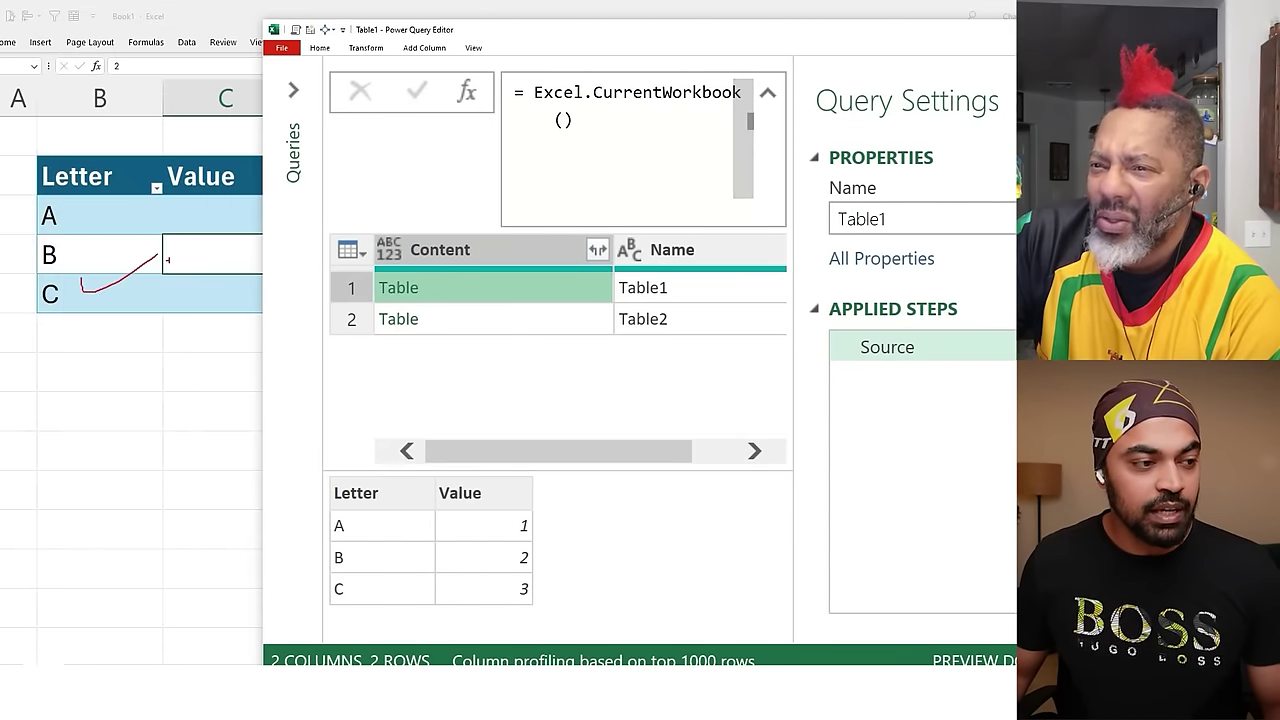
mouse_move(409, 546)
mouse_down()
mouse_move(414, 556)
mouse_move(482, 517)
mouse_up()
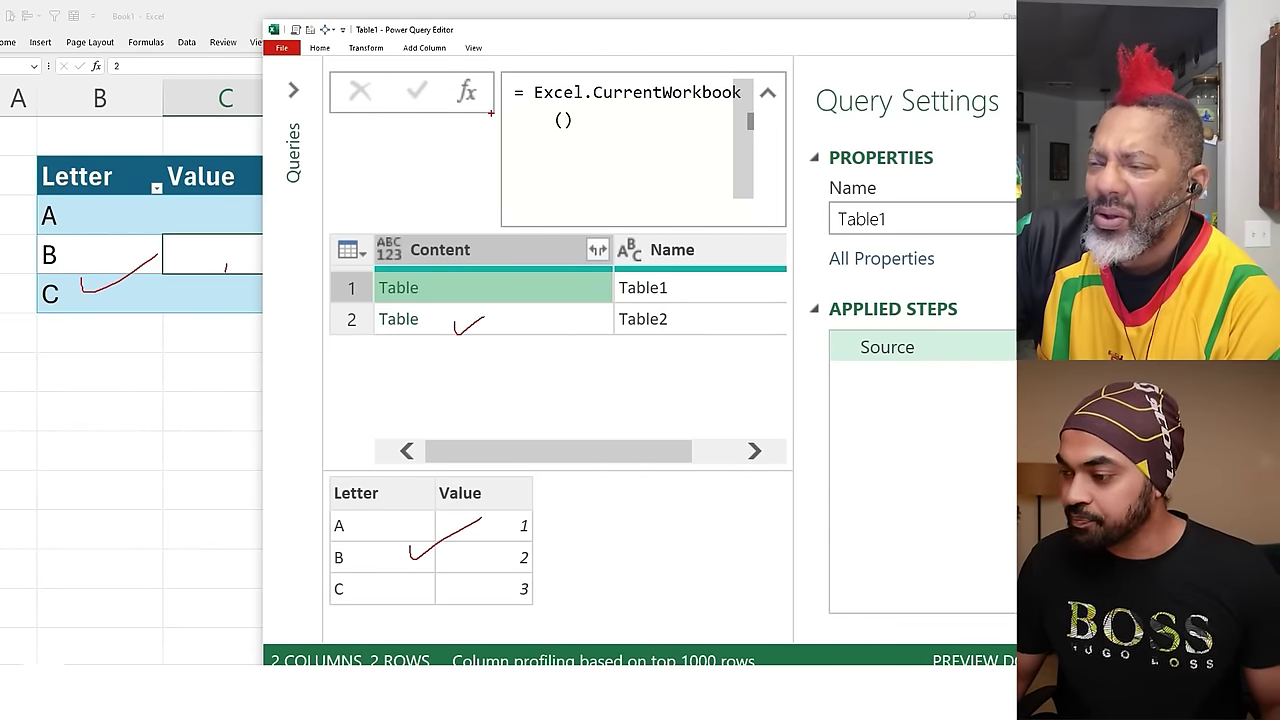
key(Escape)
double_click(529, 38)
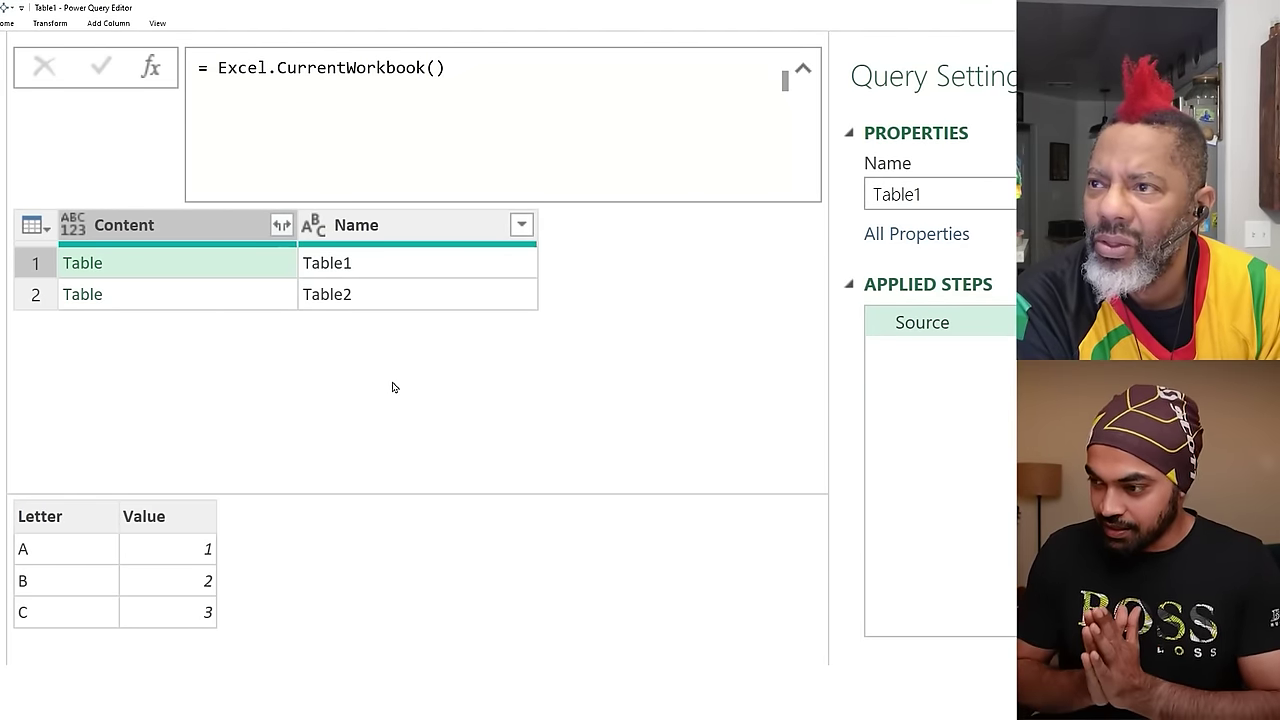
Examine the Content and Name columns, previewing the first nested table once more and checking both table names.
click(201, 236)
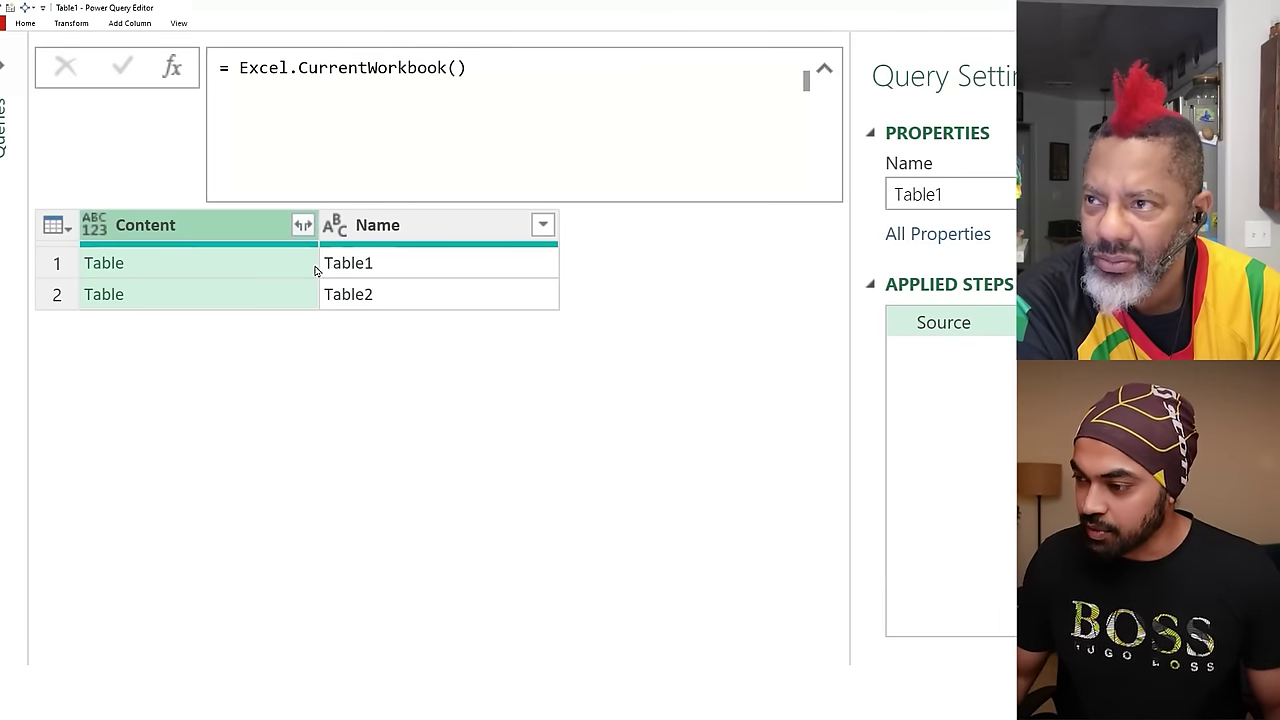
click(246, 275)
drag(18, 489, 270, 643)
drag(394, 260, 414, 255)
drag(392, 302, 434, 286)
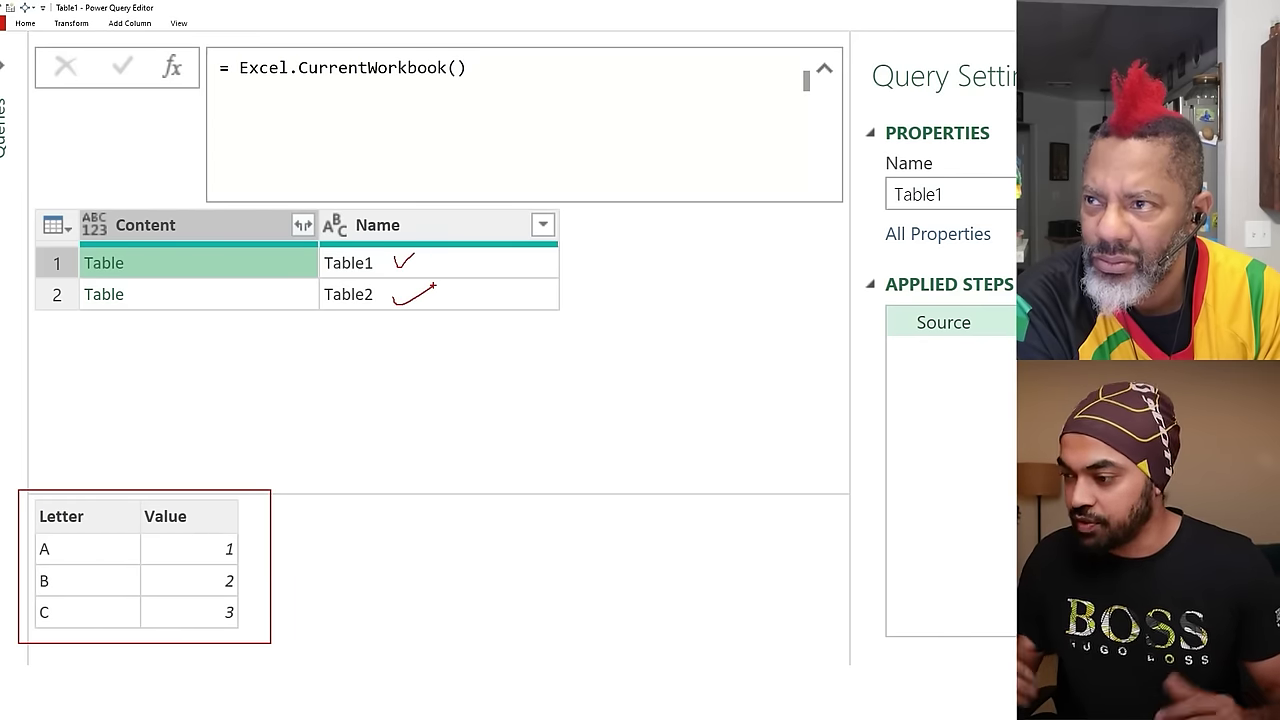
key(Escape)
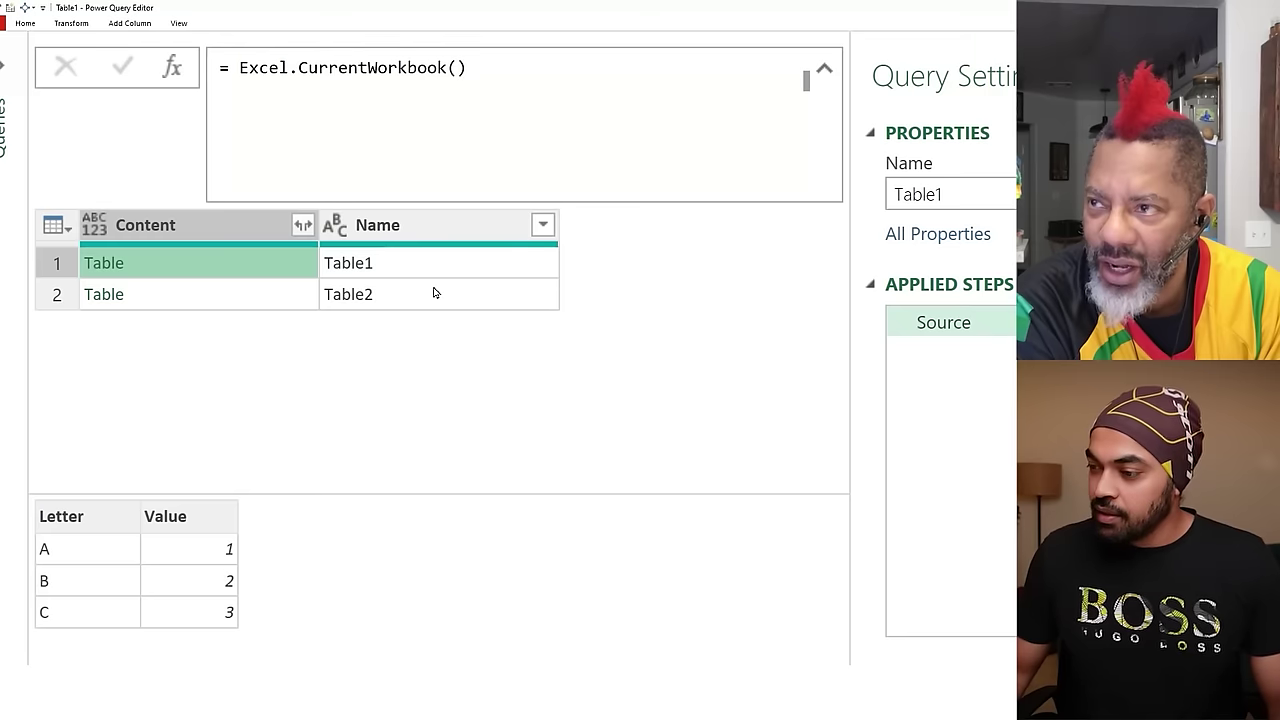
click(435, 231)
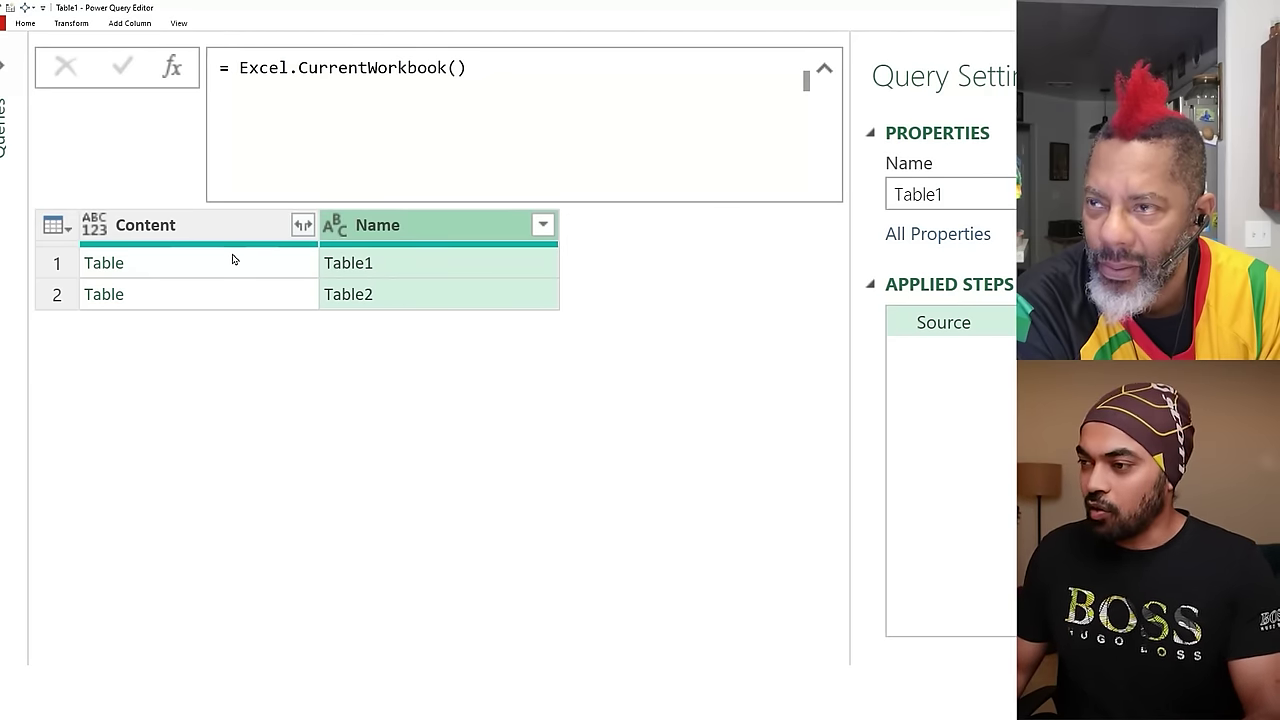
Expand the Content column into Letter and Value without the original column name as prefix, and review the rows from both tables.
click(310, 225)
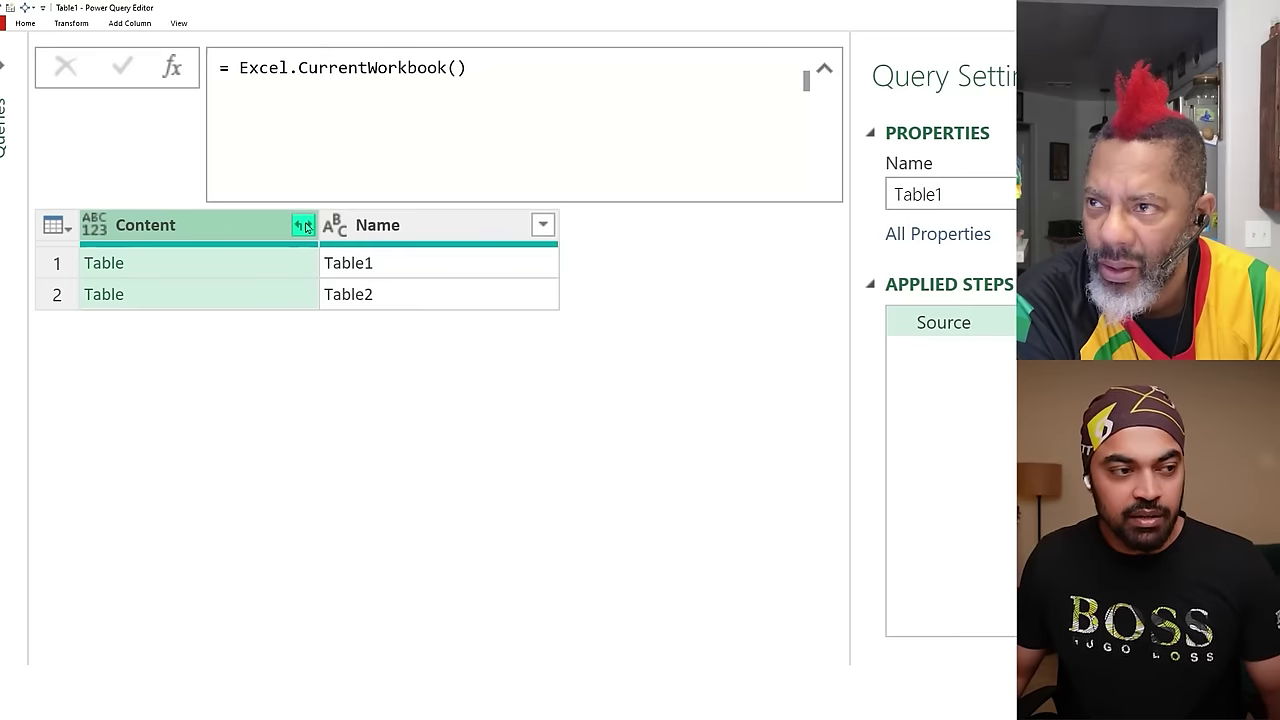
click(305, 226)
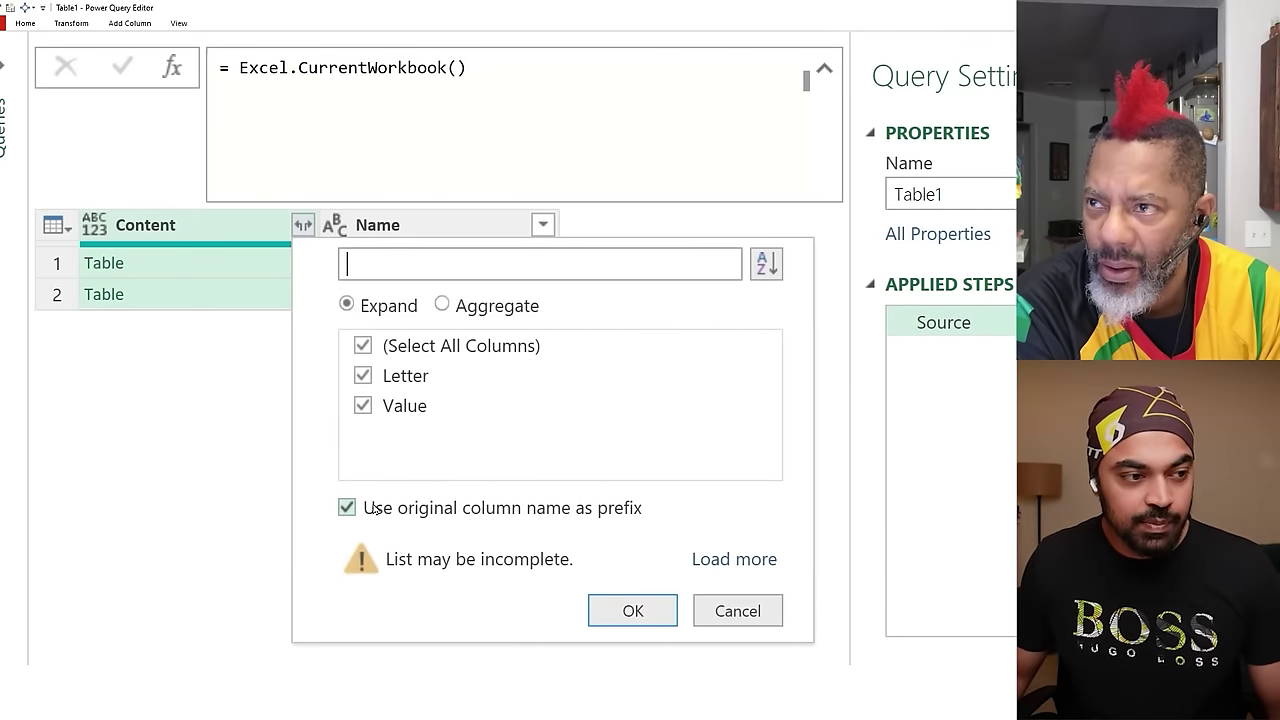
click(551, 510)
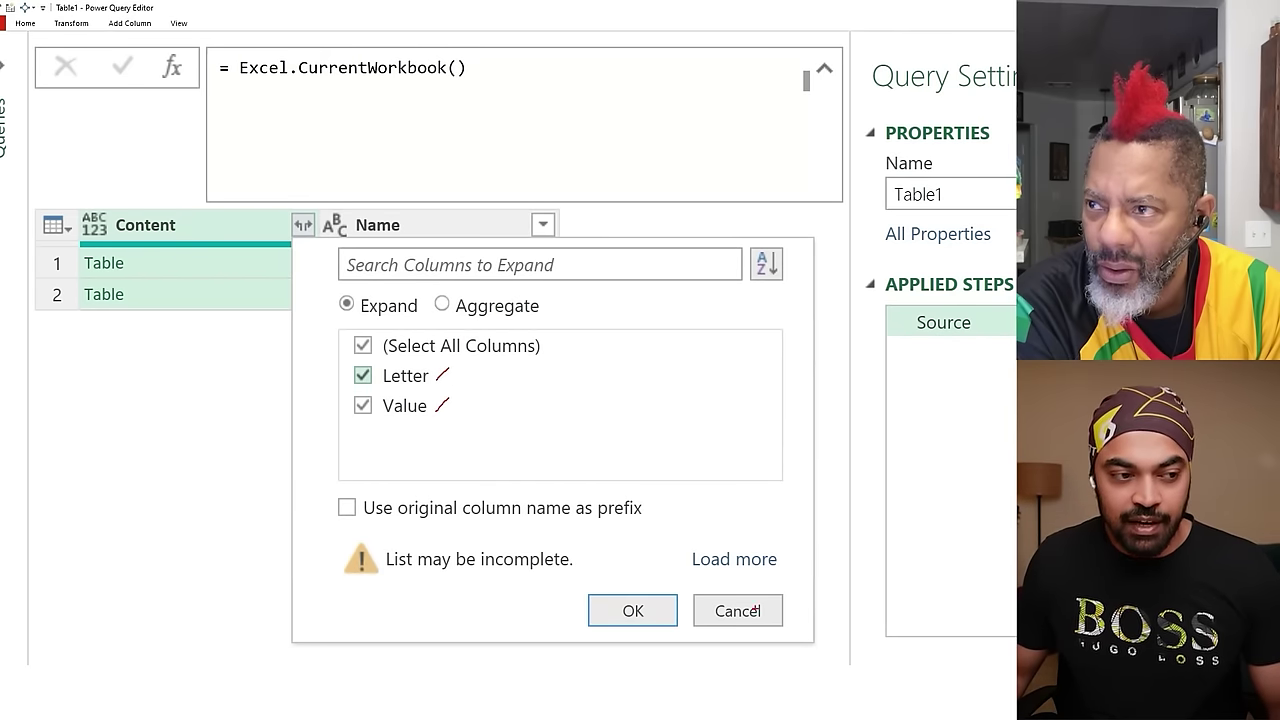
drag(714, 581, 674, 549)
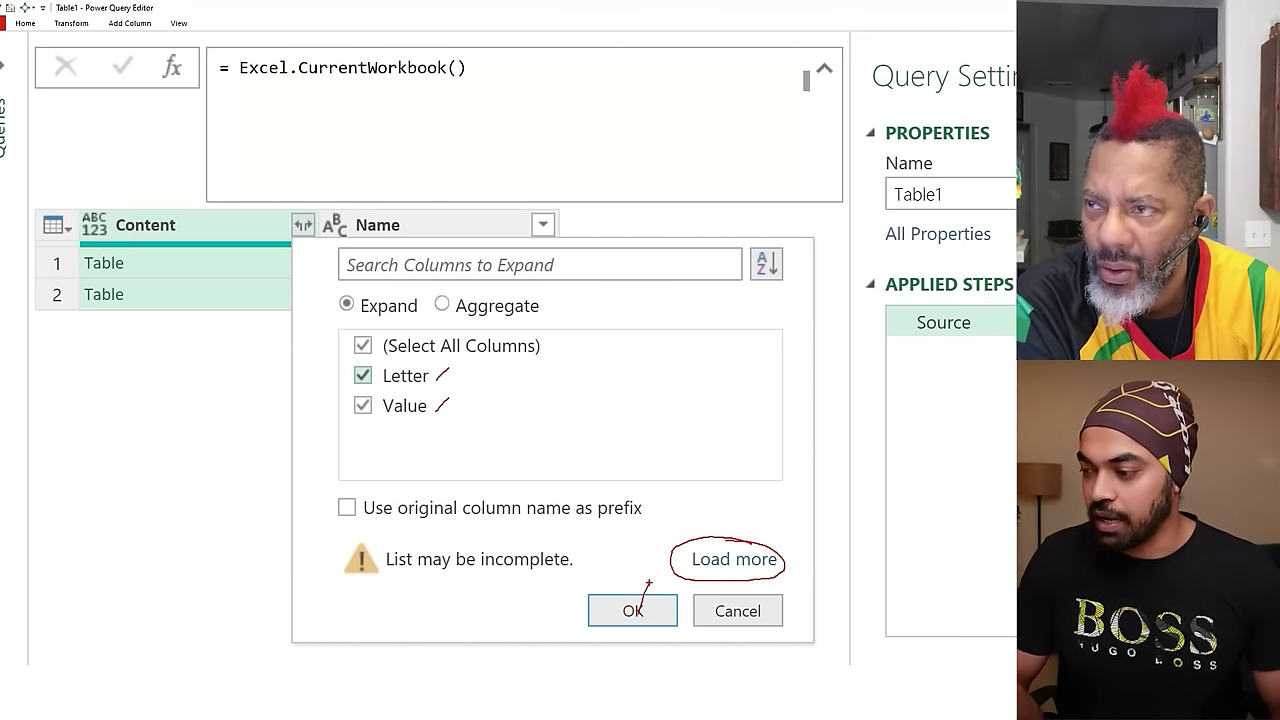
key(Escape)
key(Escape)
click(303, 225)
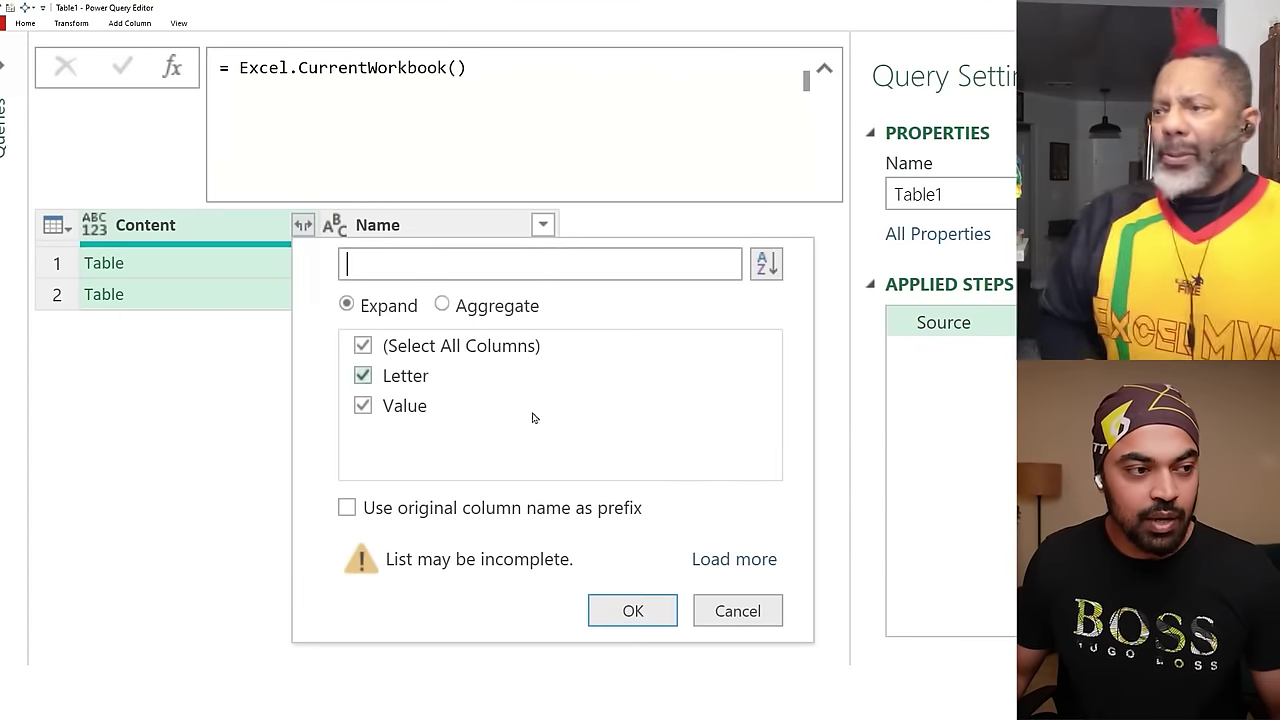
click(633, 612)
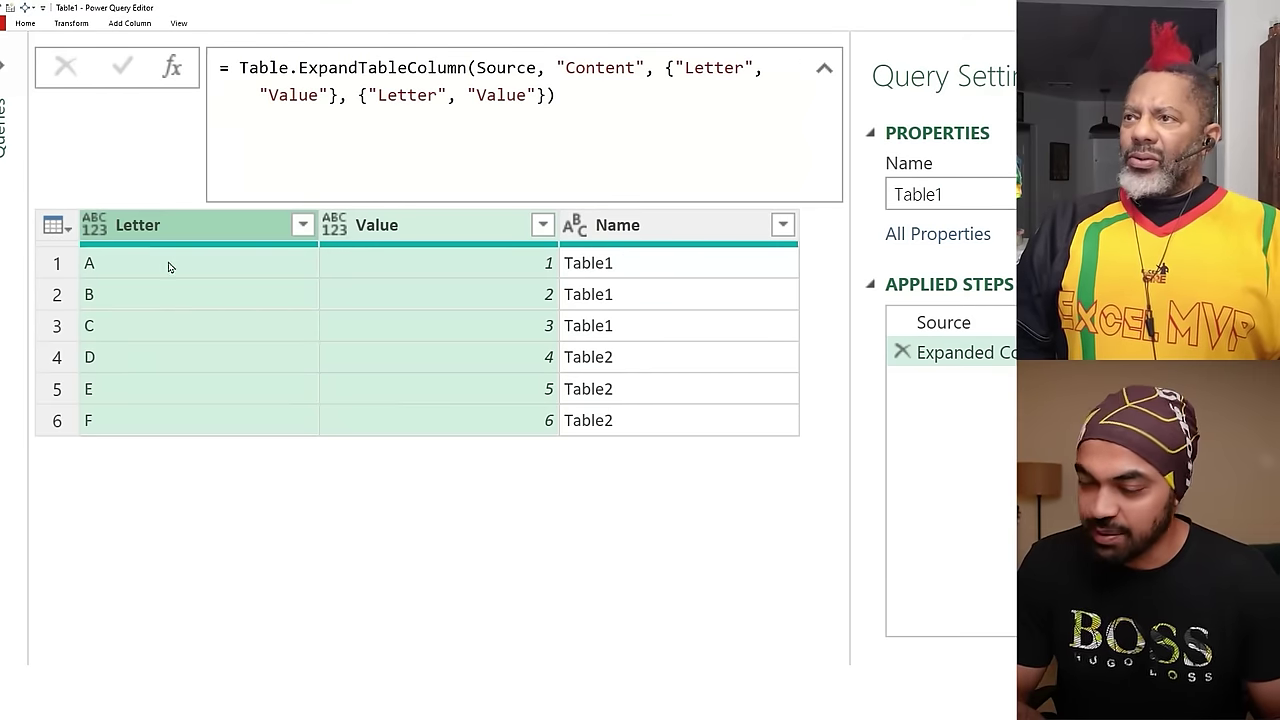
drag(60, 242, 685, 362)
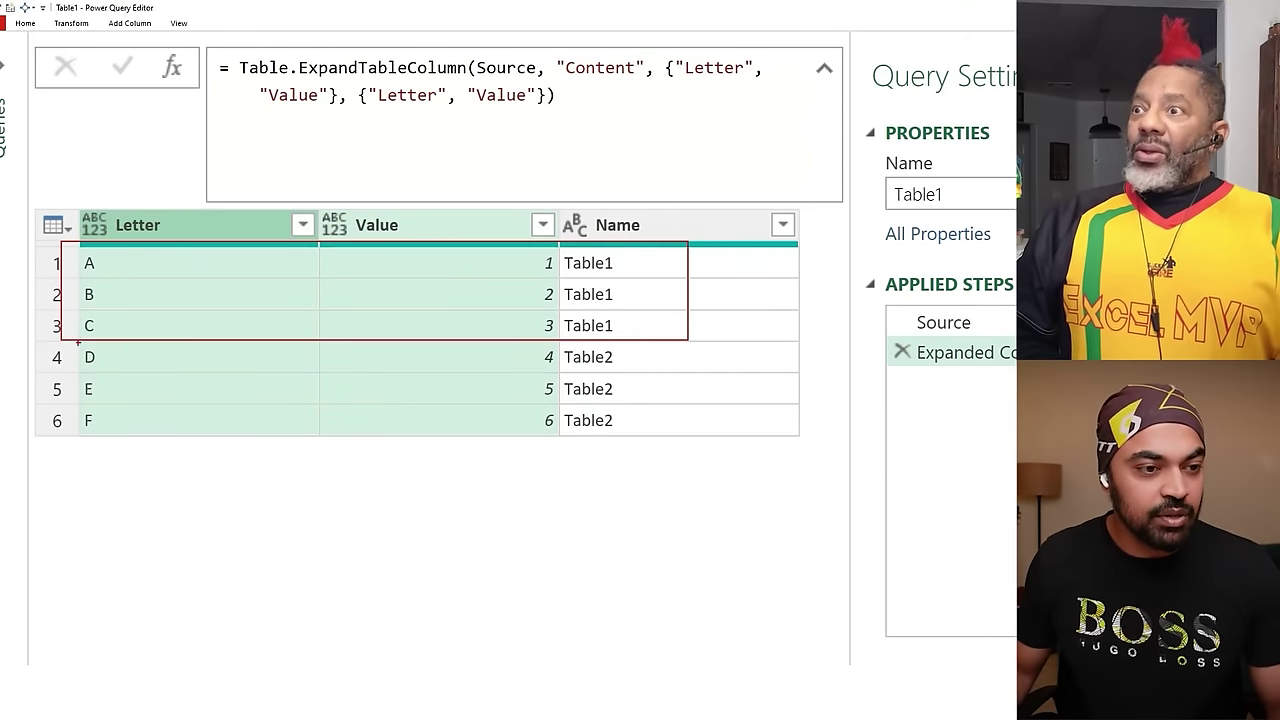
mouse_move(56, 338)
mouse_down()
mouse_move(443, 443)
mouse_move(632, 458)
mouse_up()
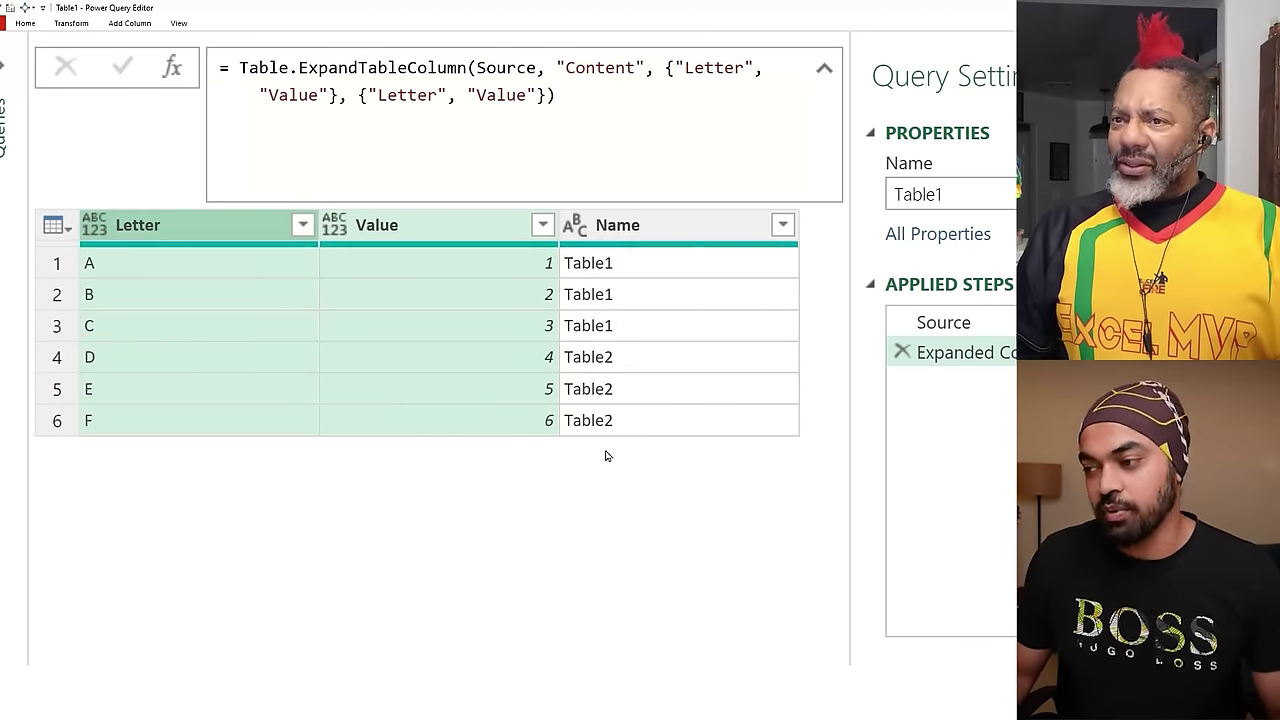
Close the query editor and load the combined query as a table into the existing worksheet at cell B9.
click(25, 23)
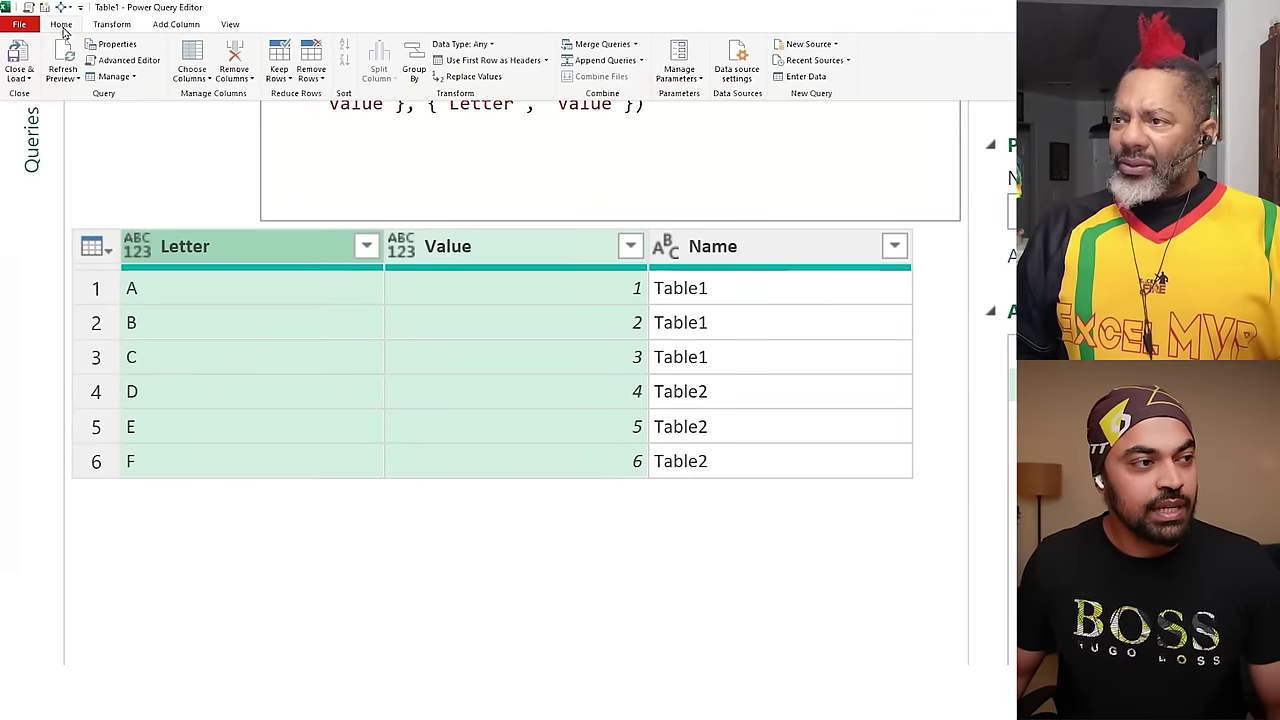
click(18, 76)
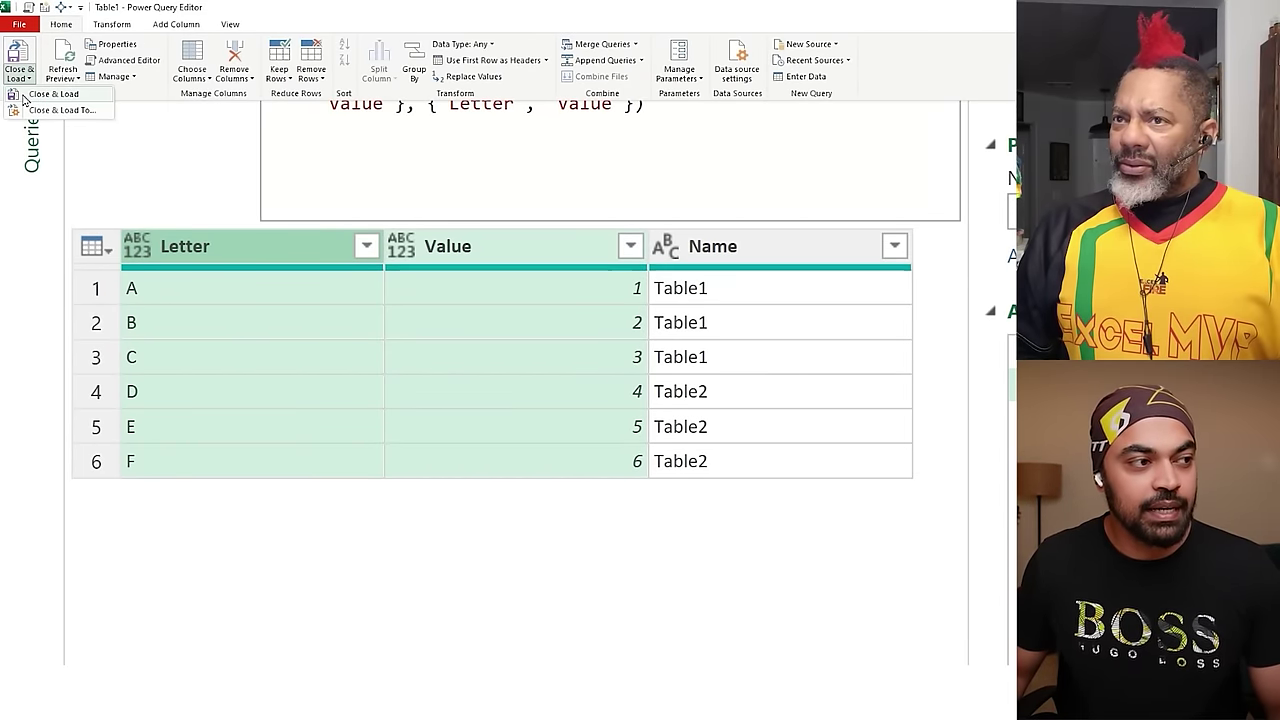
click(55, 110)
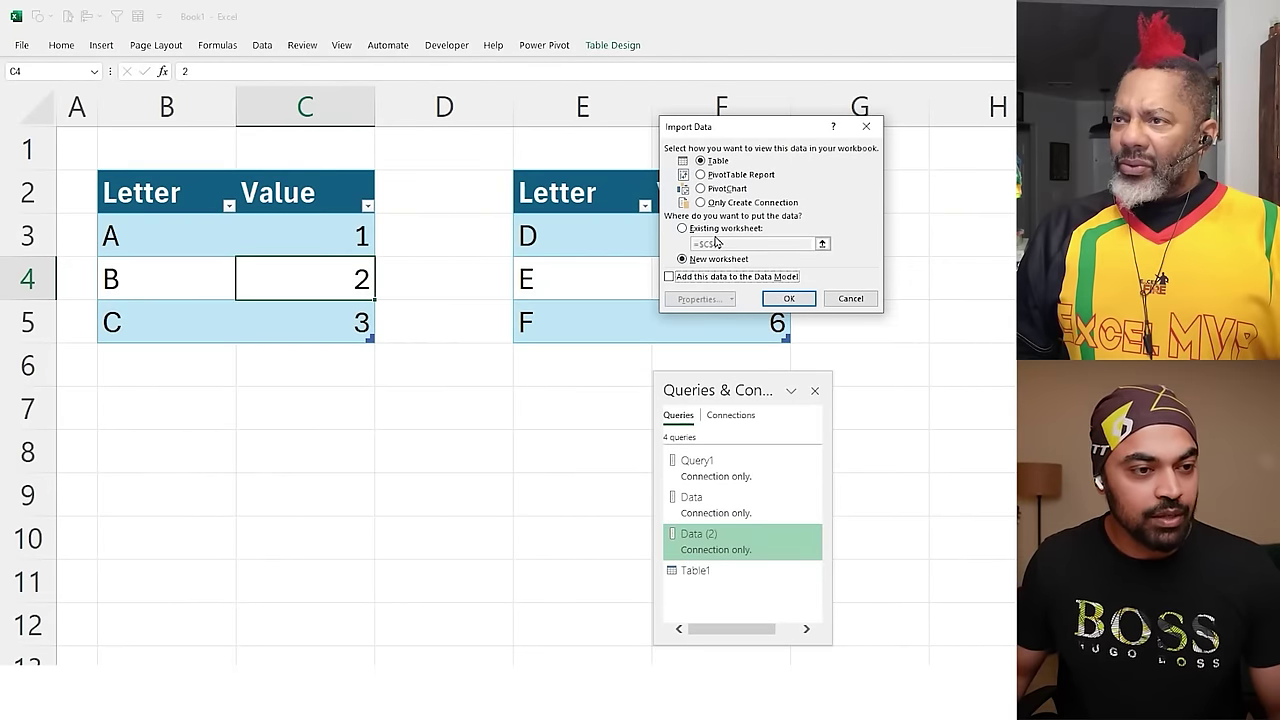
click(716, 229)
click(152, 529)
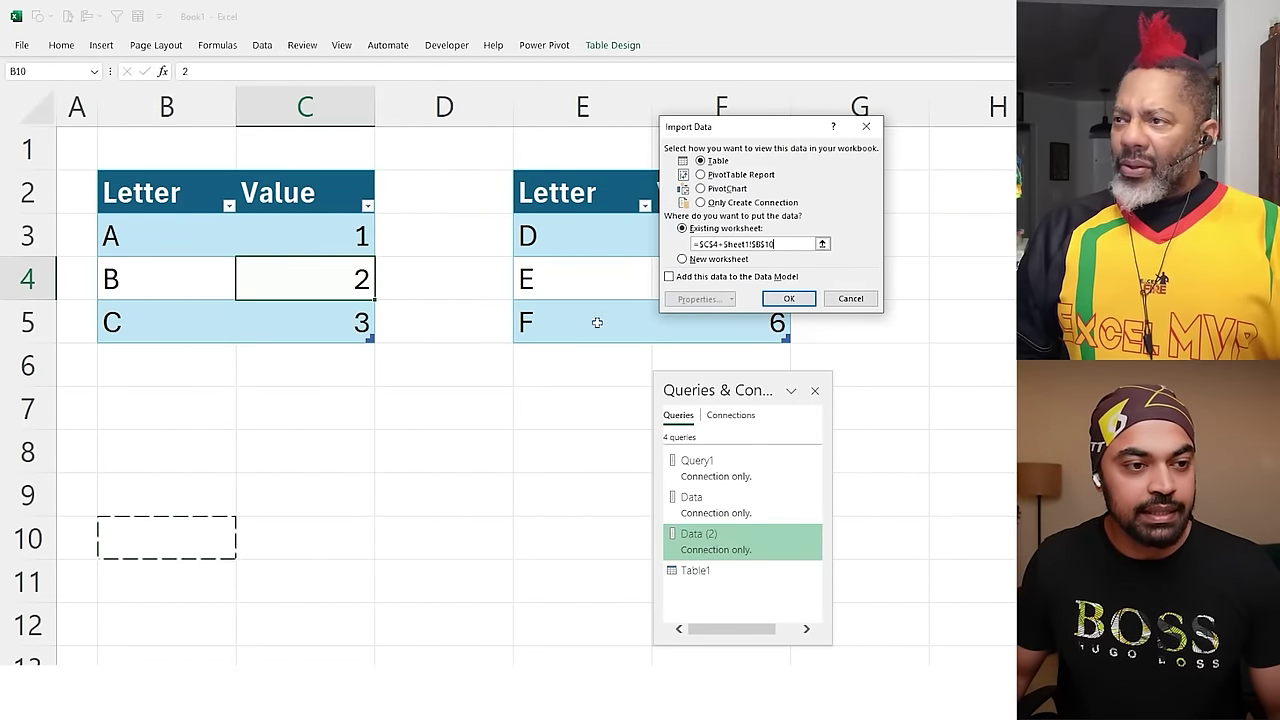
triple_click(800, 244)
click(143, 497)
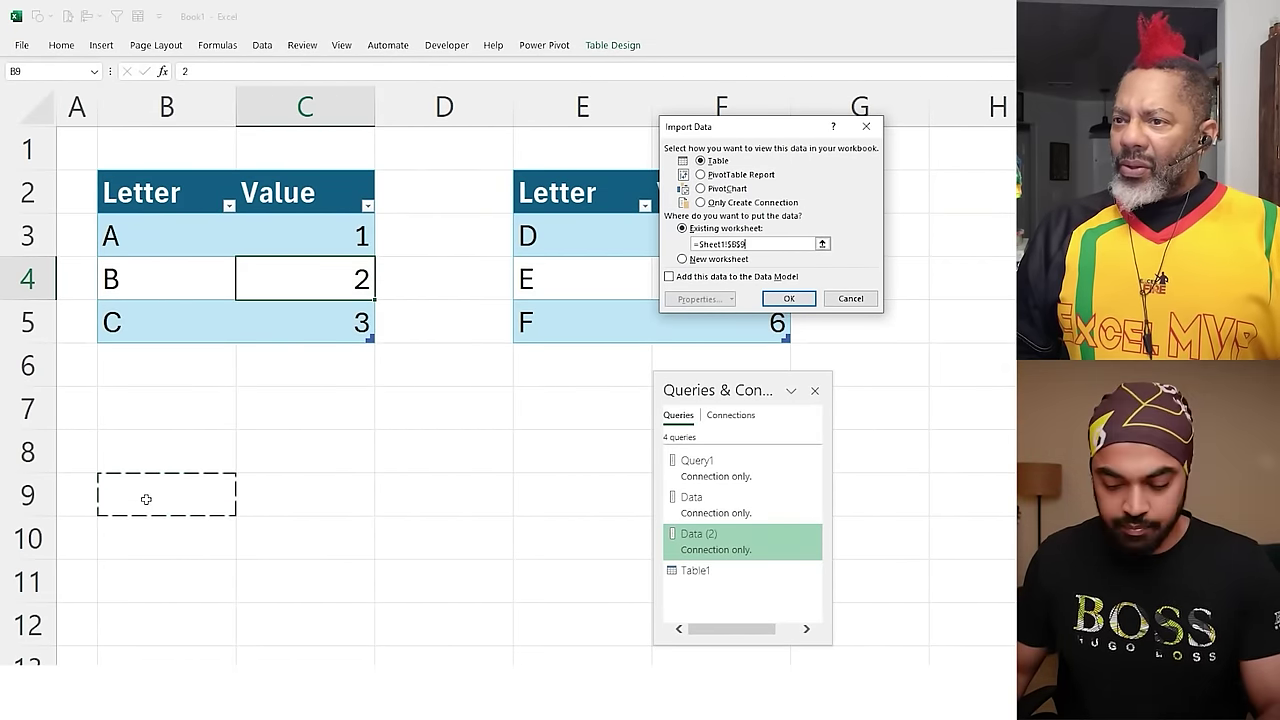
click(789, 299)
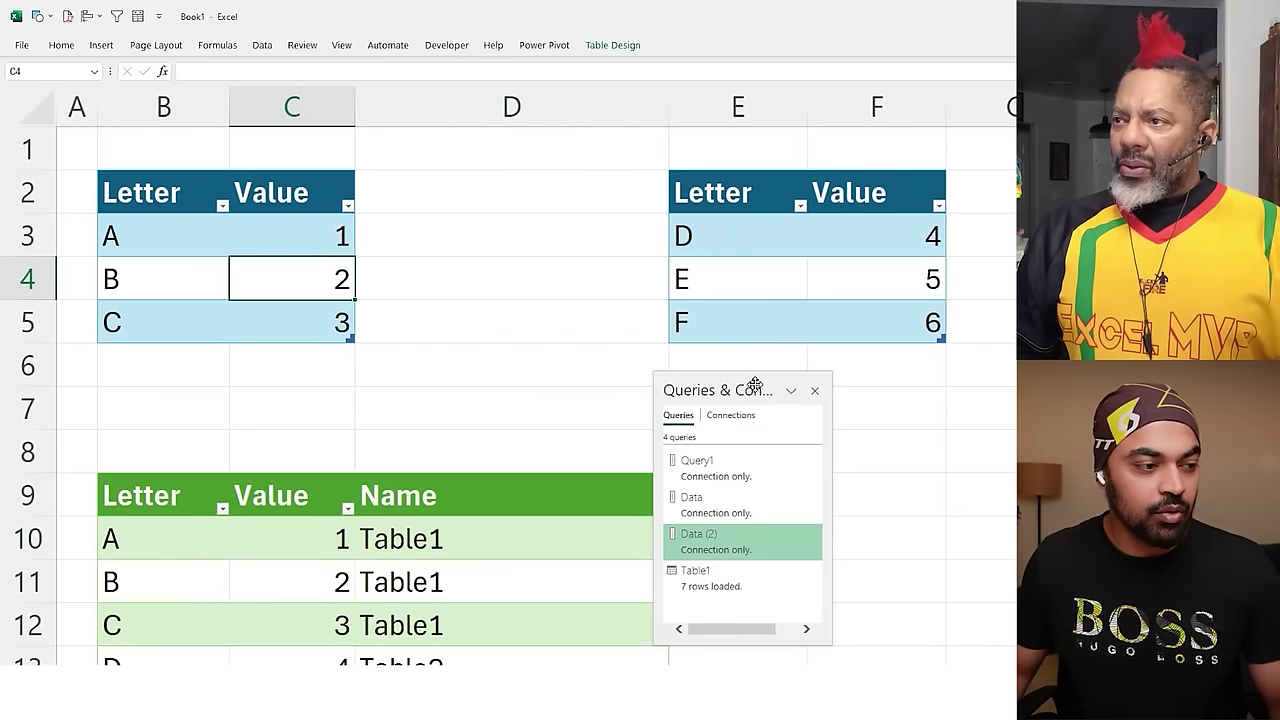
scroll(543, 560, down, 3)
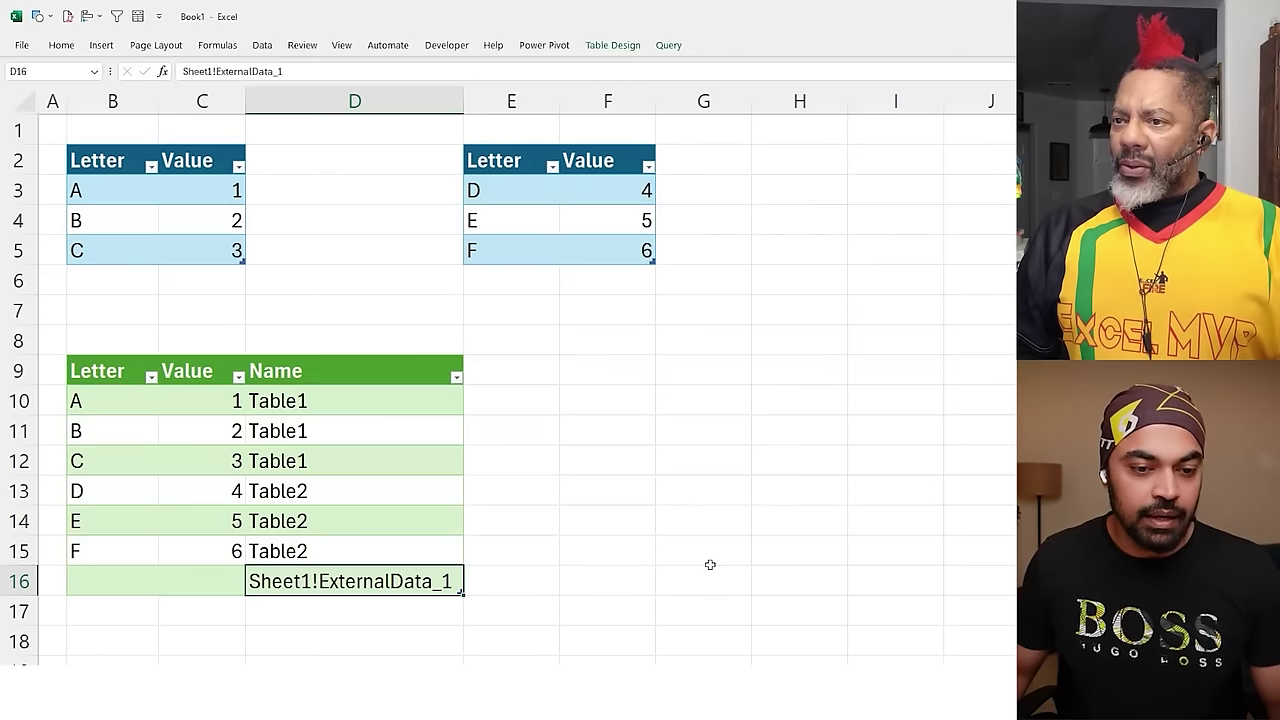
Reopen the combined query, remove the empty rows from the Letter column, and load the result back to the worksheet.
key(alt+F12)
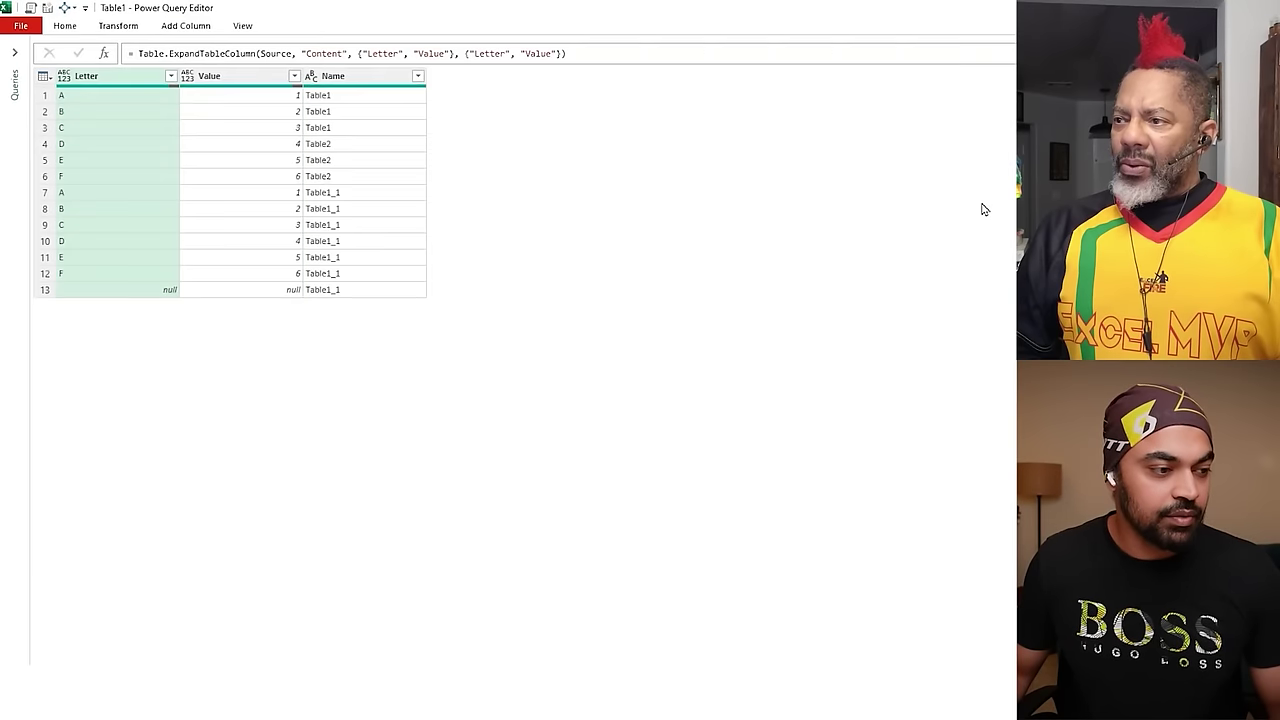
click(210, 97)
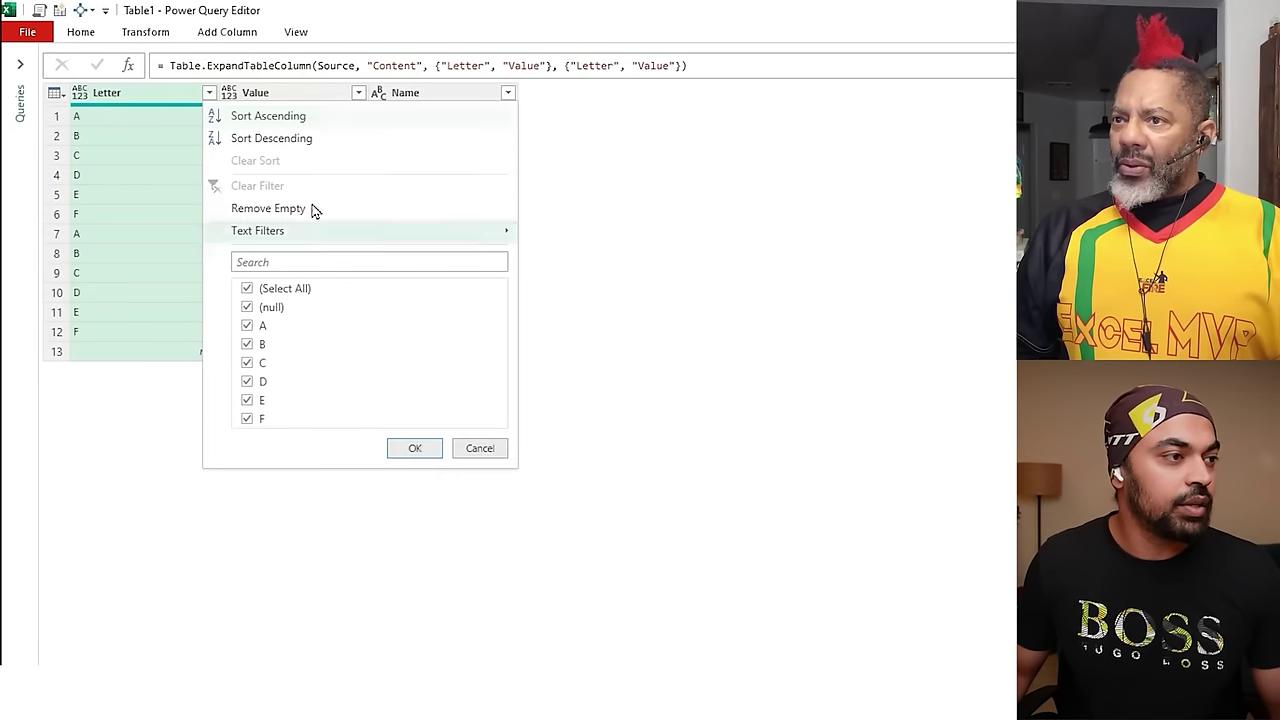
click(284, 211)
click(62, 32)
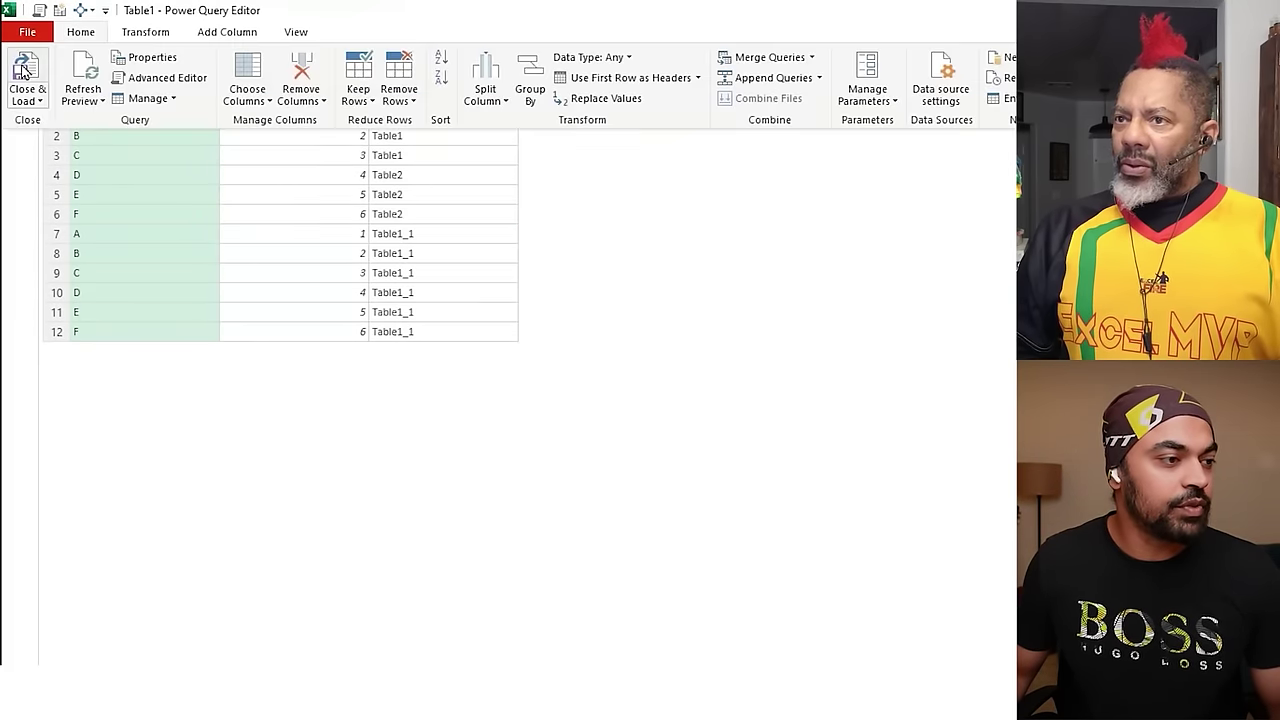
click(25, 72)
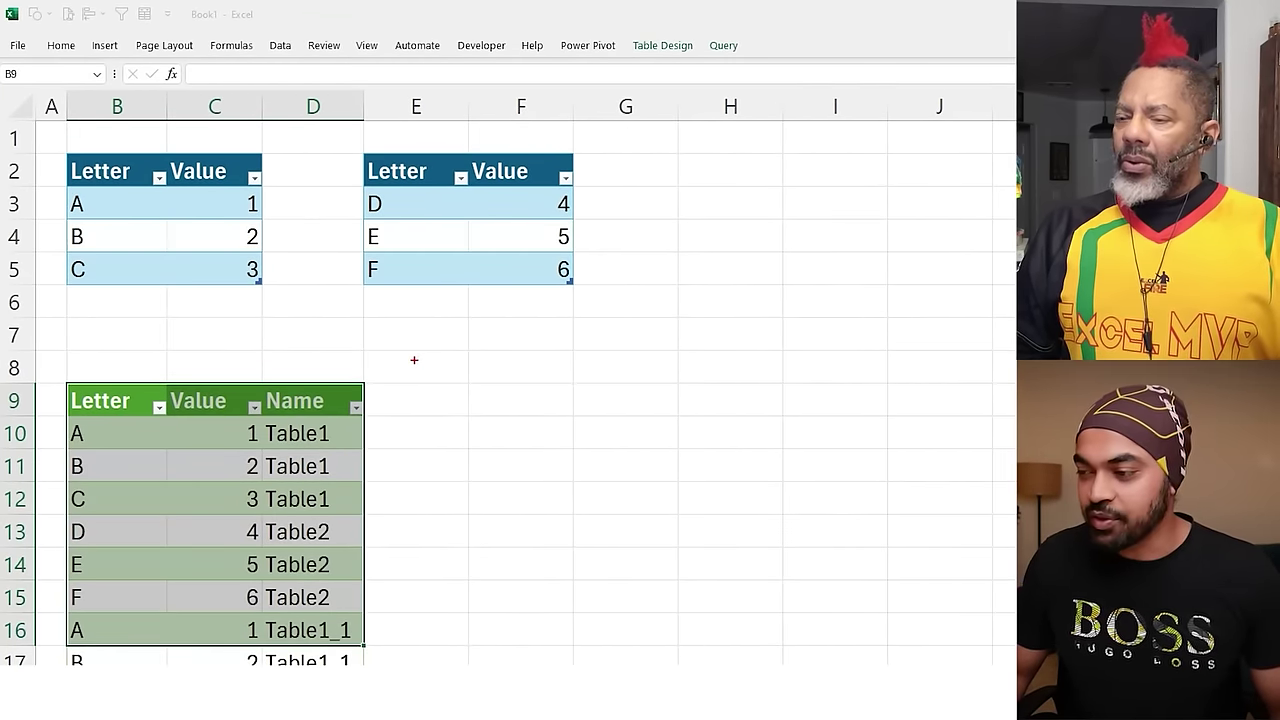
drag(125, 205, 218, 195)
drag(447, 190, 568, 202)
drag(256, 490, 370, 476)
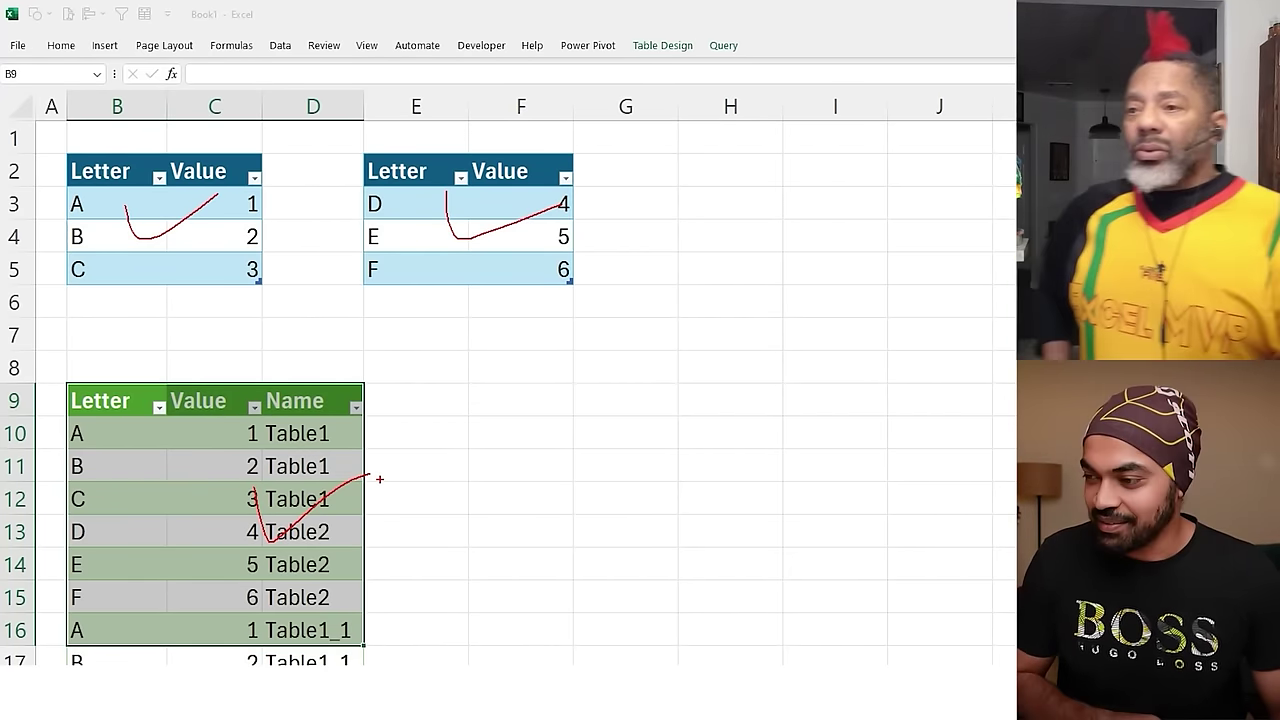
key(Escape)
click(310, 388)
click(400, 172)
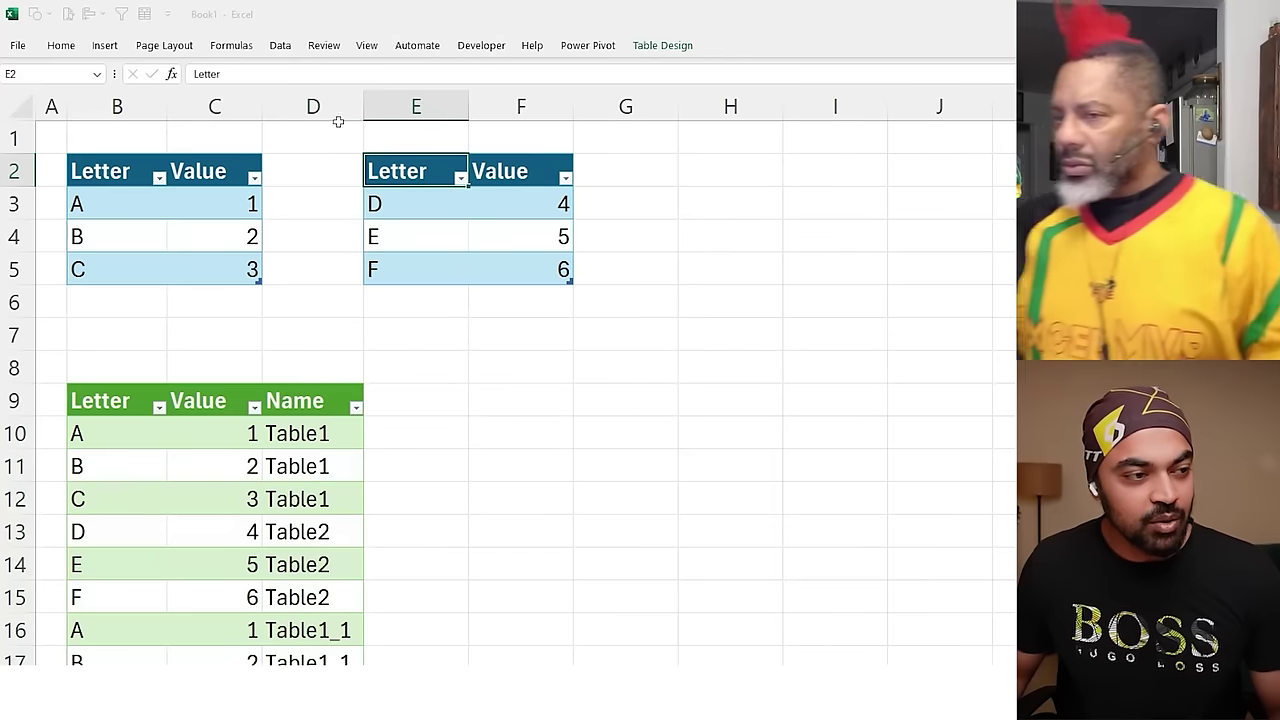
key(ctrl+2)
mouse_move(285, 135)
mouse_down()
mouse_move(285, 175)
mouse_move(293, 158)
mouse_up()
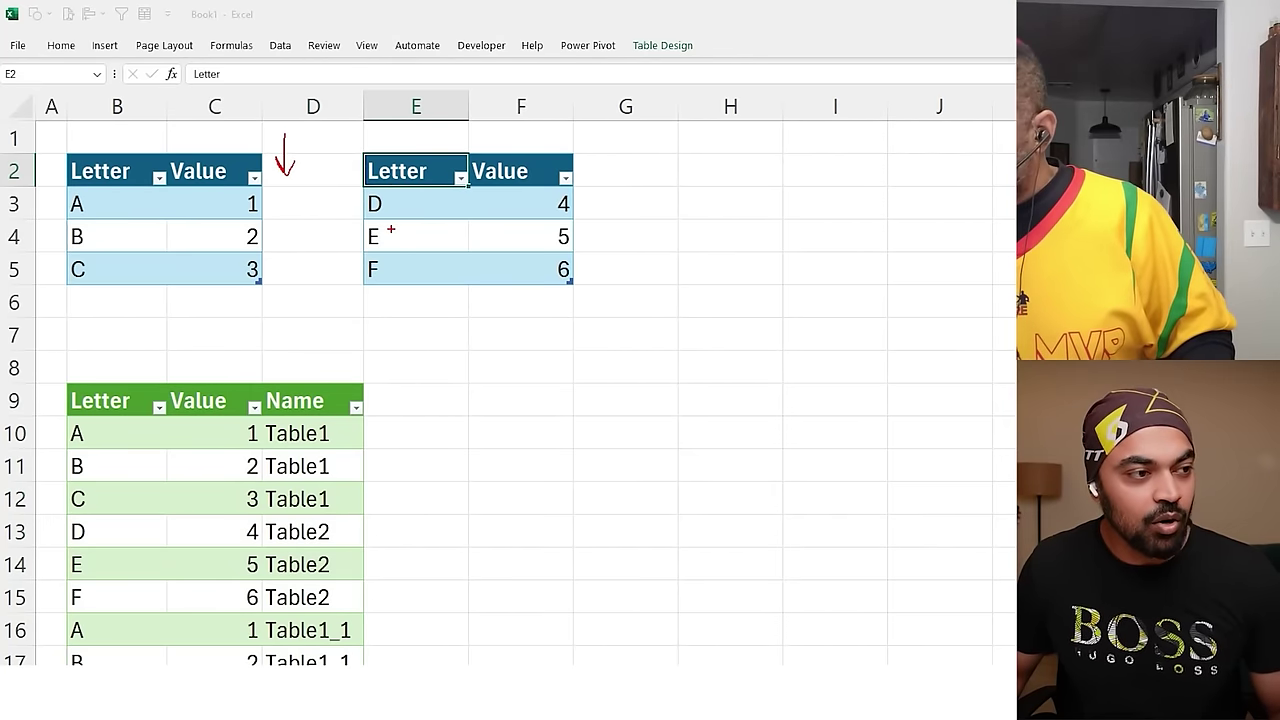
key(Escape)
Move the D–F table over by one column so that it starts in cell F2.
mouse_move(423, 172)
mouse_down()
mouse_move(537, 246)
mouse_move(548, 270)
mouse_up()
key(ctrl+x)
key(Right)
key(ctrl+v)
Add a Category column to the A–C table starting in D2, filled with High, Low and Low.
key(Left)
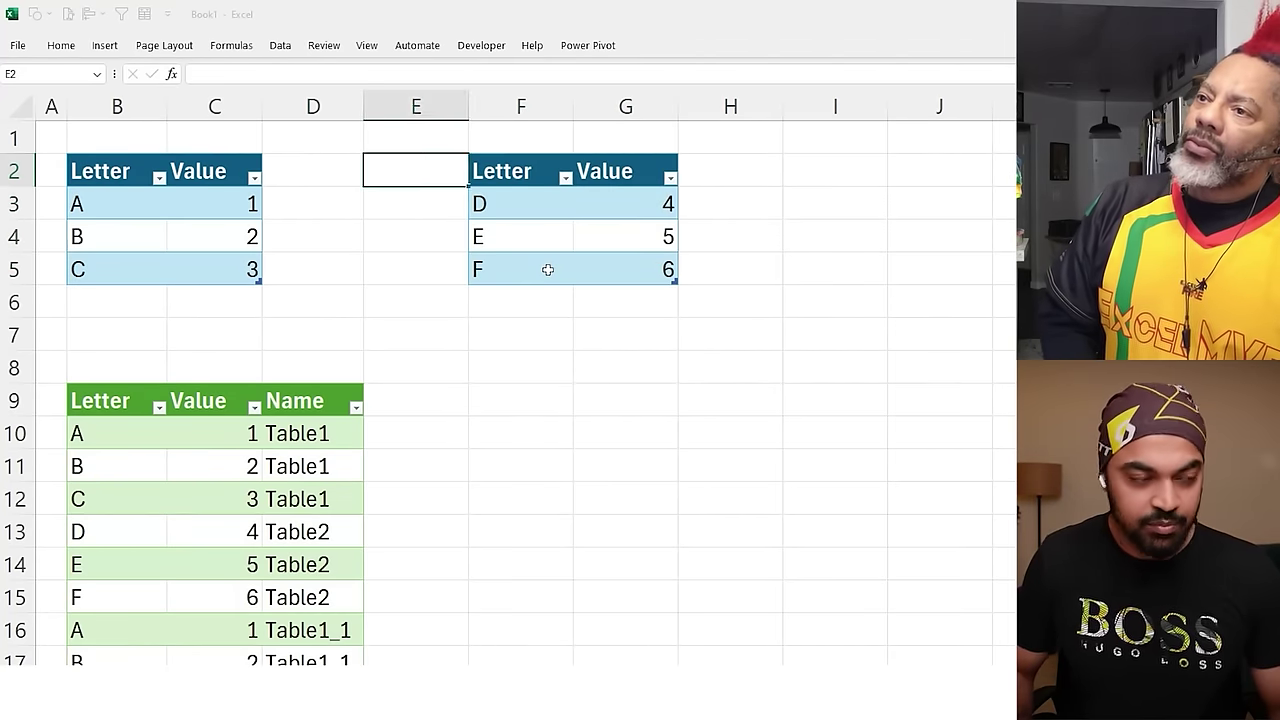
key(Left)
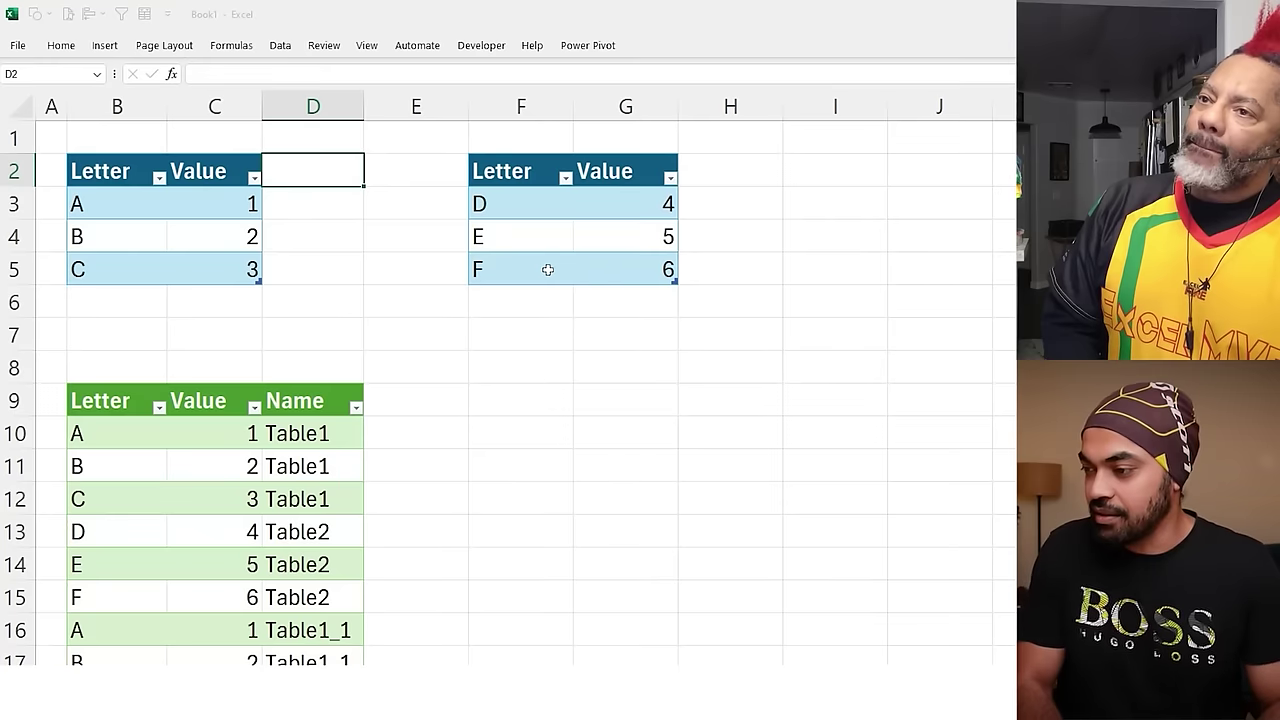
text(Category)
key(Return)
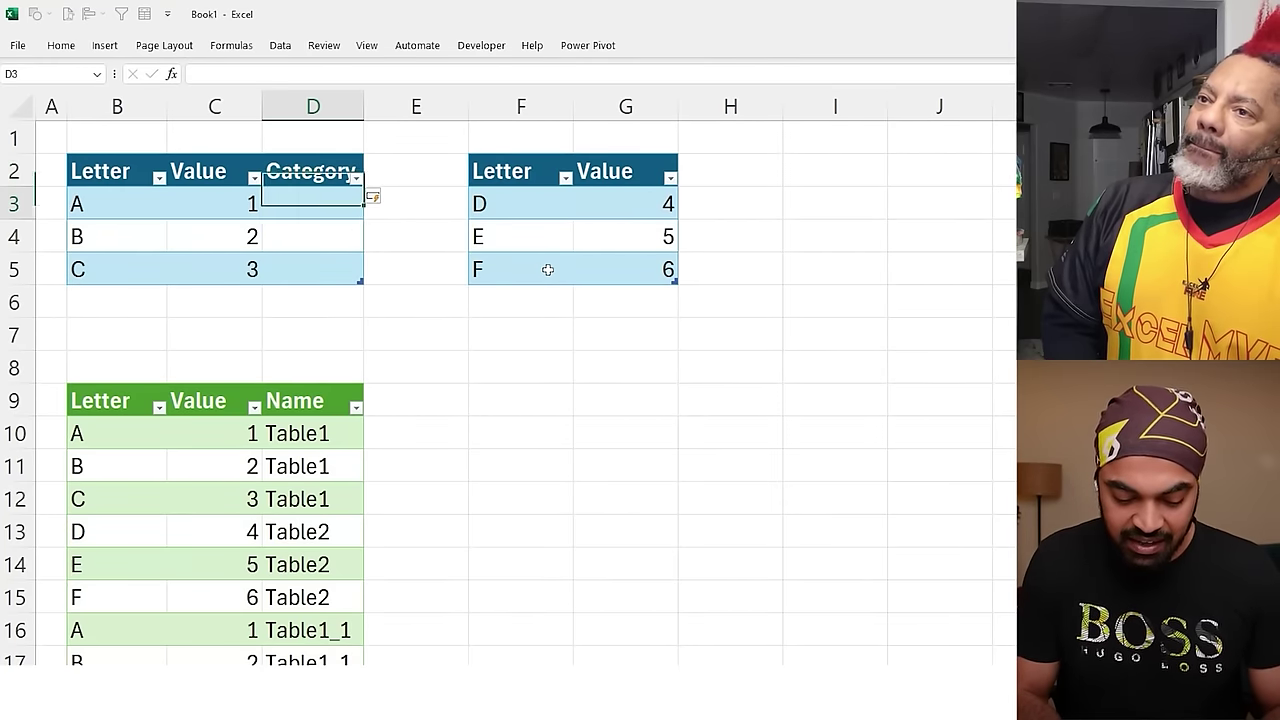
text(High)
key(Return)
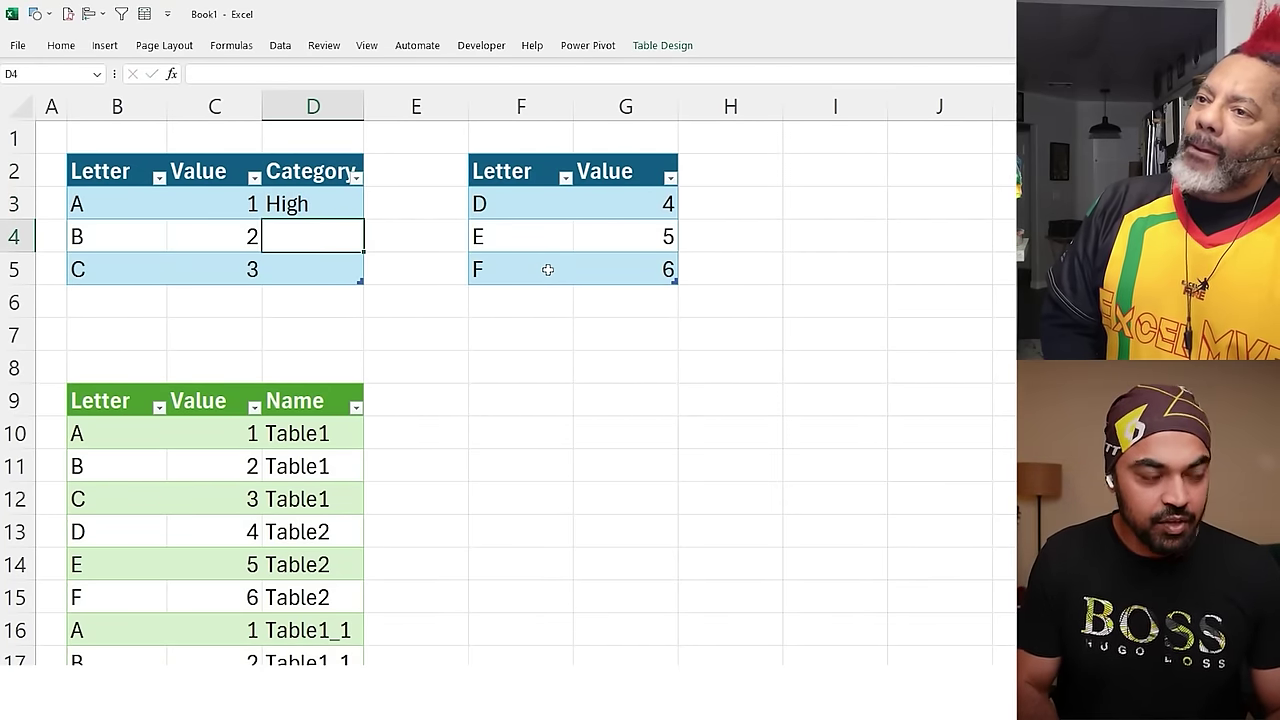
text(Low)
key(Return)
text(Low)
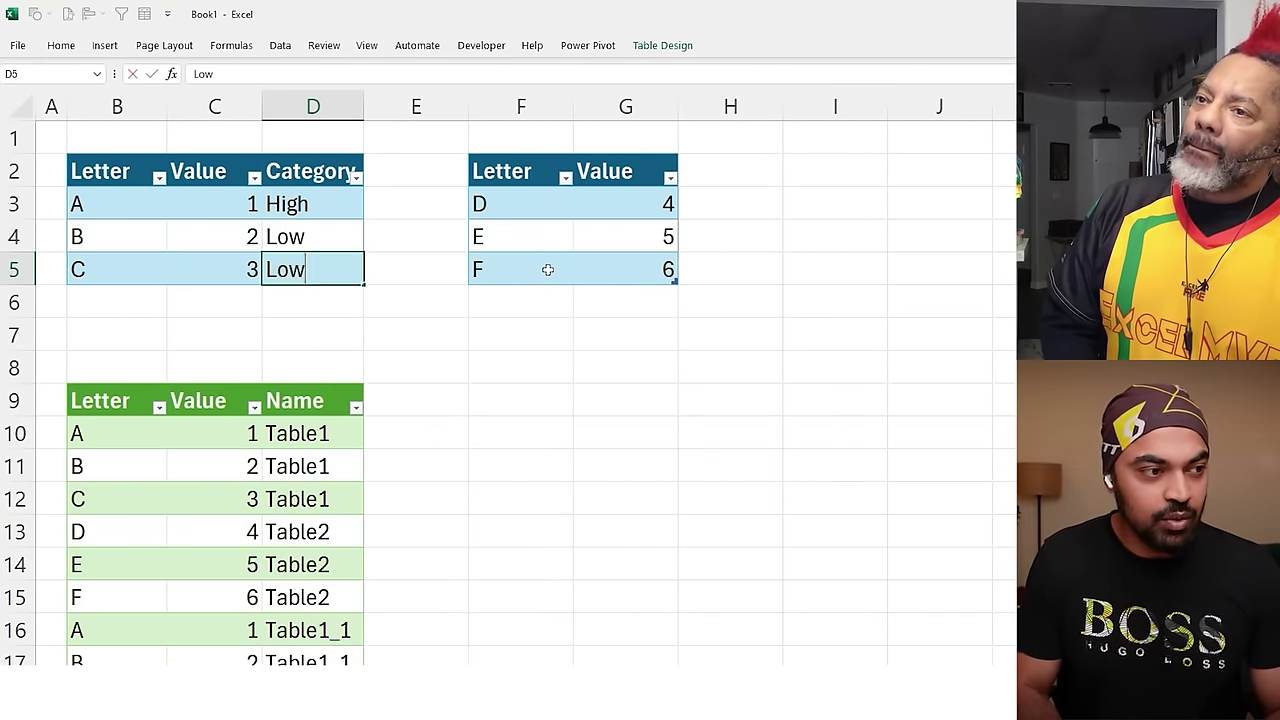
key(Return)
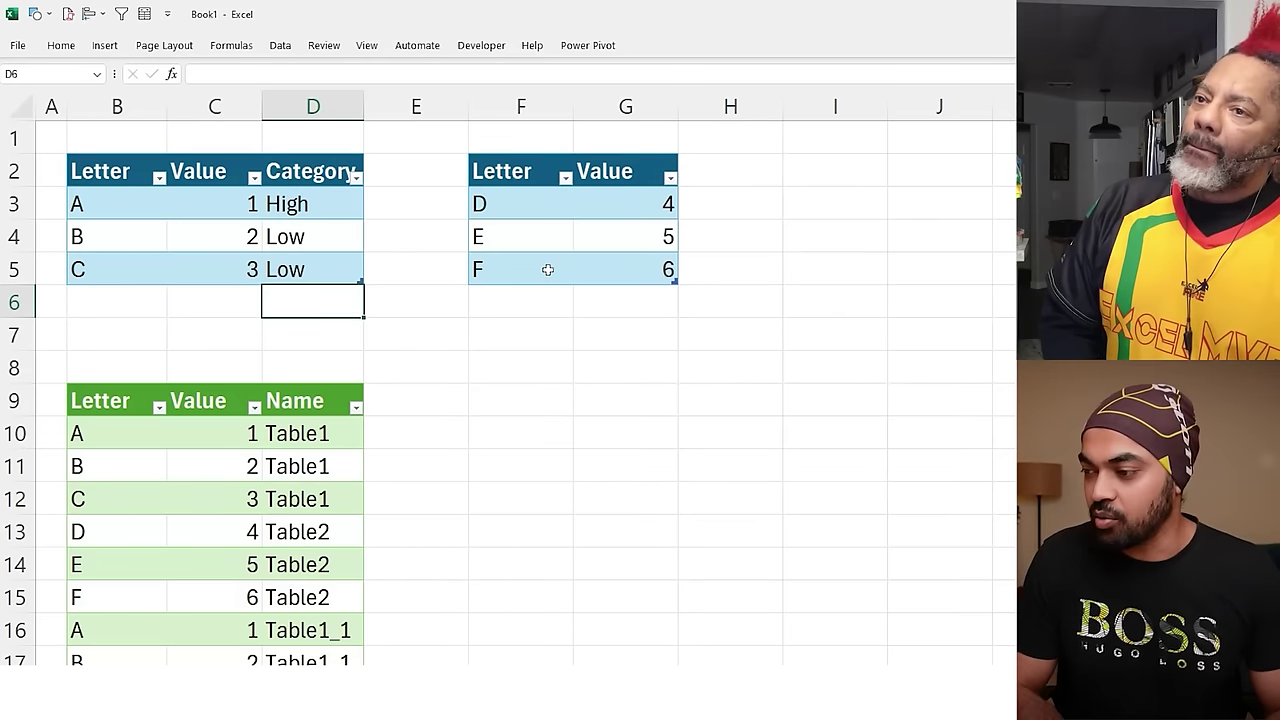
Change the Table1 query's load setting to Only Create Connection and accept deleting its output table from the worksheet.
mouse_move(46, 381)
mouse_down()
mouse_move(296, 516)
mouse_move(364, 513)
mouse_up()
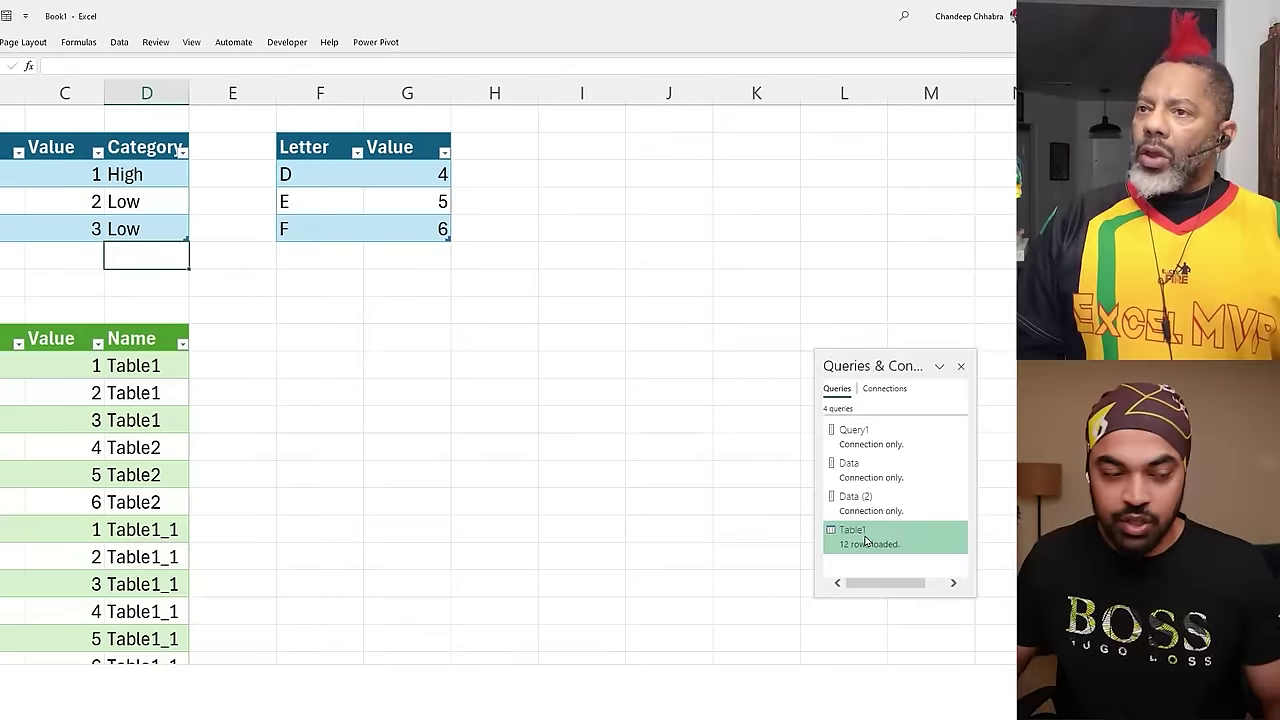
right_click(866, 541)
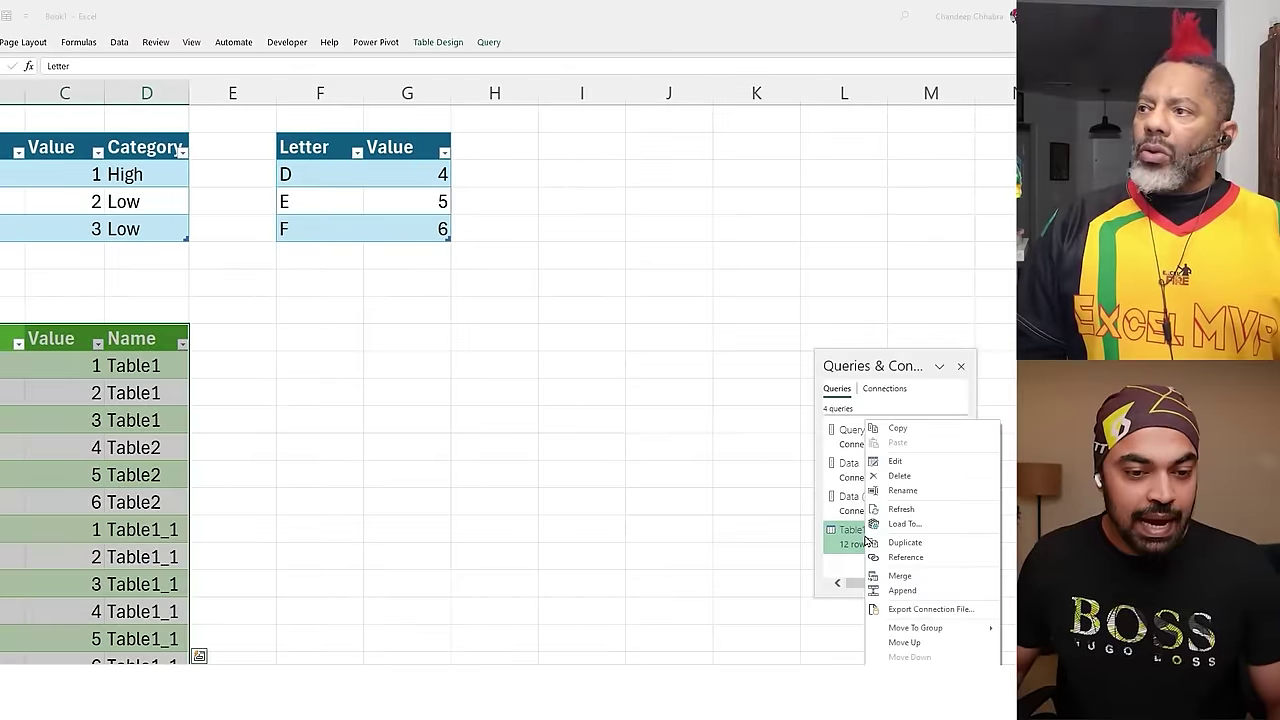
click(897, 524)
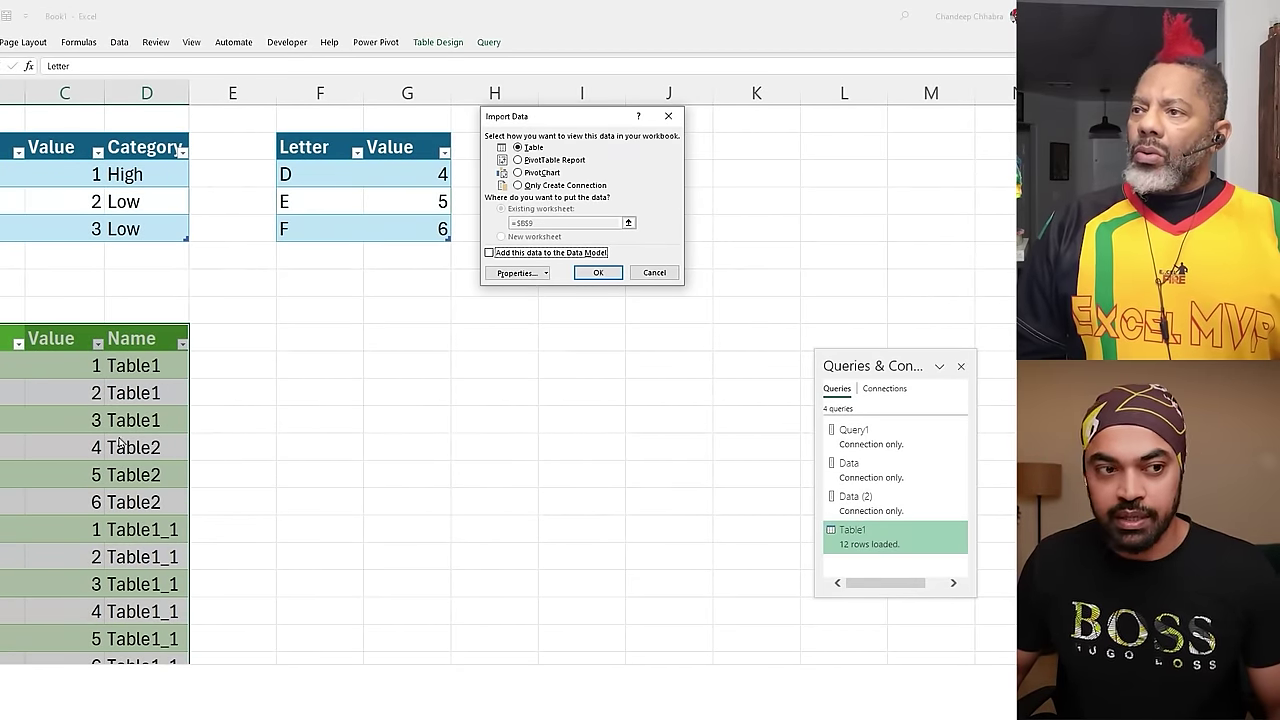
click(540, 187)
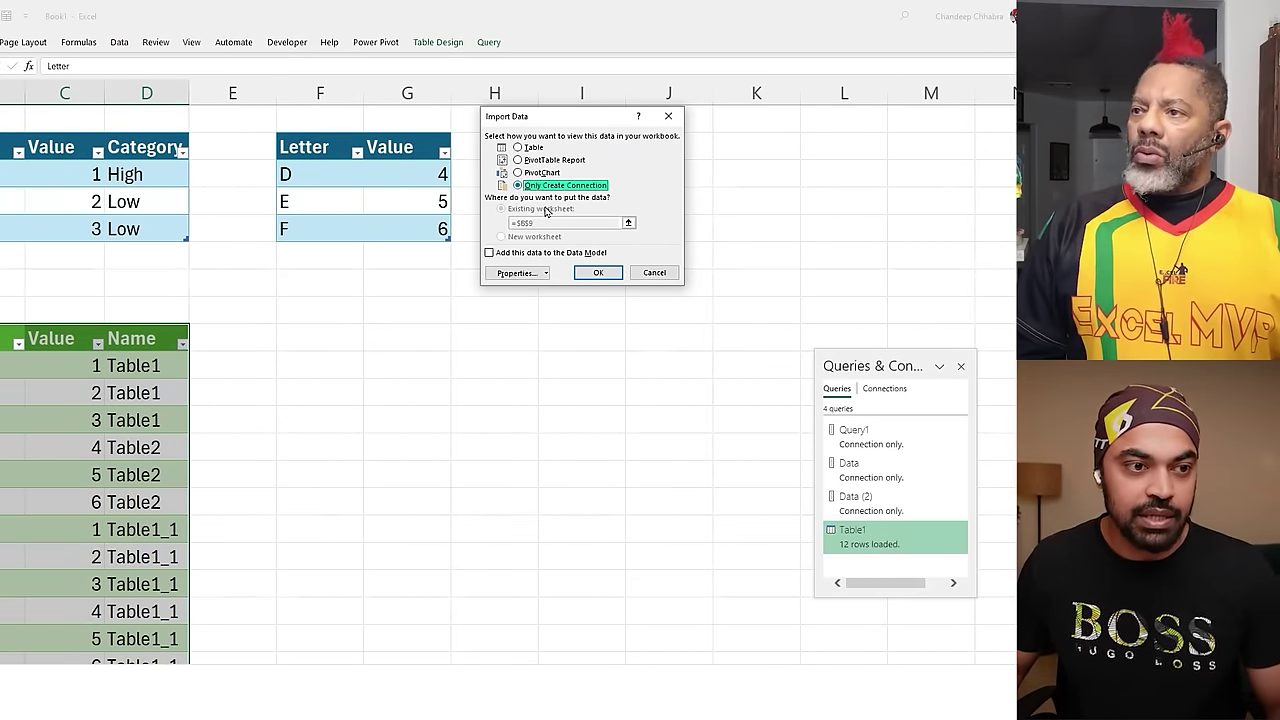
click(598, 272)
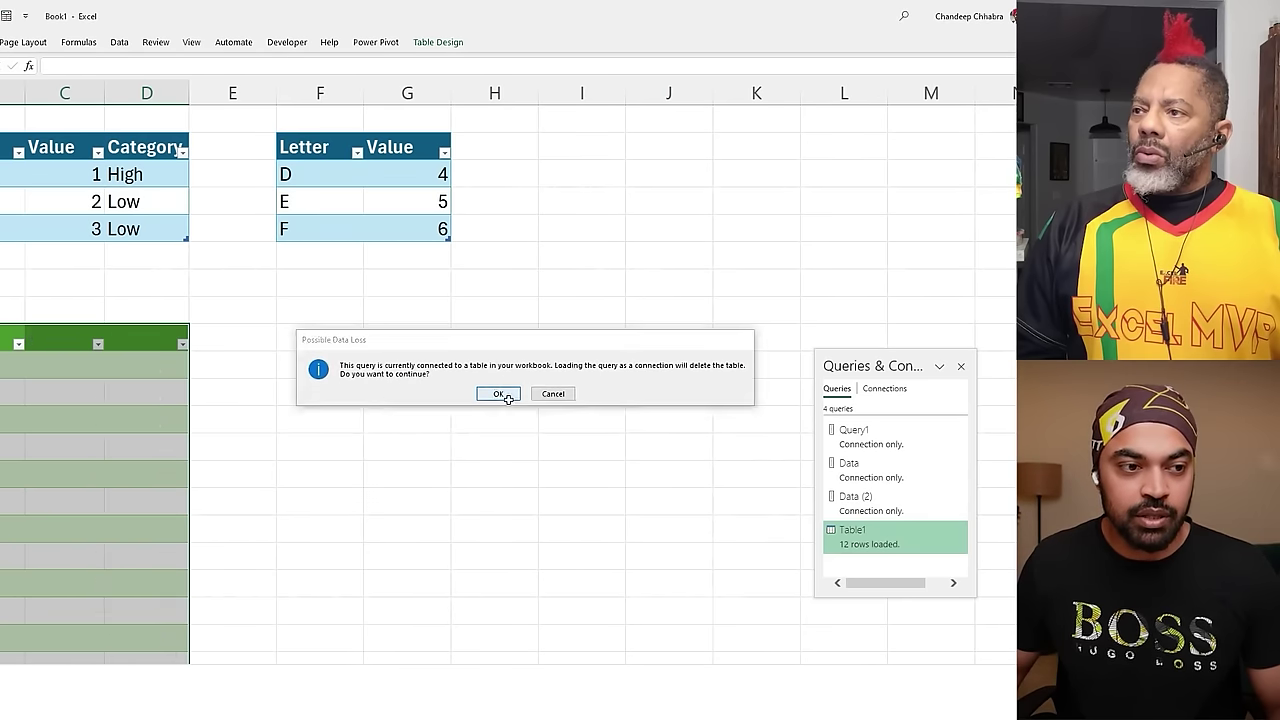
click(498, 394)
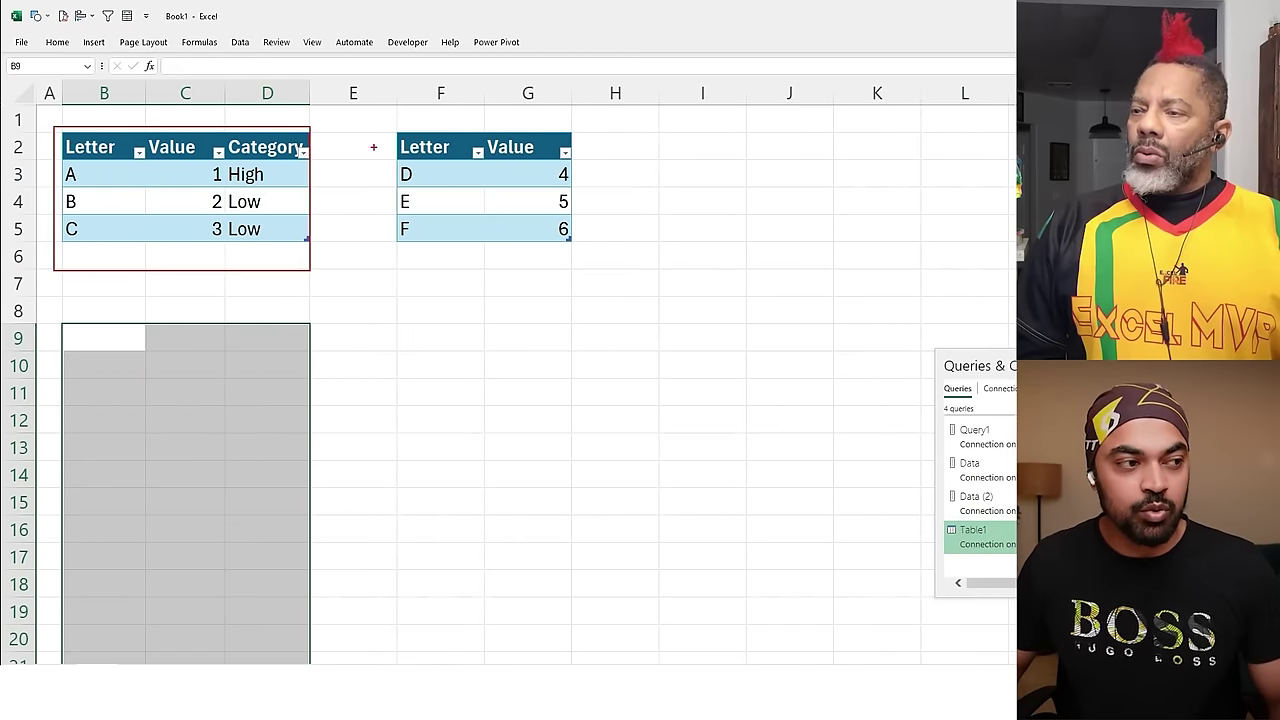
Open the Table1 query for editing and refresh its preview.
double_click(973, 530)
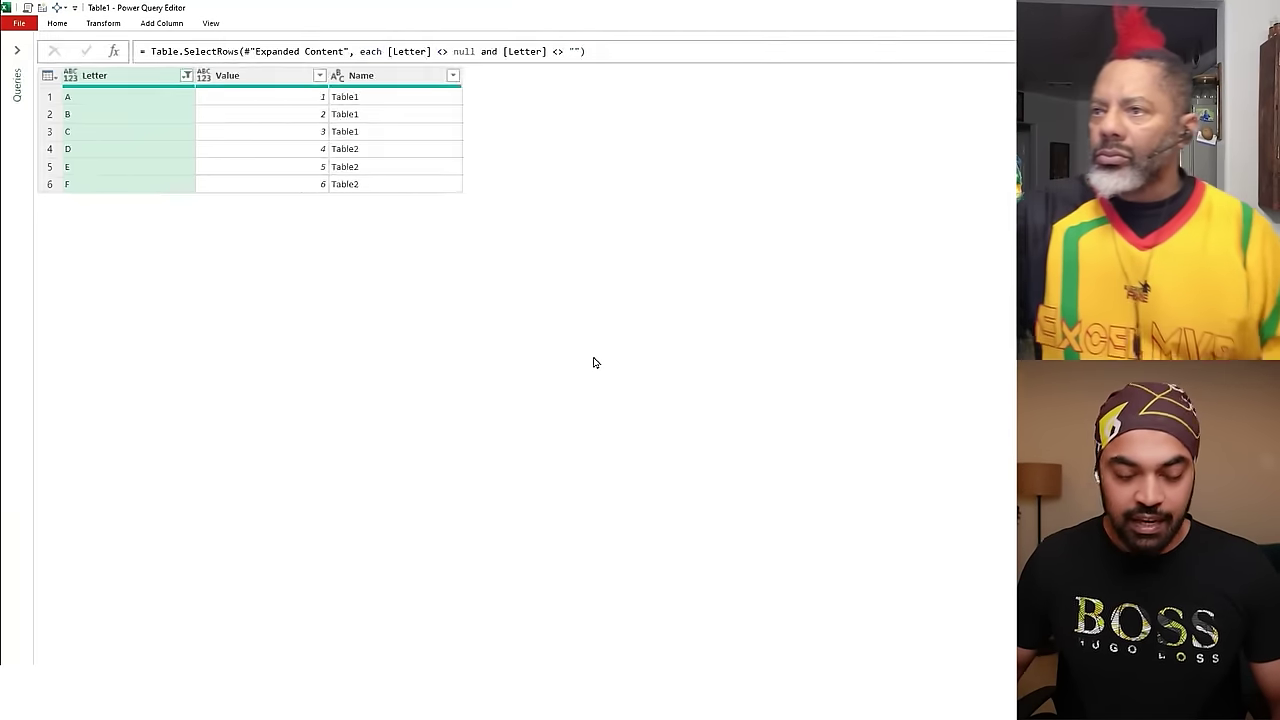
click(57, 23)
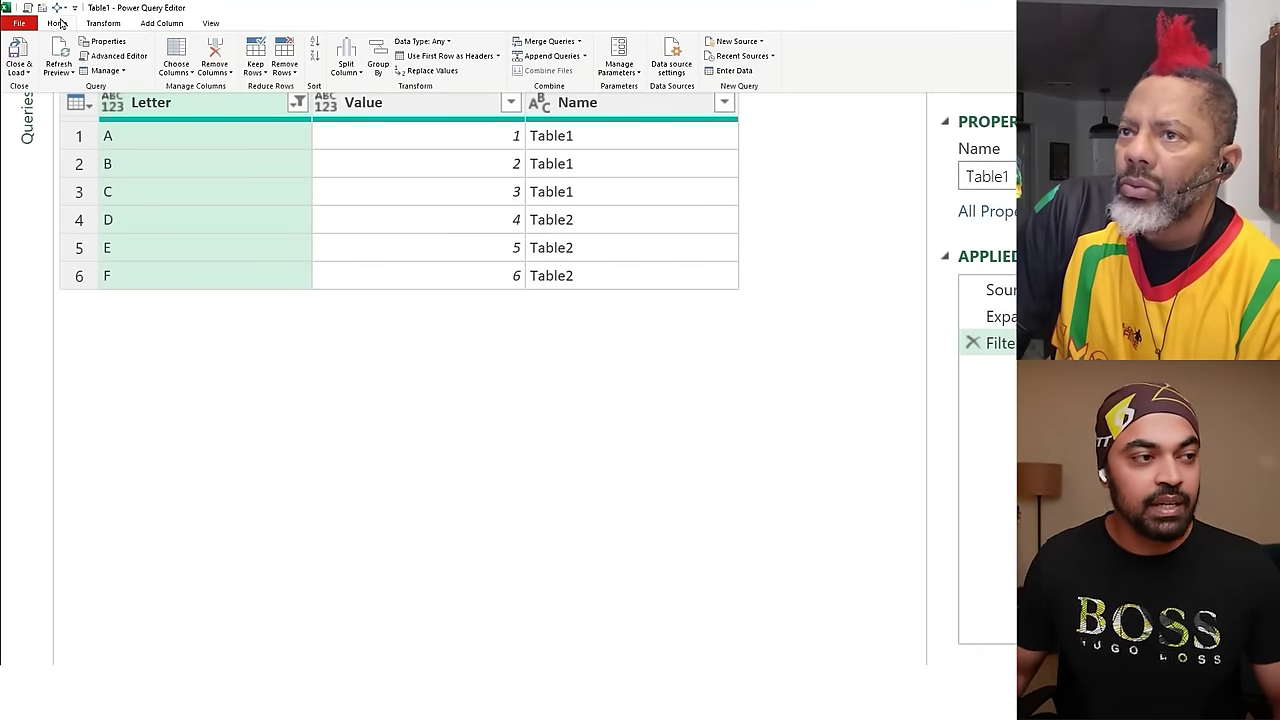
click(60, 45)
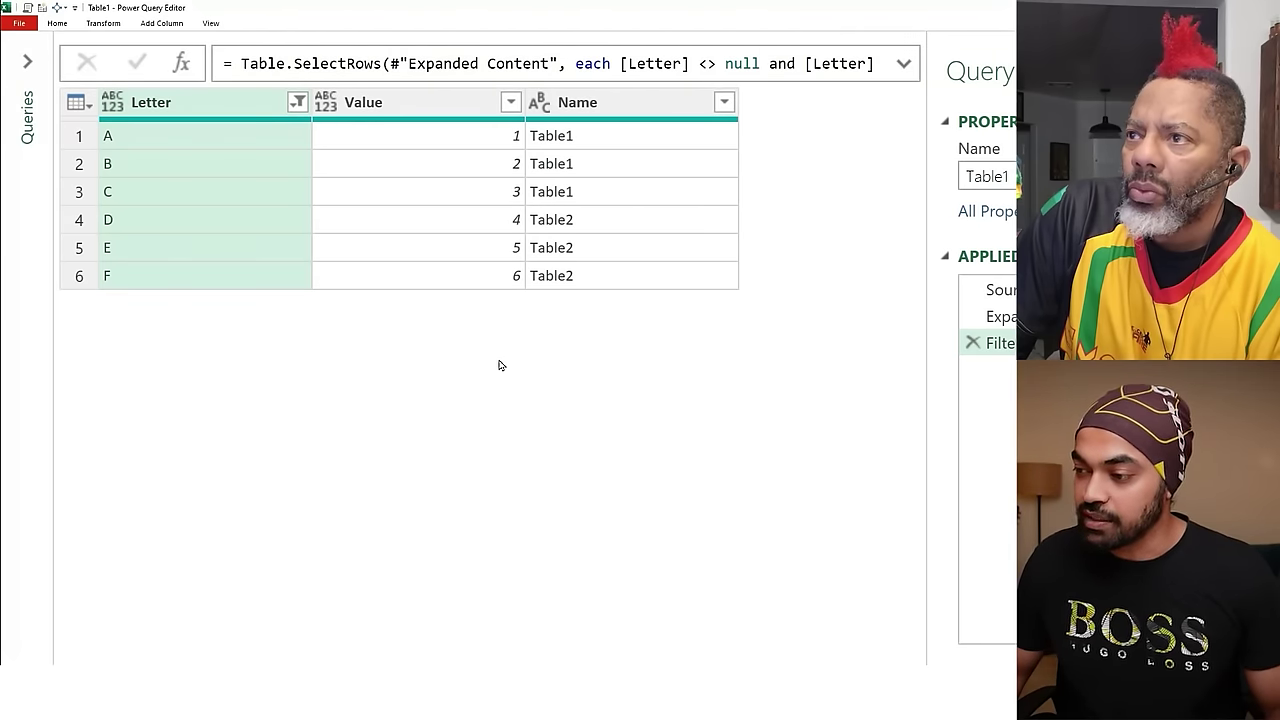
Preview the nested tables of Table1 and Table2 at the Source step, enlarging the preview area.
click(998, 290)
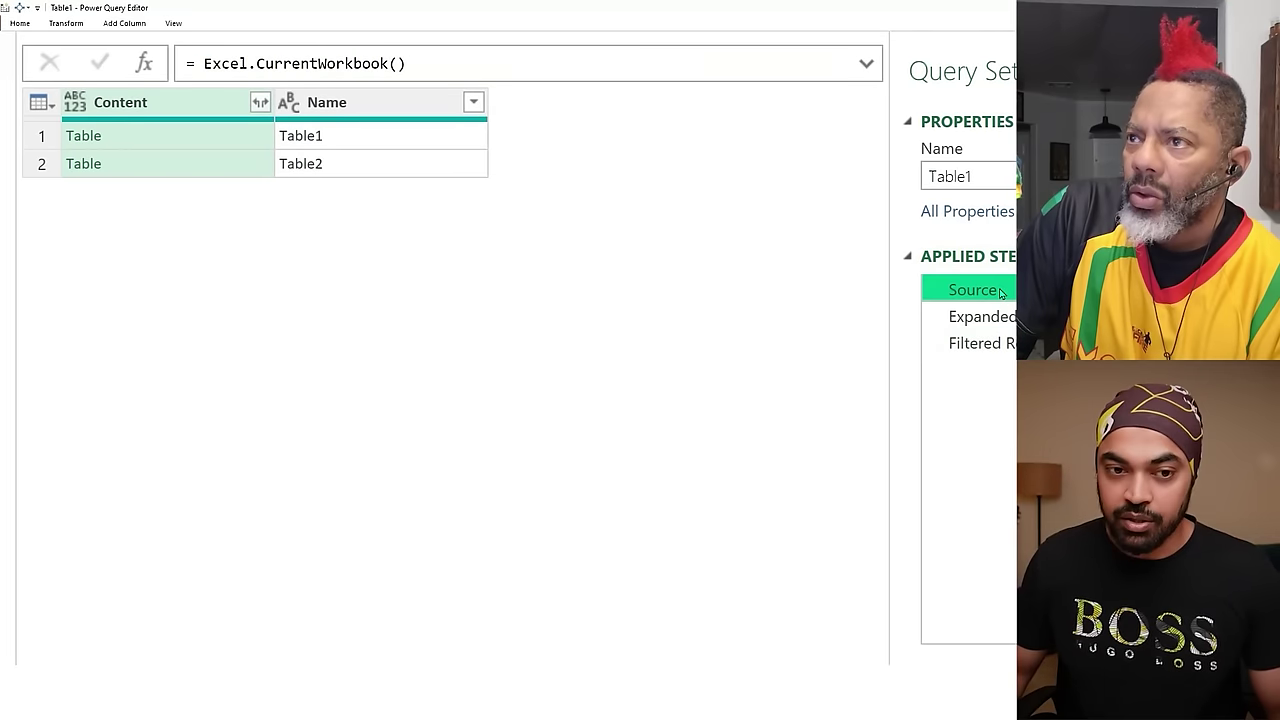
click(192, 148)
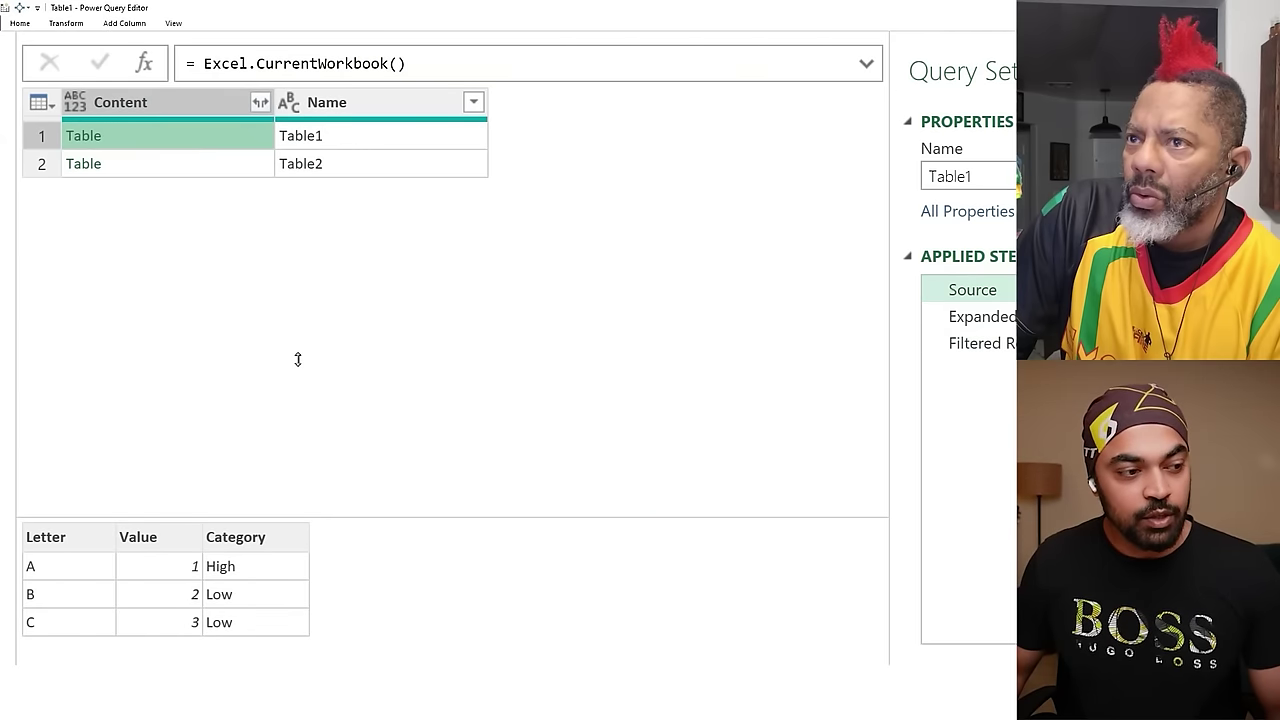
drag(297, 359, 297, 350)
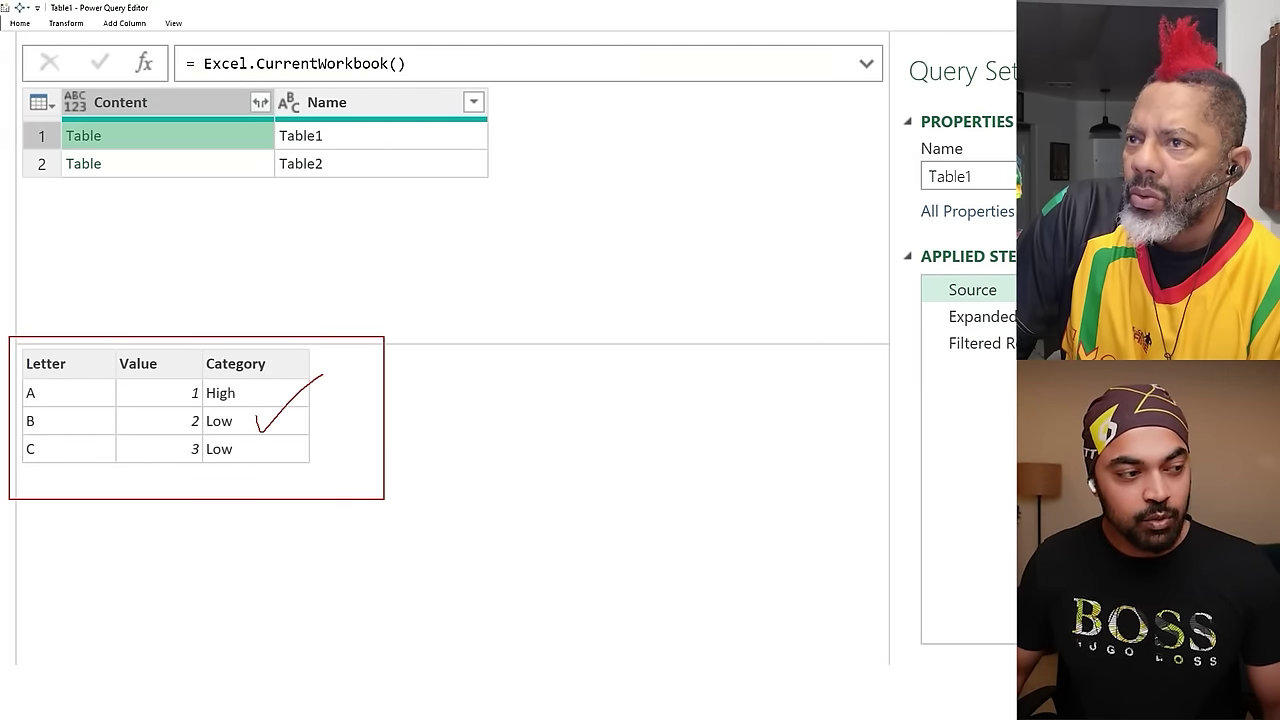
click(179, 174)
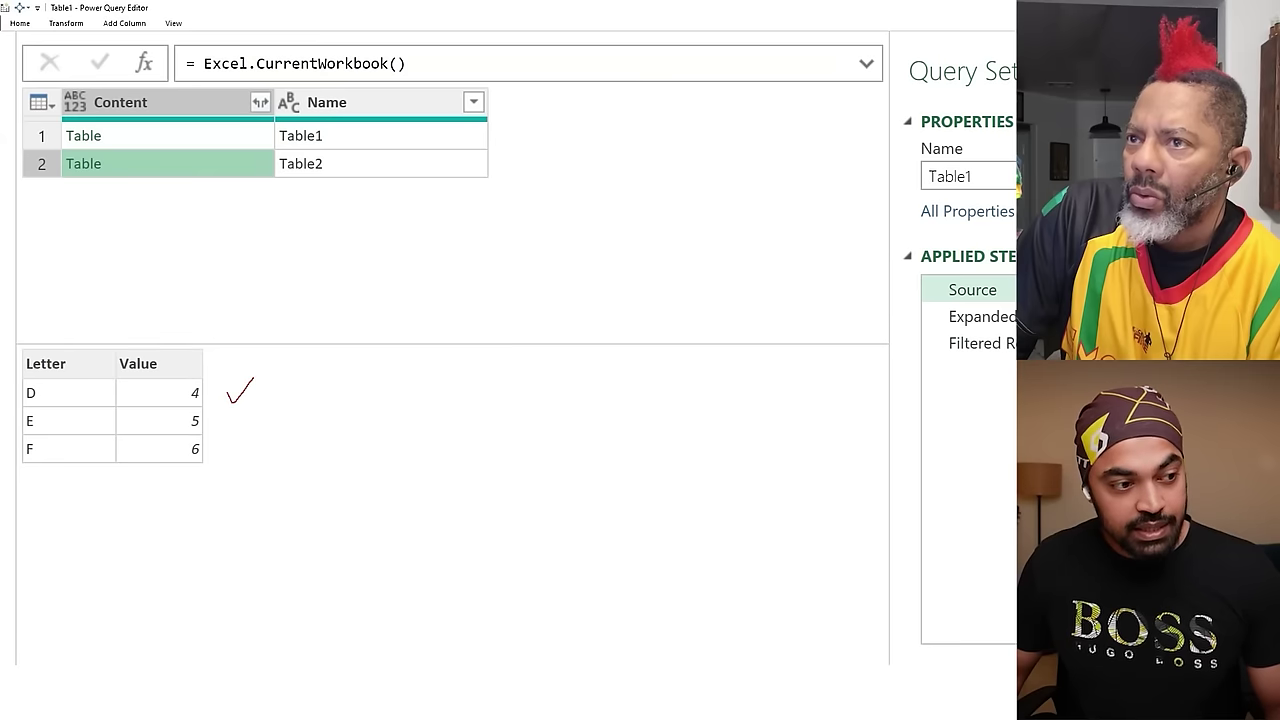
Check the column selection in the Expanded Content step's settings, cancel, and preview Table1's nested table at the Source step again.
click(1010, 317)
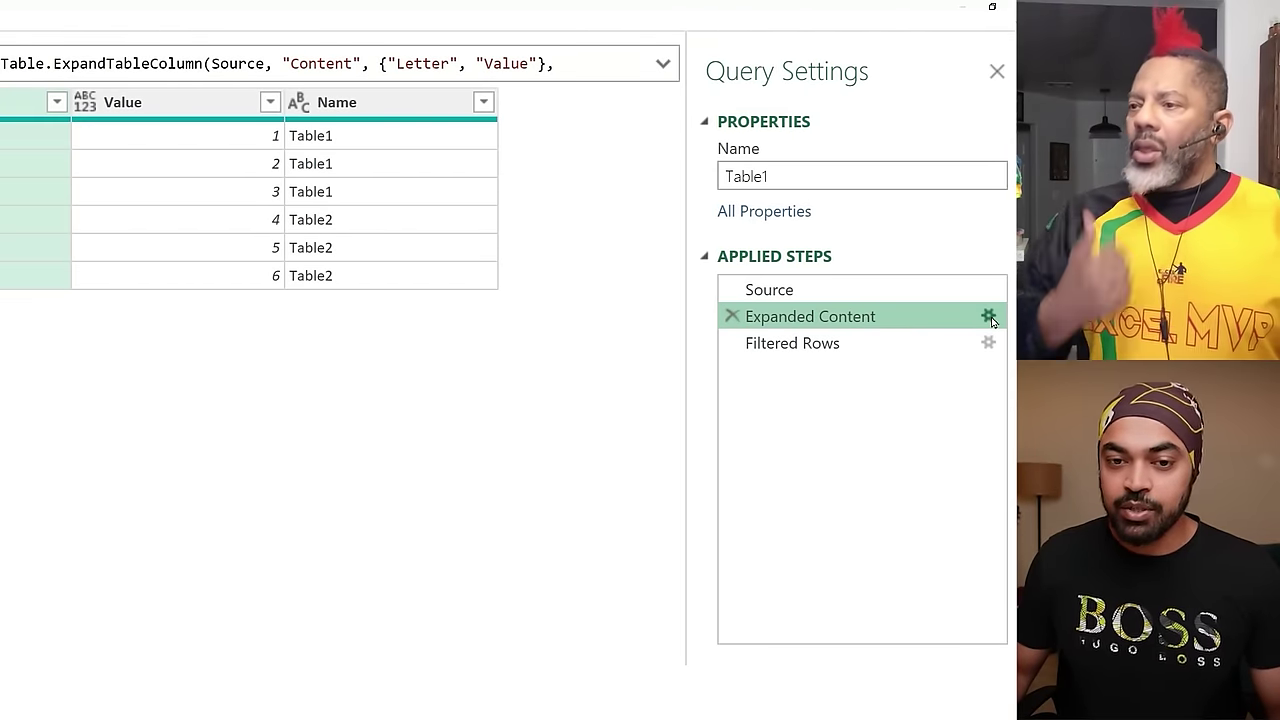
click(989, 317)
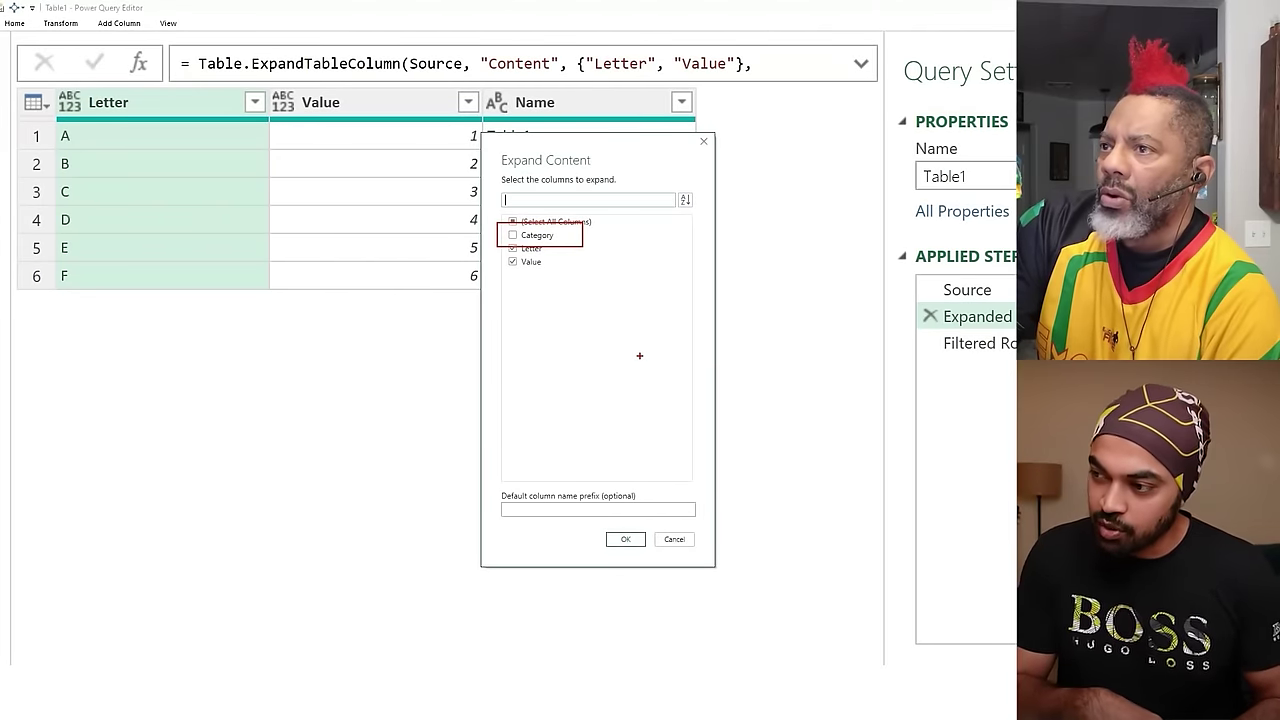
key(Escape)
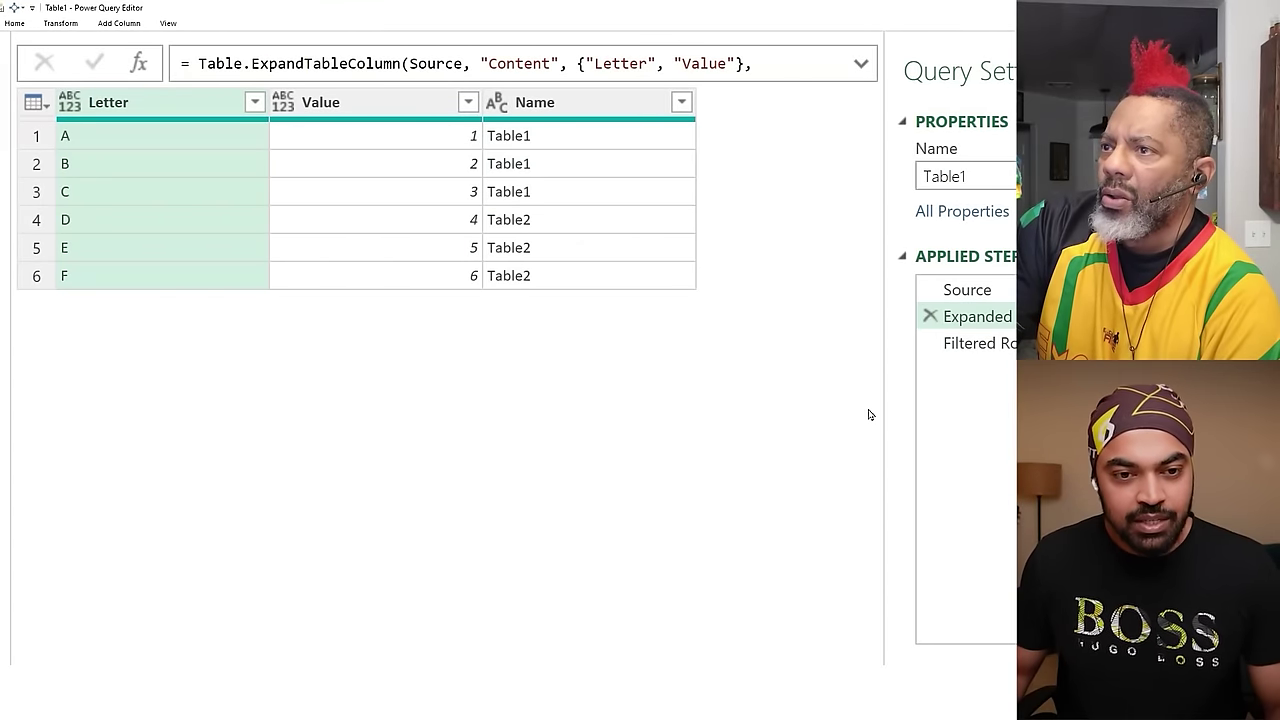
click(962, 290)
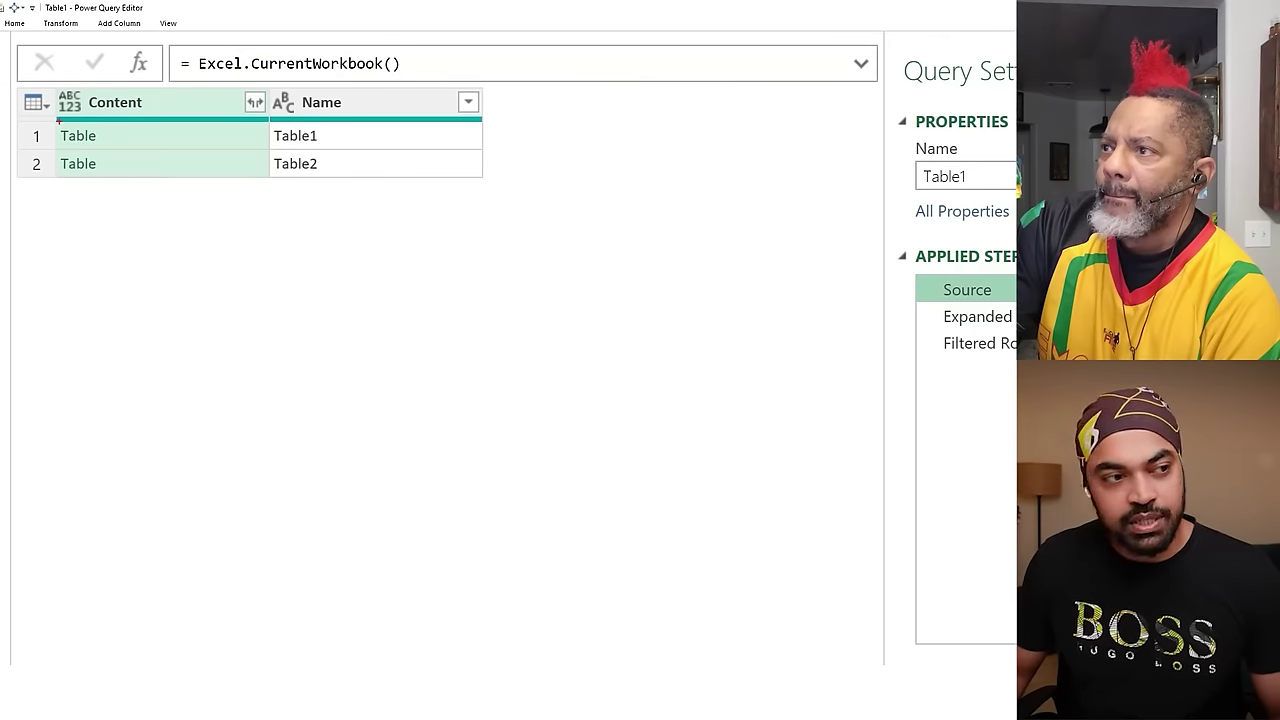
click(125, 147)
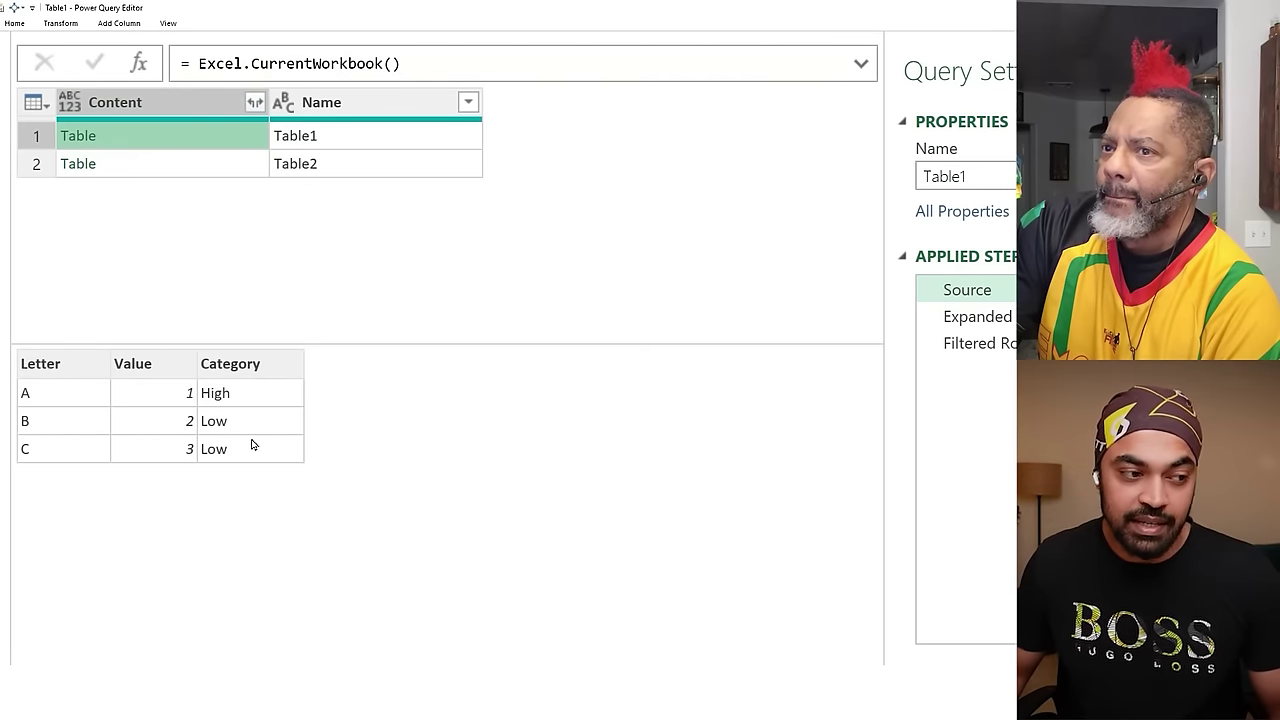
Show the full Table.ExpandTableColumn formula of the Expanded Content step and copy it.
click(962, 318)
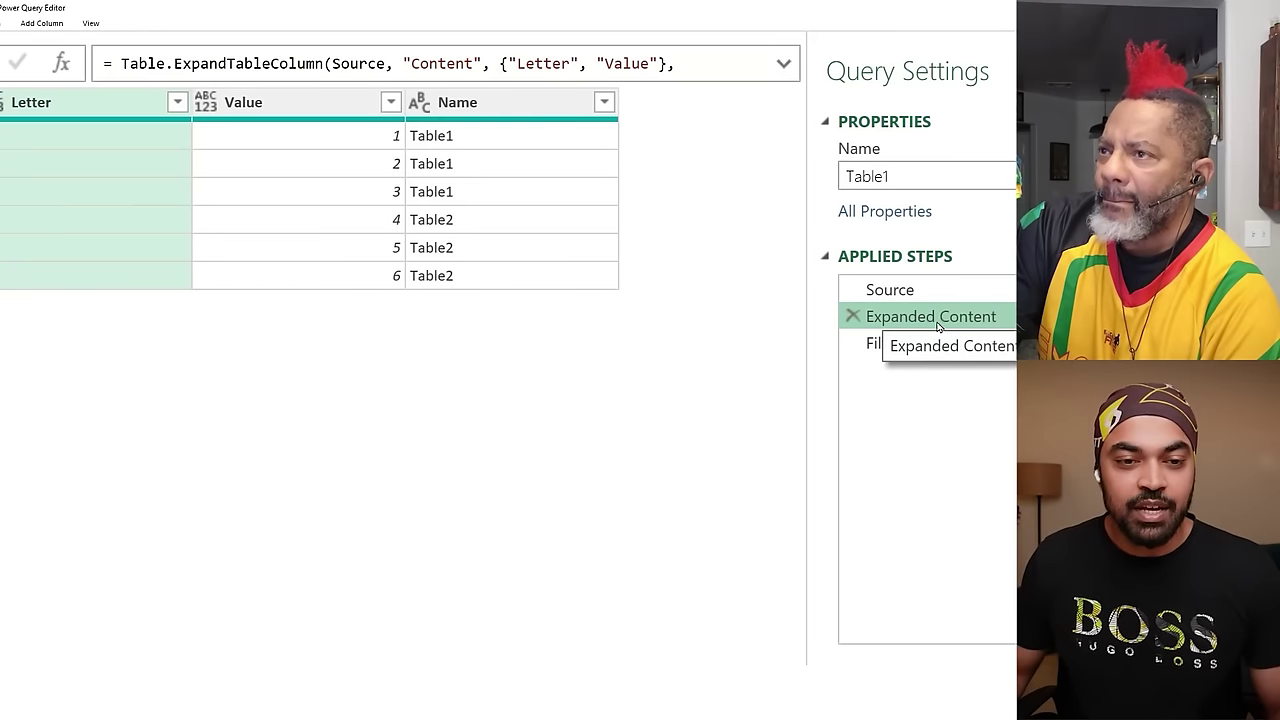
click(783, 64)
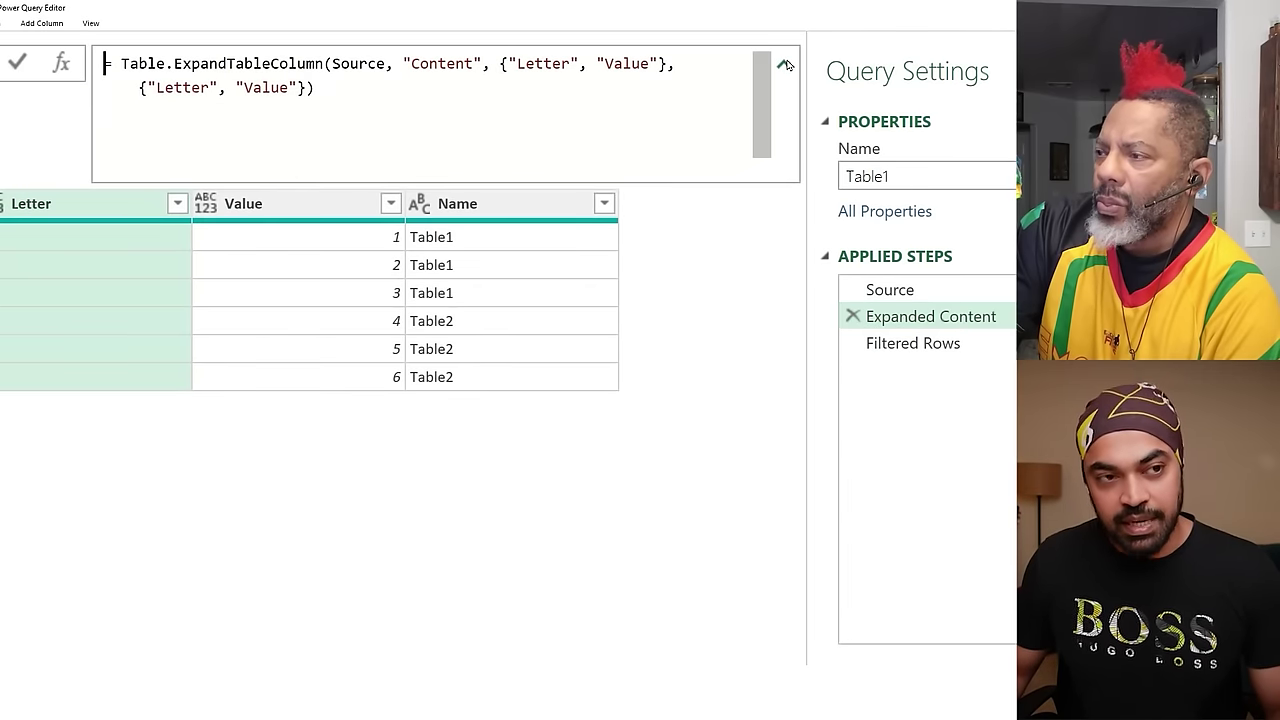
click(314, 140)
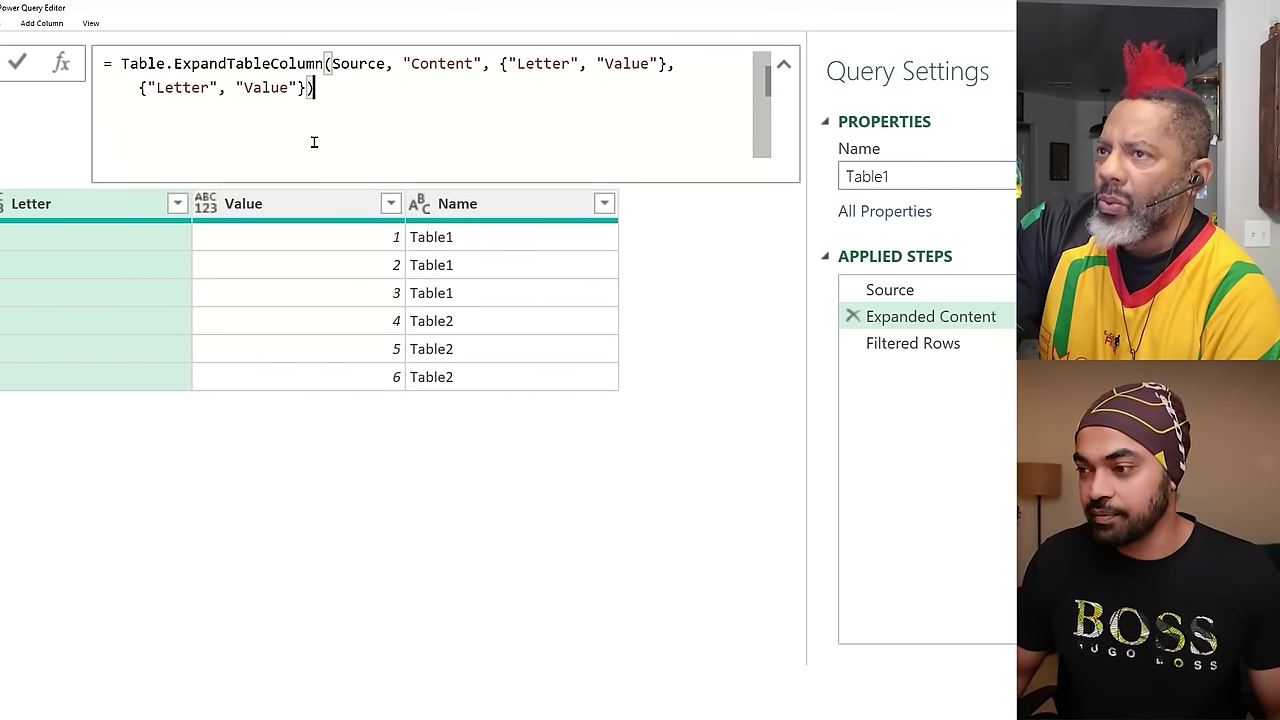
key(ctrl+a)
key(ctrl+c)
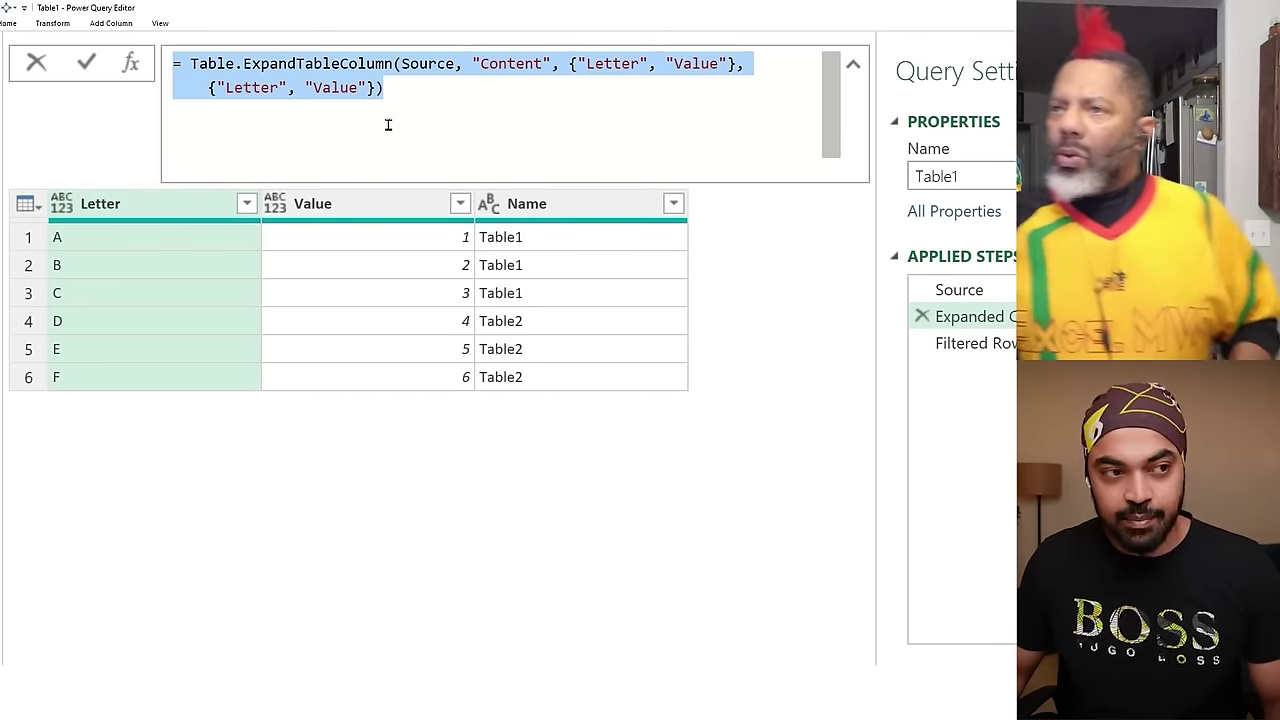
Leave the formula unchanged, switch to a new Notepad document and paste the copied Table.ExpandTableColumn formula into it.
key(Escape)
key(super)
text(notepad)
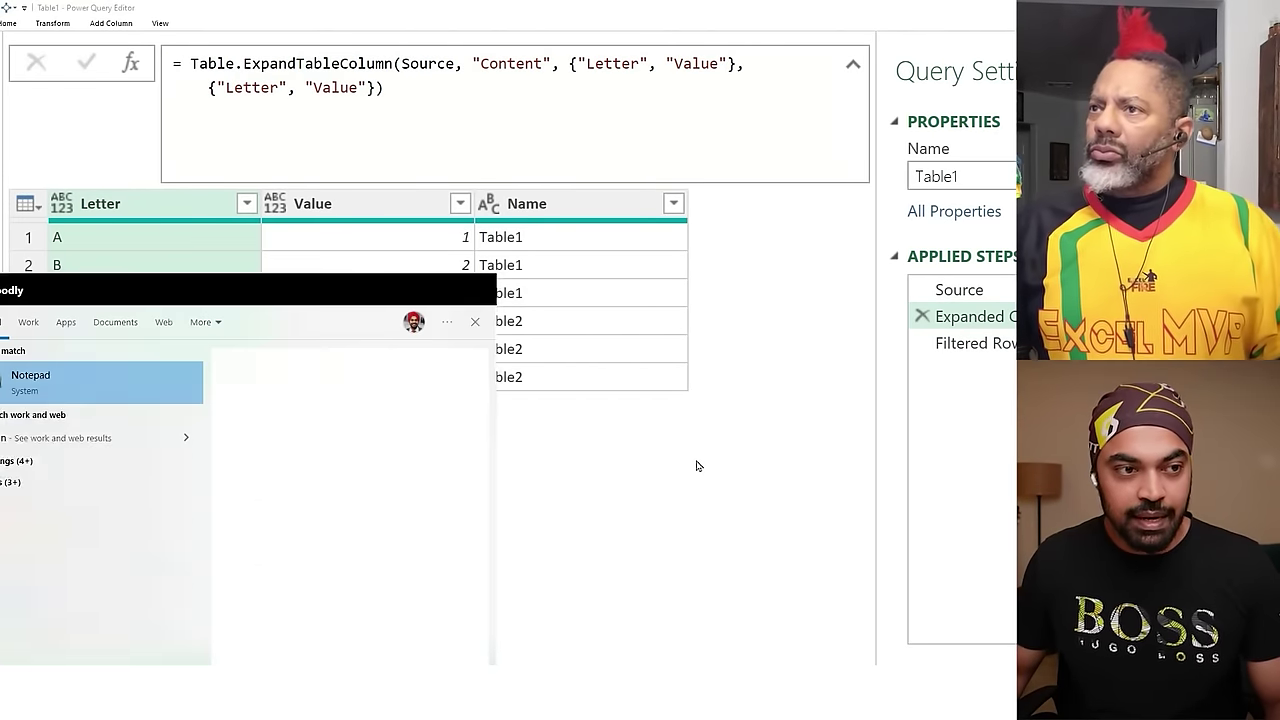
key(Return)
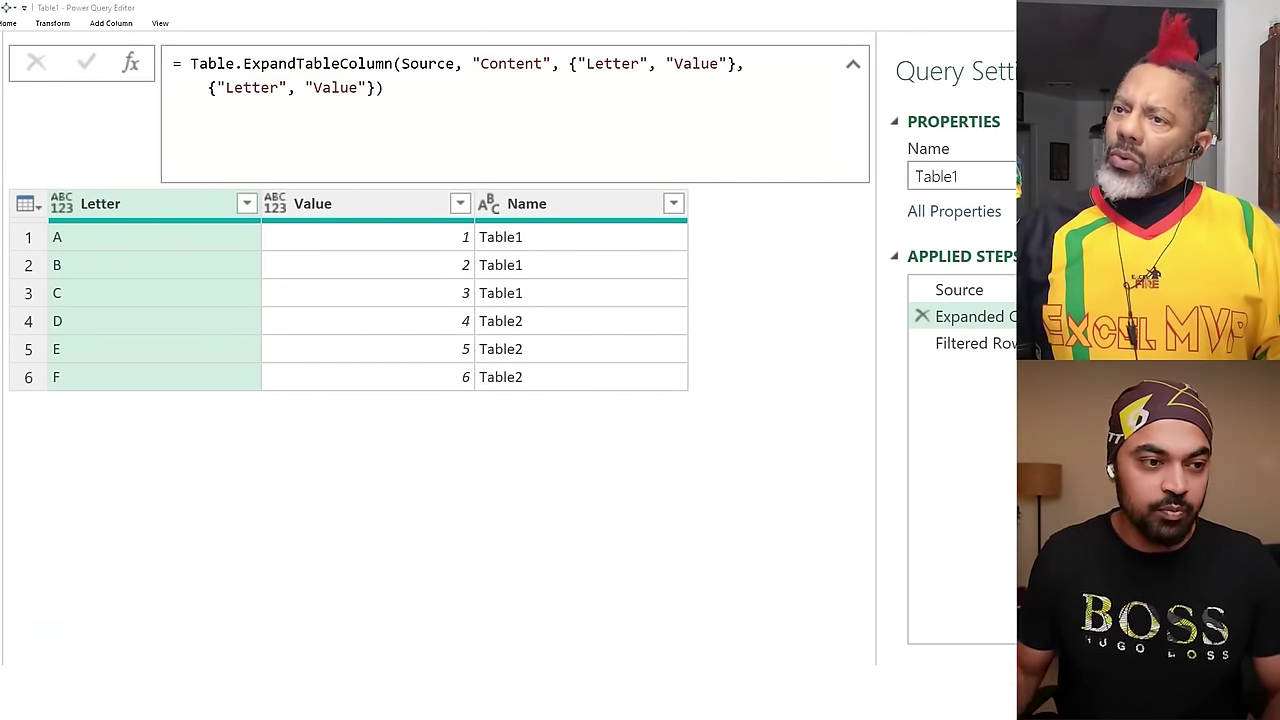
key(ctrl+v)
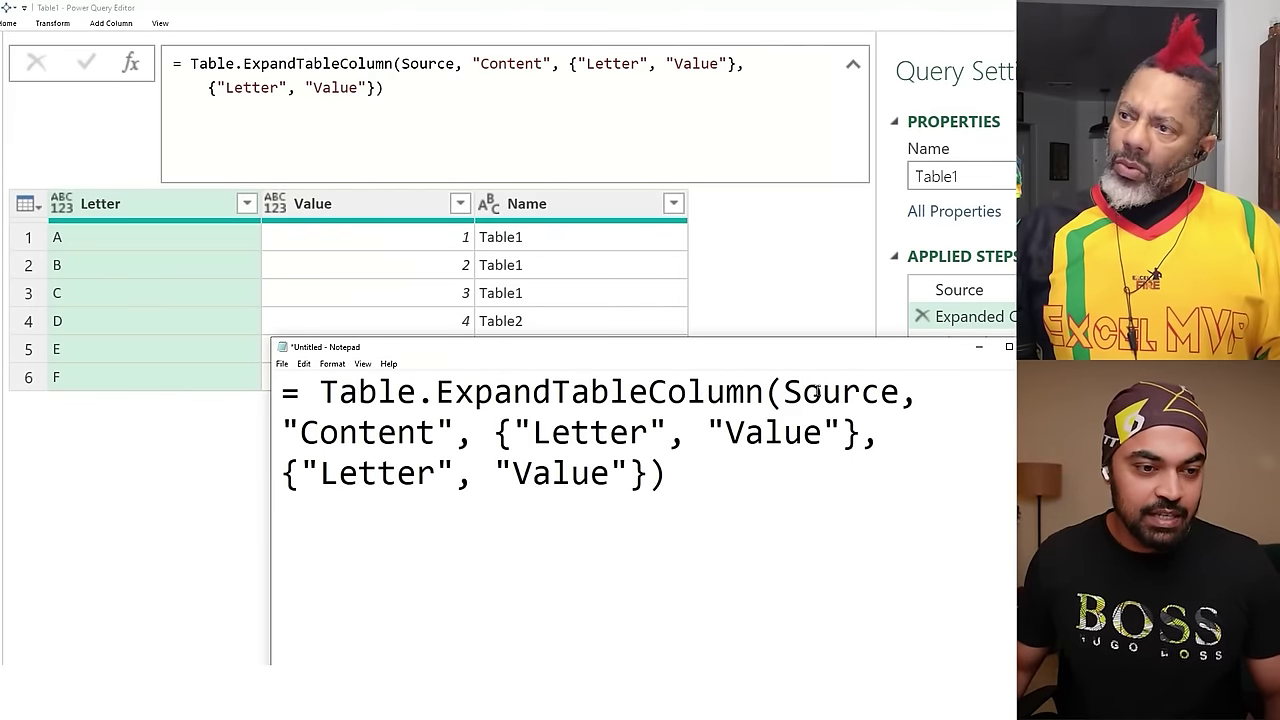
Break the pasted formula in Notepad into one indented line per argument with the closing parenthesis on its own line, keeping the window in view.
key(Return)
key(Tab)
key(ctrl+Right)
key(ctrl+Right)
key(ctrl+Right)
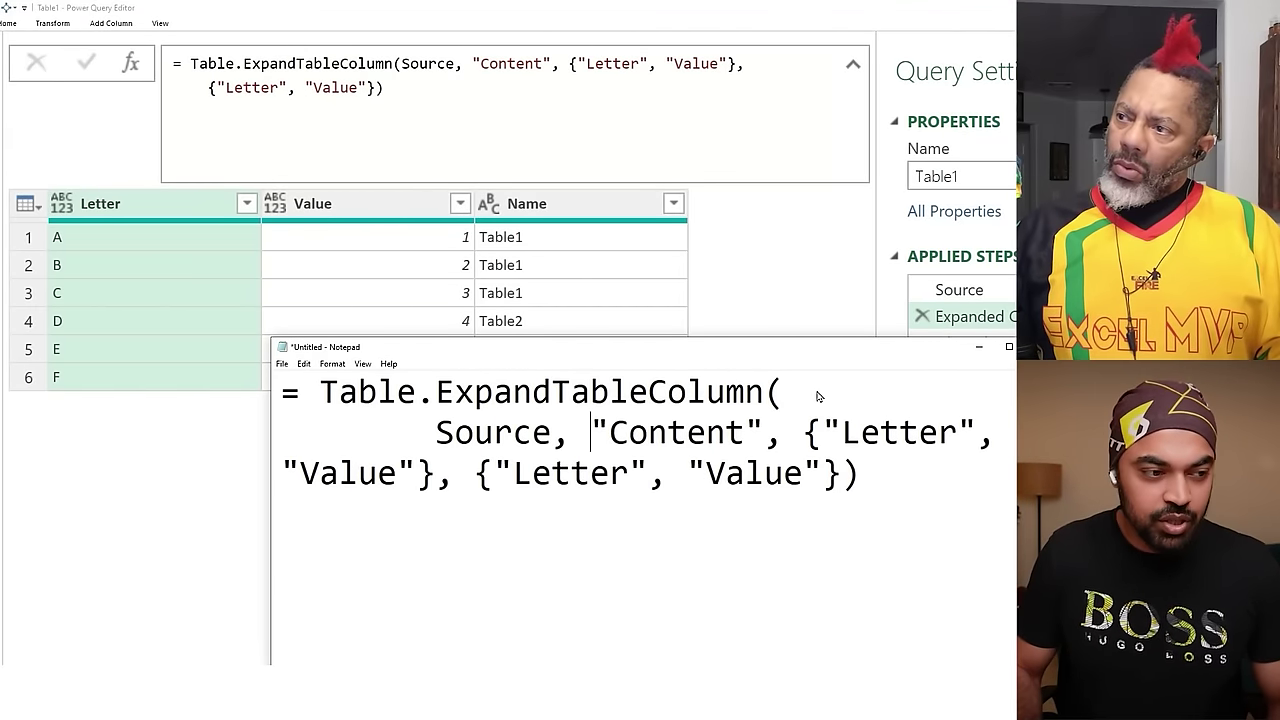
key(Return)
key(Tab)
key(ctrl+Right)
key(ctrl+Right)
key(ctrl+Right)
key(Return)
key(Tab)
key(ctrl+Right)
key(ctrl+Right)
key(ctrl+Right)
key(ctrl+Right)
key(ctrl+Right)
key(ctrl+Right)
key(ctrl+Right)
key(ctrl+Right)
key(ctrl+Right)
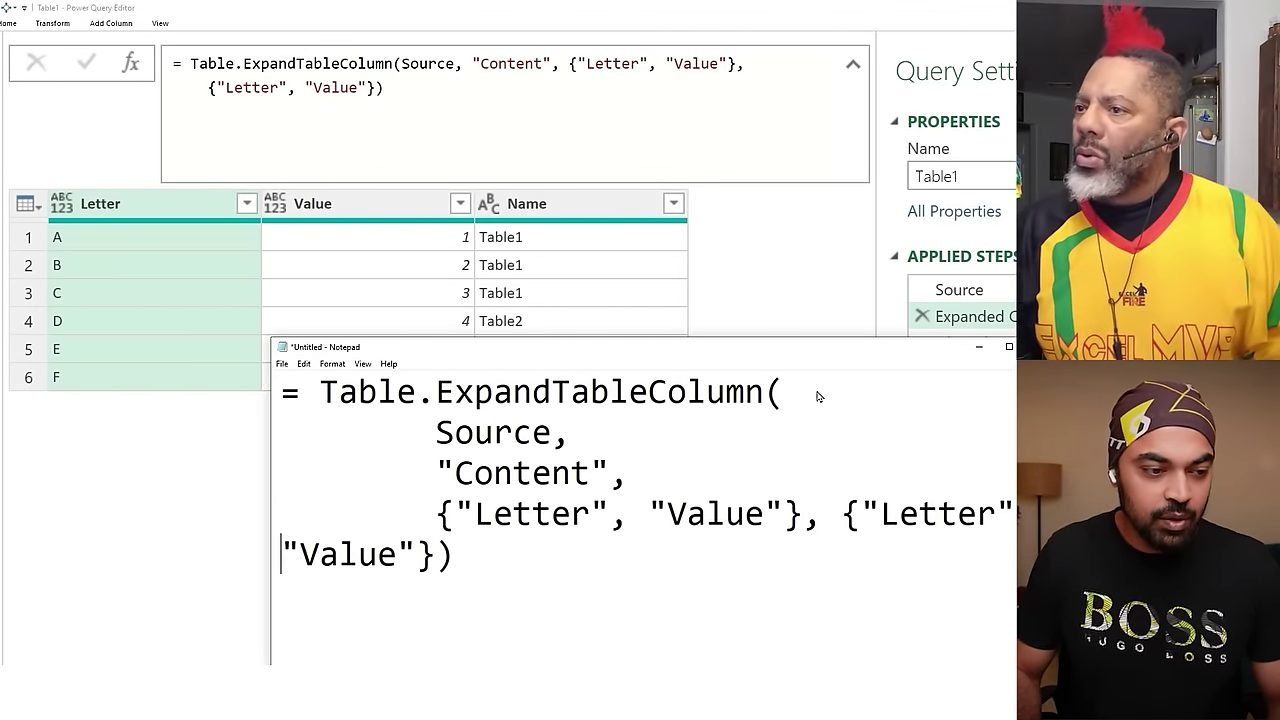
key(Return)
key(Tab)
key(End)
key(Left)
key(Return)
mouse_move(730, 347)
mouse_down()
mouse_move(623, 400)
mouse_move(614, 374)
mouse_up()
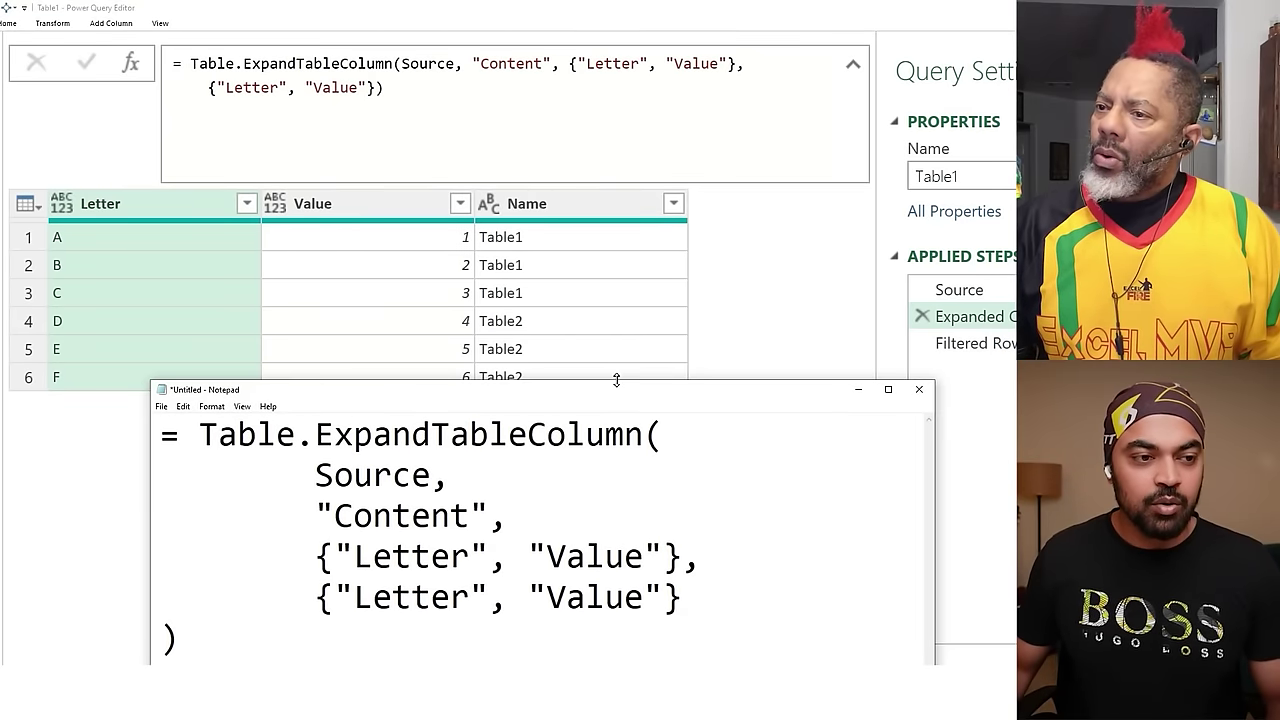
Mark the function name and the Source and "Content" arguments in Notepad with temporary annotations, linking Source to the applied step, and clear them.
drag(205, 451, 623, 451)
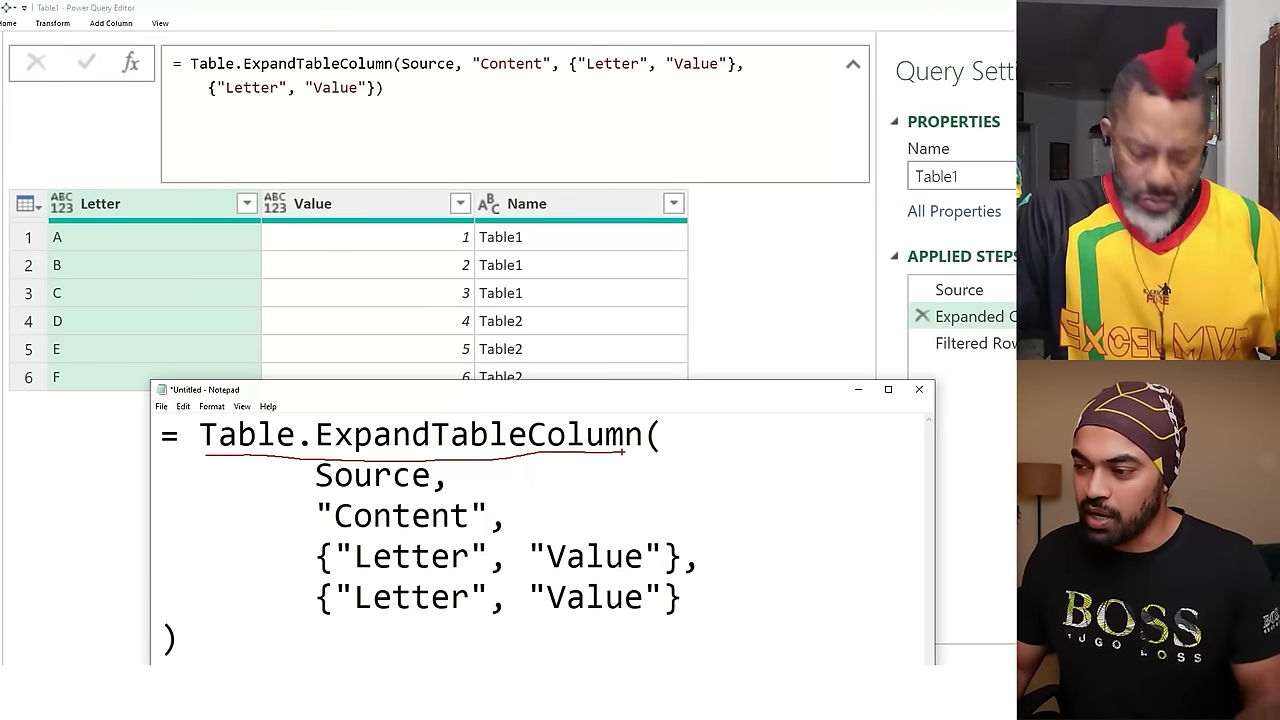
mouse_move(332, 455)
mouse_down()
mouse_move(440, 462)
mouse_move(336, 497)
mouse_move(442, 490)
mouse_move(636, 357)
mouse_move(921, 290)
mouse_up()
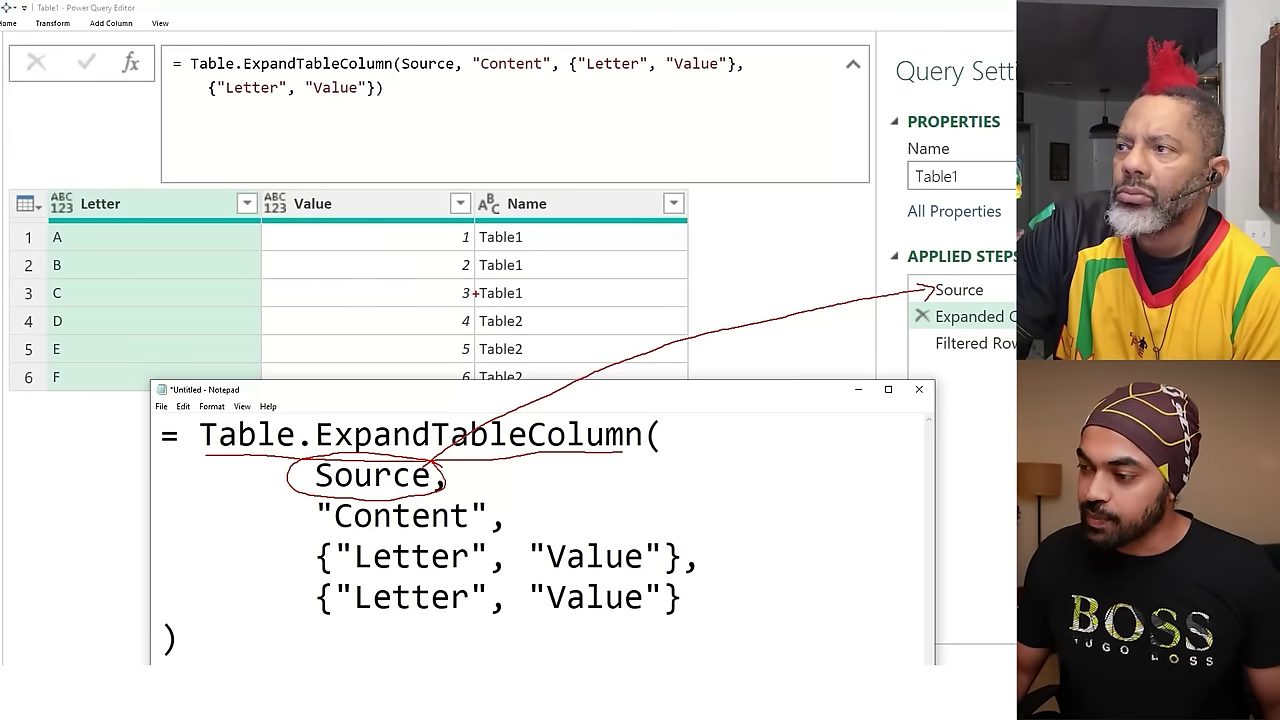
mouse_move(478, 494)
mouse_down()
mouse_move(344, 492)
mouse_move(470, 530)
mouse_move(365, 482)
mouse_up()
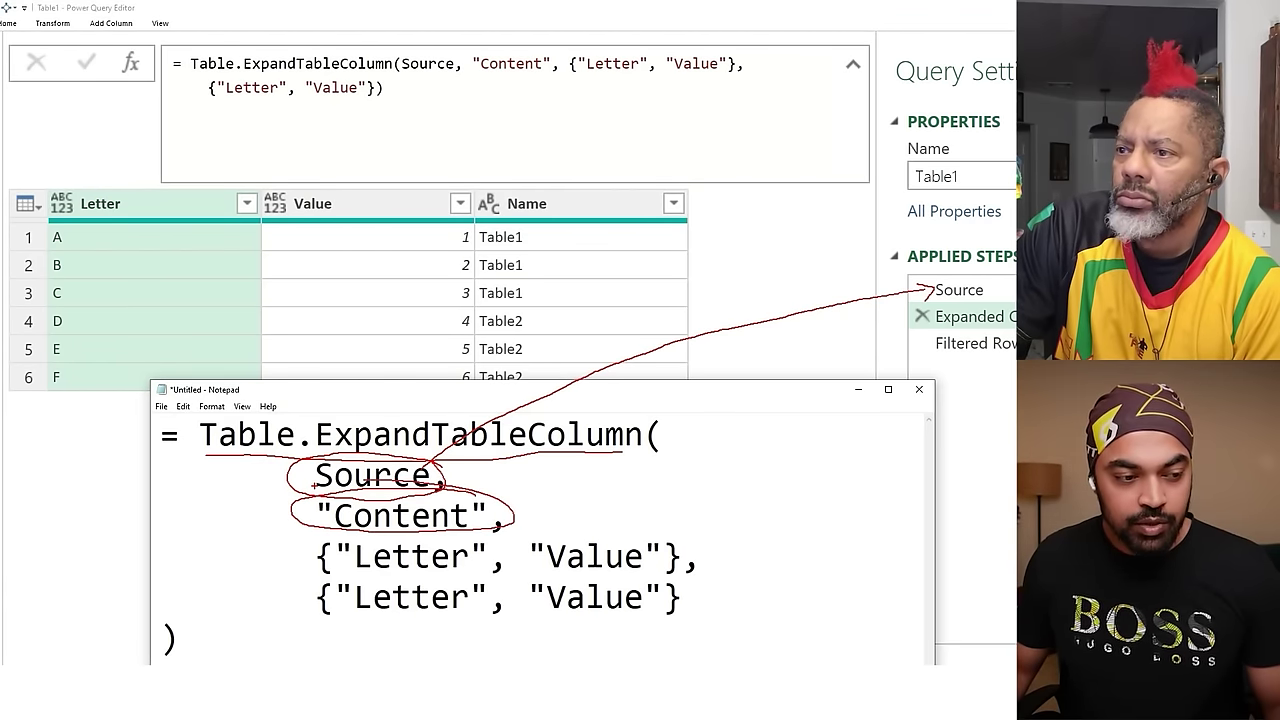
key(Escape)
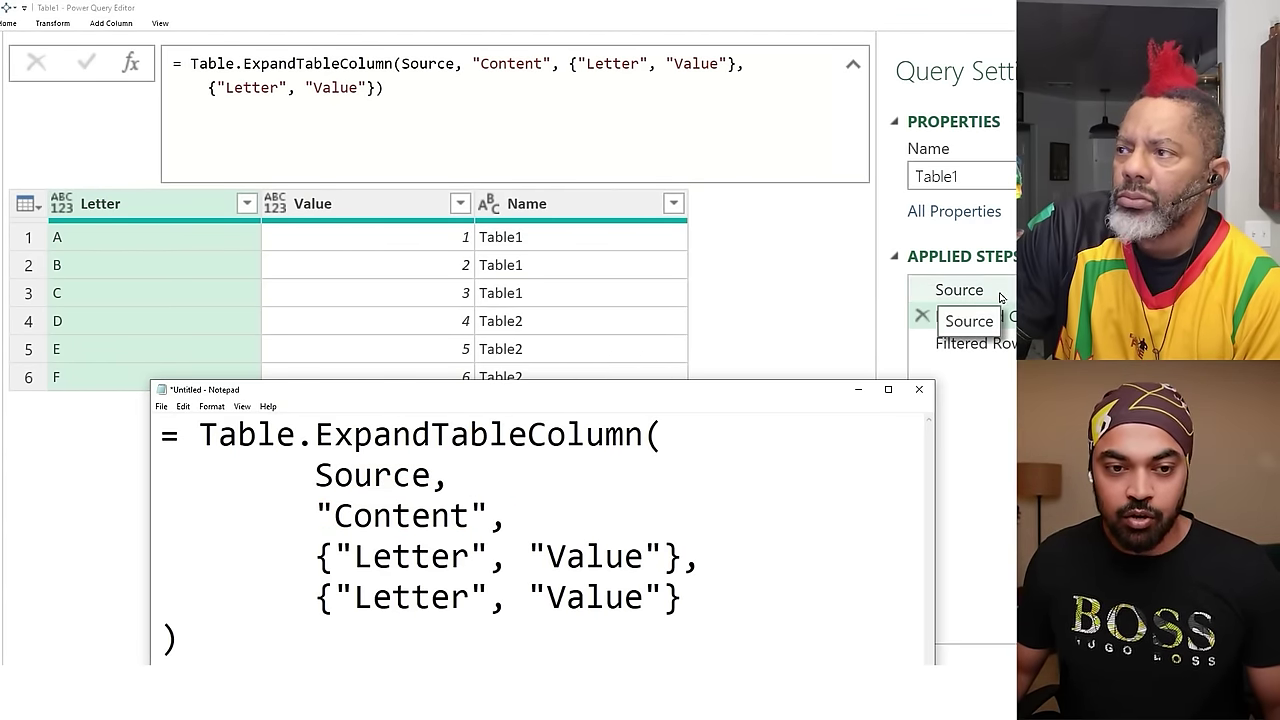
Compare the Content column at the Source step with the "Content" argument in Notepad, using temporary annotations.
click(958, 290)
mouse_move(52, 176)
mouse_down()
mouse_move(143, 227)
mouse_move(272, 188)
mouse_move(214, 181)
mouse_move(215, 200)
mouse_up()
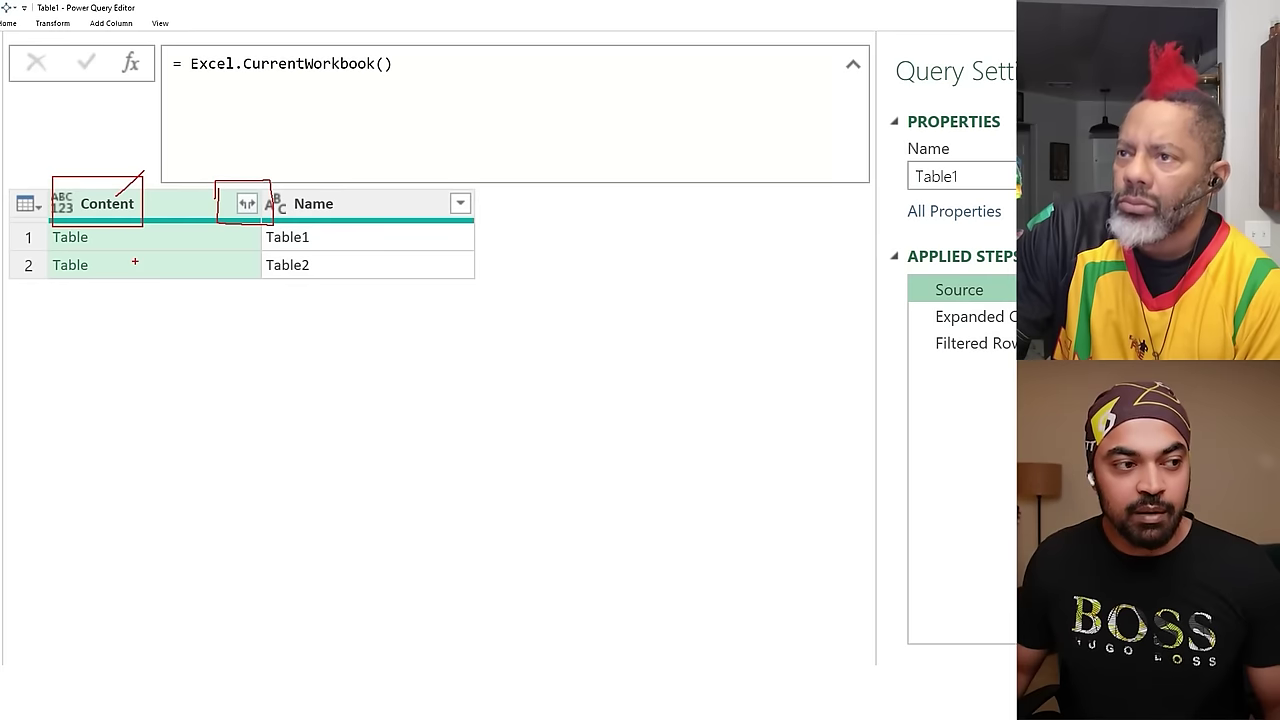
key(e)
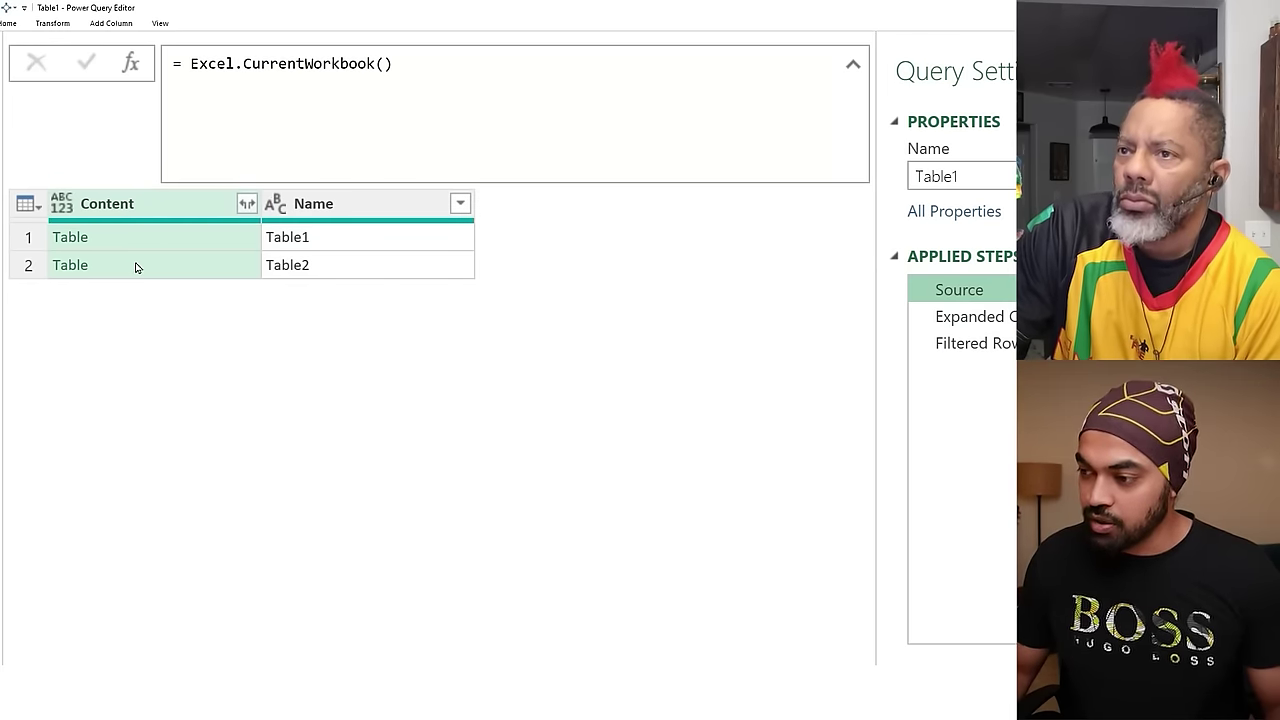
key(alt+Tab)
drag(300, 490, 506, 527)
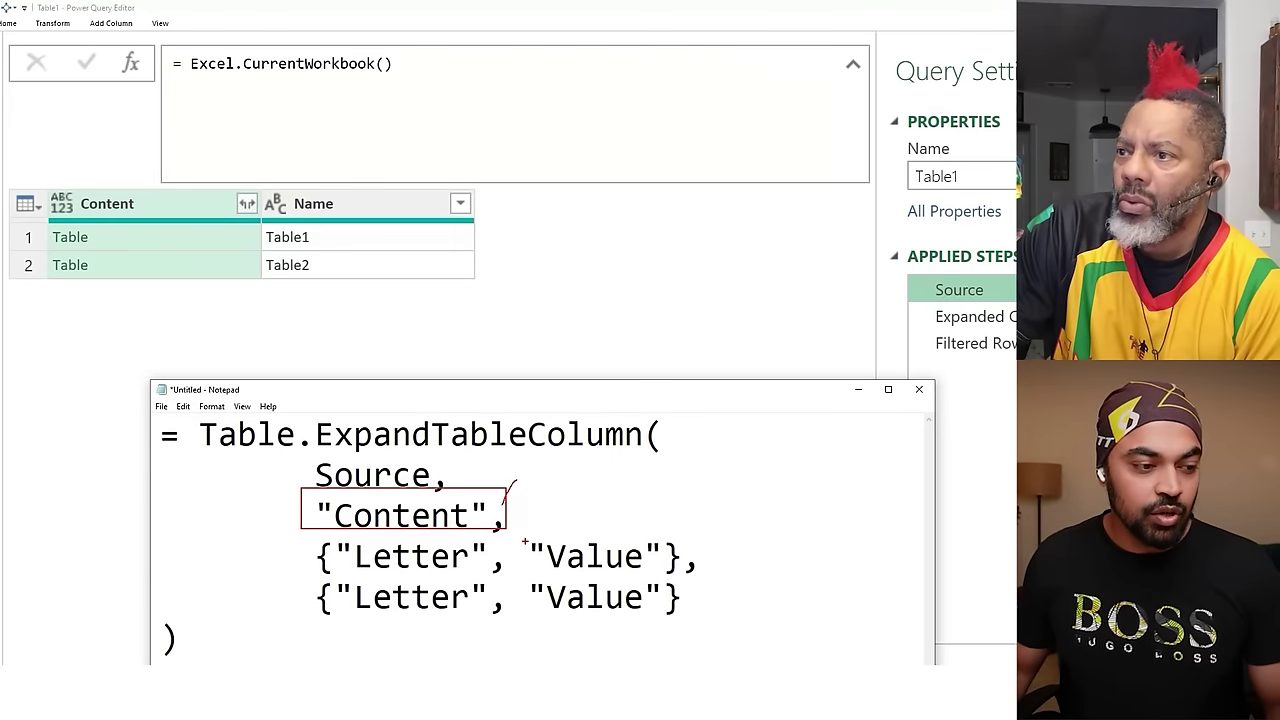
key(Escape)
List the Content column's expandable columns without the original name prefix and relate them to the first {"Letter", "Value"} list in Notepad.
click(247, 204)
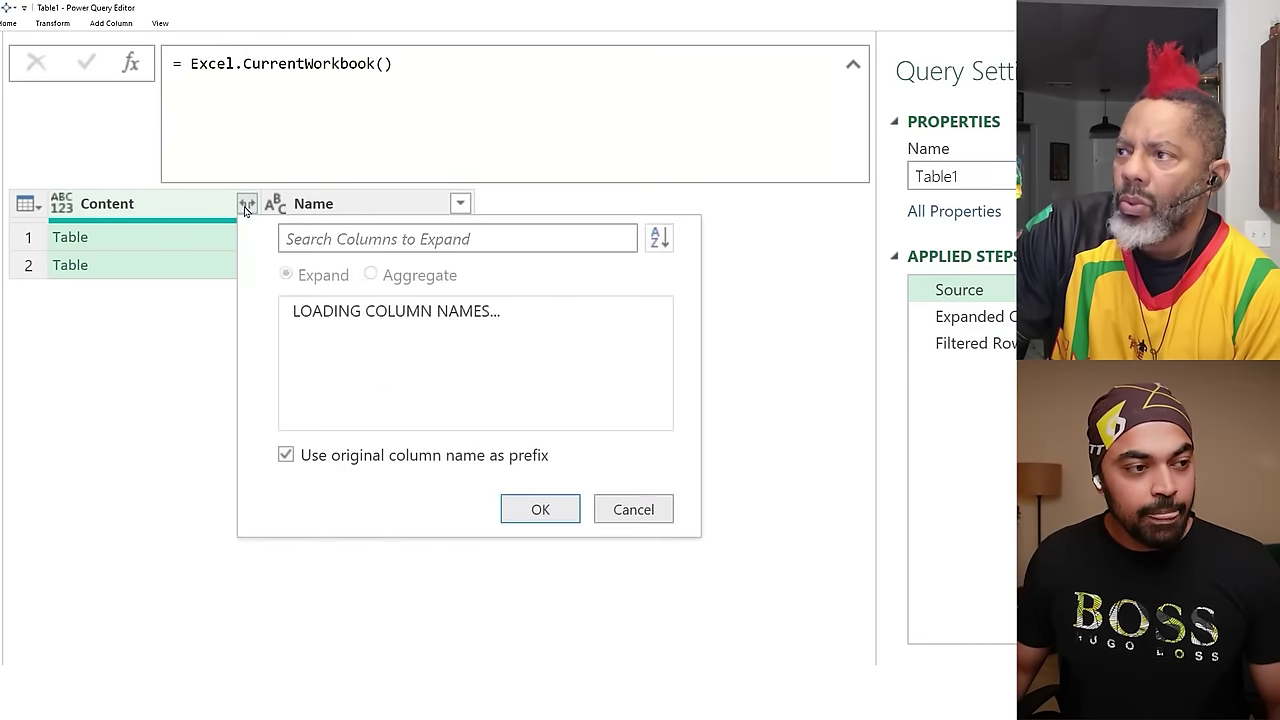
click(380, 460)
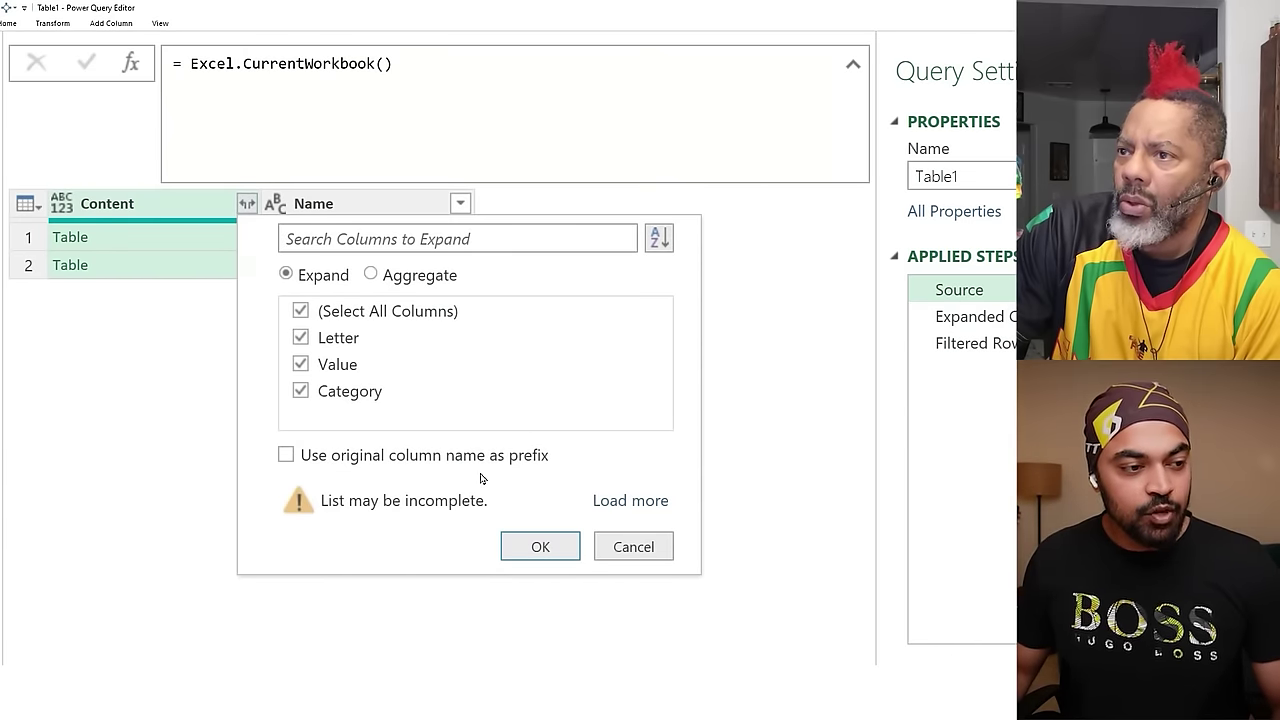
key(alt+Tab)
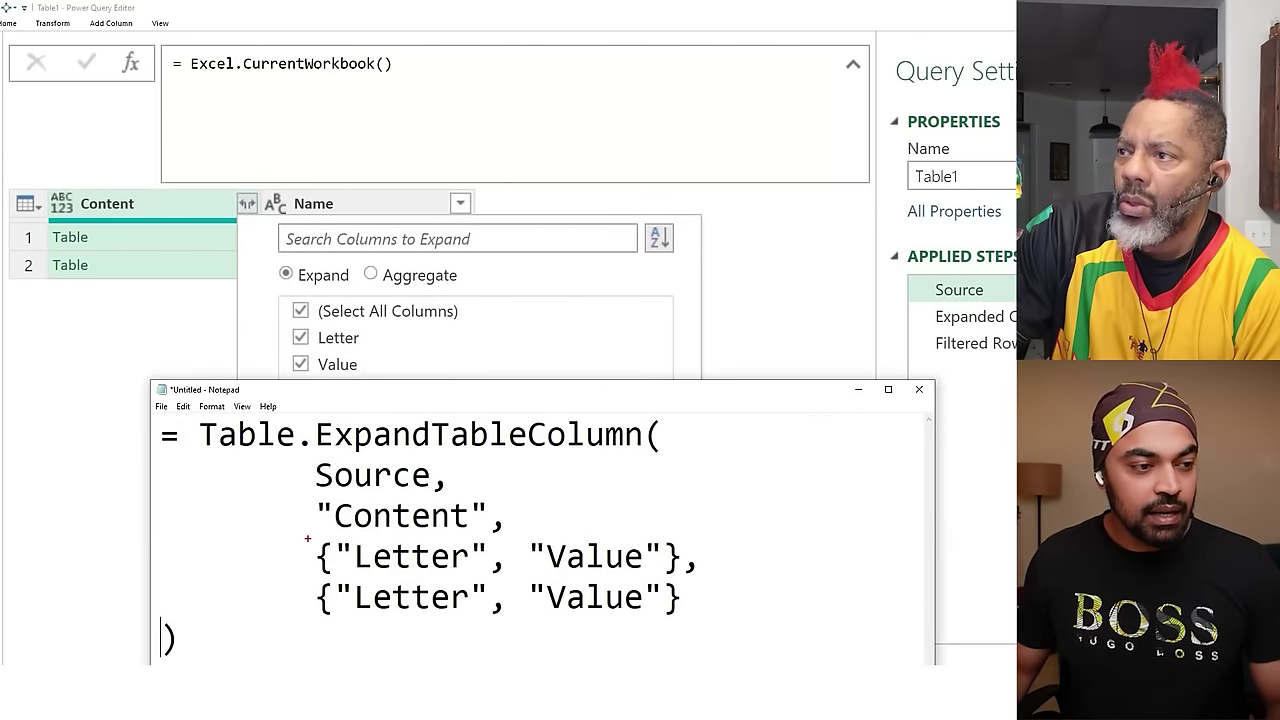
drag(307, 538, 683, 574)
mouse_move(625, 538)
mouse_down()
mouse_move(505, 368)
mouse_move(411, 337)
mouse_up()
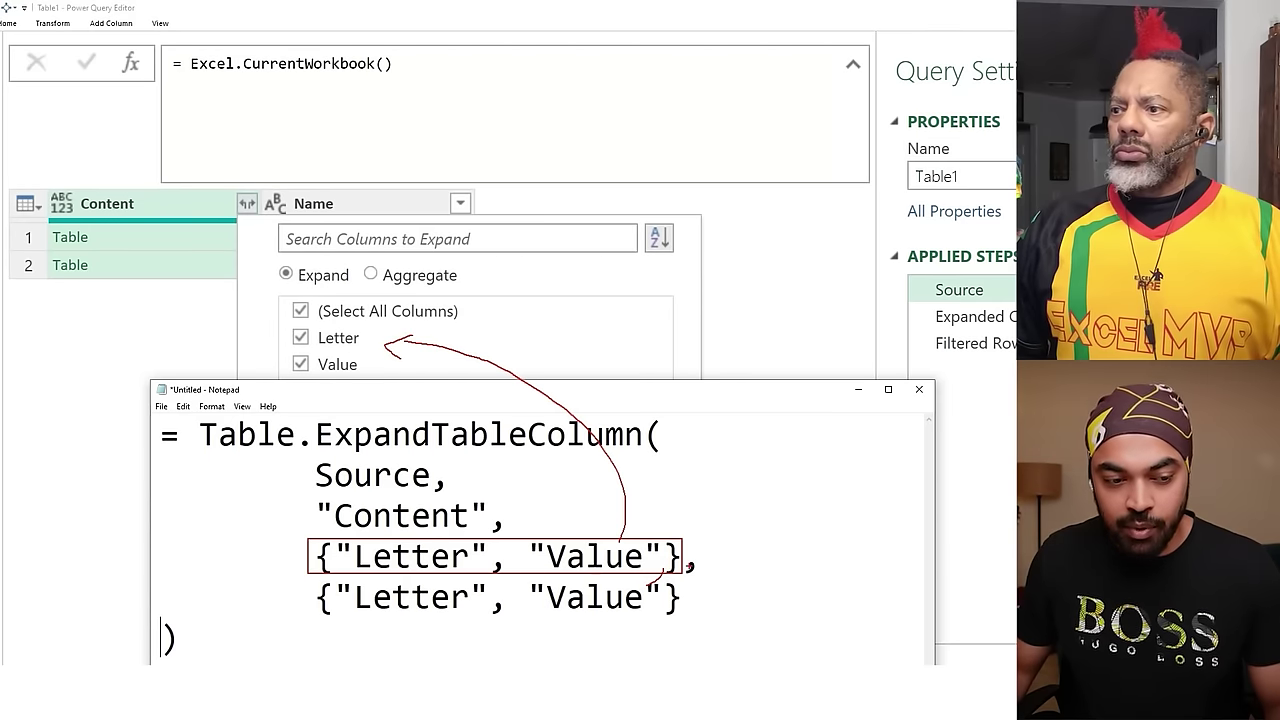
drag(690, 566, 788, 562)
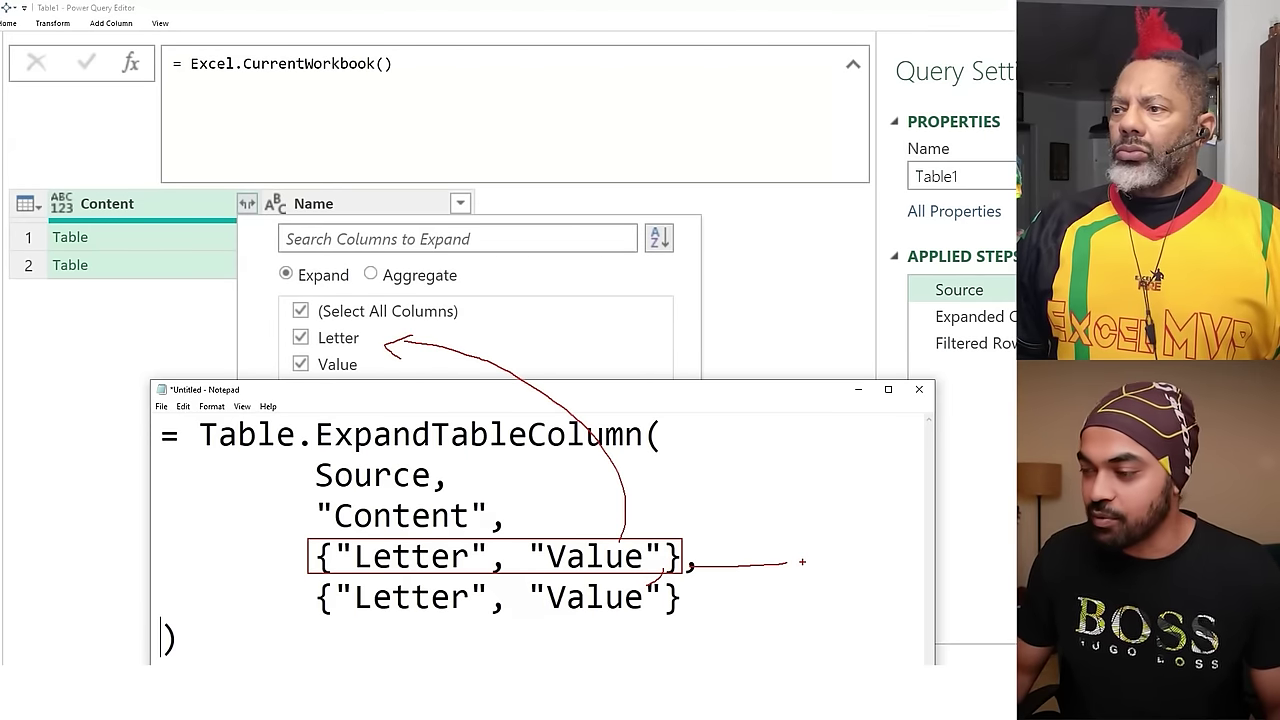
key(Escape)
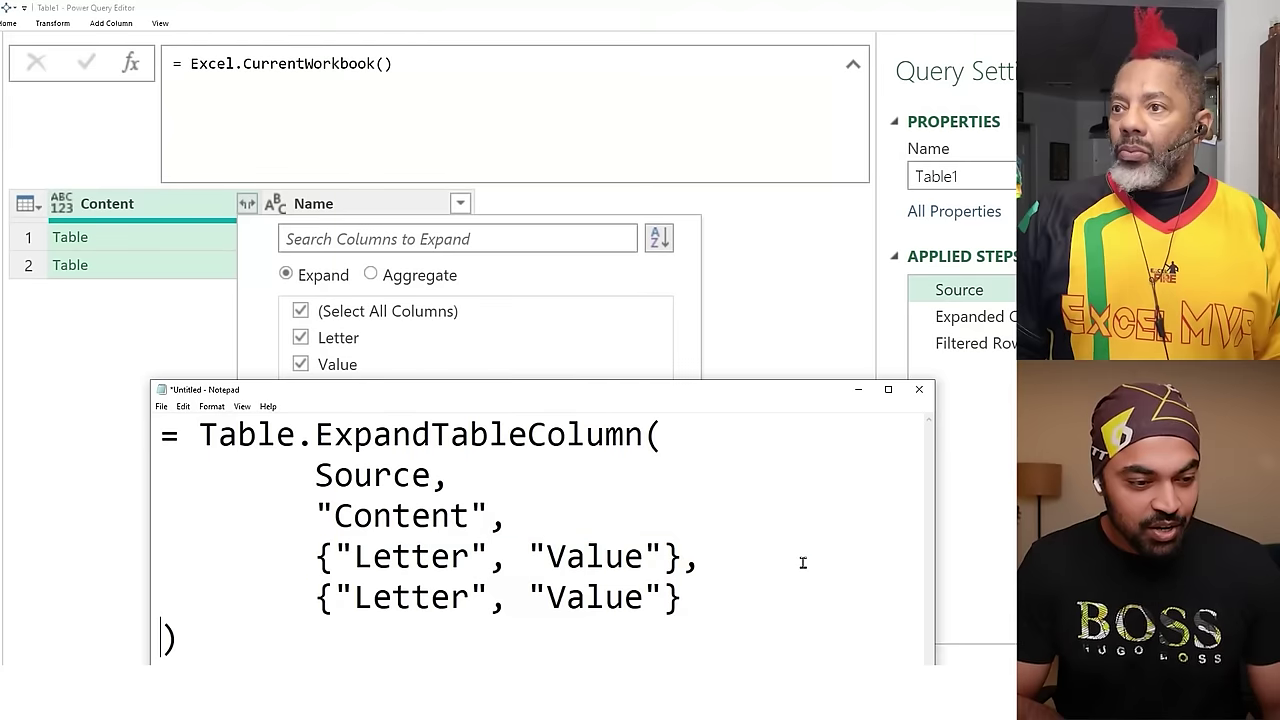
Box the first {"Letter", "Value"} list and its opening brace in Notepad with temporary annotations and clear them.
key(ctrl+2)
mouse_move(311, 539)
mouse_down()
mouse_move(480, 583)
mouse_move(681, 580)
mouse_up()
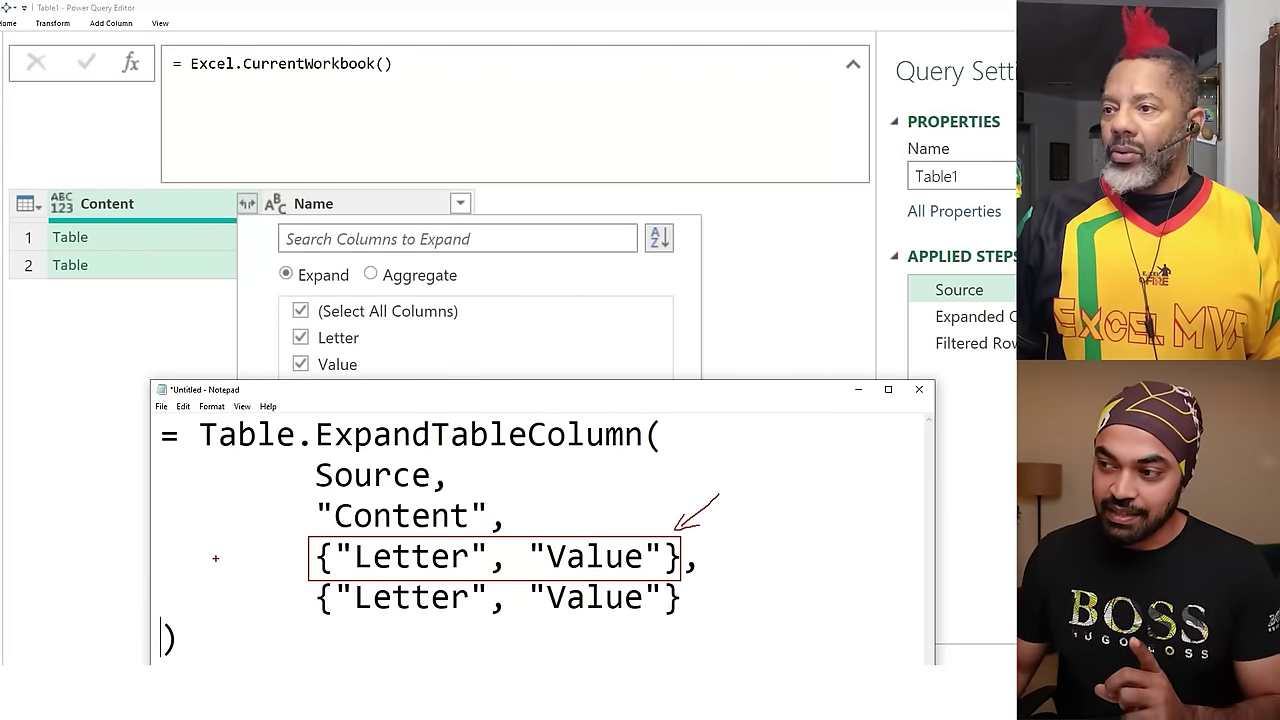
key(Escape)
drag(309, 533, 332, 581)
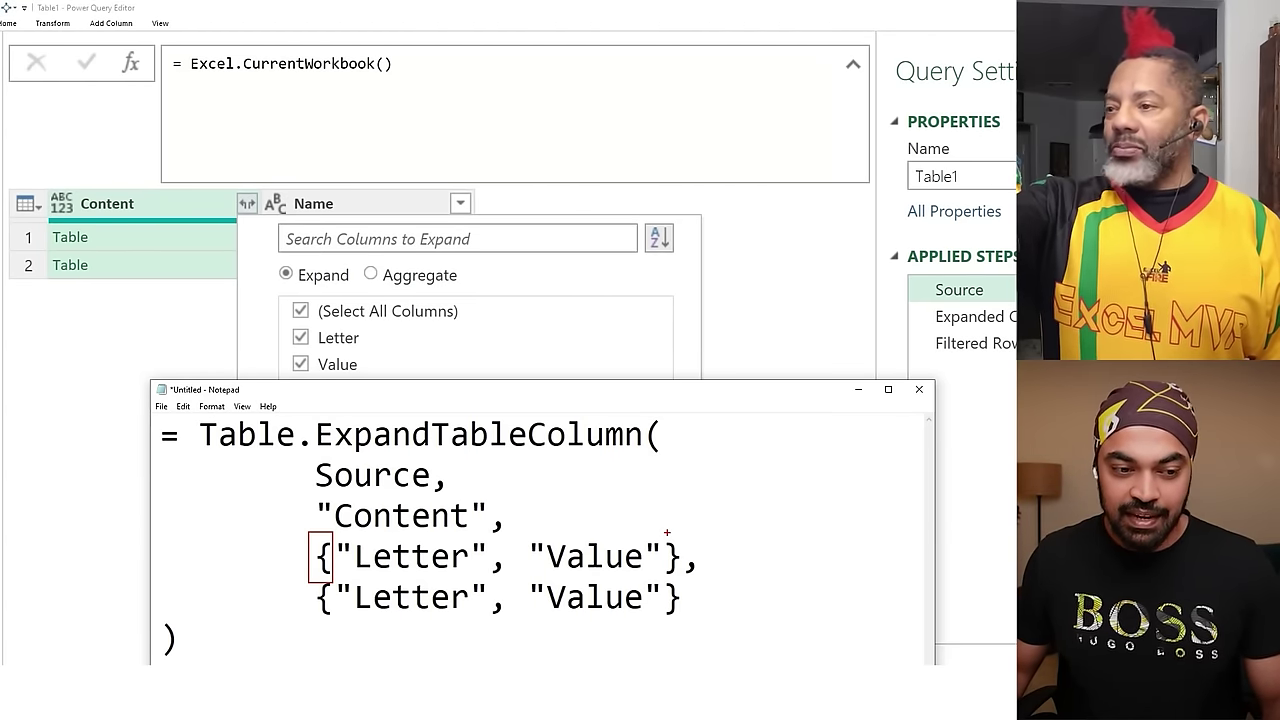
key(Escape)
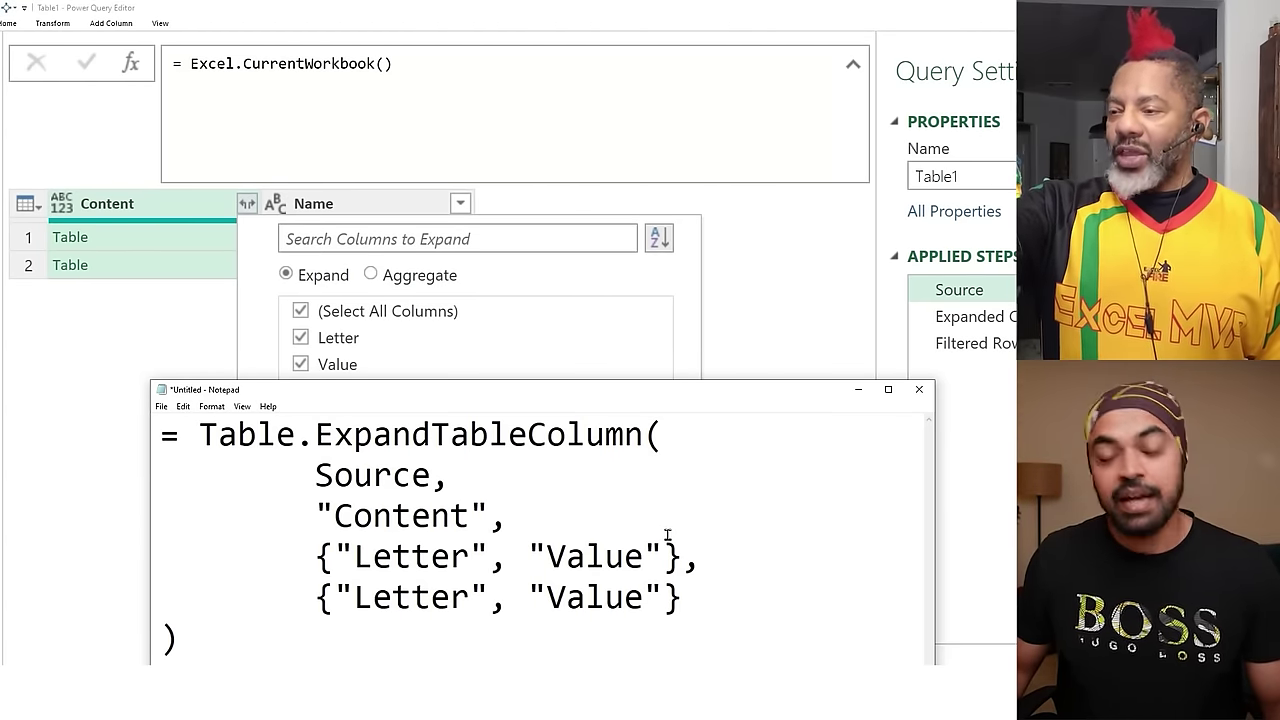
Mark the braces of the first list and the matching items of both {"Letter", "Value"} lists in Notepad, clearing the annotations.
key(ctrl+2)
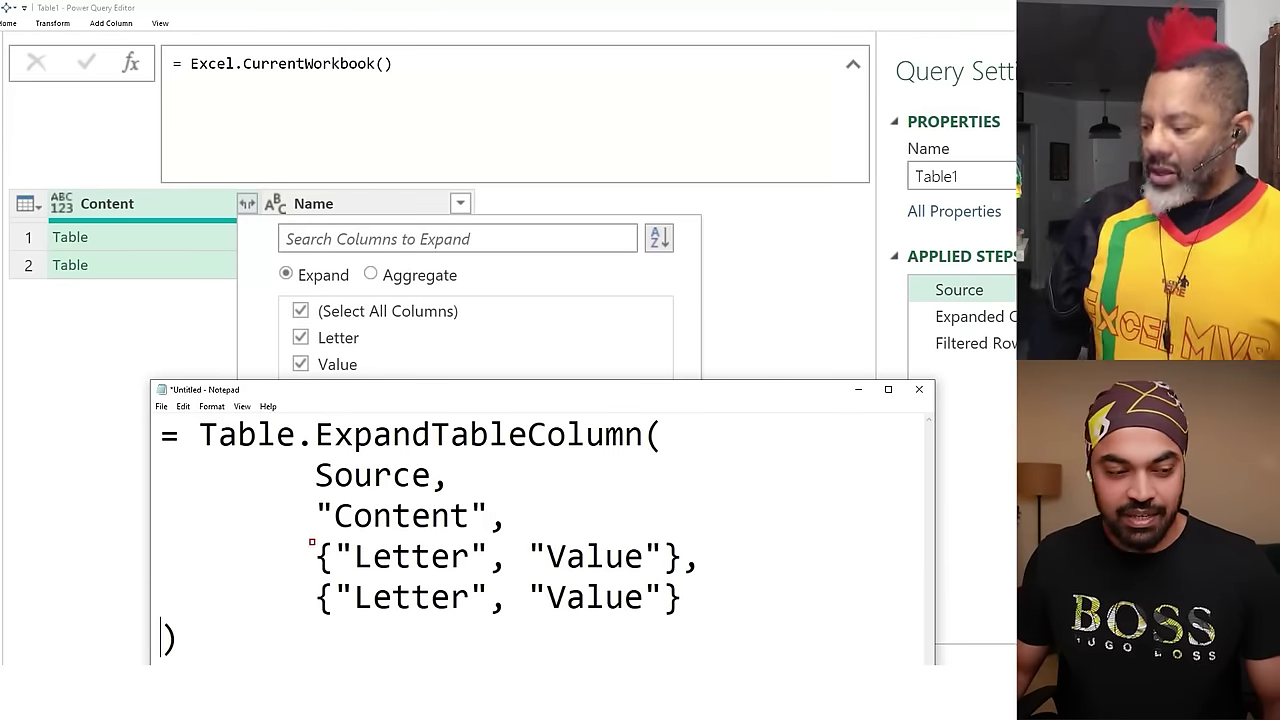
drag(309, 539, 334, 578)
drag(663, 537, 688, 581)
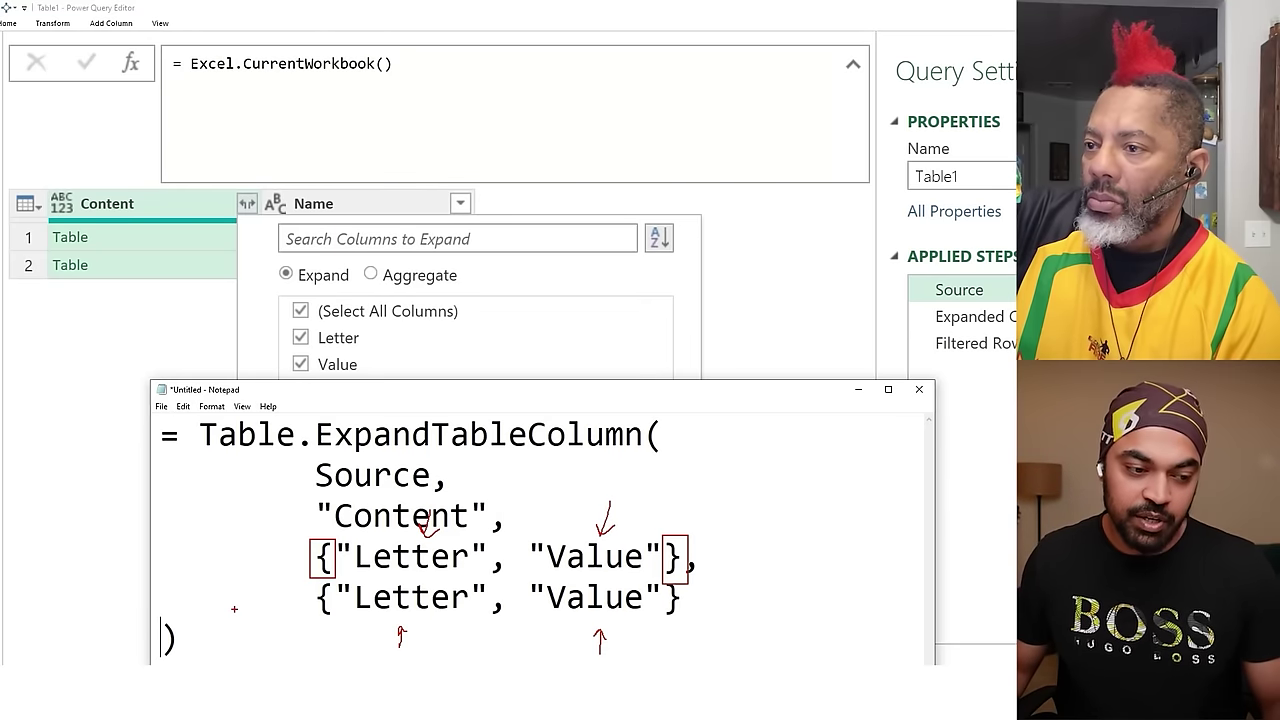
key(Escape)
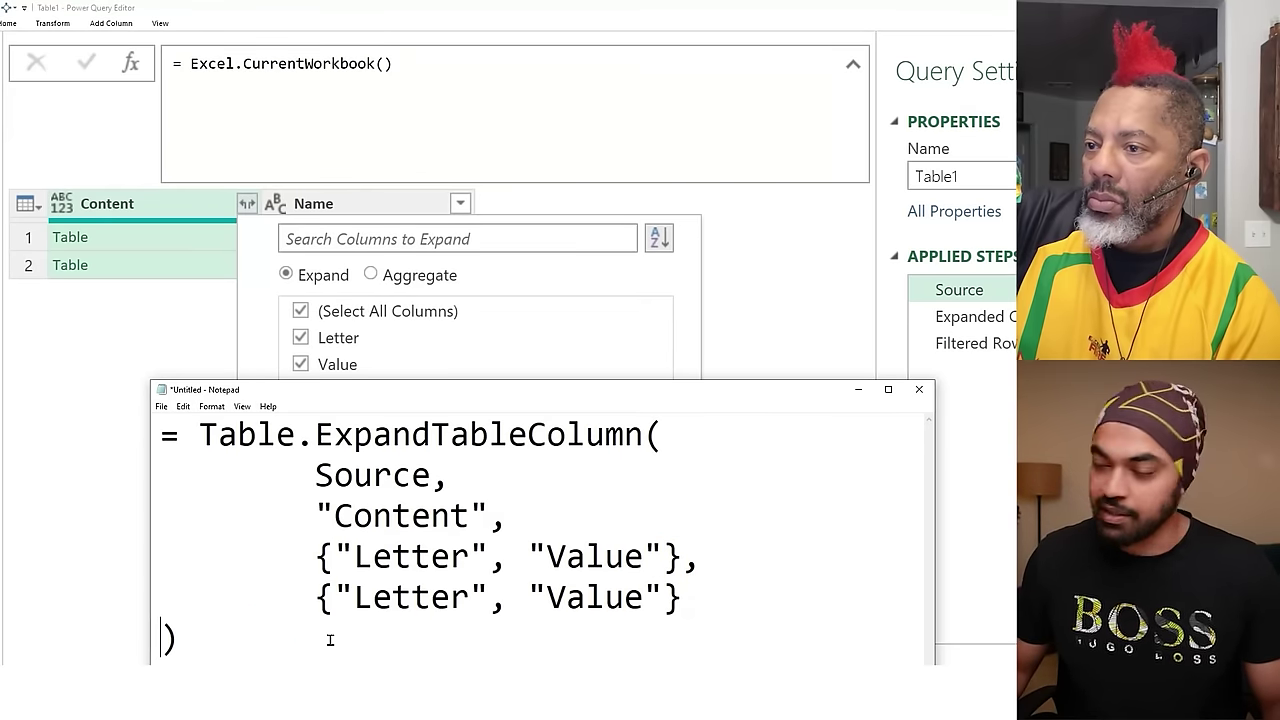
key(ctrl+2)
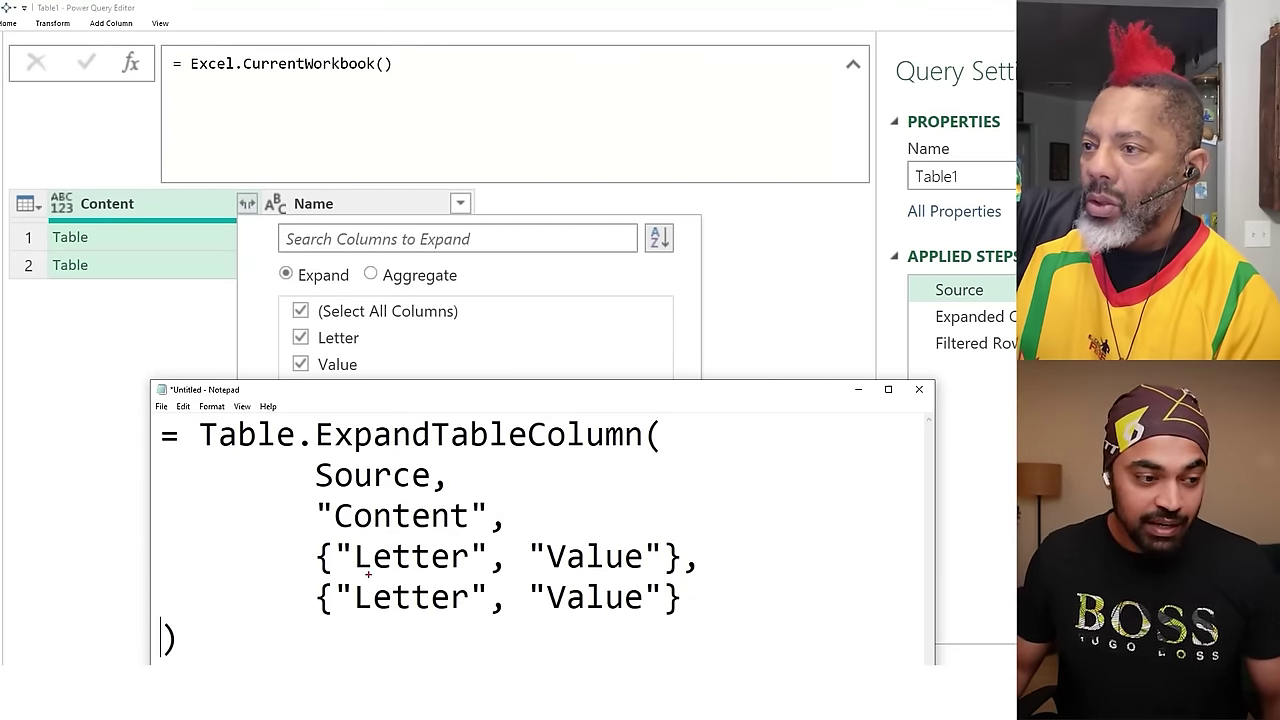
drag(368, 572, 548, 567)
drag(430, 626, 546, 624)
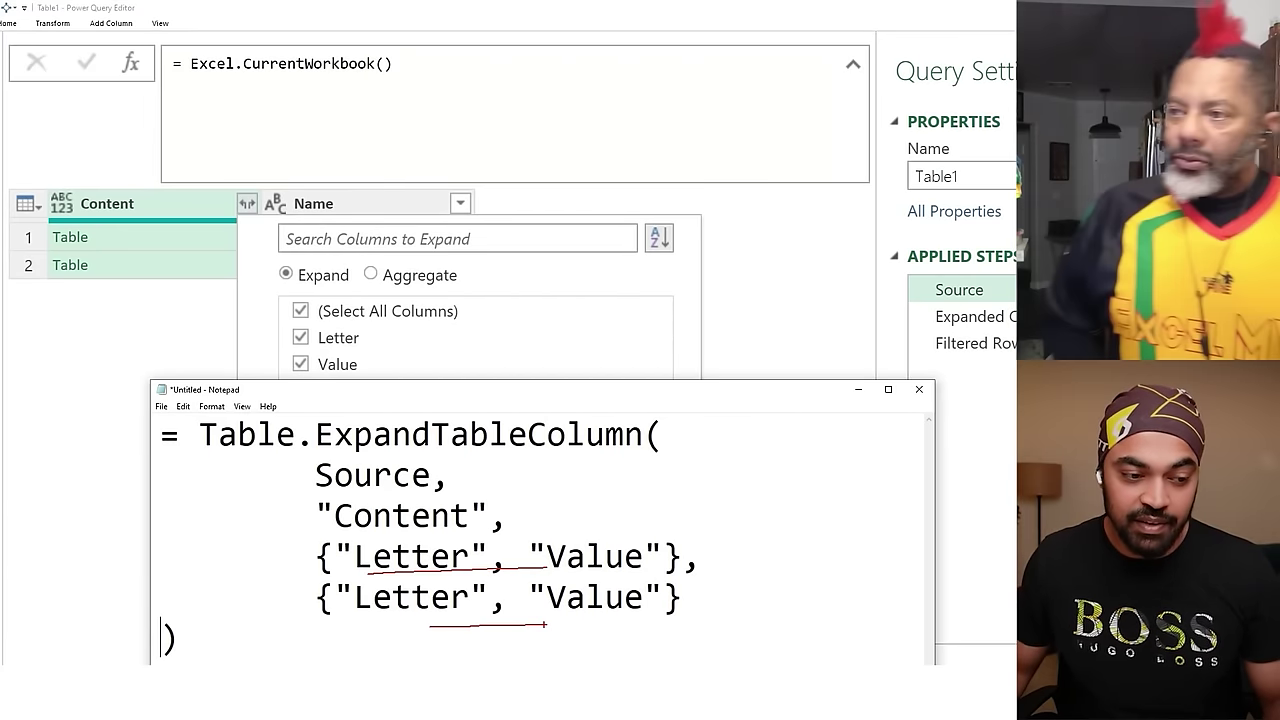
key(Escape)
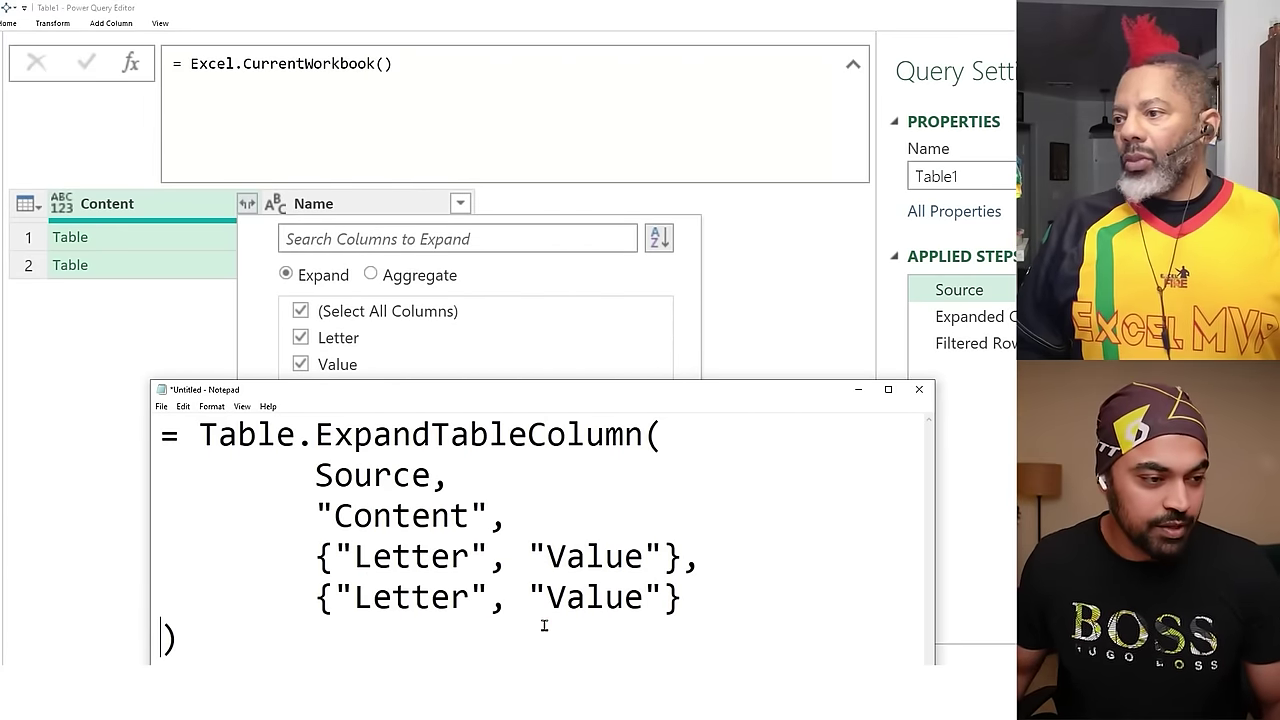
Put Notepad away, show the Expanded Content step and temporarily underline "Letter" and "Value" in the formula's first list.
click(858, 389)
key(Return)
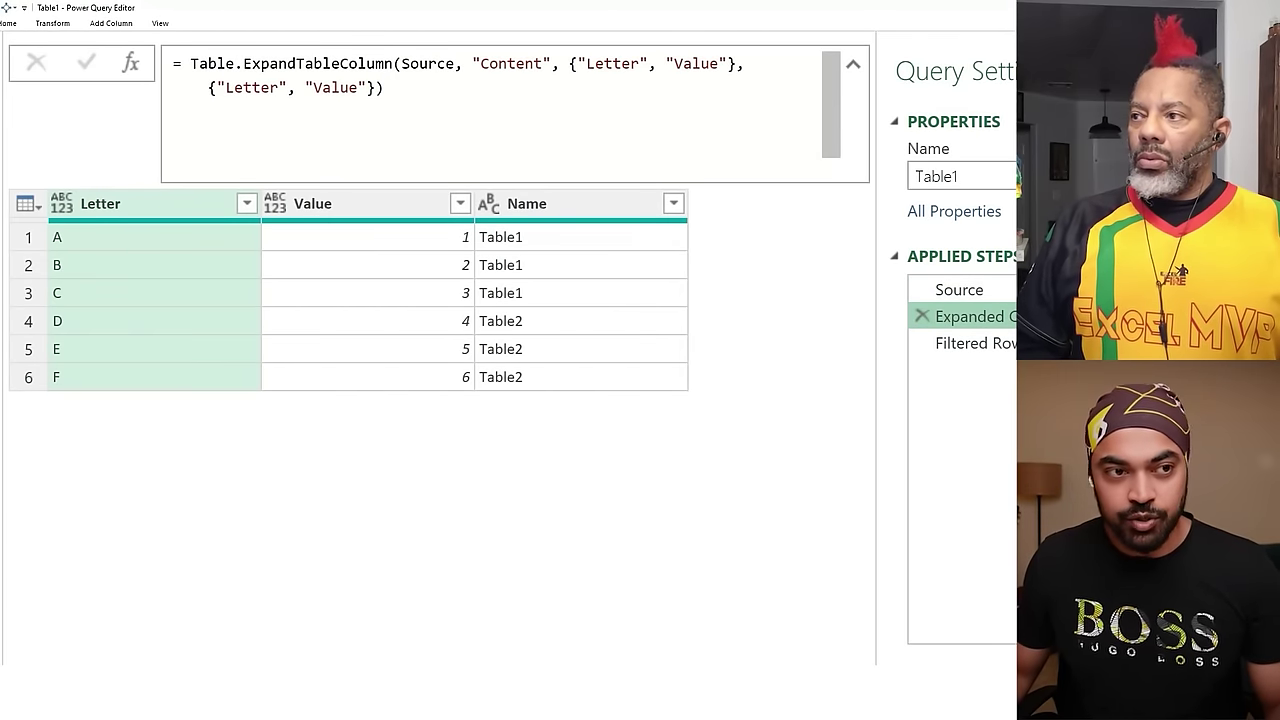
drag(666, 71, 734, 70)
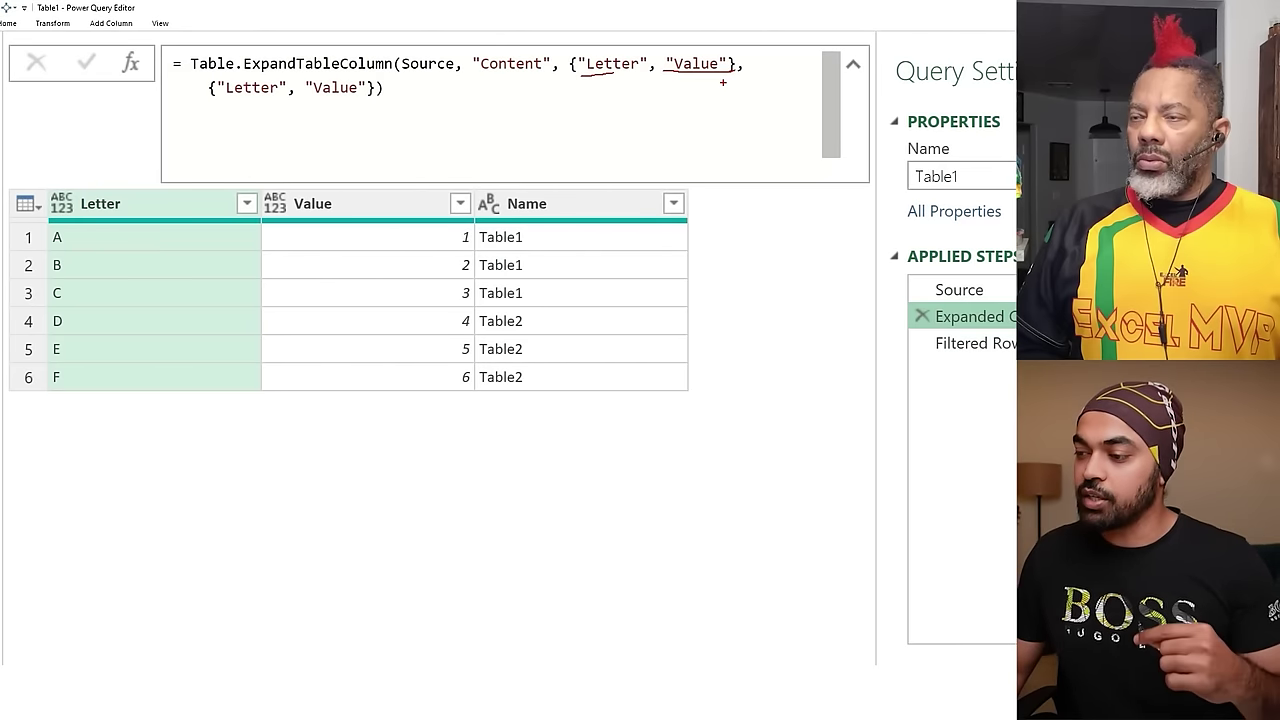
key(Escape)
Preview Table1's nested table at the Source step and temporarily box its Letter and Value columns.
click(982, 291)
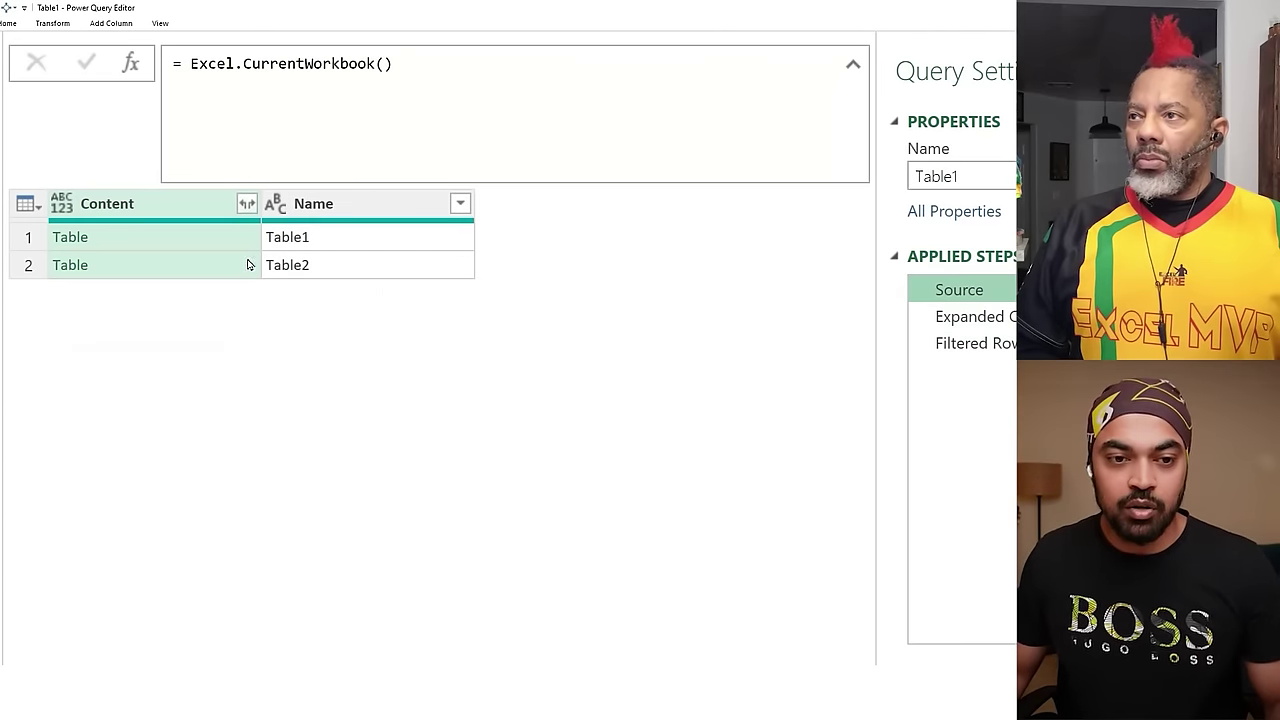
click(200, 240)
drag(3, 343, 183, 400)
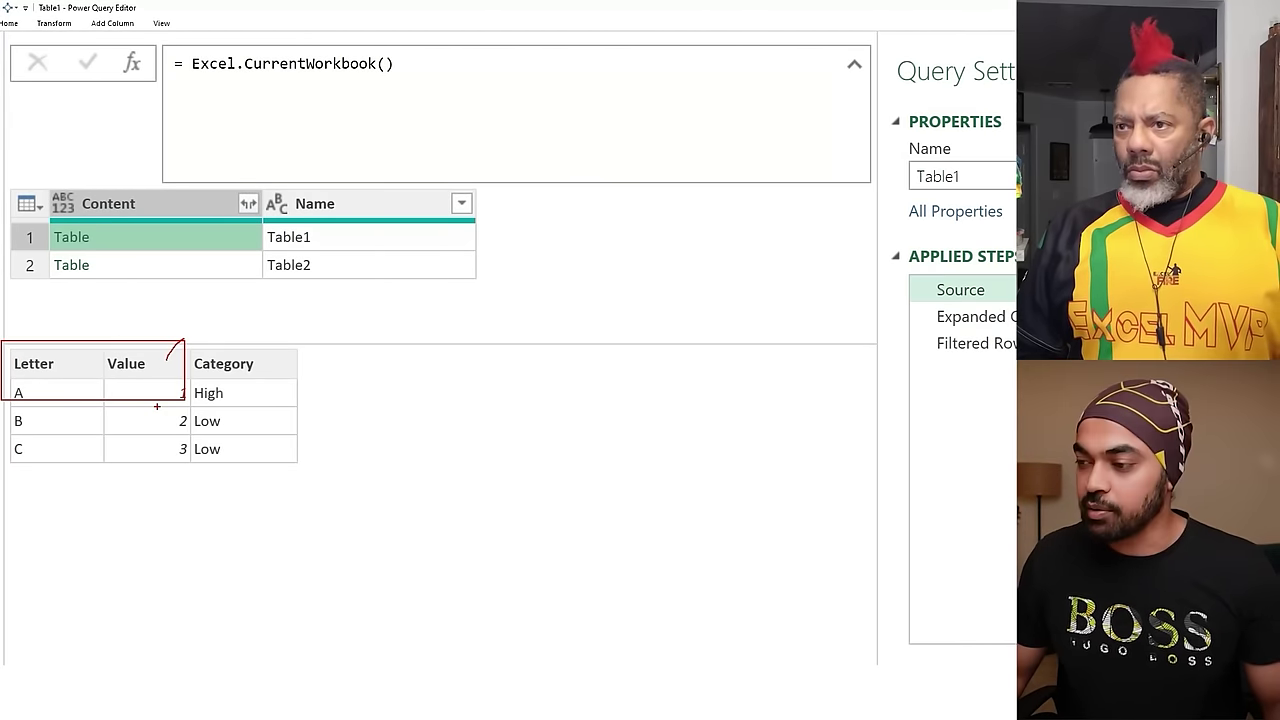
key(Escape)
Underline the second {"Letter", "Value"} list in the Expanded Content formula temporarily and rename its first item to "MyLetter".
click(945, 317)
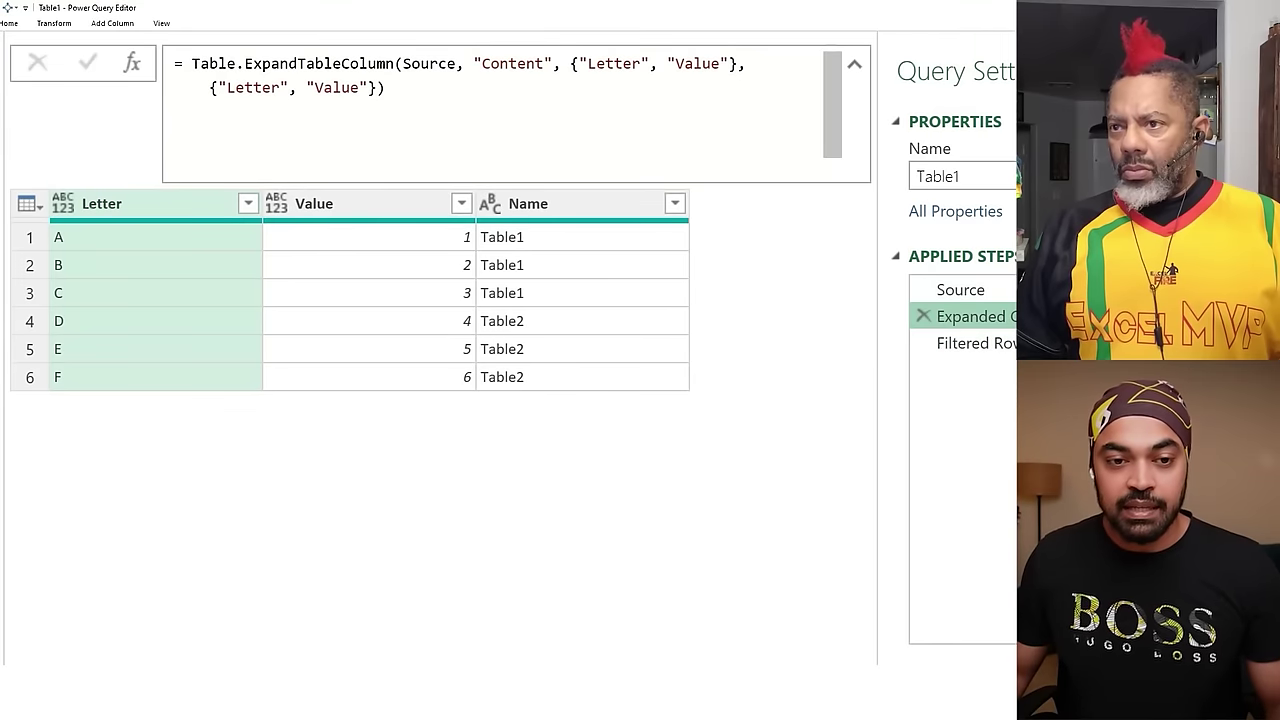
drag(208, 101, 385, 106)
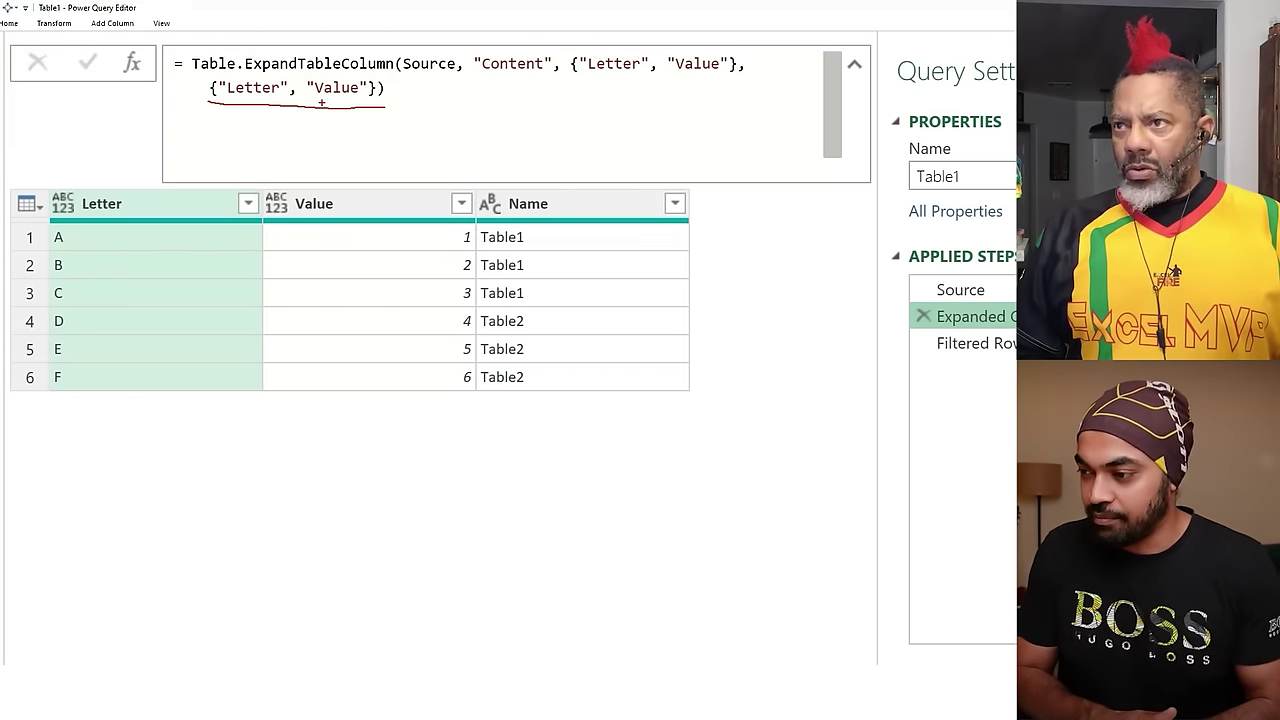
click(226, 88)
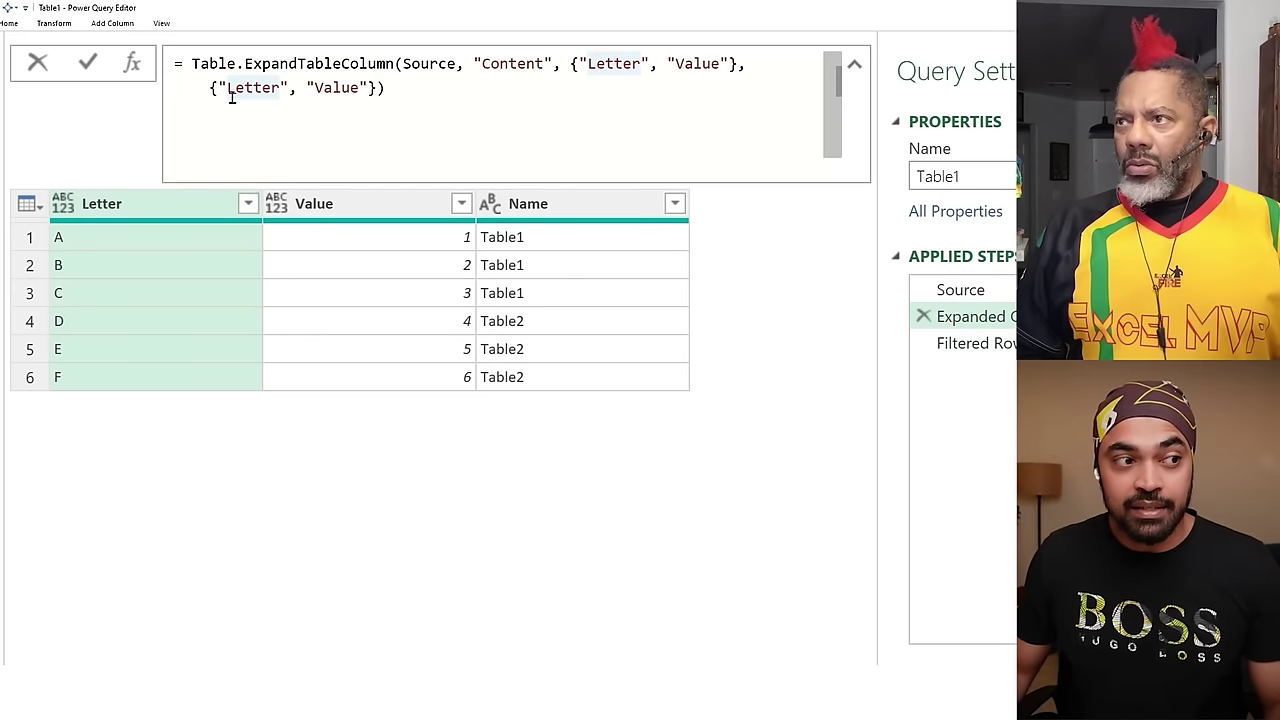
text(My)
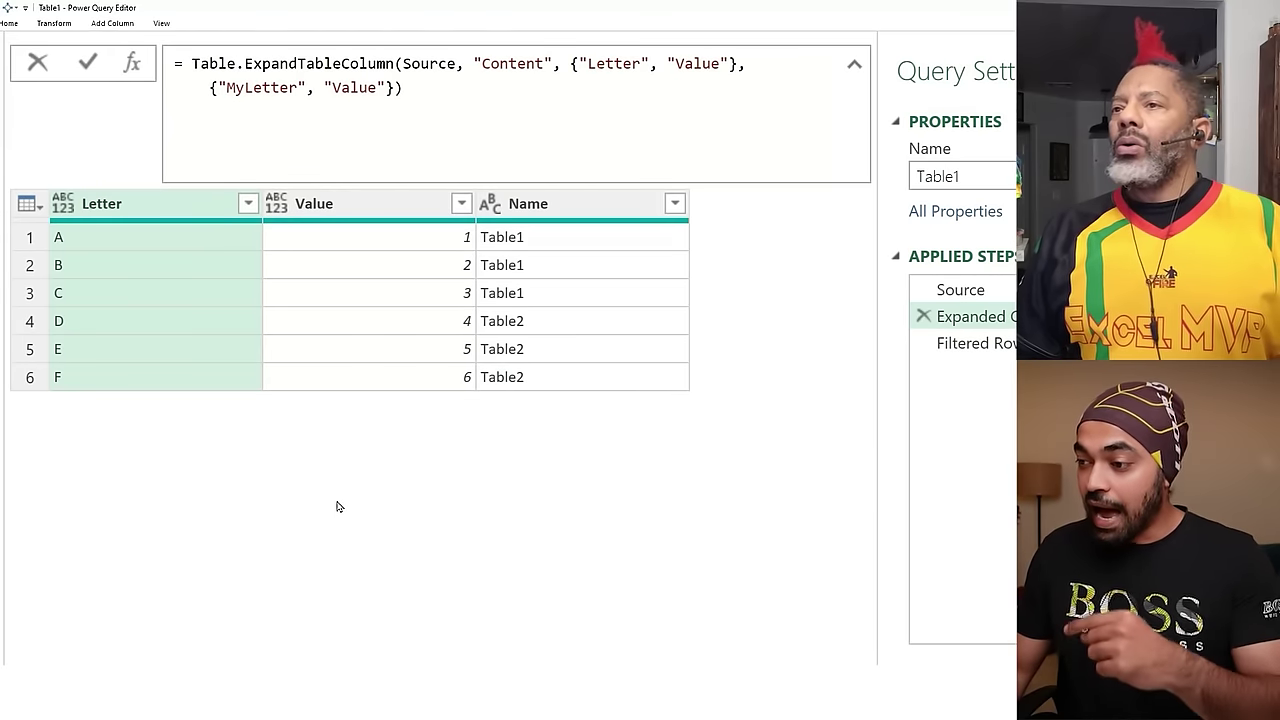
key(Return)
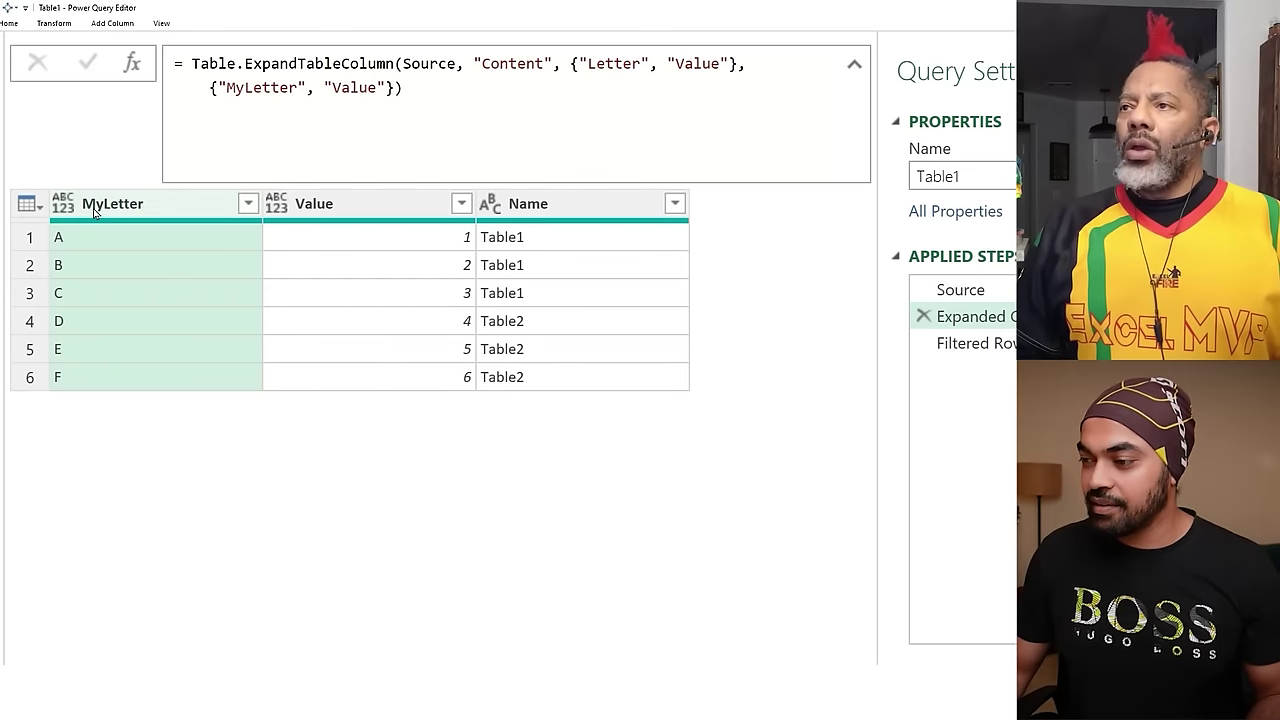
Remove the optional new-column-names list {"MyLetter", "Value"} from the Table.ExpandTableColumn formula of the Expanded Content step.
drag(208, 88, 396, 88)
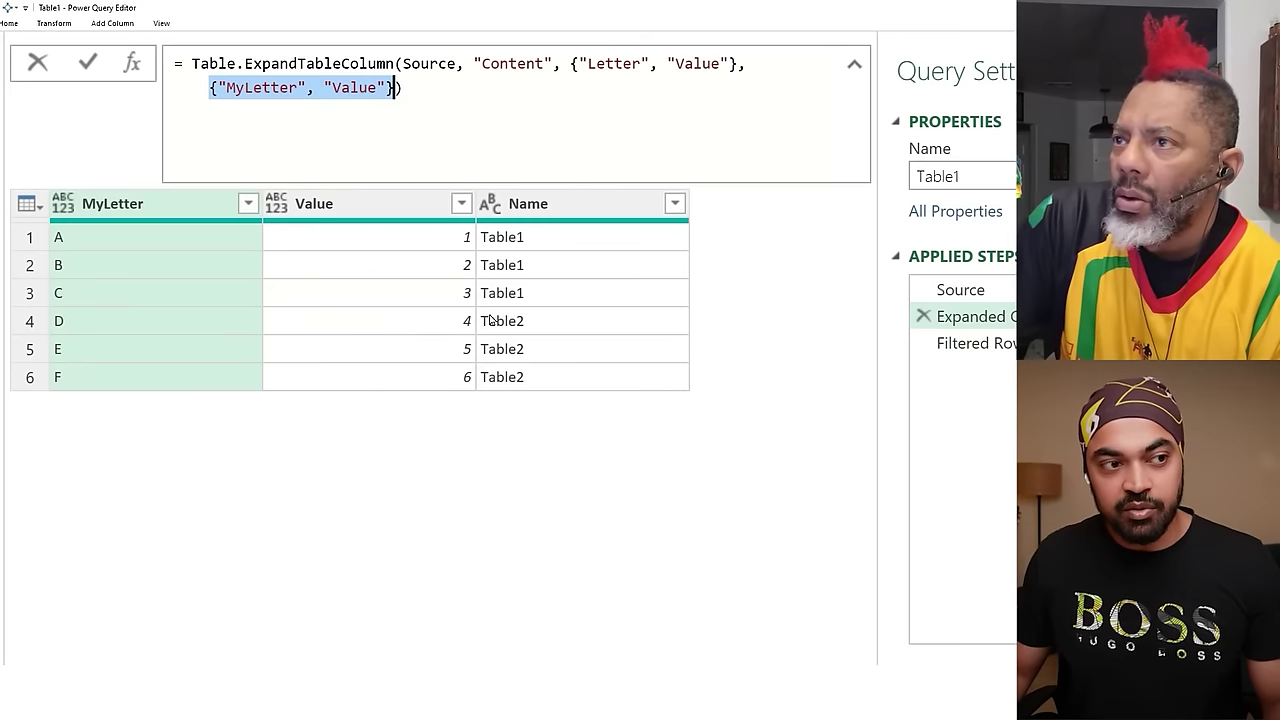
key(BackSpace)
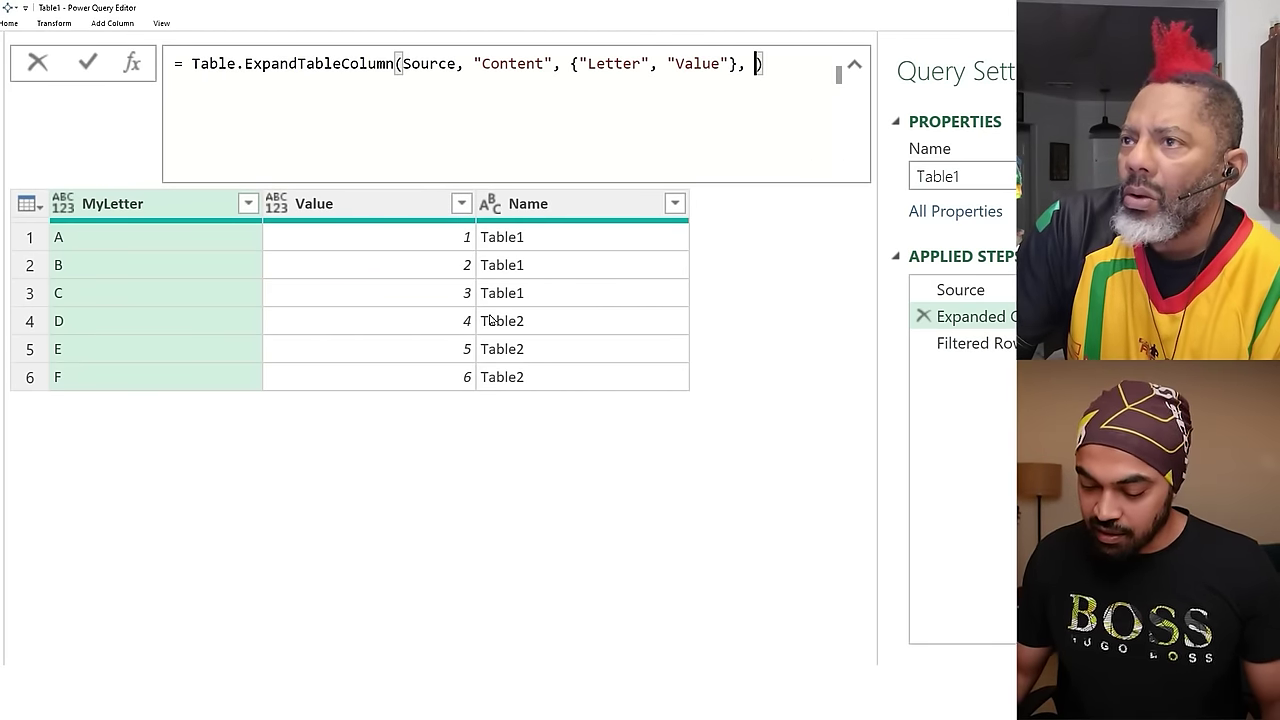
key(BackSpace)
key(BackSpace)
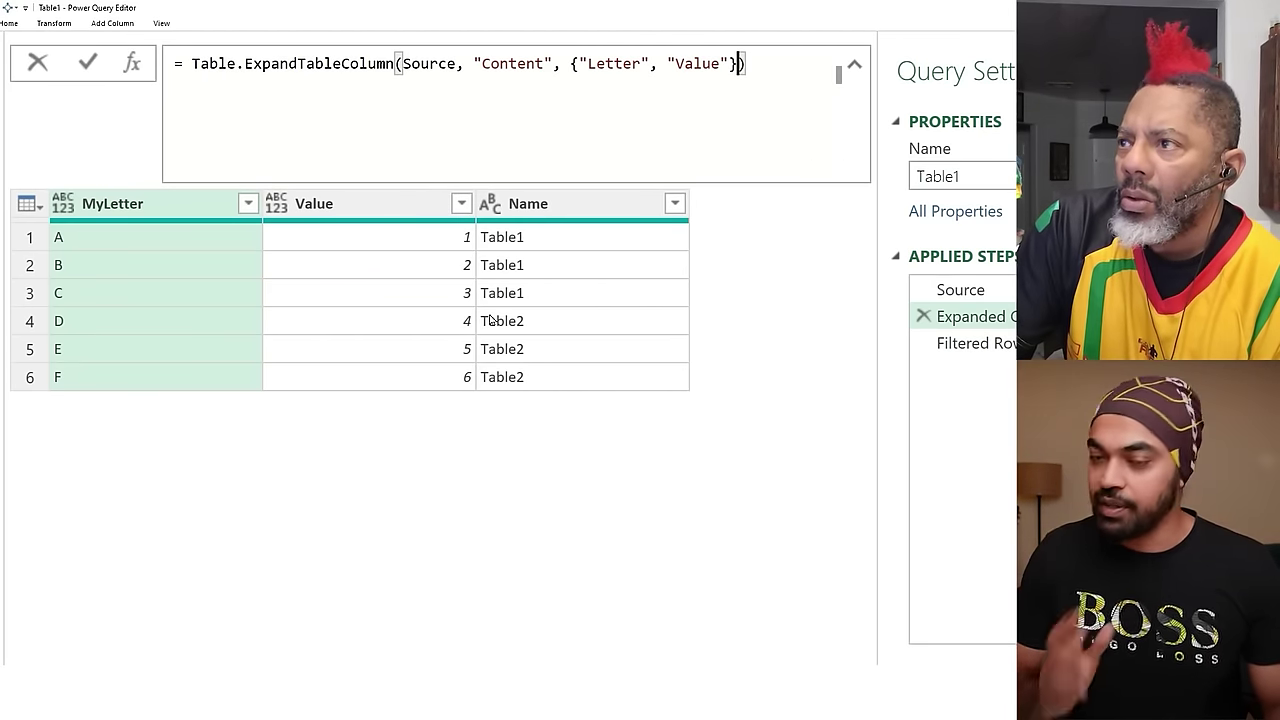
key(Return)
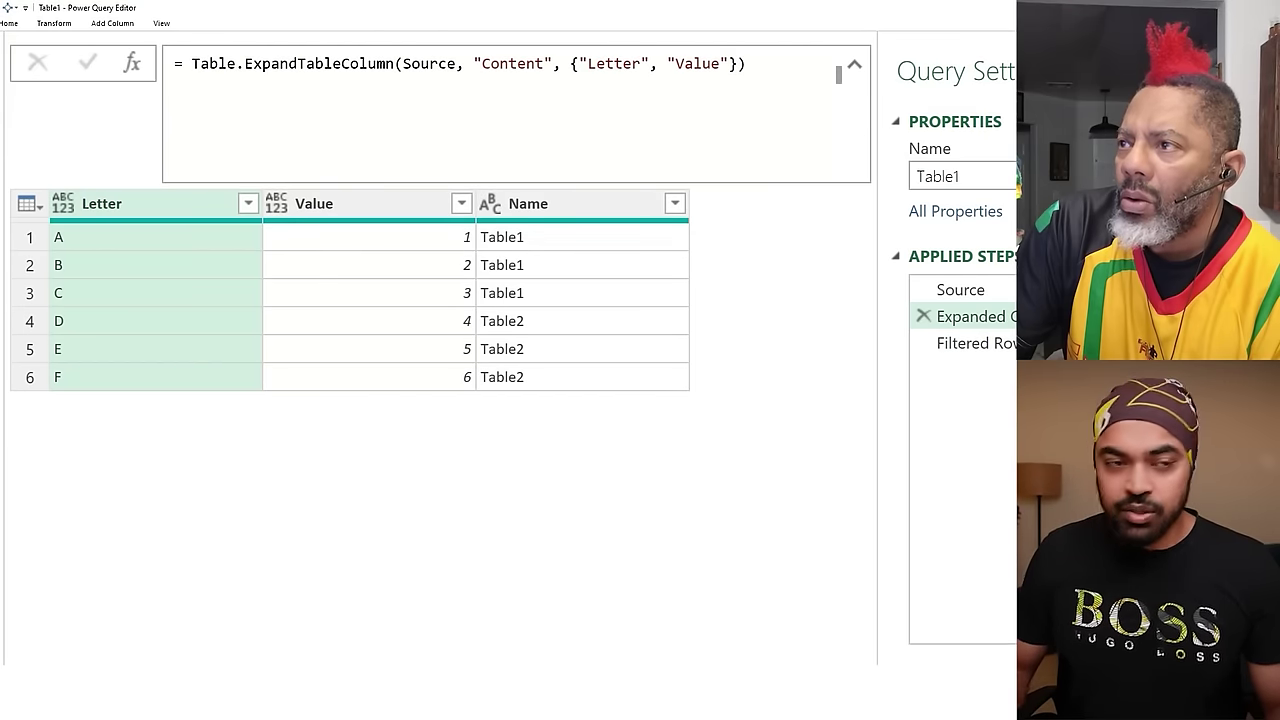
Switch to Notepad and remove the second {"Letter", "Value"} list from the formula, closing it with a parenthesis on its own line.
key(alt+Tab)
click(228, 585)
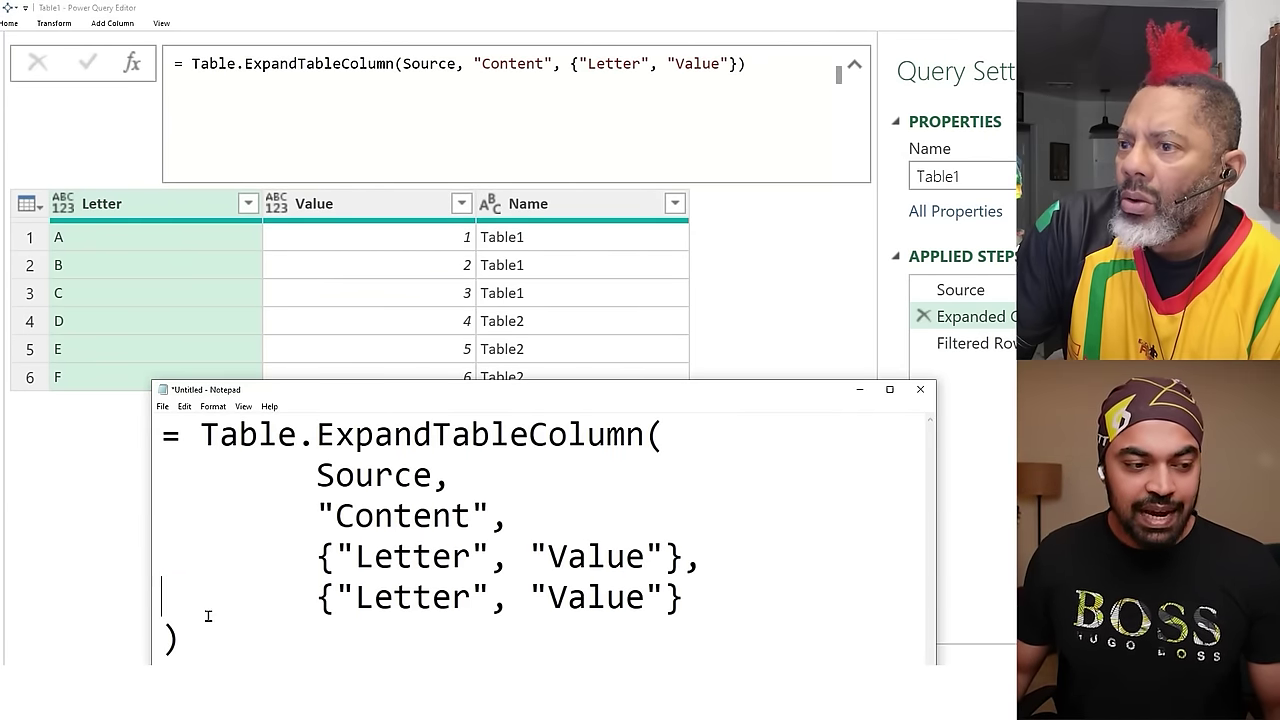
key(ctrl+shift+End)
key(BackSpace)
key(BackSpace)
key(BackSpace)
key(BackSpace)
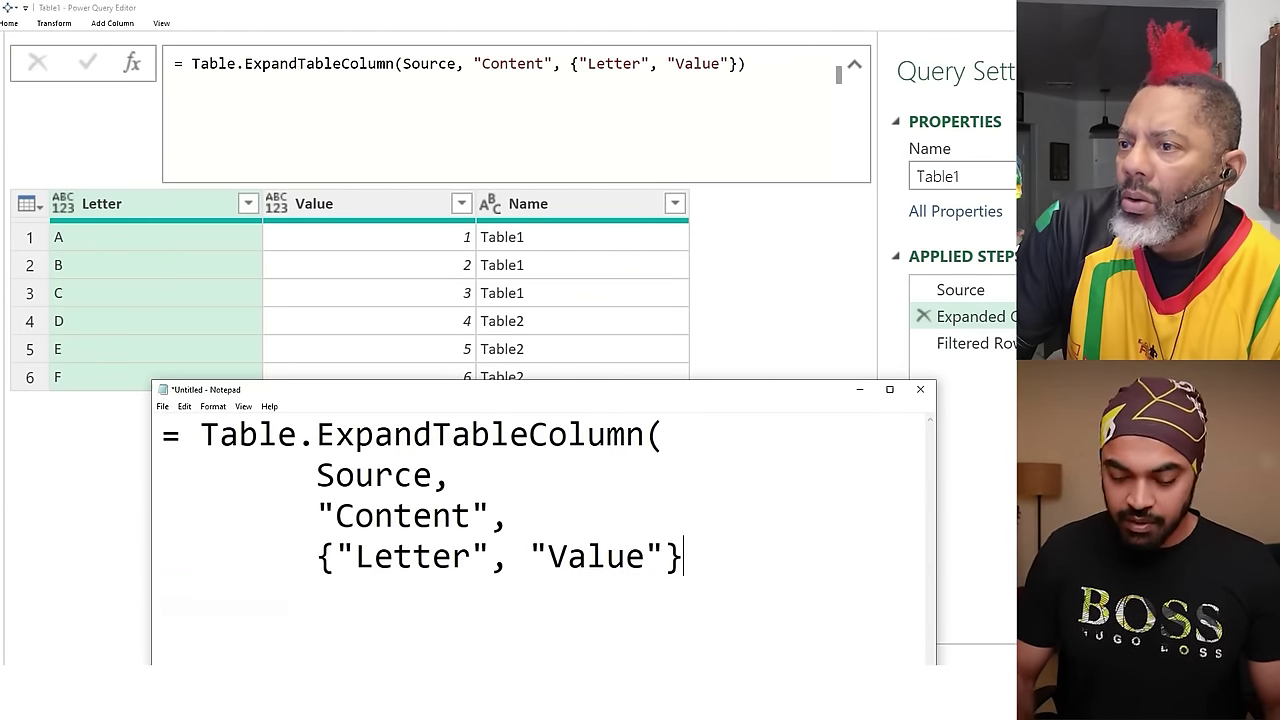
key(Return)
text())
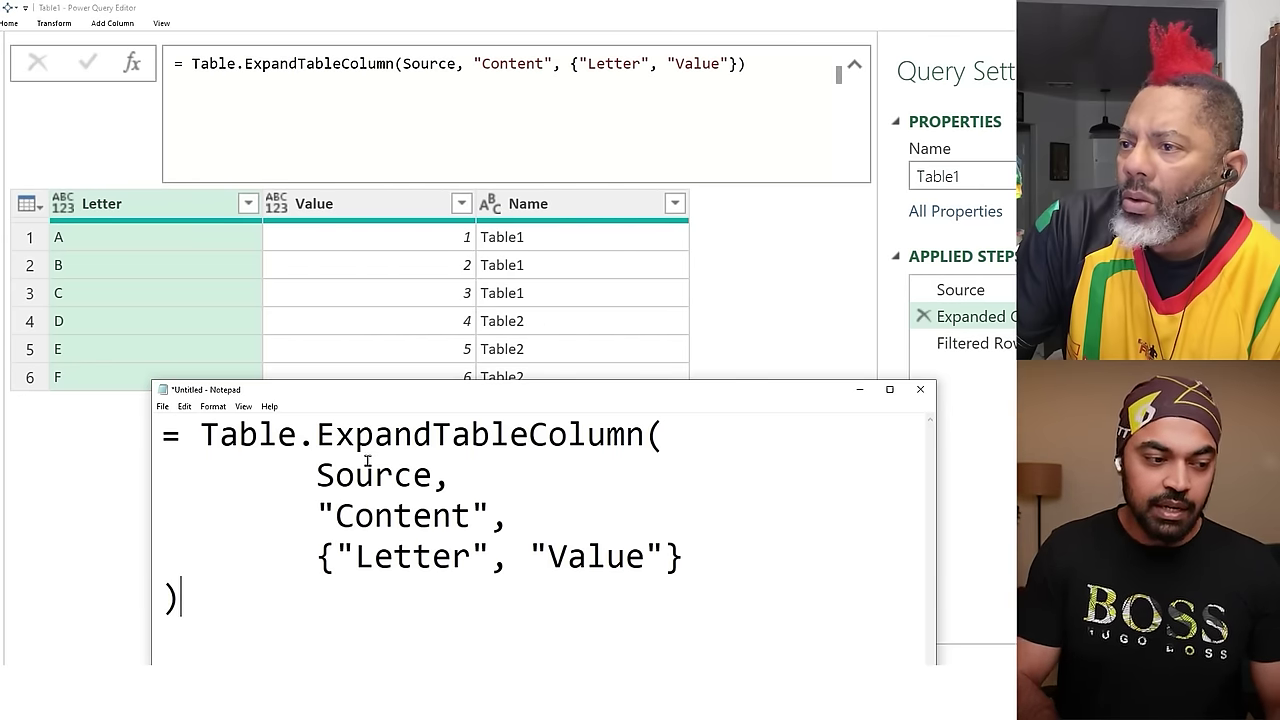
Mark the Source, "Content" and {"Letter", "Value"} arguments in Notepad, including arrows at both list items, and clear the annotations.
mouse_move(305, 455)
mouse_down()
mouse_move(454, 490)
mouse_move(524, 430)
mouse_move(893, 303)
mouse_up()
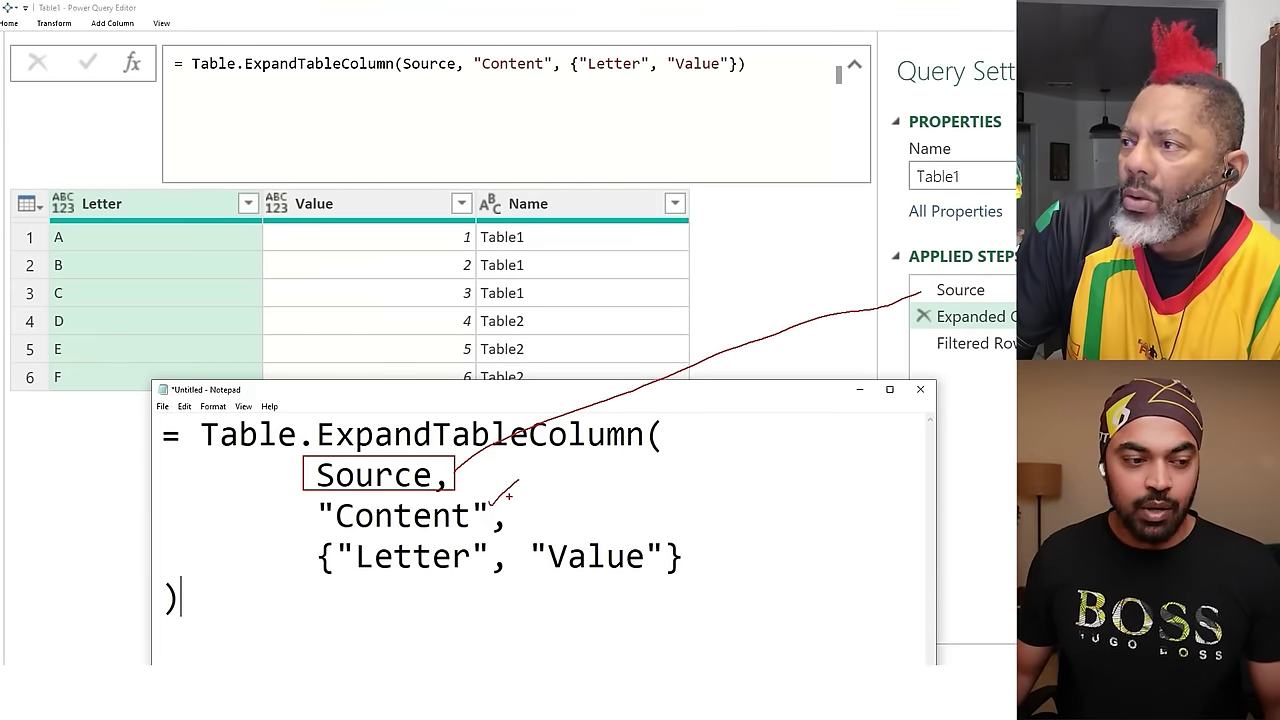
drag(307, 533, 709, 580)
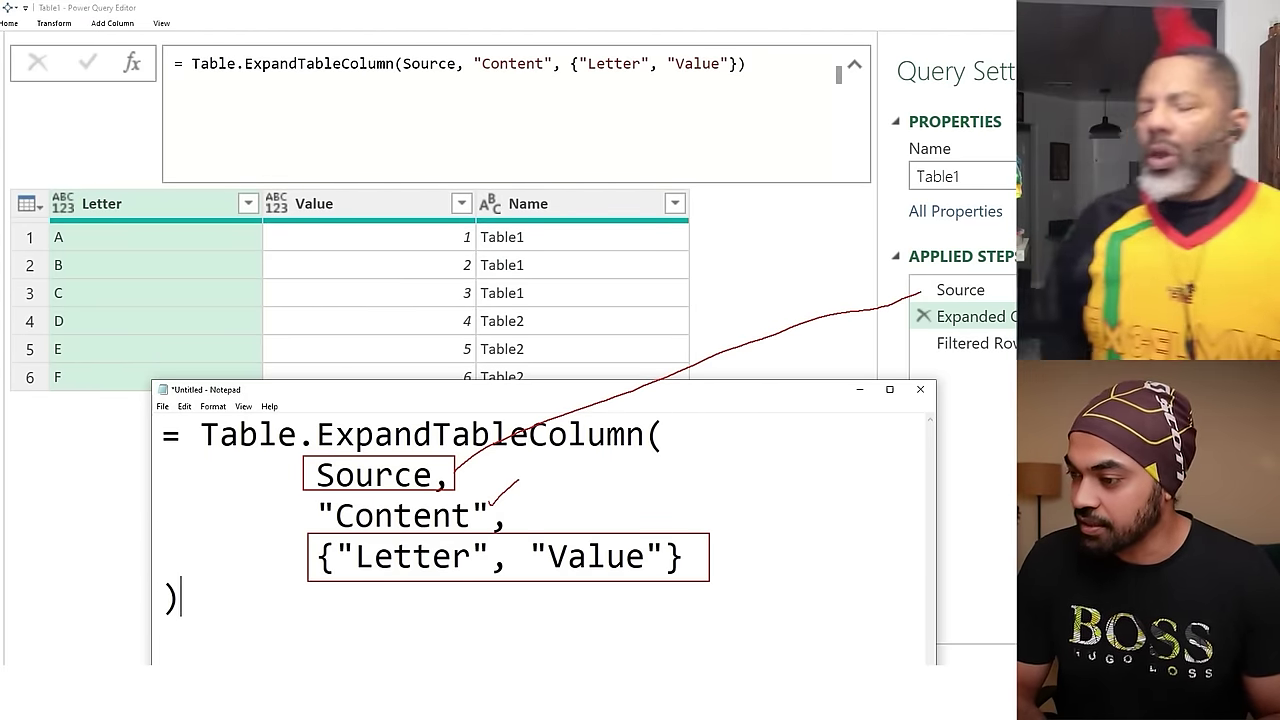
key(Escape)
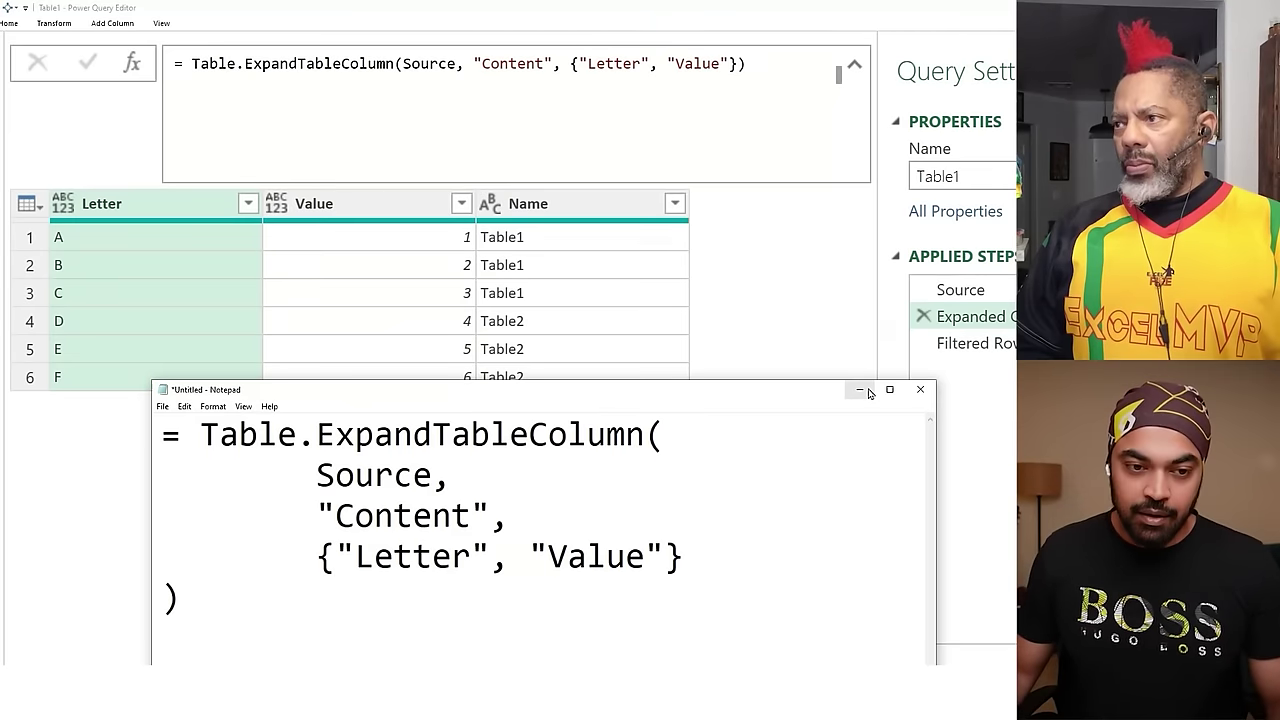
drag(434, 630, 433, 588)
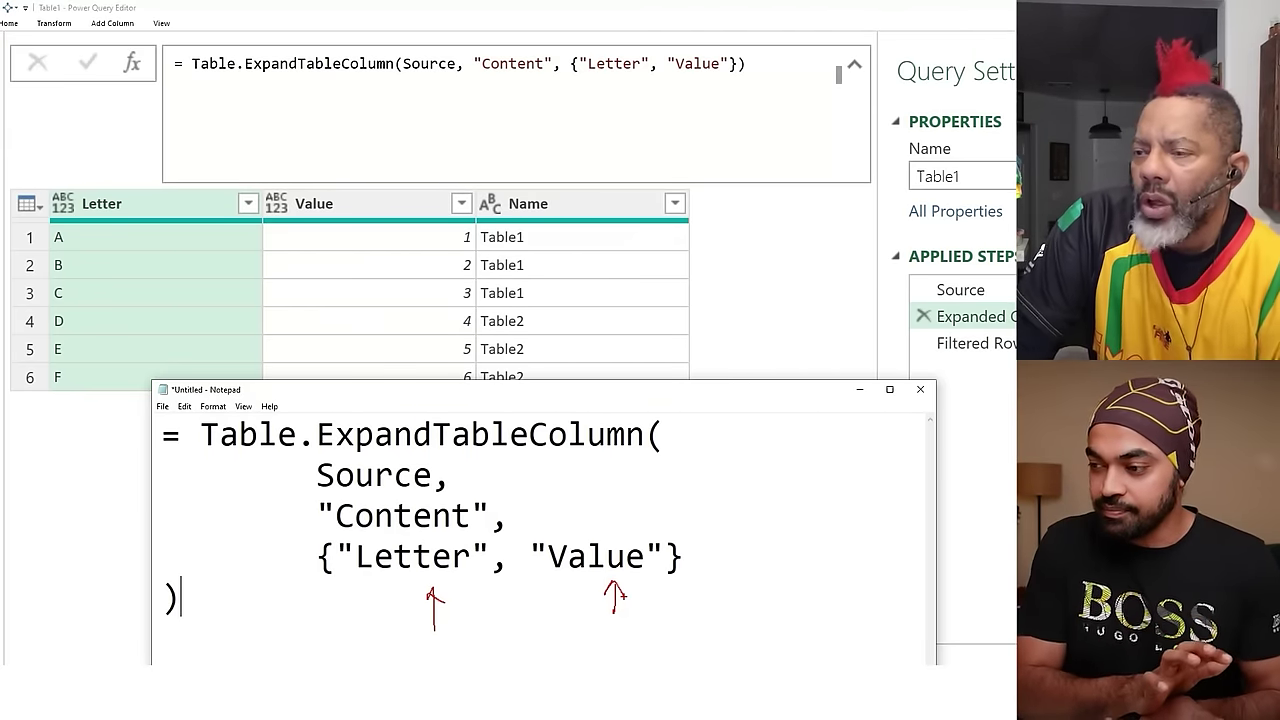
key(Escape)
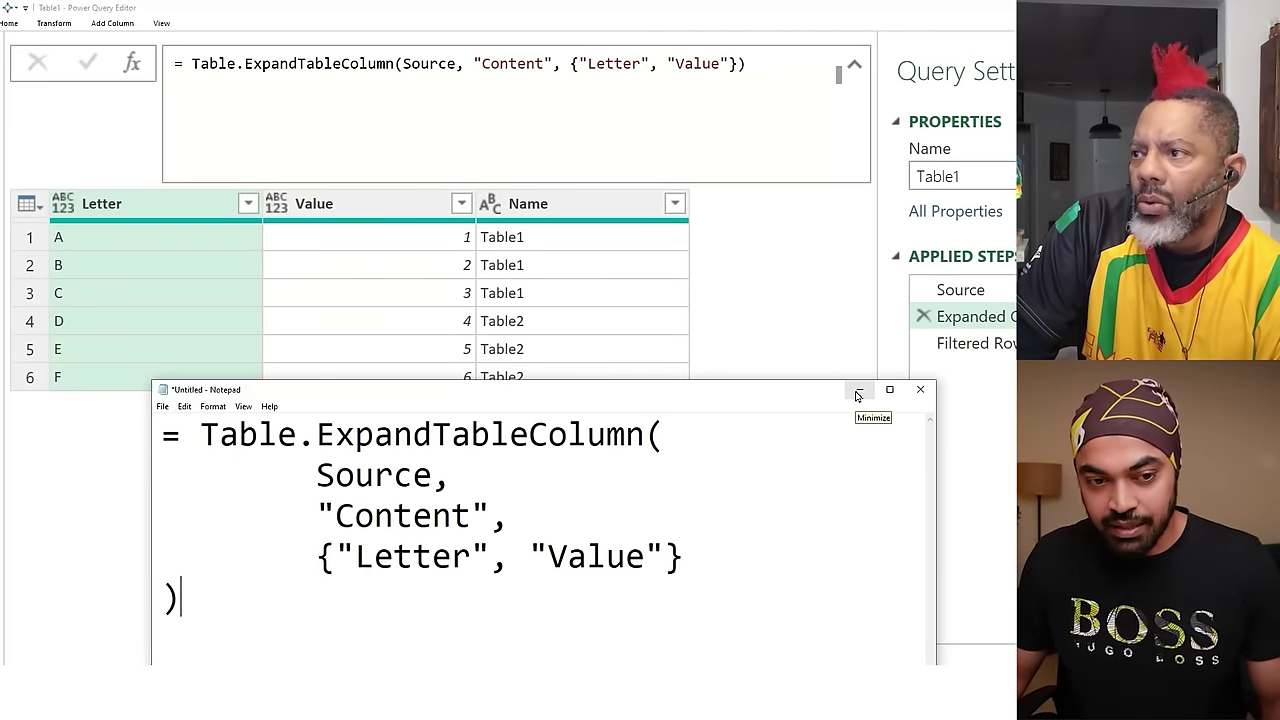
Put Notepad away, show the Source step and temporarily sketch a four-item list in curly braces linked to the Content column.
click(857, 392)
click(1005, 289)
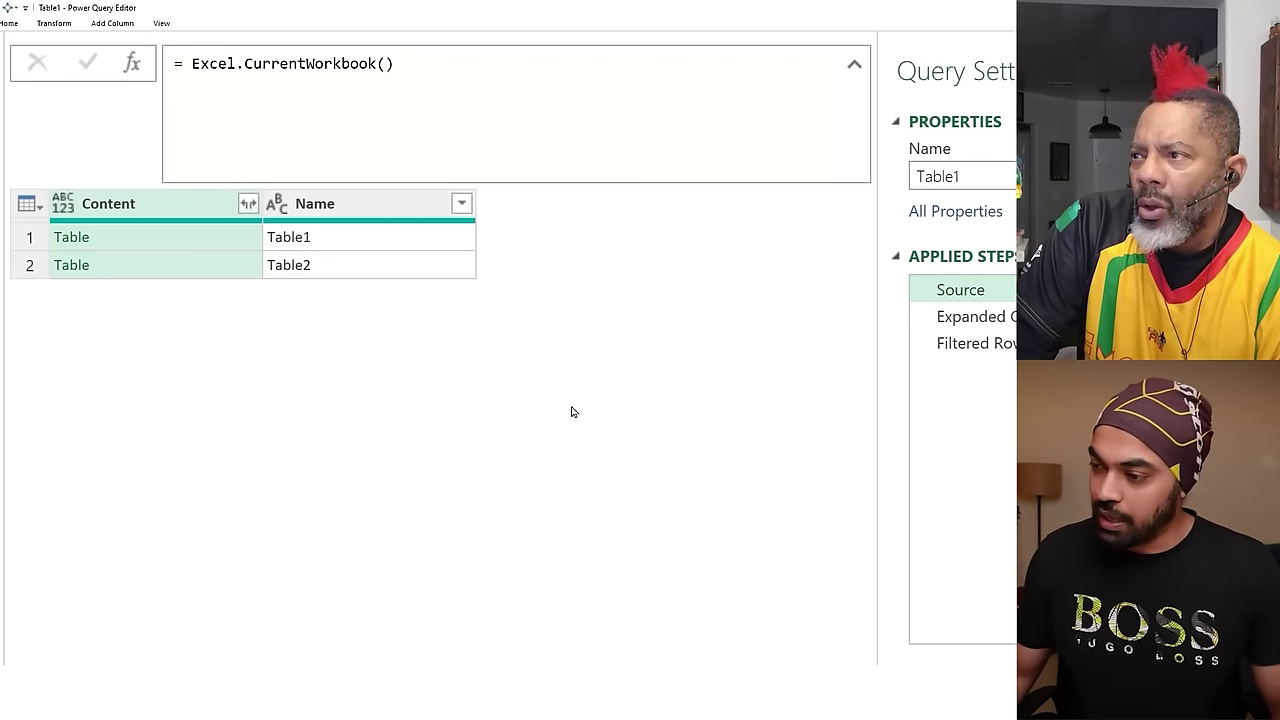
drag(266, 372, 272, 412)
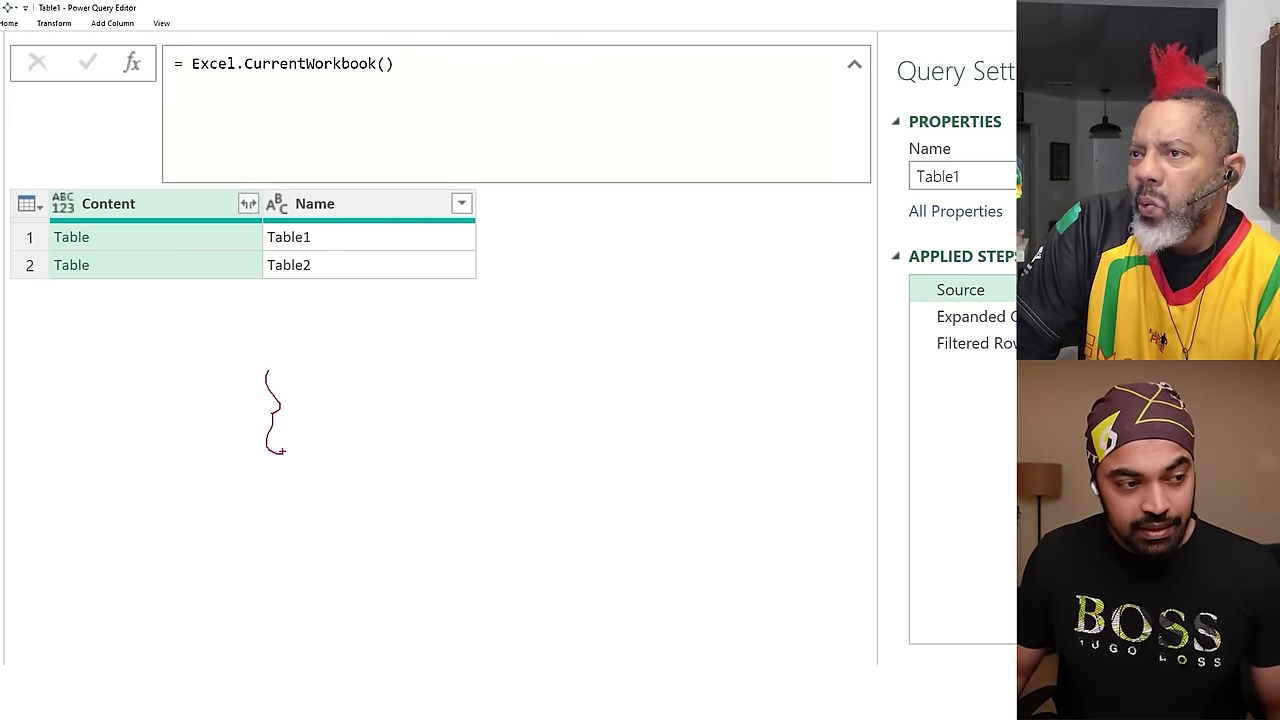
drag(677, 371, 653, 436)
drag(318, 434, 393, 433)
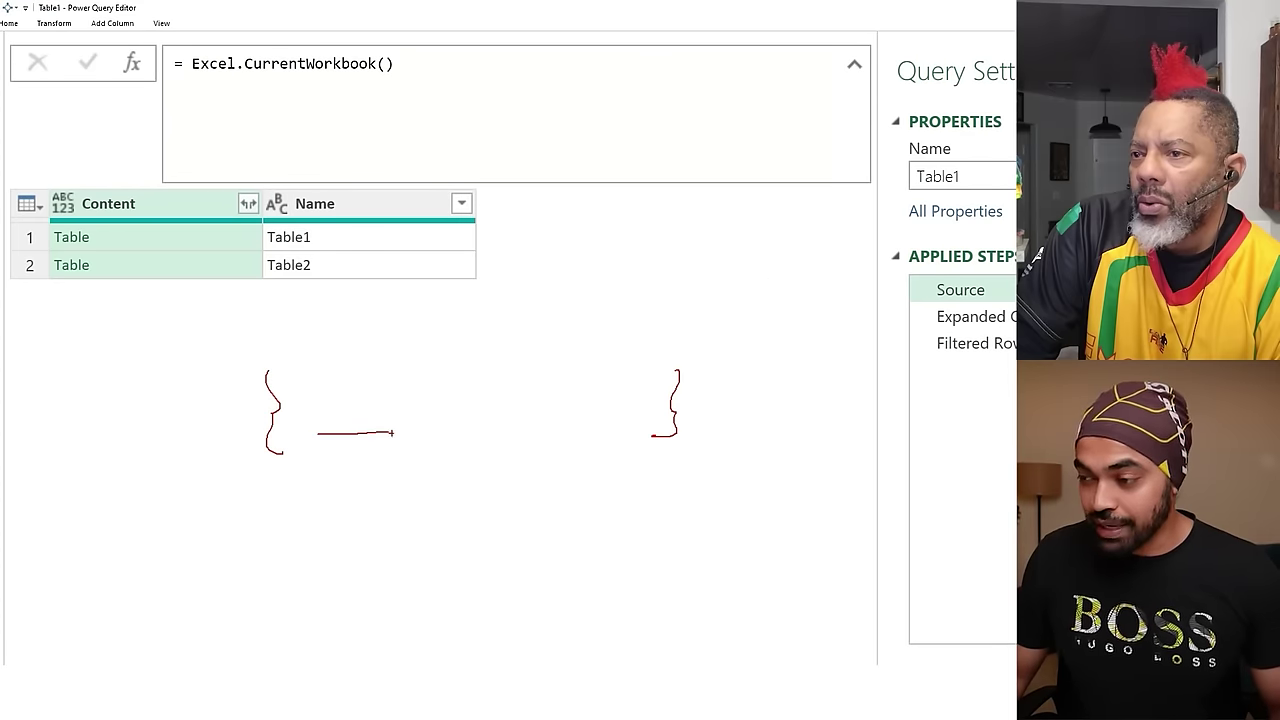
drag(526, 424, 583, 422)
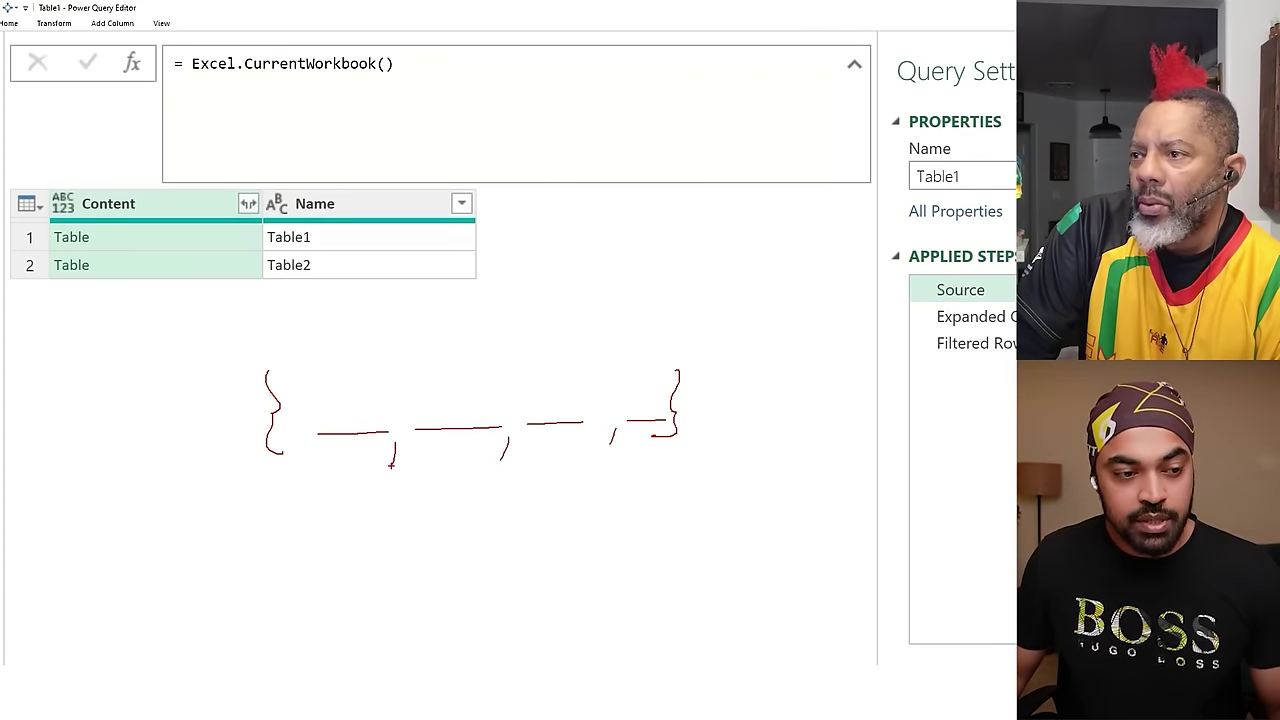
drag(326, 377, 159, 291)
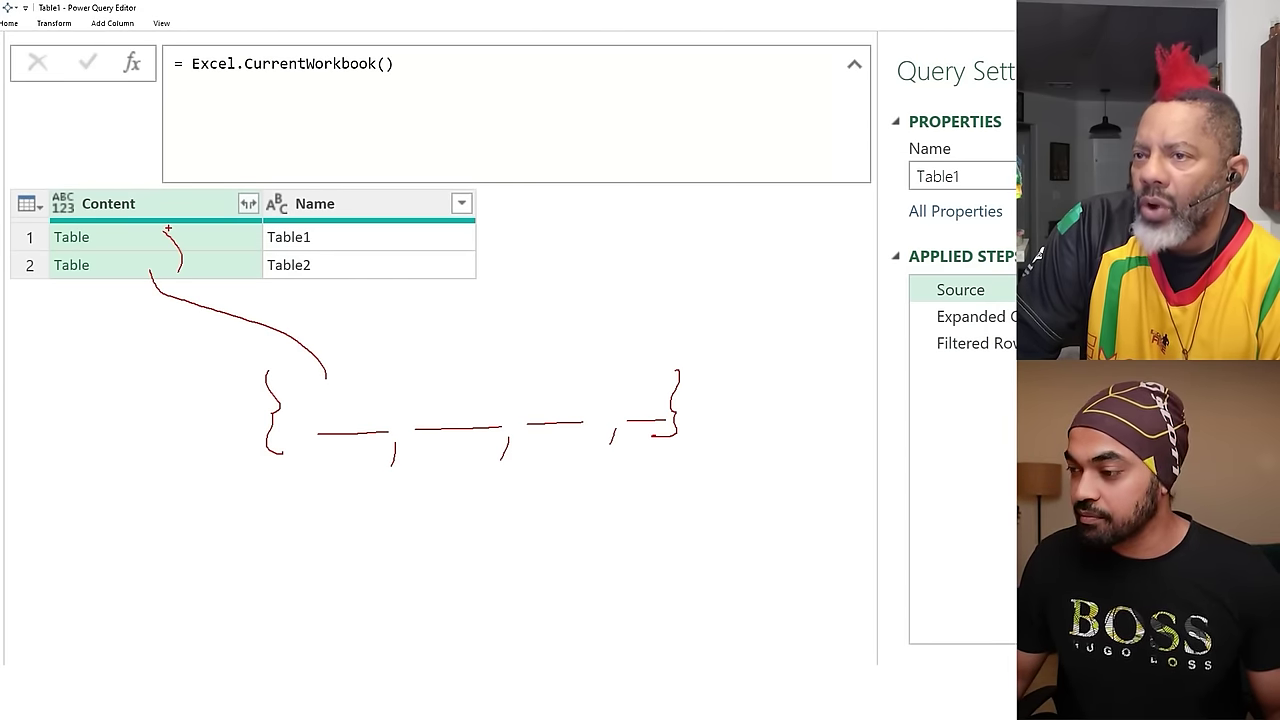
key(Escape)
Temporarily box the two Table values in the Content column and mark them as tables.
key(ctrl+2)
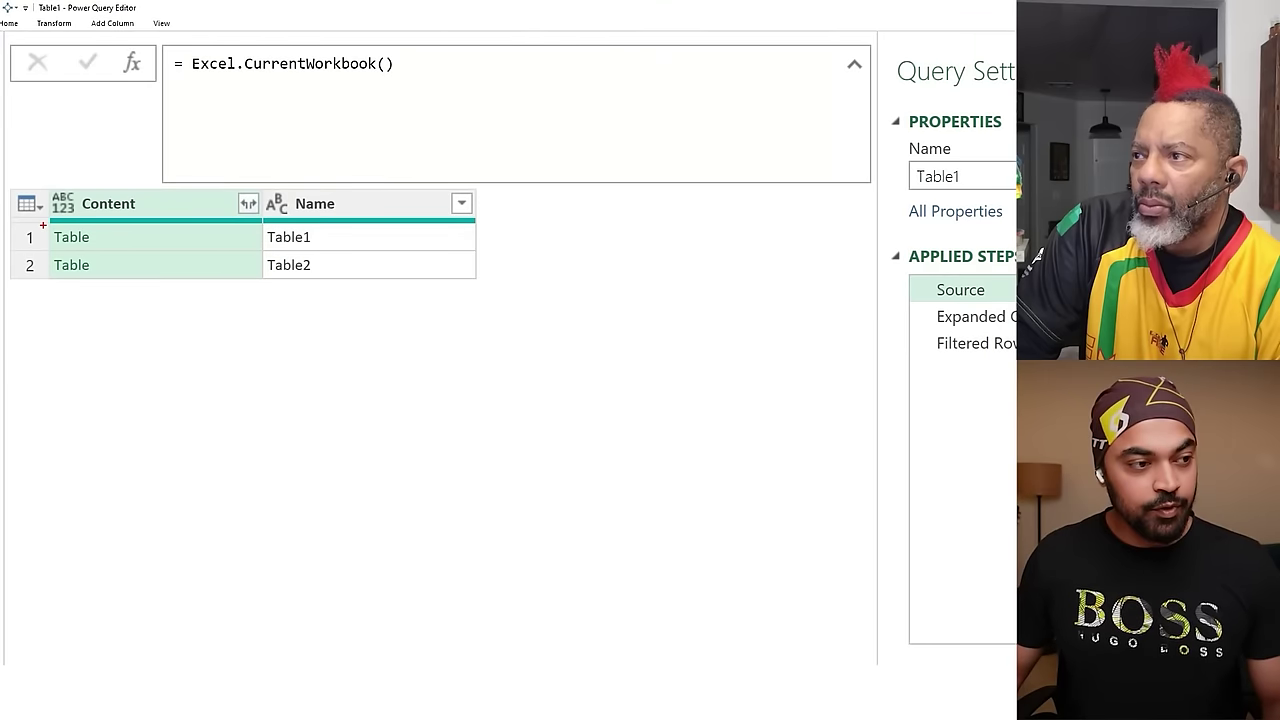
mouse_move(42, 227)
mouse_down()
mouse_move(99, 276)
mouse_move(135, 250)
mouse_up()
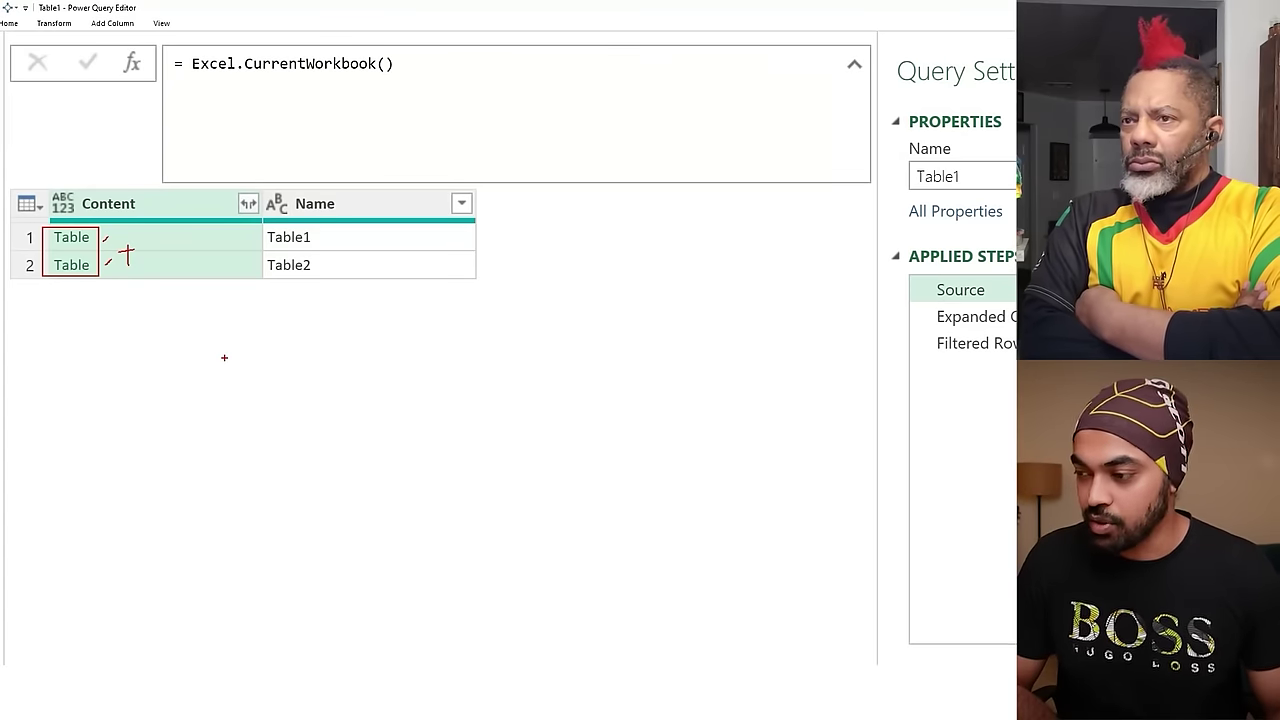
key(Escape)
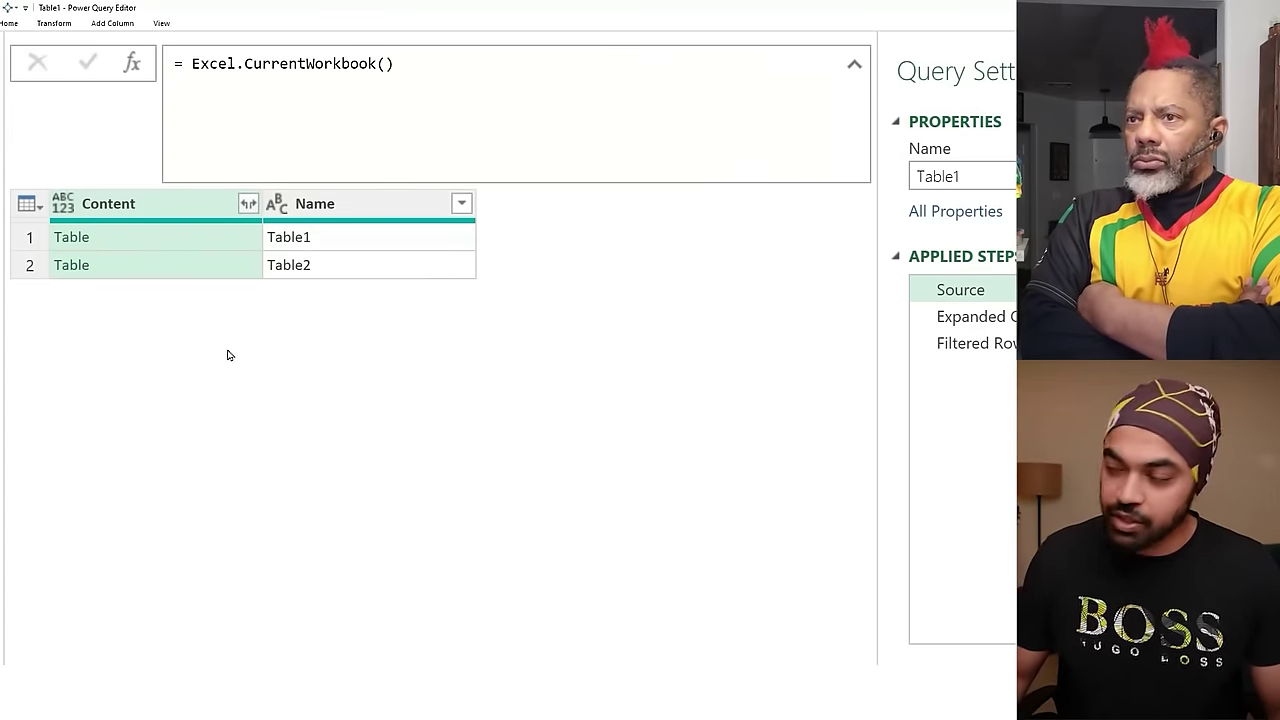
Point out the Drill Down option for the Content column and temporarily sketch the table[column] reference syntax beside the boxed column.
right_click(119, 209)
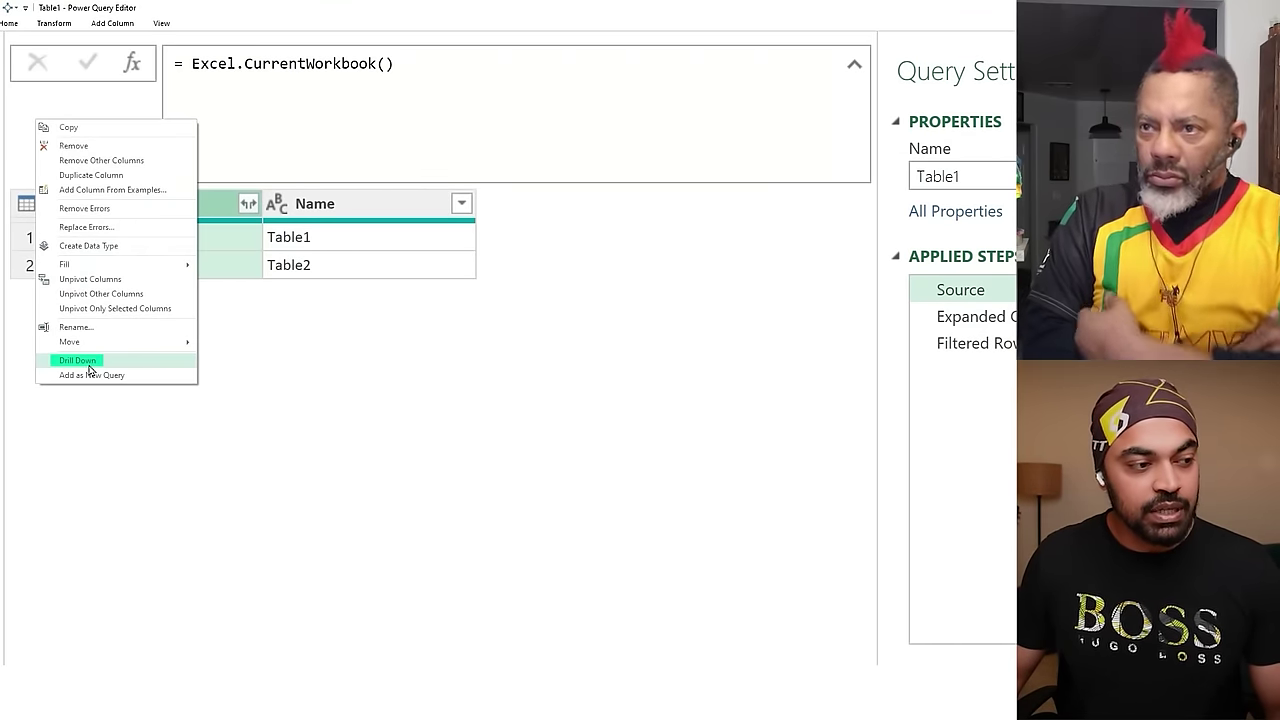
click(358, 386)
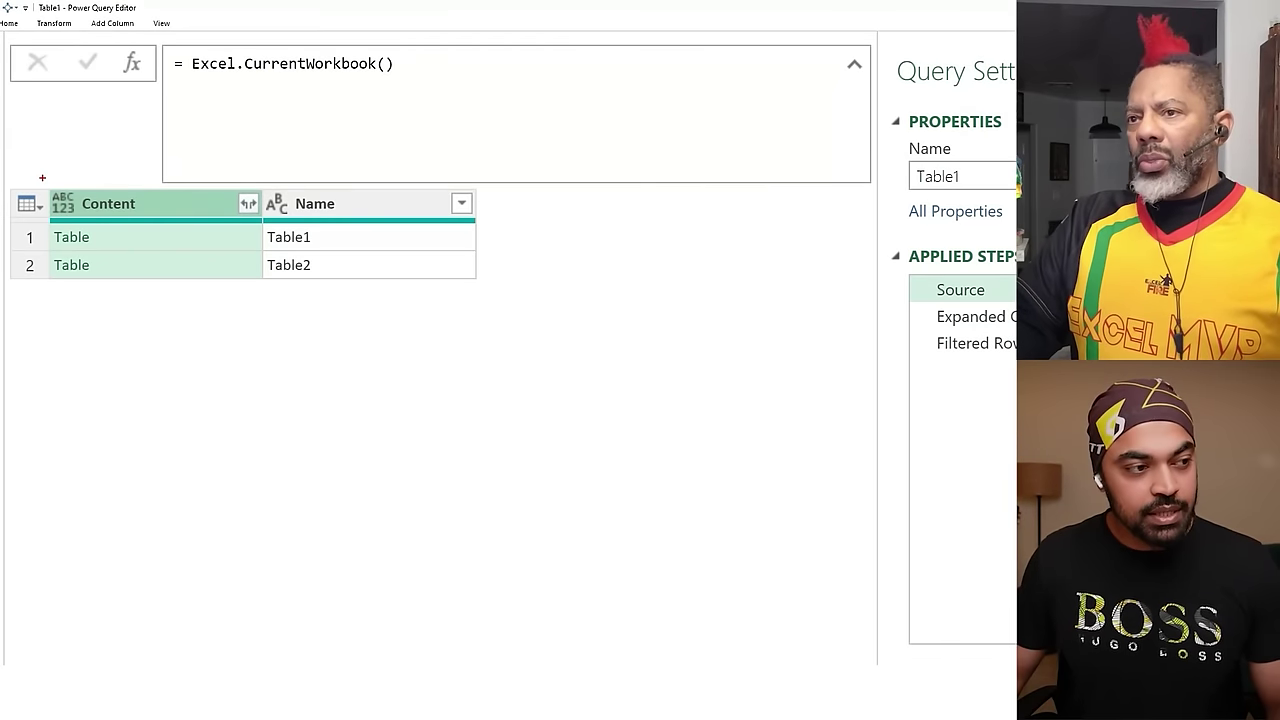
drag(42, 177, 151, 304)
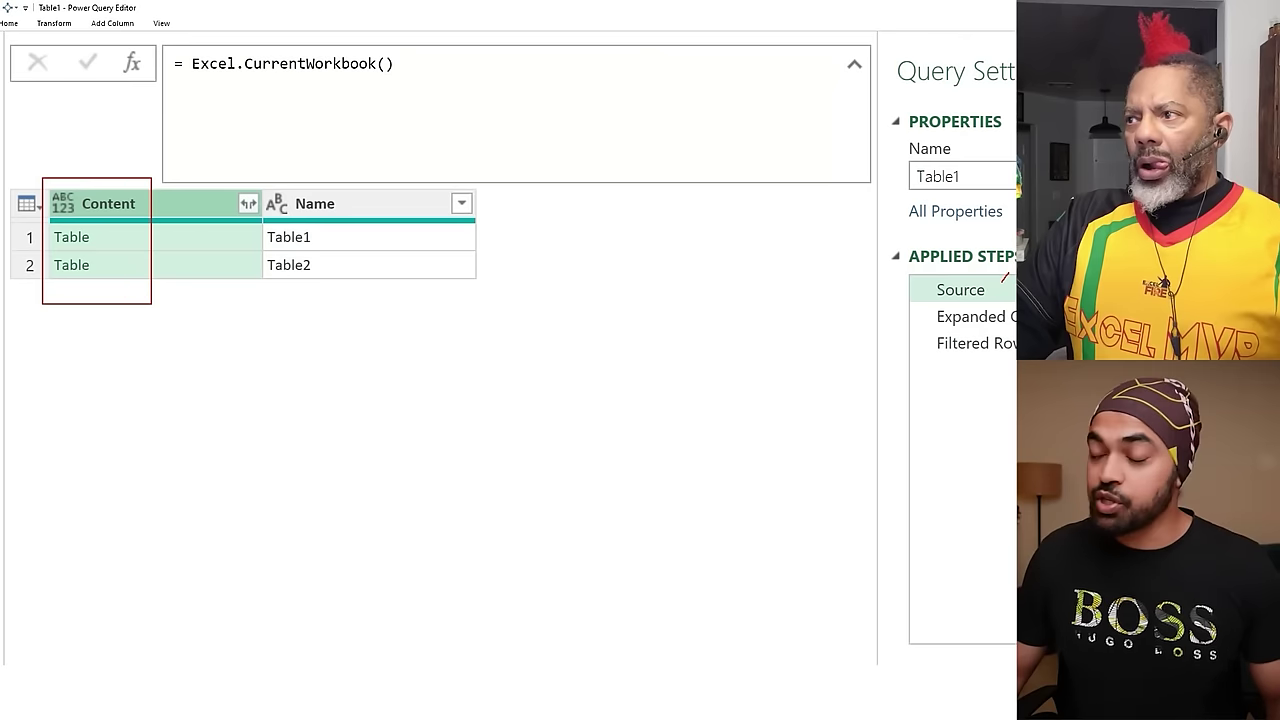
drag(386, 378, 390, 416)
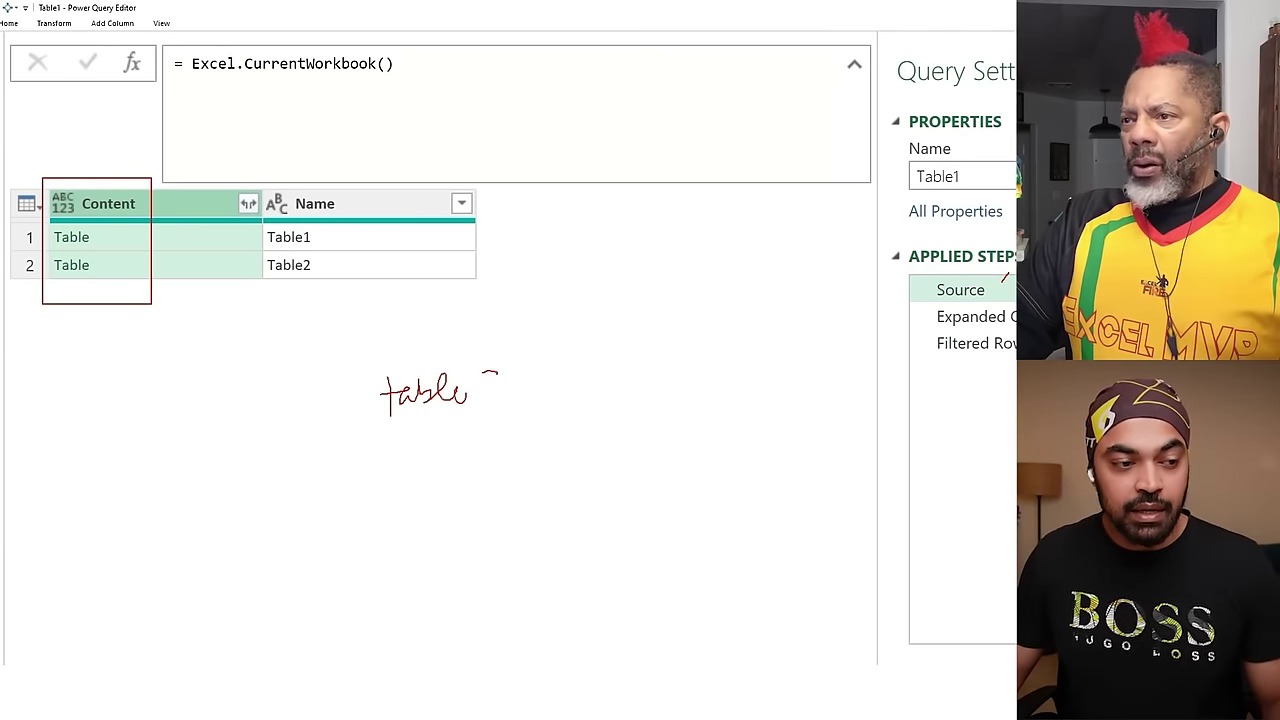
drag(549, 358, 575, 410)
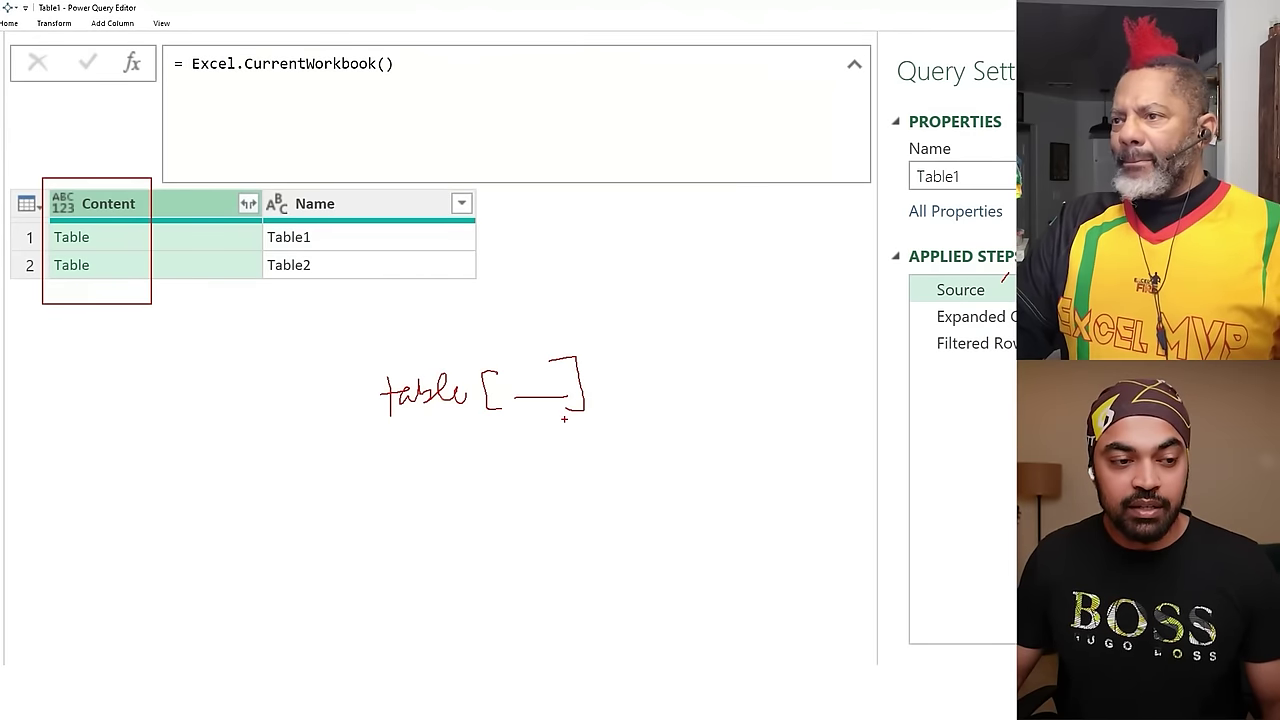
key(Escape)
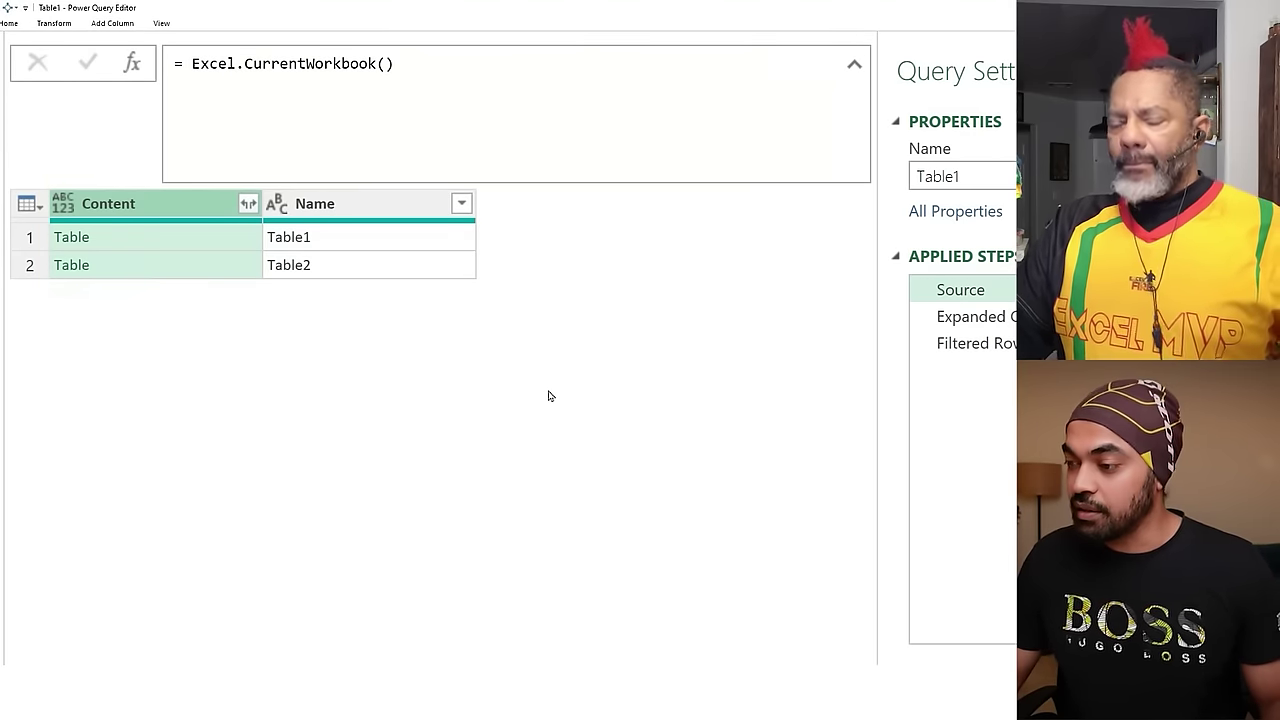
With Source as the only applied step, drill down the Content column into a list, preview both nested tables and return to Source.
right_click(85, 195)
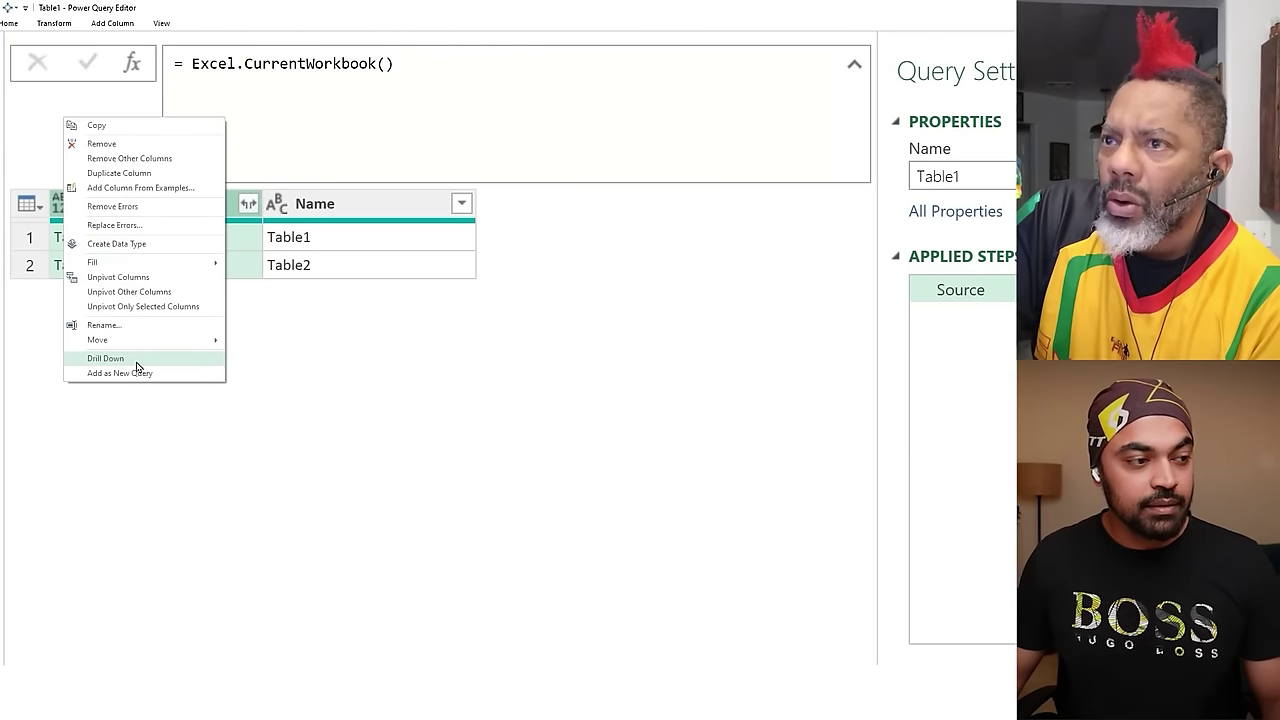
click(137, 360)
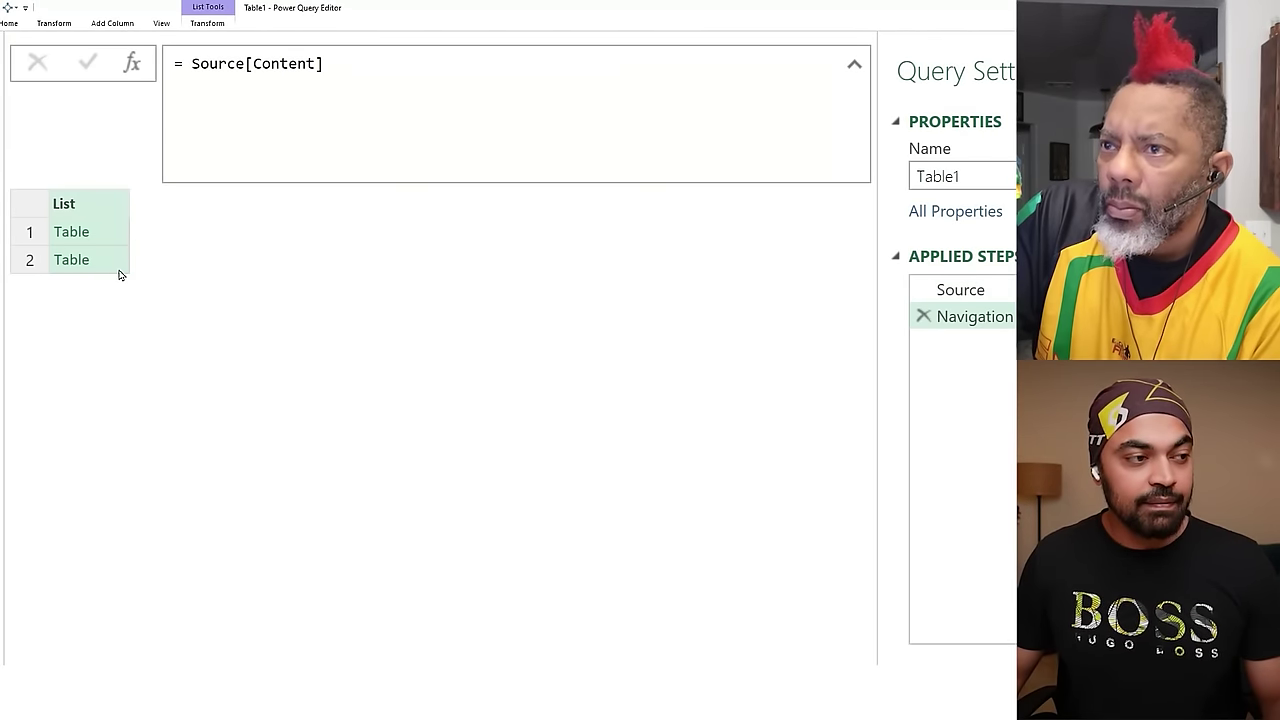
click(120, 241)
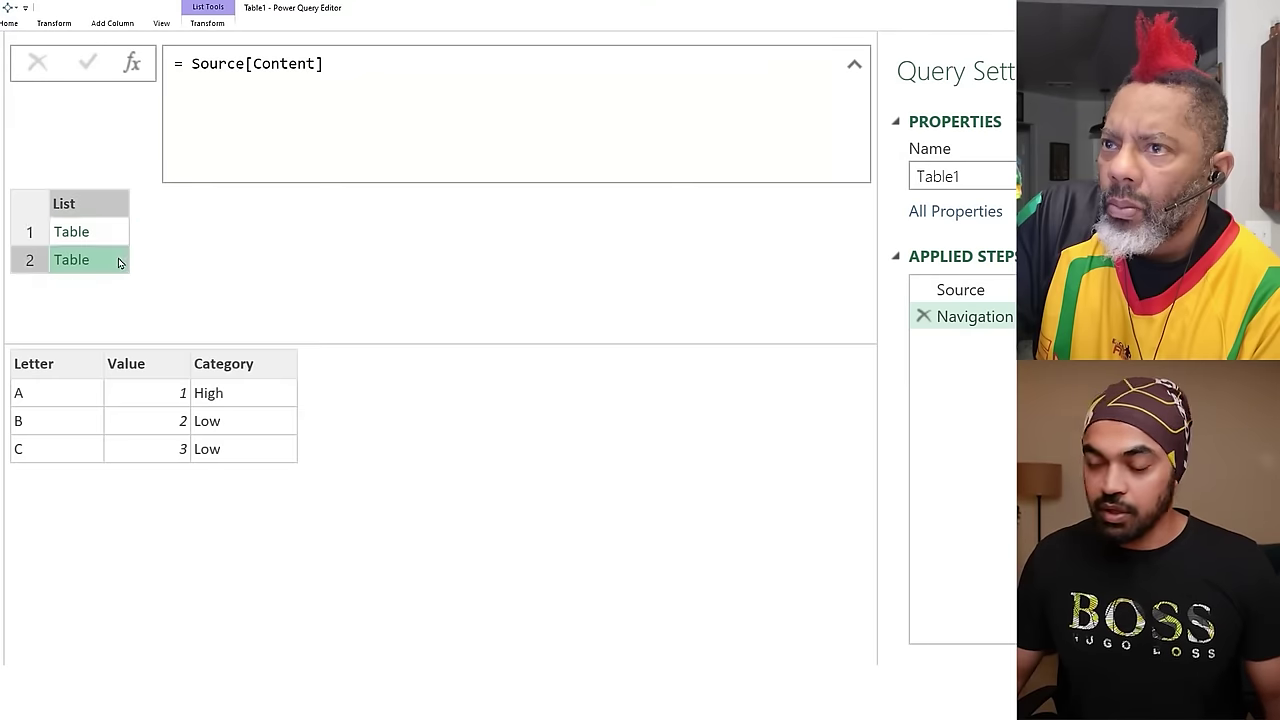
click(118, 260)
click(958, 292)
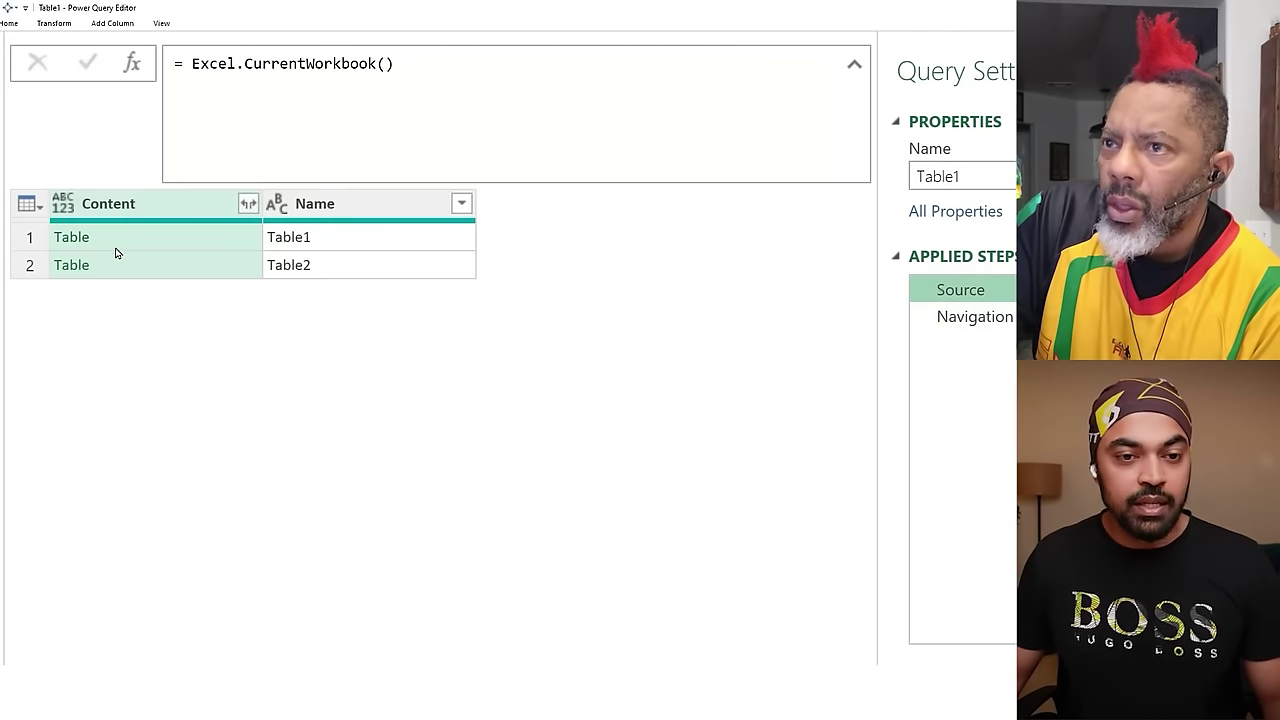
Preview both nested tables in the Source step's Content column and the second table in the drilled-down Navigation list.
click(130, 207)
click(122, 238)
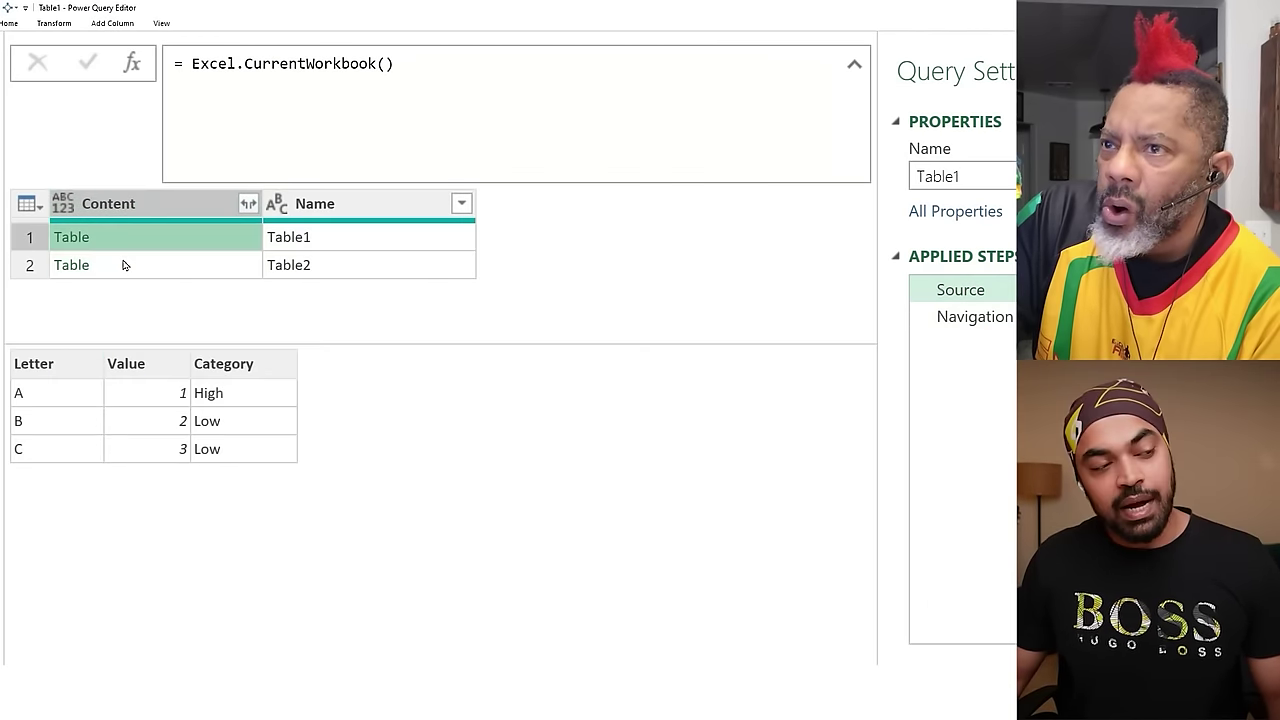
click(126, 264)
click(955, 316)
click(108, 259)
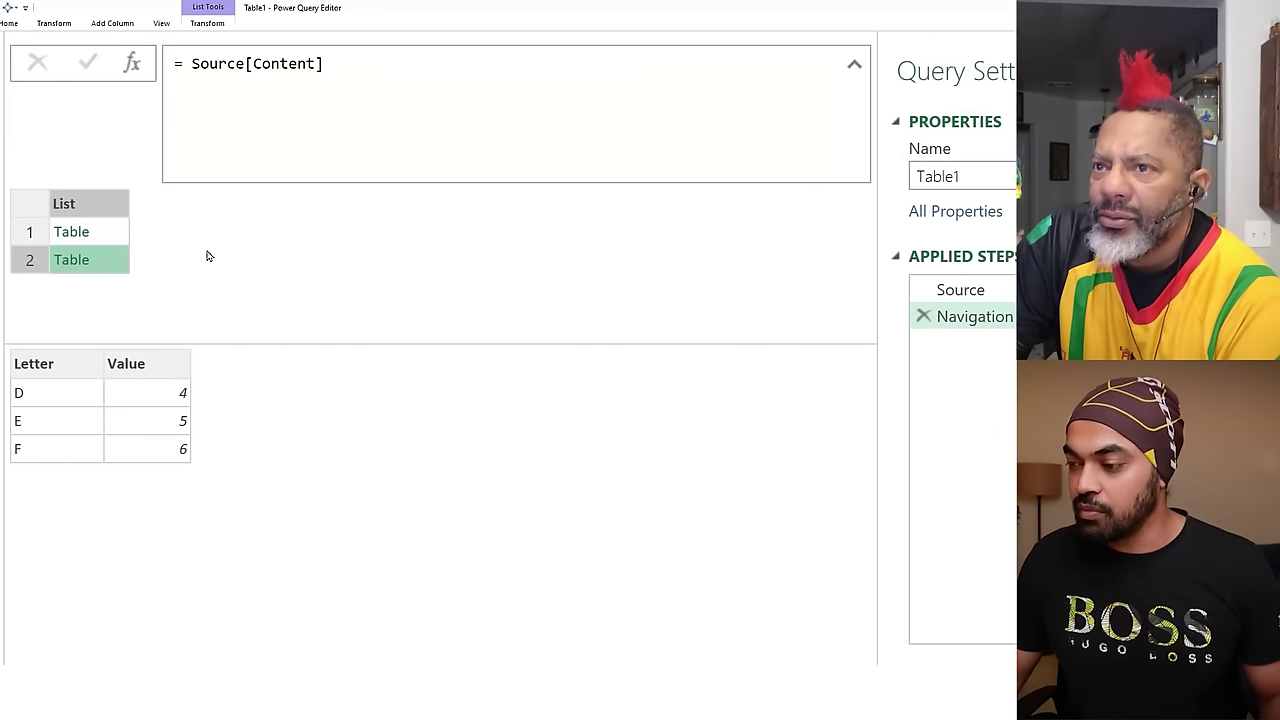
Insert Table.Combine( before Source[Content] in the Navigation step's formula.
click(431, 77)
text(Table.Co)
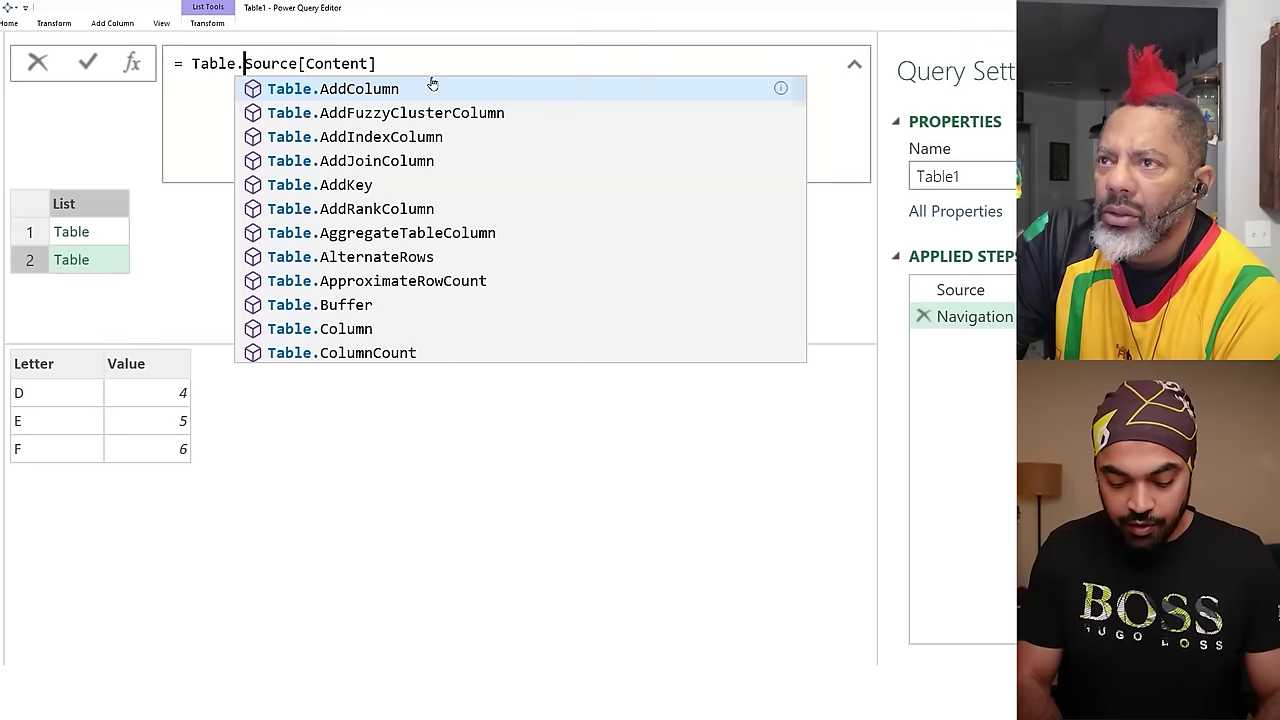
text(mbine()
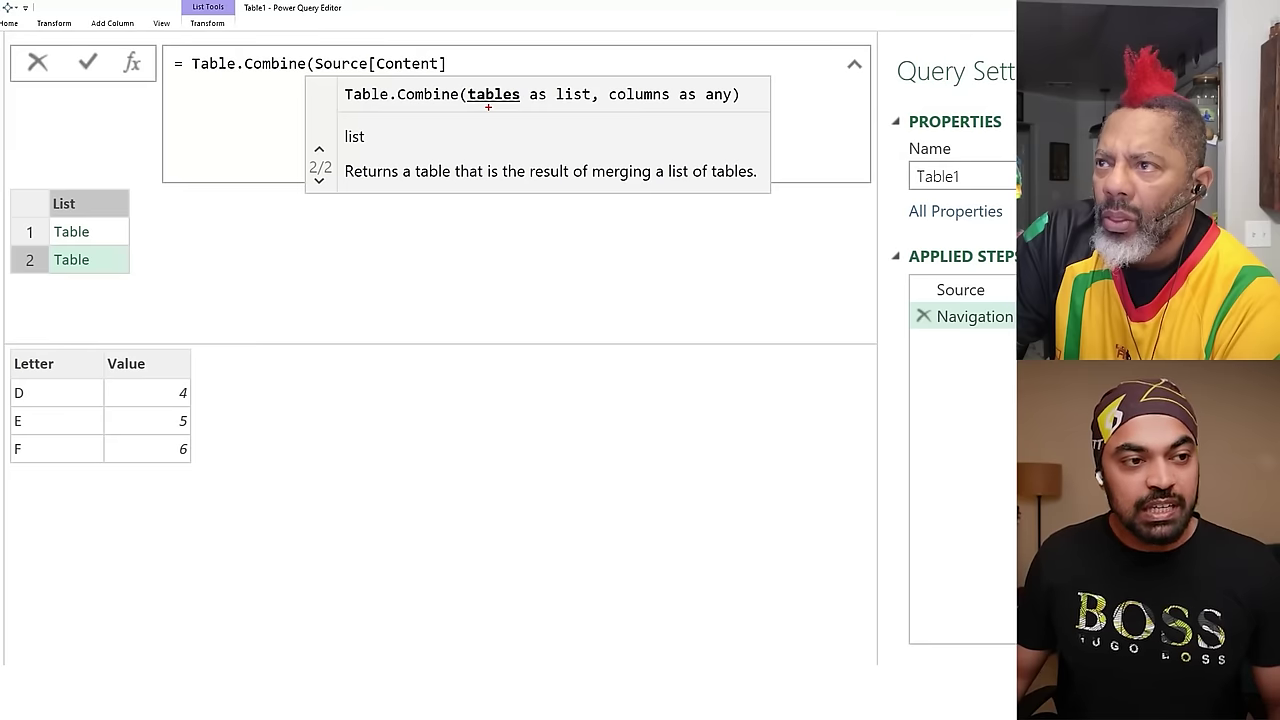
Temporarily draw links from the tables argument to the listed Table items, circle the List header and underline "tables as list".
drag(488, 104, 115, 243)
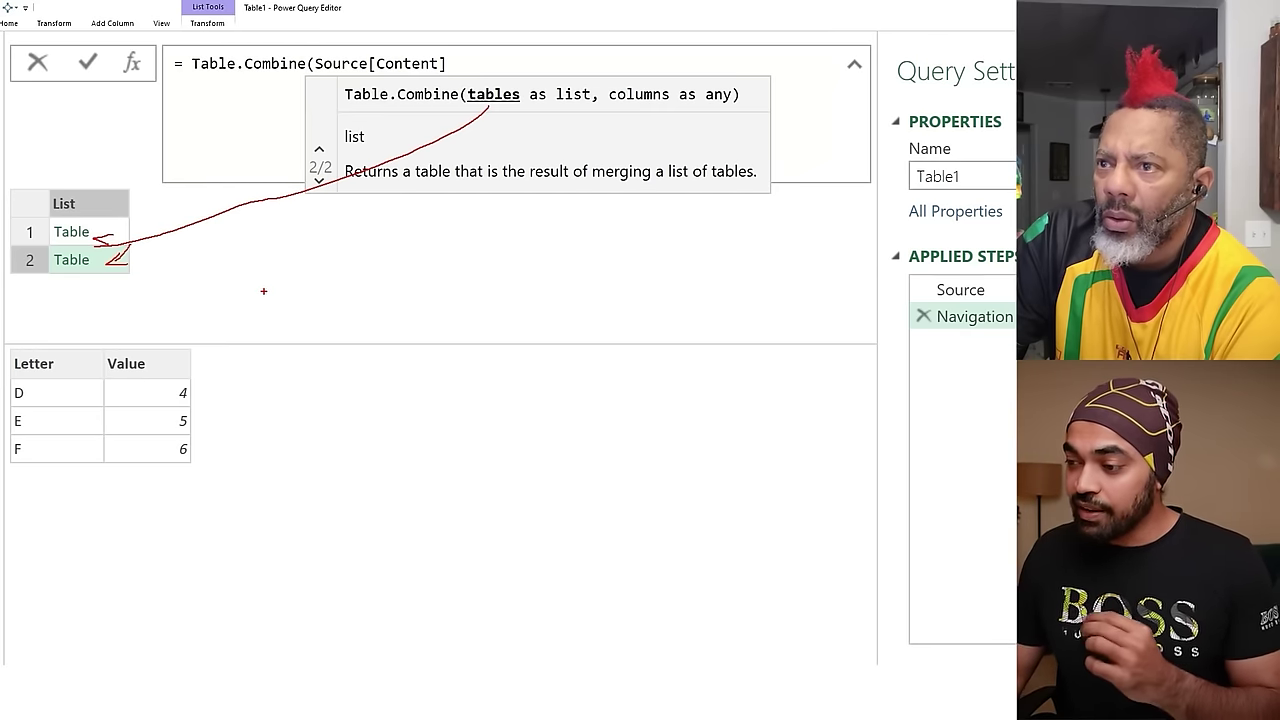
mouse_move(490, 75)
mouse_down()
mouse_move(482, 88)
mouse_move(557, 137)
mouse_up()
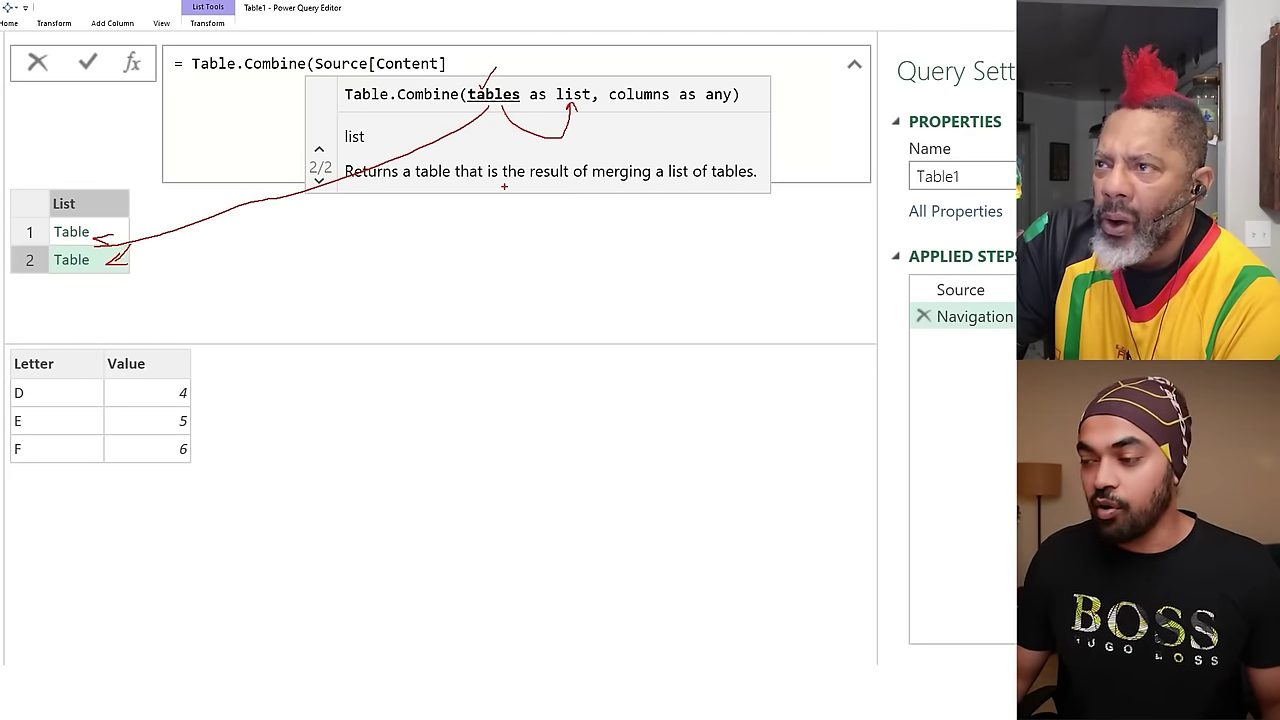
mouse_move(100, 186)
mouse_down()
mouse_move(40, 190)
mouse_move(90, 210)
mouse_move(120, 192)
mouse_move(95, 240)
mouse_move(108, 262)
mouse_up()
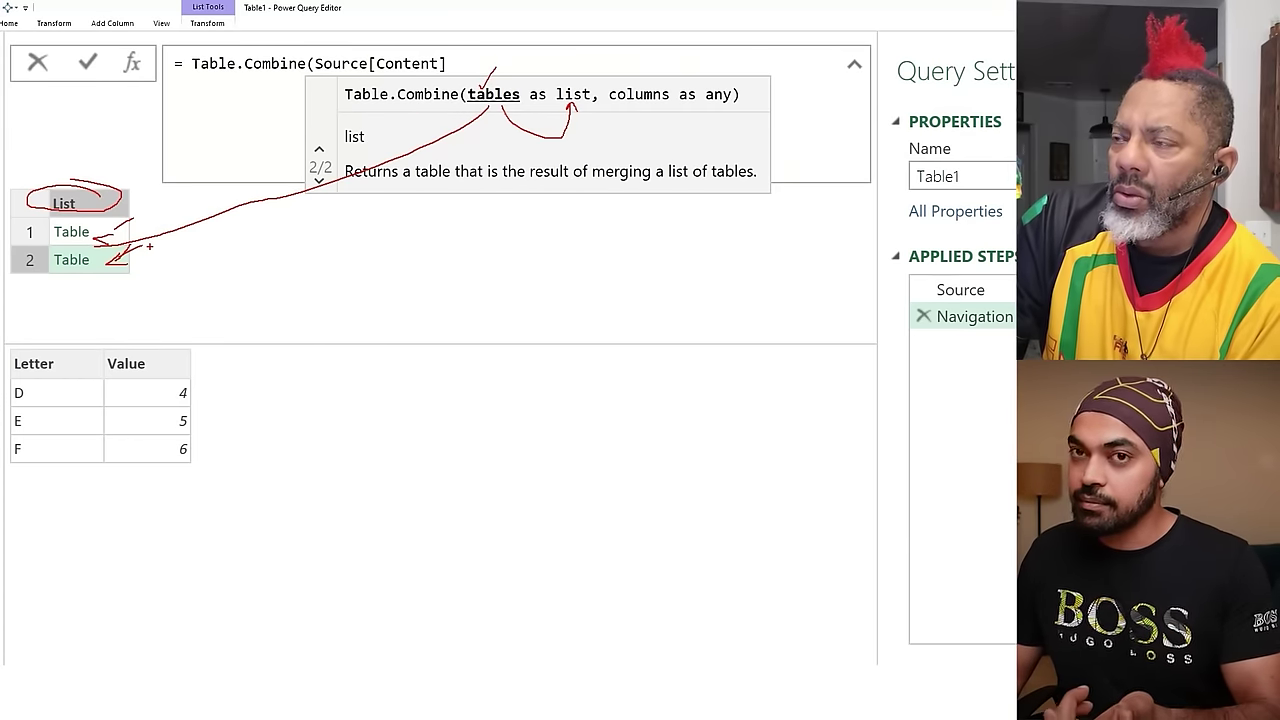
drag(149, 246, 108, 243)
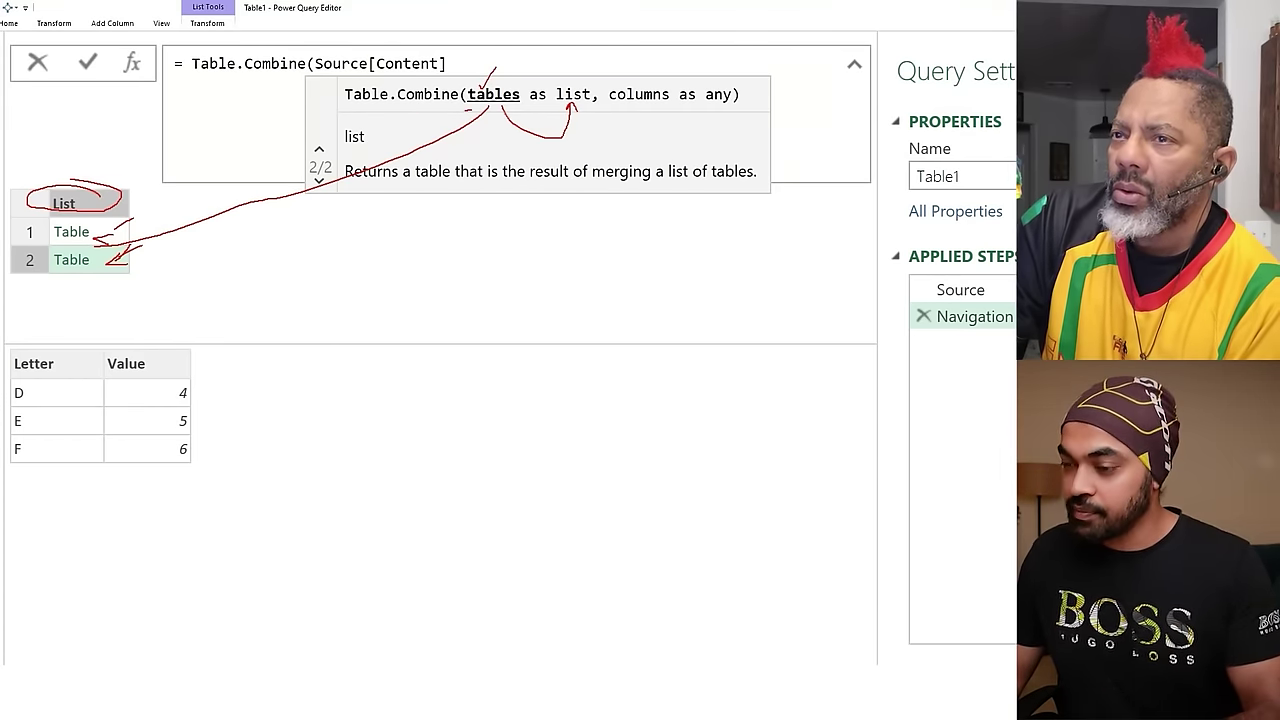
drag(534, 107, 609, 108)
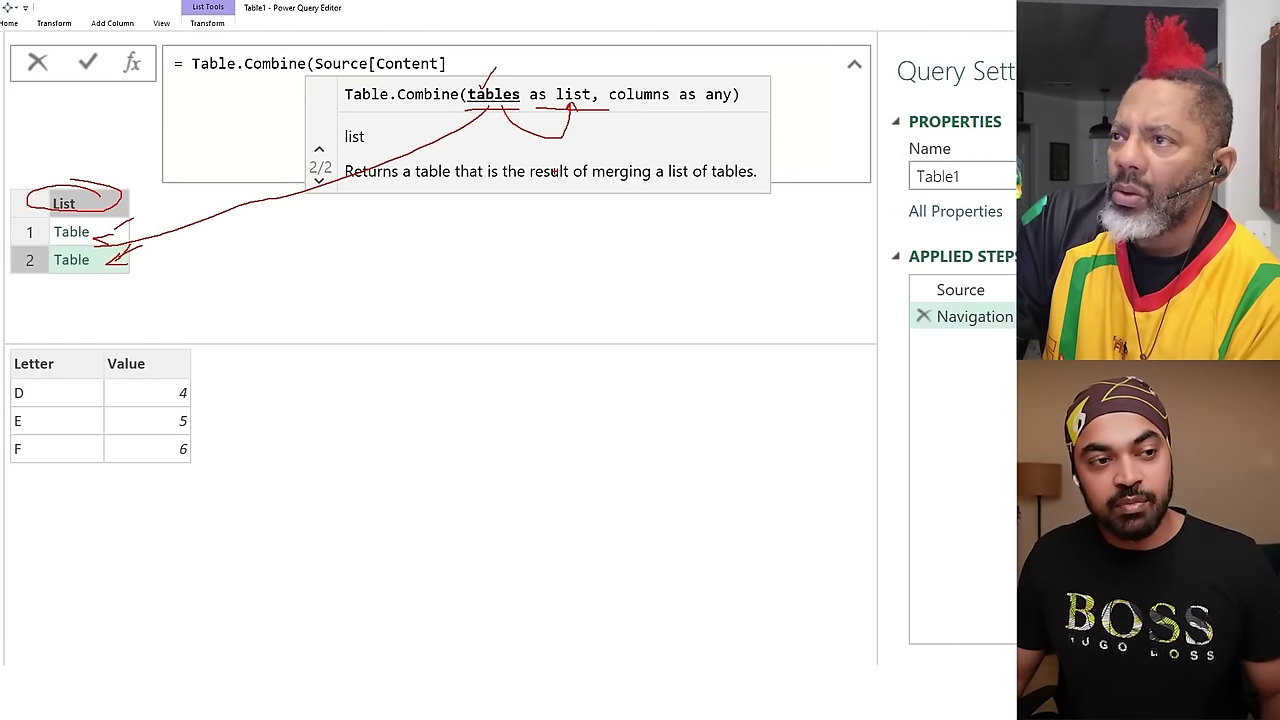
Complete the formula with its closing parenthesis as Table.Combine(Source[Content]) and apply it.
key(Return)
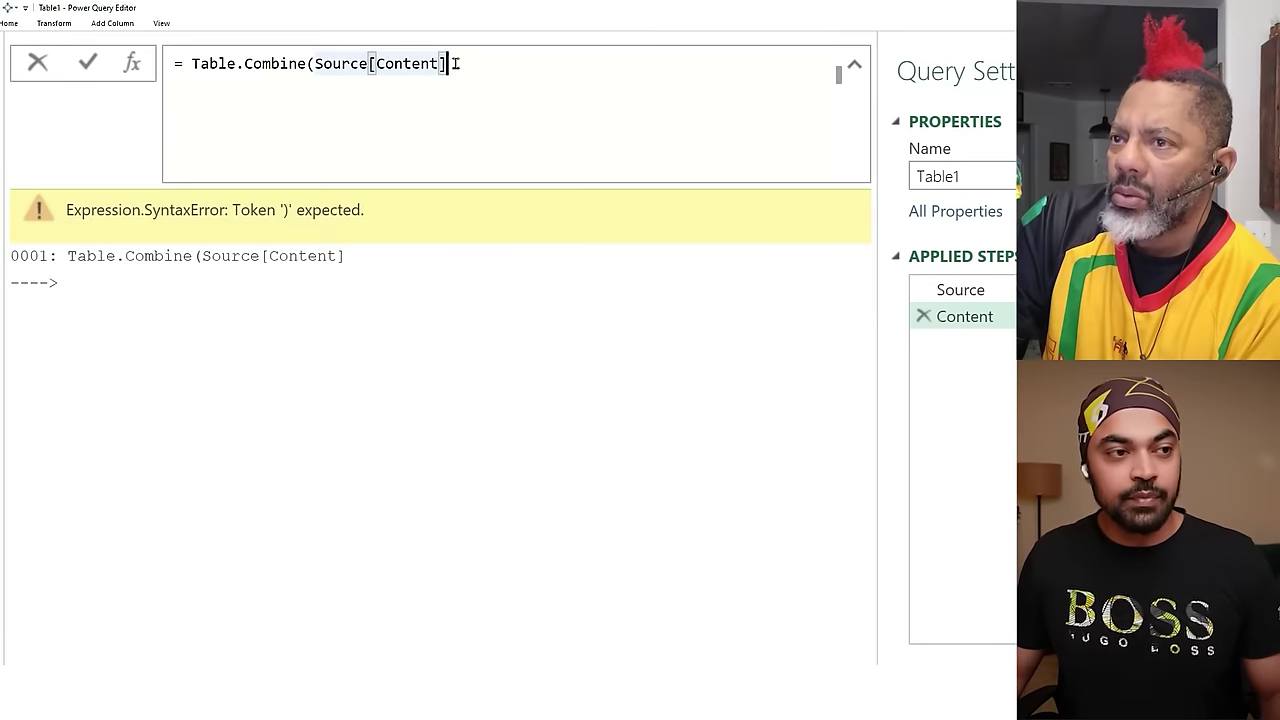
text())
key(Return)
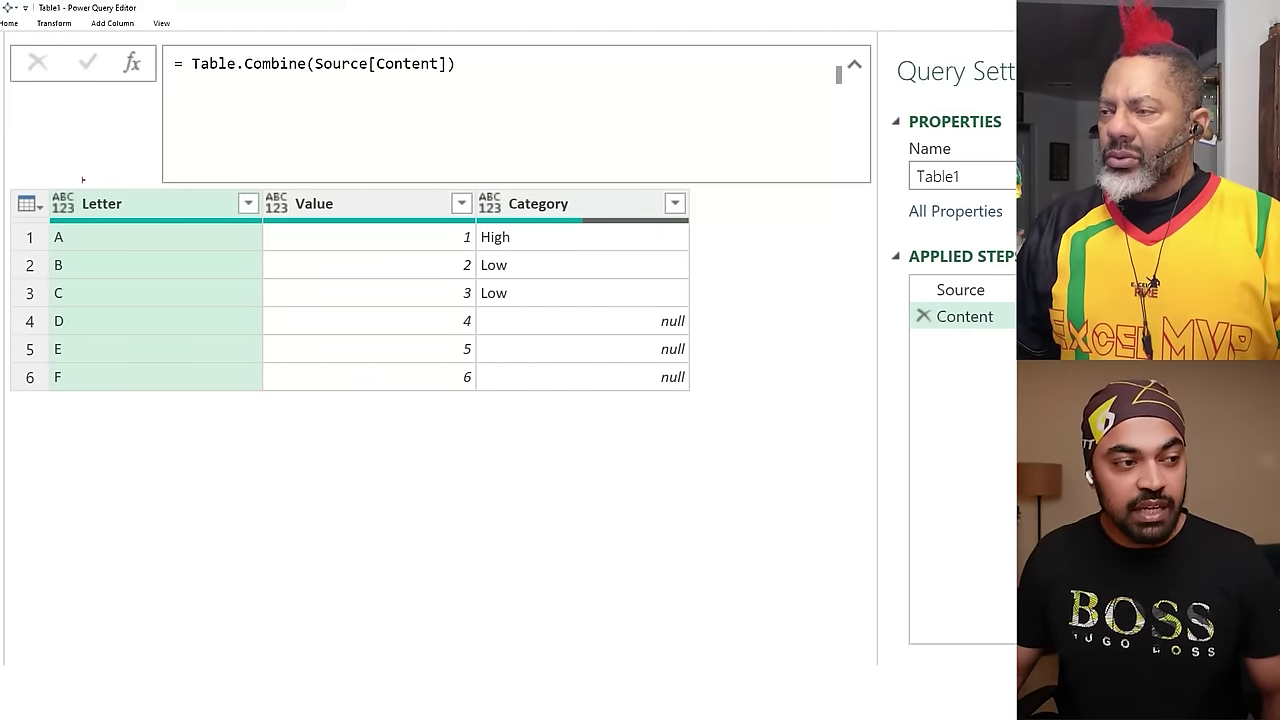
Temporarily box the Letter and Value headers and the first three rows, mark Category, and clear the annotations.
mouse_move(70, 182)
mouse_down()
mouse_move(171, 209)
mouse_move(338, 226)
mouse_up()
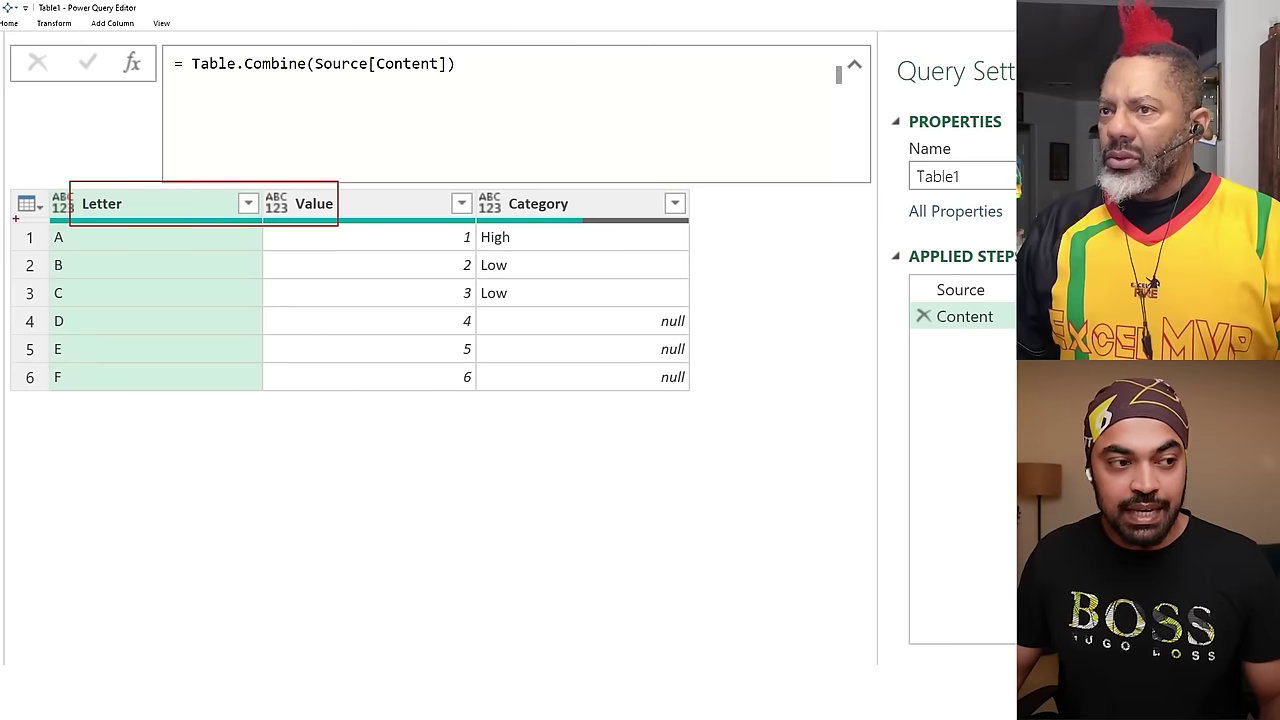
mouse_move(14, 218)
mouse_down()
mouse_move(380, 309)
mouse_move(478, 307)
mouse_up()
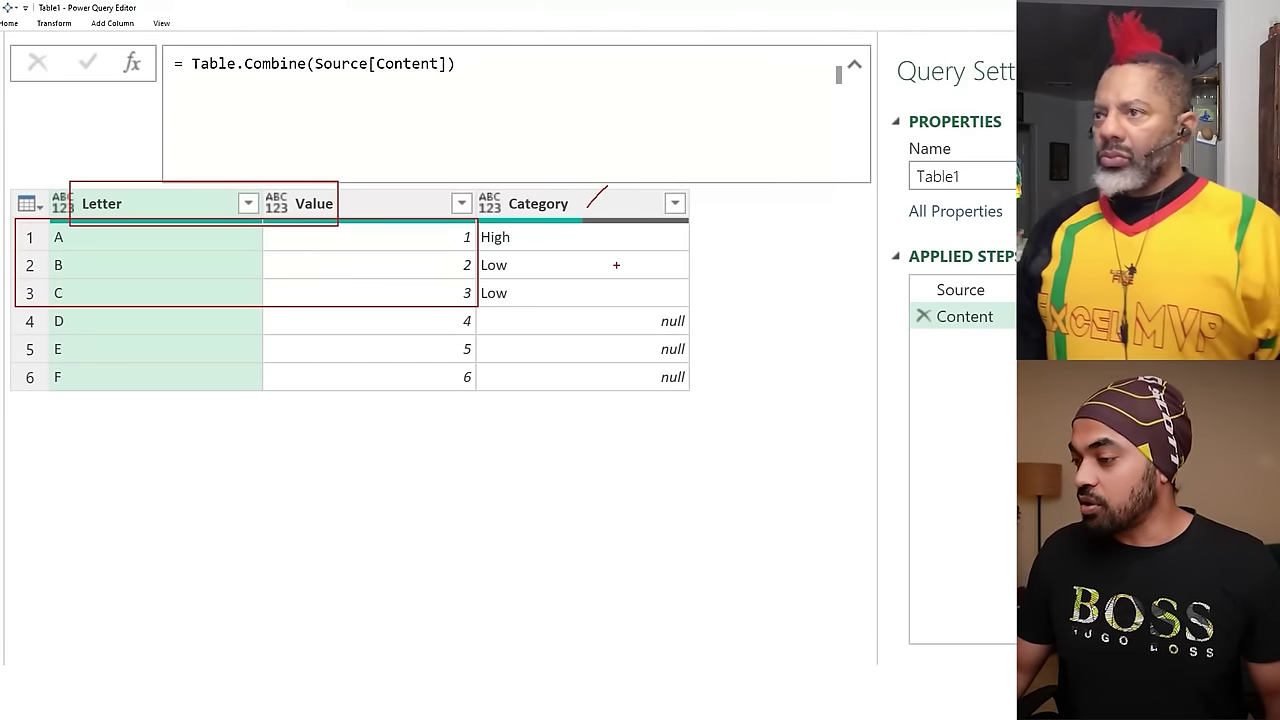
key(Escape)
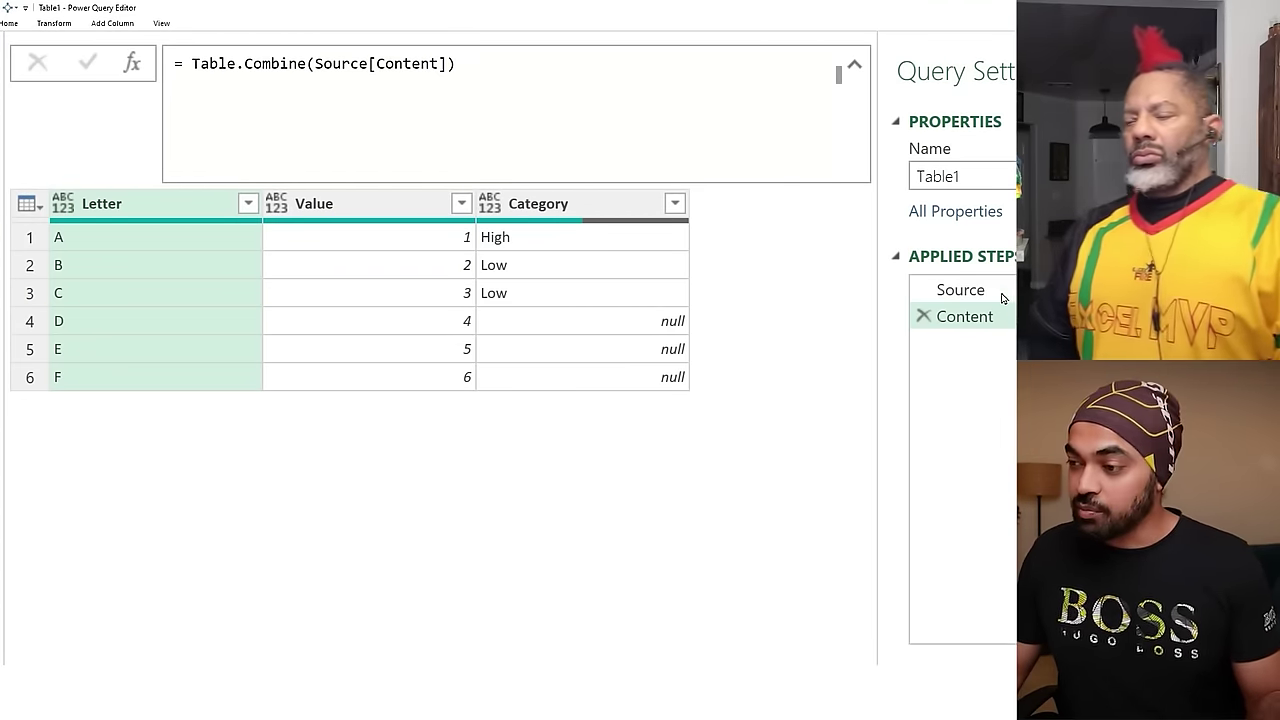
Show the Source step, temporarily box the Name column and the Content column's expand control, and clear the annotations.
click(960, 289)
key(ctrl+2)
drag(258, 176, 340, 291)
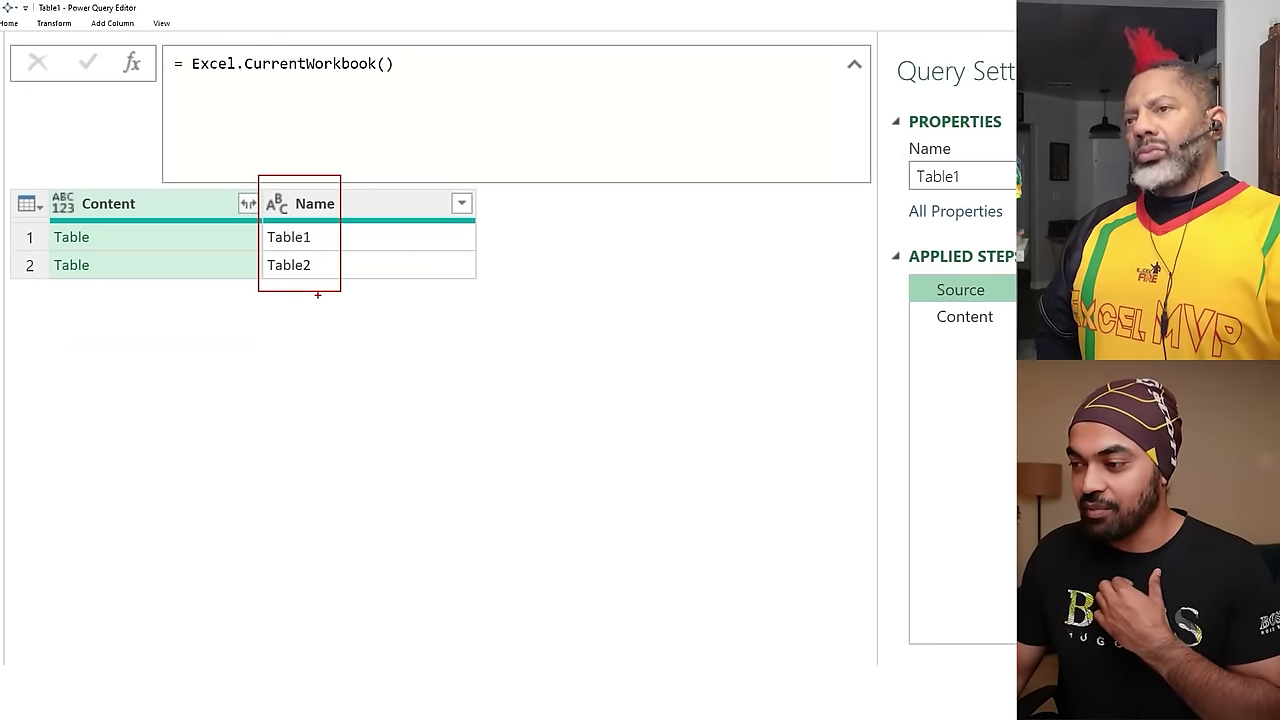
drag(229, 187, 258, 225)
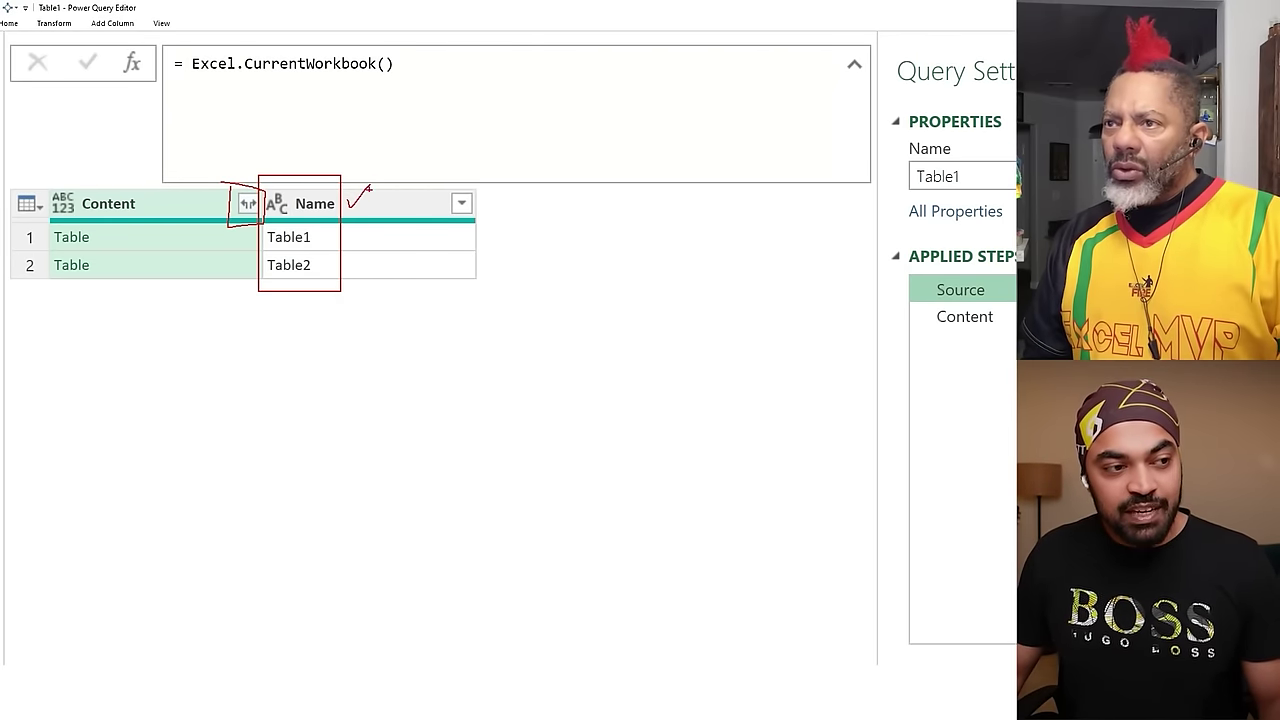
key(Escape)
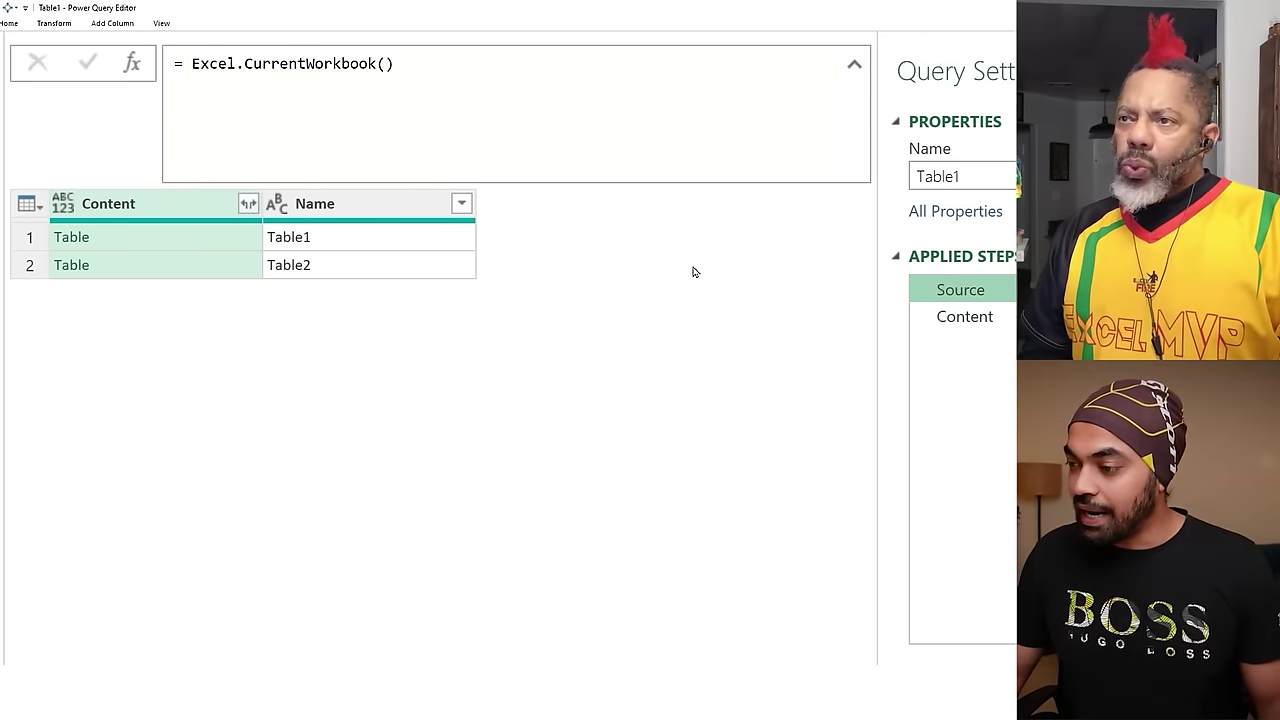
Return to the combined table, temporarily cross out its rows and box its header row, and clear the annotations.
click(965, 318)
mouse_move(13, 178)
mouse_down()
mouse_move(311, 309)
mouse_move(743, 413)
mouse_up()
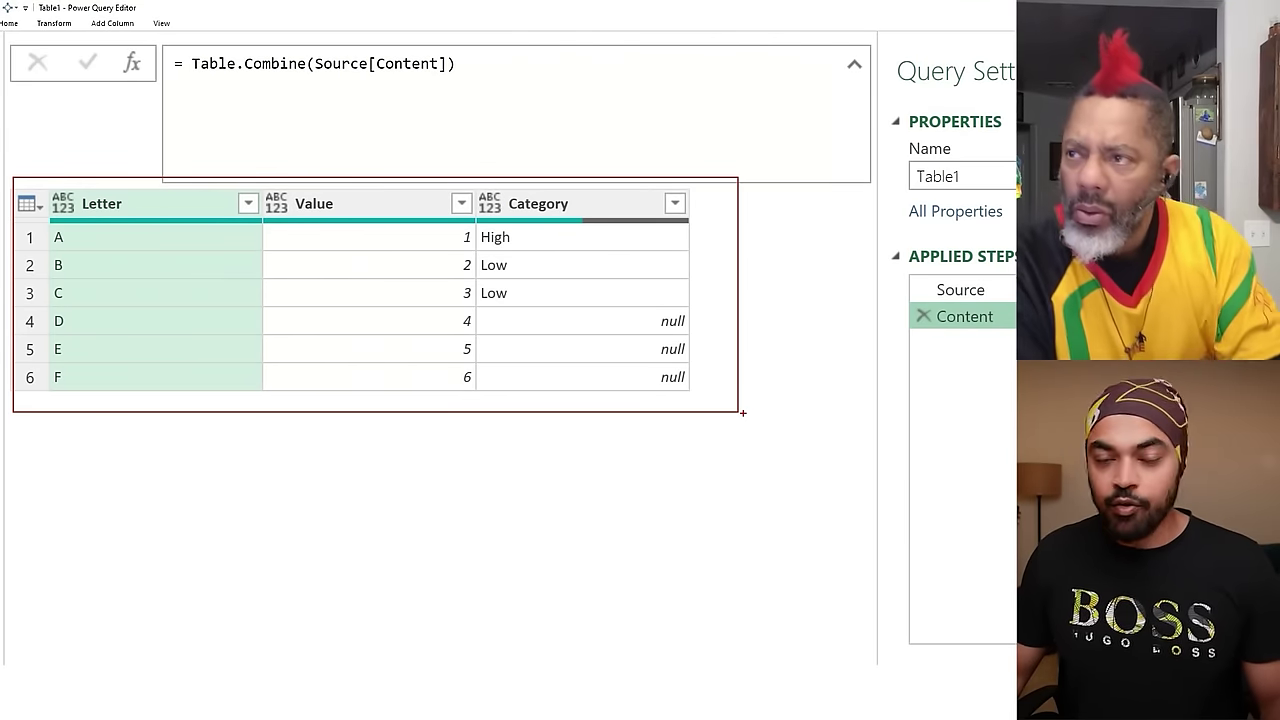
drag(88, 240, 662, 378)
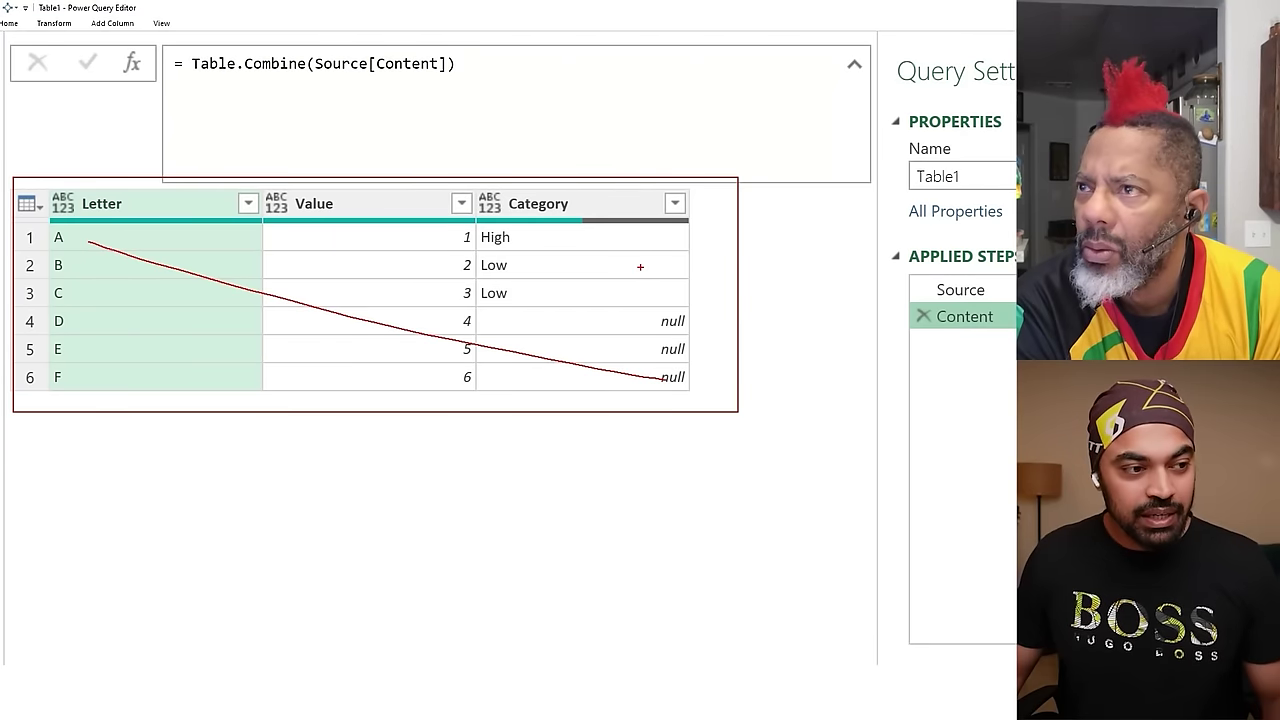
drag(641, 268, 141, 376)
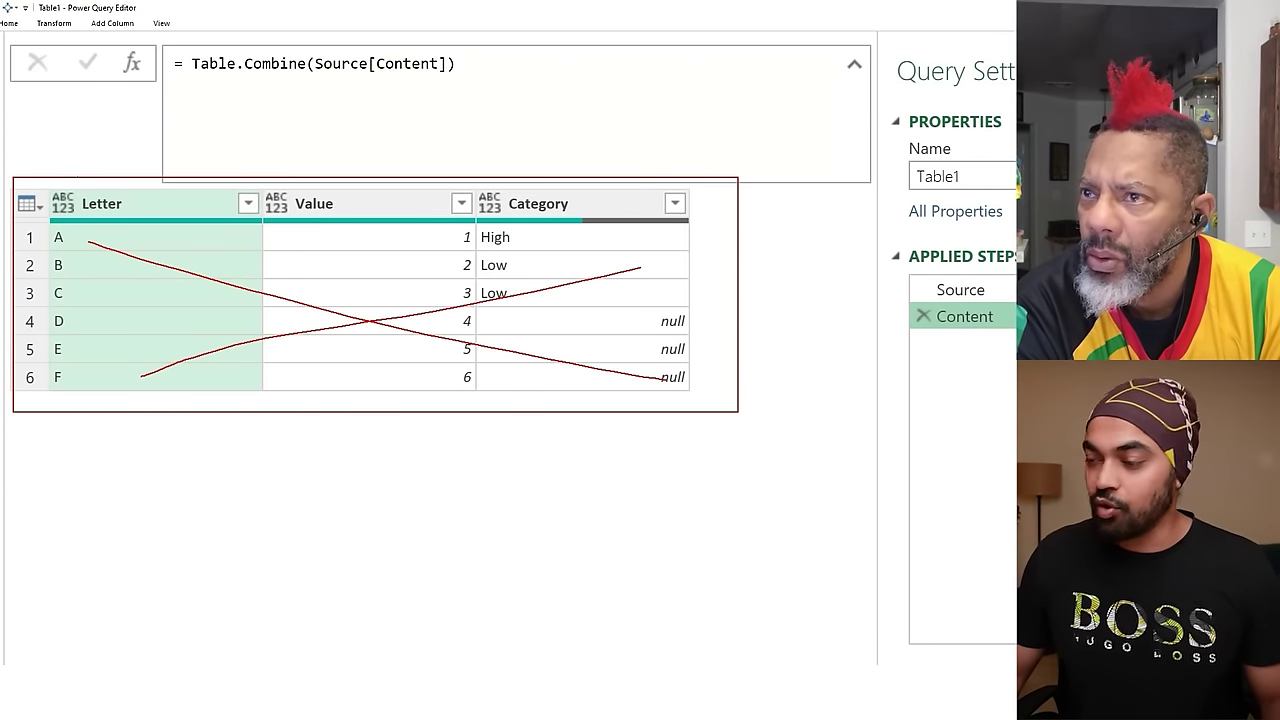
mouse_move(13, 180)
mouse_down()
mouse_move(286, 214)
mouse_move(712, 228)
mouse_up()
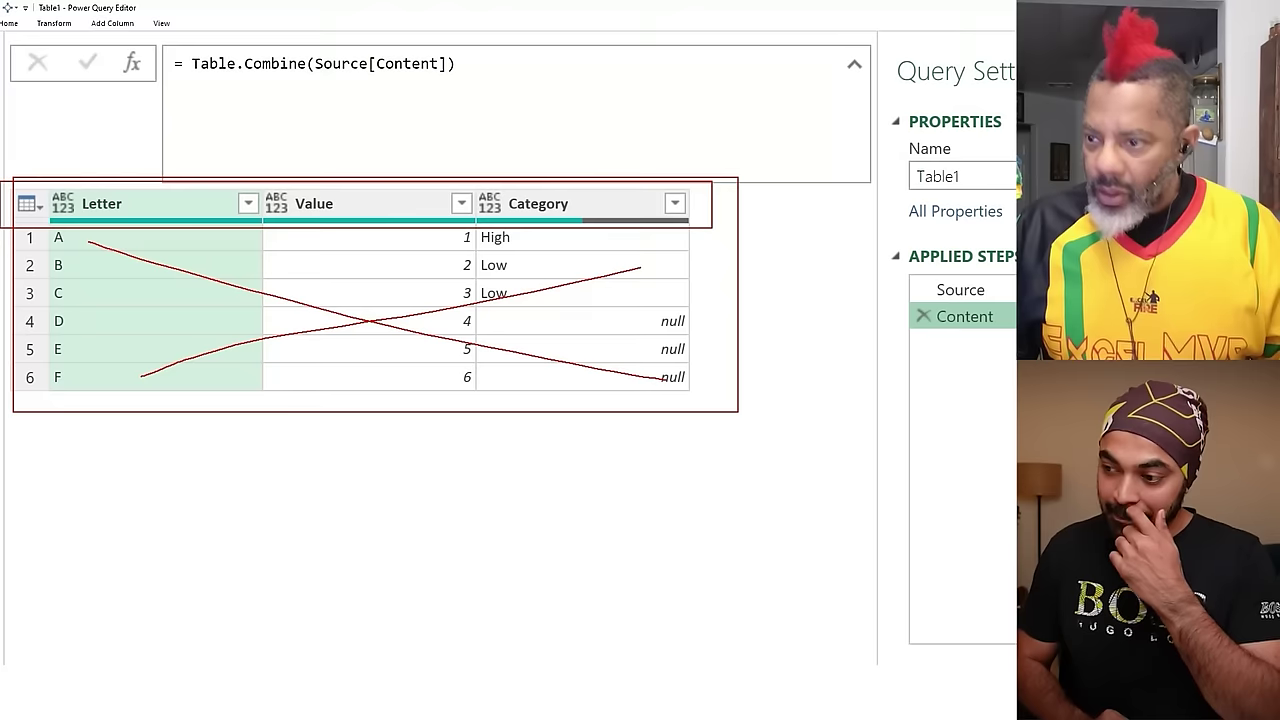
key(Escape)
Wrap the Table.Combine expression in Table.ColumnNames to return the combined table's column names as a list.
click(544, 124)
text(Table.ColumnNames)
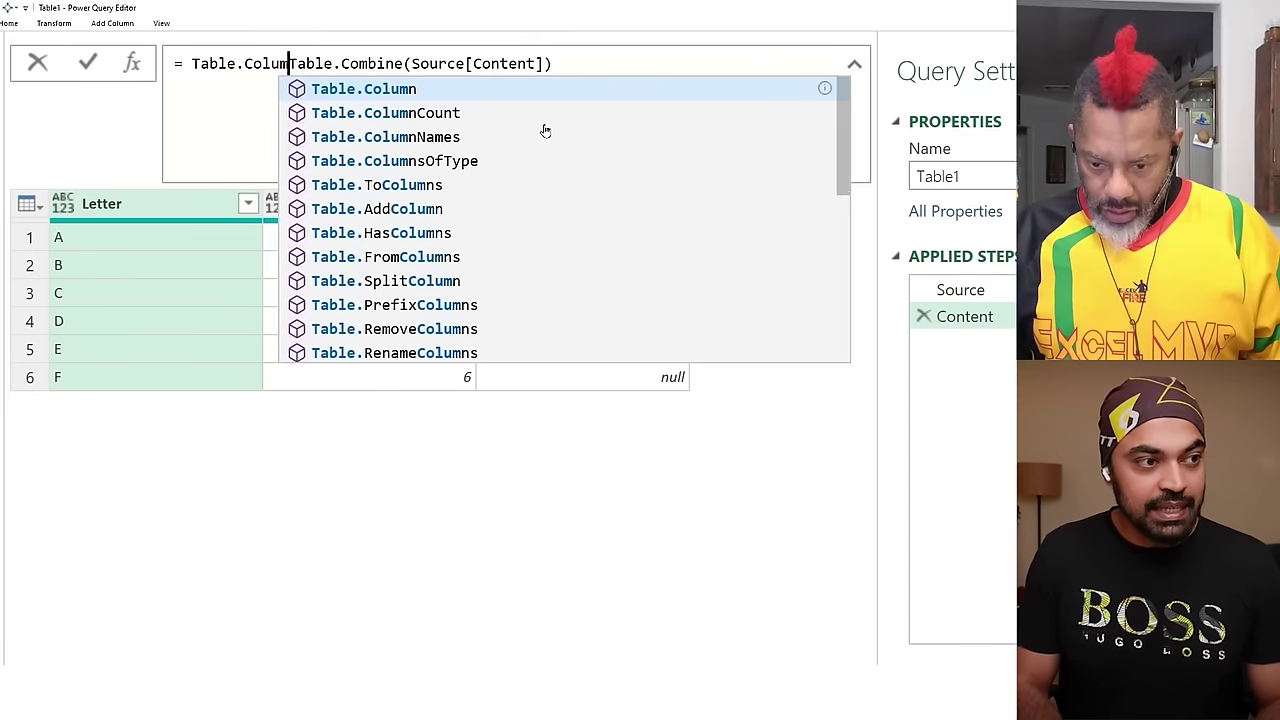
text(()
key(End)
text())
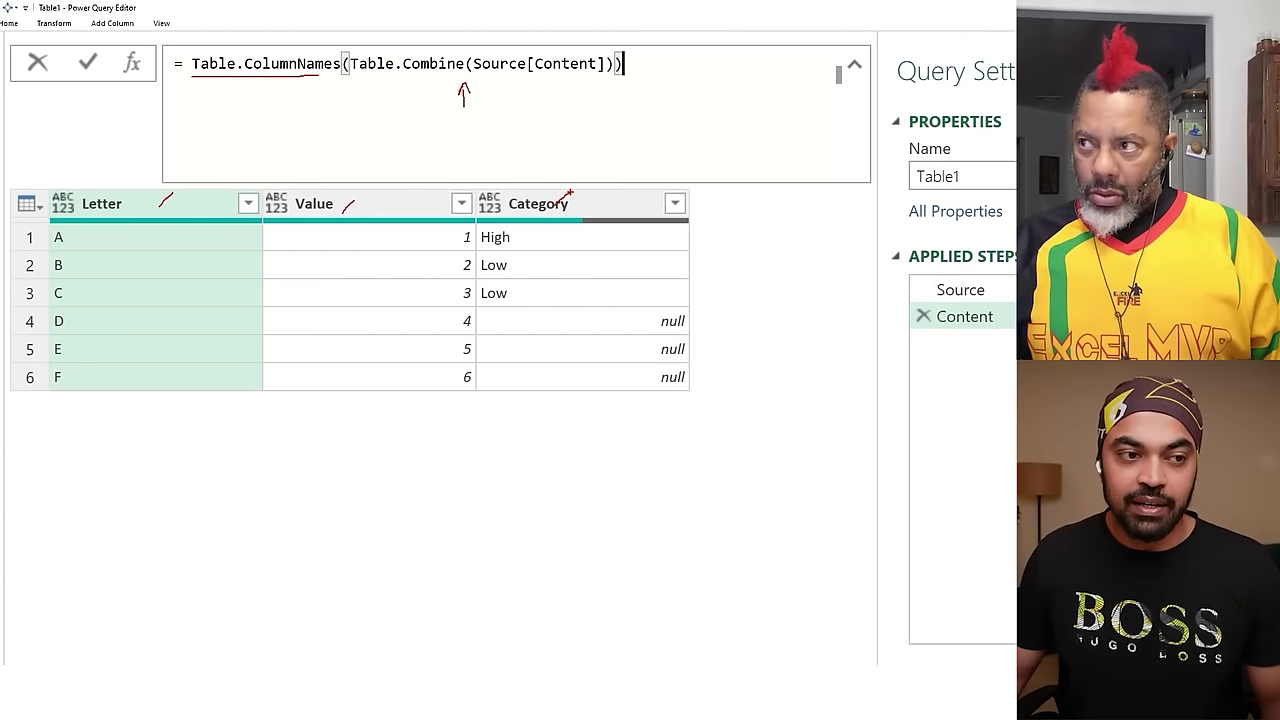
key(Return)
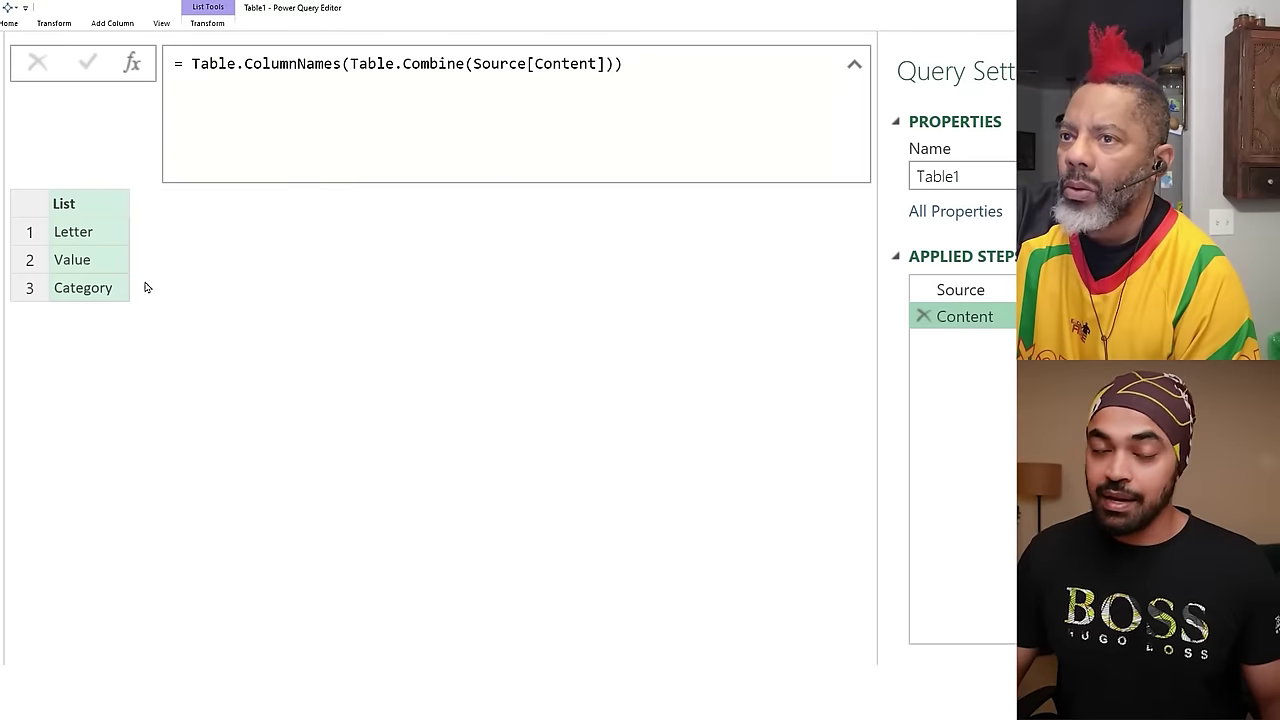
Temporarily mark the column-name list and cross out the hardcoded {"Letter", "Value"} list in Notepad, and return to the query editor.
drag(2, 178, 142, 313)
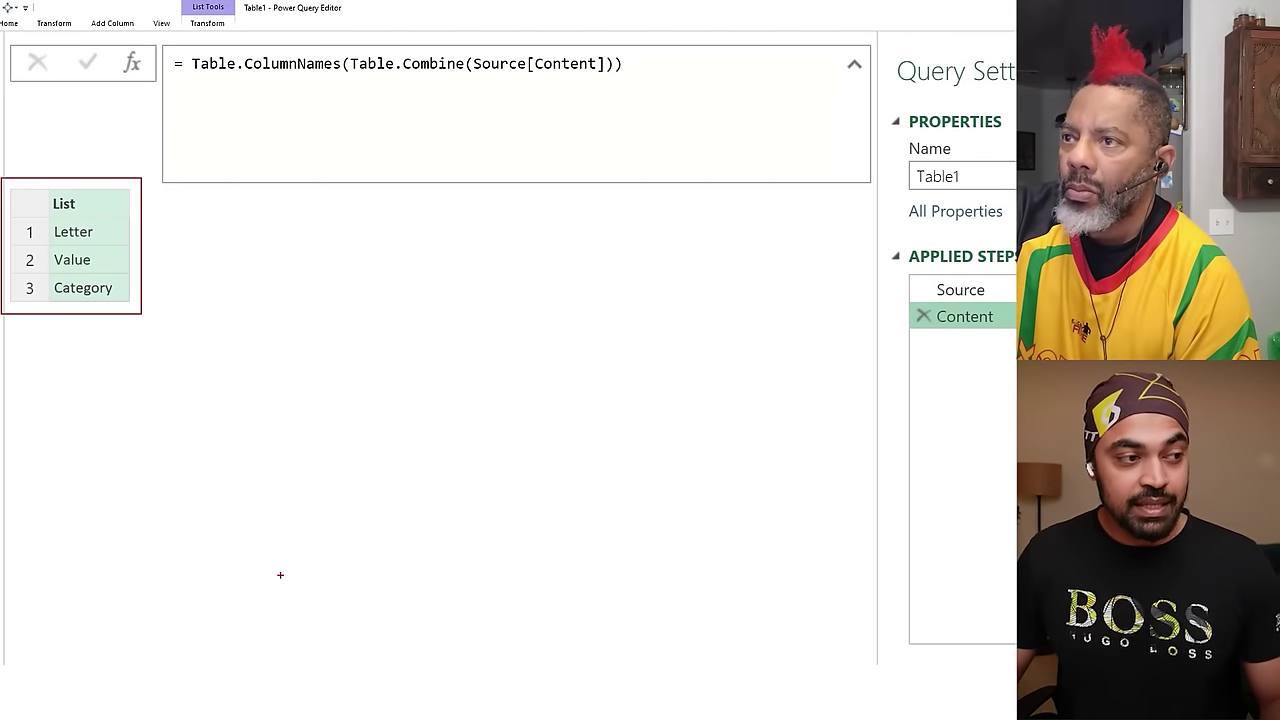
key(e)
key(alt+Tab)
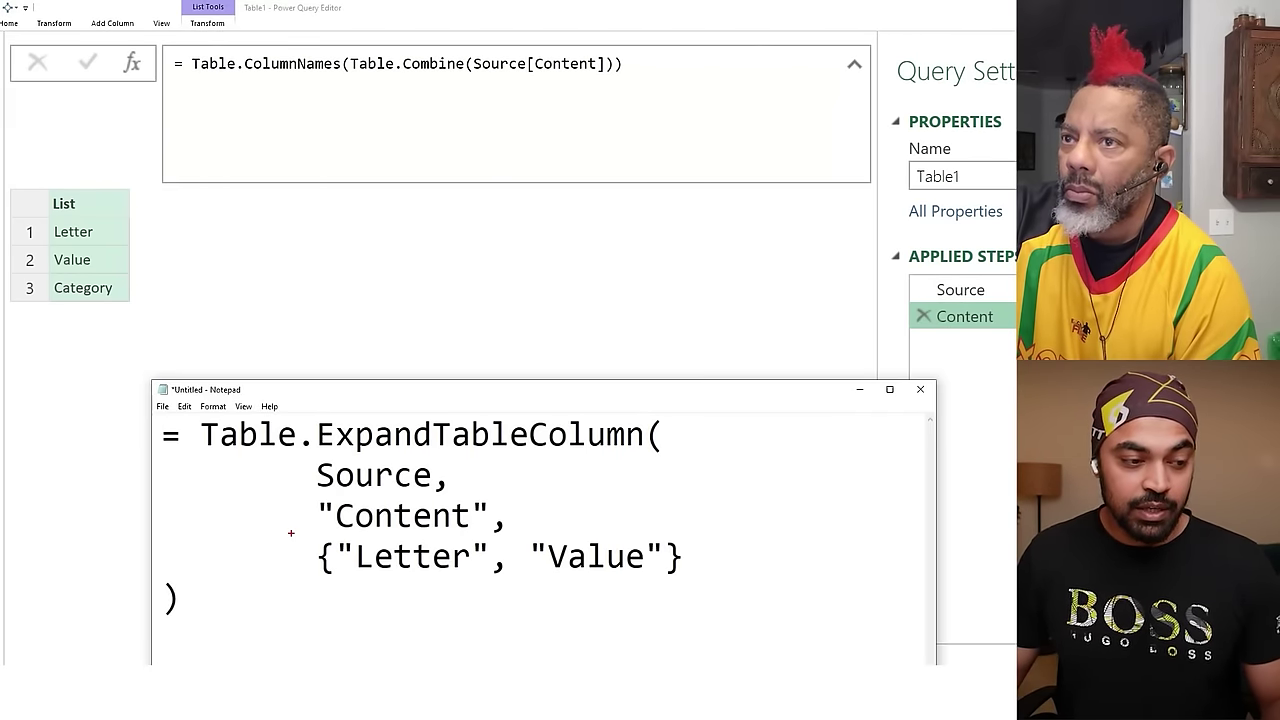
mouse_move(291, 533)
mouse_down()
mouse_move(558, 591)
mouse_move(733, 604)
mouse_up()
drag(129, 241, 179, 227)
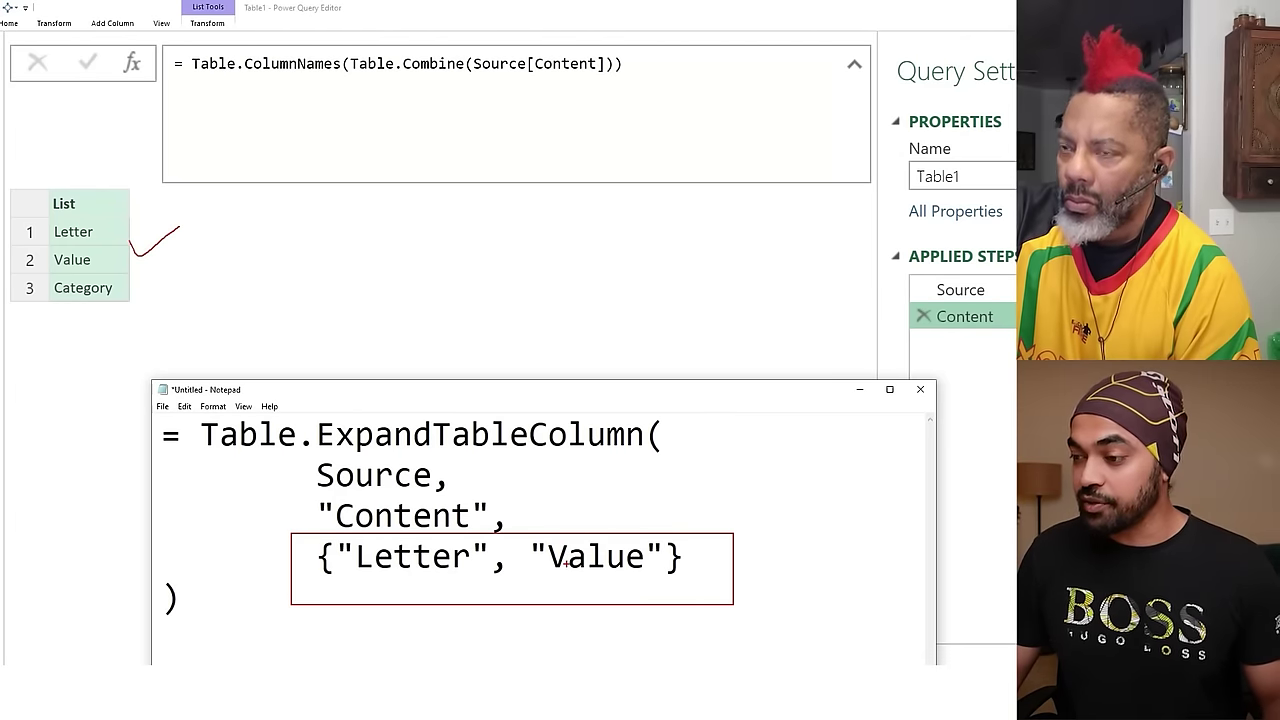
drag(585, 548, 515, 590)
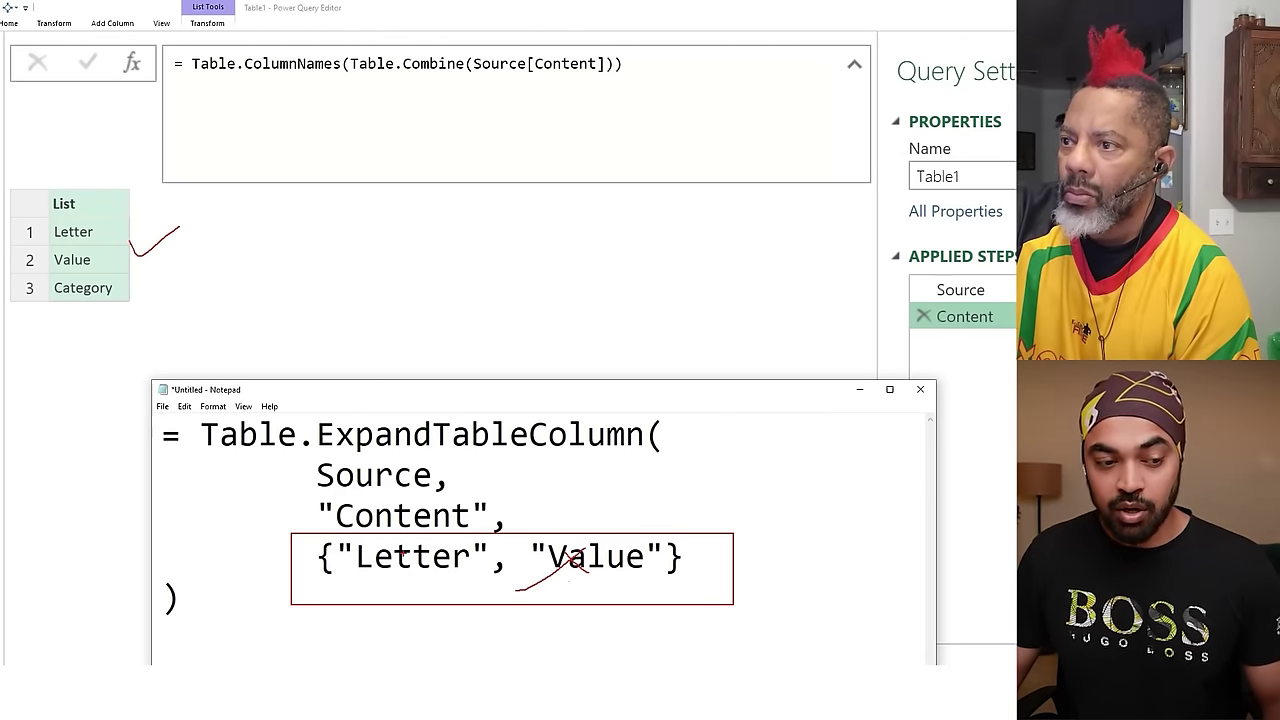
drag(126, 289, 151, 274)
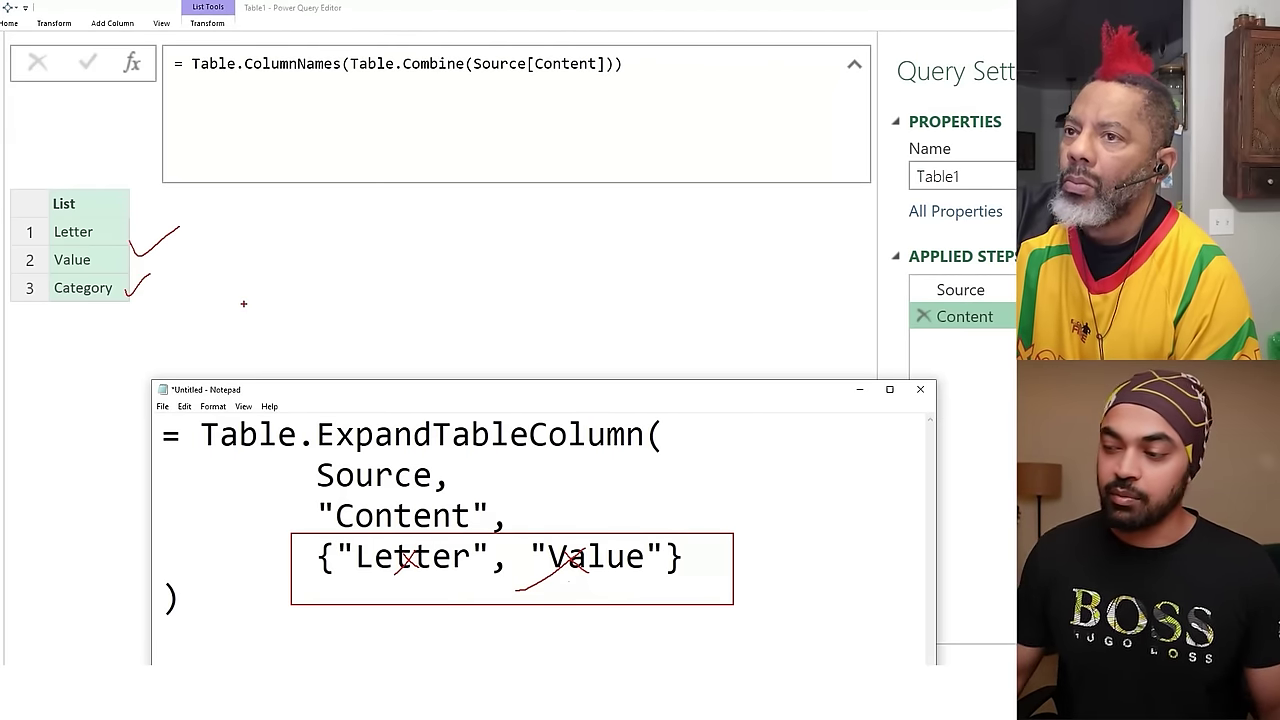
key(Escape)
click(913, 340)
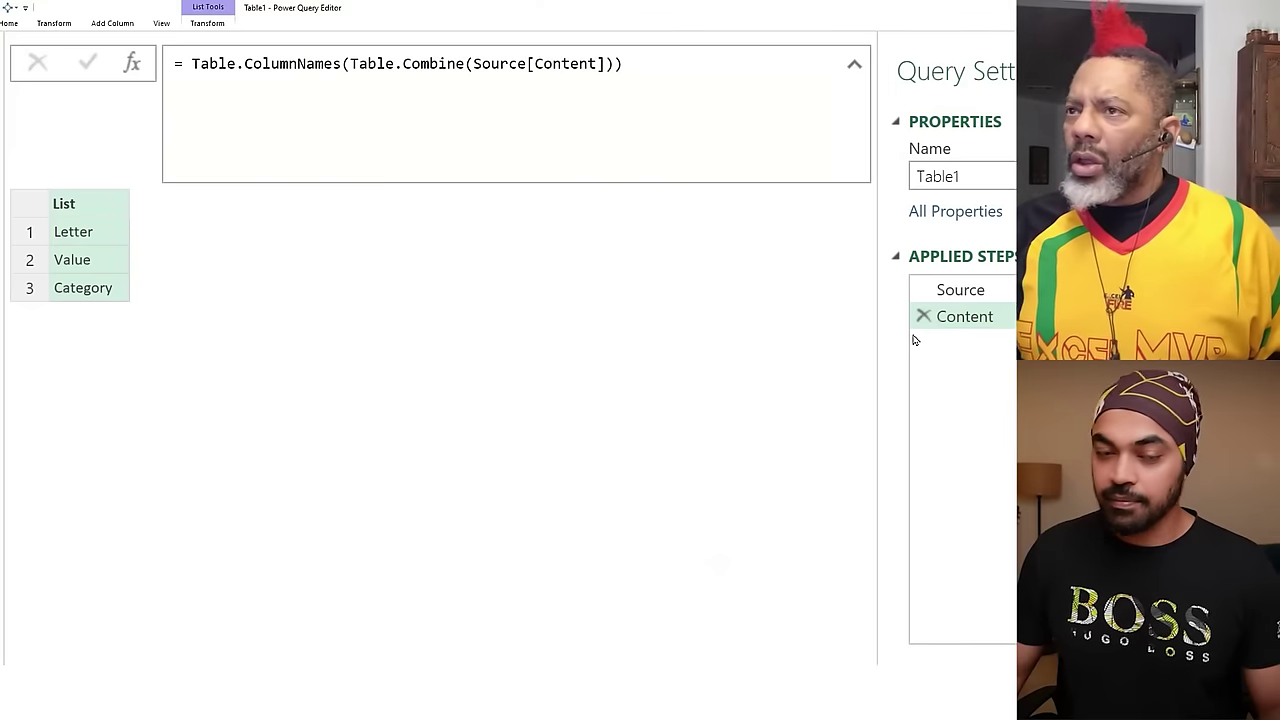
Rename the Content applied step to ColNamesList.
double_click(997, 318)
text(Col)
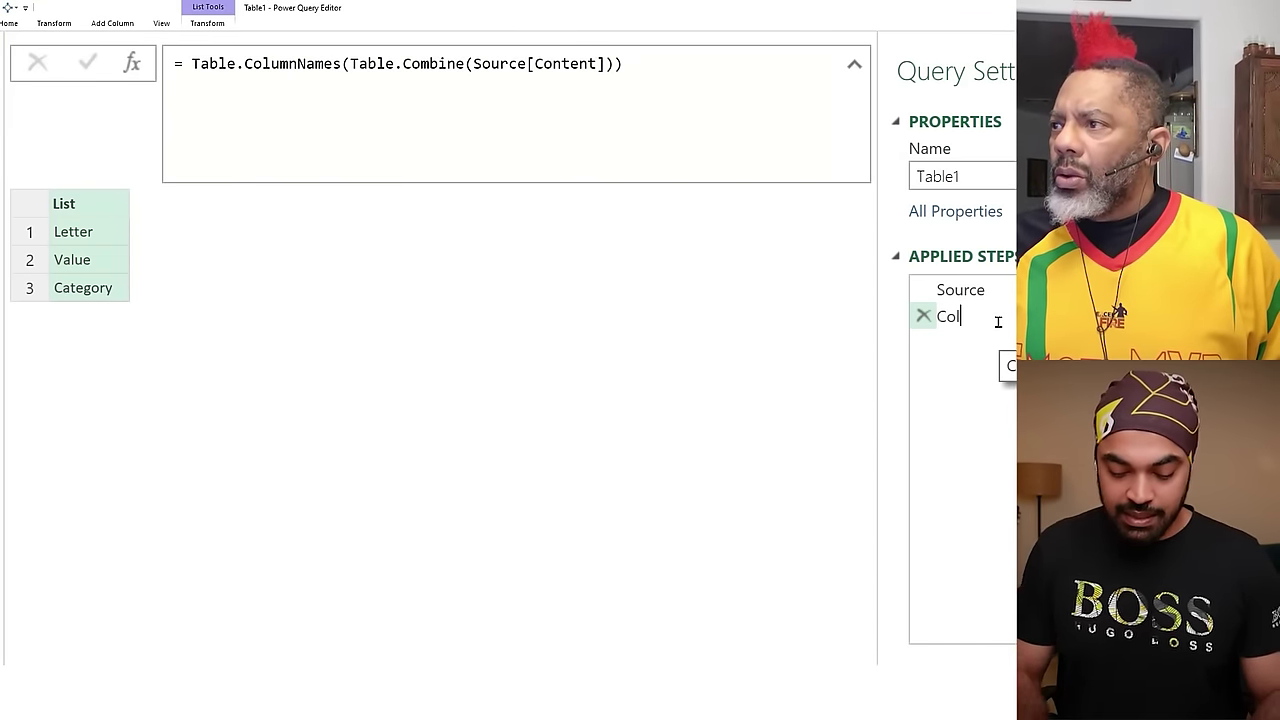
text(Names)
key(Return)
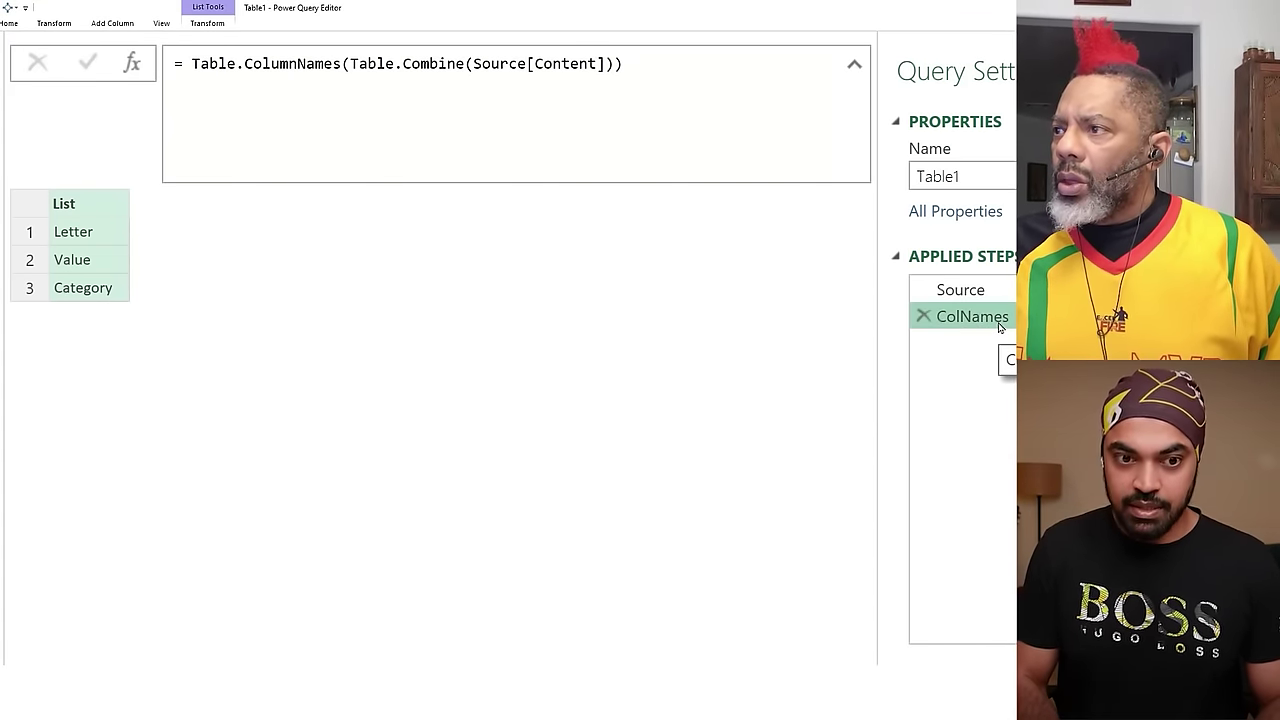
double_click(990, 317)
click(1010, 317)
text(List)
key(Return)
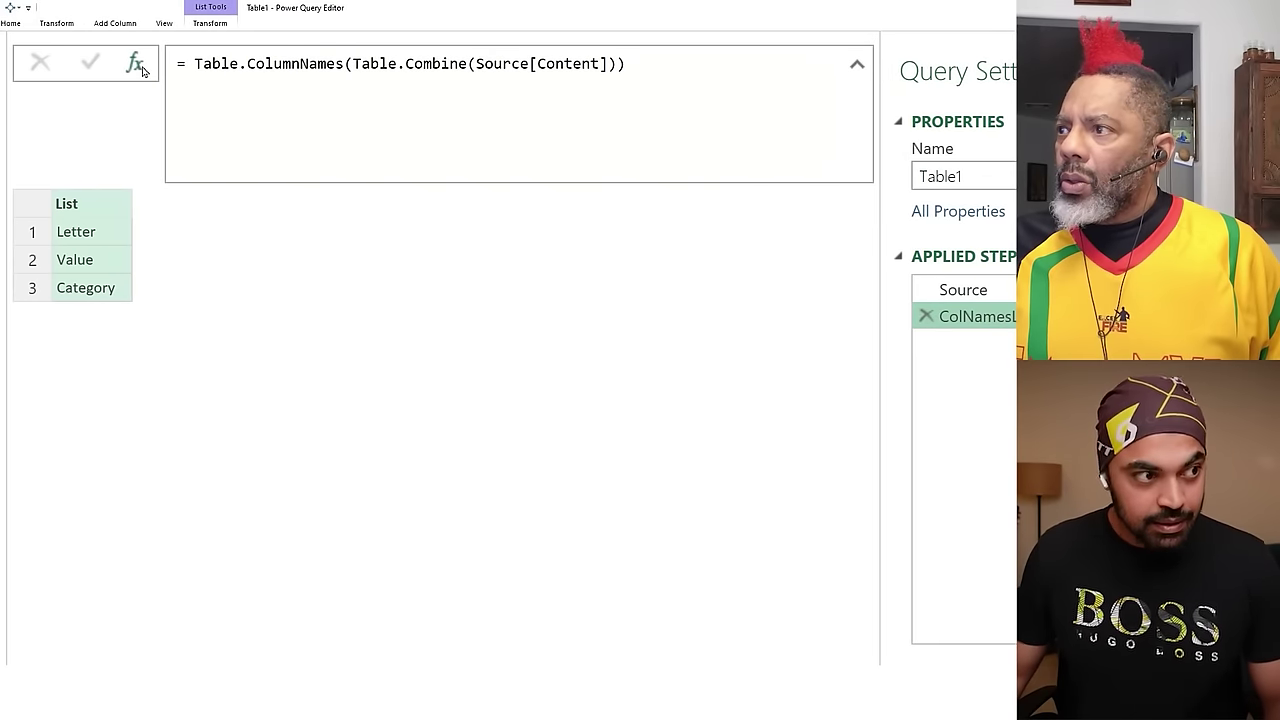
Add a custom applied step after ColNamesList and set its formula to = Source to bring back the original table listing.
click(135, 67)
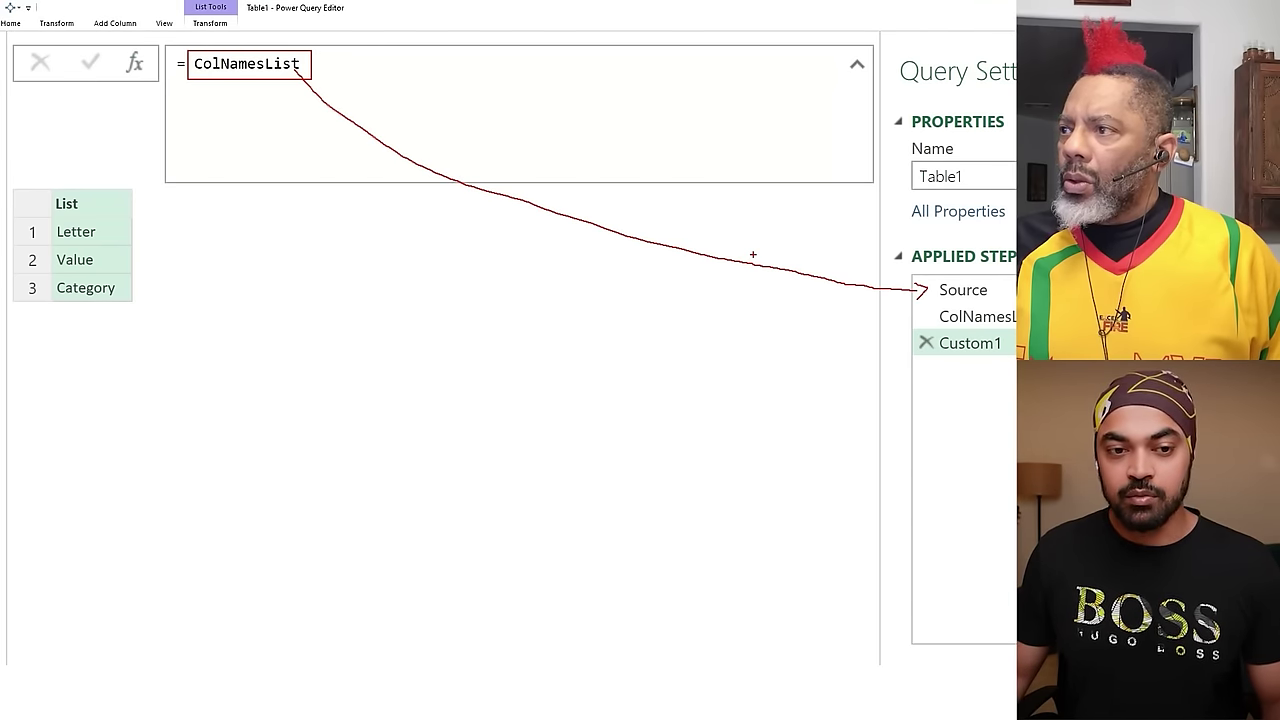
double_click(229, 62)
text(Source)
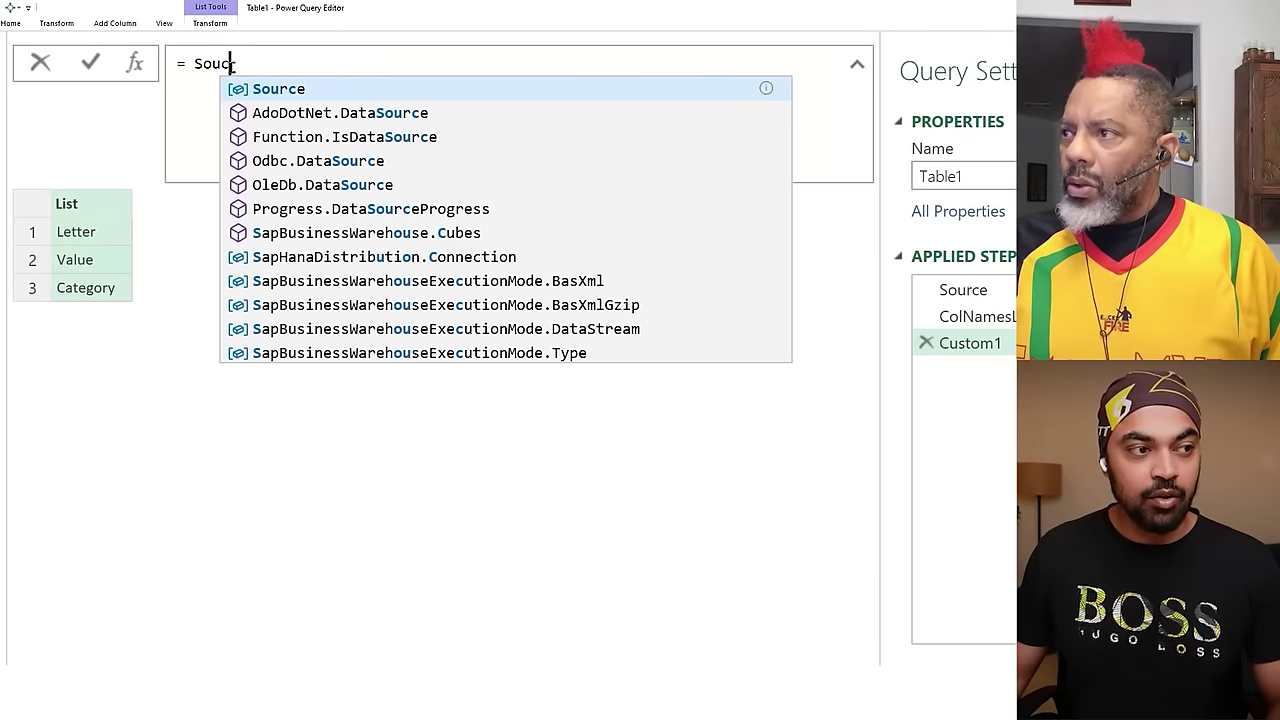
key(shift+Return)
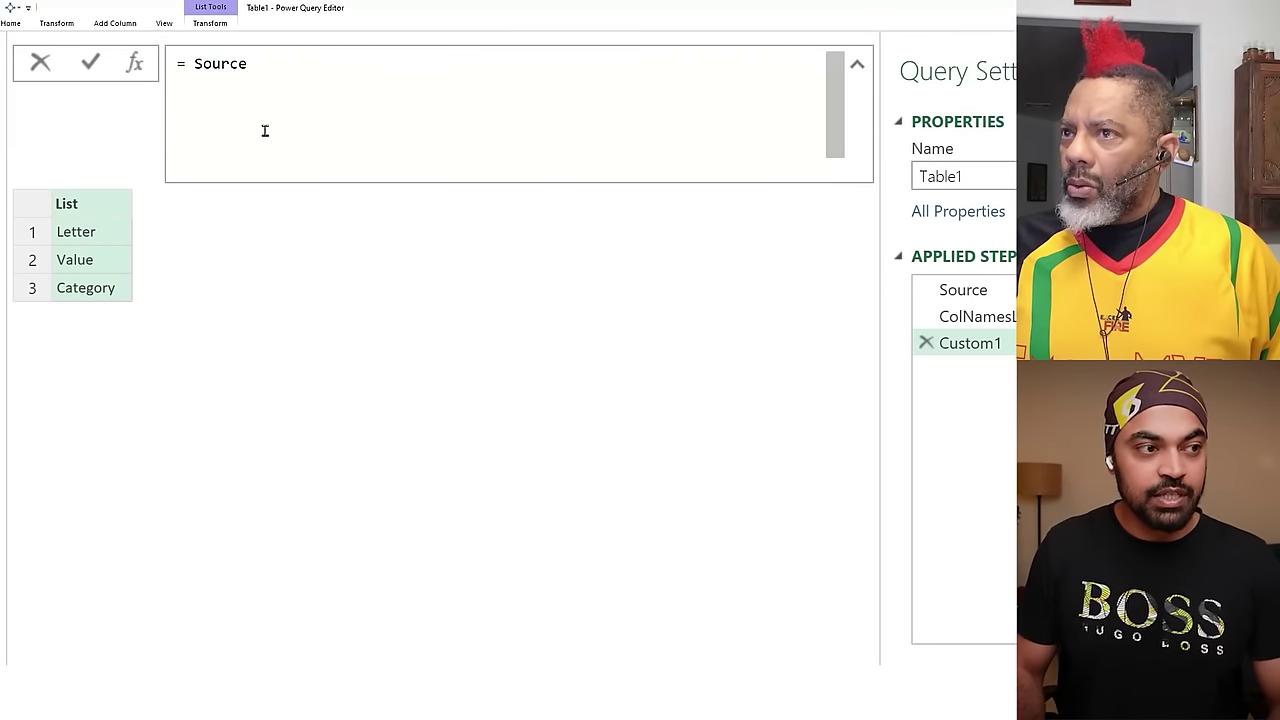
key(Return)
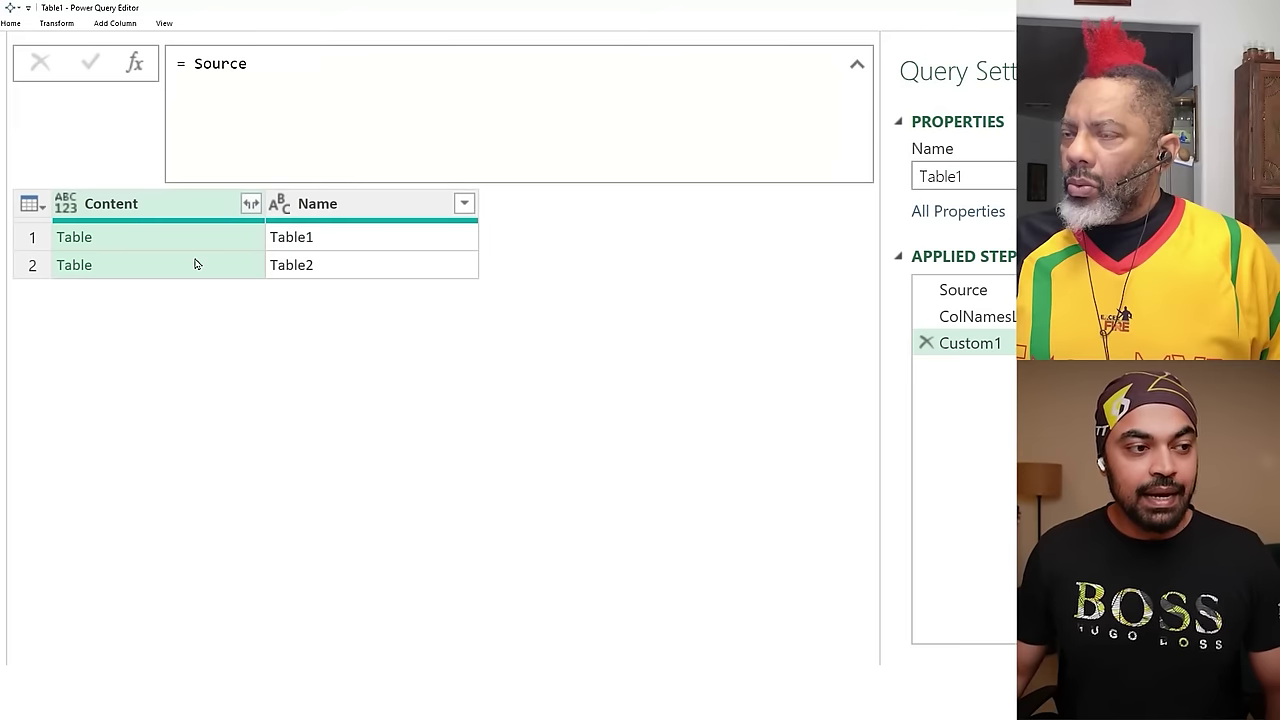
Expand the Content column into the Letter and Value columns only, excluding Category.
mouse_move(26, 181)
mouse_down()
mouse_move(129, 240)
mouse_move(276, 295)
mouse_up()
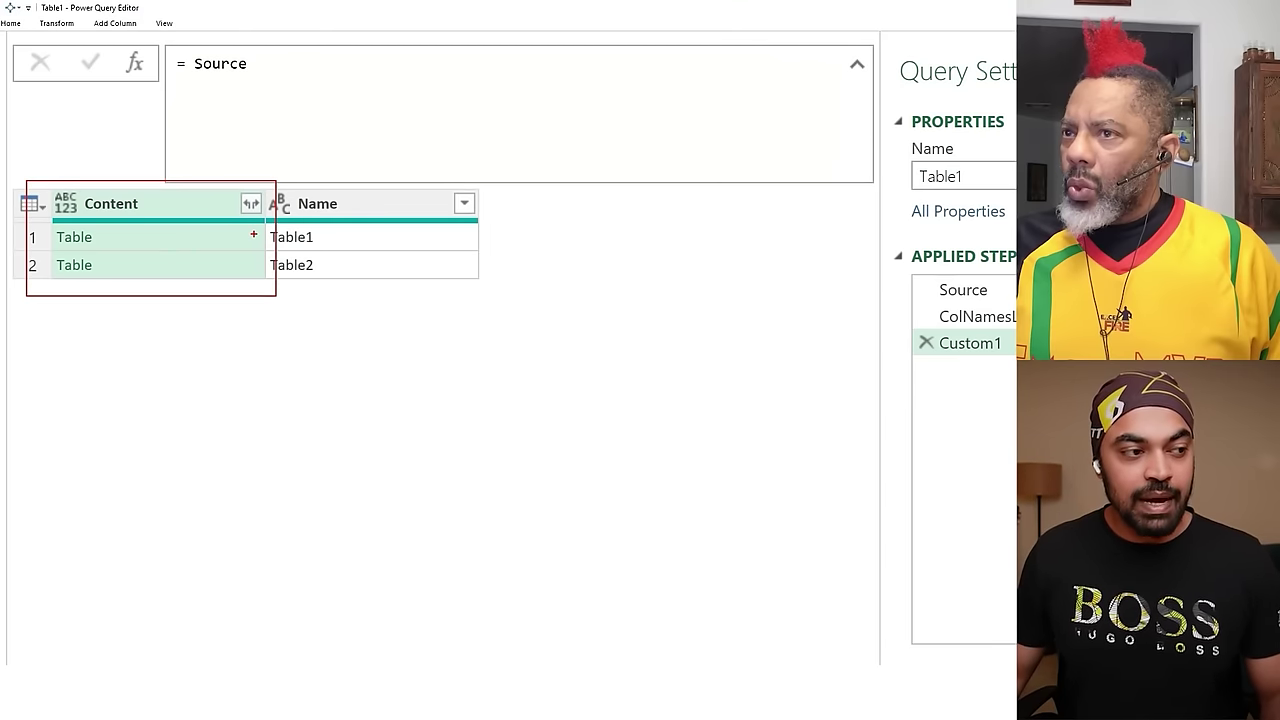
mouse_move(221, 183)
mouse_down()
mouse_move(221, 216)
mouse_move(272, 212)
mouse_move(224, 172)
mouse_move(222, 190)
mouse_up()
key(Escape)
click(251, 204)
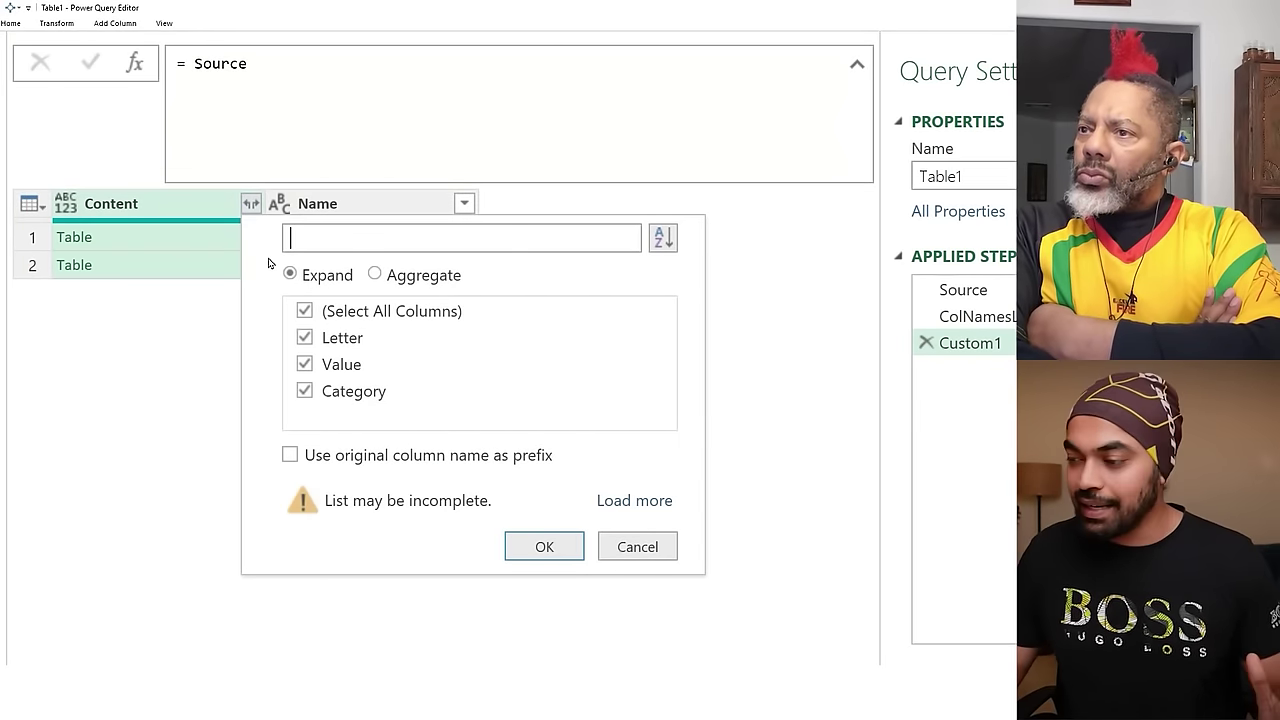
click(332, 395)
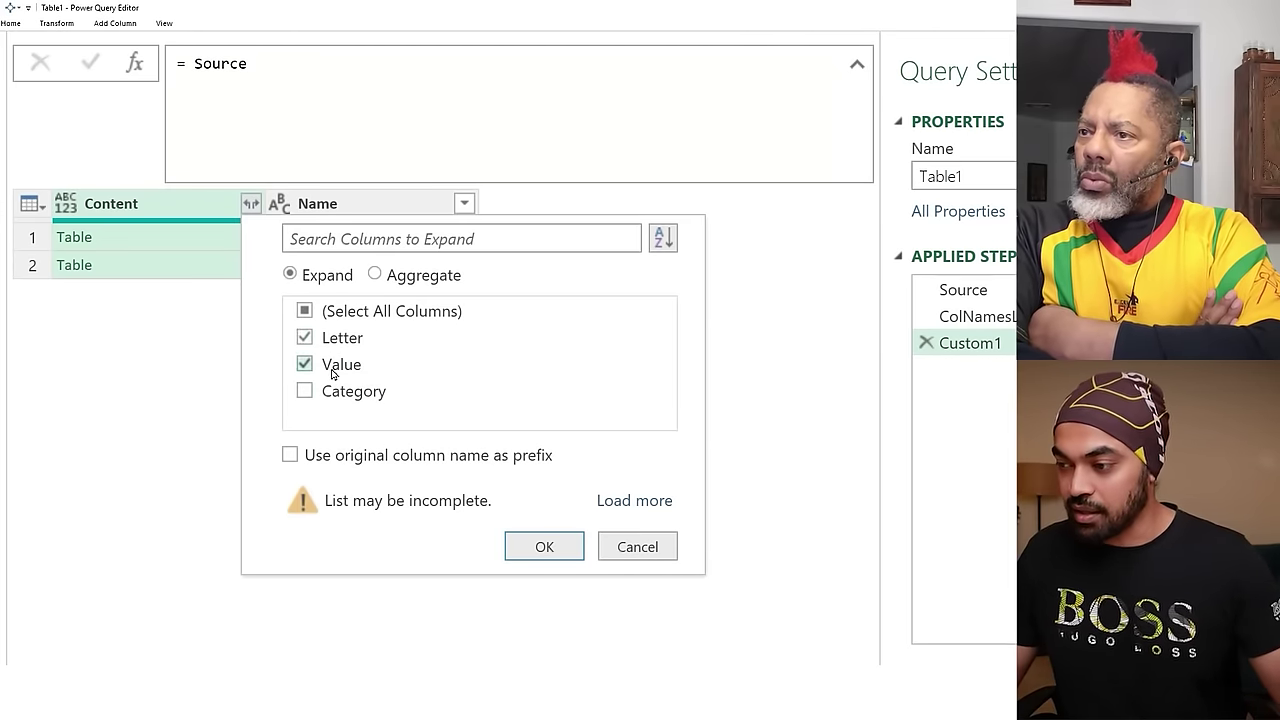
click(522, 549)
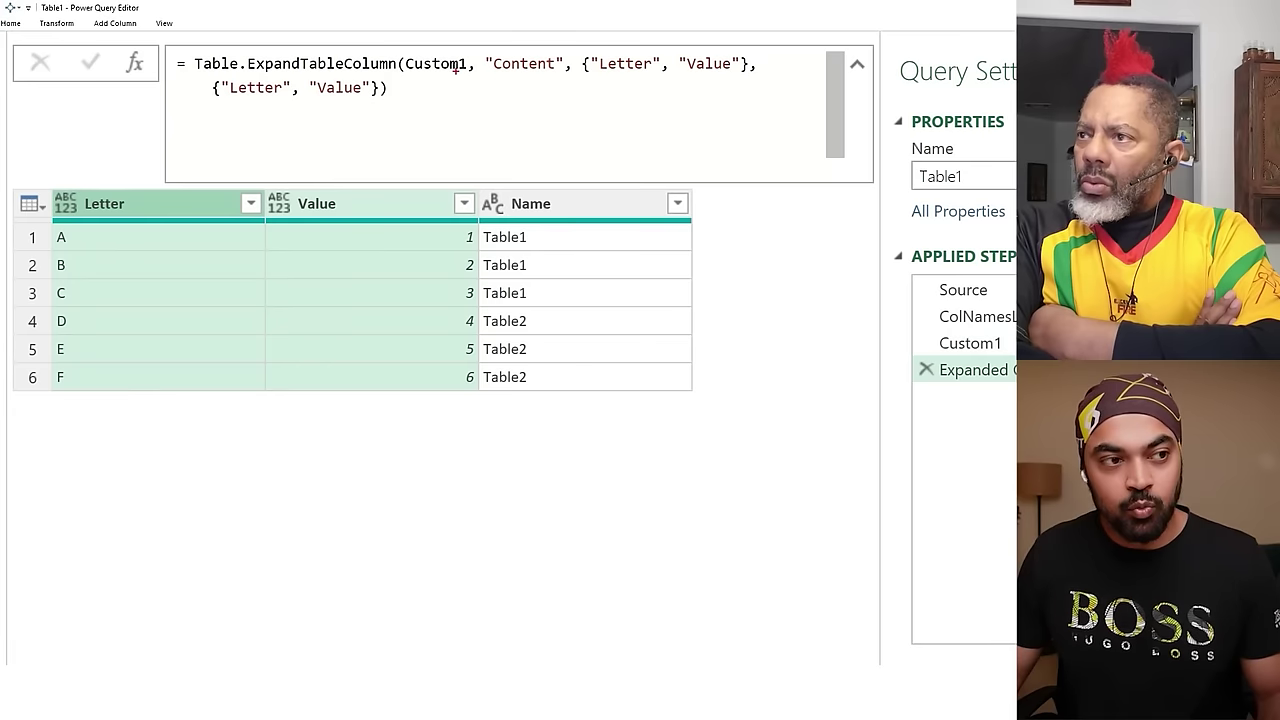
Temporarily mark the Custom1, "Content" and two {"Letter", "Value"} arguments of the Table.ExpandTableColumn formula, and clear the annotations.
mouse_move(418, 74)
mouse_down()
mouse_move(450, 76)
mouse_move(632, 218)
mouse_move(908, 345)
mouse_up()
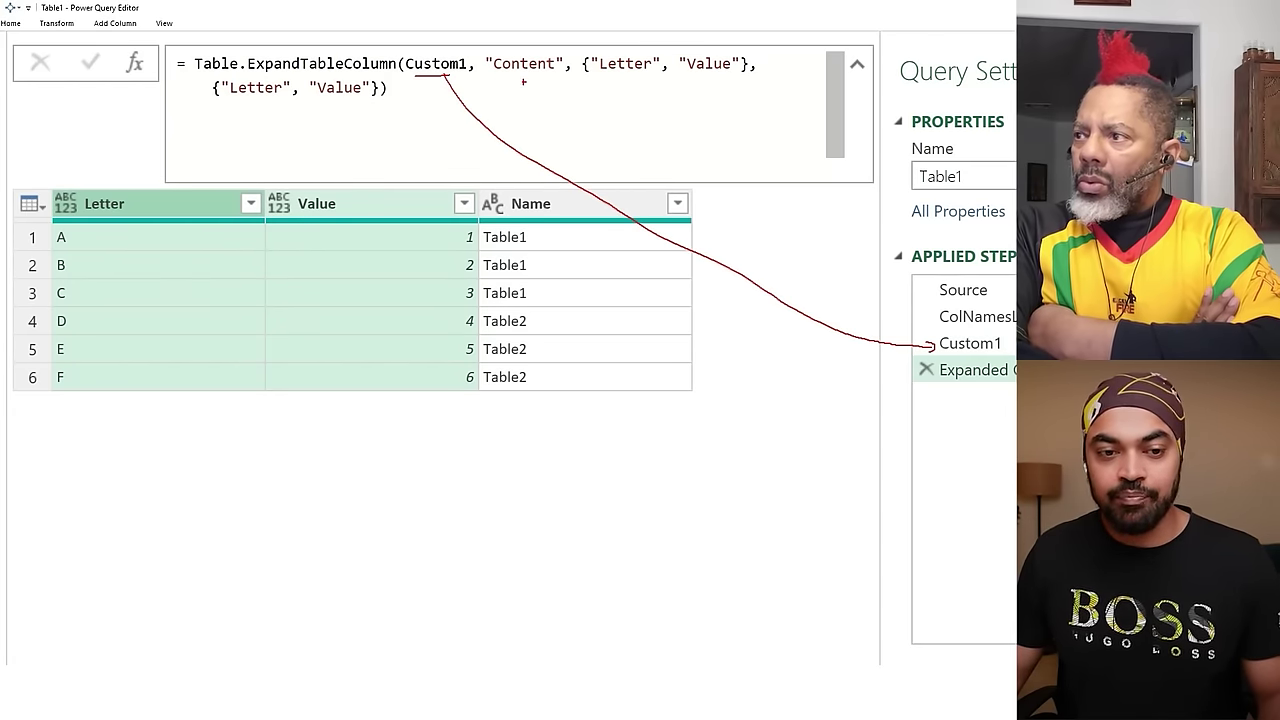
drag(607, 86, 741, 76)
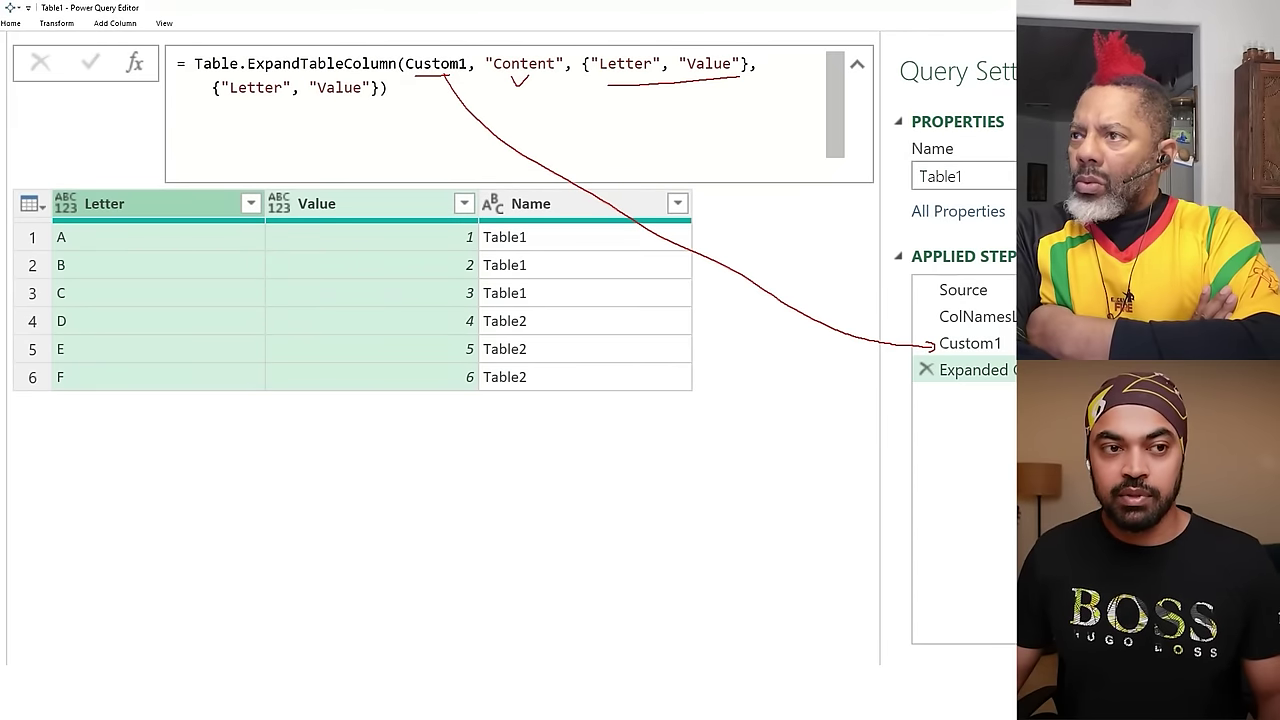
drag(239, 99, 385, 106)
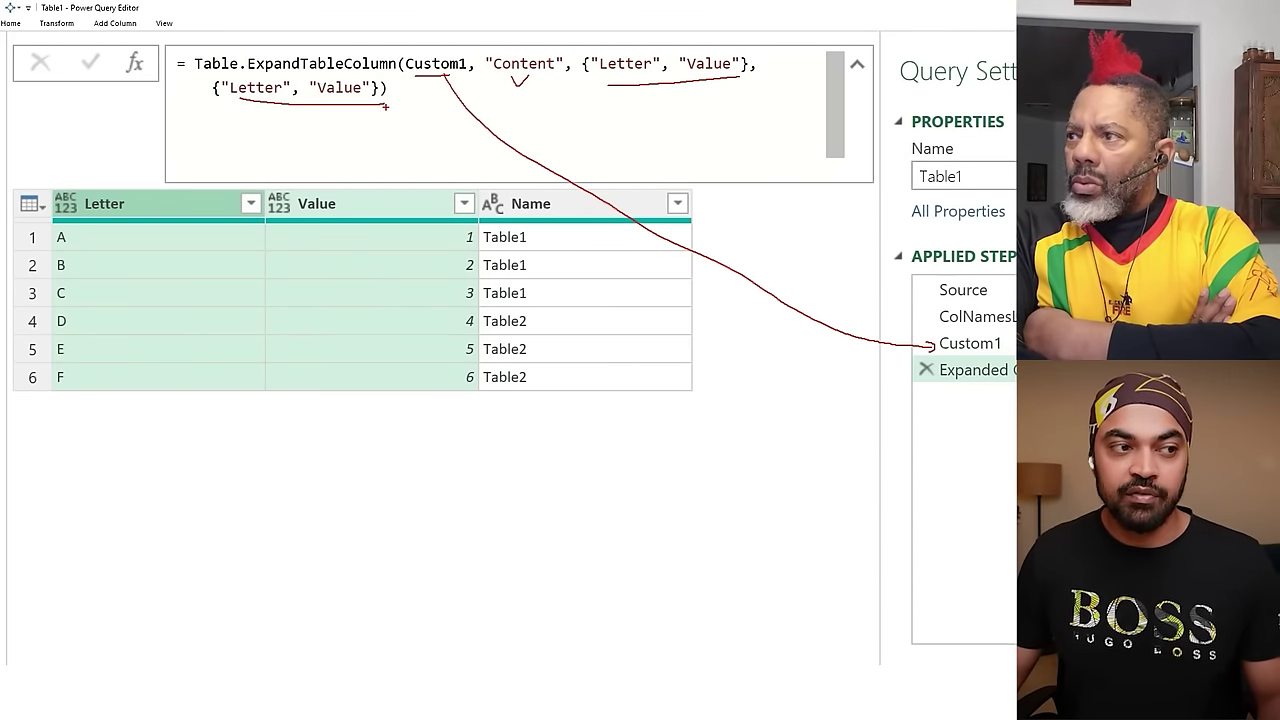
key(Escape)
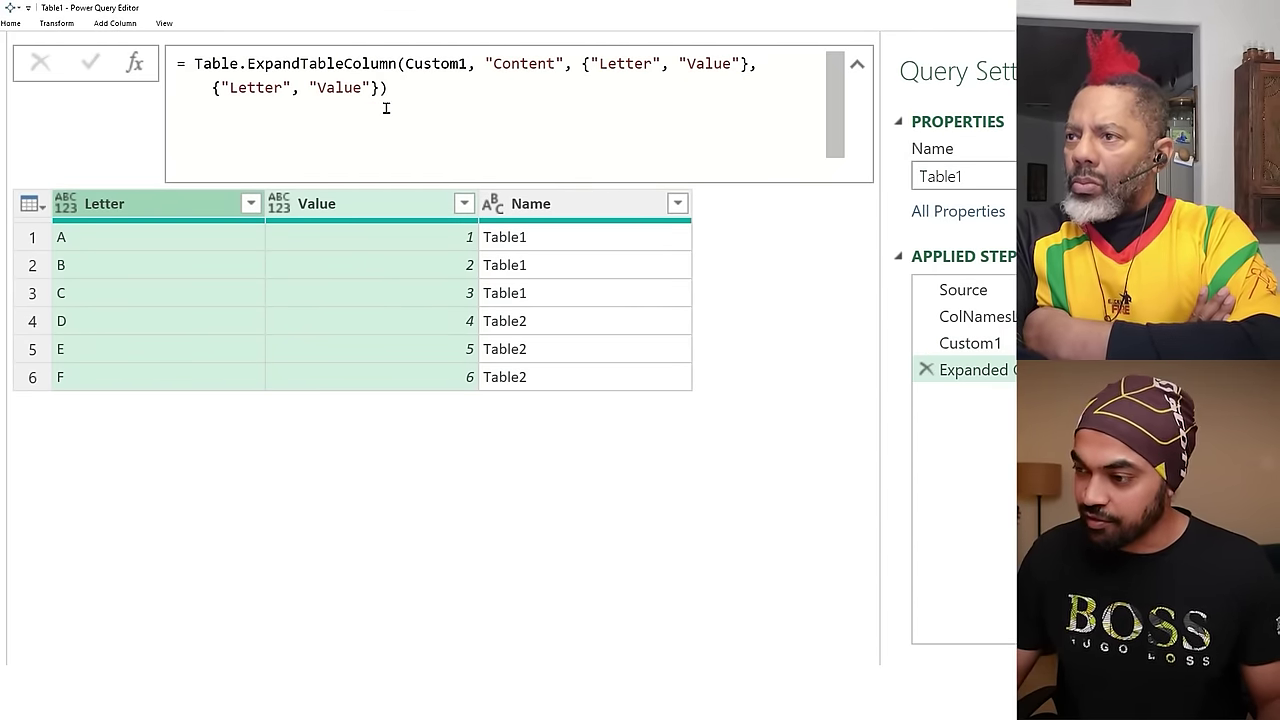
Remove the optional fourth argument, the second {"Letter", "Value"} list, and its preceding comma from the Table.ExpandTableColumn formula.
click(589, 124)
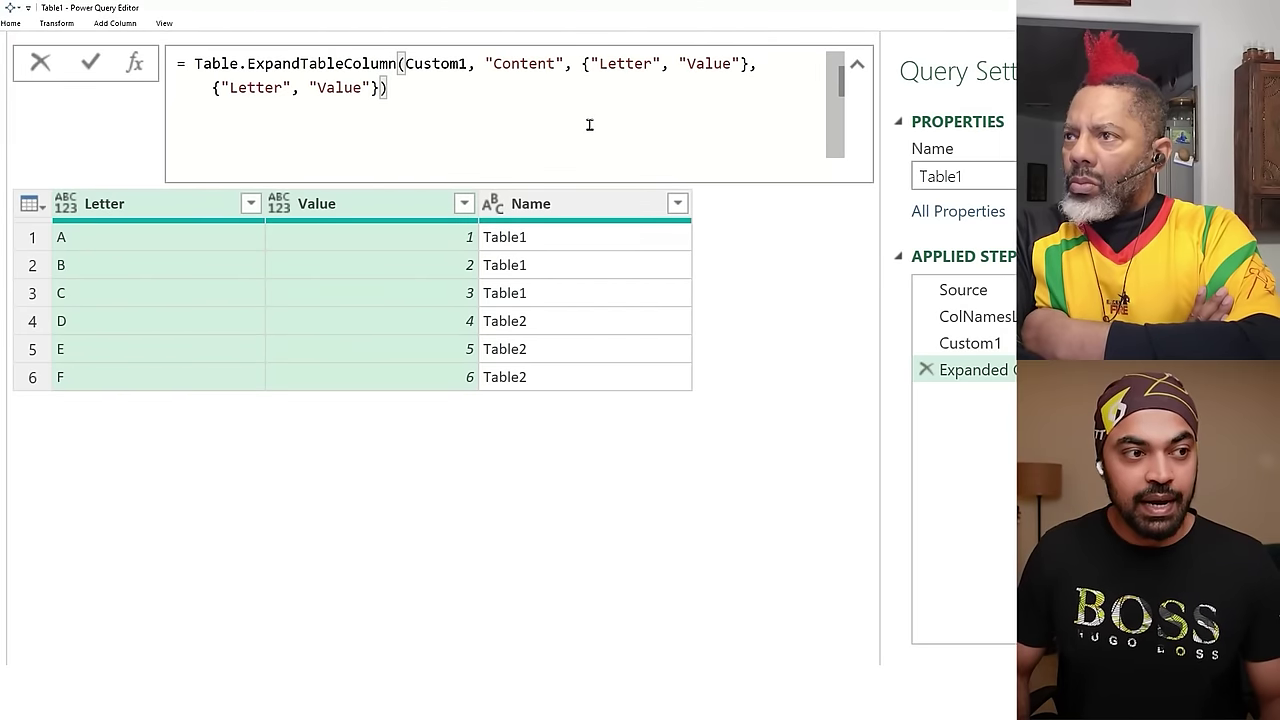
key(ctrl+shift+Left)
key(ctrl+shift+Left)
key(ctrl+shift+Left)
key(ctrl+shift+Left)
key(ctrl+shift+Left)
key(ctrl+shift+Left)
key(BackSpace)
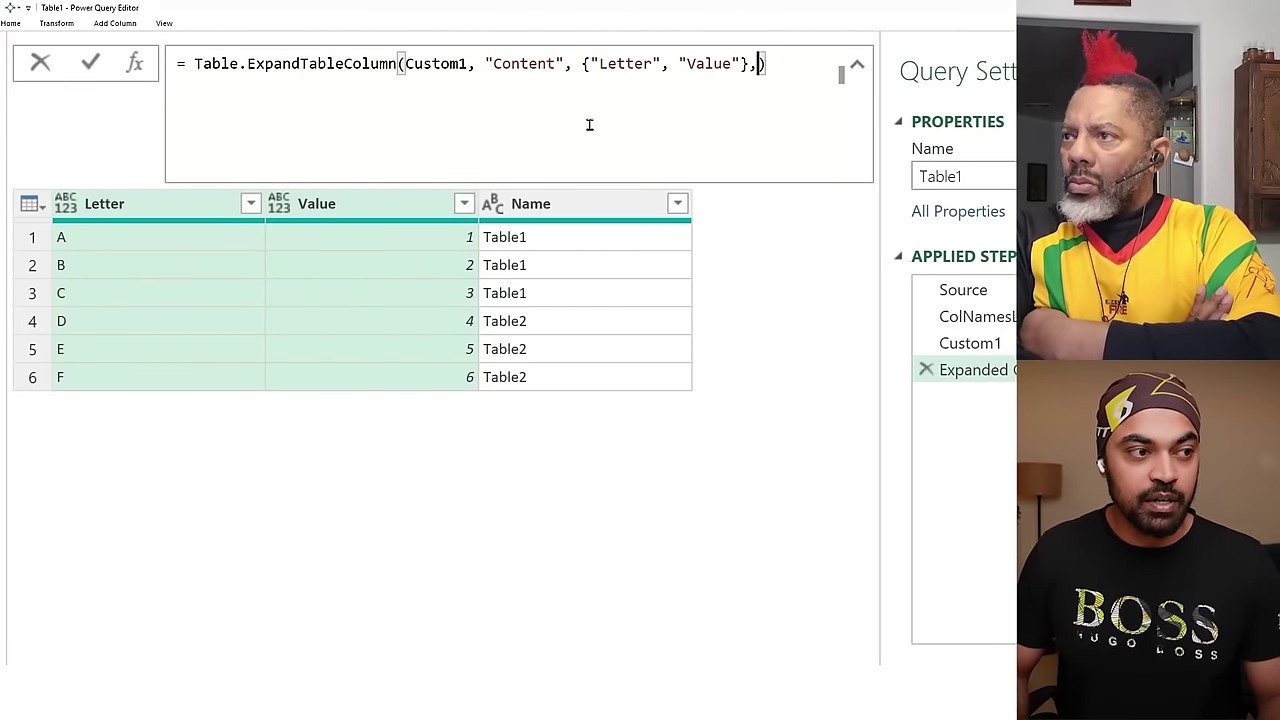
key(BackSpace)
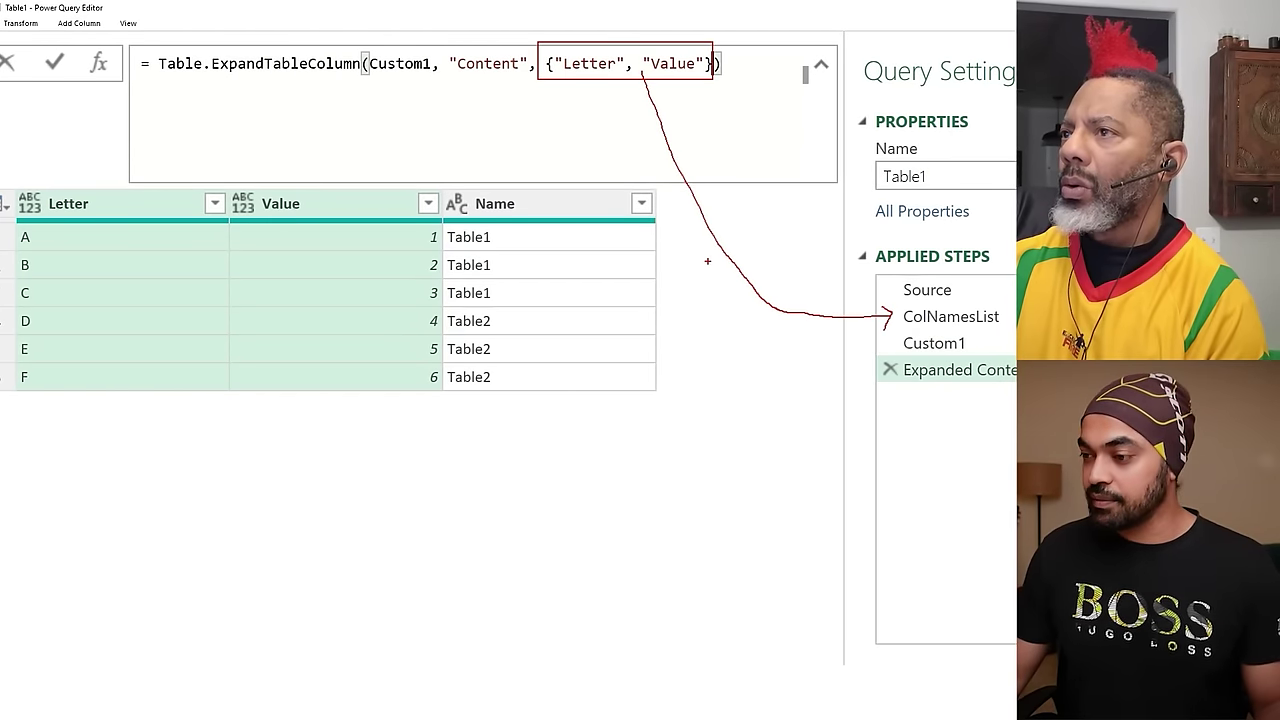
Replace the hardcoded {"Letter", "Value"} list in the Table.ExpandTableColumn formula with ColNamesList and apply the formula.
key(Escape)
drag(549, 63, 740, 63)
key(BackSpace)
text(Col)
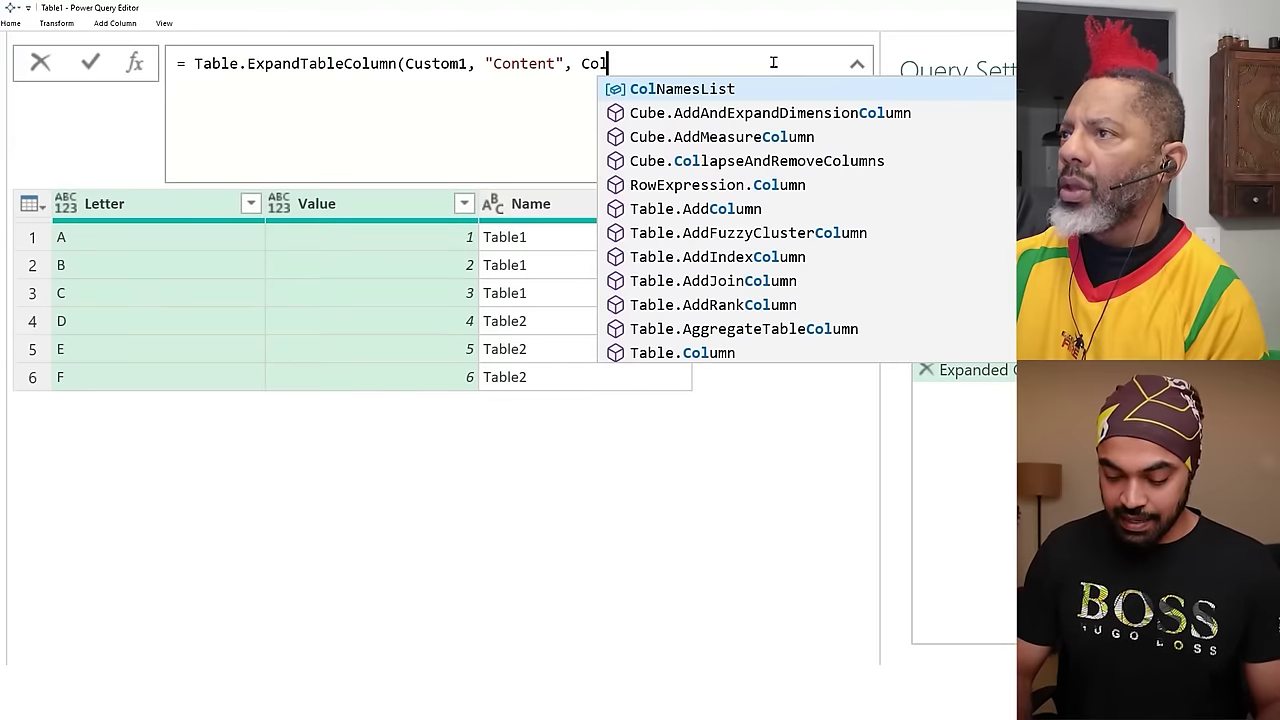
key(Tab)
text())
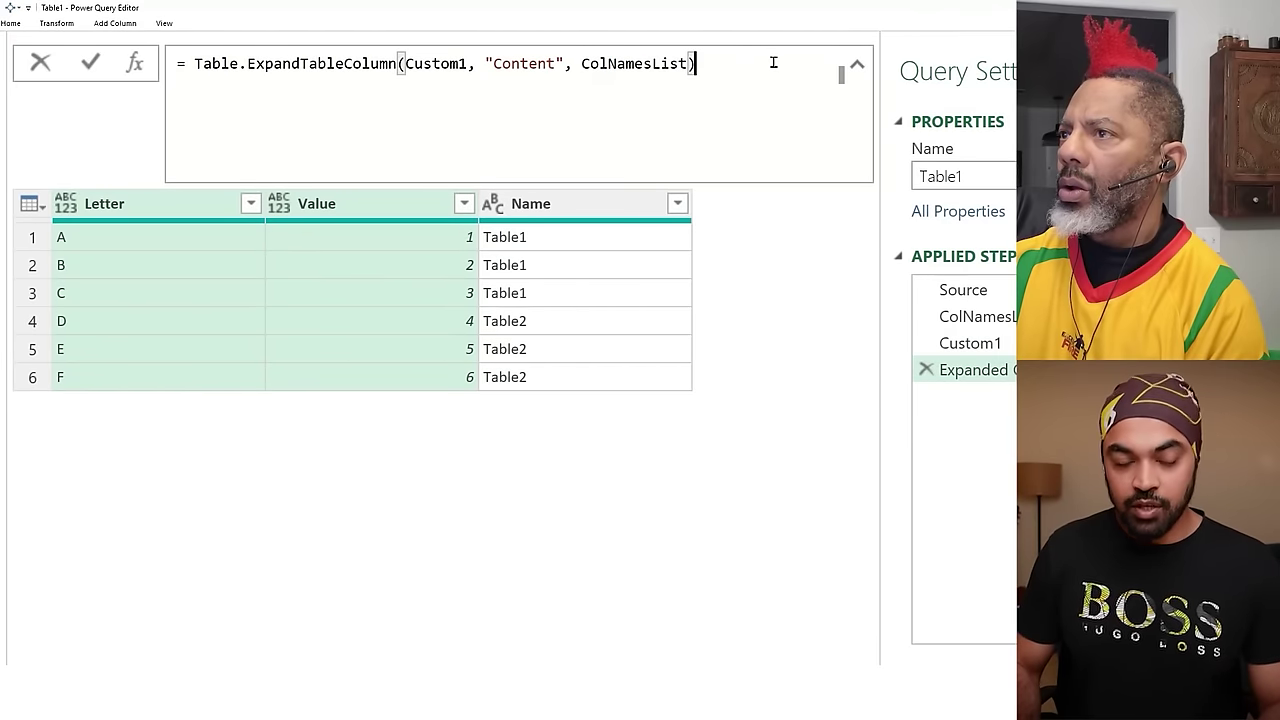
key(Return)
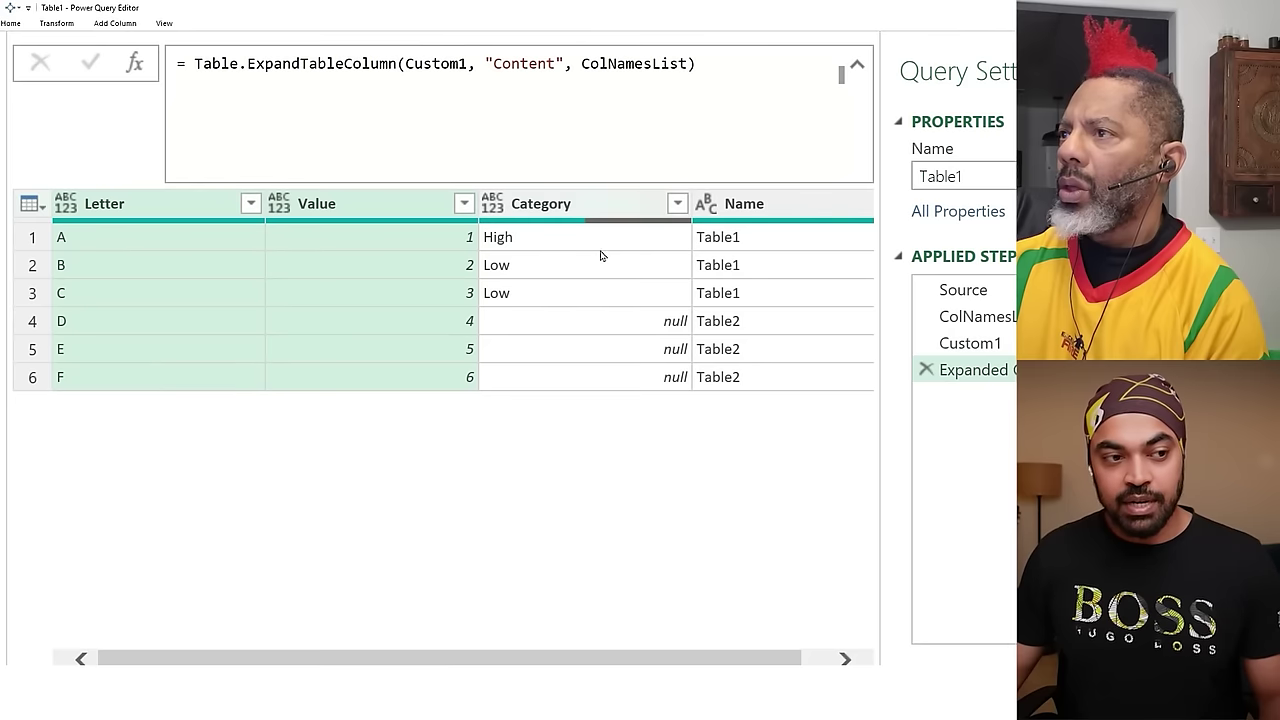
click(591, 295)
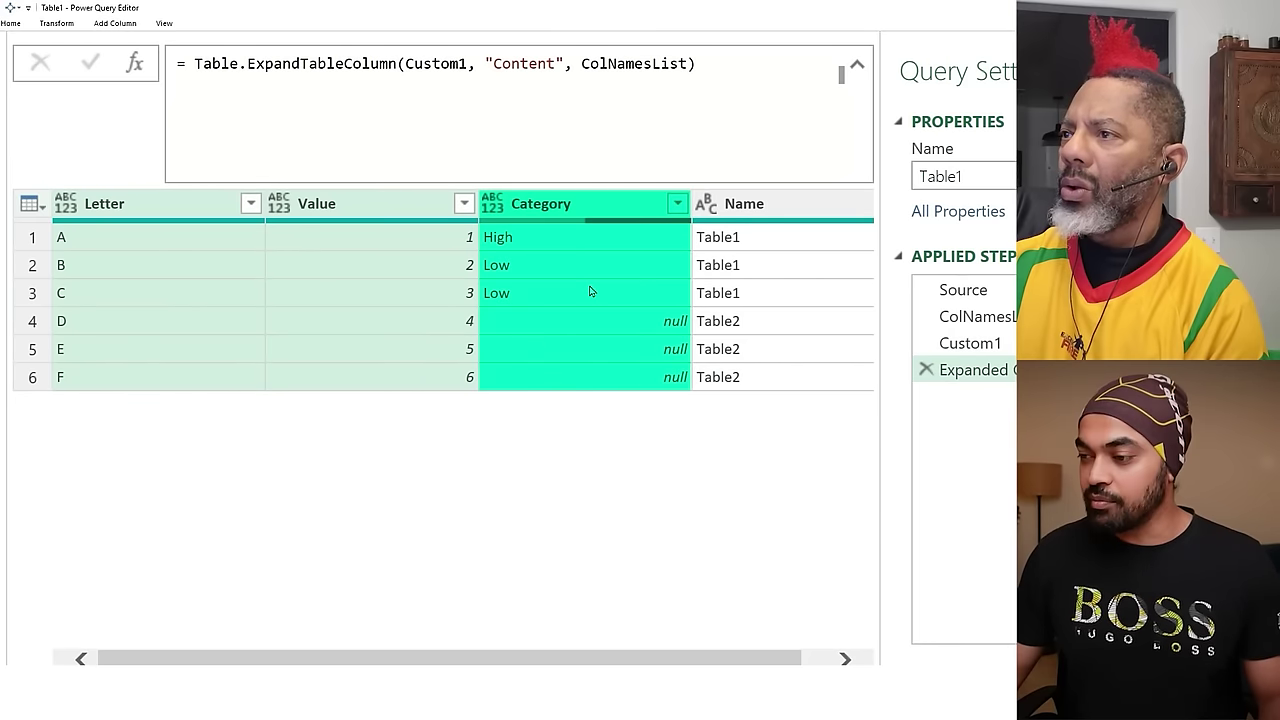
ctrl+click(590, 293)
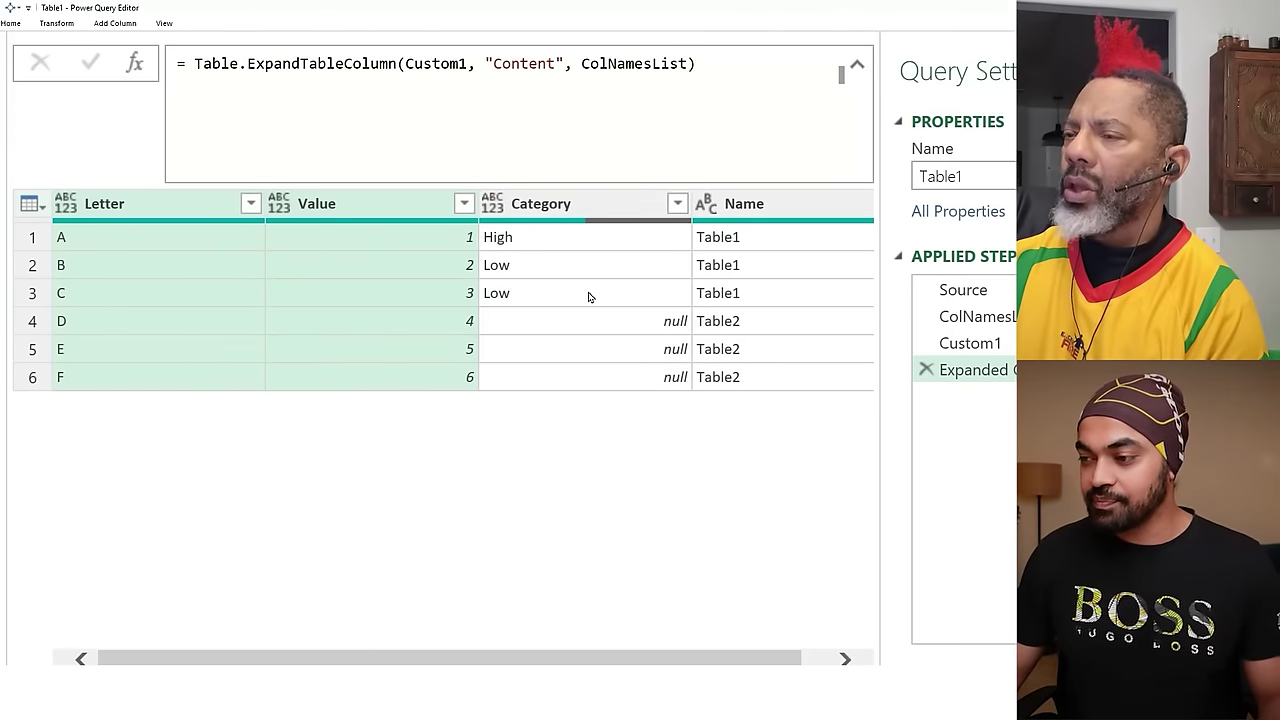
Display the query editor's commands for closing, loading and refreshing the query.
click(10, 23)
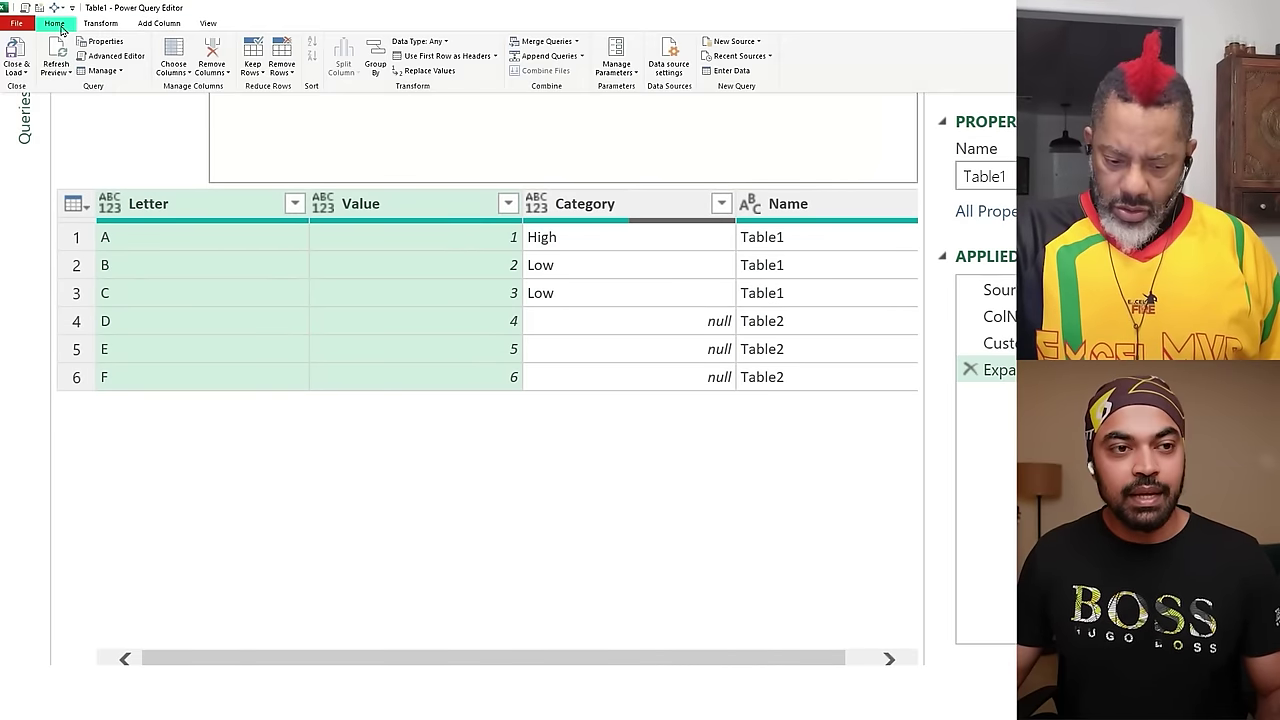
Close and load the query to return to the worksheet, and rename the first table's Category header to Color.
click(15, 52)
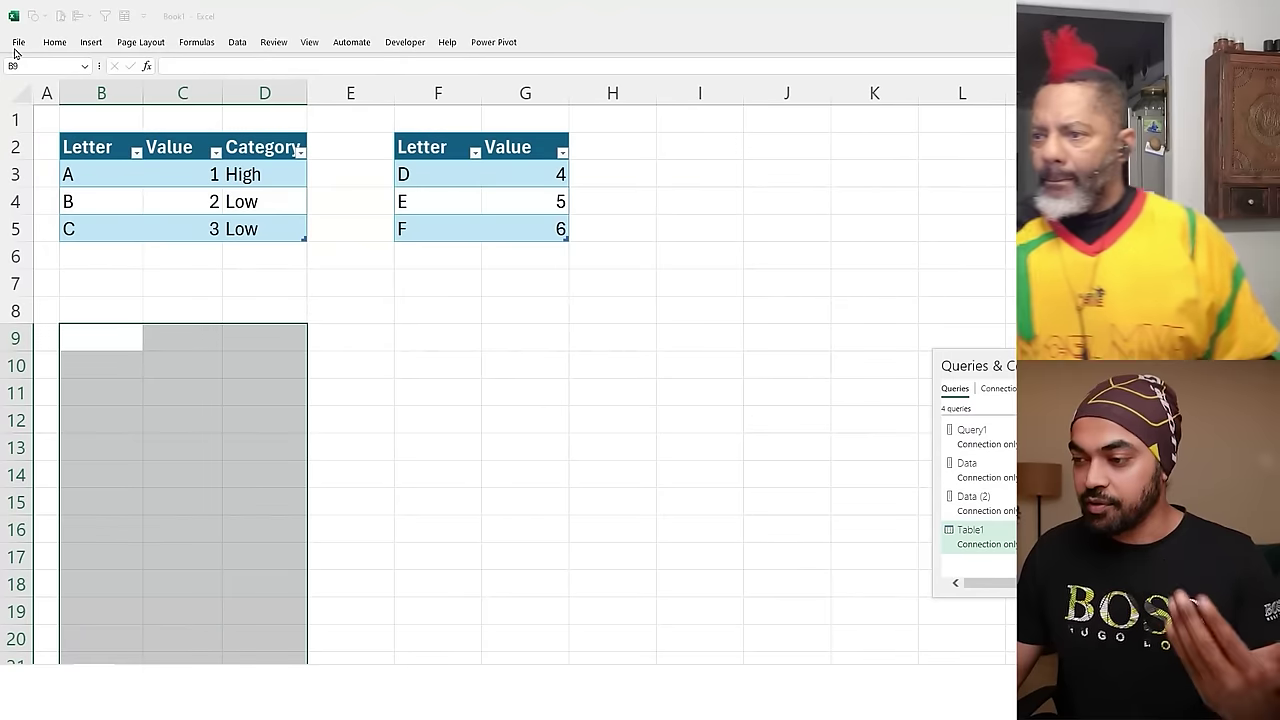
click(434, 386)
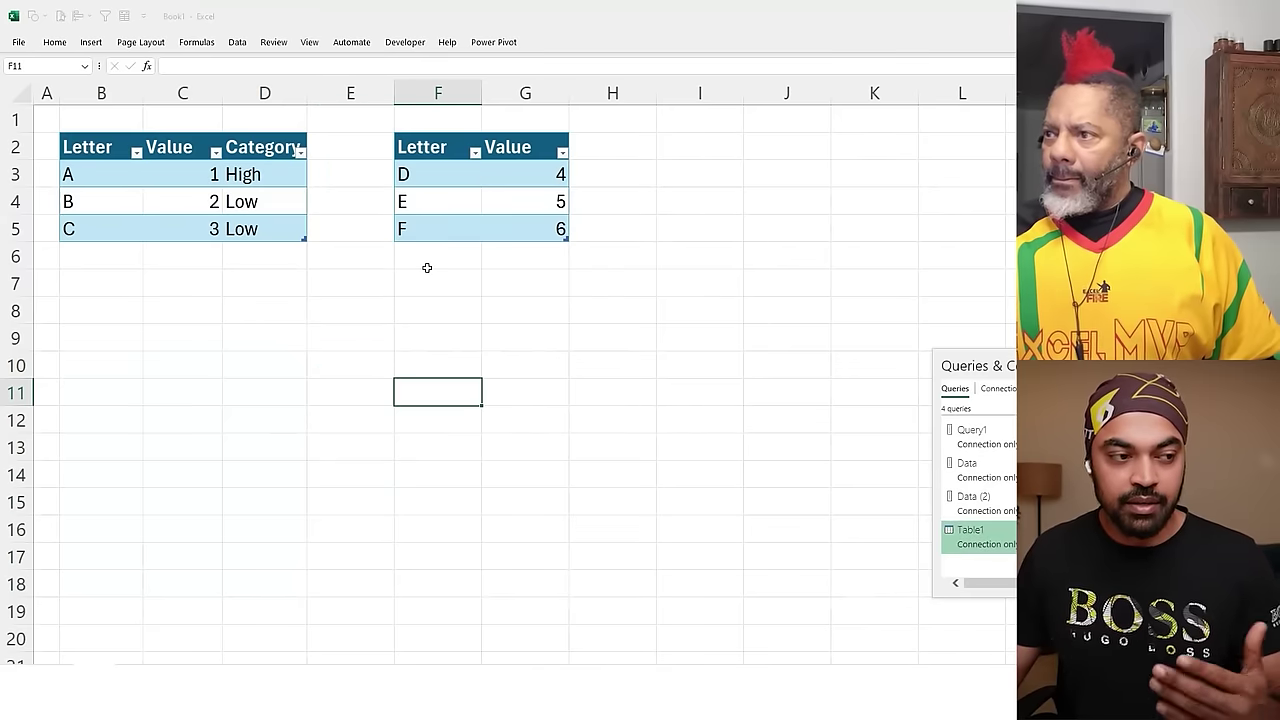
click(250, 200)
click(250, 153)
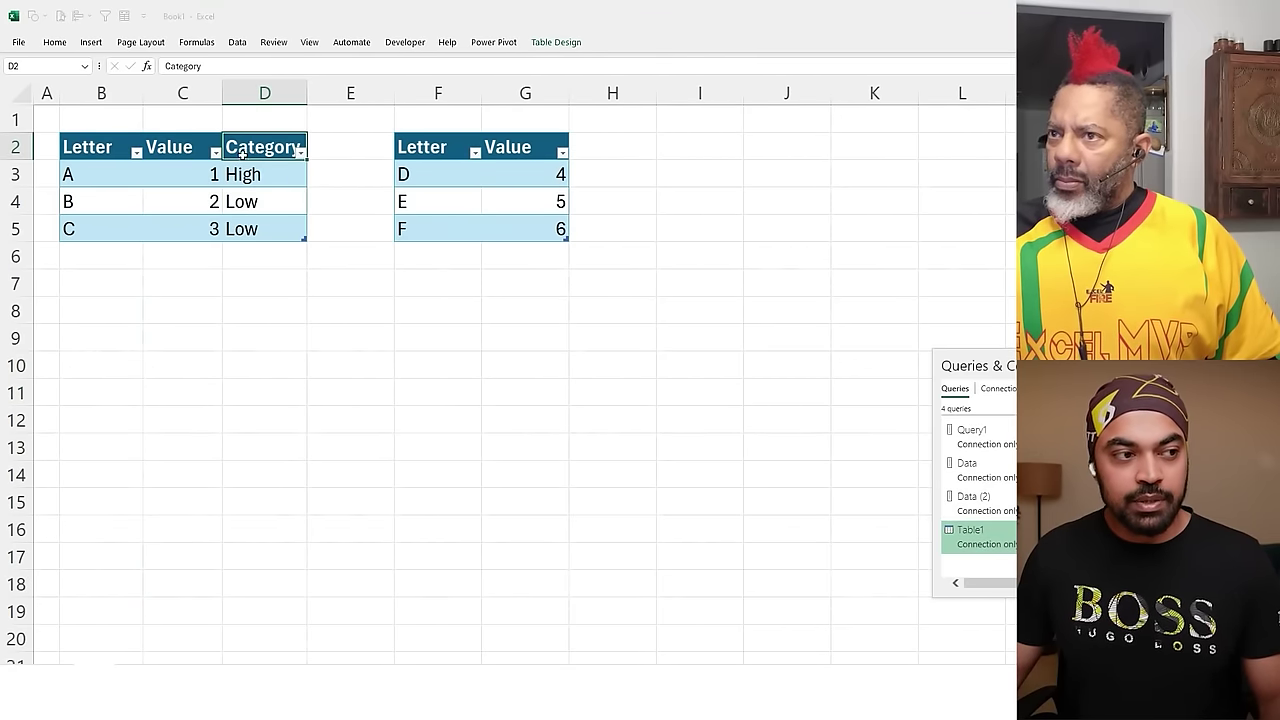
click(243, 155)
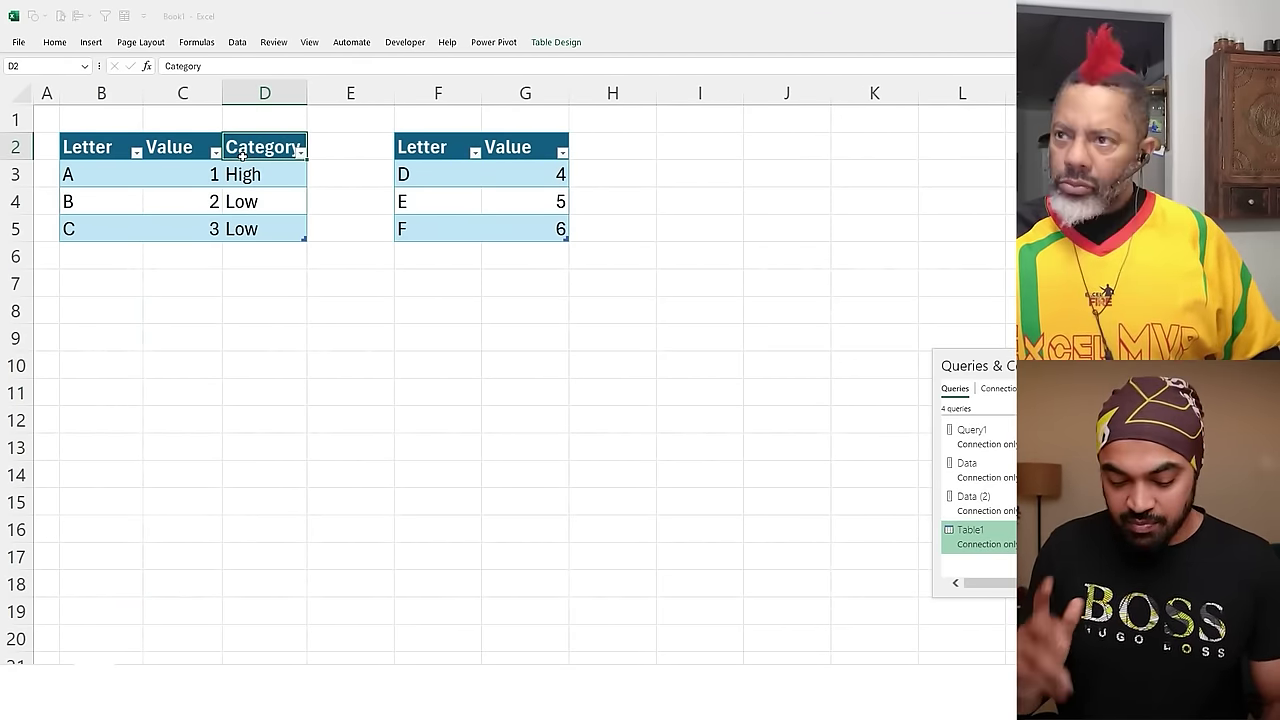
text(Color)
key(Return)
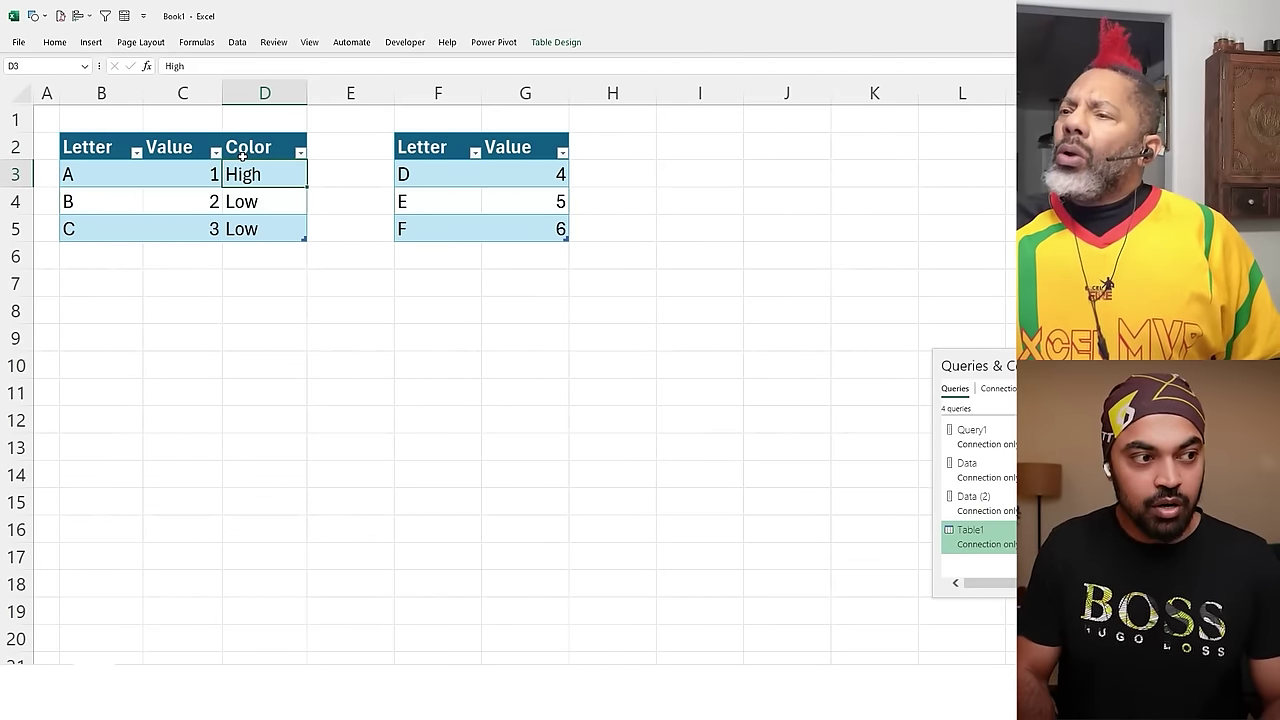
Fill the three data cells of the first table's Color column with Red.
key(shift+Down)
key(shift+Down)
text(Red)
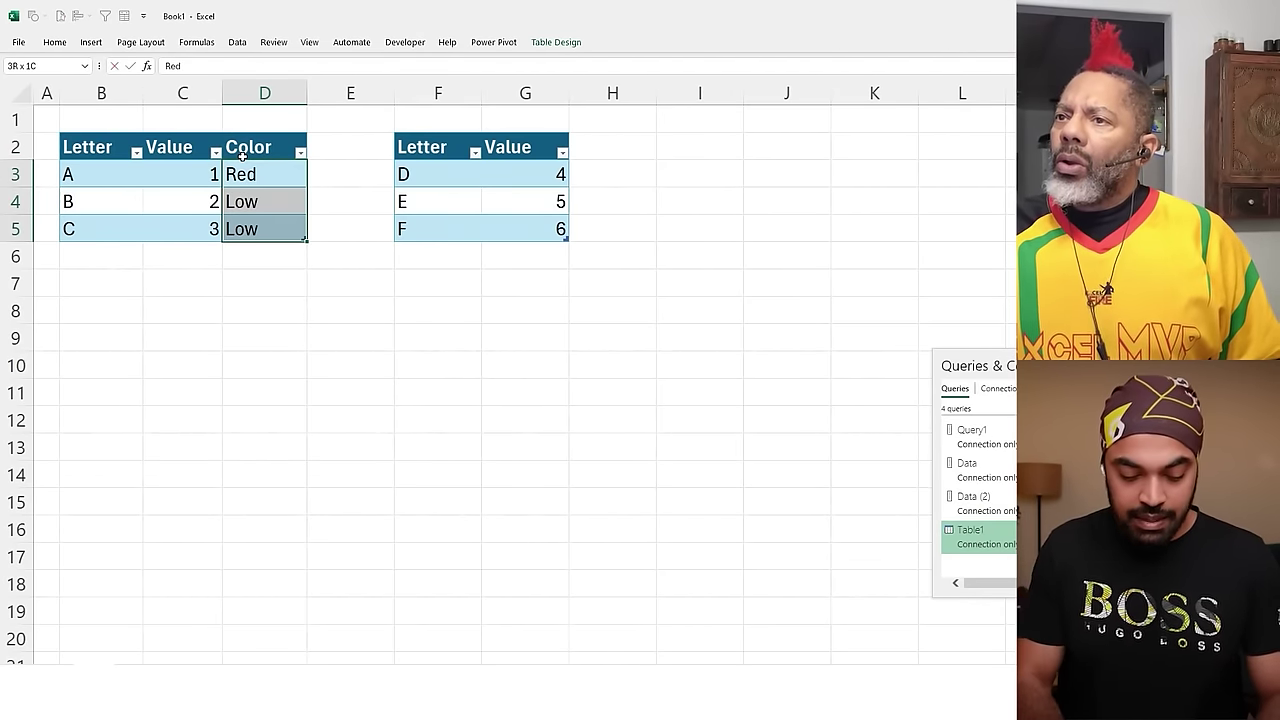
key(ctrl+Return)
Add a Category column to the second table by entering the header beside Value in H2.
key(Up)
key(Right)
key(Right)
key(Right)
key(Right)
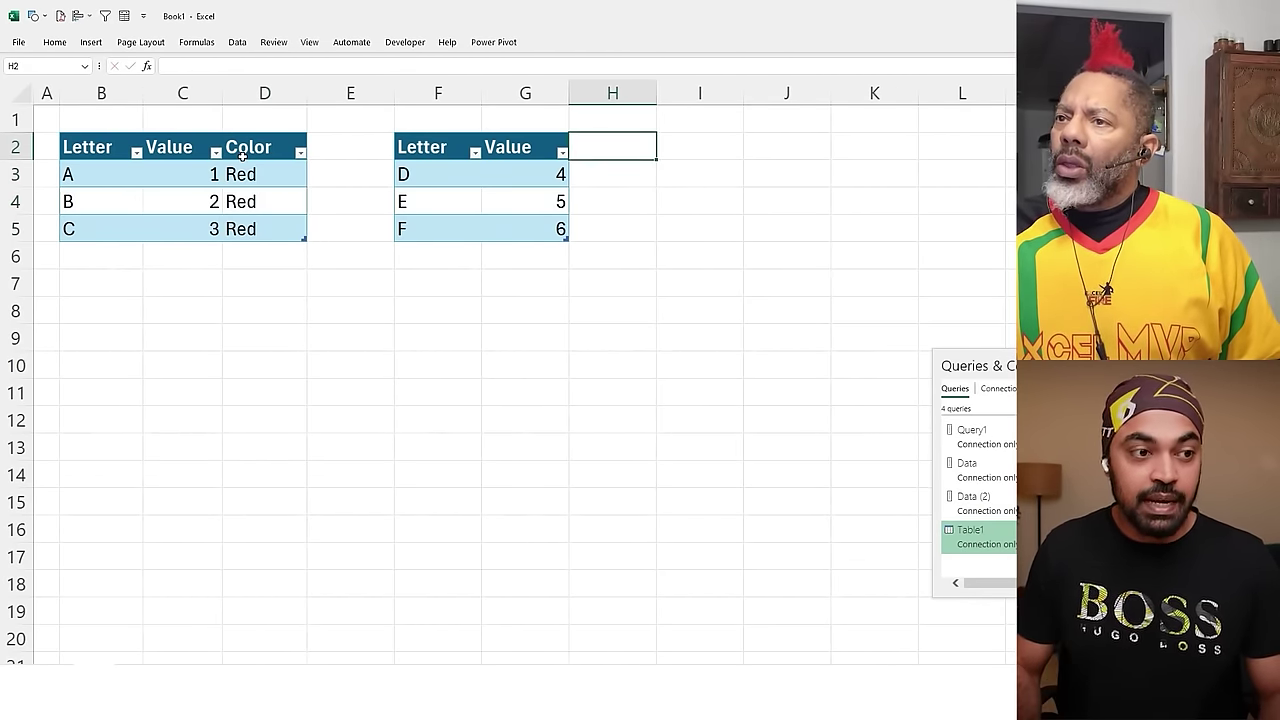
text(Category)
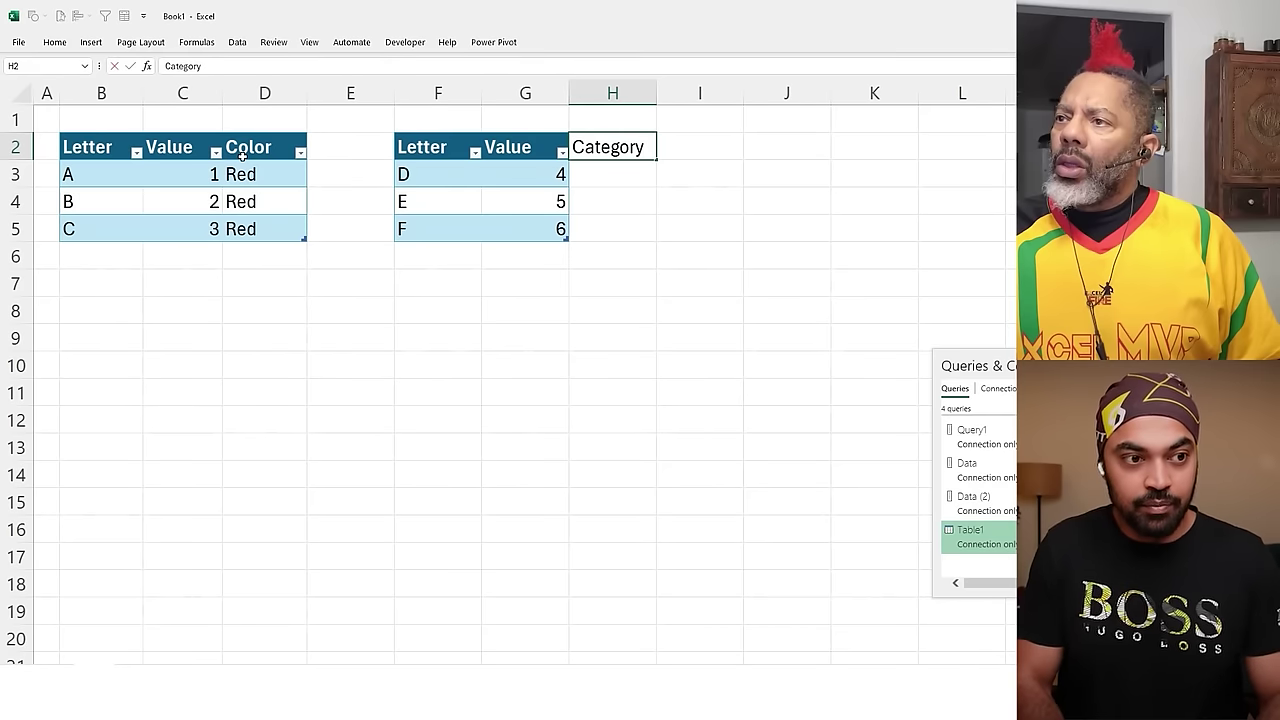
key(Return)
Fill the three data cells of the second table's Category column with High.
key(shift+Down)
key(shift+Down)
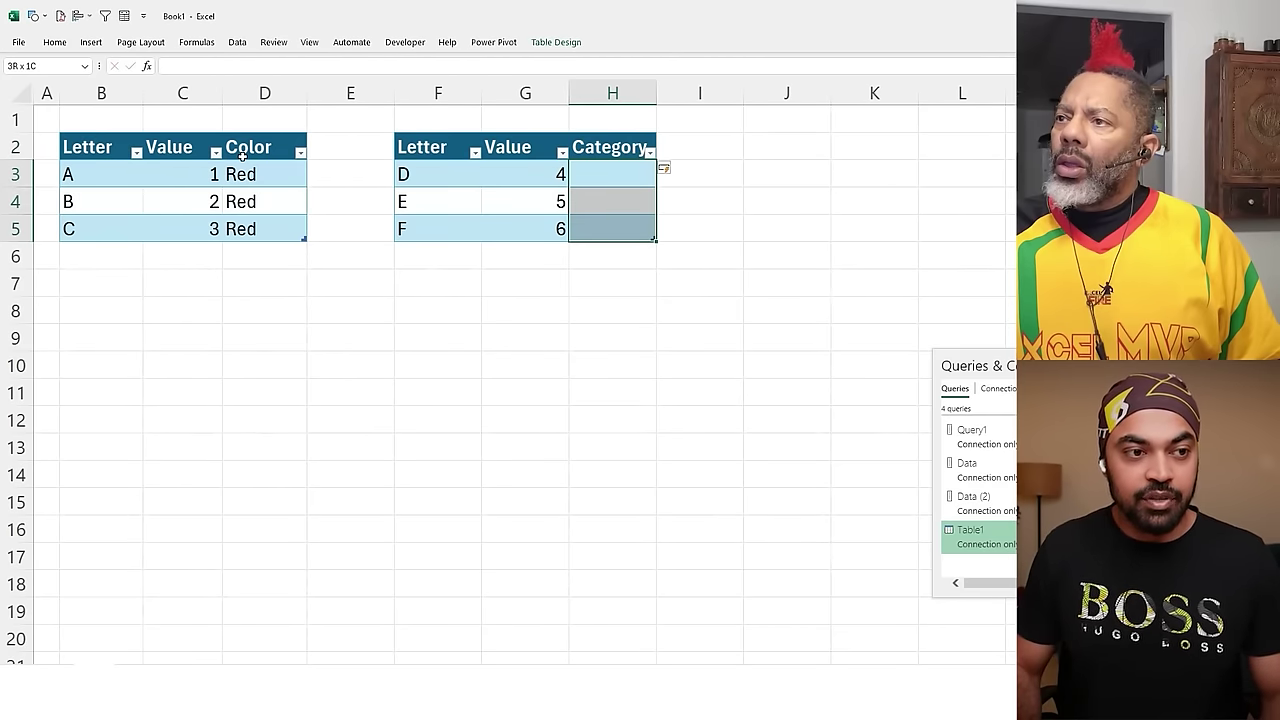
text(High)
key(ctrl+Return)
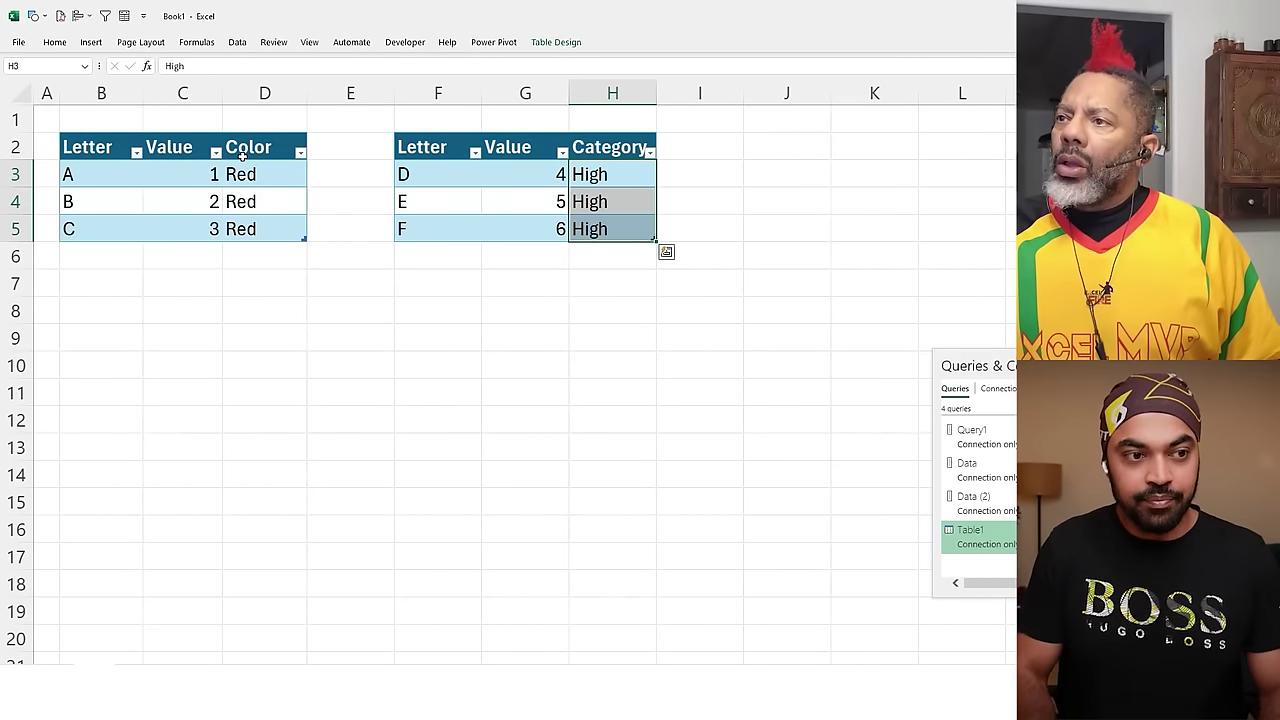
Open the Table1 query in the Power Query Editor and review the expanded Color and Category columns for both tables.
click(219, 393)
scroll(183, 251, down, 1)
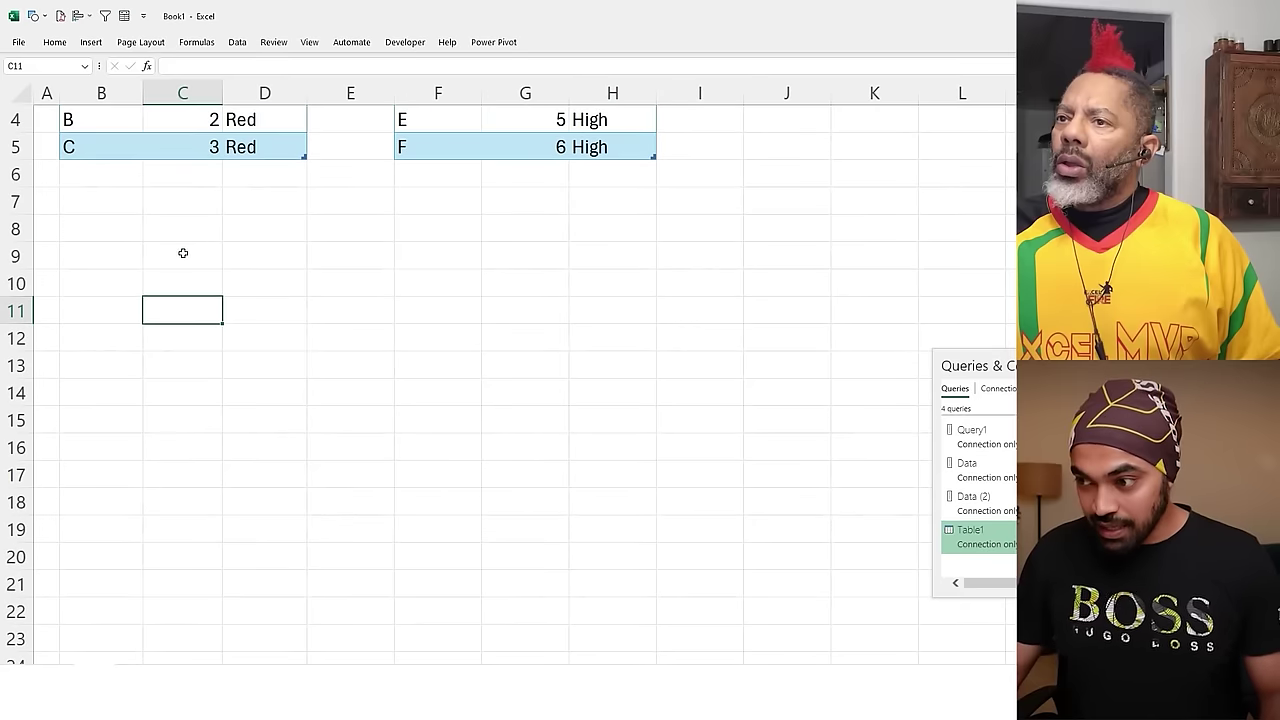
scroll(200, 280, up, 1)
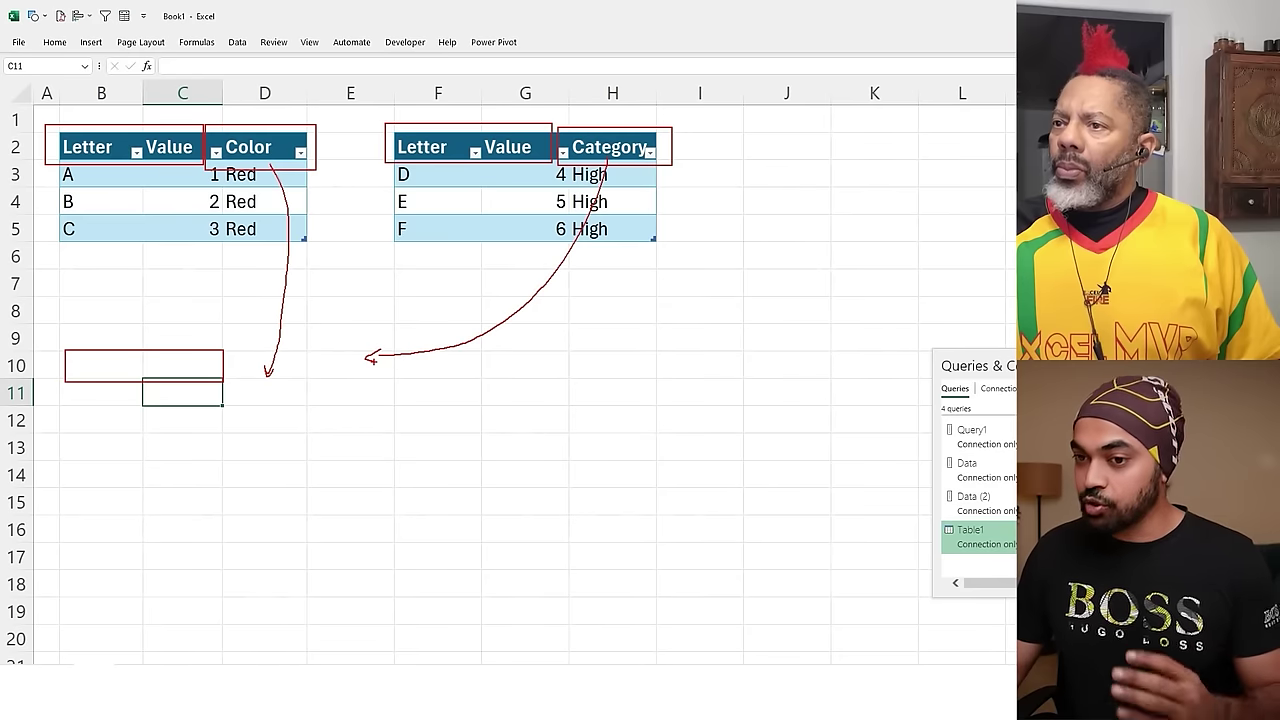
double_click(962, 531)
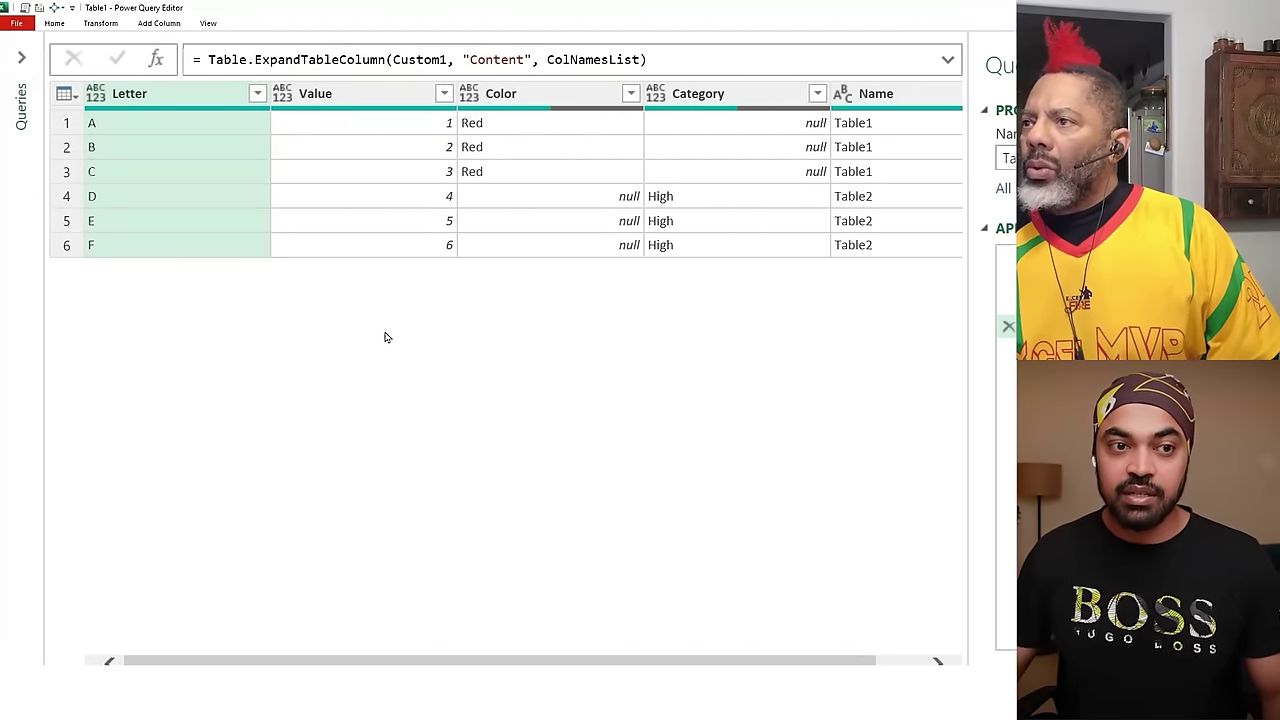
drag(177, 184, 190, 163)
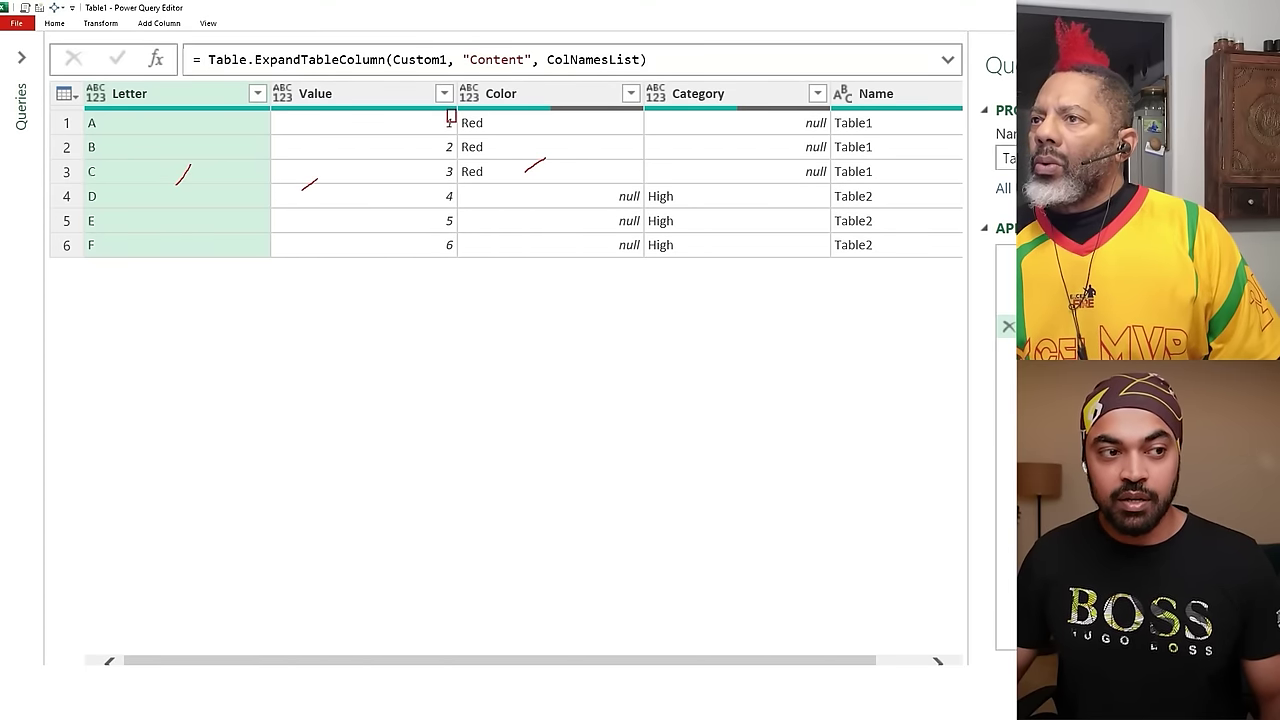
drag(452, 120, 512, 175)
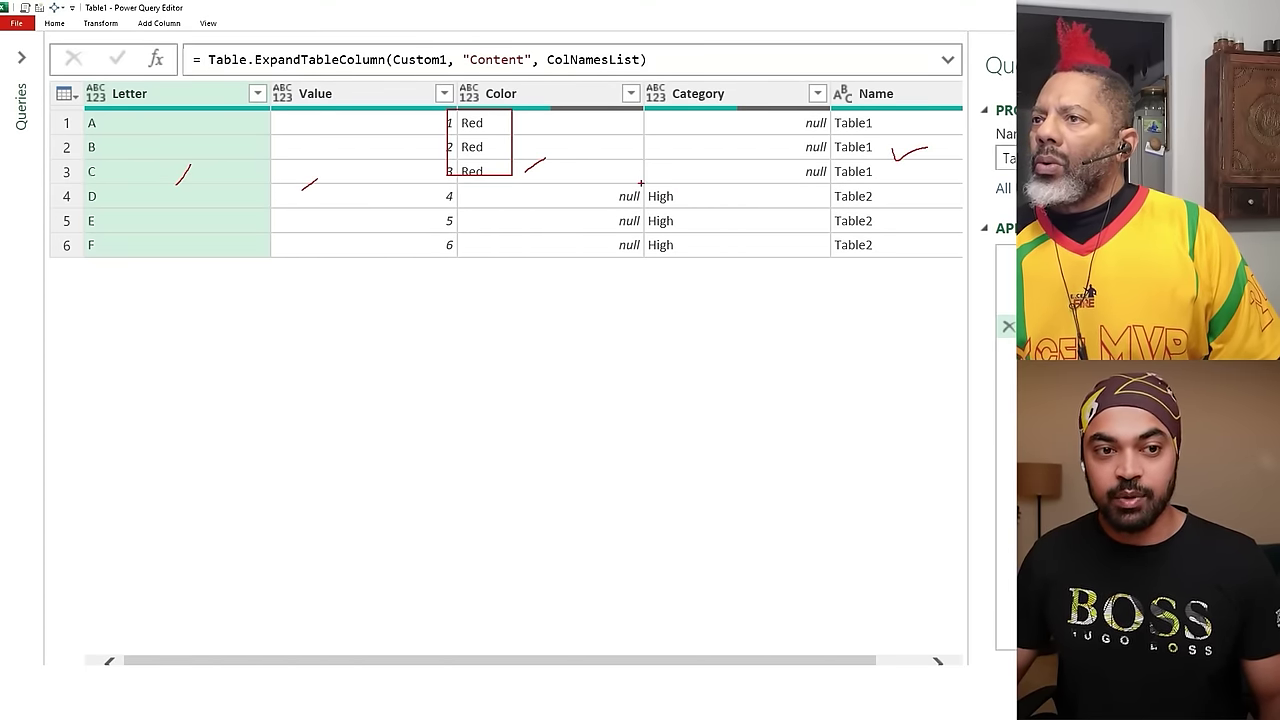
drag(641, 183, 698, 264)
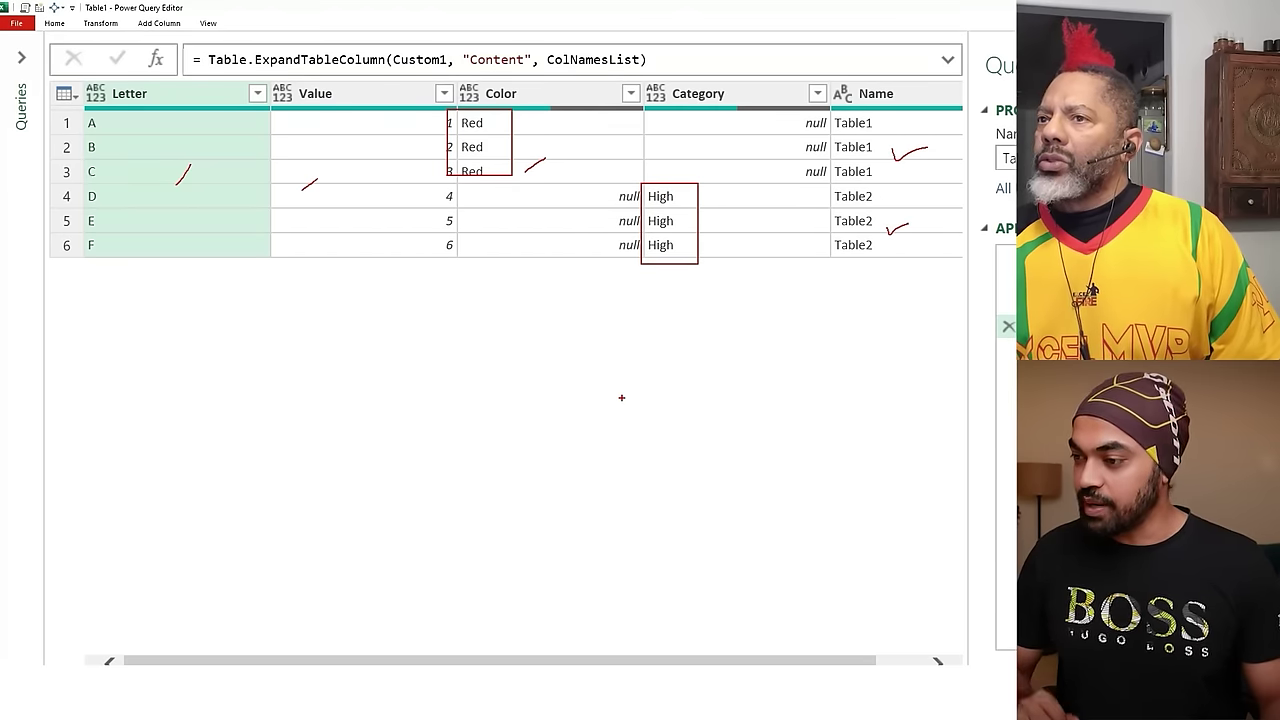
key(Escape)
Go to the Source step and preview the nested tables for Table1 and Table2, comparing their column headers.
click(952, 250)
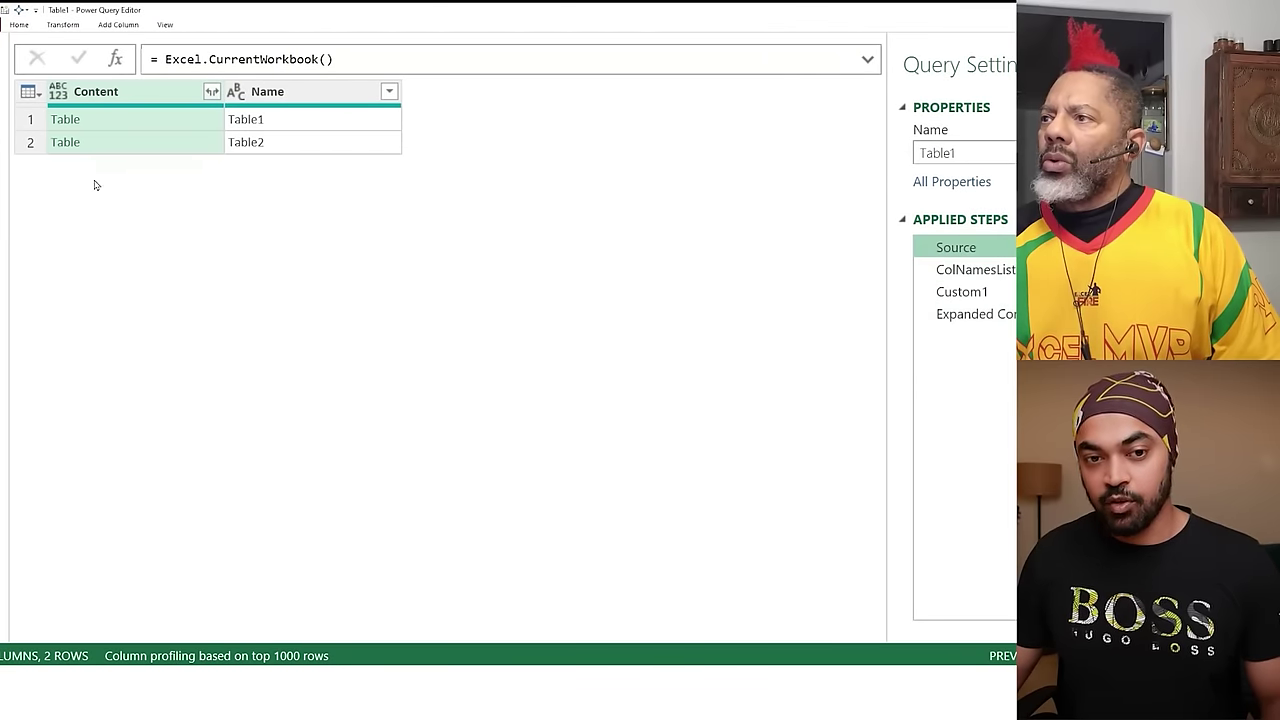
click(143, 121)
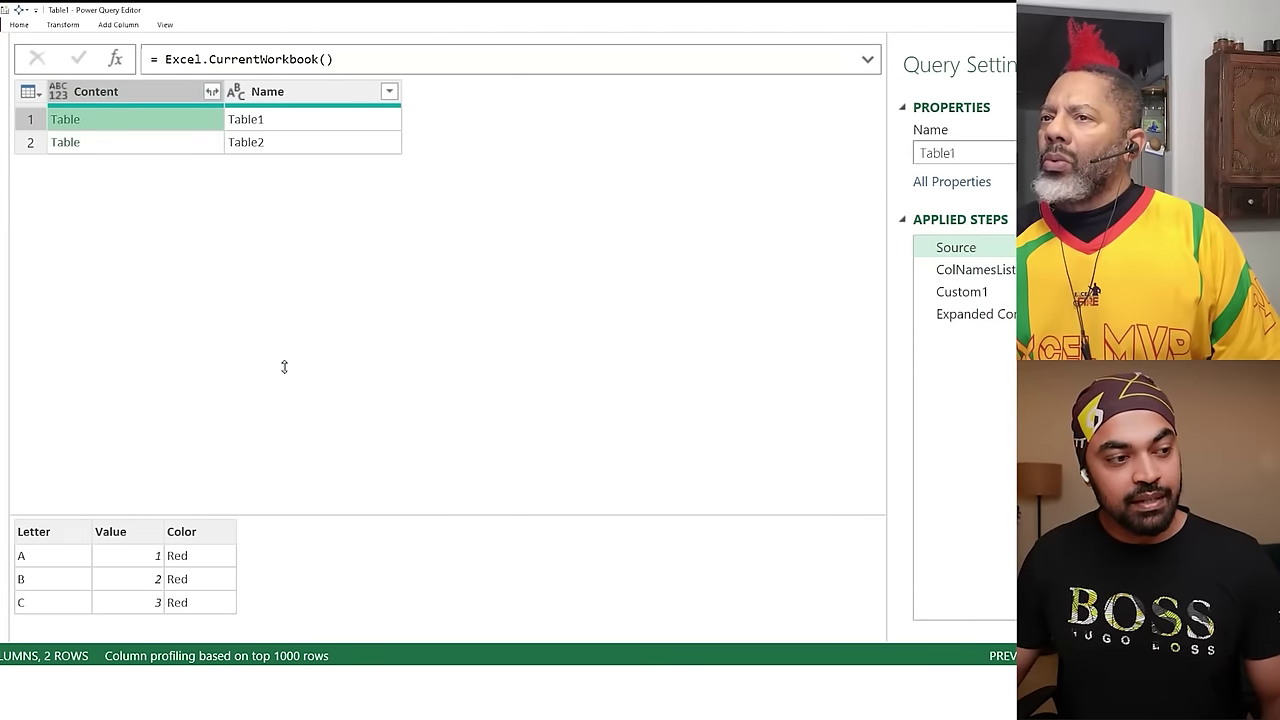
drag(284, 367, 277, 340)
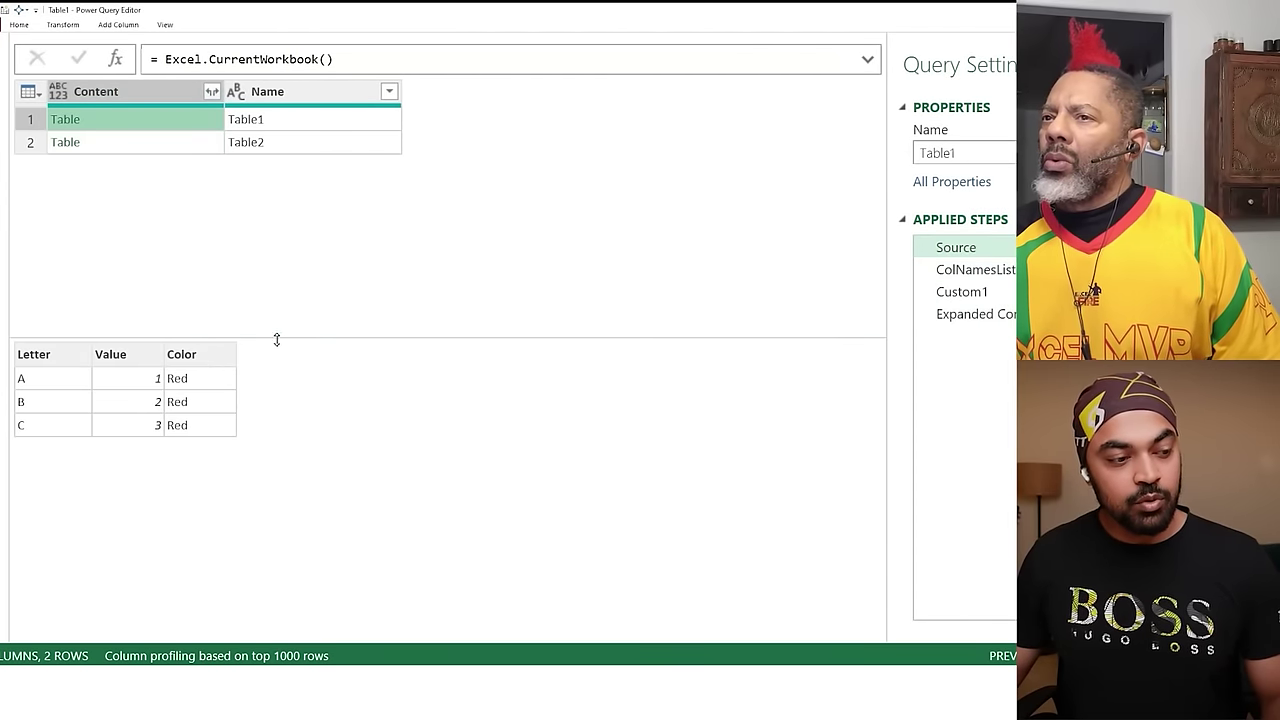
click(108, 148)
drag(164, 336, 228, 364)
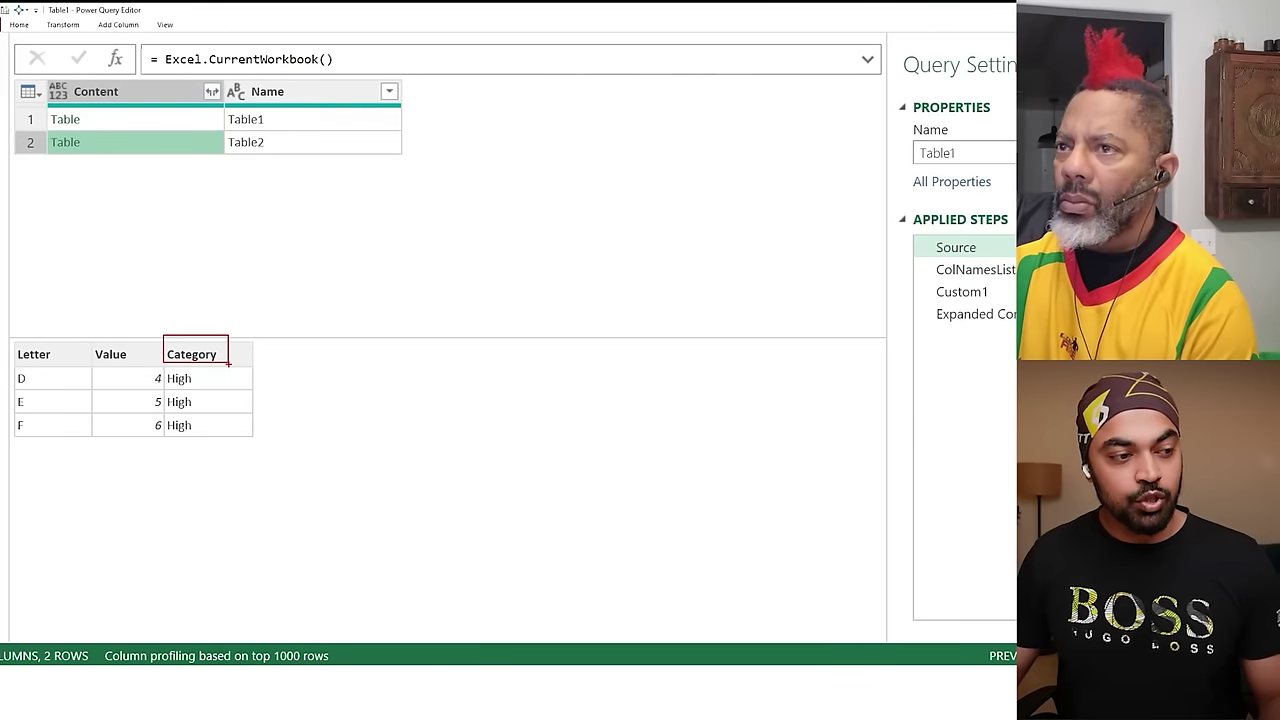
key(Escape)
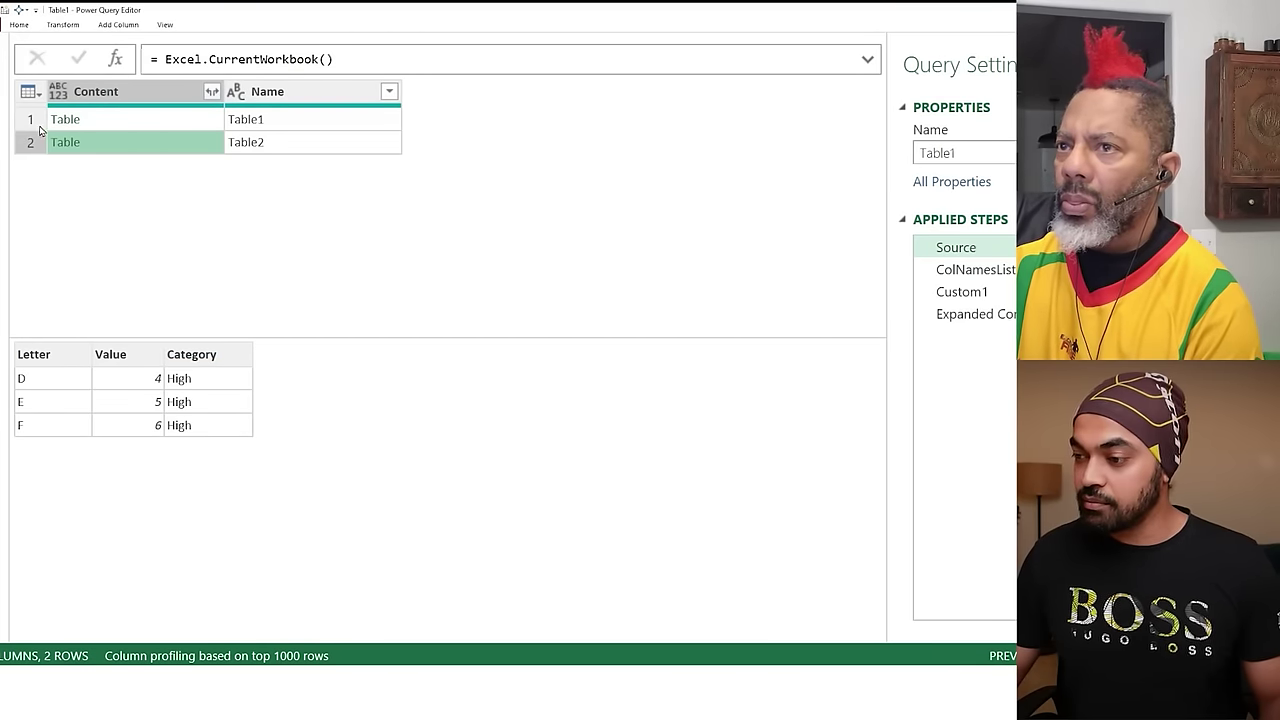
drag(42, 110, 100, 166)
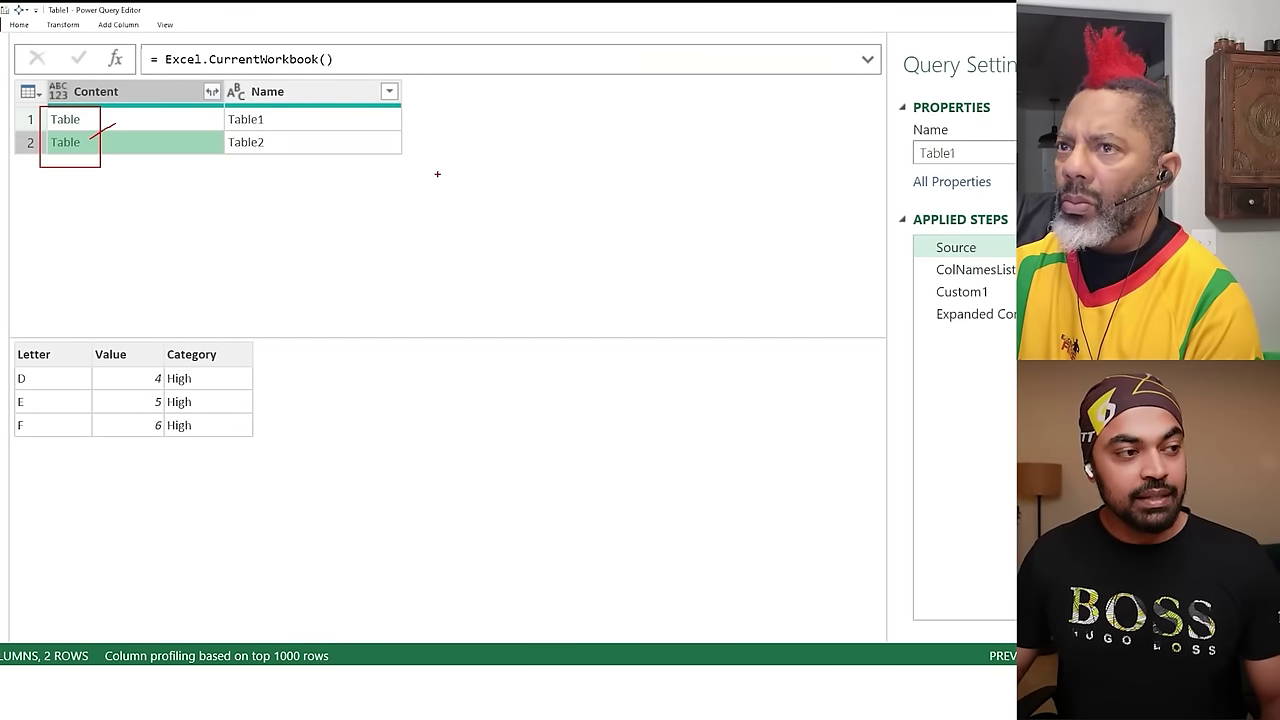
key(Escape)
Go to the ColNamesList step and examine its Table.ColumnNames and Table.Combine formula alongside the resulting column name list.
key(Down)
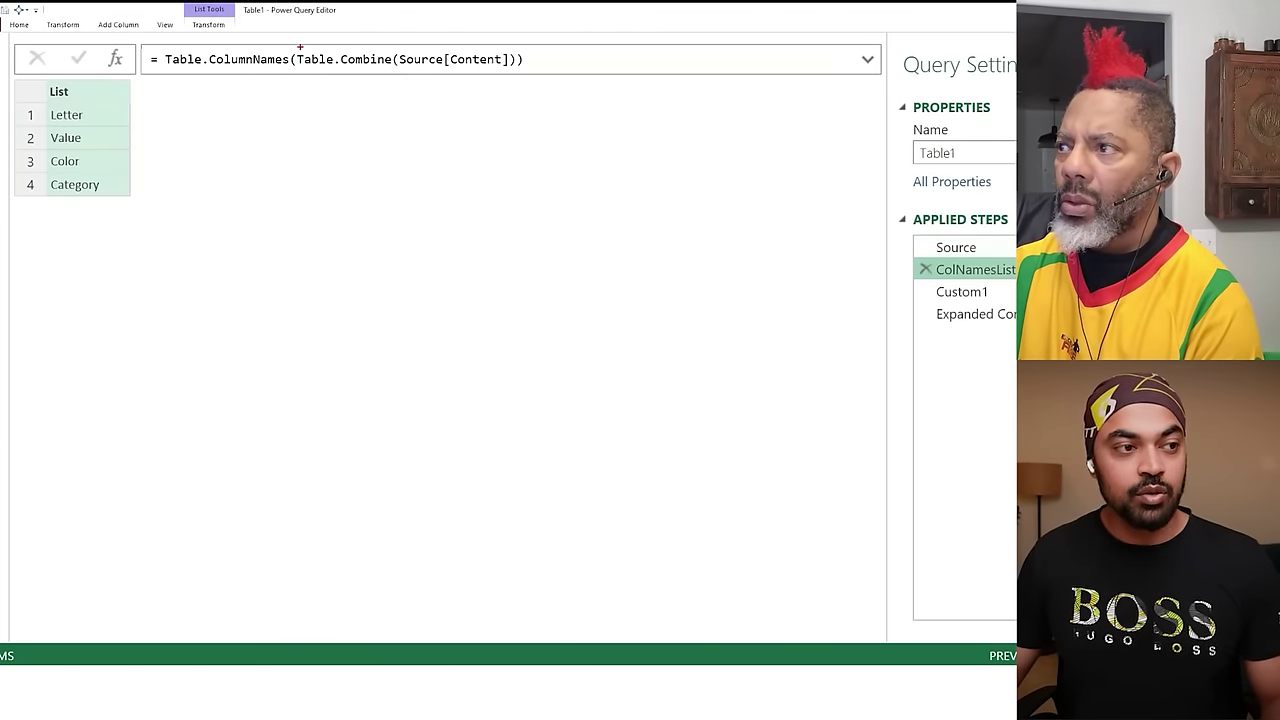
drag(292, 48, 512, 70)
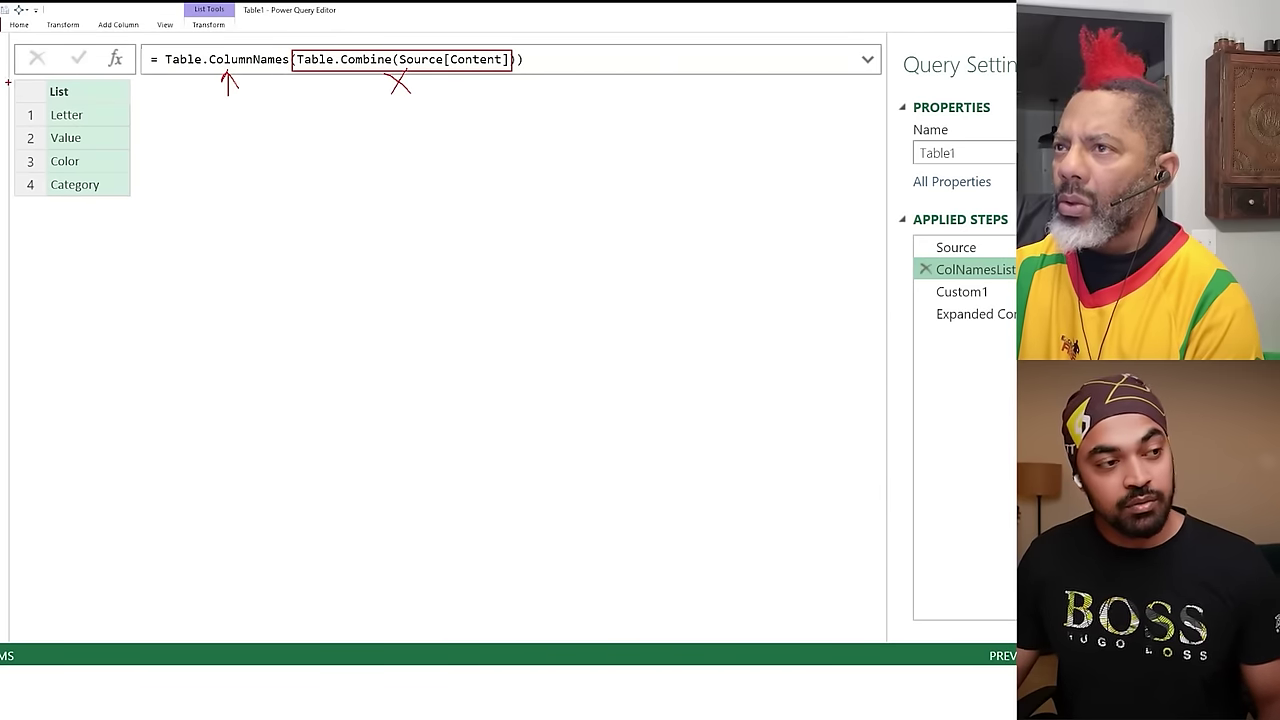
drag(9, 76, 136, 205)
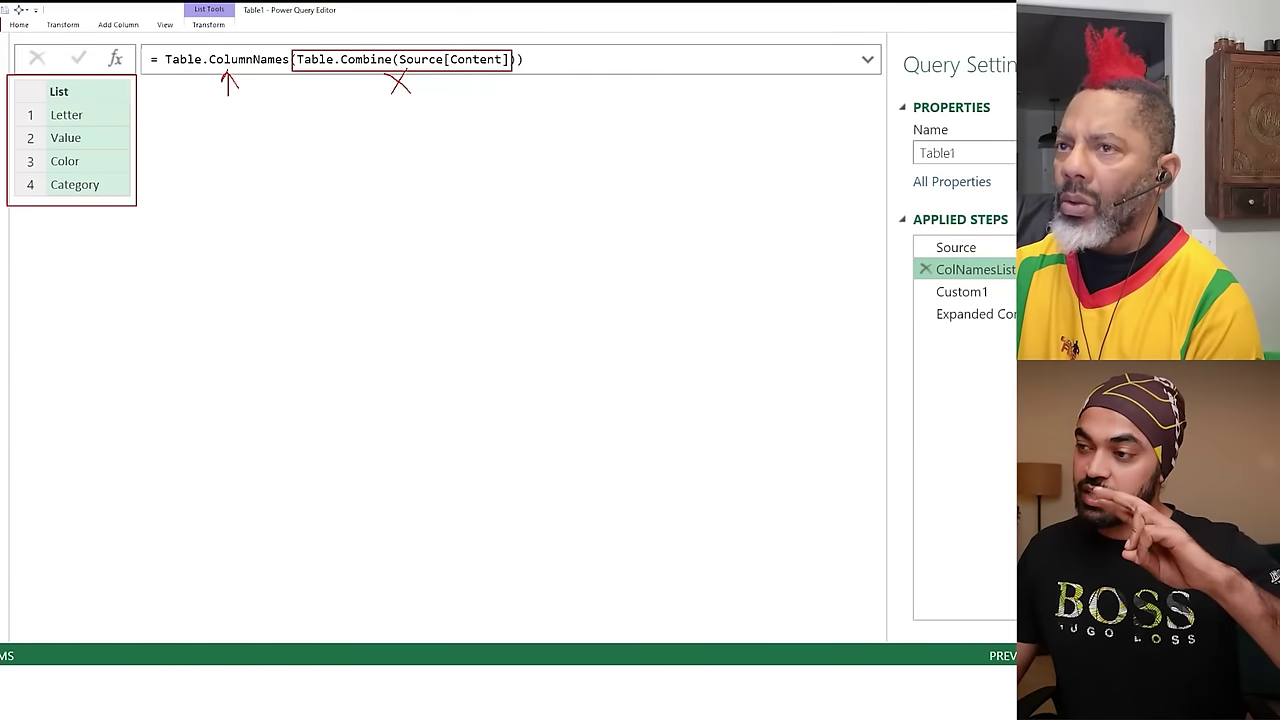
mouse_move(90, 114)
mouse_down()
mouse_move(116, 112)
mouse_move(118, 180)
mouse_move(22, 182)
mouse_move(100, 190)
mouse_up()
key(Escape)
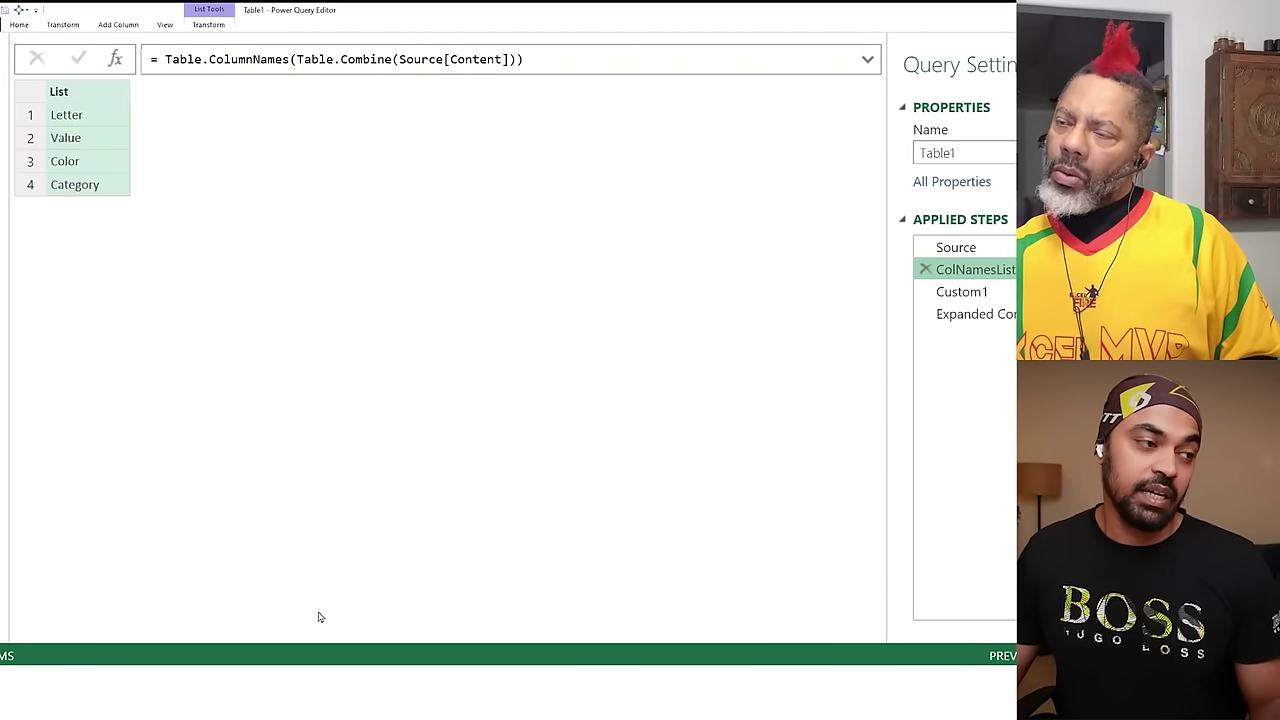
Switch to Notepad and compare the hardcoded {"Letter", "Value"} list in the Table.ExpandTableColumn formula with the dynamic column name list.
key(alt+Tab)
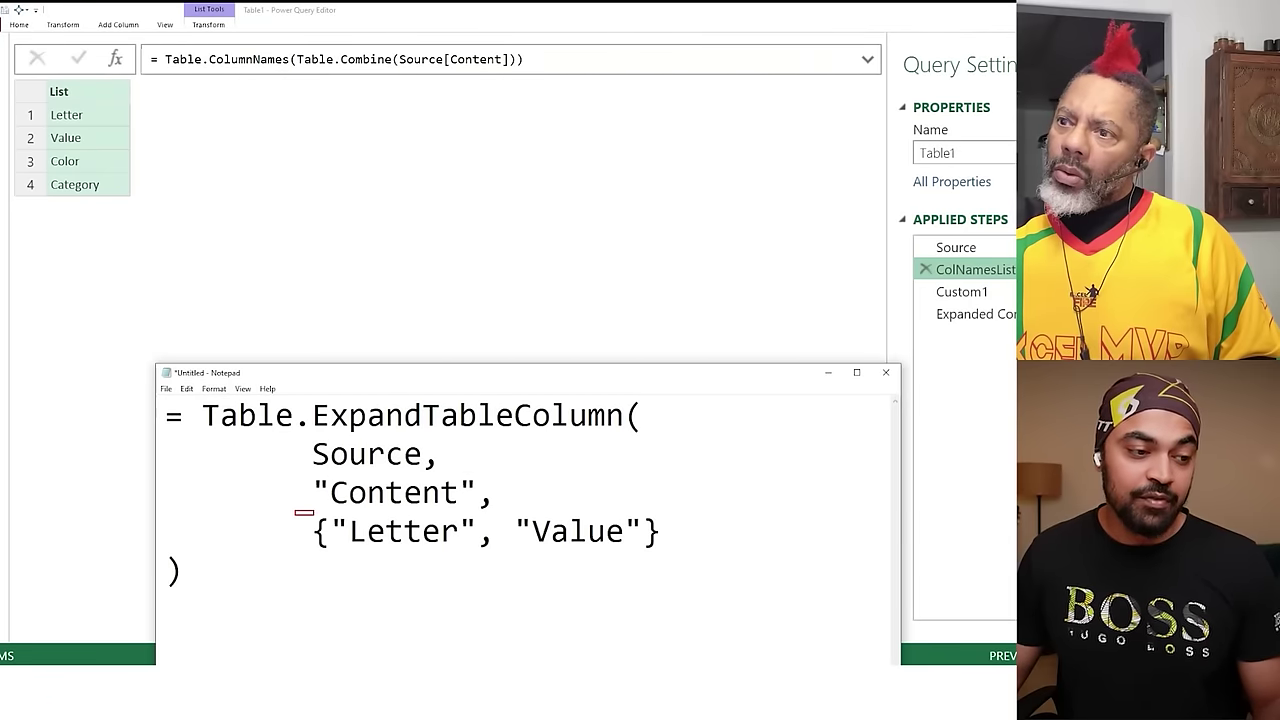
drag(314, 513, 692, 555)
mouse_move(567, 538)
mouse_down()
mouse_move(610, 573)
mouse_move(557, 578)
mouse_move(349, 271)
mouse_move(148, 190)
mouse_up()
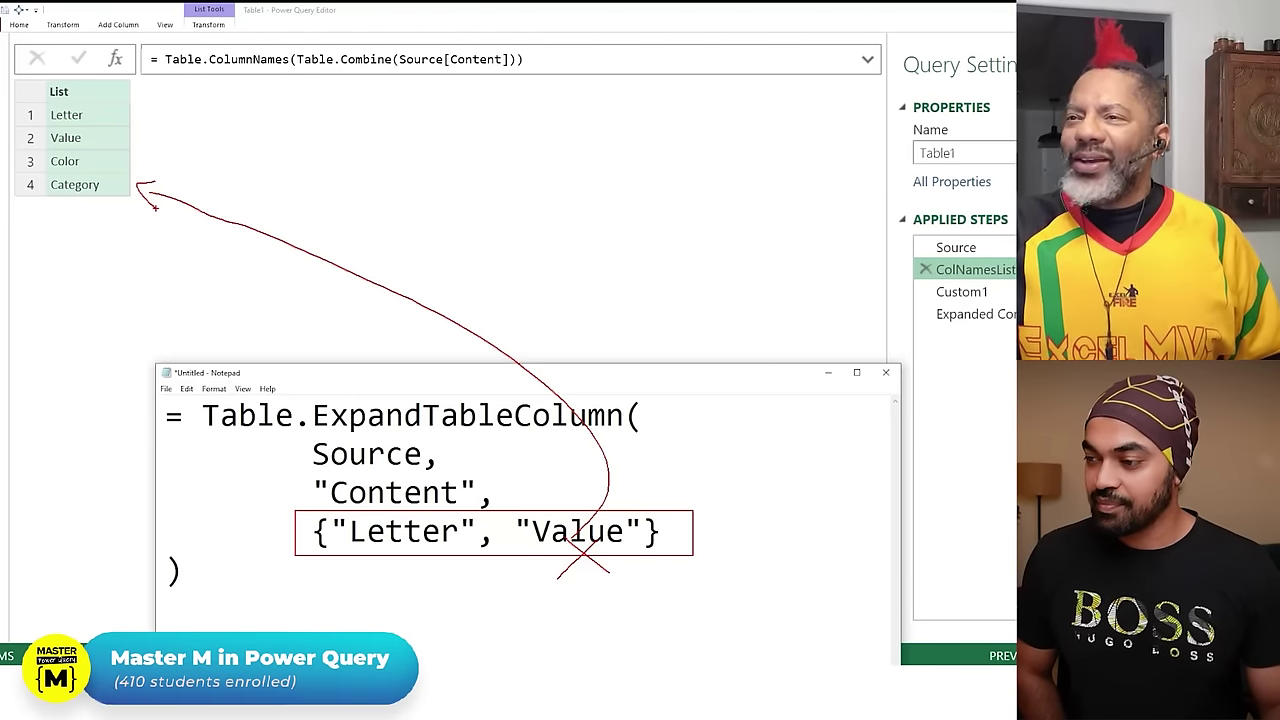
key(Escape)
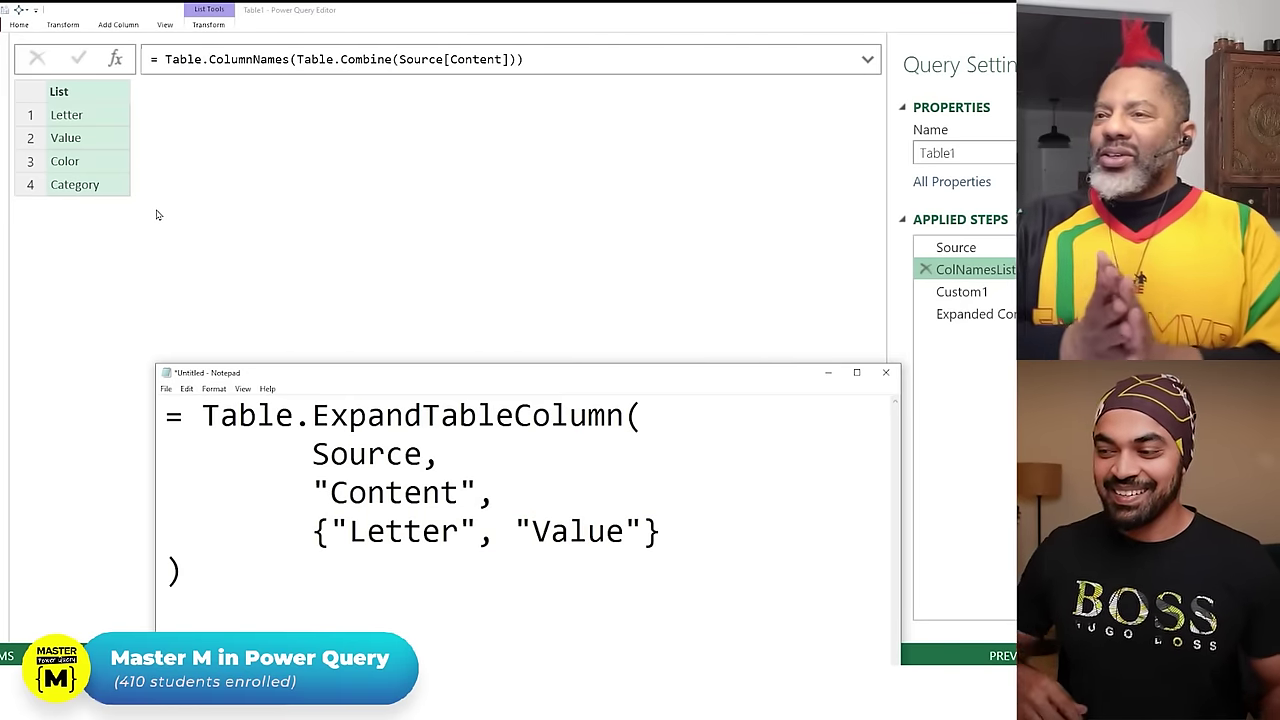
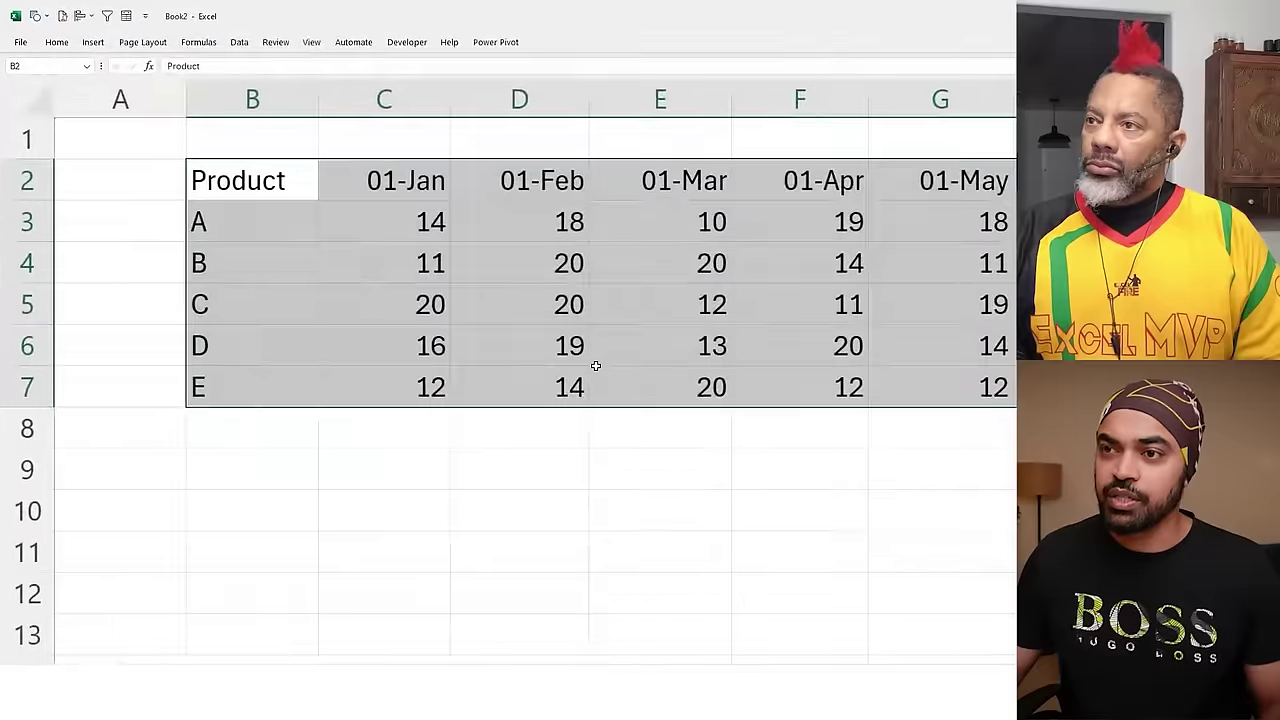
Examine in the Book2 product data how product B's 01-Feb value relates to its row label and date header.
click(603, 392)
click(526, 408)
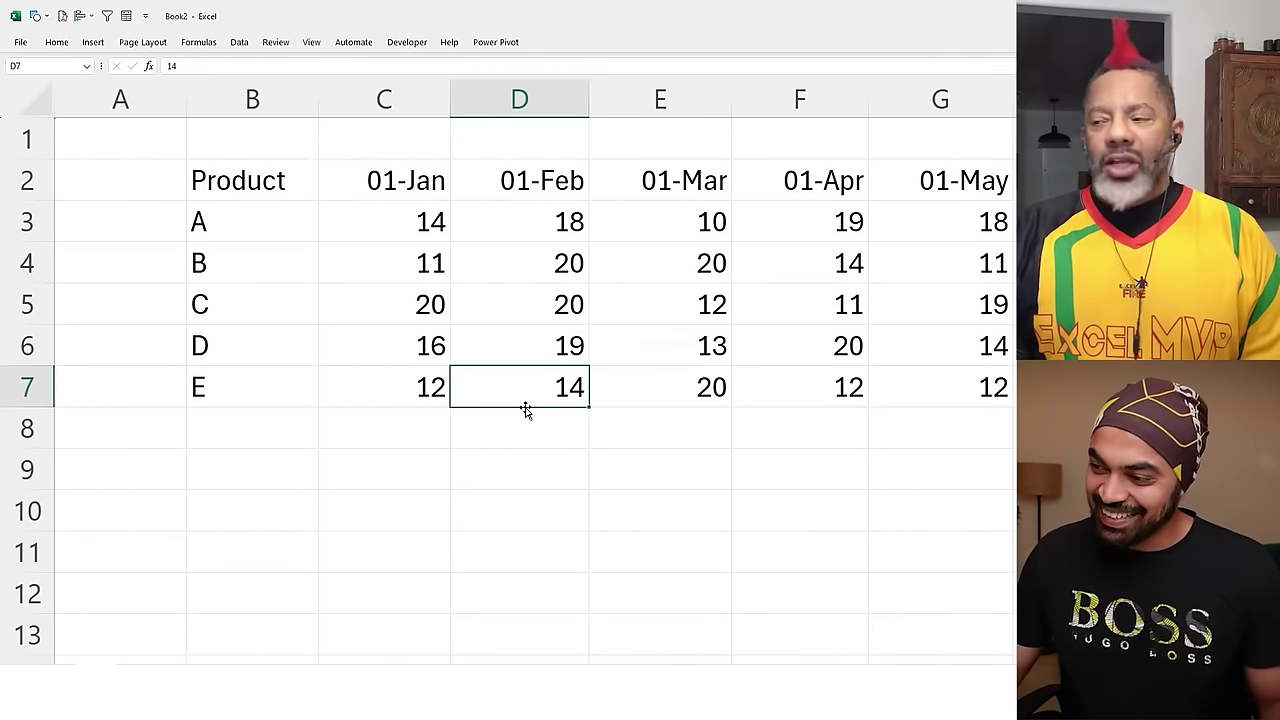
ctrl+scroll(526, 408, down, 1)
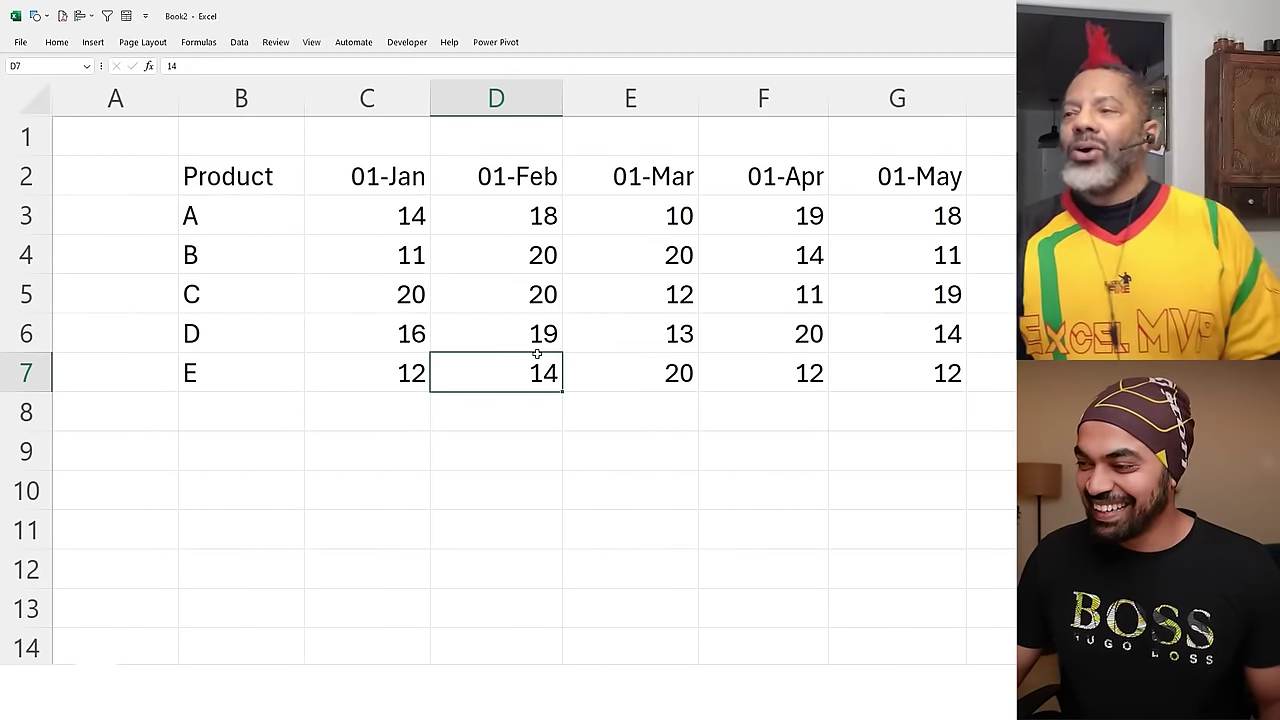
click(392, 230)
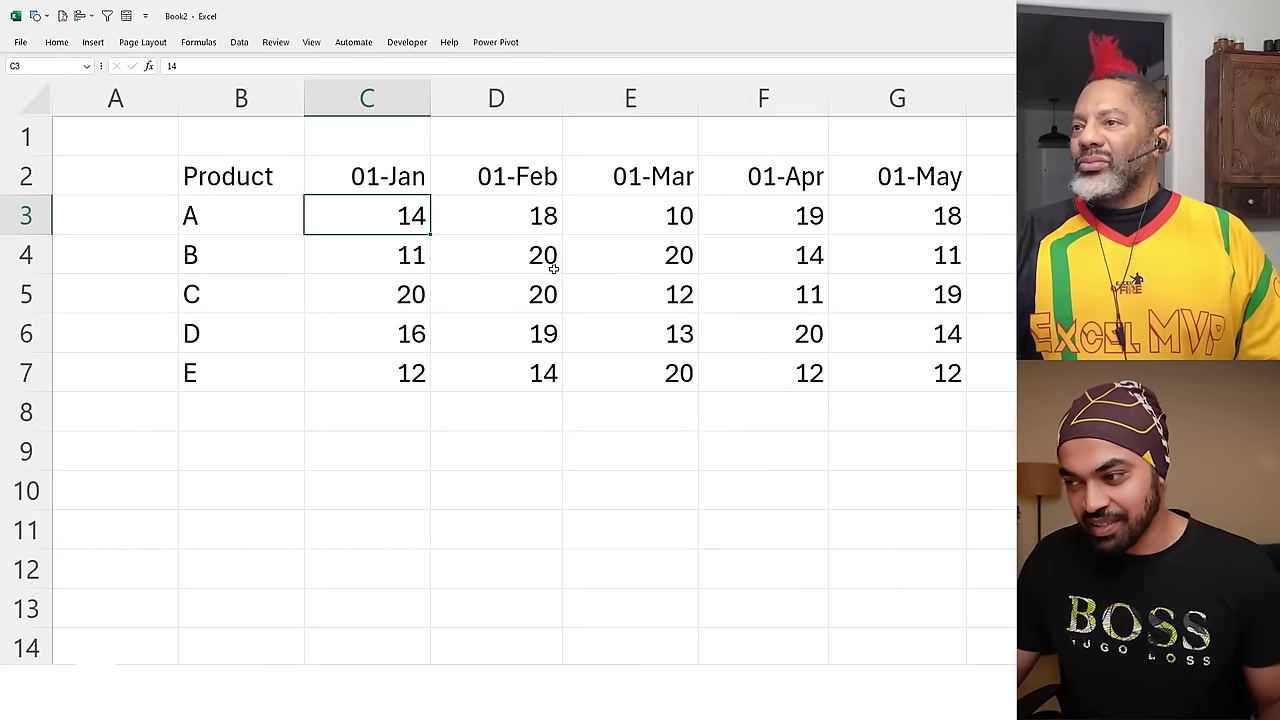
drag(500, 233, 584, 275)
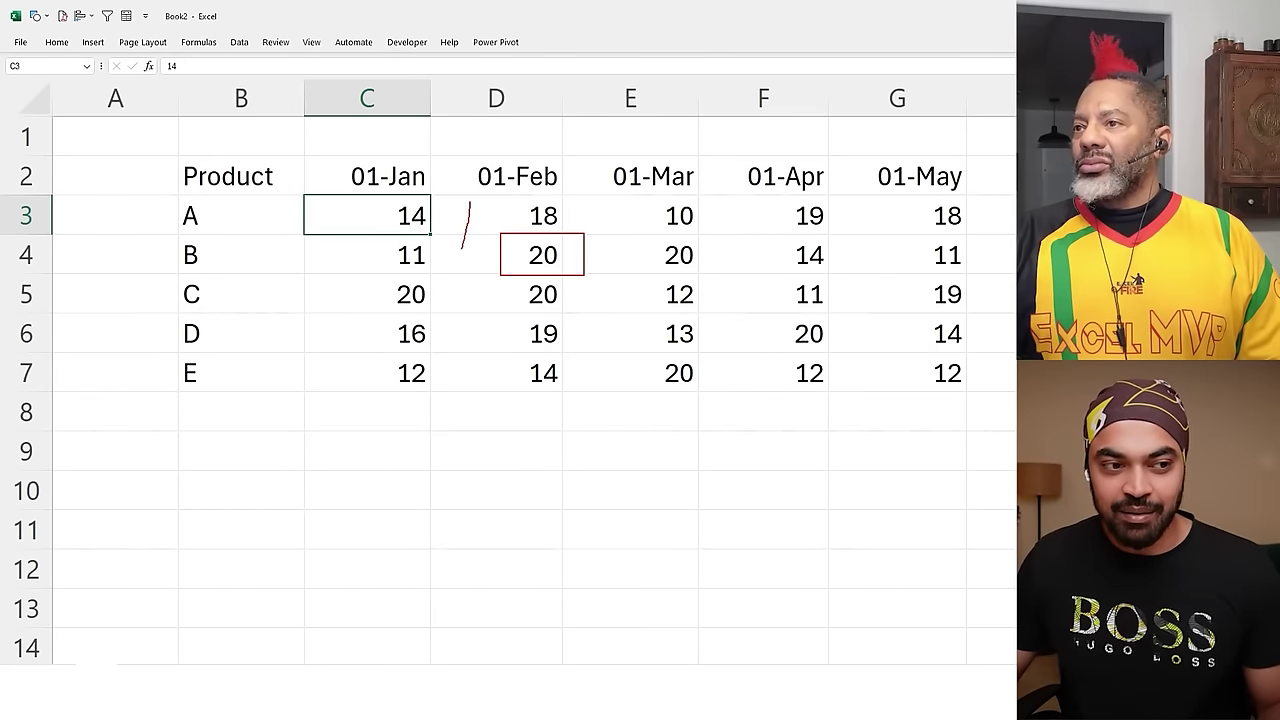
drag(474, 244, 285, 241)
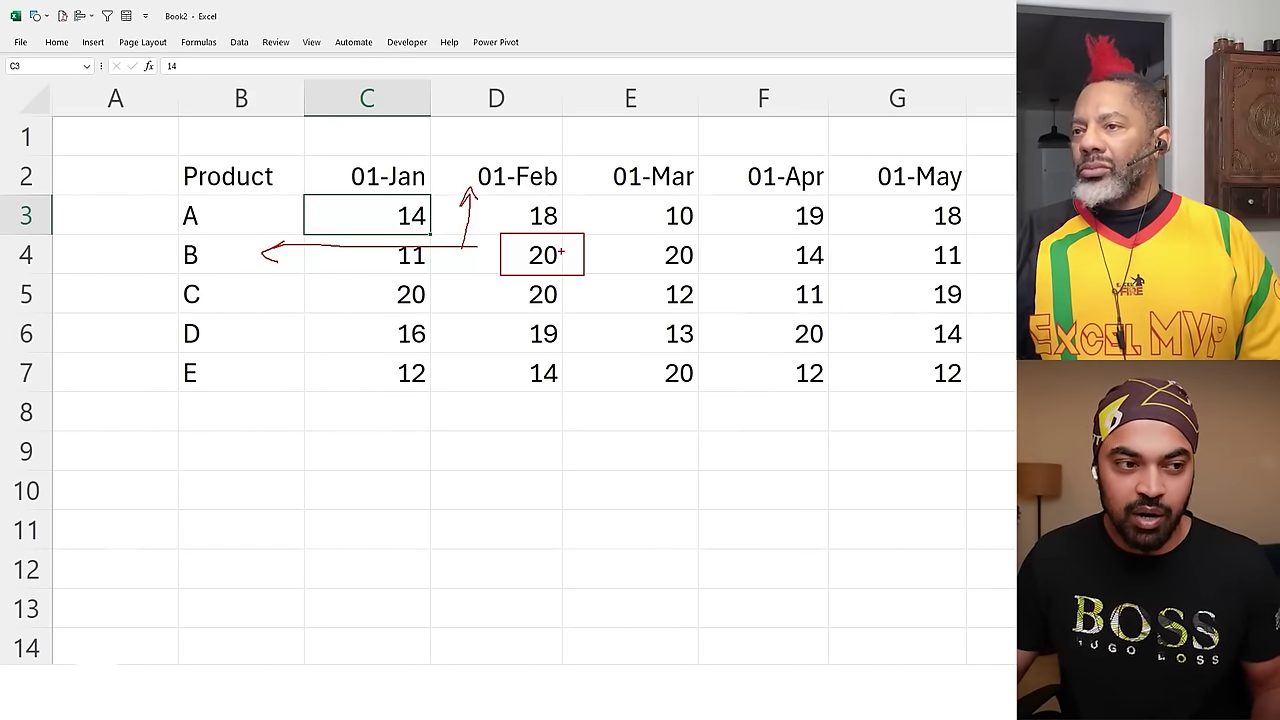
Trace product B's 01-Feb value back to its product label and date header, and clear the drawn annotations.
drag(488, 248, 309, 251)
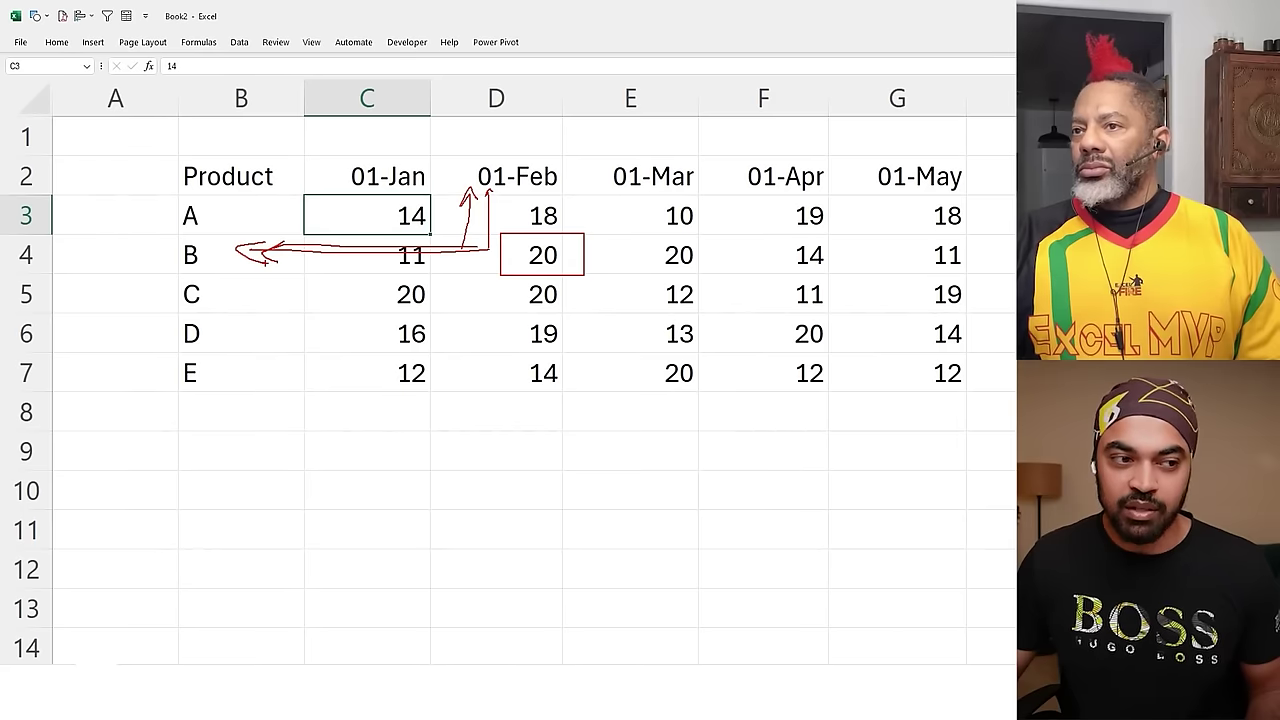
key(Escape)
Convert the product-by-month range B2:H7 into a table with headers, accepting conversion of the header row to static text.
click(366, 490)
click(400, 231)
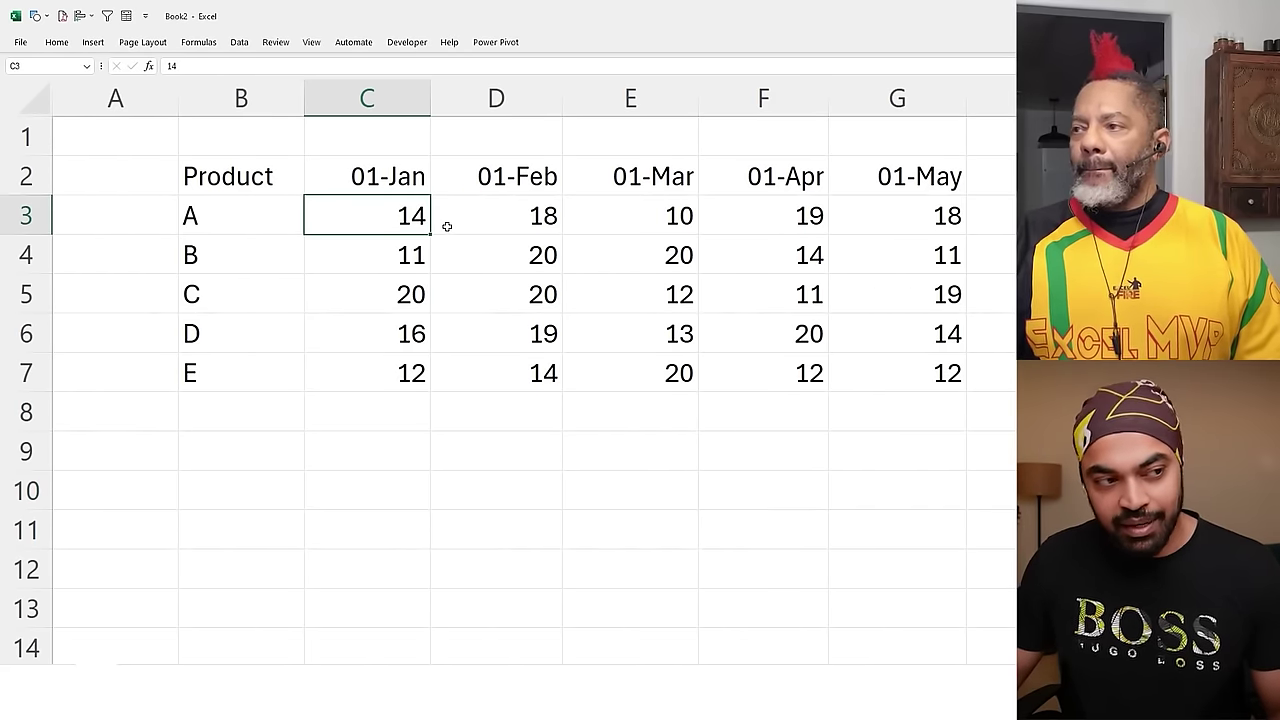
key(ctrl+t)
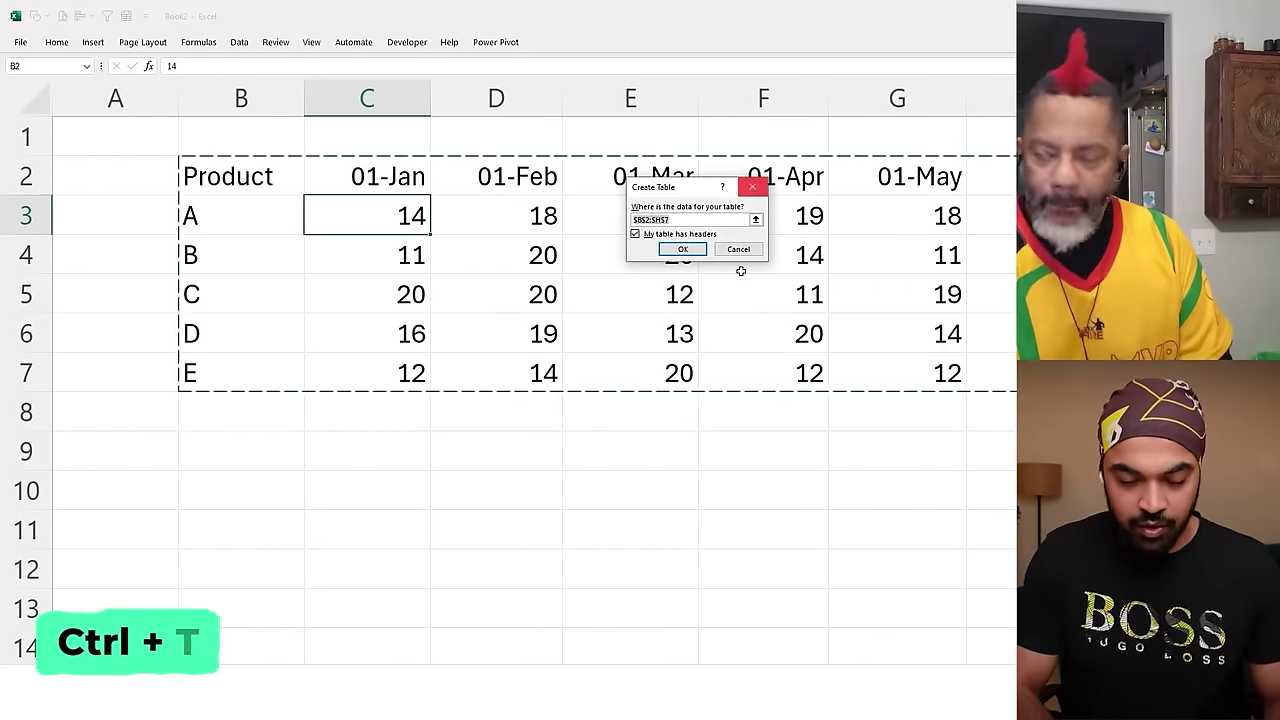
click(683, 249)
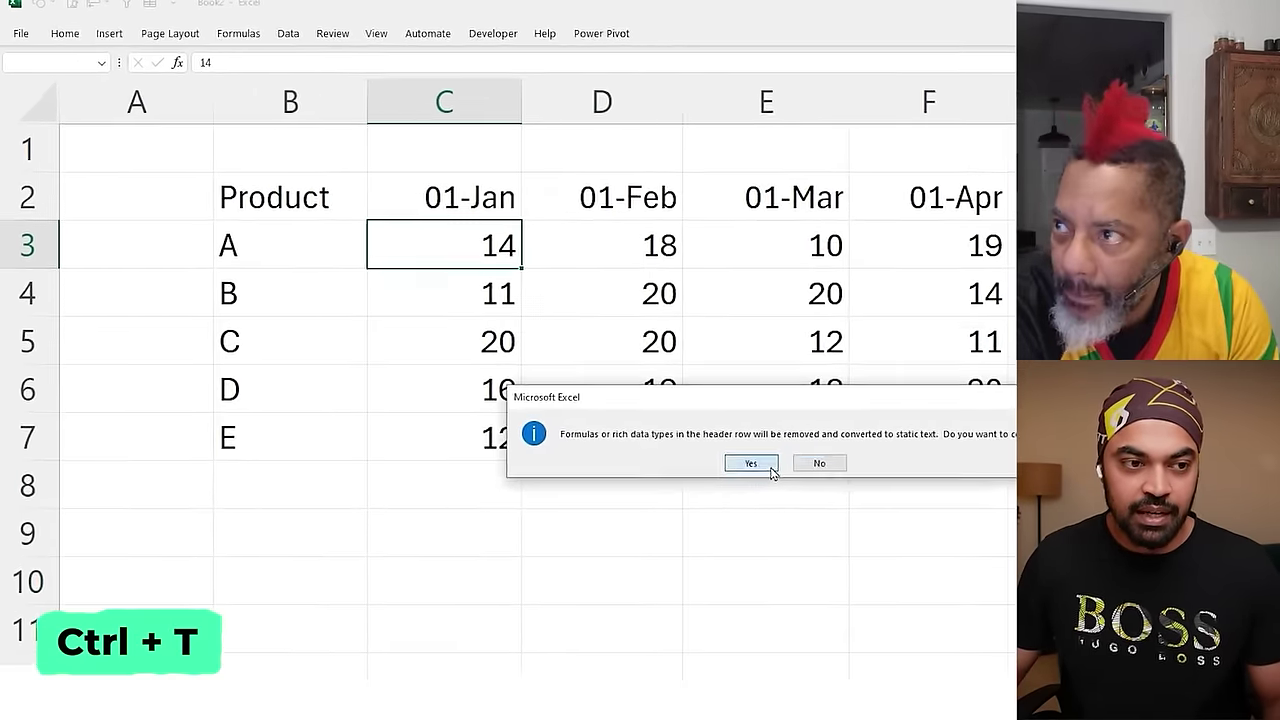
click(751, 463)
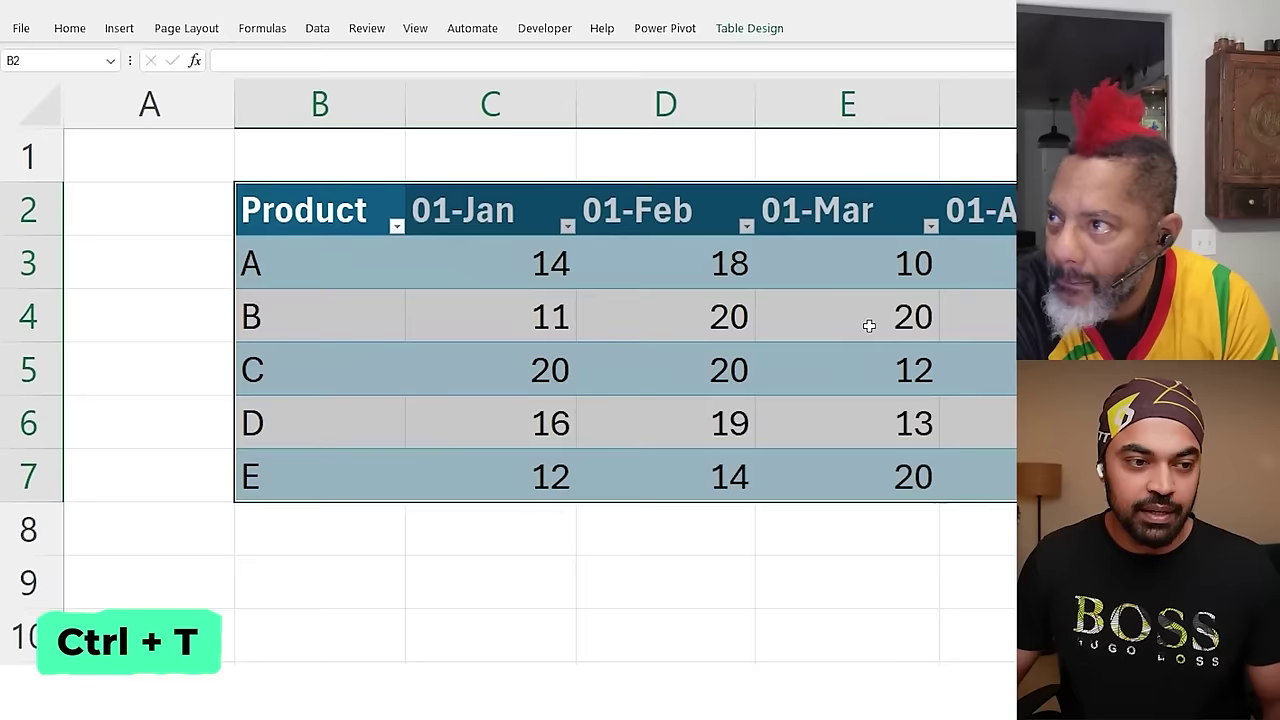
click(781, 303)
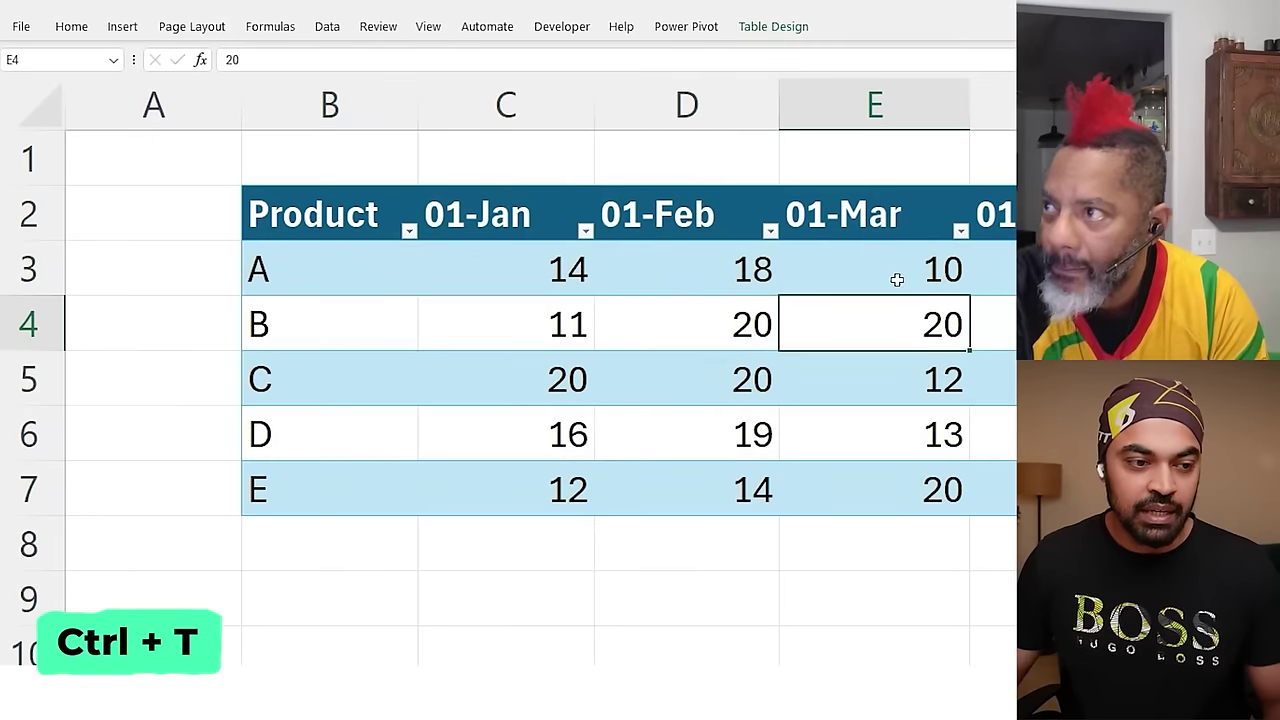
Load the product table into the Power Query Editor and delete the automatic column type change step.
click(327, 27)
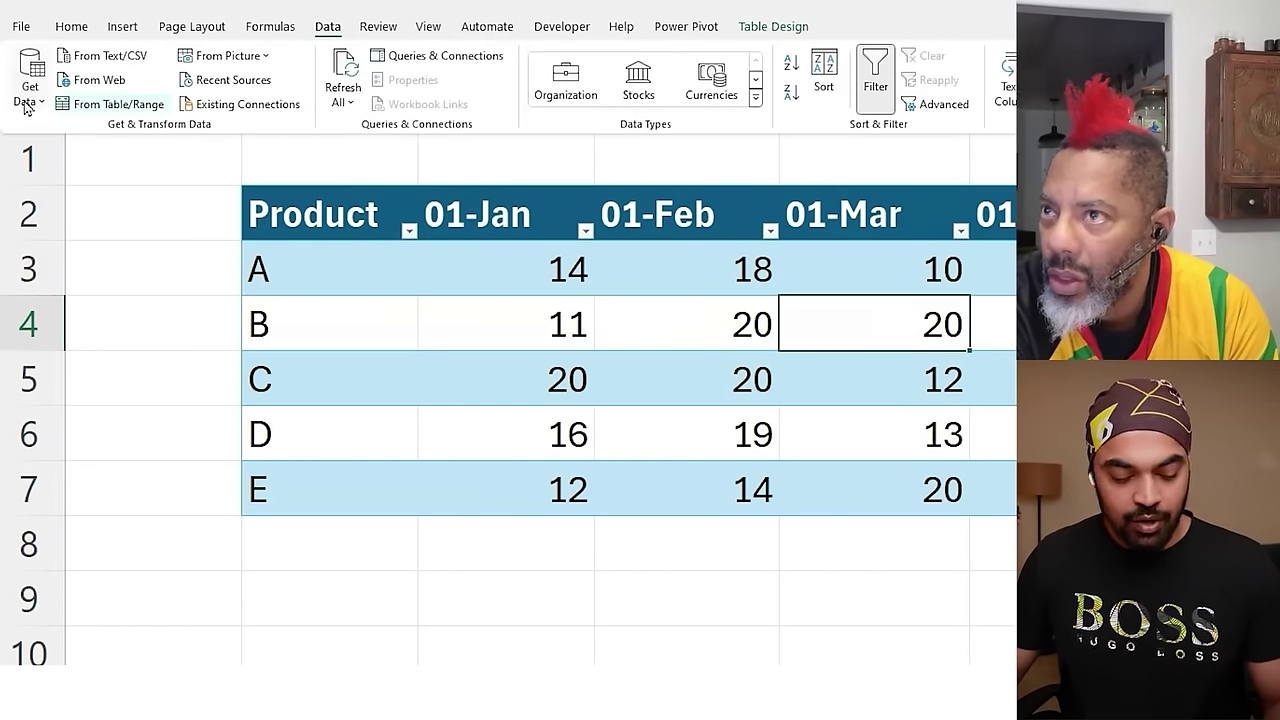
click(110, 103)
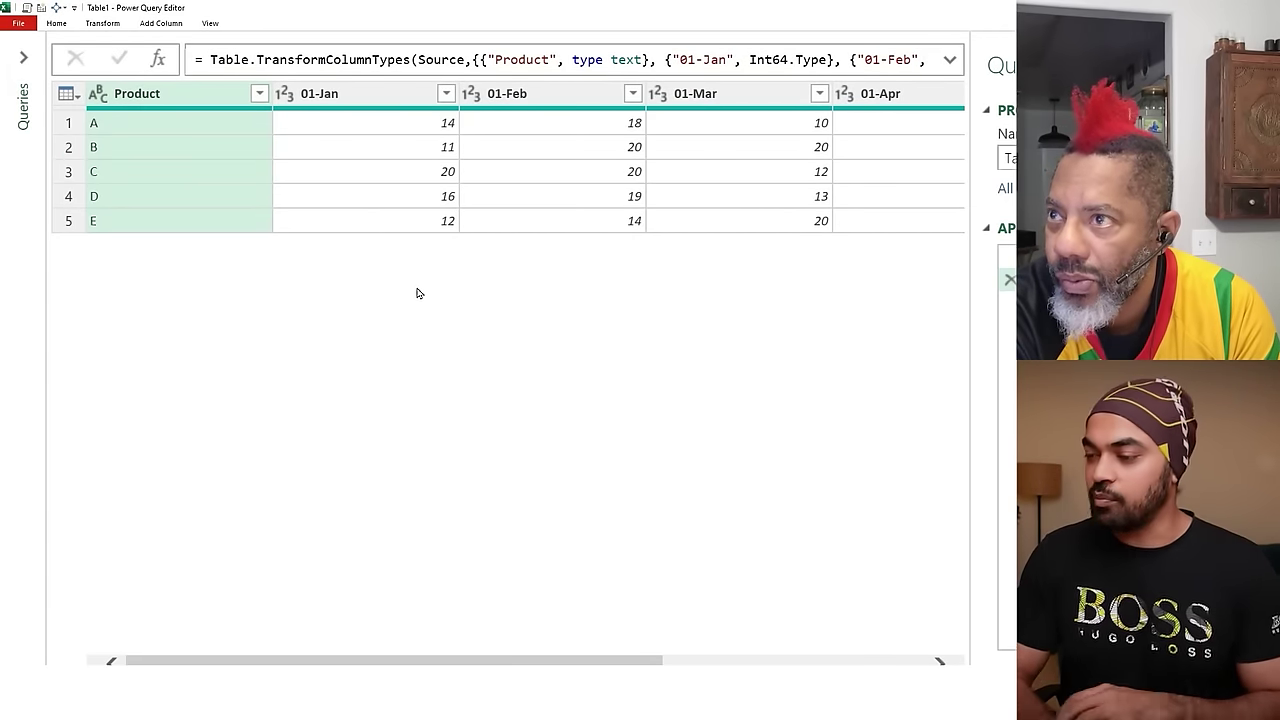
key(Delete)
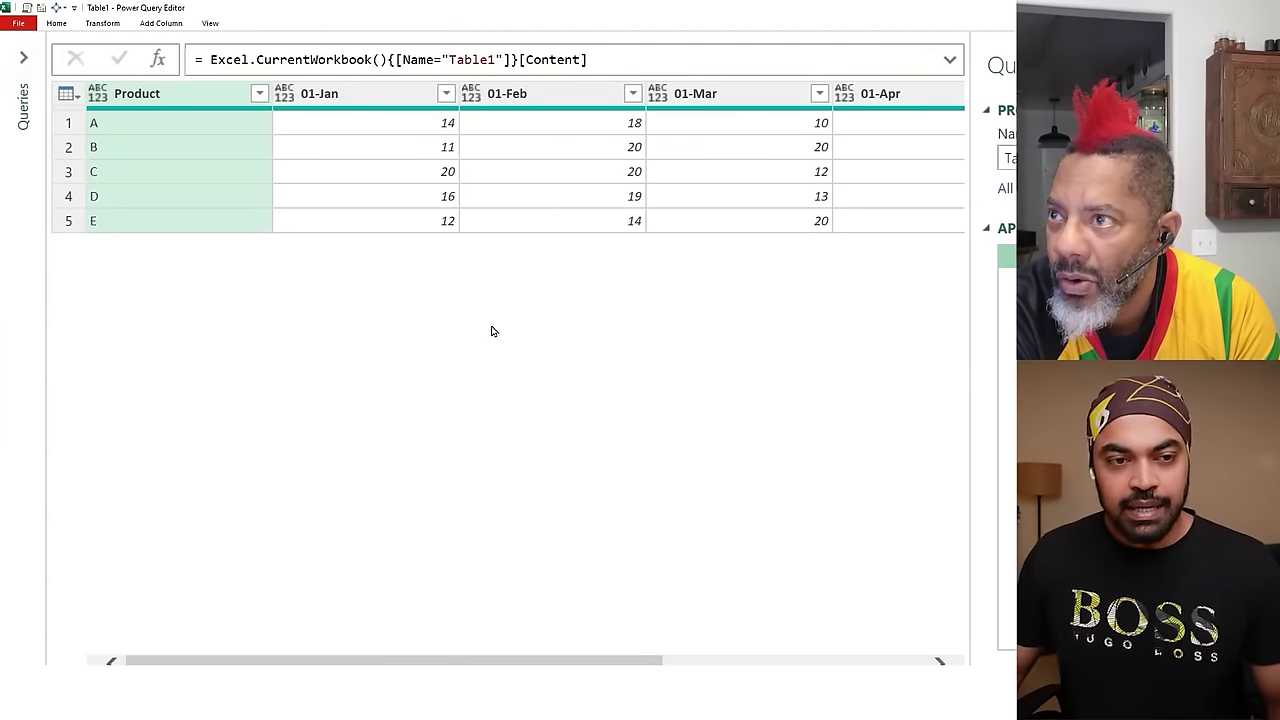
Unpivot all columns other than Product into Attribute and Value columns.
right_click(222, 95)
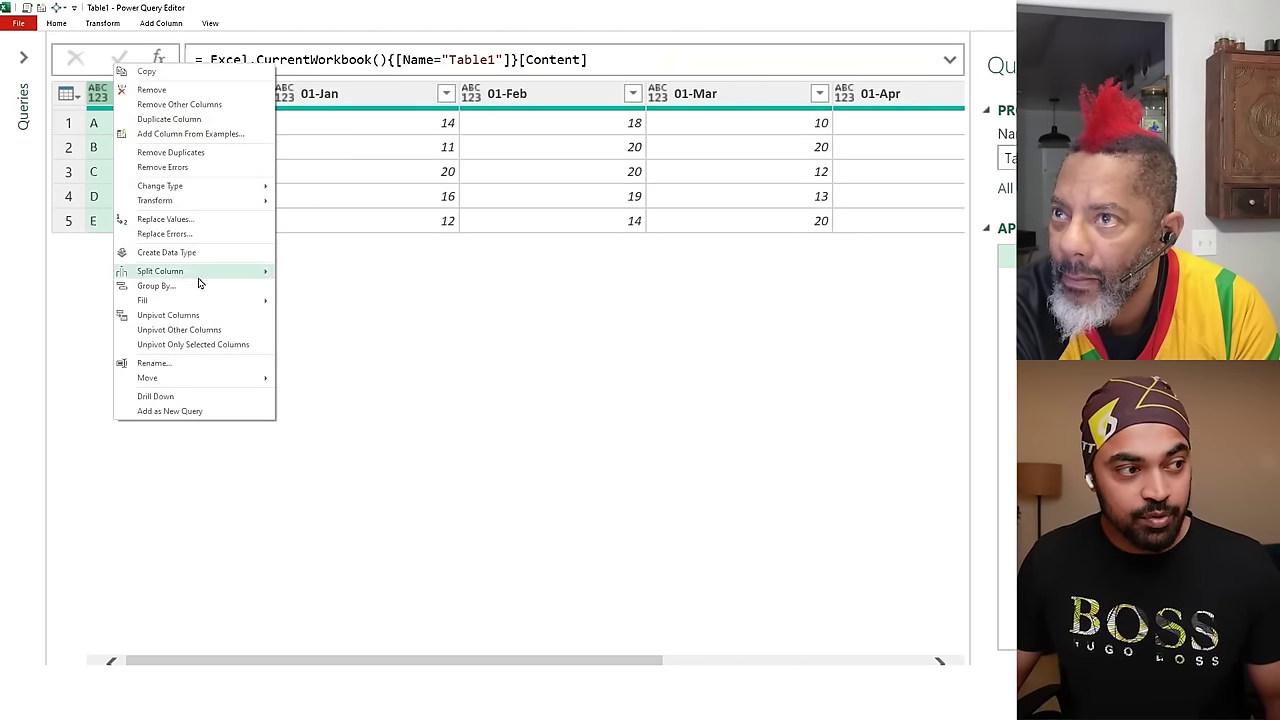
click(187, 334)
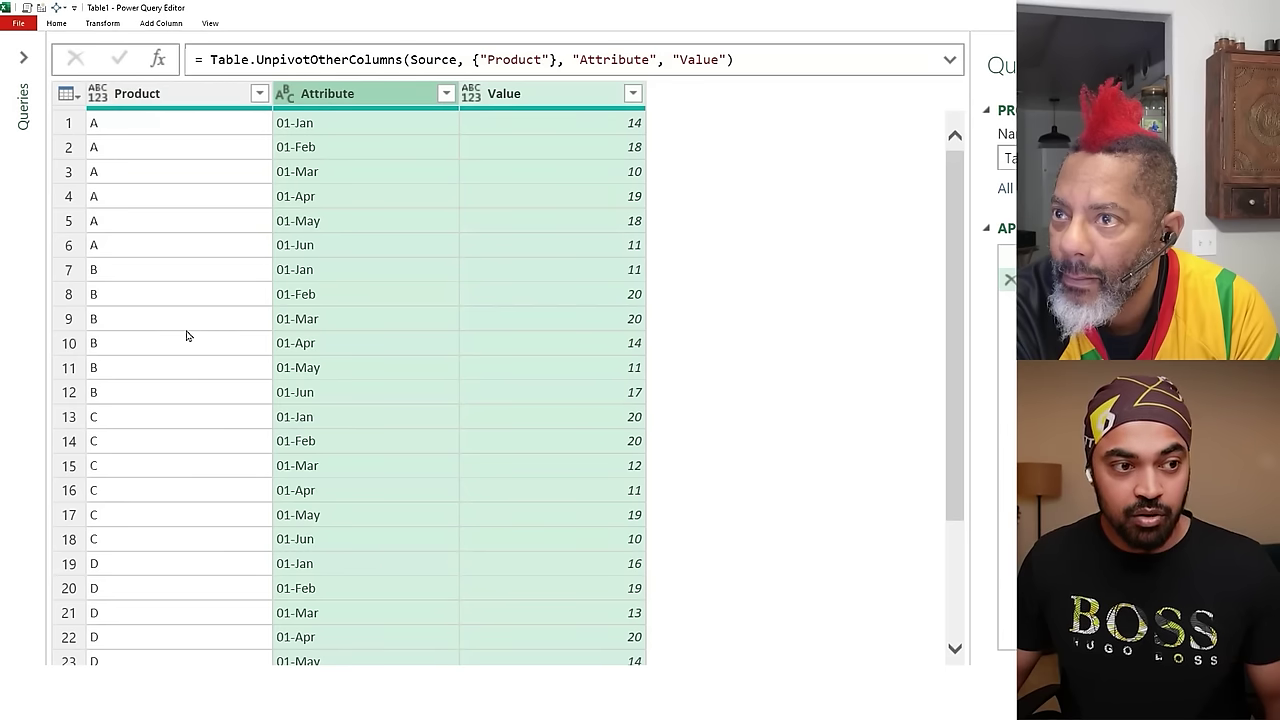
double_click(344, 95)
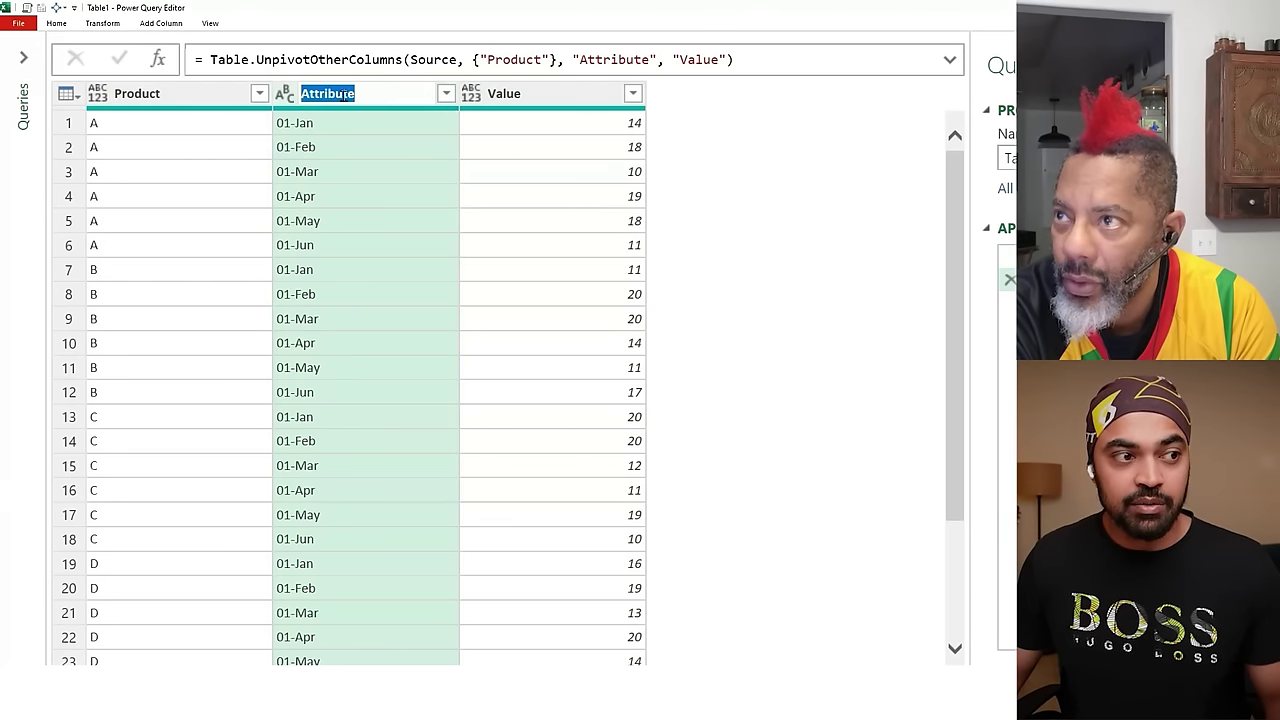
double_click(533, 92)
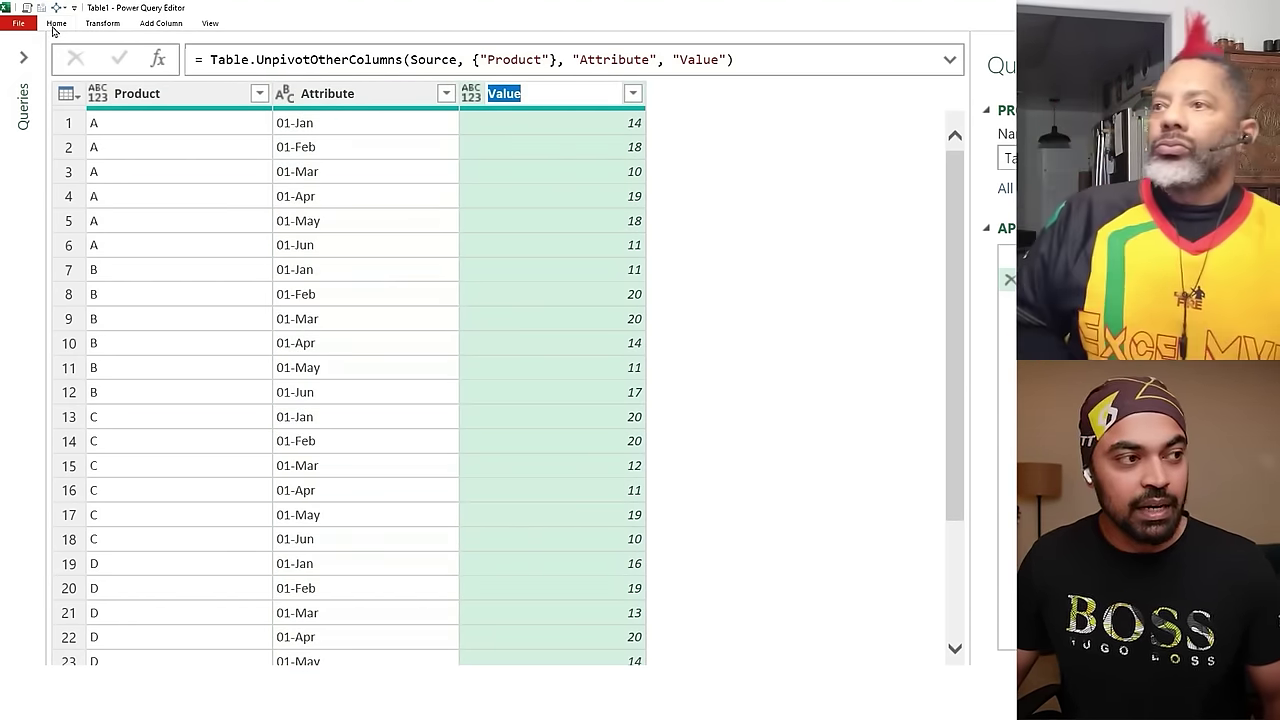
Close the Power Query Editor and load the unpivoted query as a table on the existing worksheet at cell B10.
click(58, 24)
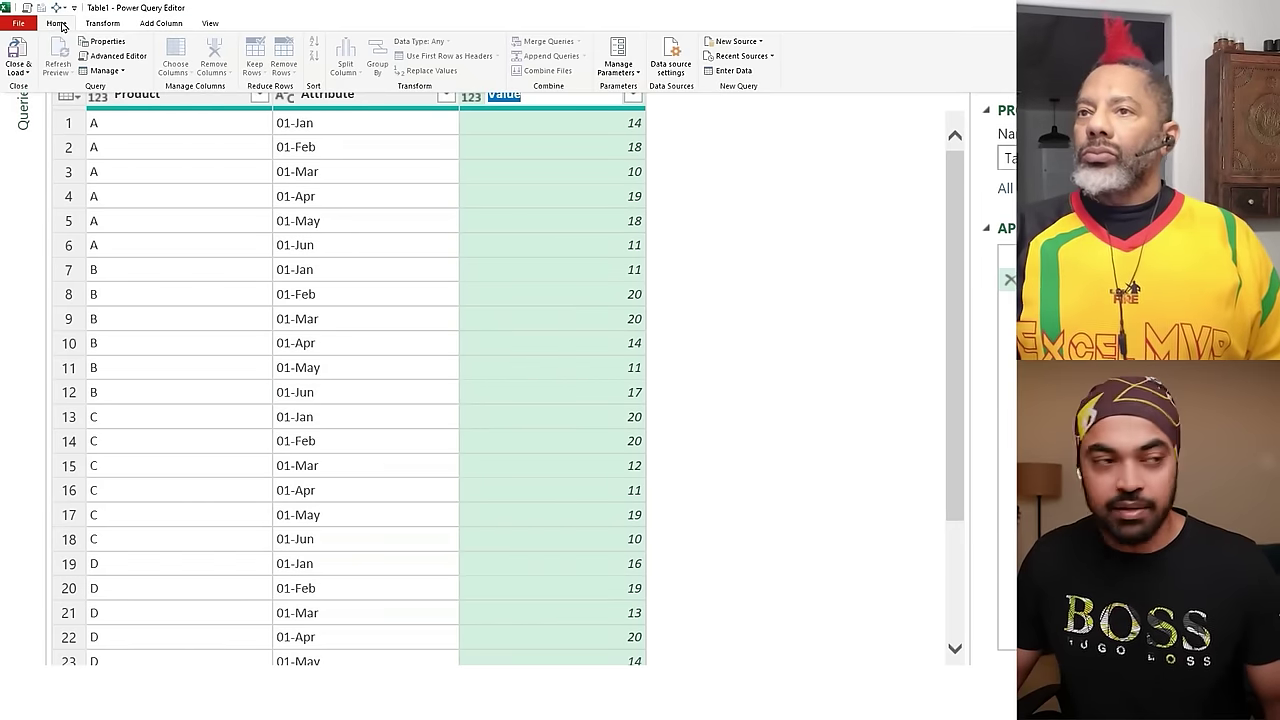
click(18, 70)
click(38, 104)
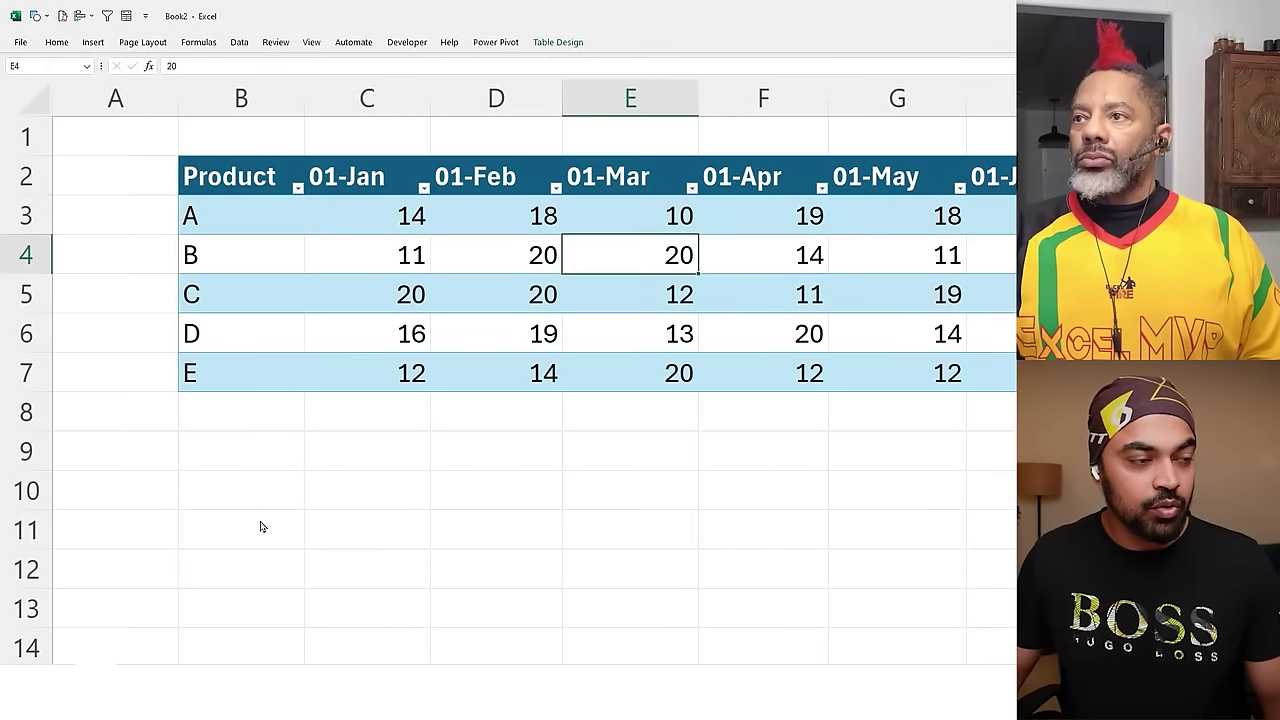
click(662, 208)
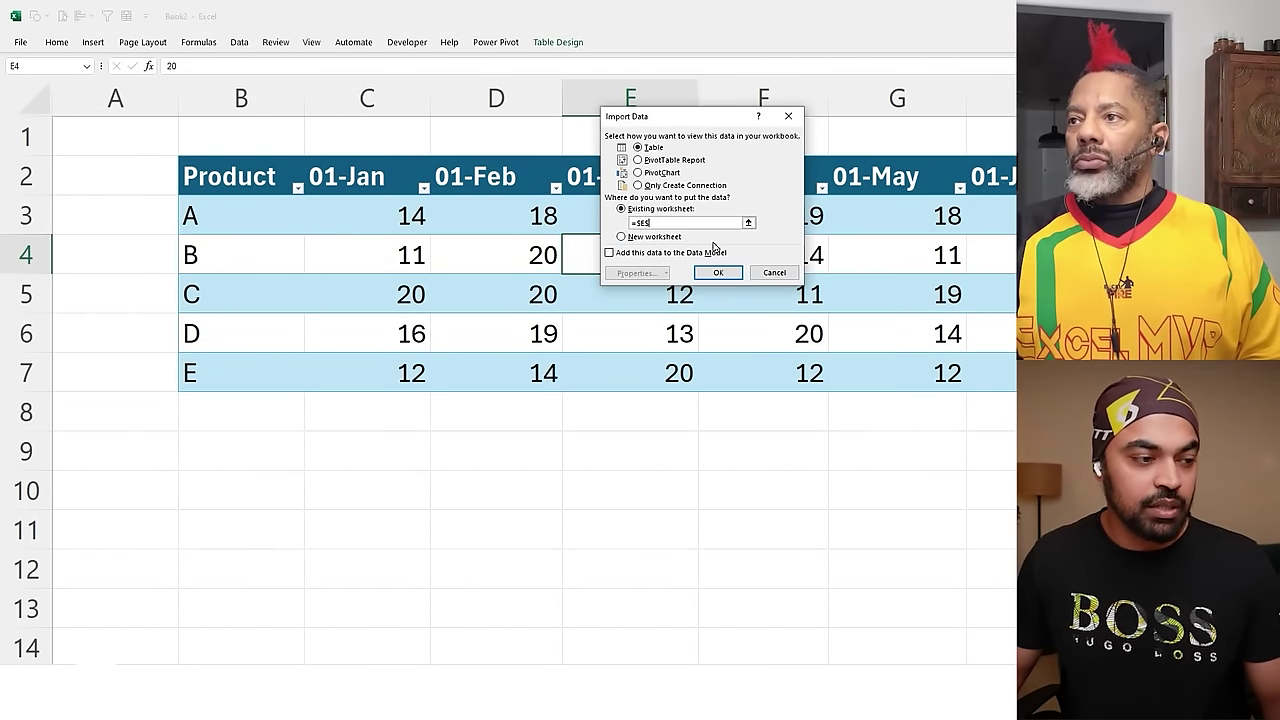
click(249, 489)
click(718, 274)
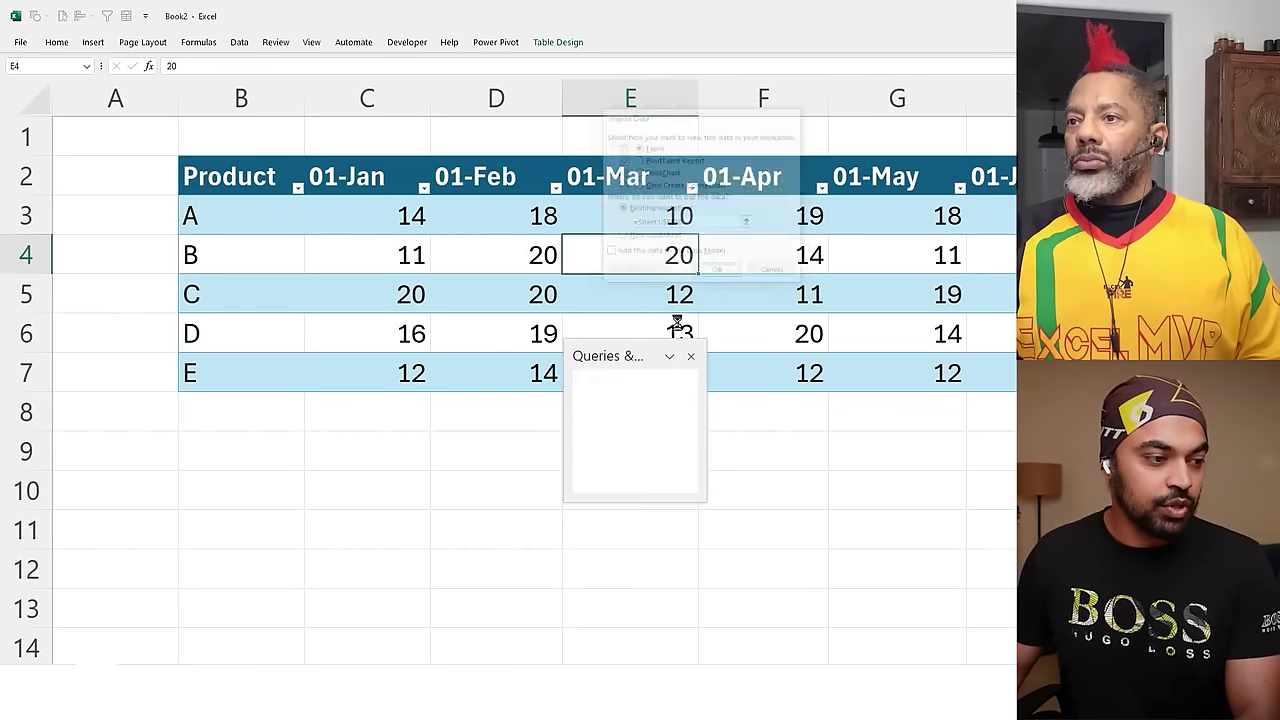
scroll(486, 502, down, 3)
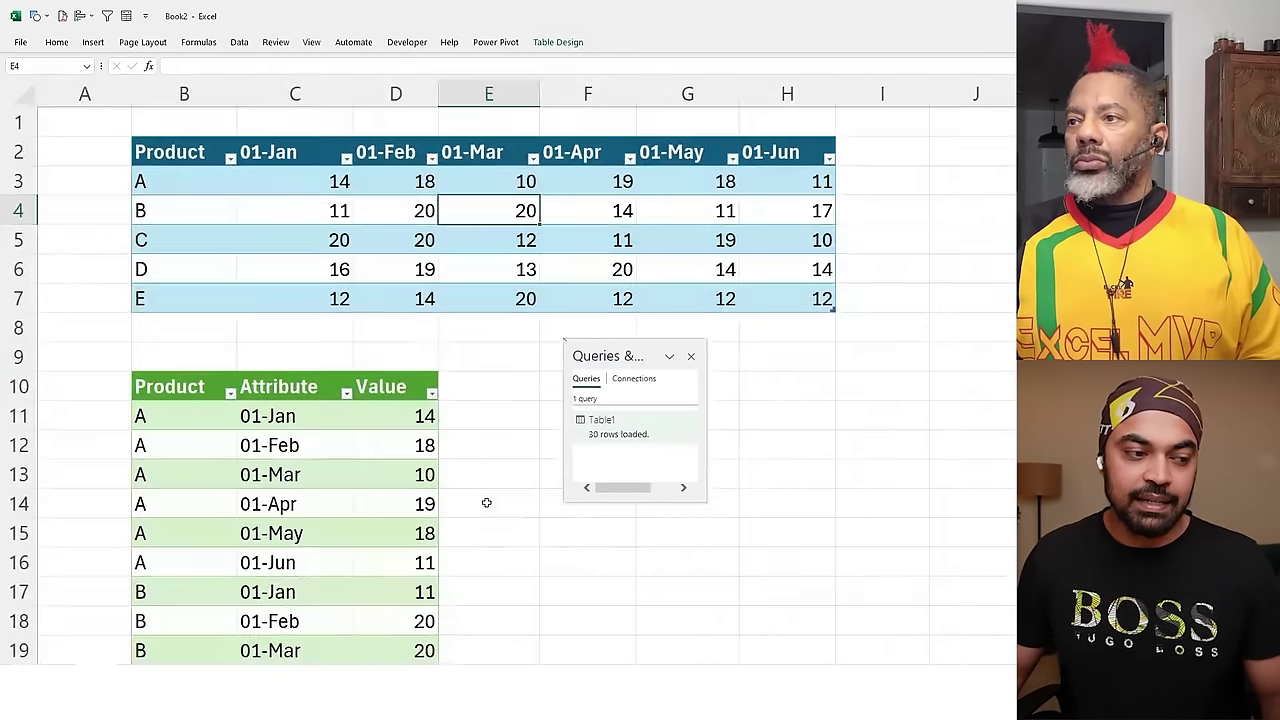
Move the 01-Jan to 01-Jun columns of the source table one column right and head the vacated column Class.
click(300, 256)
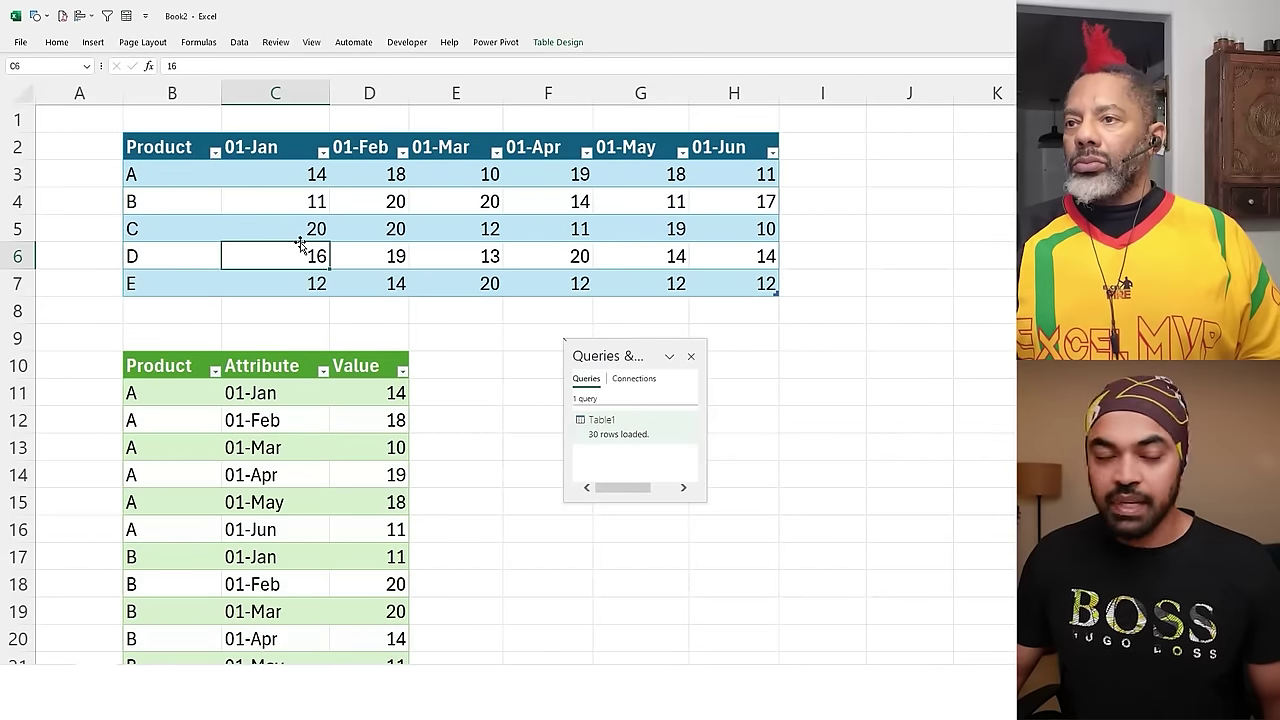
key(ctrl+Up)
key(ctrl+shift+Down)
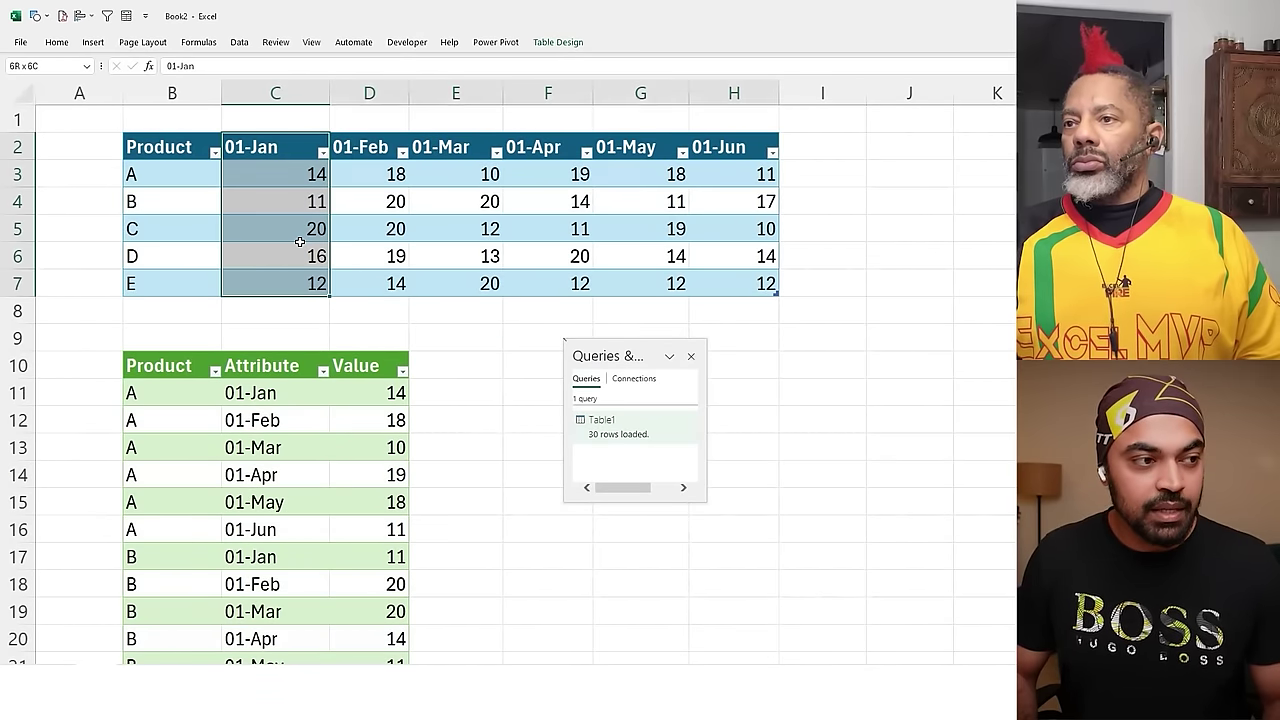
key(ctrl+shift+Right)
key(ctrl+x)
key(Right)
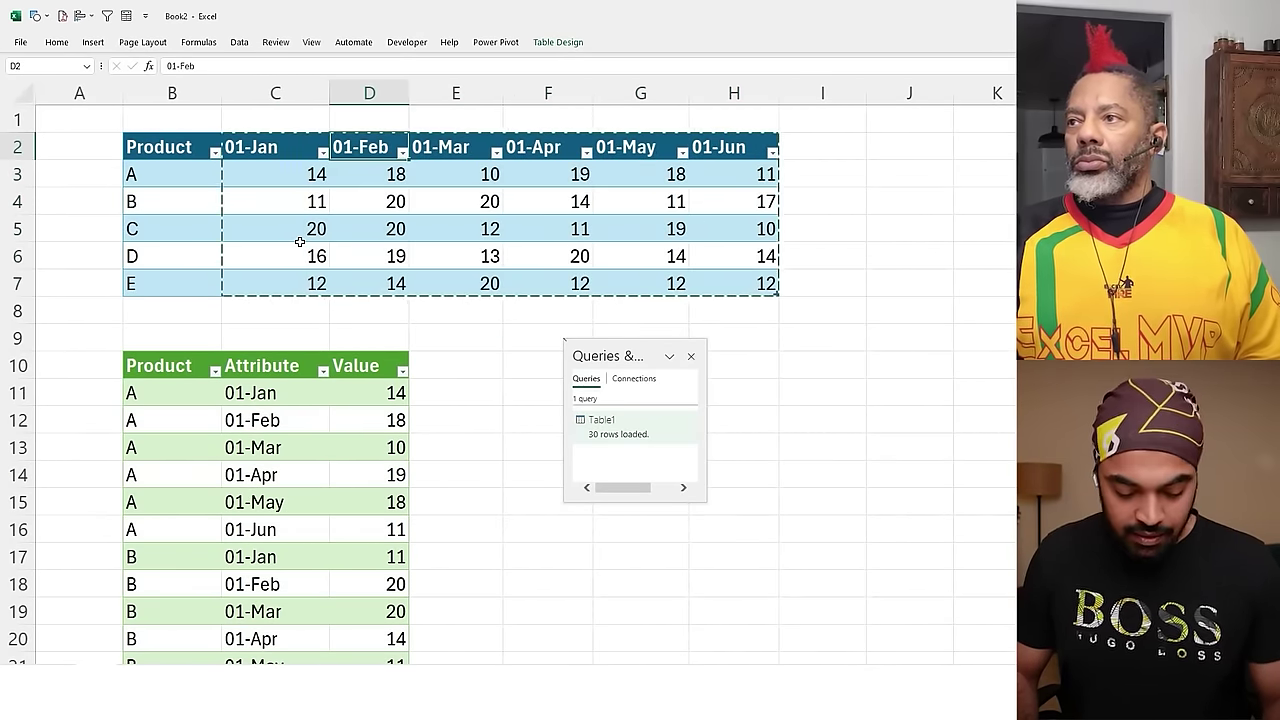
key(ctrl+v)
key(Left)
text(Class)
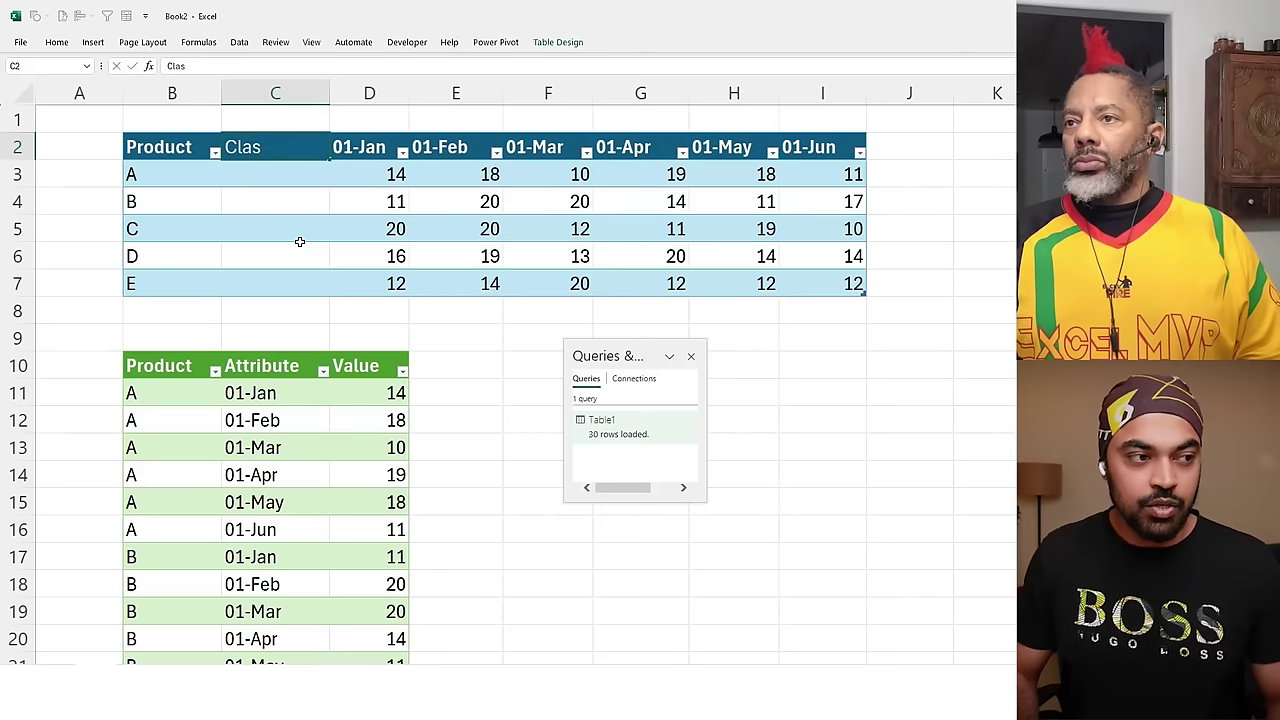
key(Return)
Fill the Class column with High for products A to C and Mid for products D and E.
key(shift+Down)
key(shift+Down)
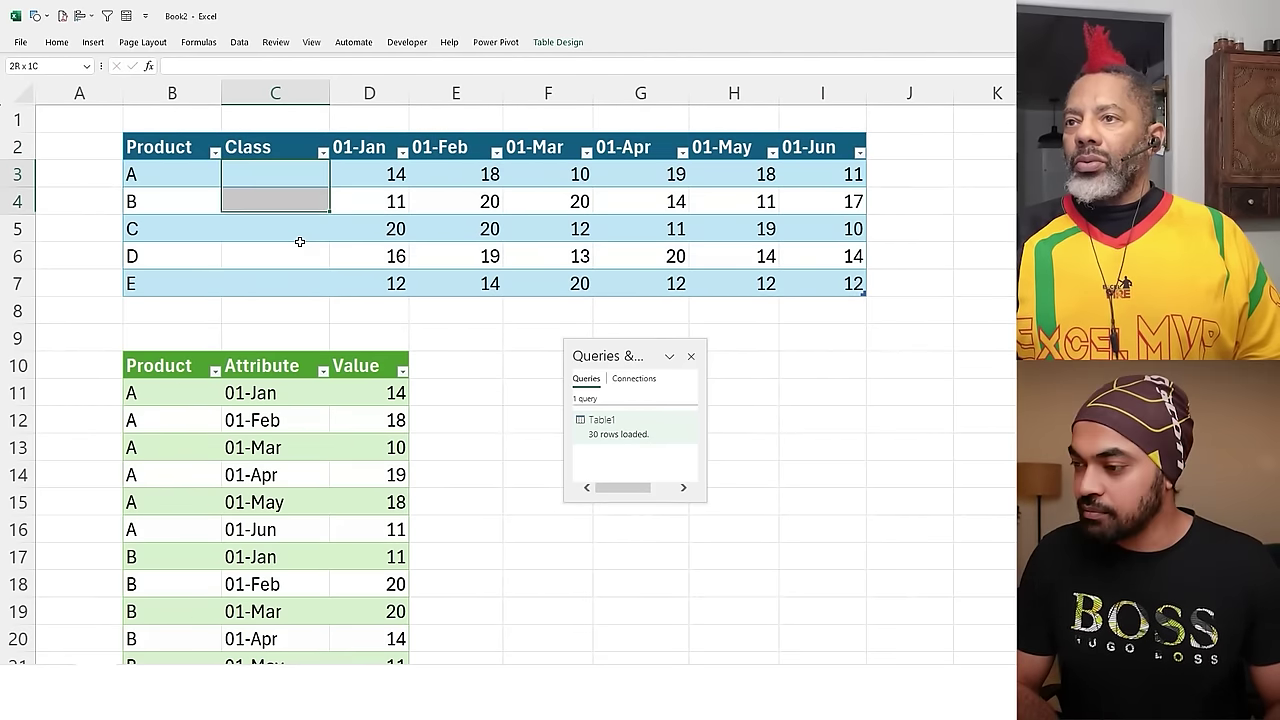
text(High)
key(ctrl+Return)
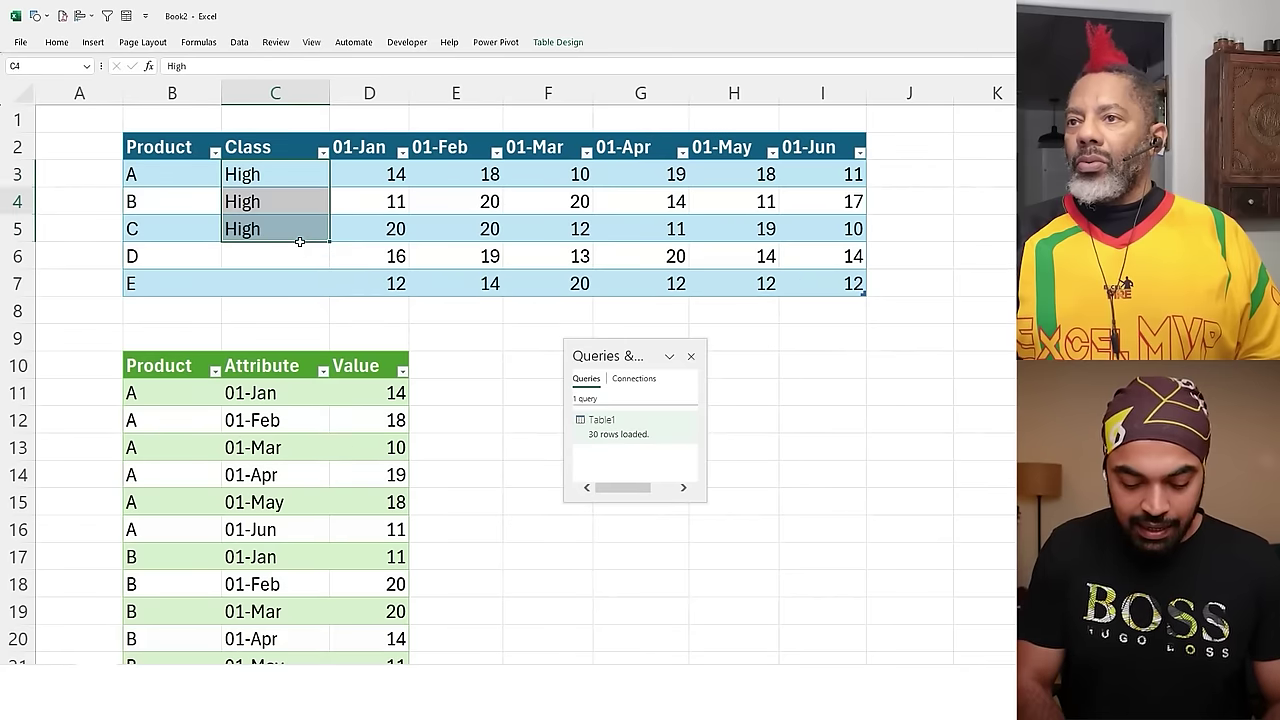
click(300, 247)
key(shift+Down)
text(Mid)
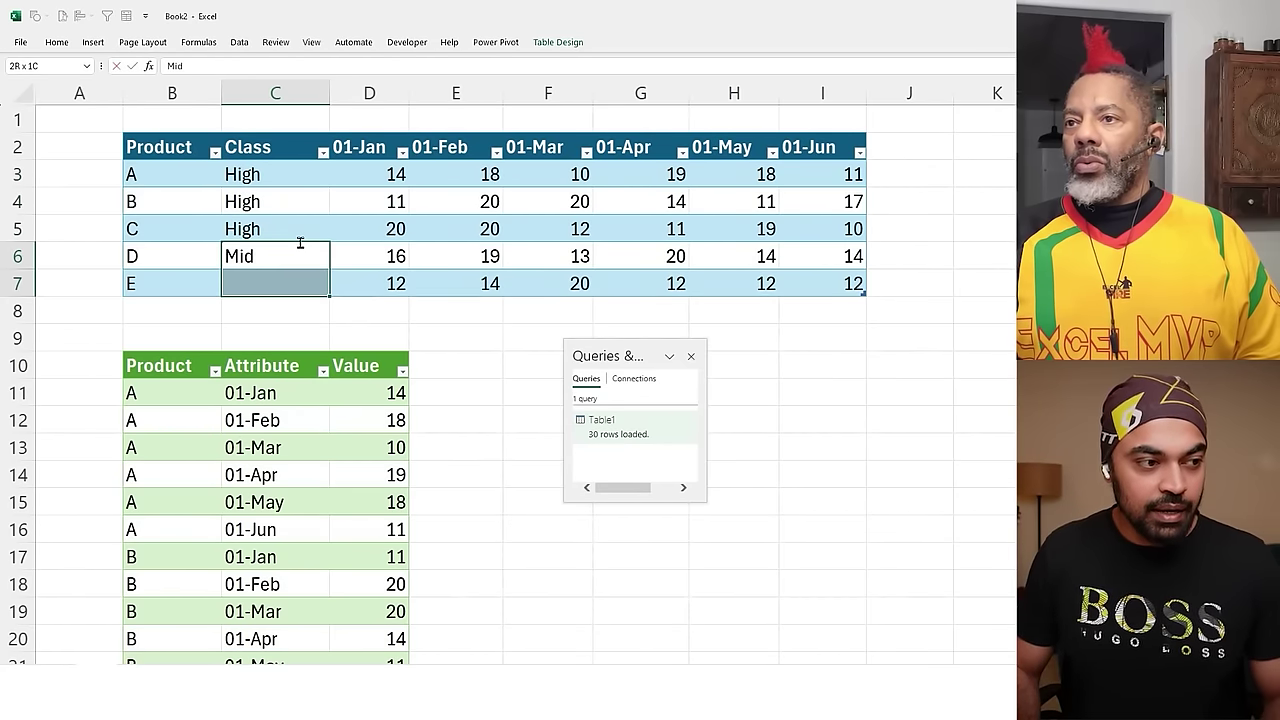
key(ctrl+Return)
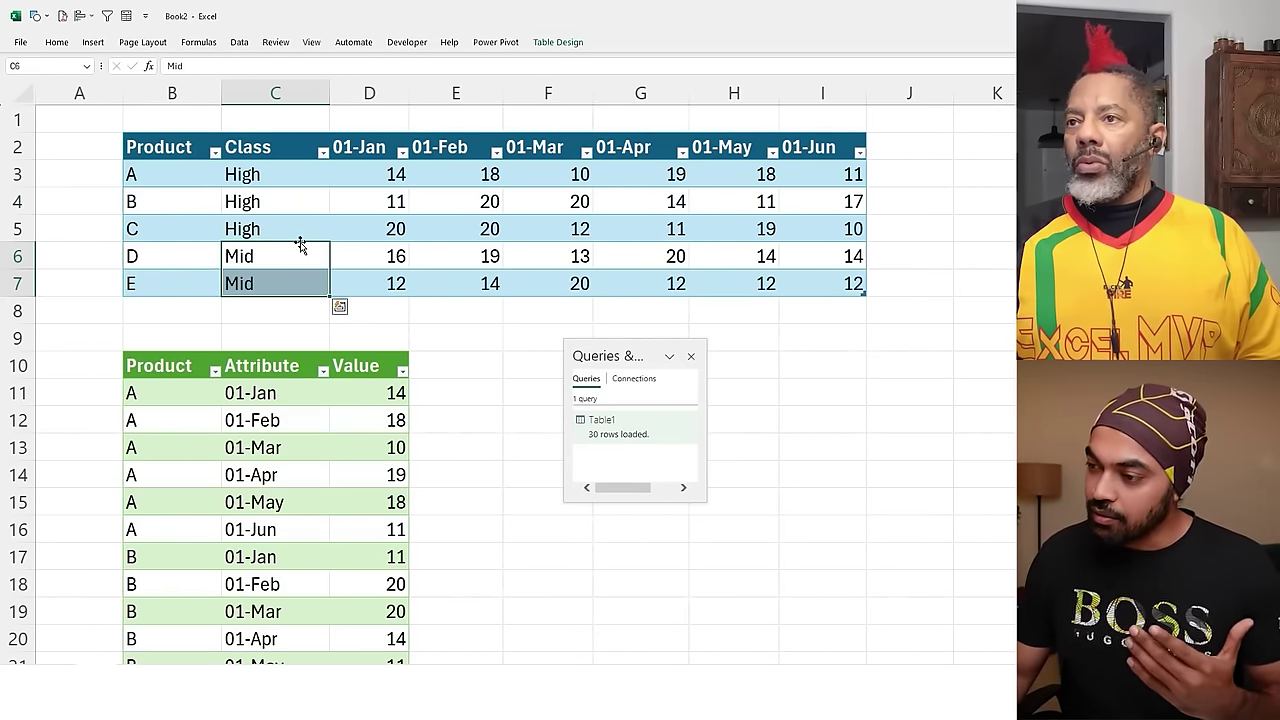
Compare the source table's Product and Class columns with the single Product column kept fixed by the unpivot.
click(273, 256)
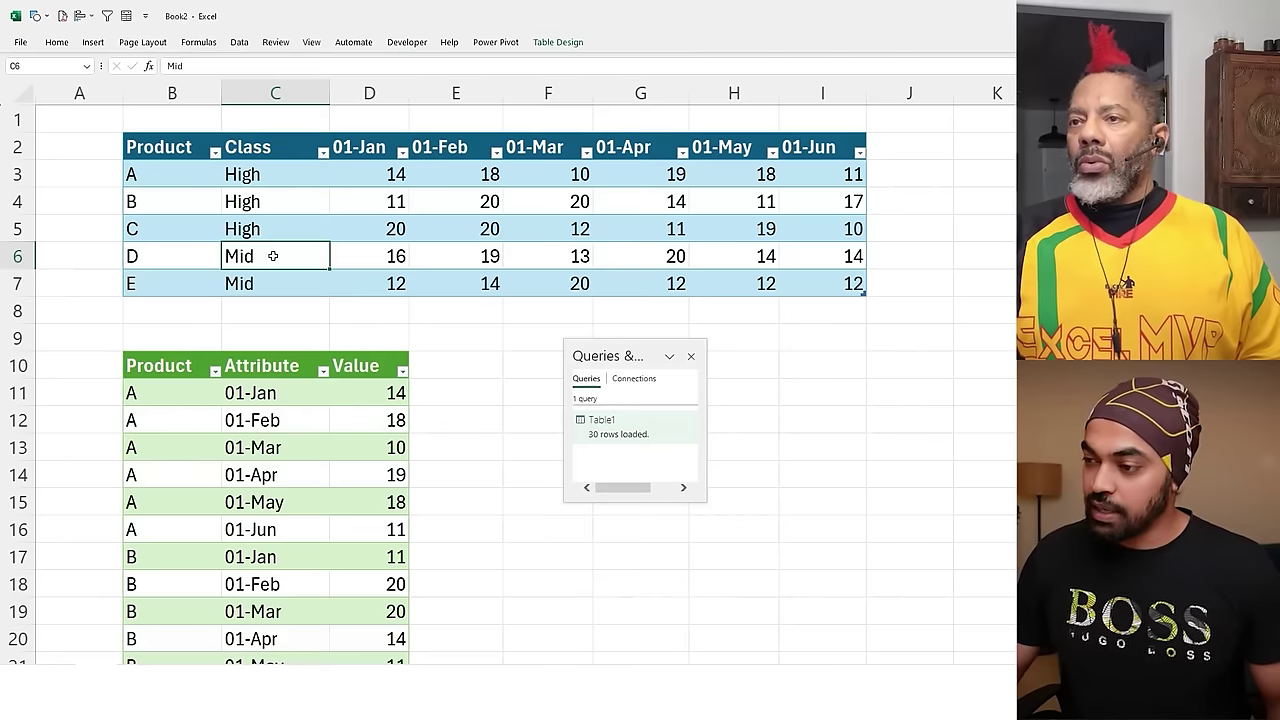
mouse_move(108, 121)
mouse_down()
mouse_move(270, 240)
mouse_move(314, 316)
mouse_up()
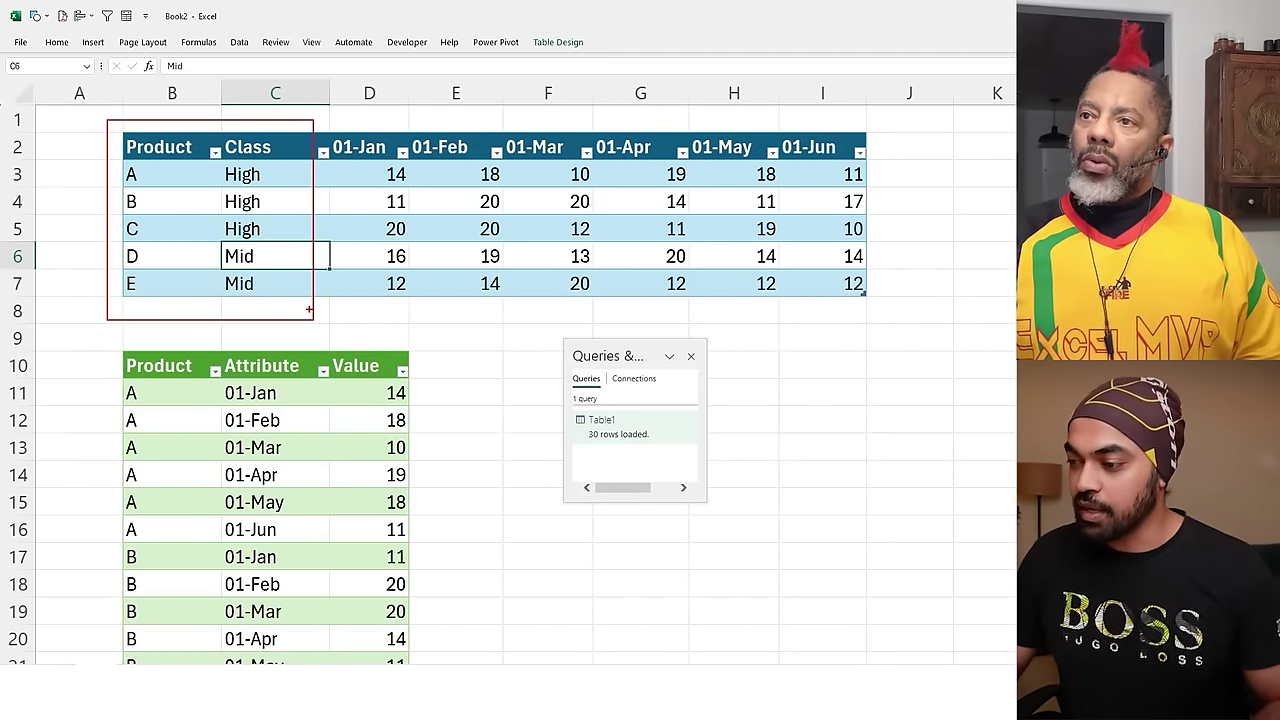
key(Escape)
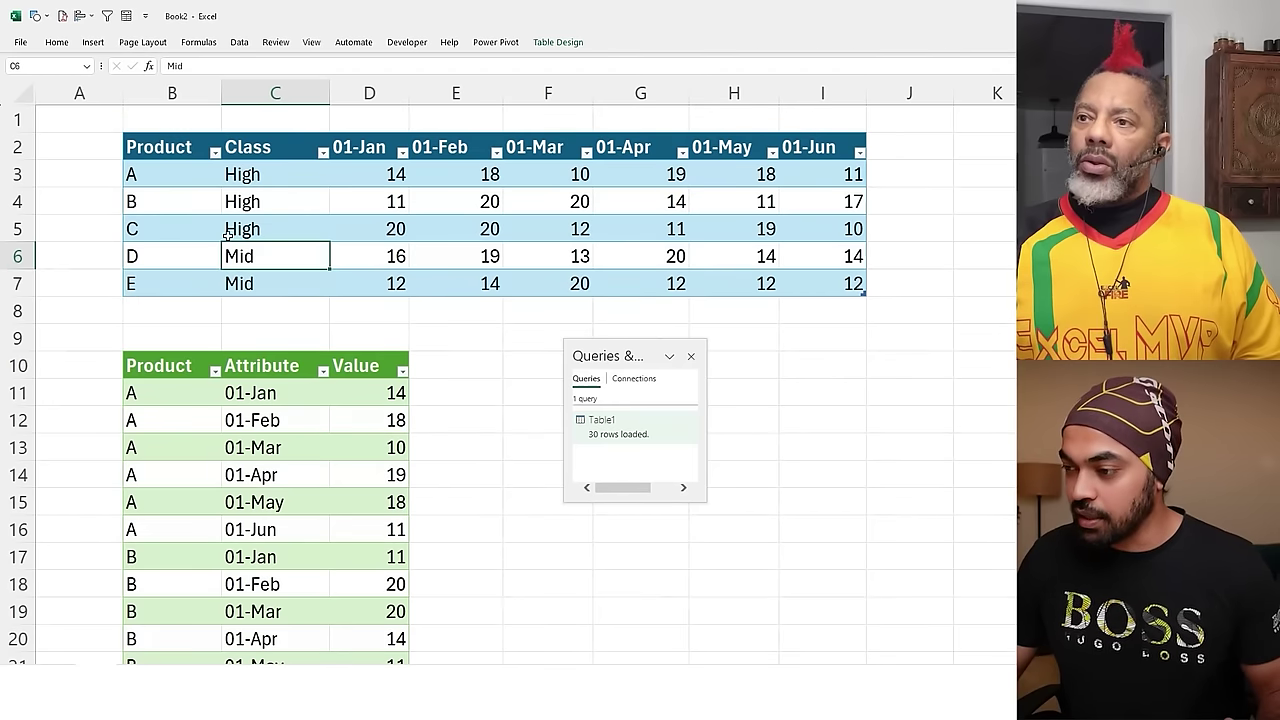
drag(118, 127, 226, 305)
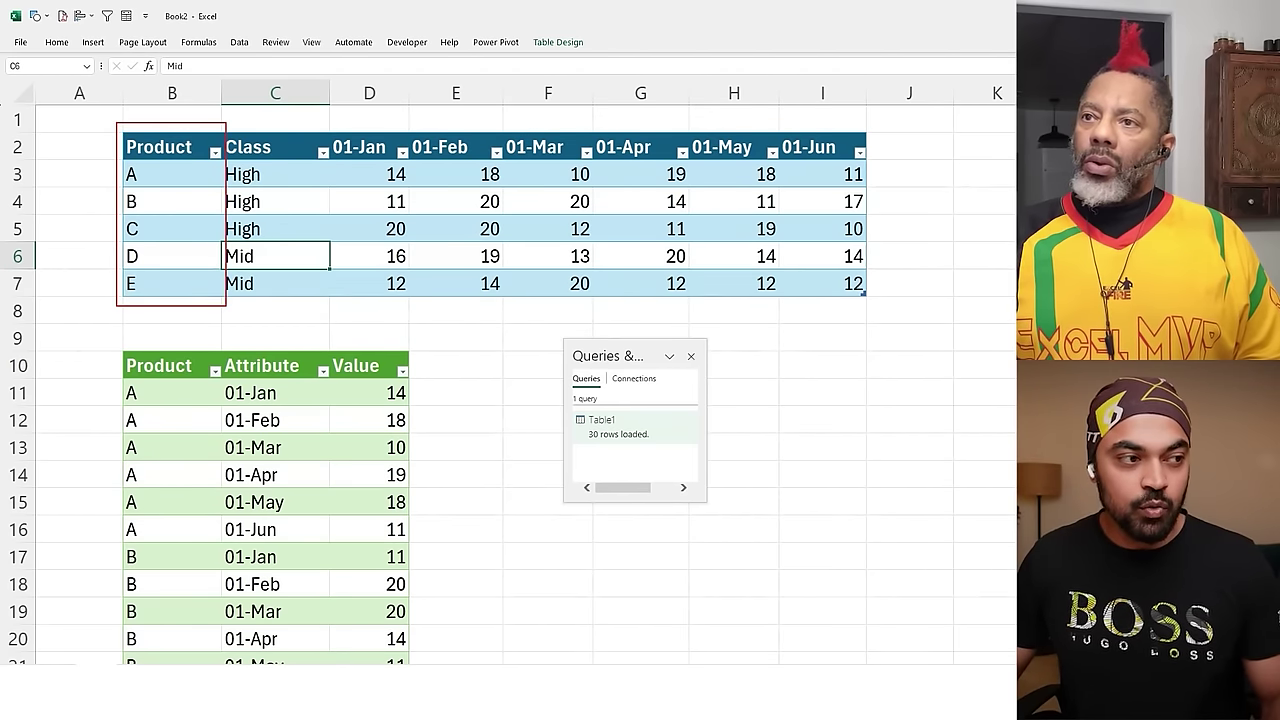
drag(259, 232, 270, 260)
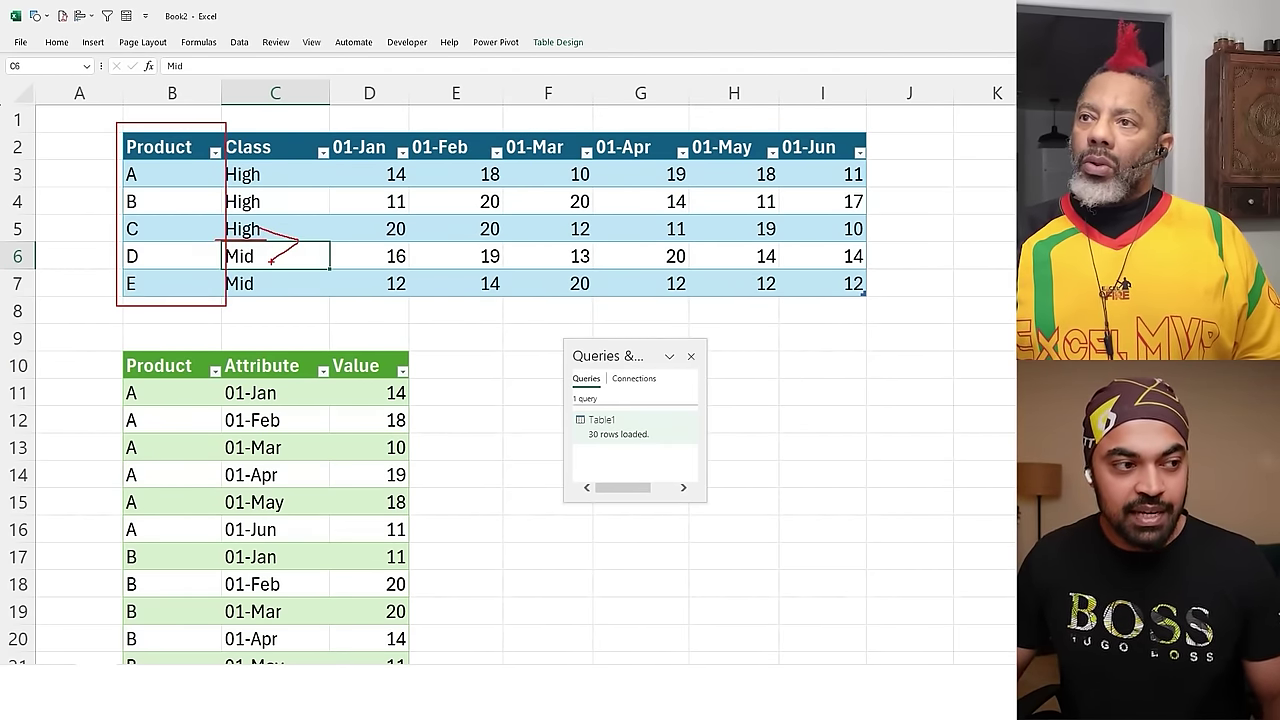
key(Escape)
Refresh the unpivoted output table and inspect the Attribute and Value entries for the Class column under products A and B.
right_click(291, 446)
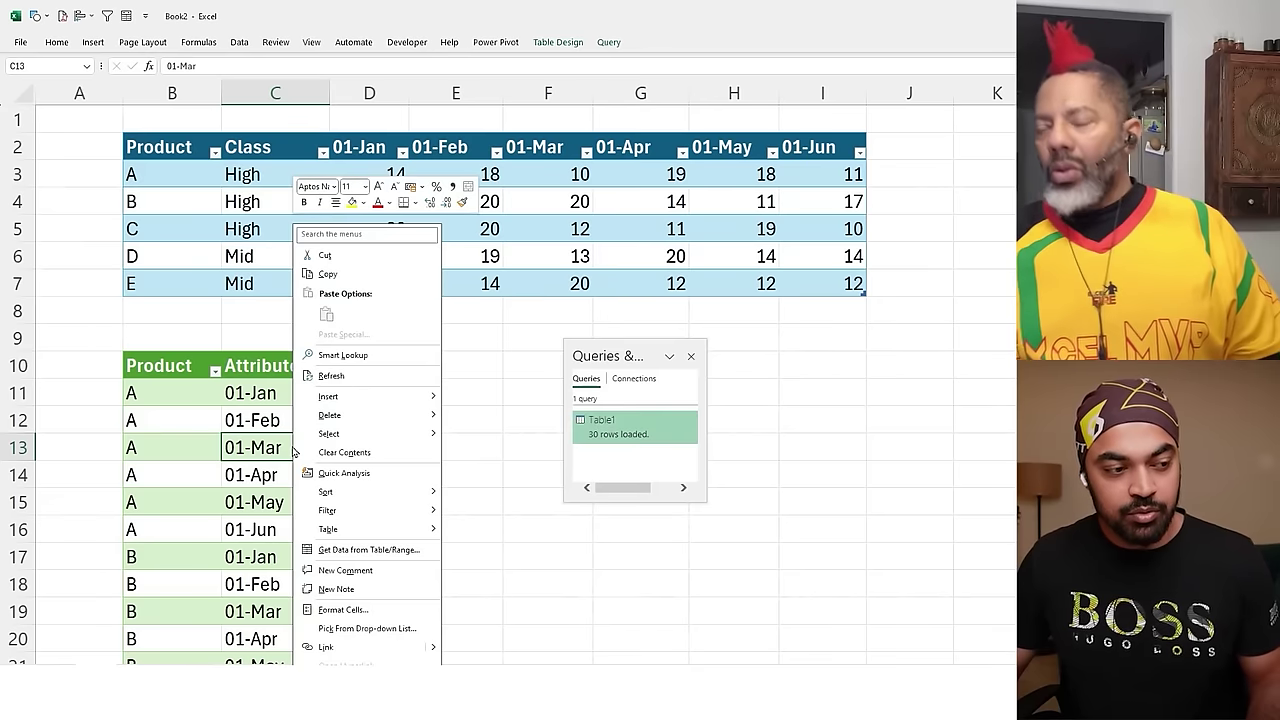
key(Escape)
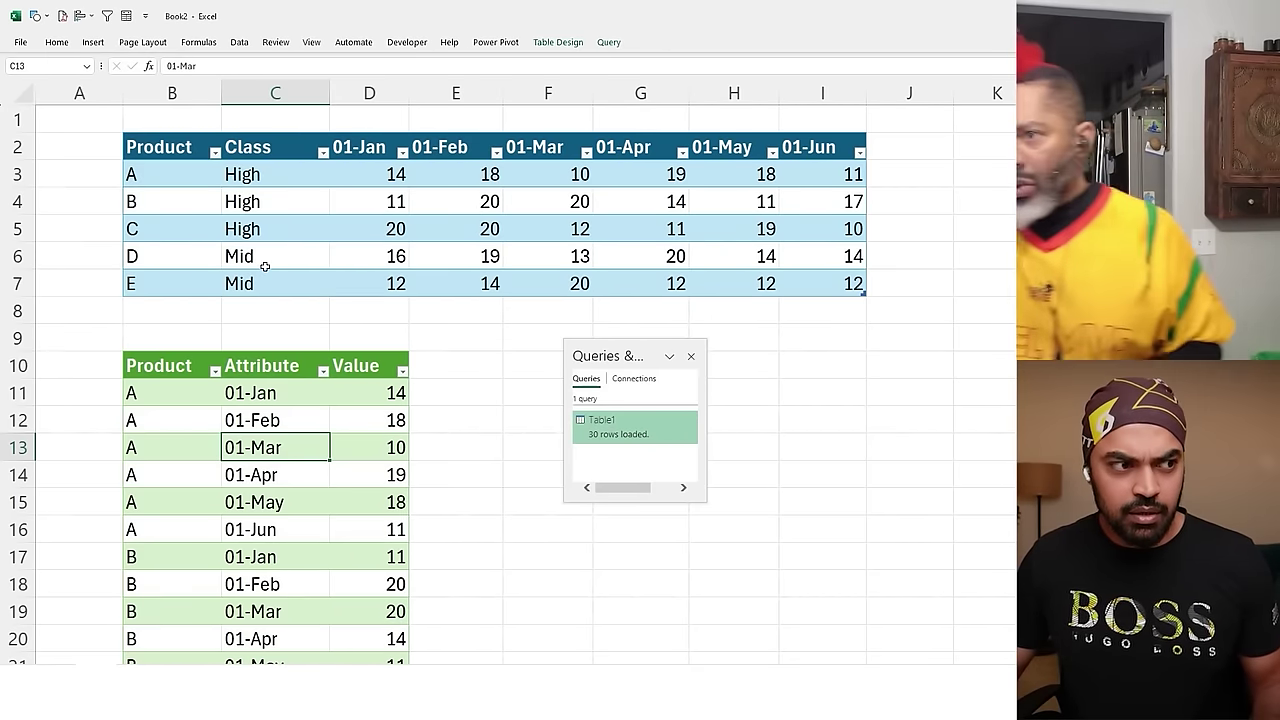
right_click(269, 454)
click(312, 375)
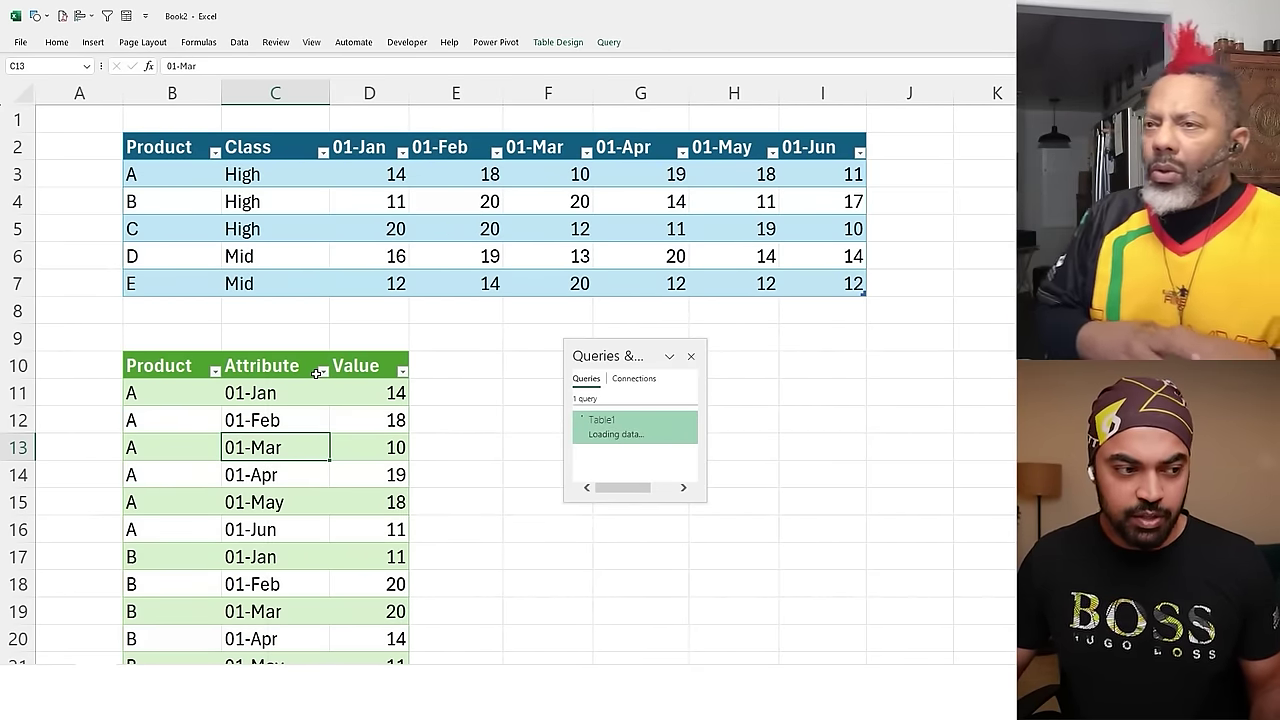
drag(222, 379, 379, 406)
drag(223, 572, 436, 600)
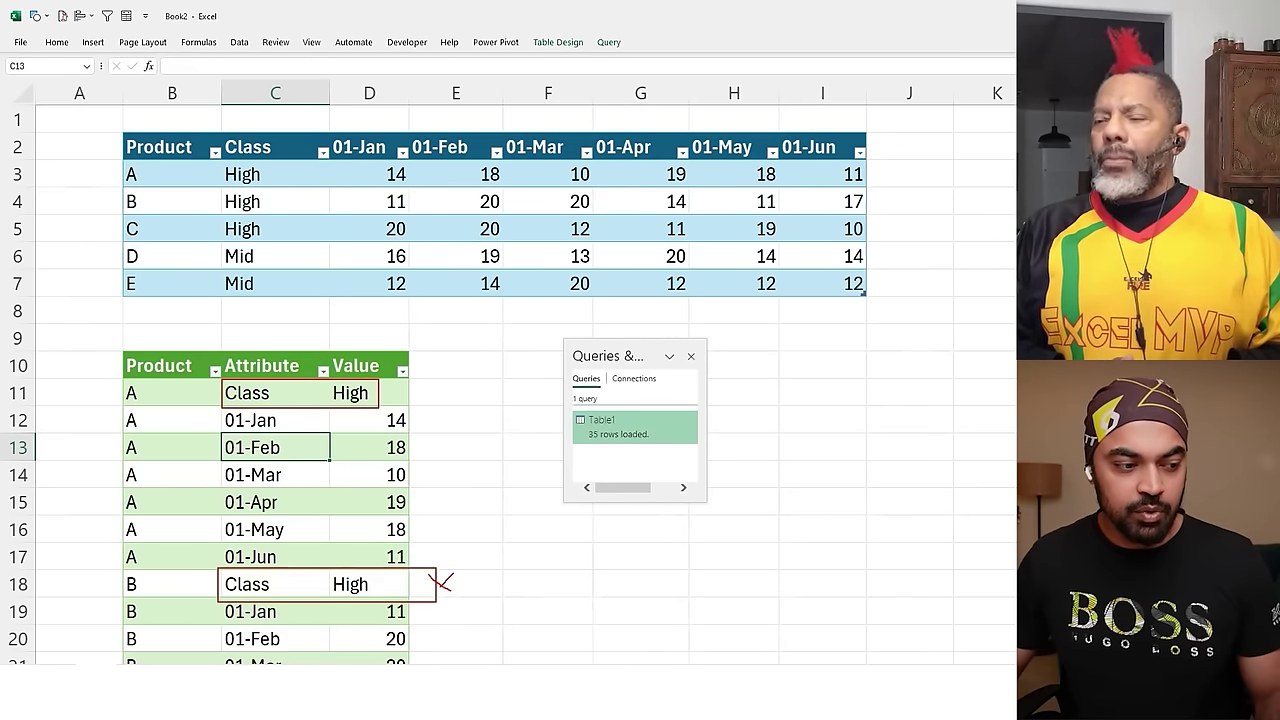
Review the Table1 query's Source step and how Unpivot Other Columns is applied with the Product column selected.
key(Escape)
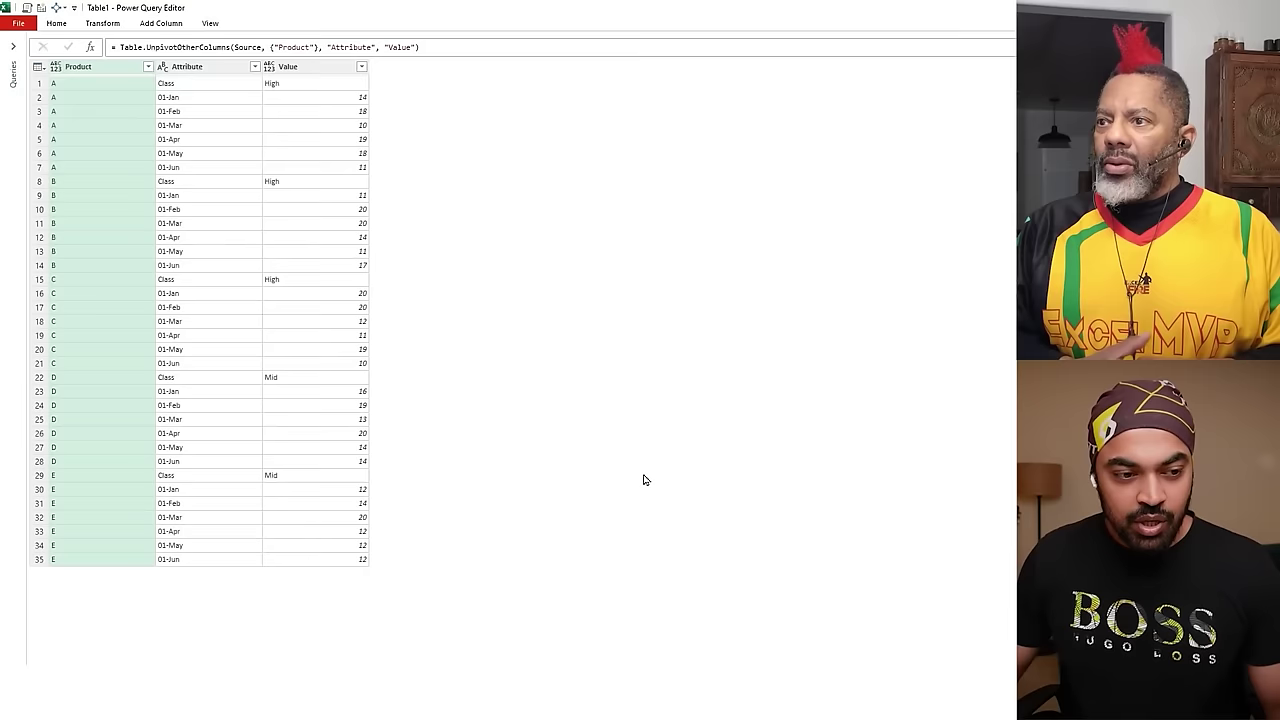
scroll(643, 480, up, 5)
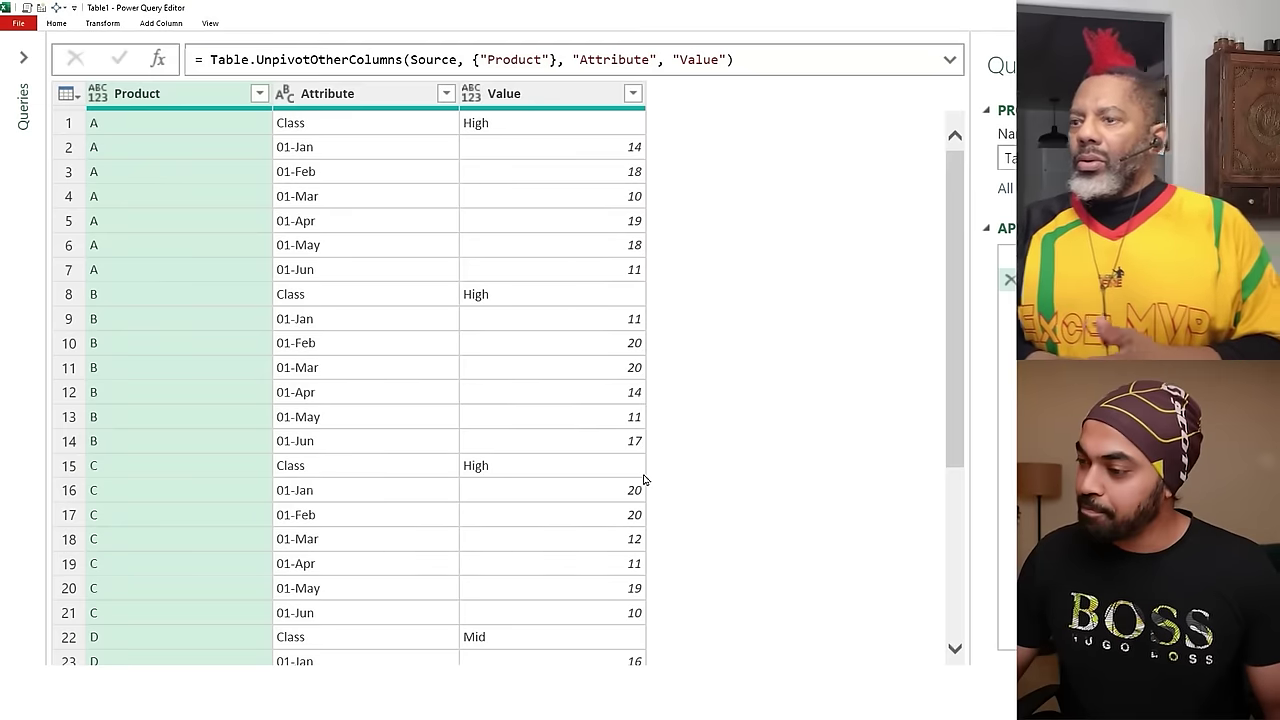
click(1030, 257)
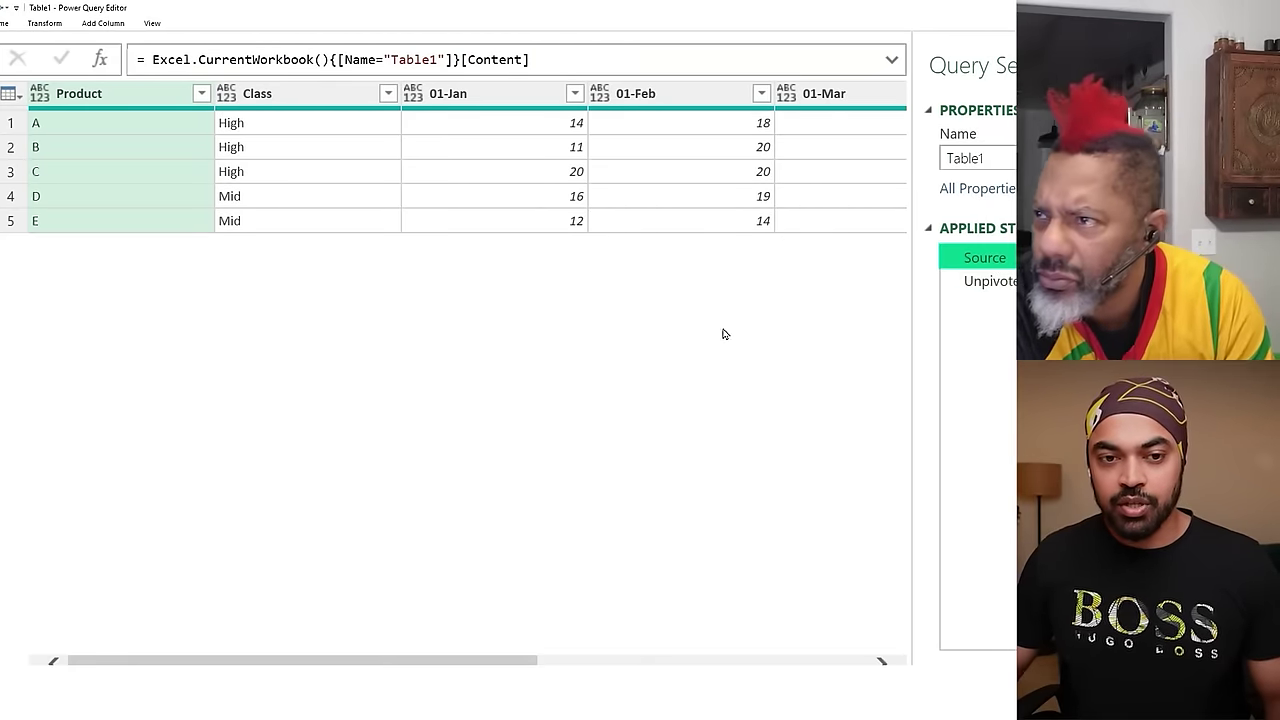
click(133, 106)
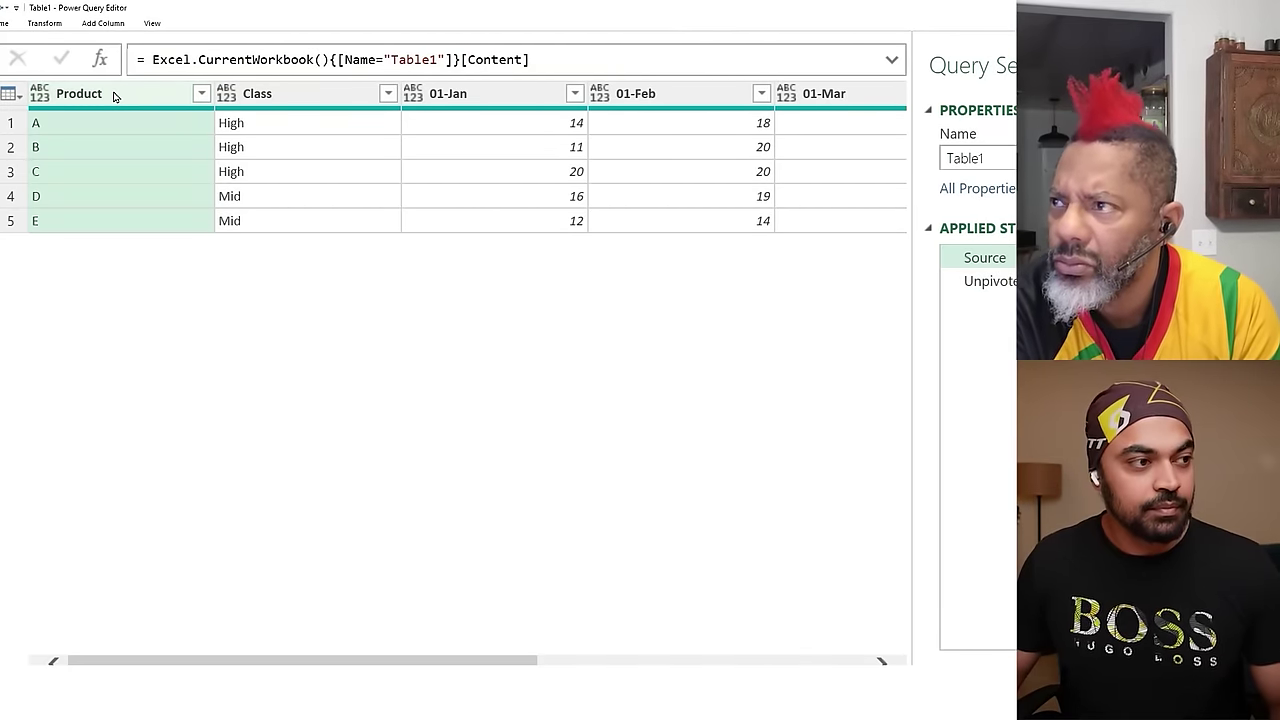
right_click(114, 96)
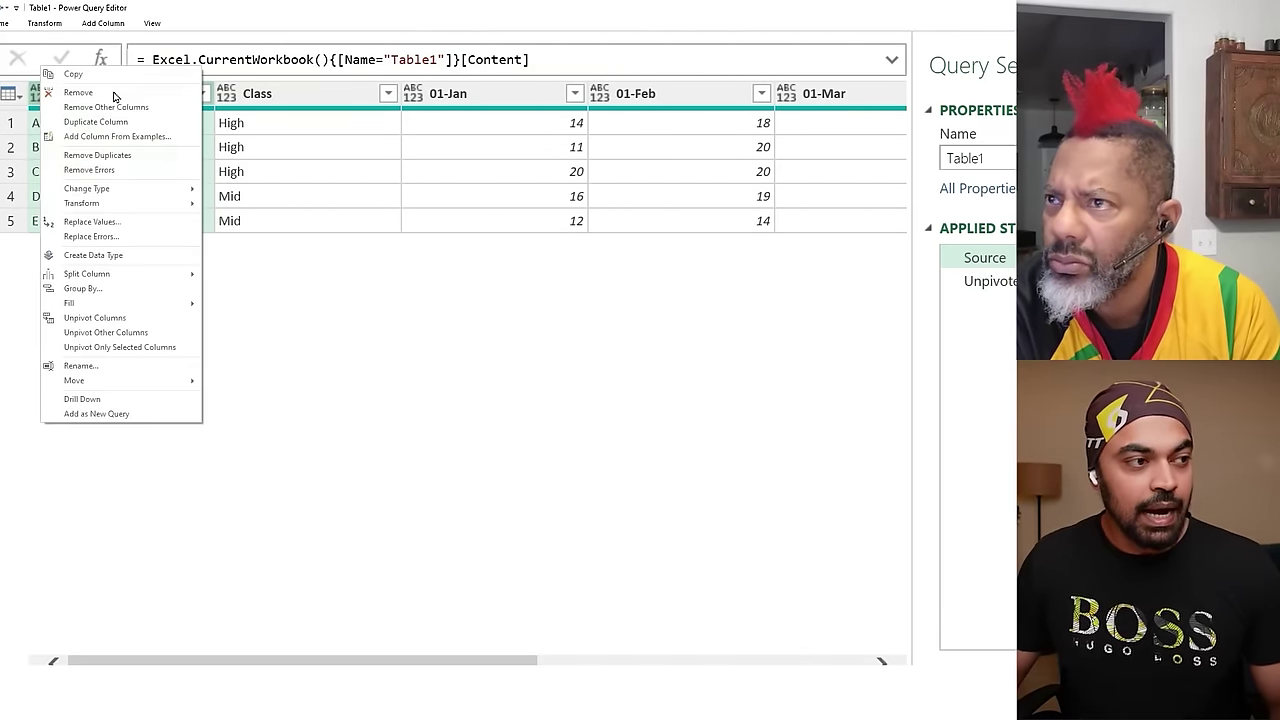
click(119, 336)
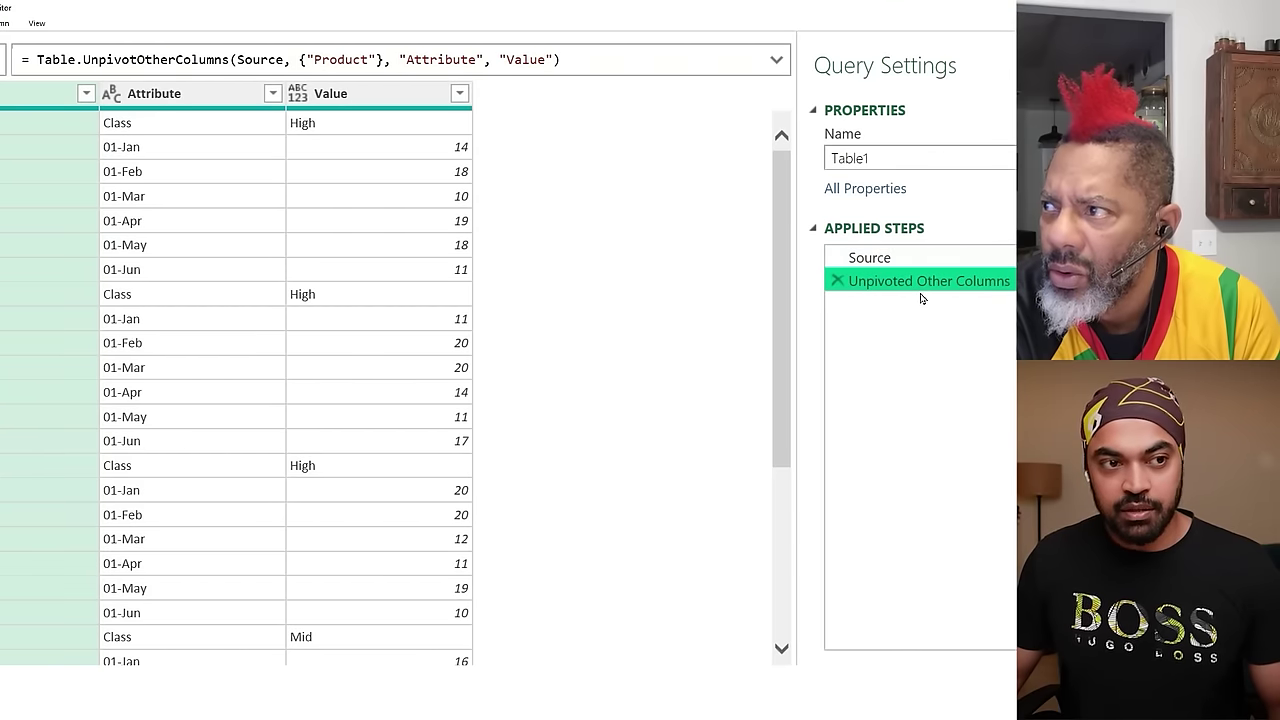
Copy the full Table.UnpivotOtherColumns formula of the unpivot step and paste it into Notepad, replacing its contents.
click(776, 59)
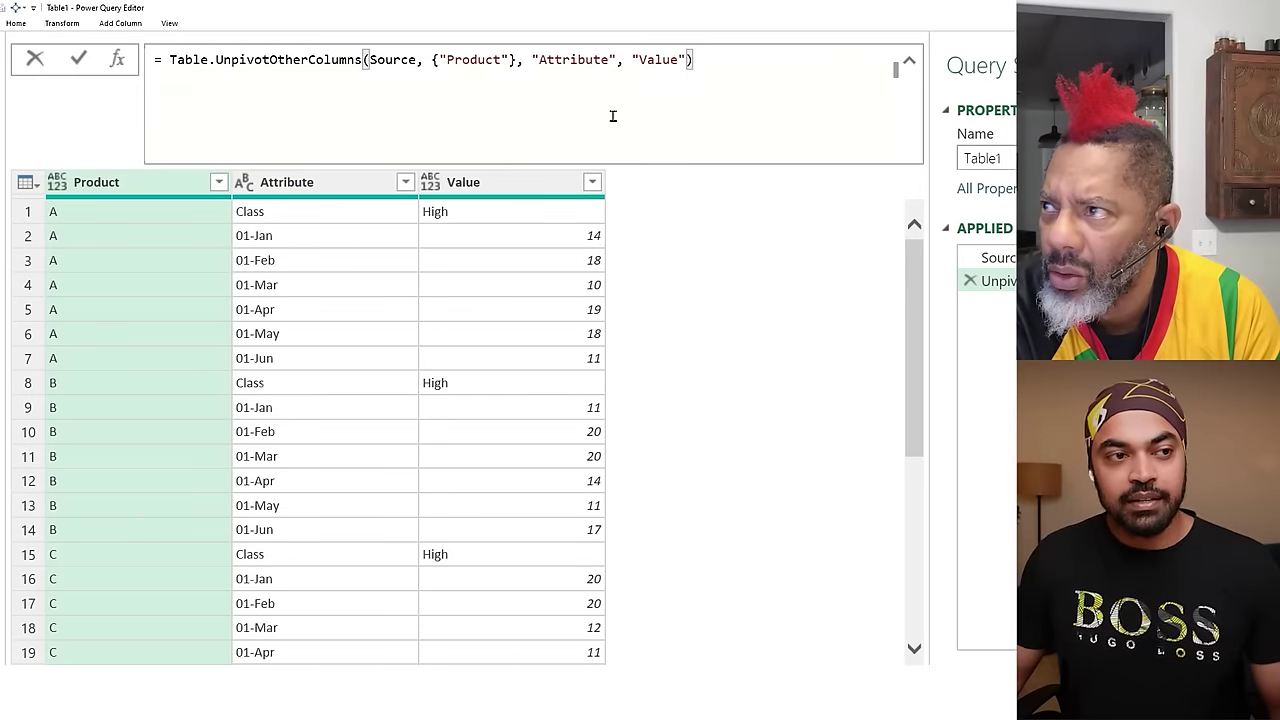
key(ctrl+a)
key(ctrl+c)
key(Escape)
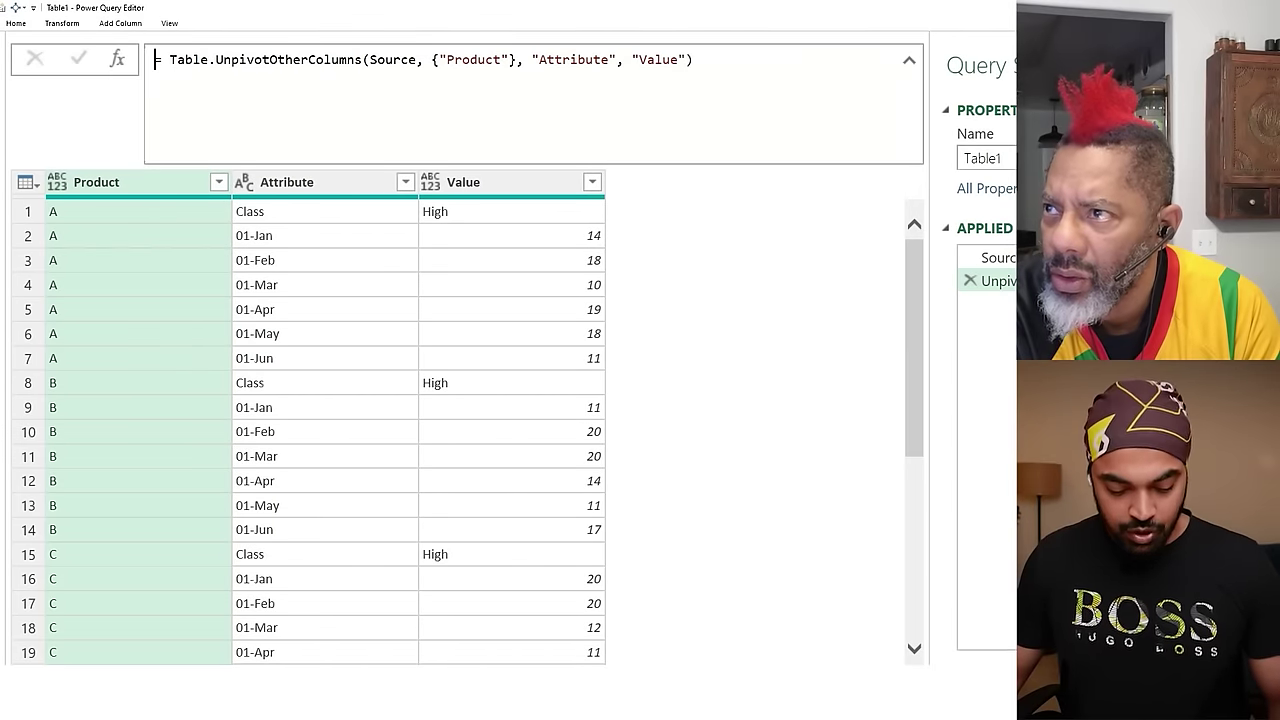
key(alt+Tab)
key(ctrl+a)
key(ctrl+v)
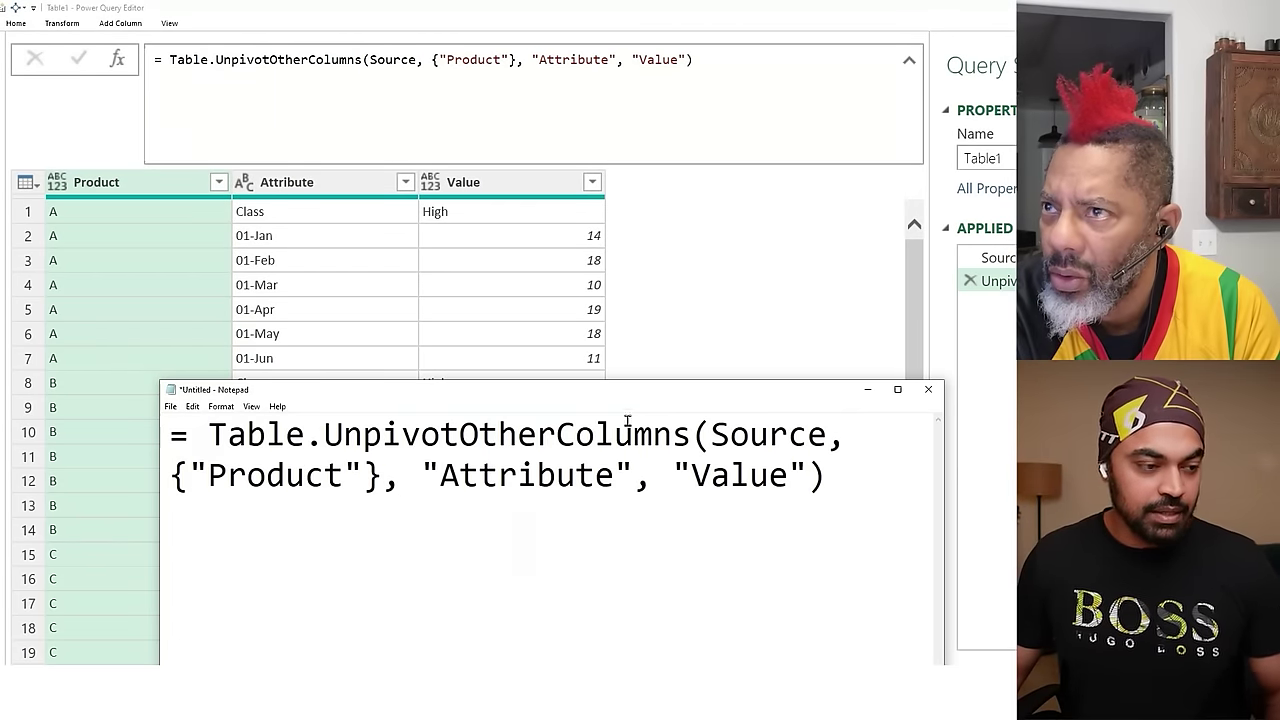
Break the formula into indented lines for Source, {"Product"}, and "Attribute", "Value", with the closing parenthesis on its own line.
click(712, 434)
key(Return)
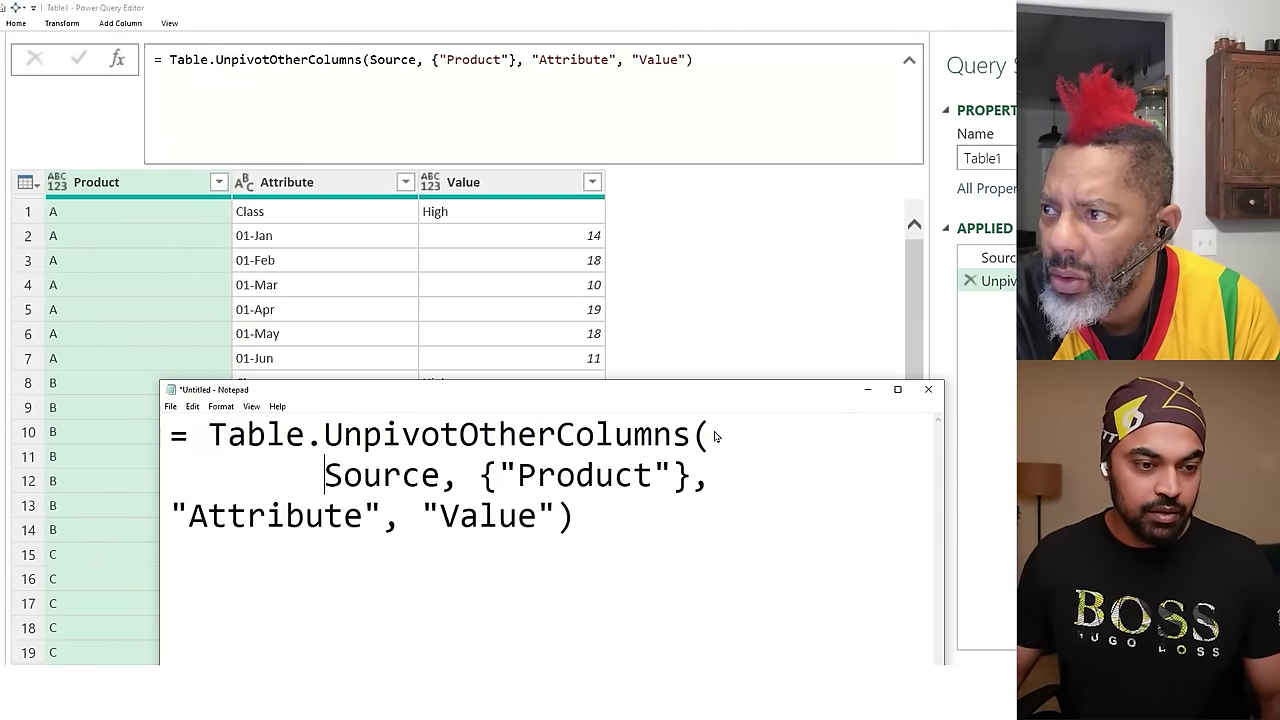
key(Tab)
key(ctrl+Right)
key(Return)
key(Tab)
key(ctrl+Right)
key(ctrl+Right)
key(Return)
key(Tab)
key(End)
key(Left)
key(Return)
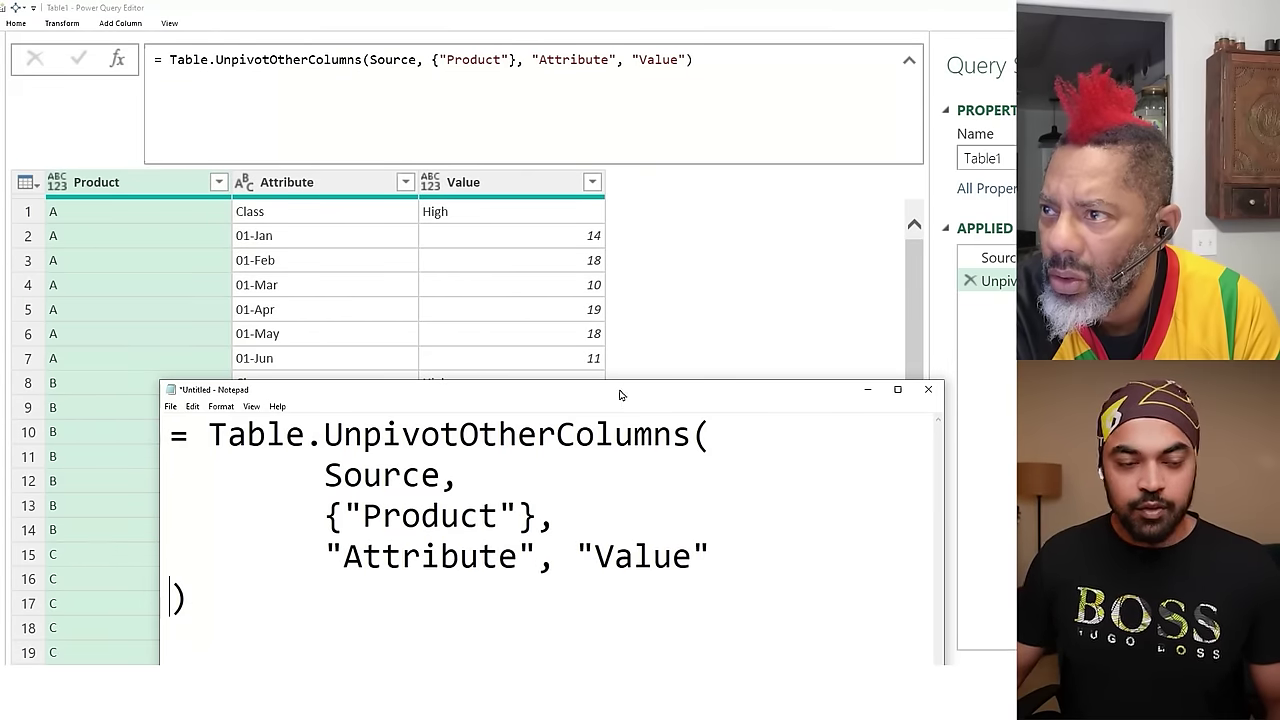
drag(620, 392, 632, 381)
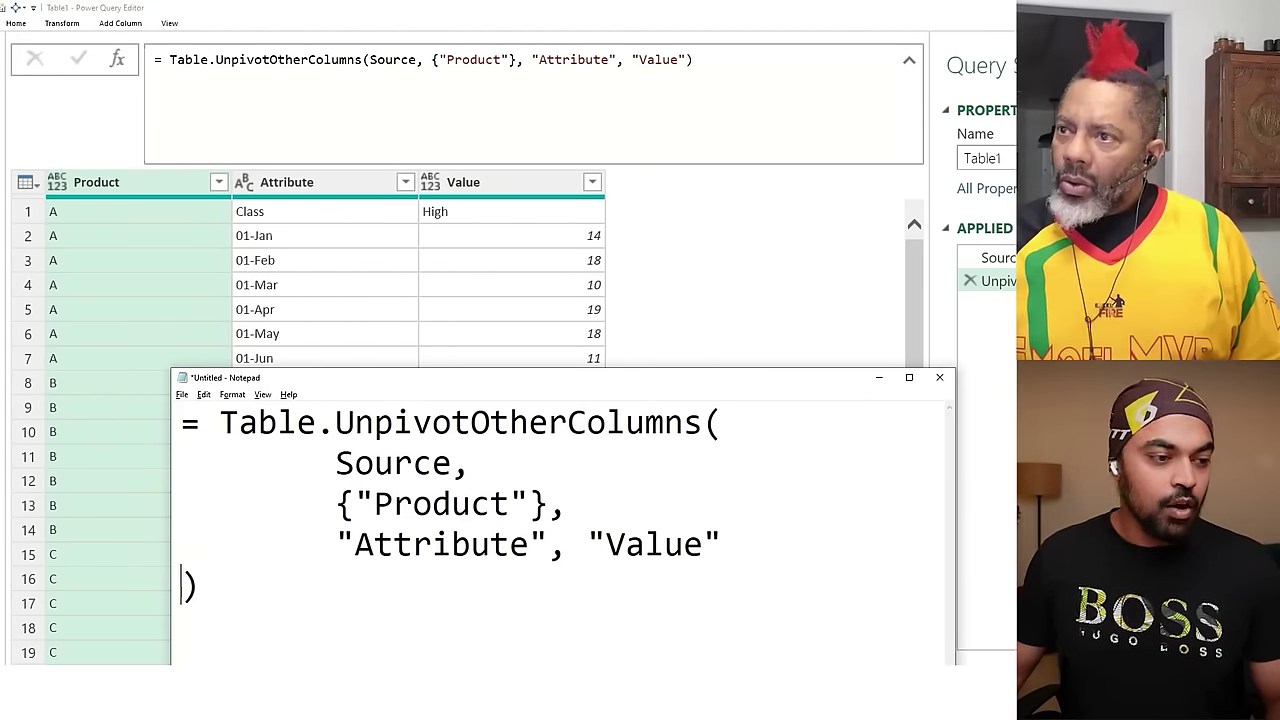
Match the formula's Source, {"Product"}, "Attribute" and "Value" arguments with the Source step and the output columns.
mouse_move(316, 446)
mouse_down()
mouse_move(464, 481)
mouse_move(621, 324)
mouse_move(766, 271)
mouse_move(962, 251)
mouse_move(953, 262)
mouse_up()
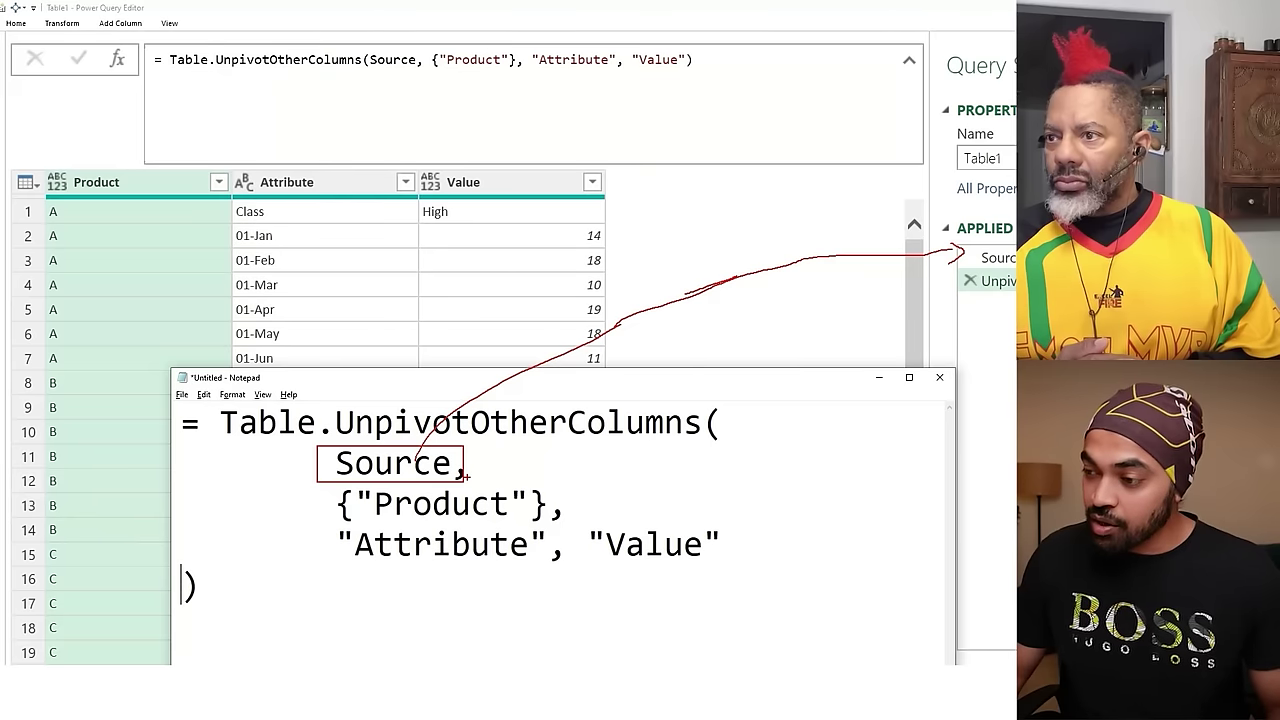
drag(440, 480, 316, 486)
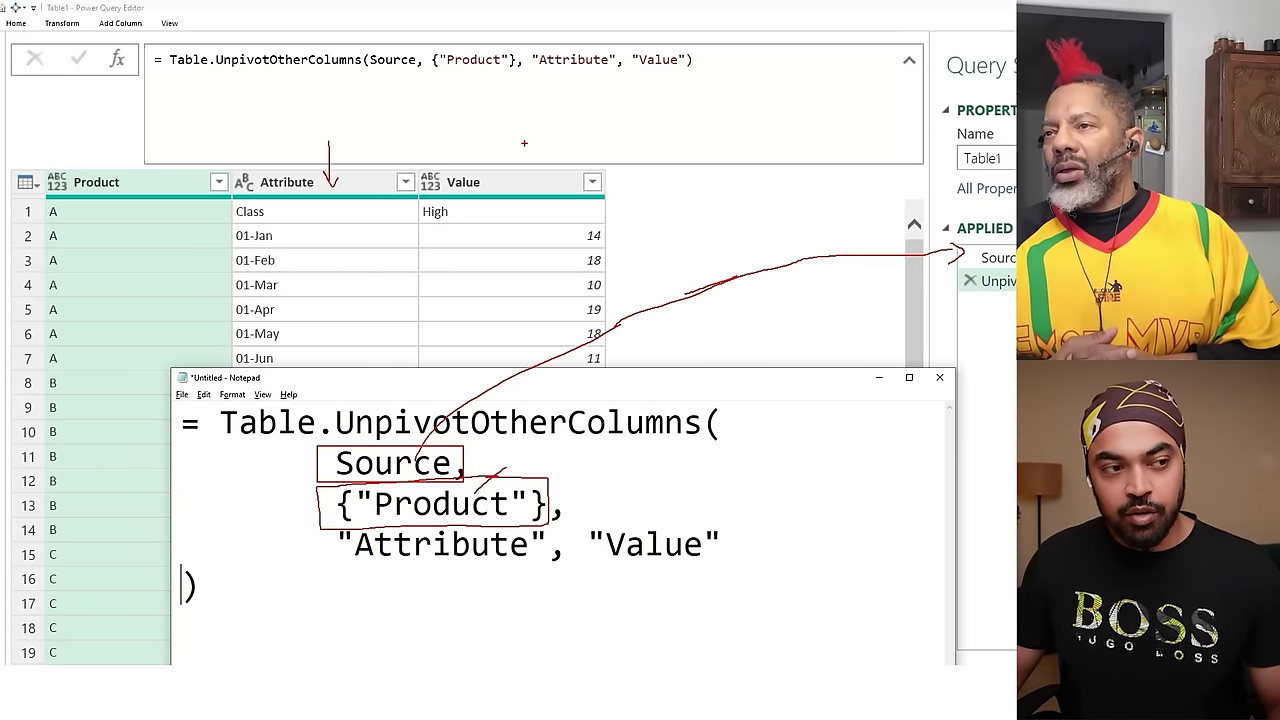
drag(469, 132, 467, 166)
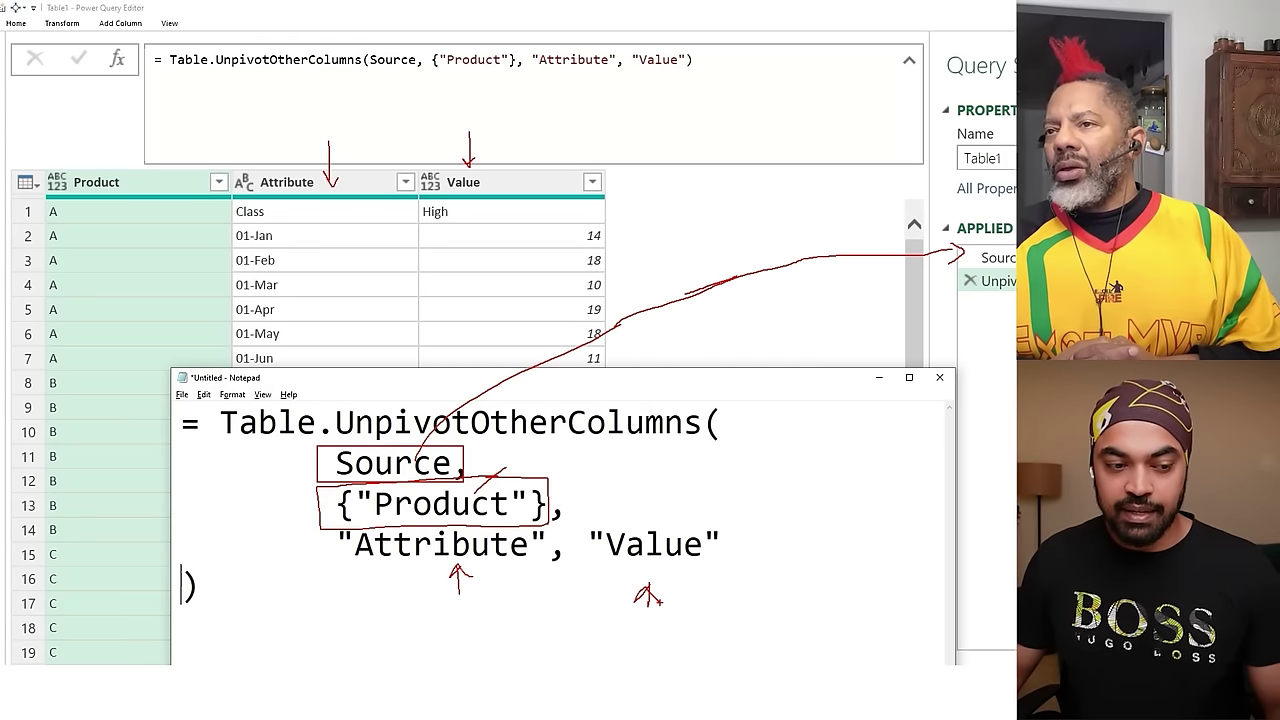
key(Escape)
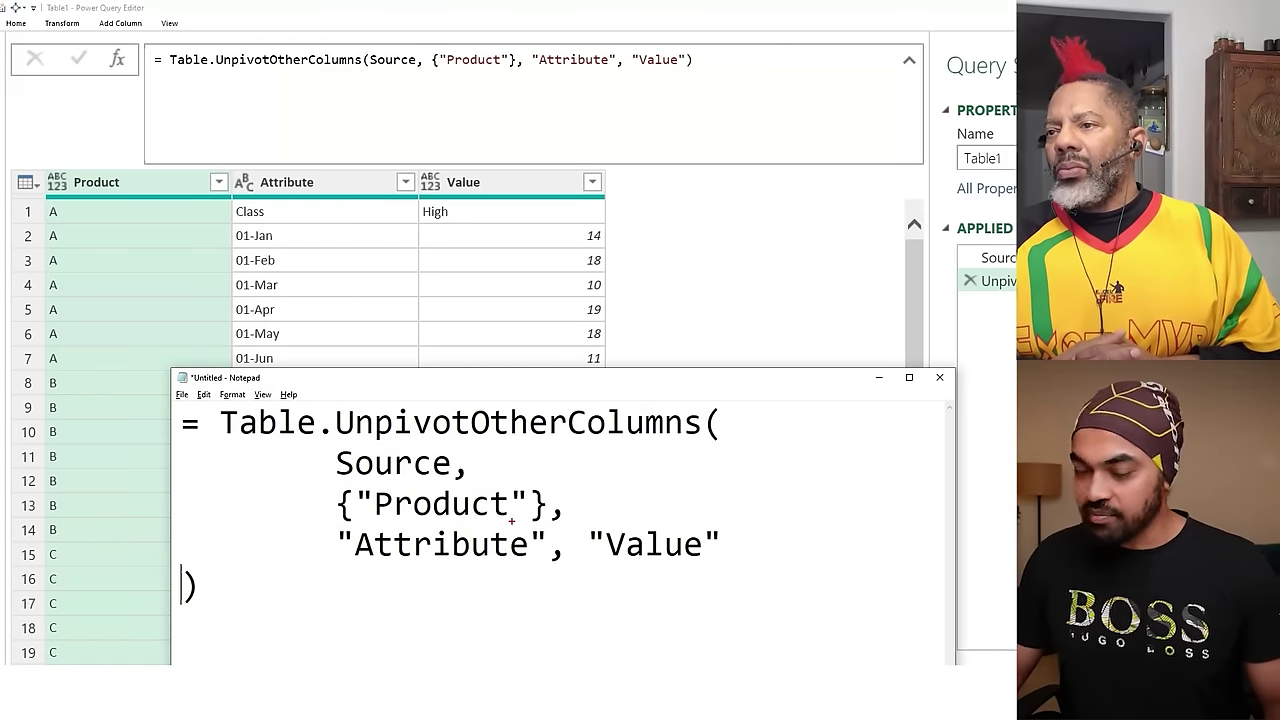
Add "Class" to the fixed column list in the Notepad formula so it reads {"Product", "Class"}.
click(512, 508)
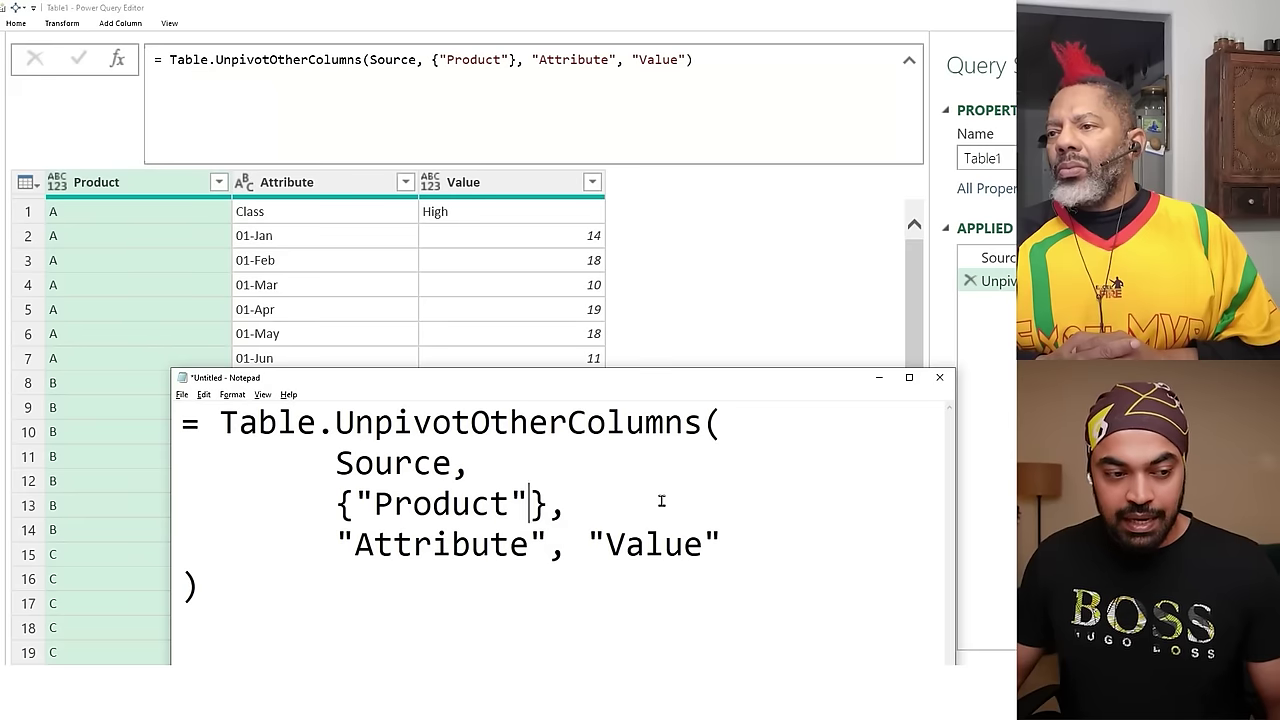
text(, "Class)
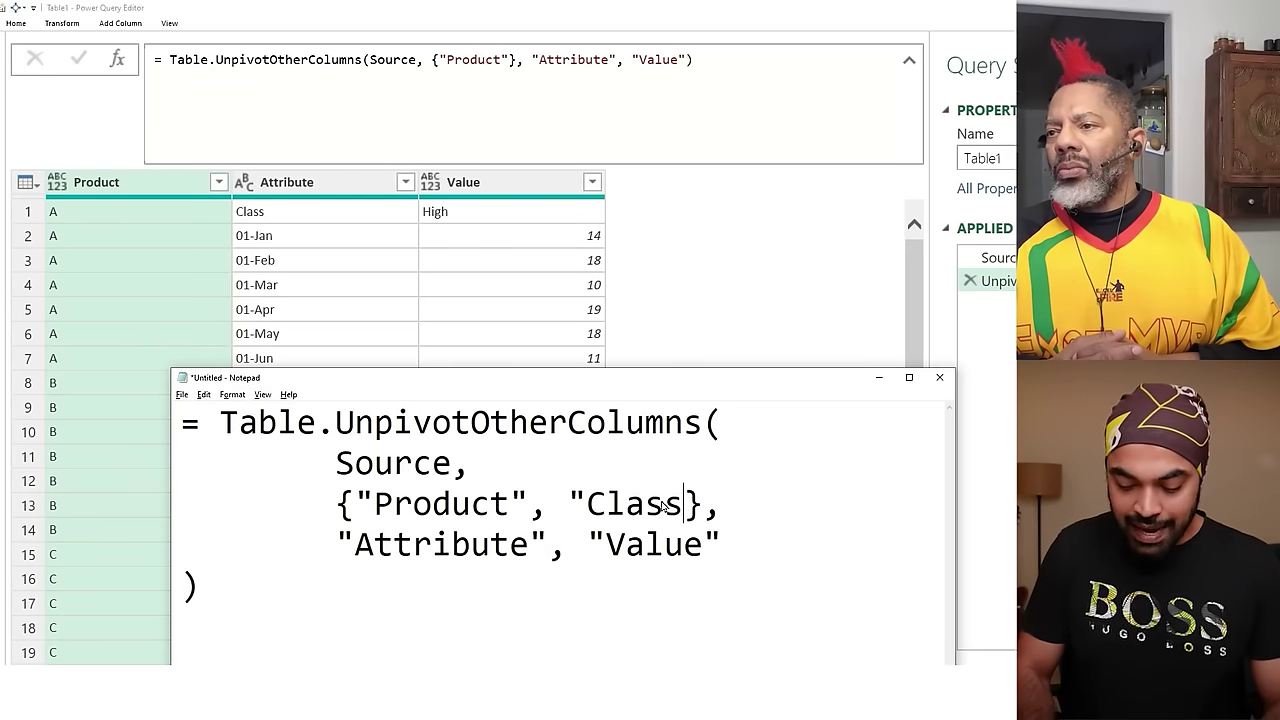
text(")
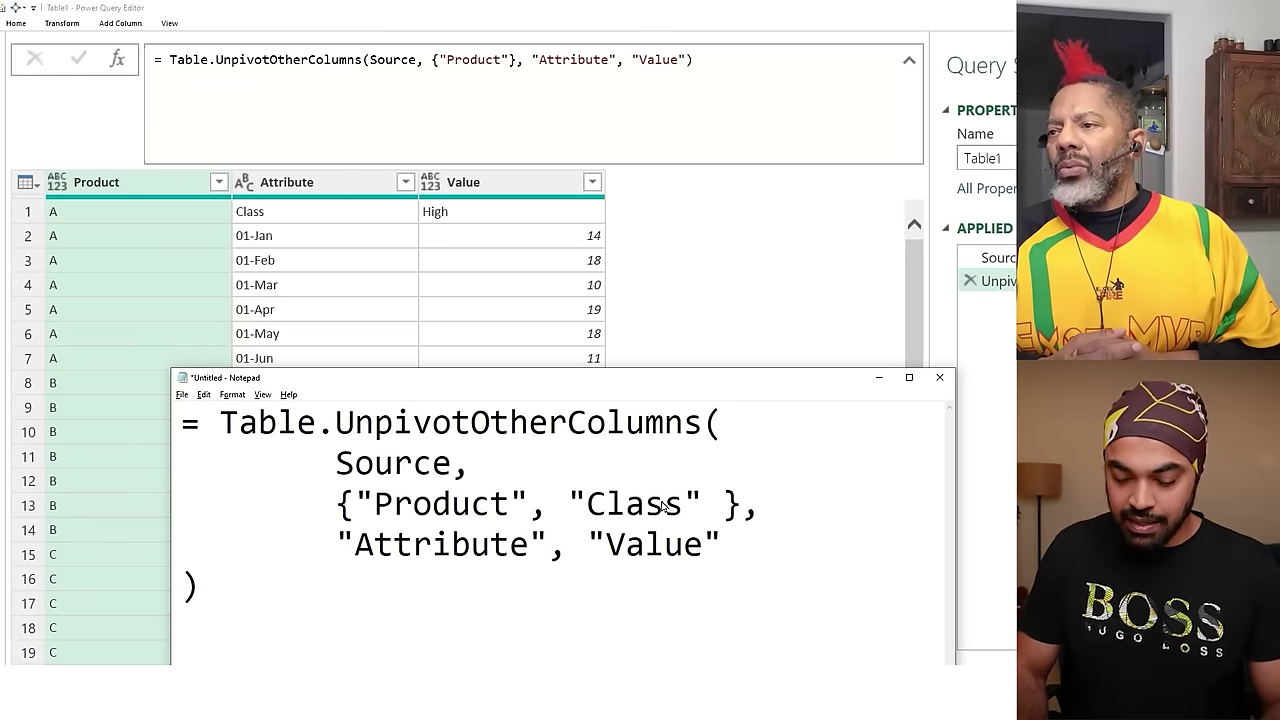
key(BackSpace)
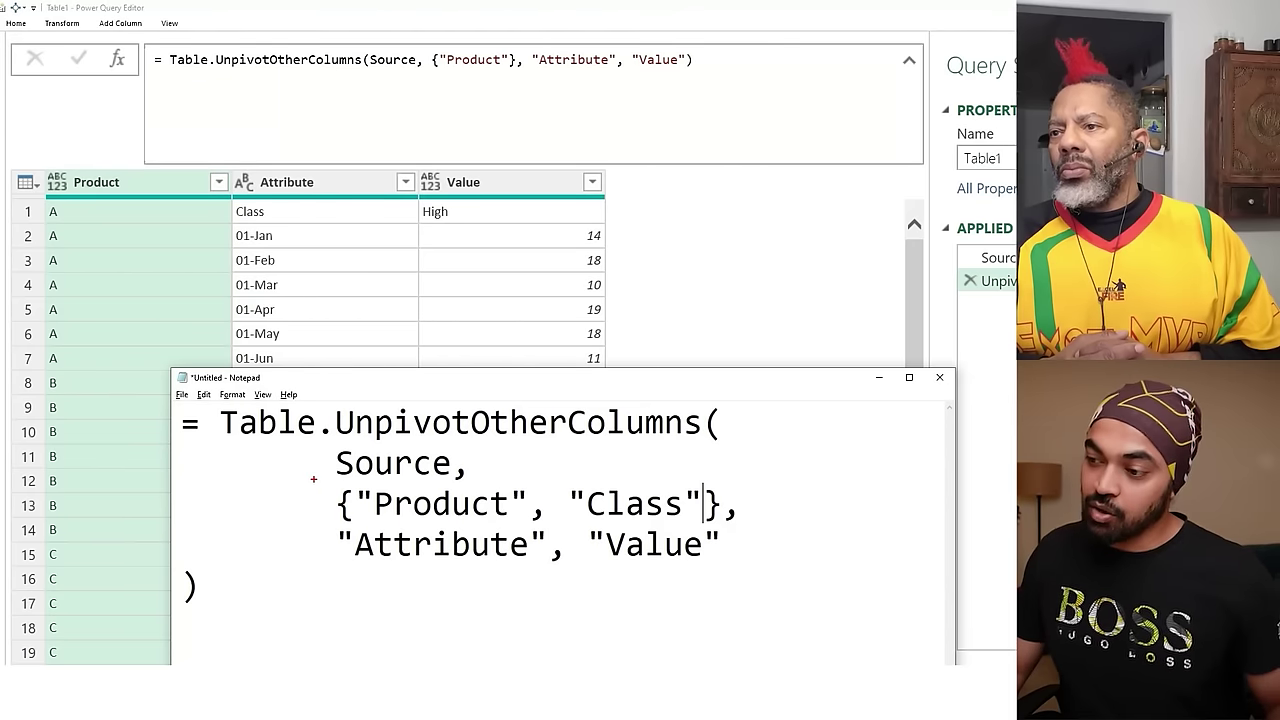
Examine the {"Product", "Class"} list as the formula argument that must adapt dynamically.
mouse_move(314, 480)
mouse_down()
mouse_move(458, 514)
mouse_move(730, 527)
mouse_up()
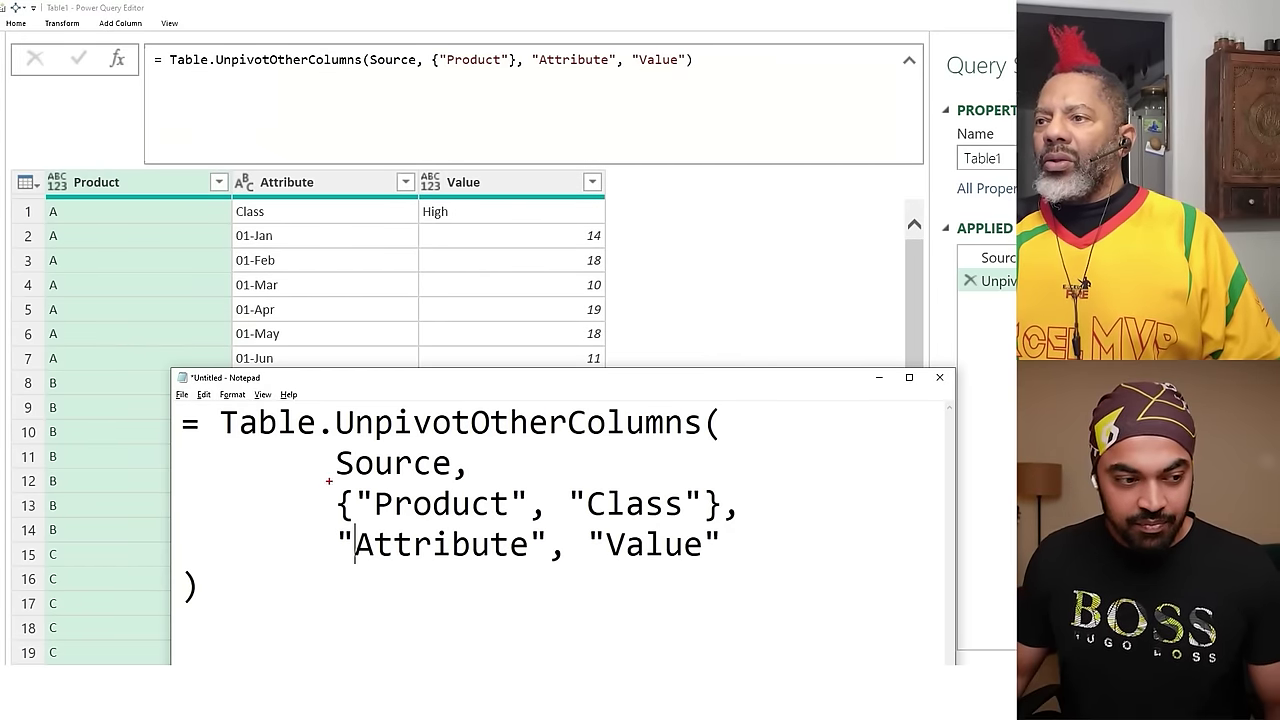
drag(328, 481, 738, 530)
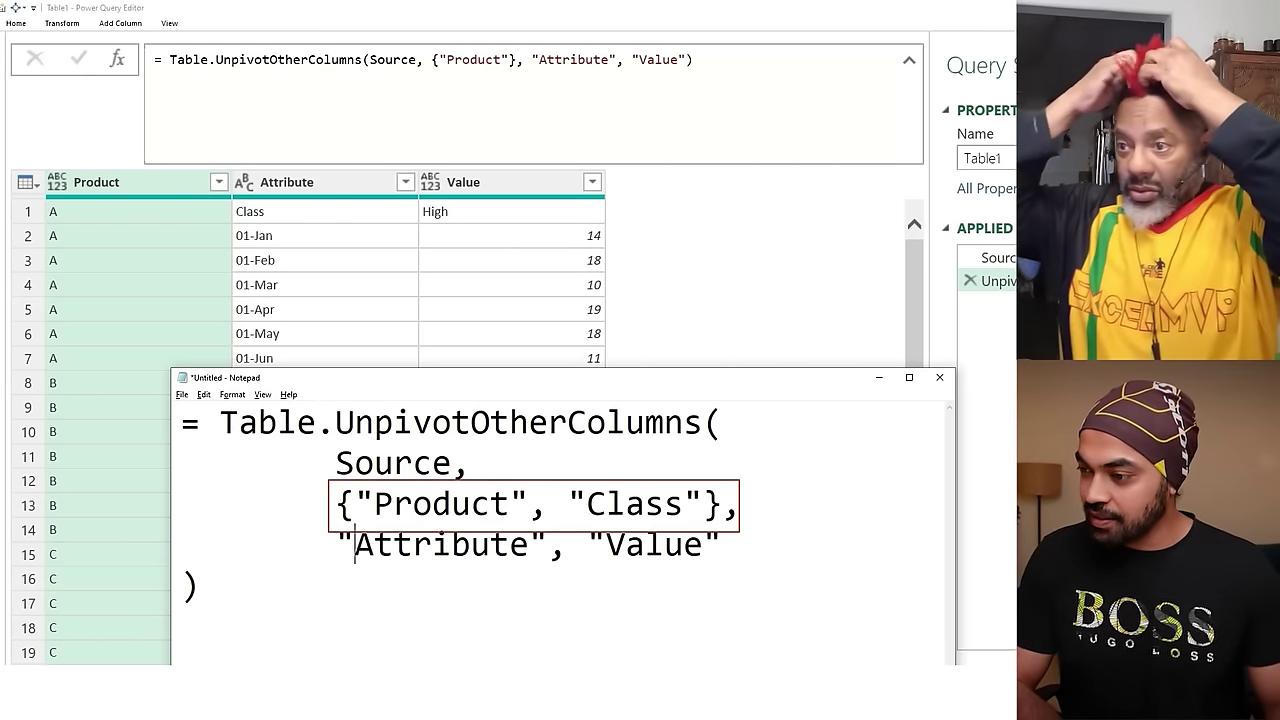
drag(468, 468, 450, 484)
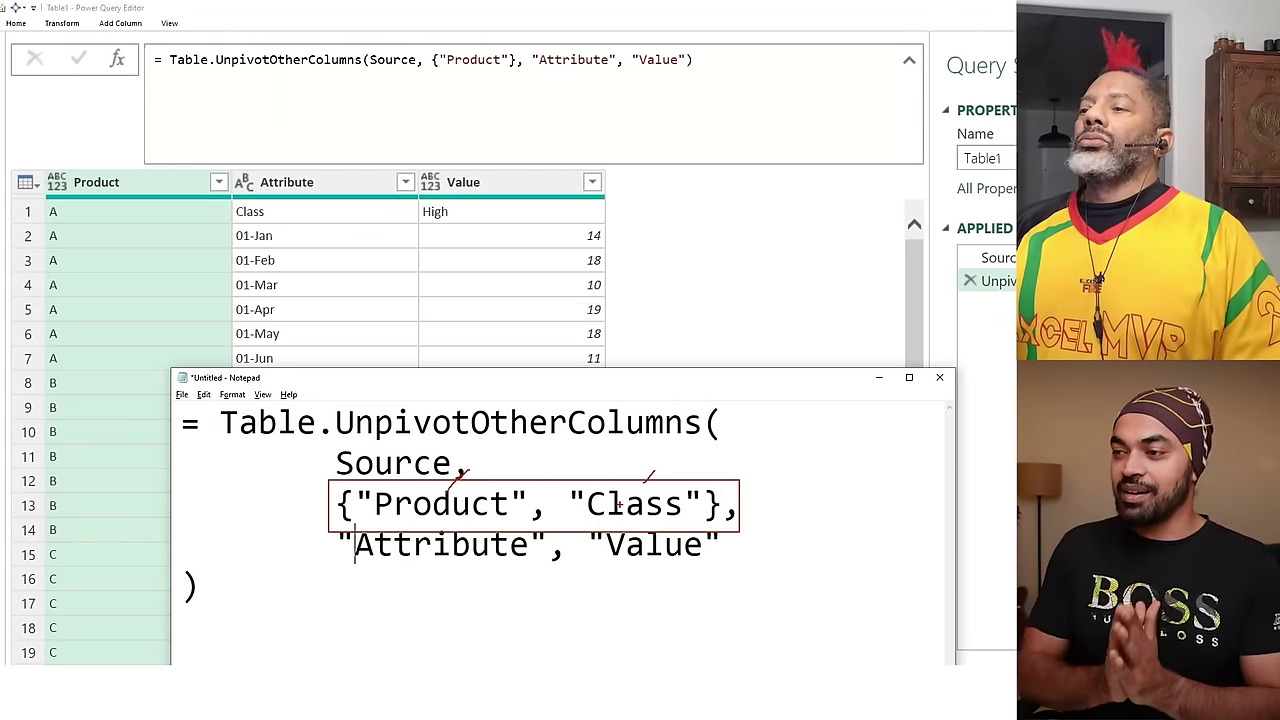
Inspect the column headers of the query's Source step, singling out Product and Class from the month columns.
click(680, 285)
click(985, 257)
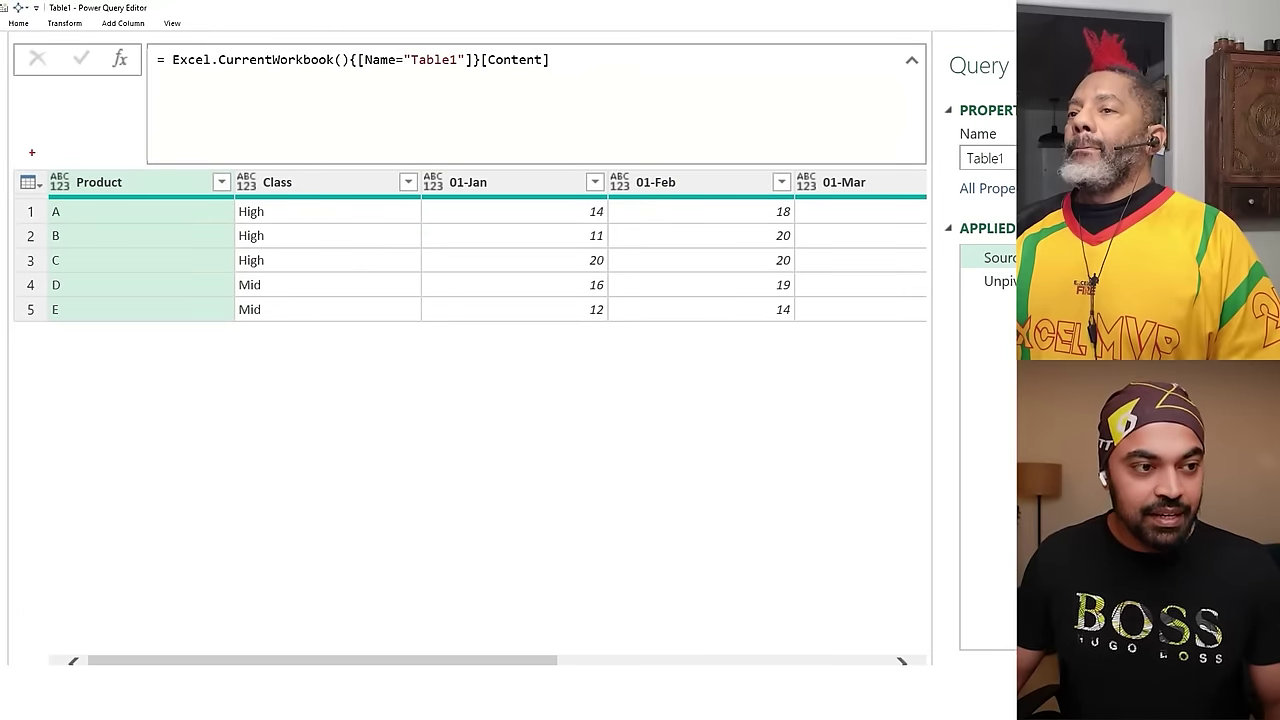
mouse_move(2, 157)
mouse_down()
mouse_move(443, 206)
mouse_move(826, 200)
mouse_move(881, 212)
mouse_up()
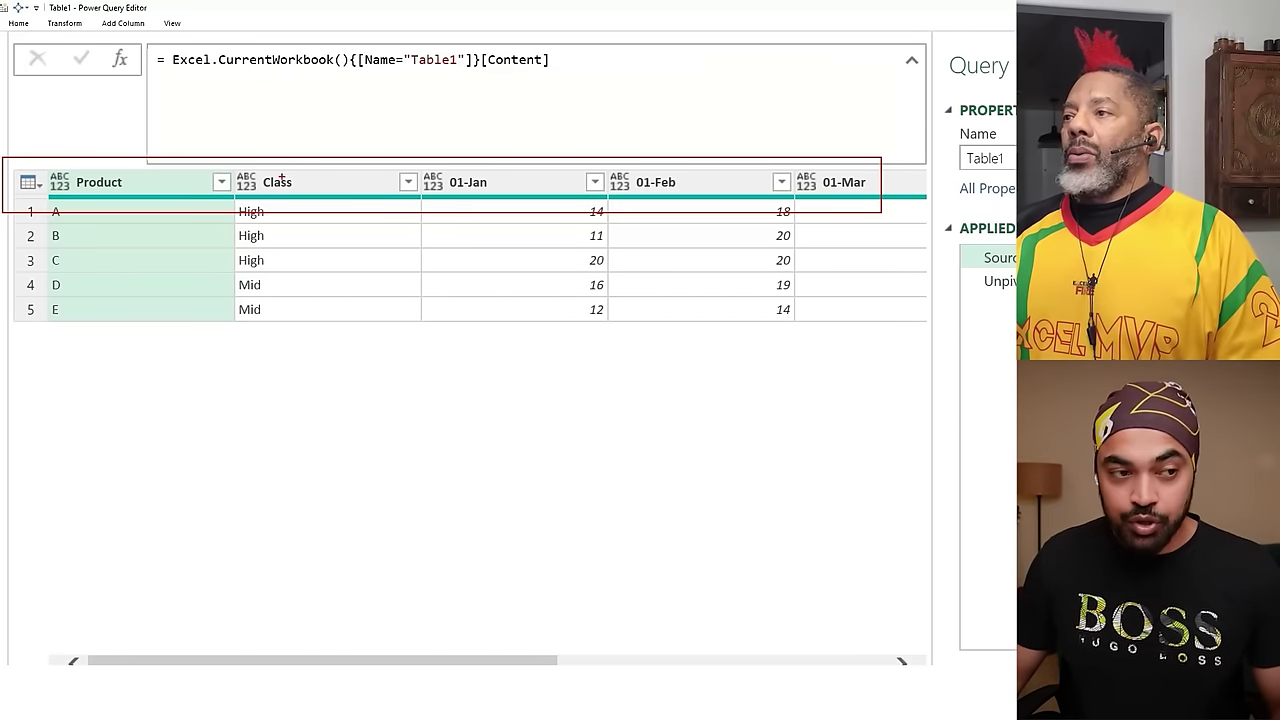
drag(284, 175, 322, 152)
drag(137, 176, 174, 157)
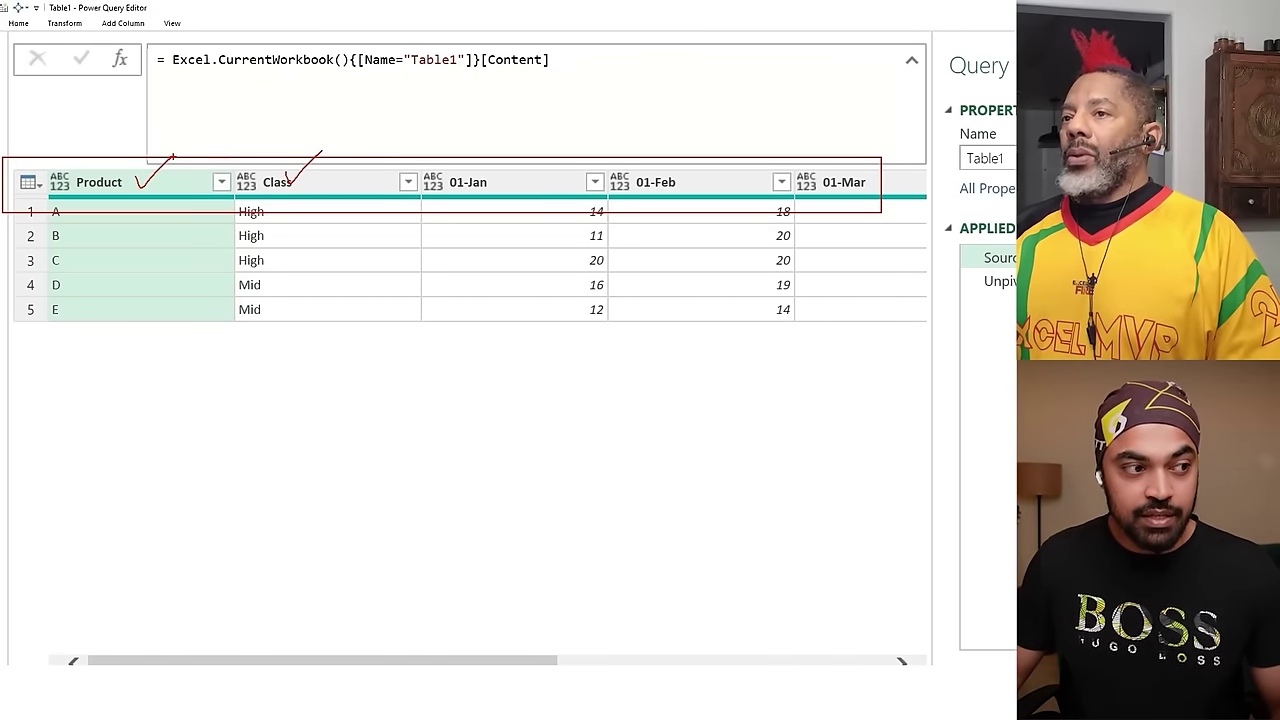
key(Escape)
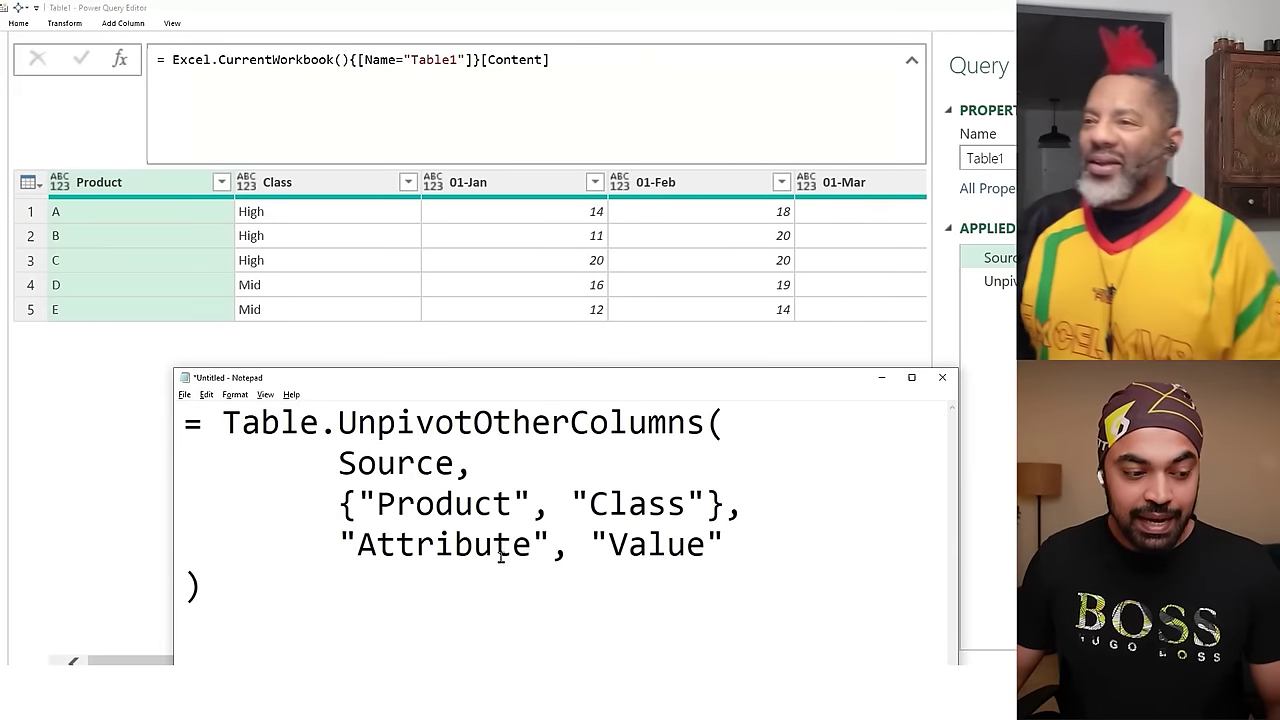
Compare the Source step's Product, Class and month headers with the {"Product", "Class"} list in the Notepad formula.
mouse_move(331, 482)
mouse_down()
mouse_move(371, 509)
mouse_move(736, 521)
mouse_up()
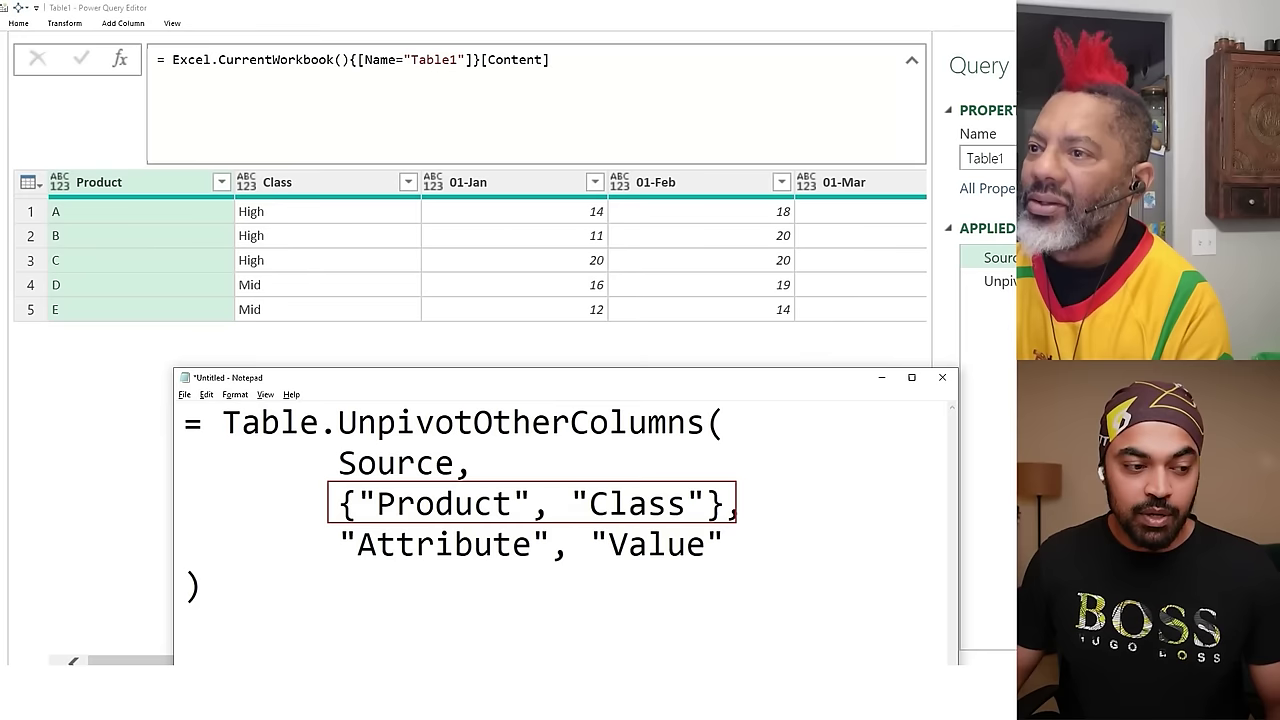
mouse_move(1, 155)
mouse_down()
mouse_move(314, 204)
mouse_move(291, 397)
mouse_up()
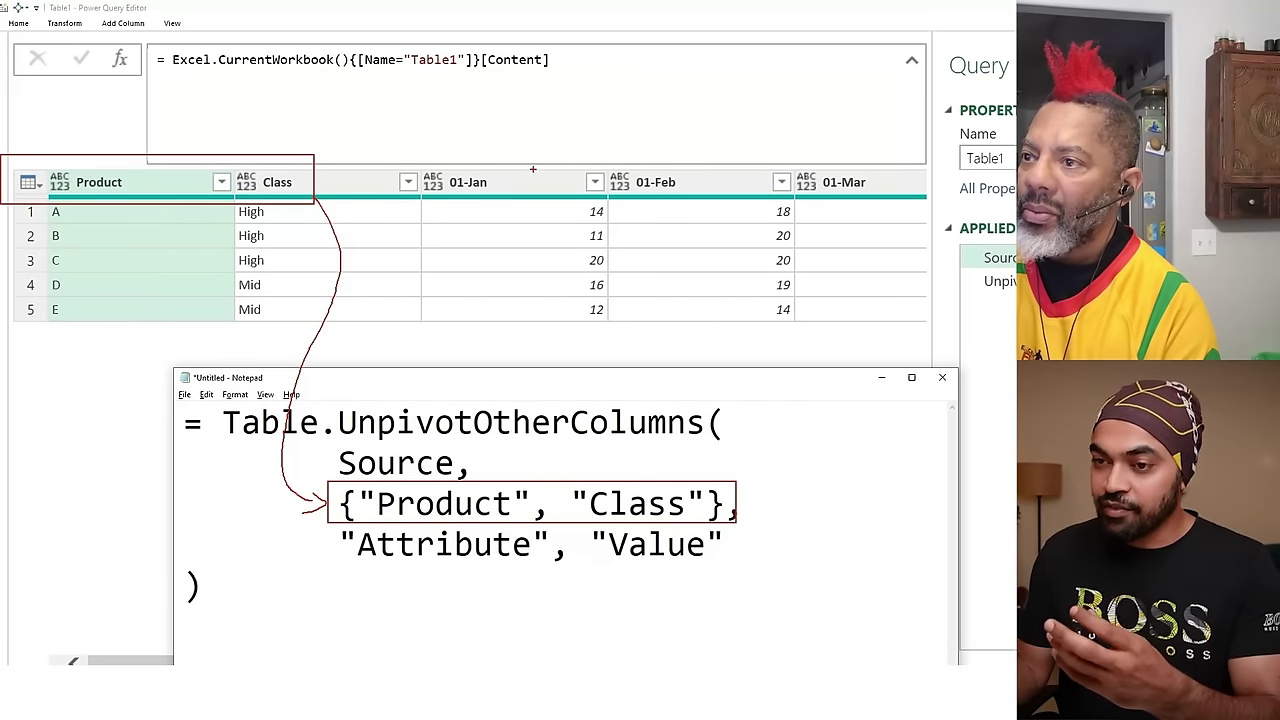
drag(497, 176, 535, 156)
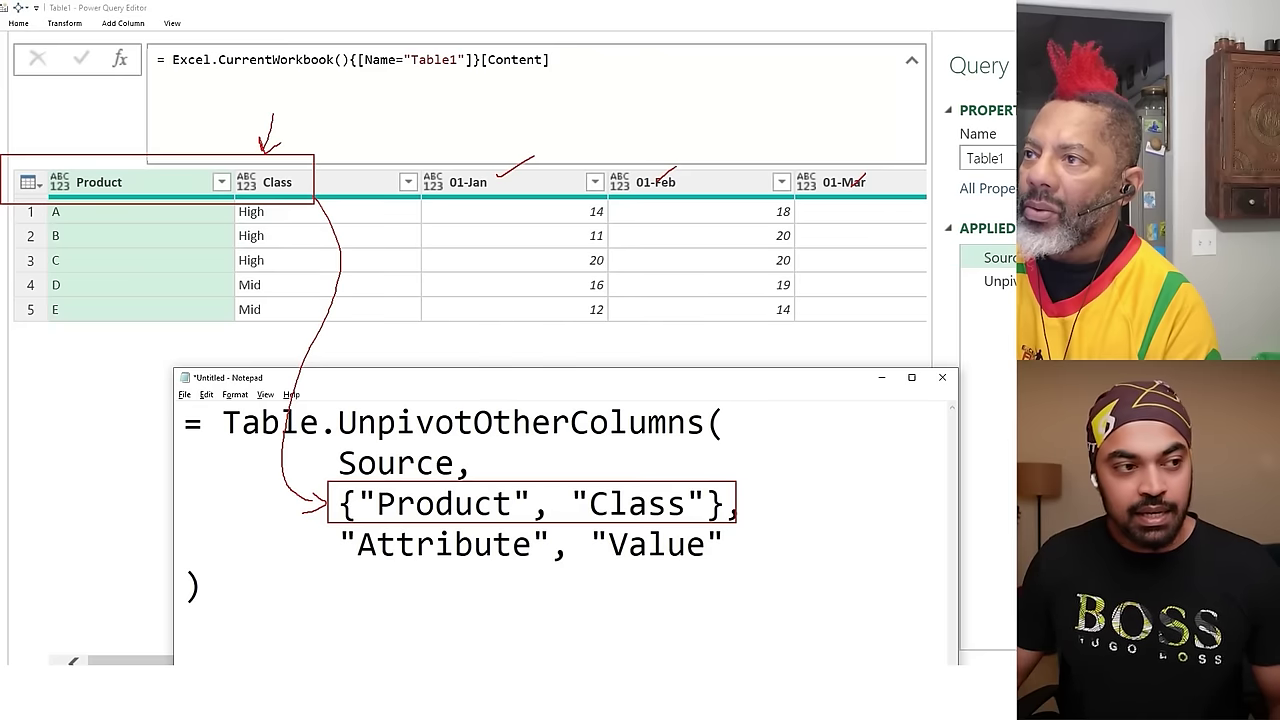
drag(195, 210, 186, 410)
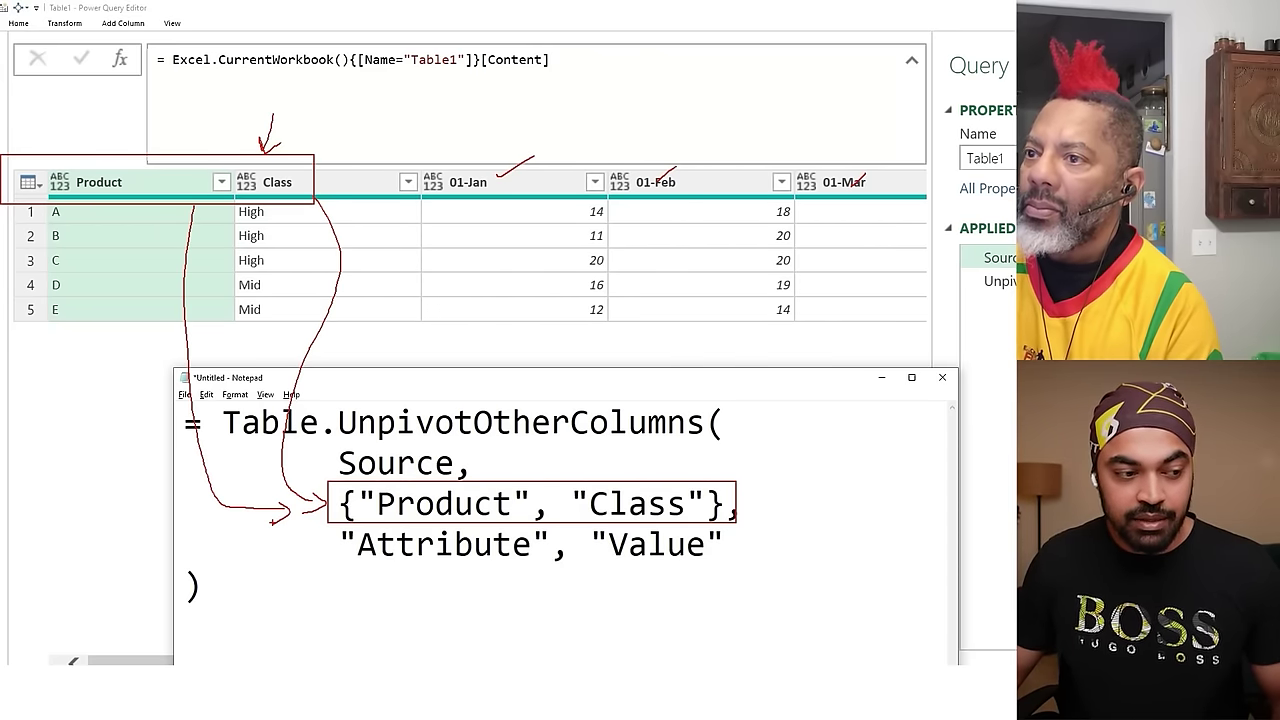
key(Escape)
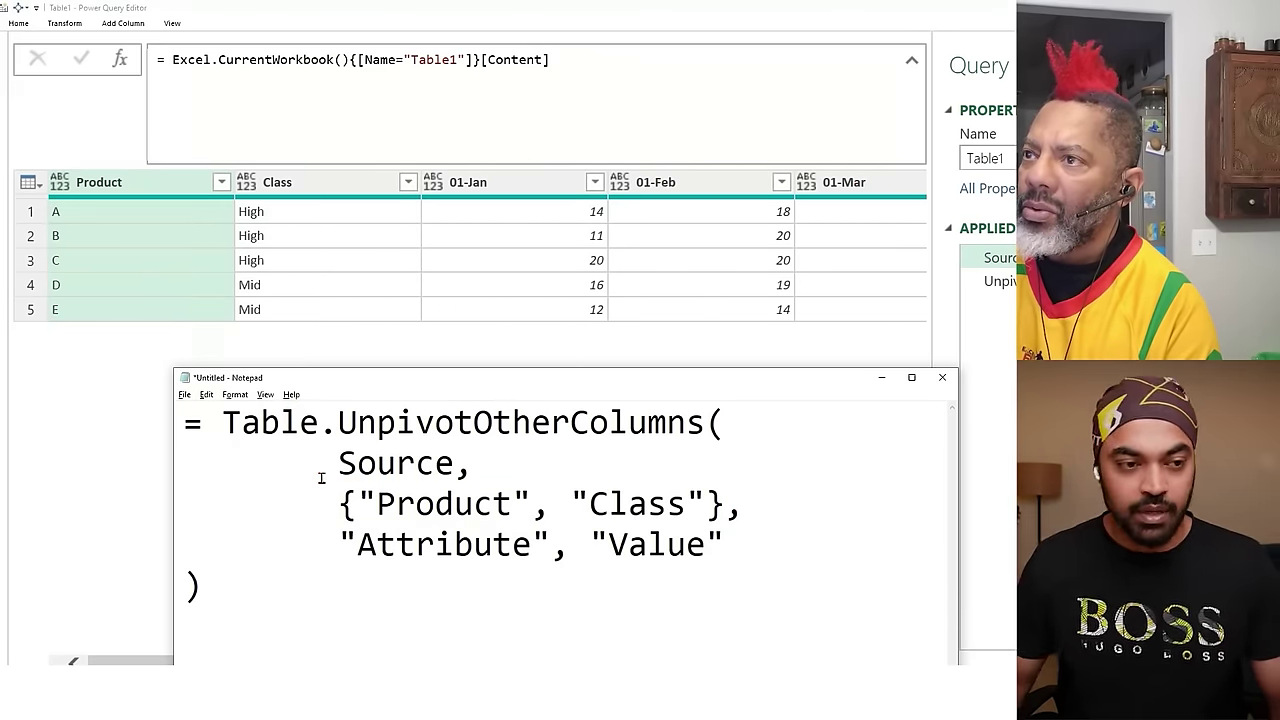
Insert a custom step between Source and the unpivot step that references Source.
click(828, 365)
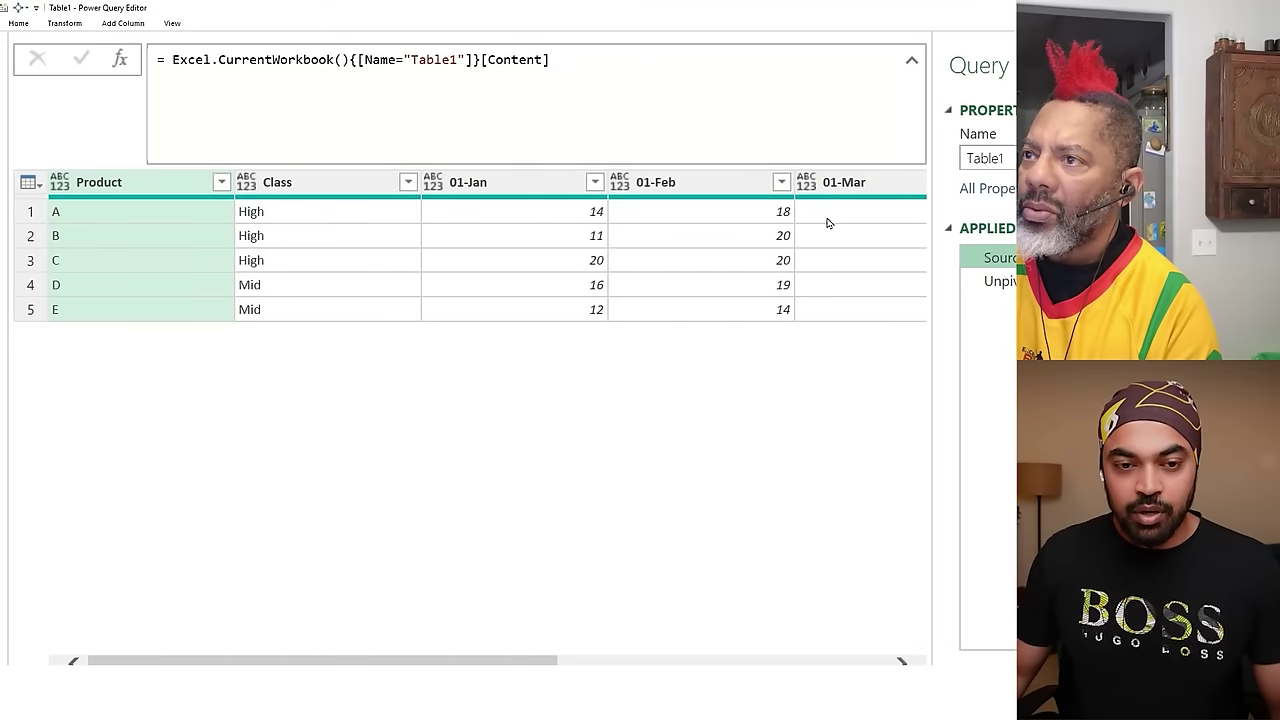
click(120, 59)
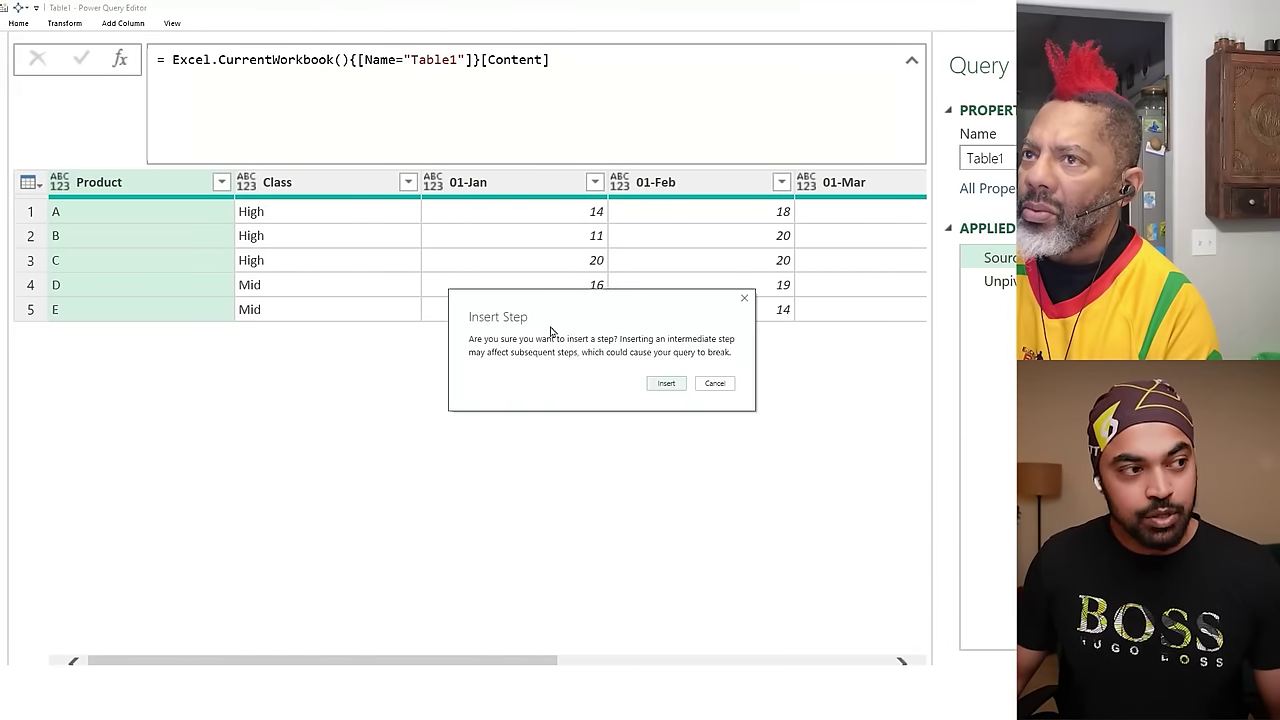
click(666, 384)
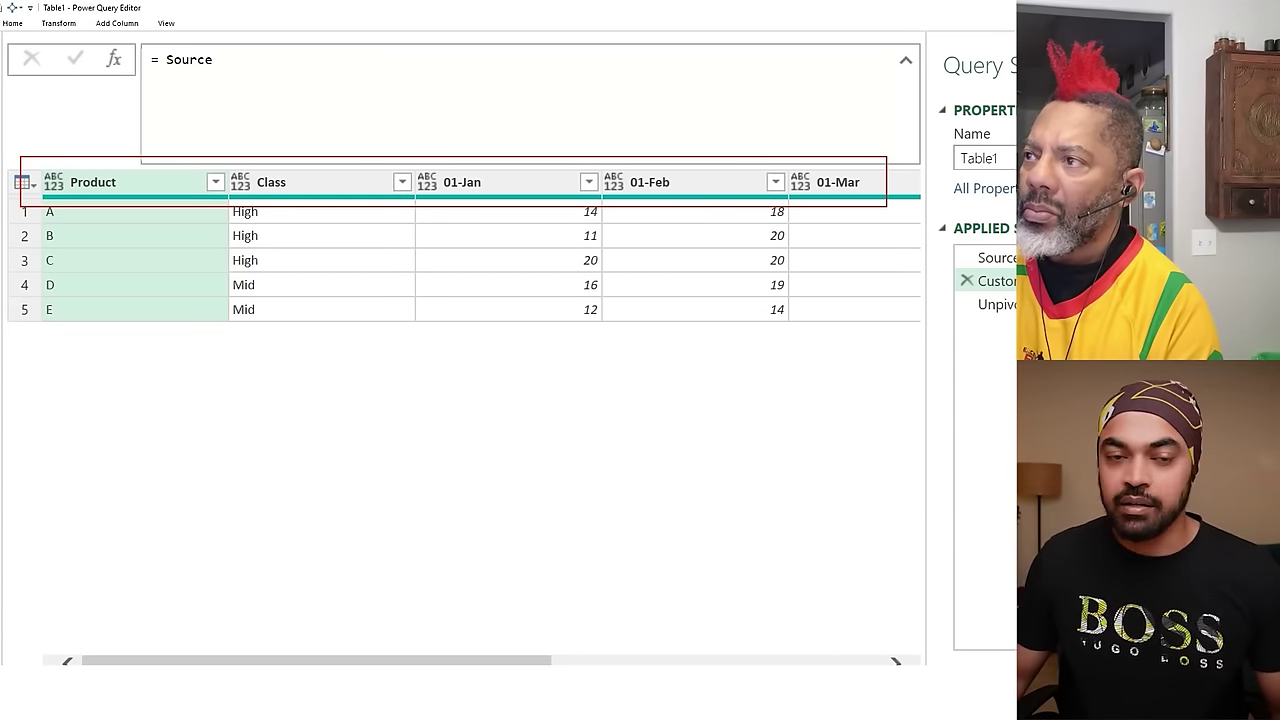
Change the custom step's formula to = Table.ColumnNames(Source) so it lists the source table's column names.
click(177, 77)
text(Table.Col)
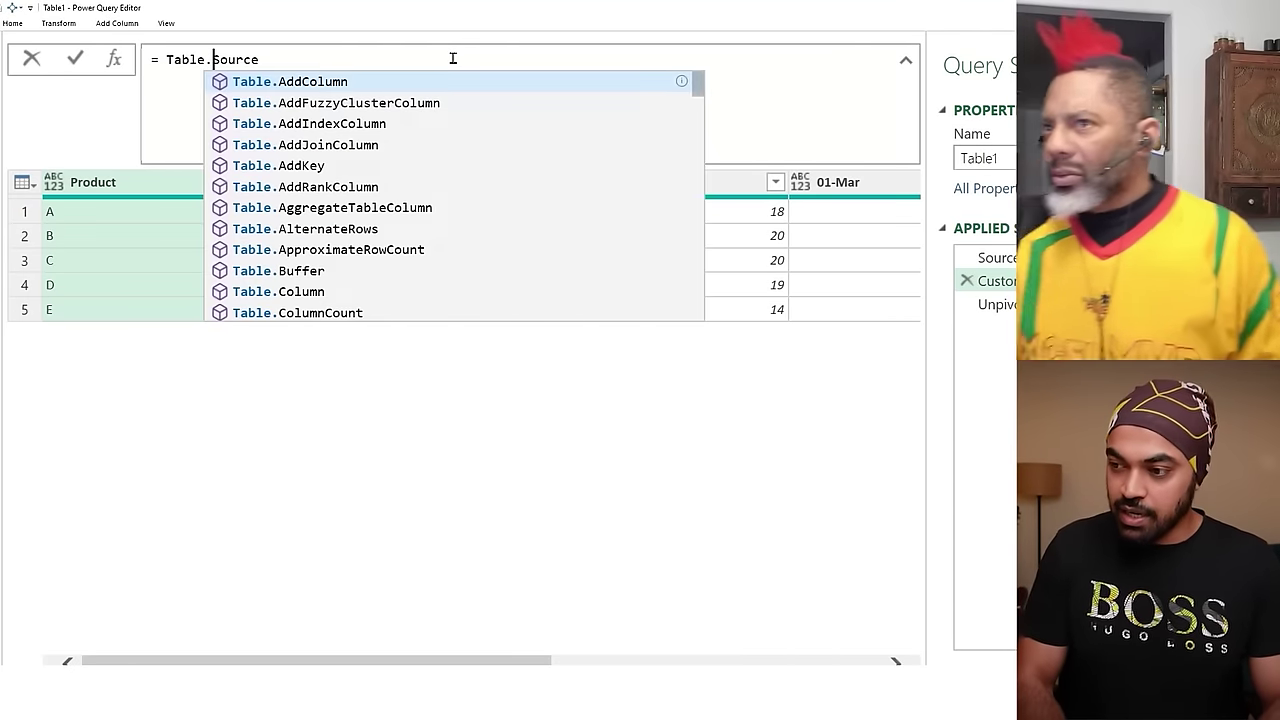
text(umnNames()
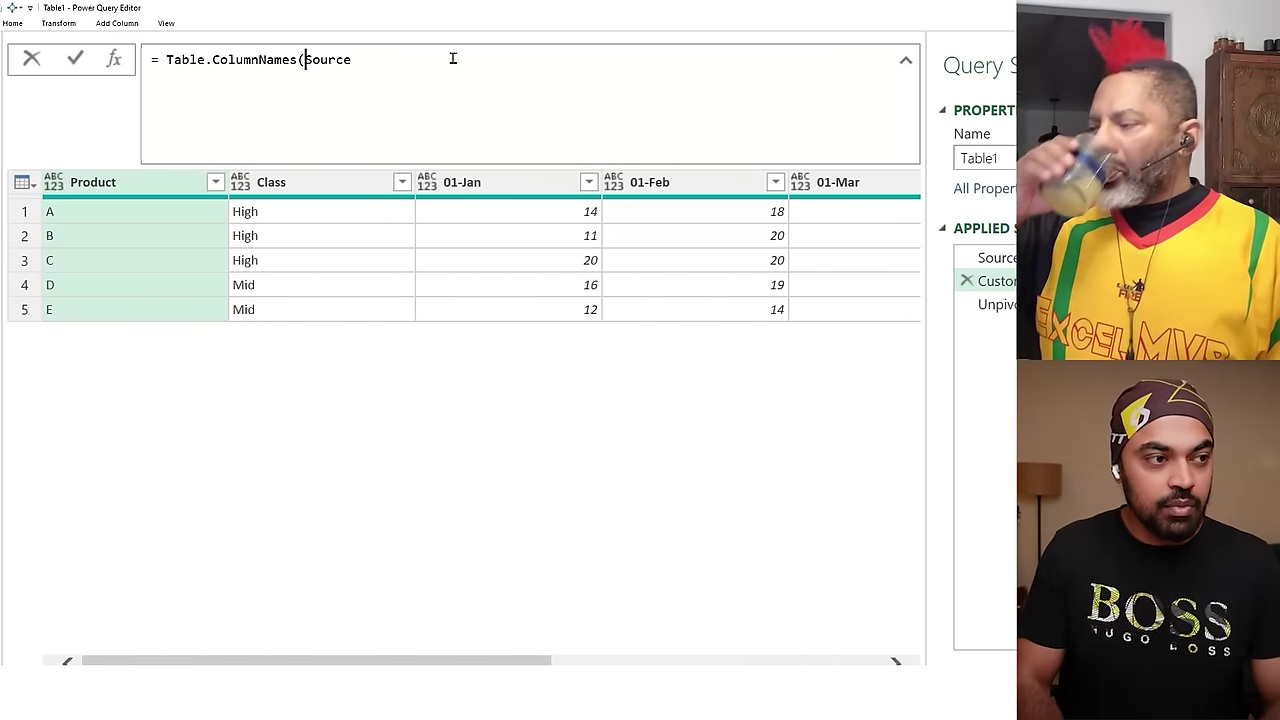
key(End)
text())
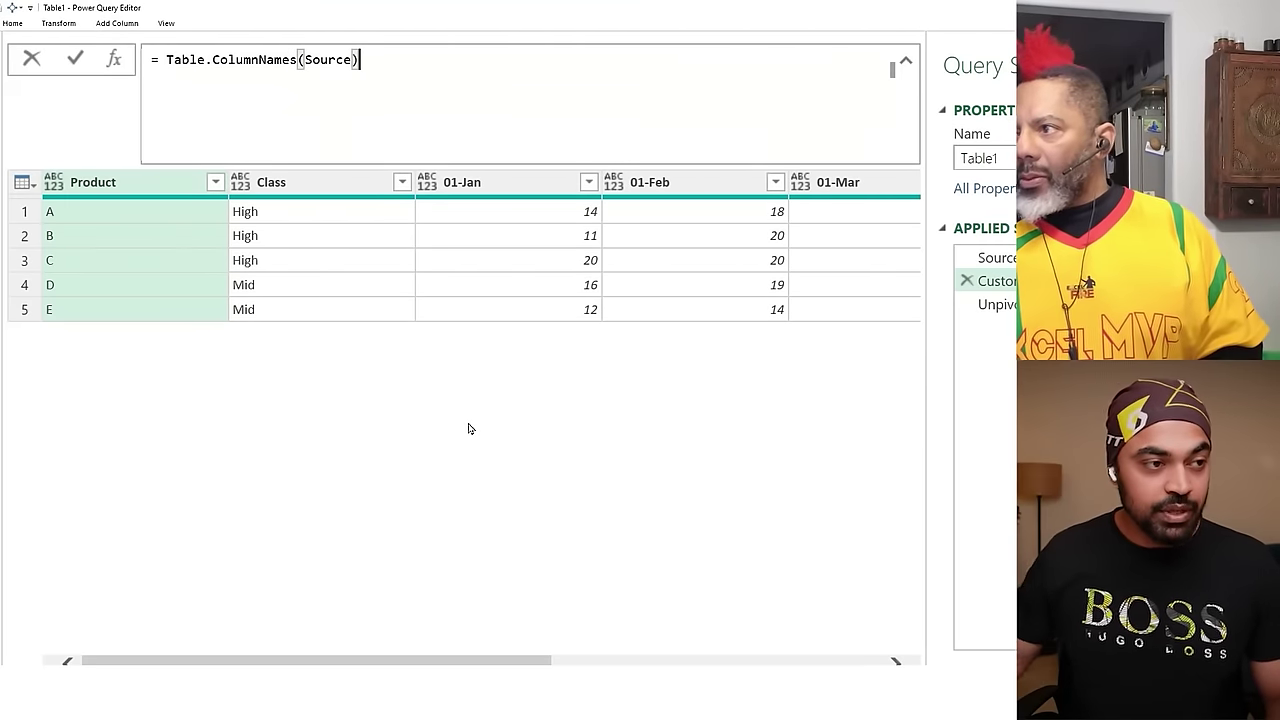
key(Return)
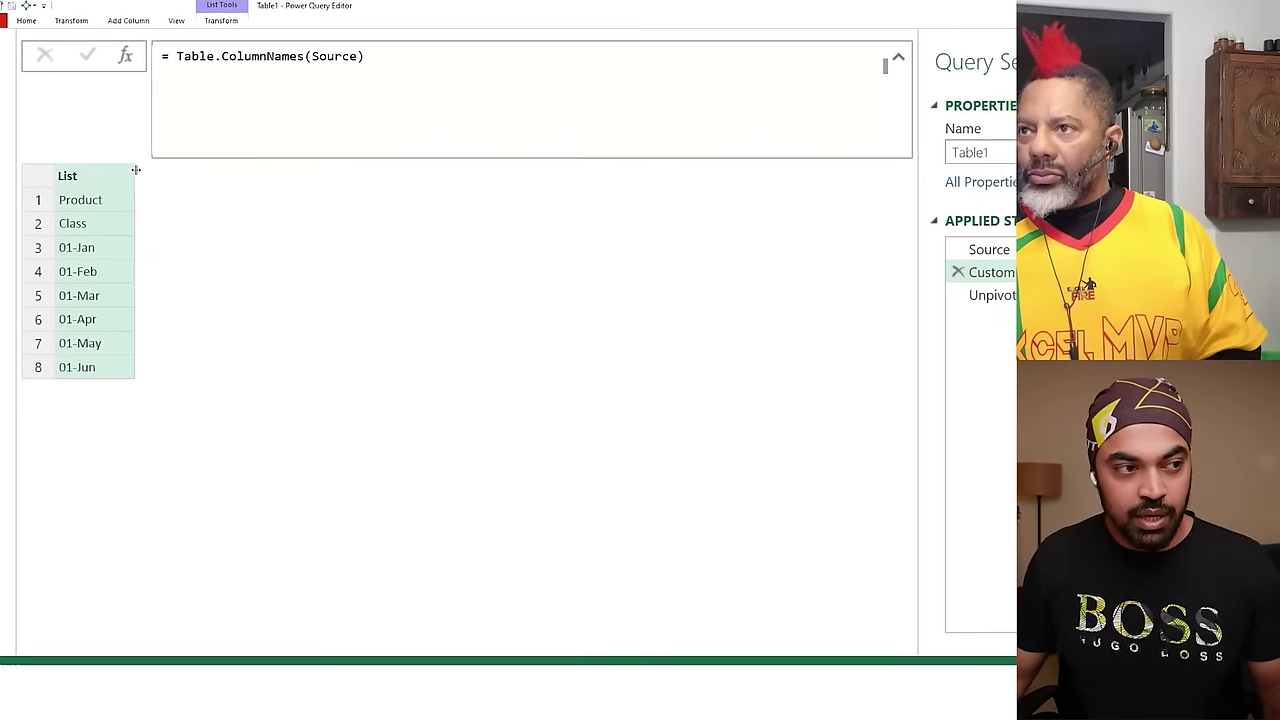
Examine the column-name list in the Custom1 step and relate it to the Source step it is derived from.
drag(124, 176, 150, 176)
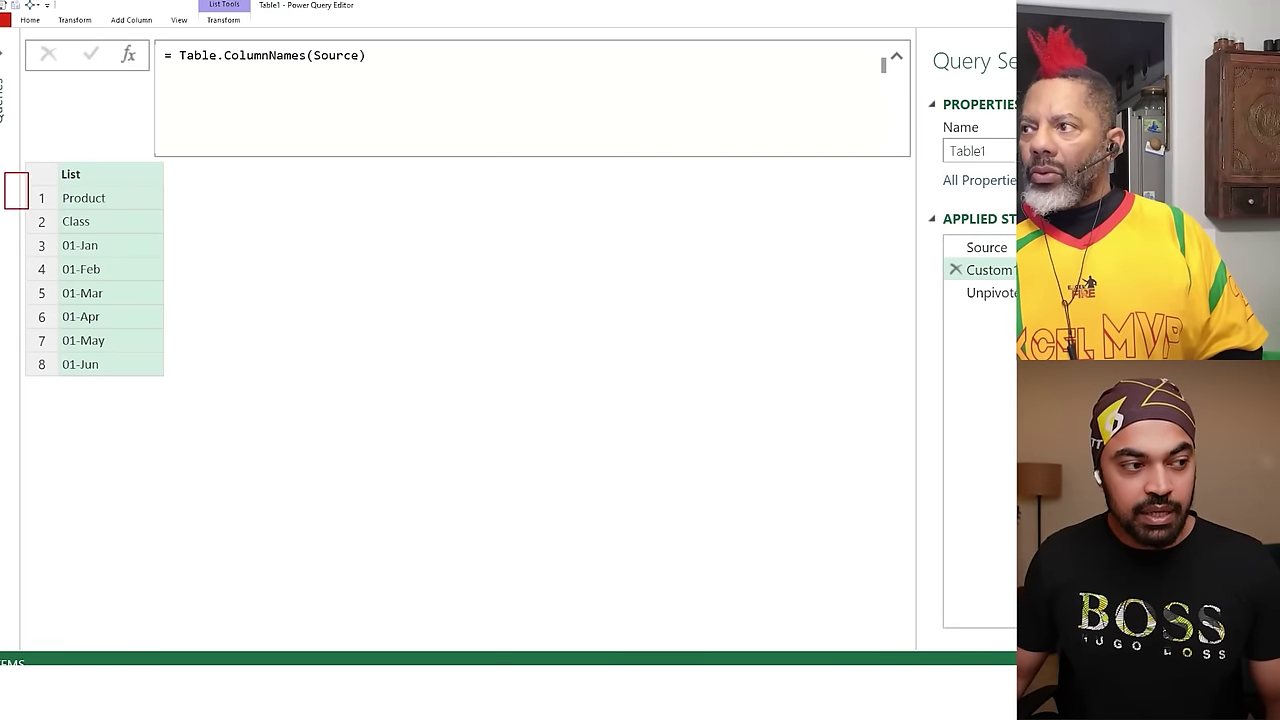
drag(28, 208, 152, 392)
drag(128, 314, 838, 244)
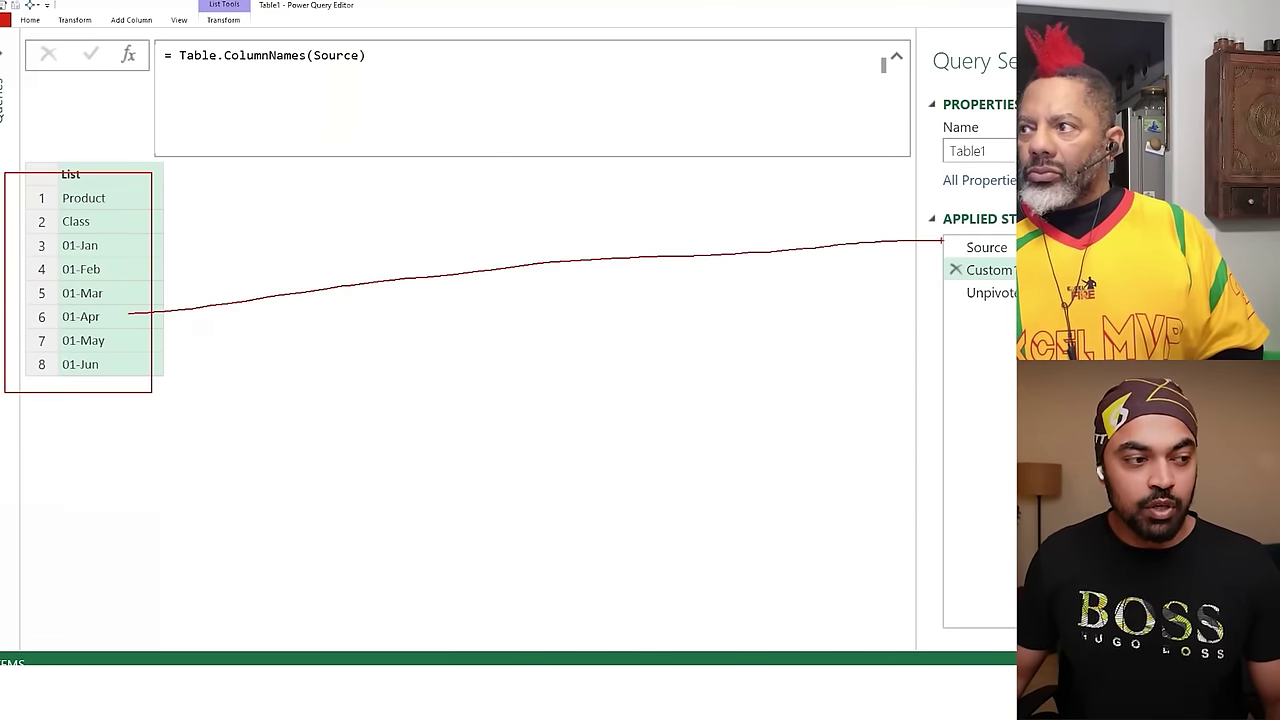
key(Escape)
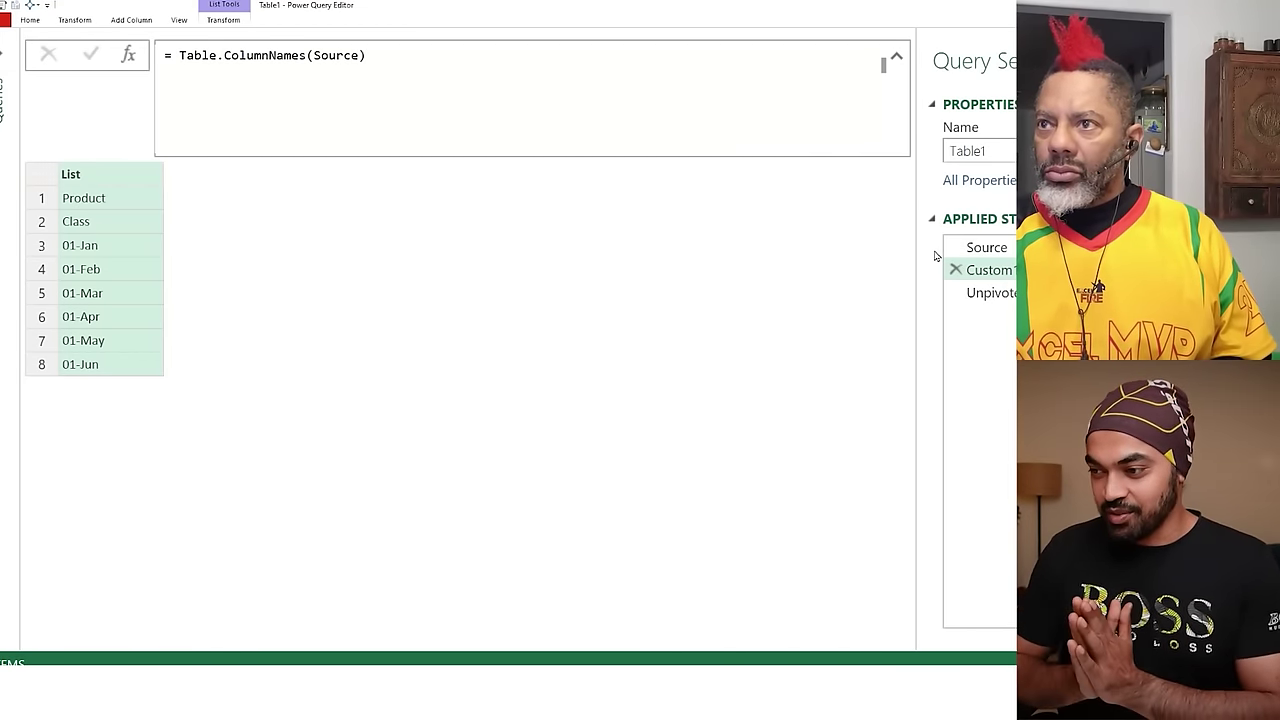
click(897, 58)
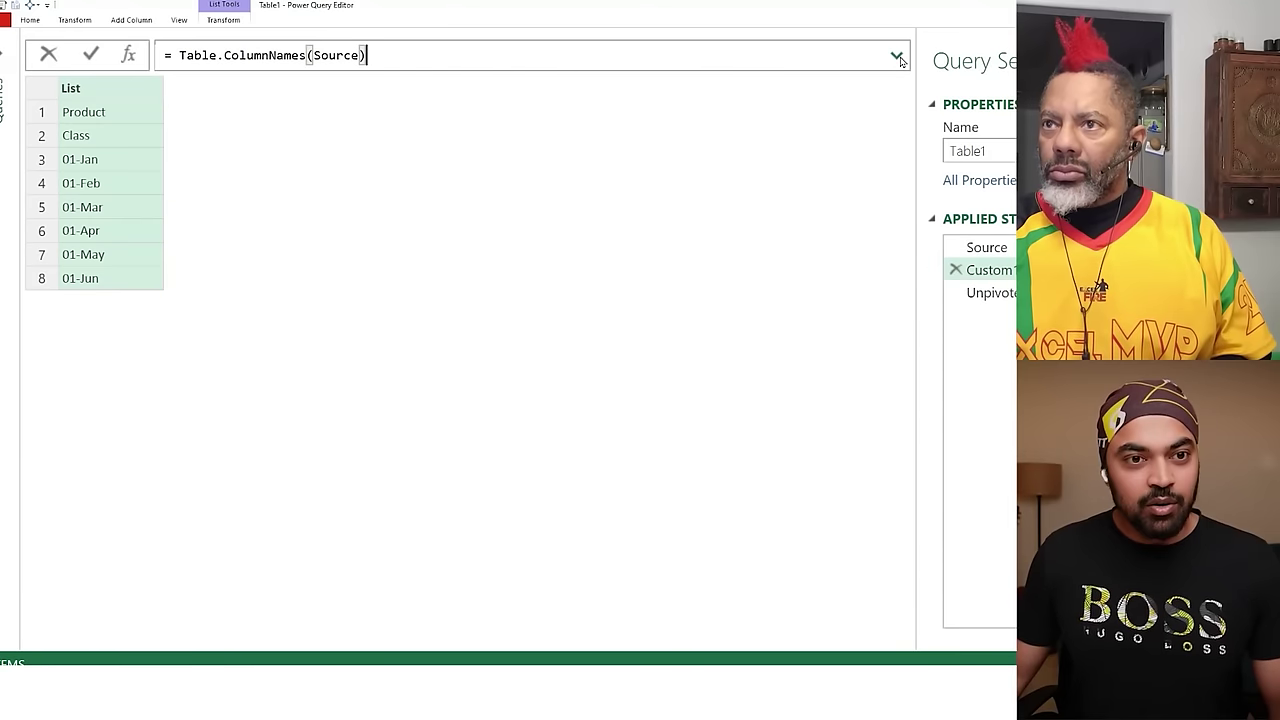
click(425, 223)
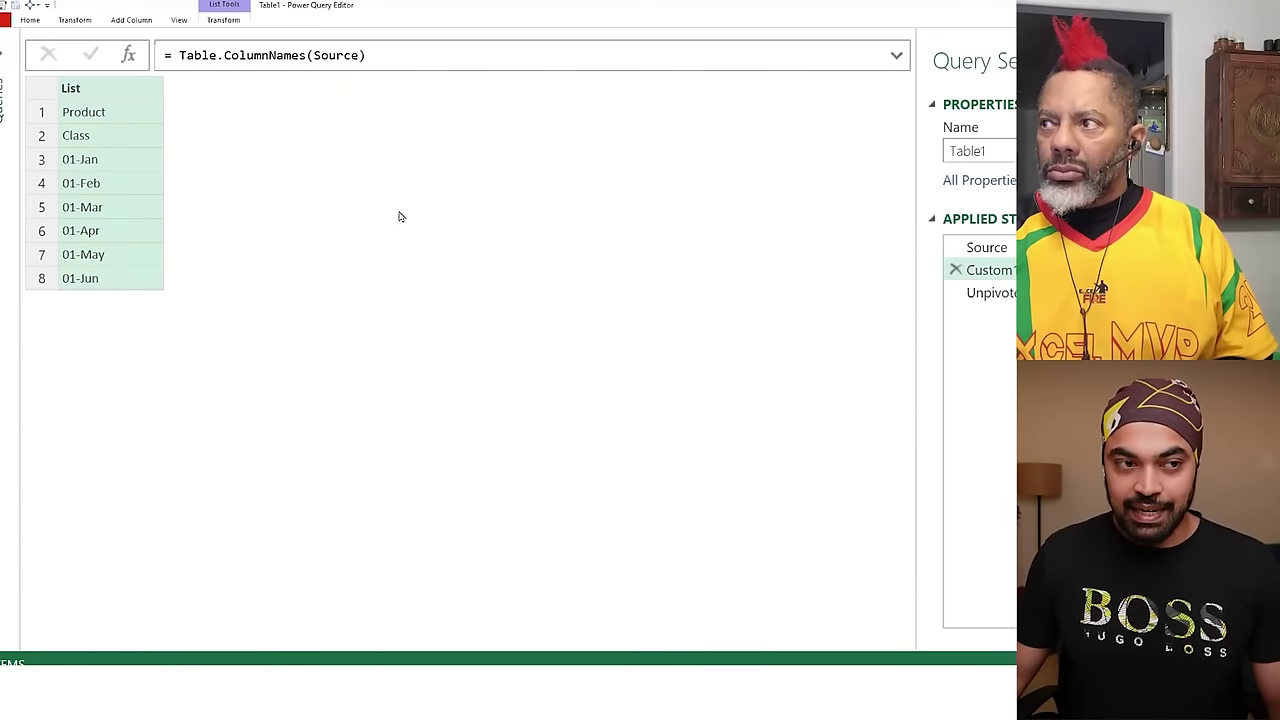
click(4, 57)
drag(222, 70, 361, 308)
drag(950, 258, 1012, 281)
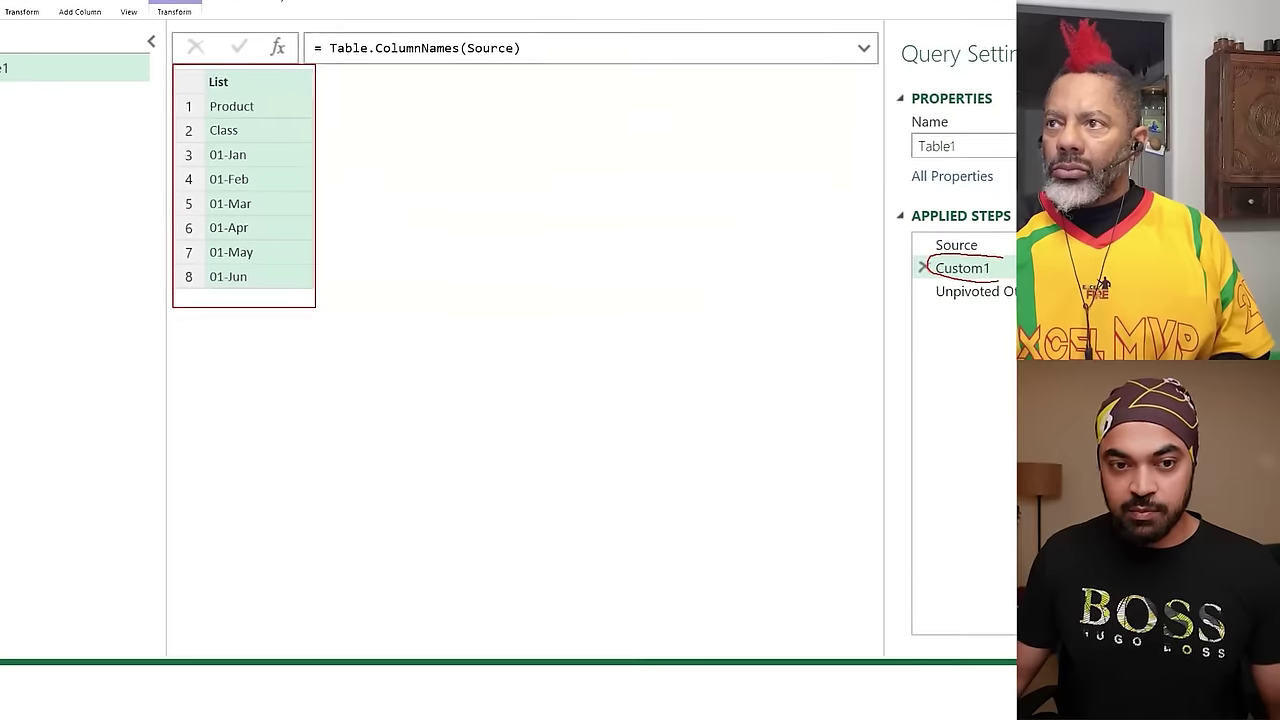
key(Escape)
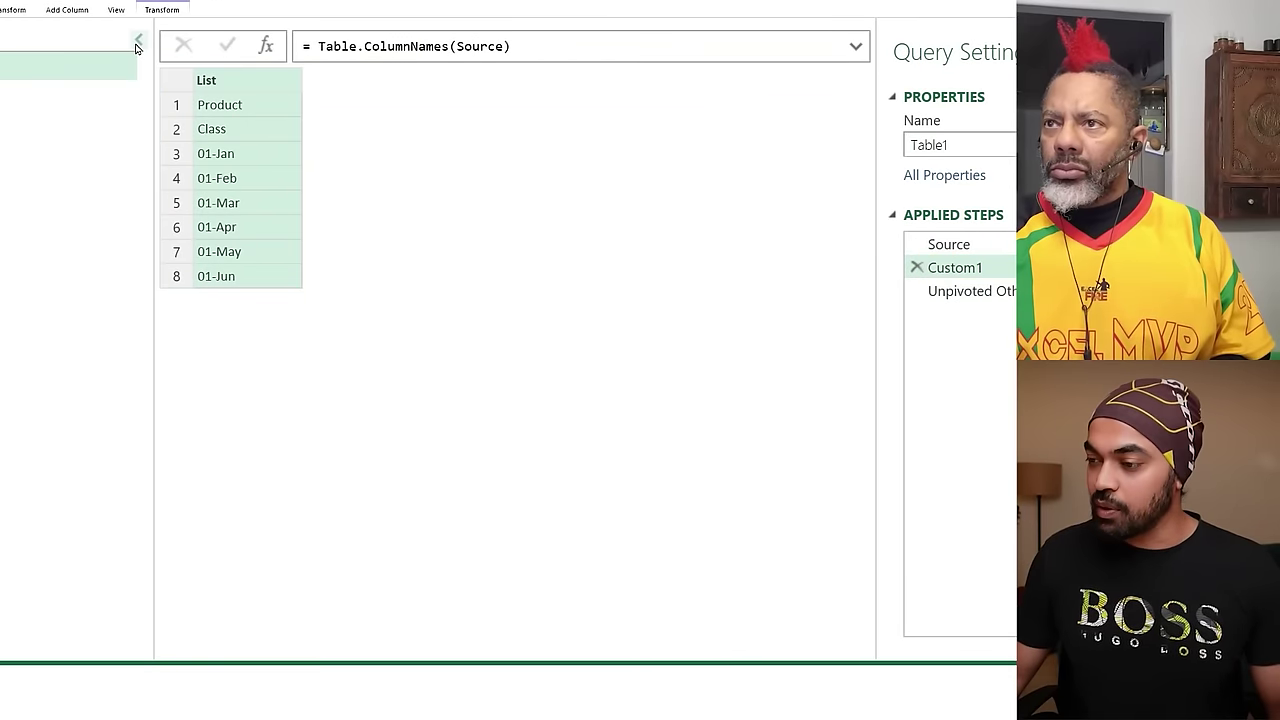
Check which Home, Transform and Add Column commands are available for the column-name list.
click(139, 39)
click(21, 25)
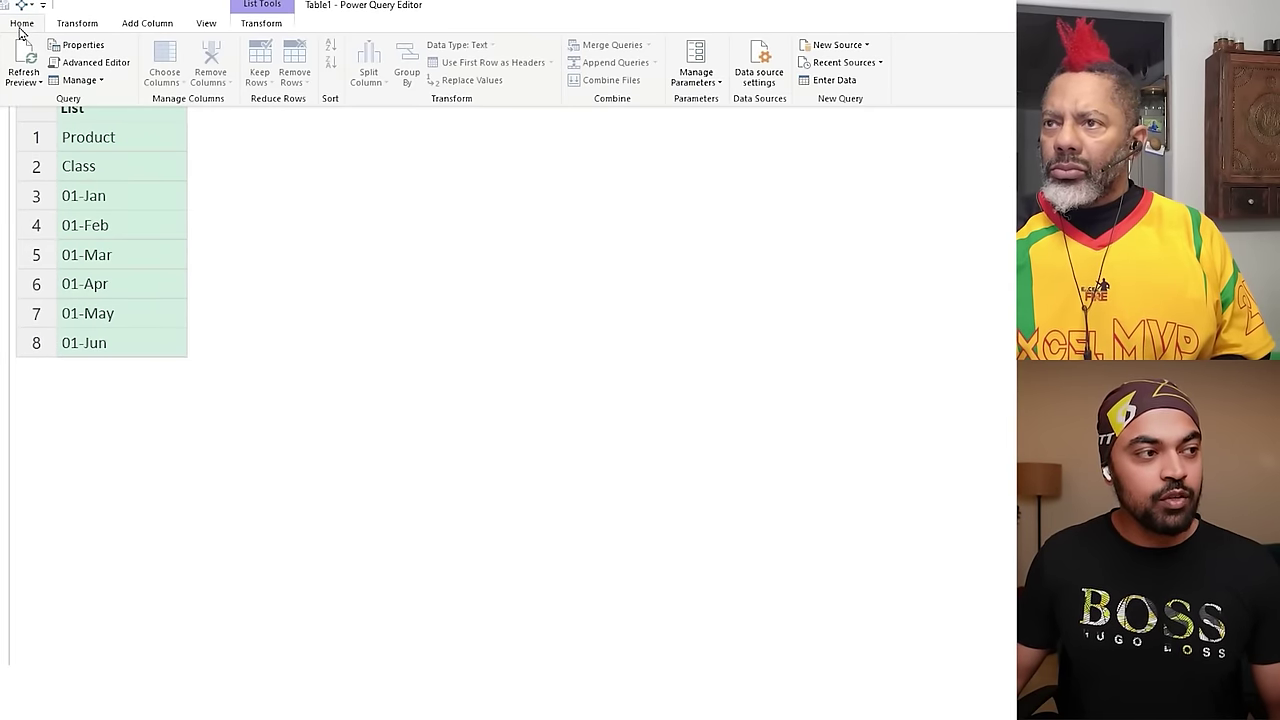
mouse_move(113, 23)
mouse_down()
mouse_move(316, 98)
mouse_move(850, 122)
mouse_up()
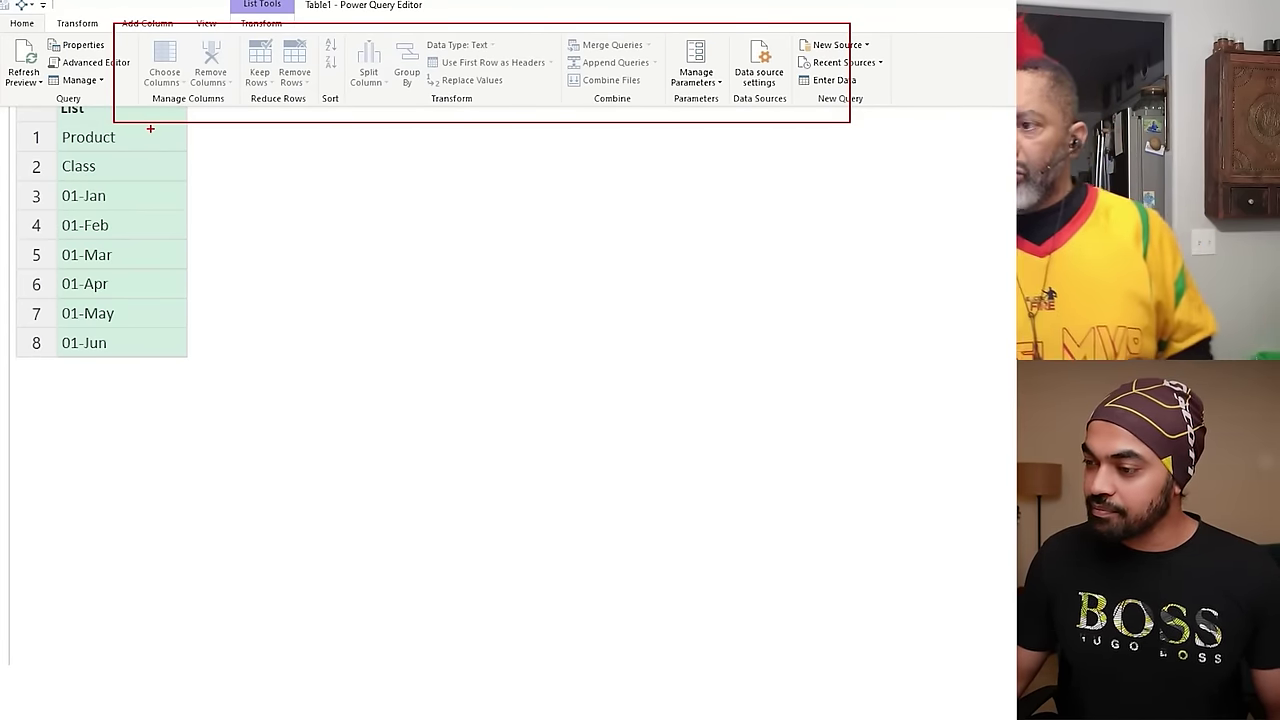
key(Escape)
drag(157, 95, 187, 120)
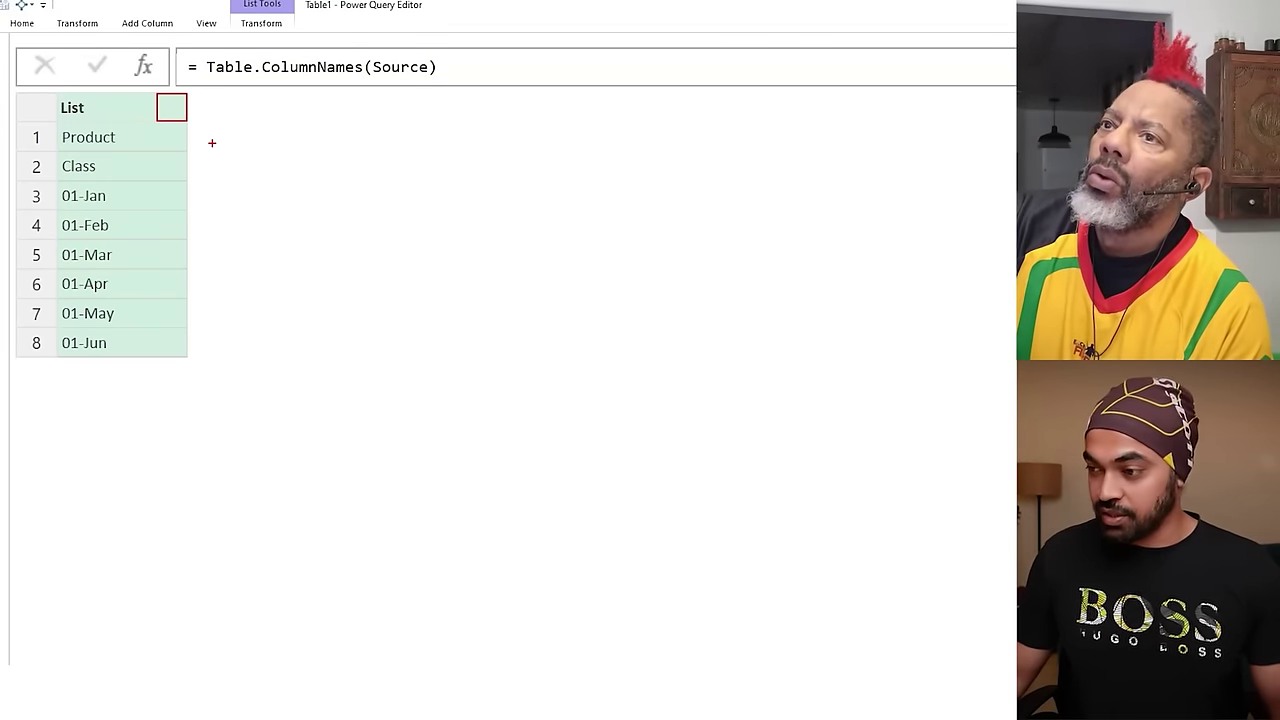
key(Escape)
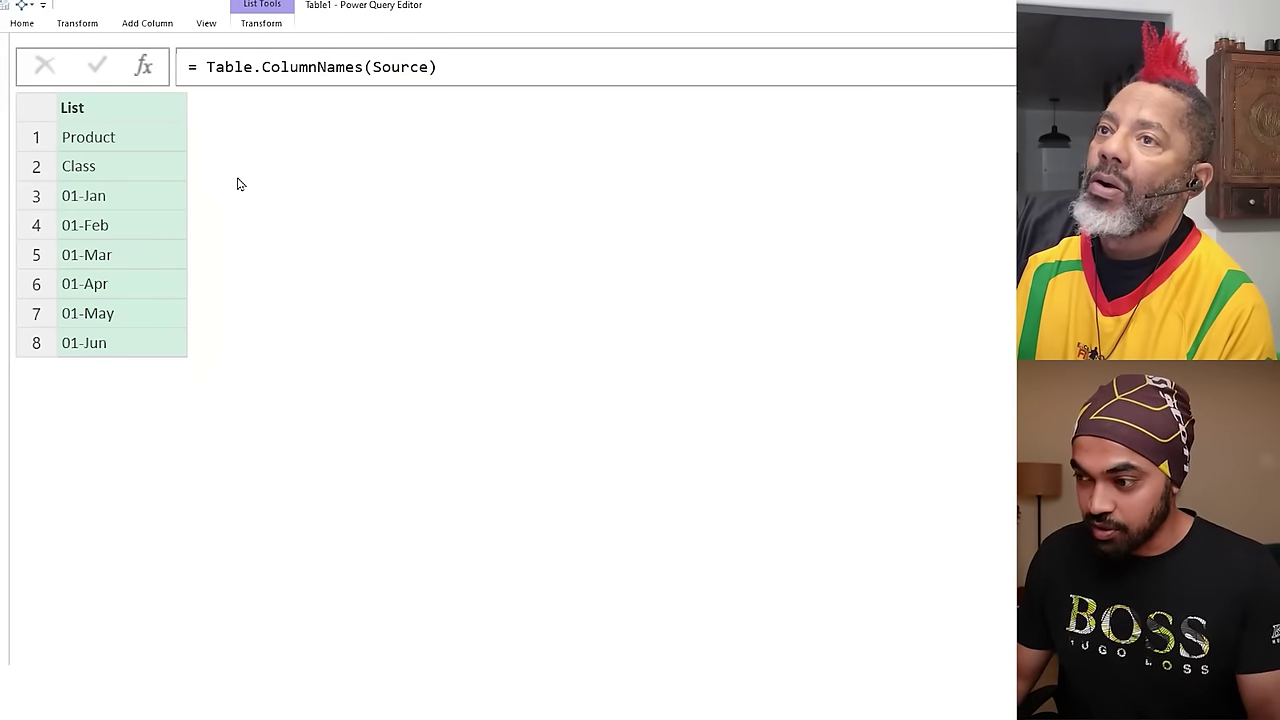
click(77, 23)
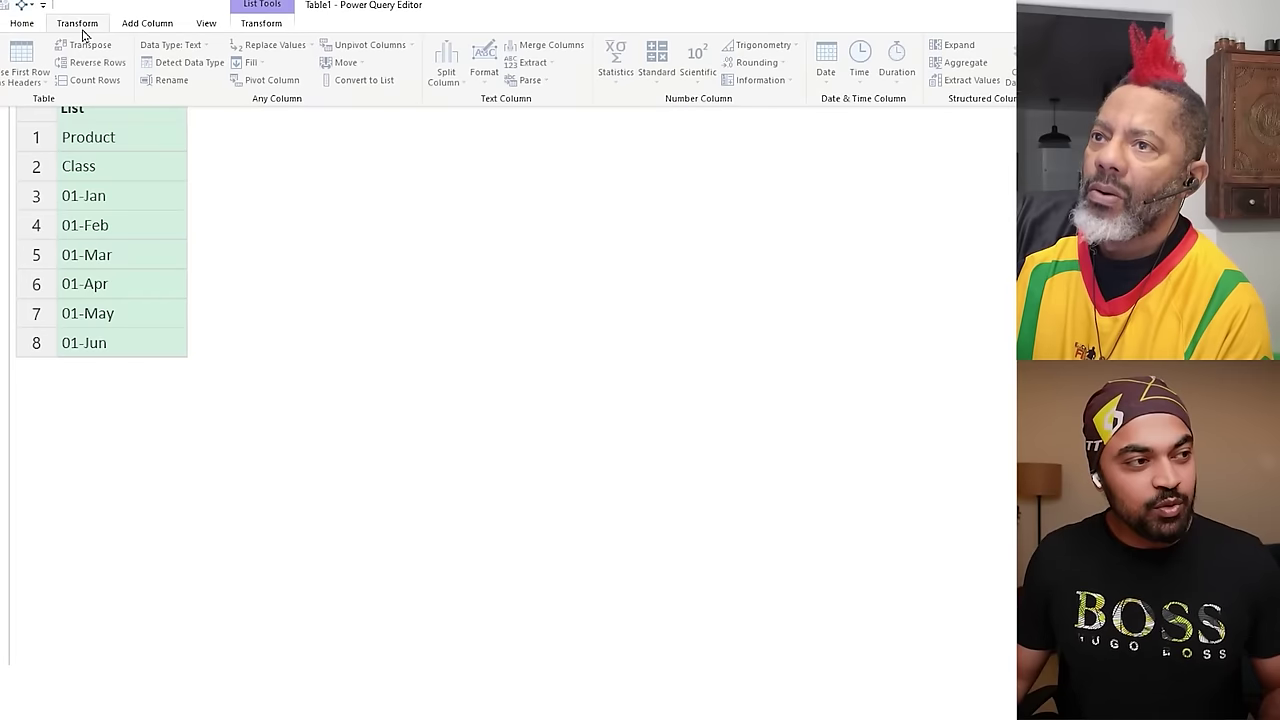
click(150, 24)
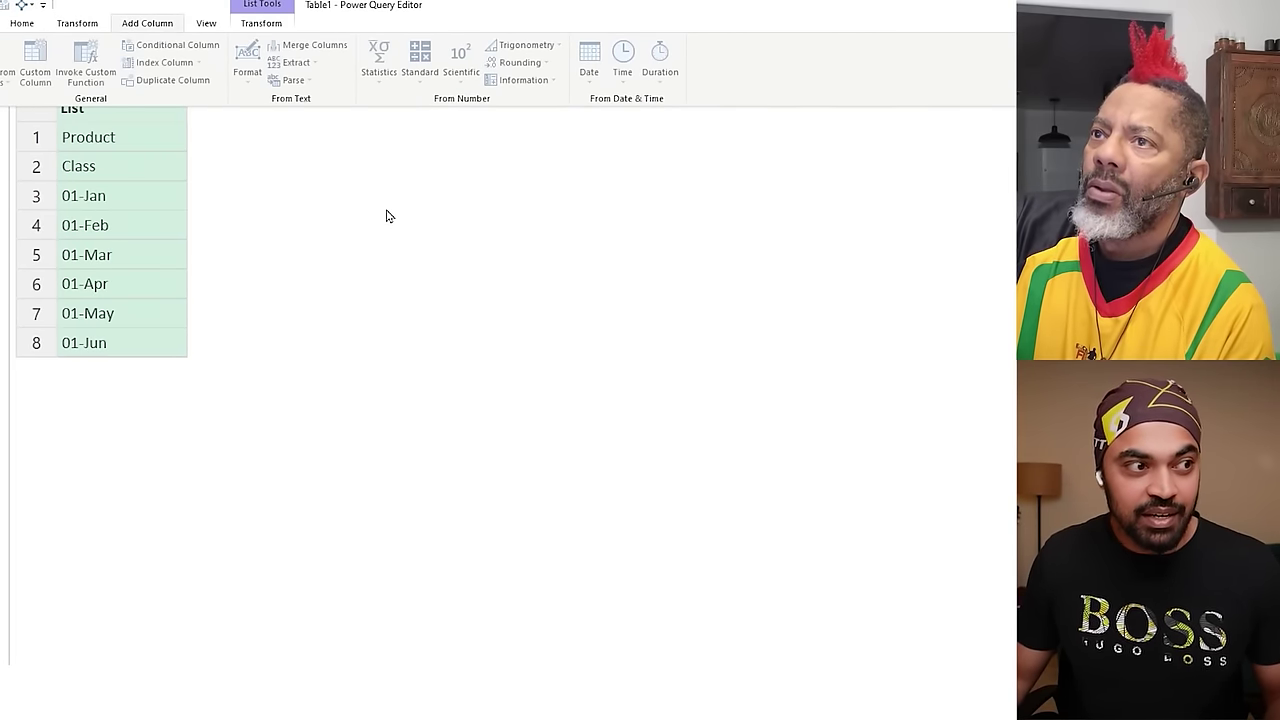
click(510, 368)
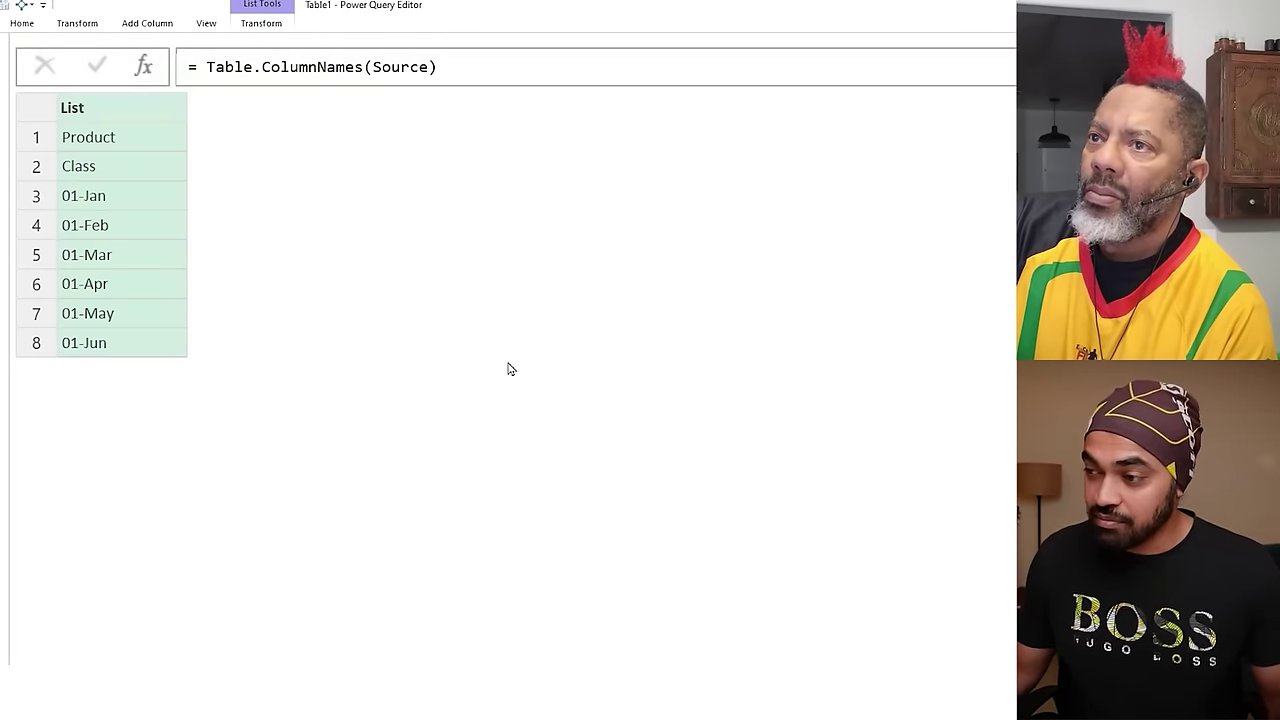
Convert the column-name list to a table as an inserted step, with no delimiter and Truncate extra columns.
click(265, 26)
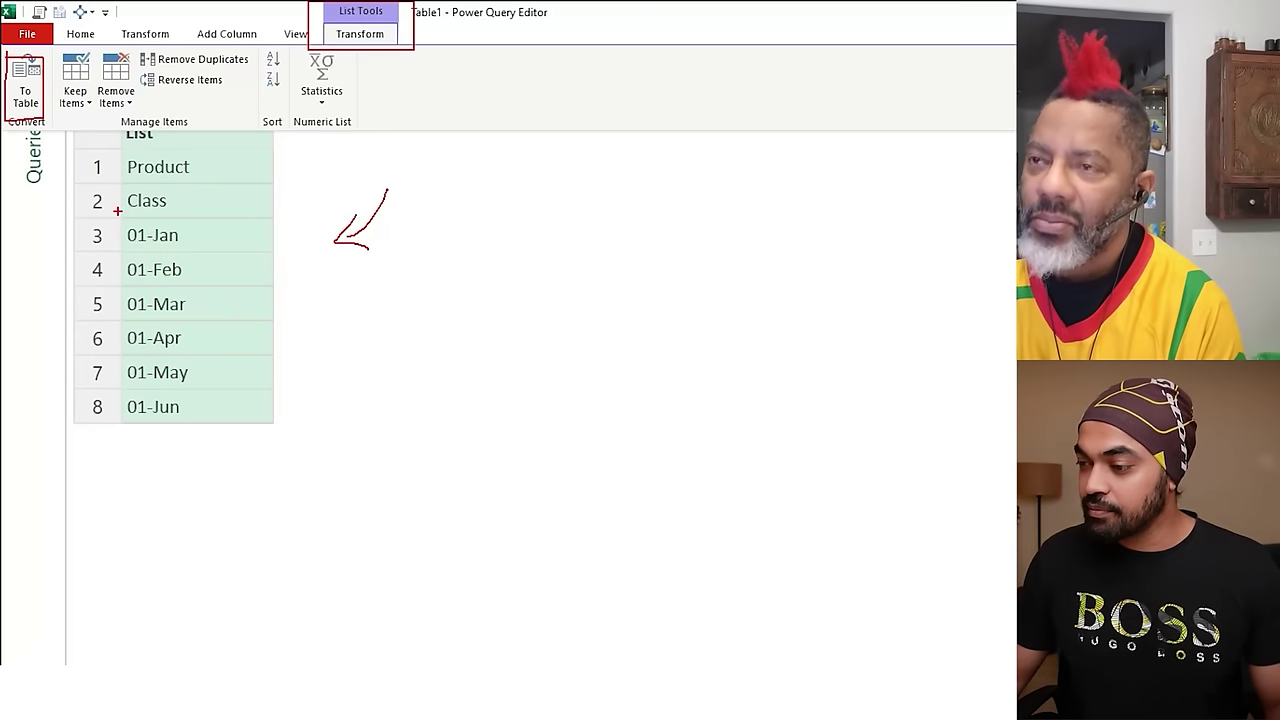
key(Escape)
click(359, 34)
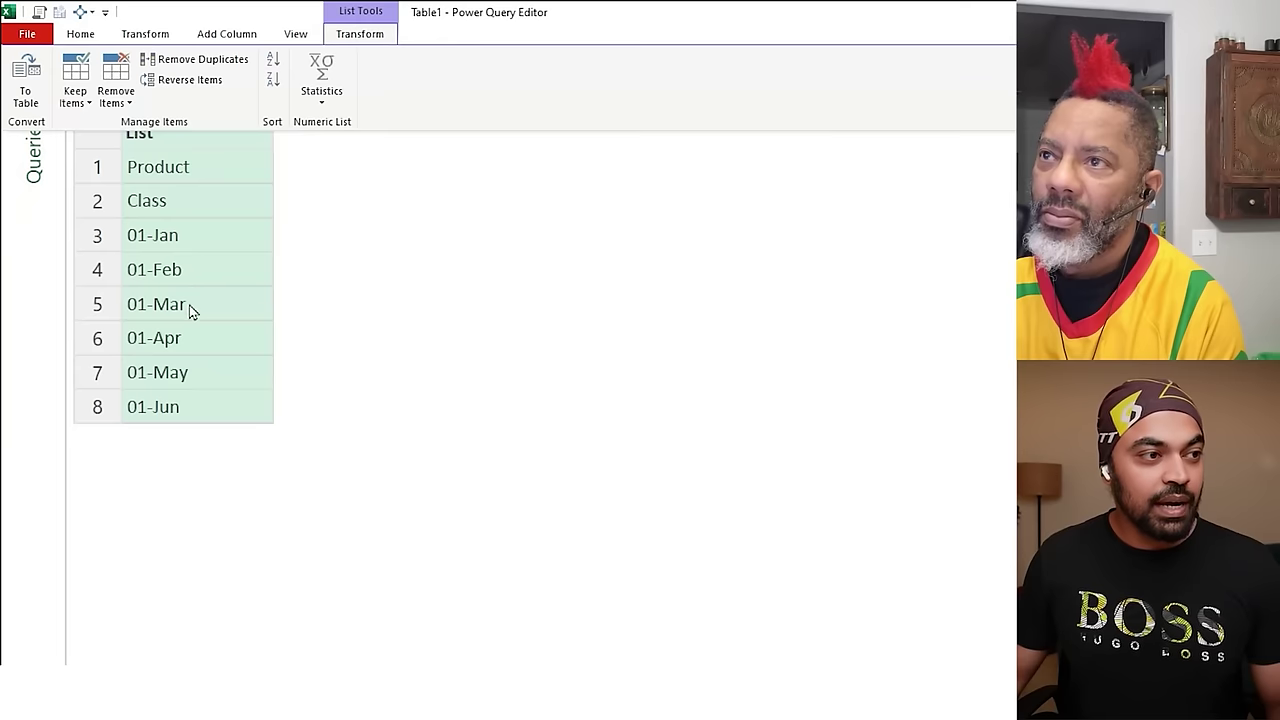
click(27, 95)
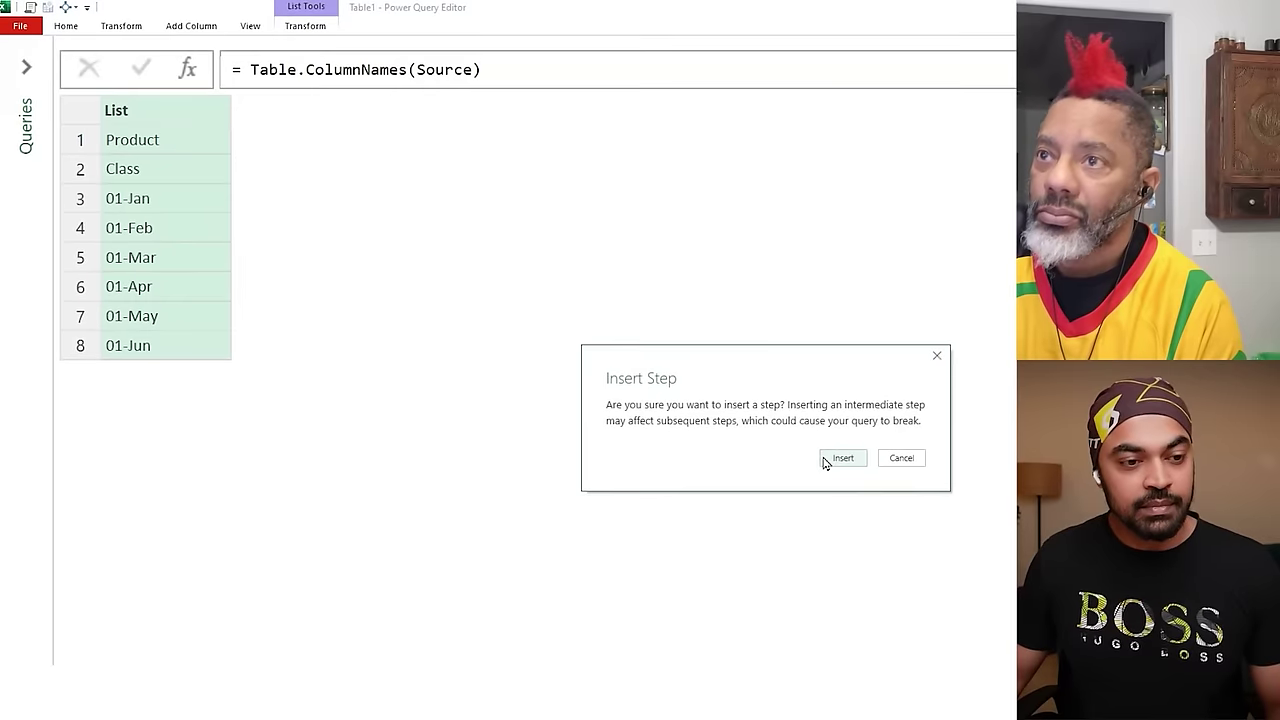
click(845, 472)
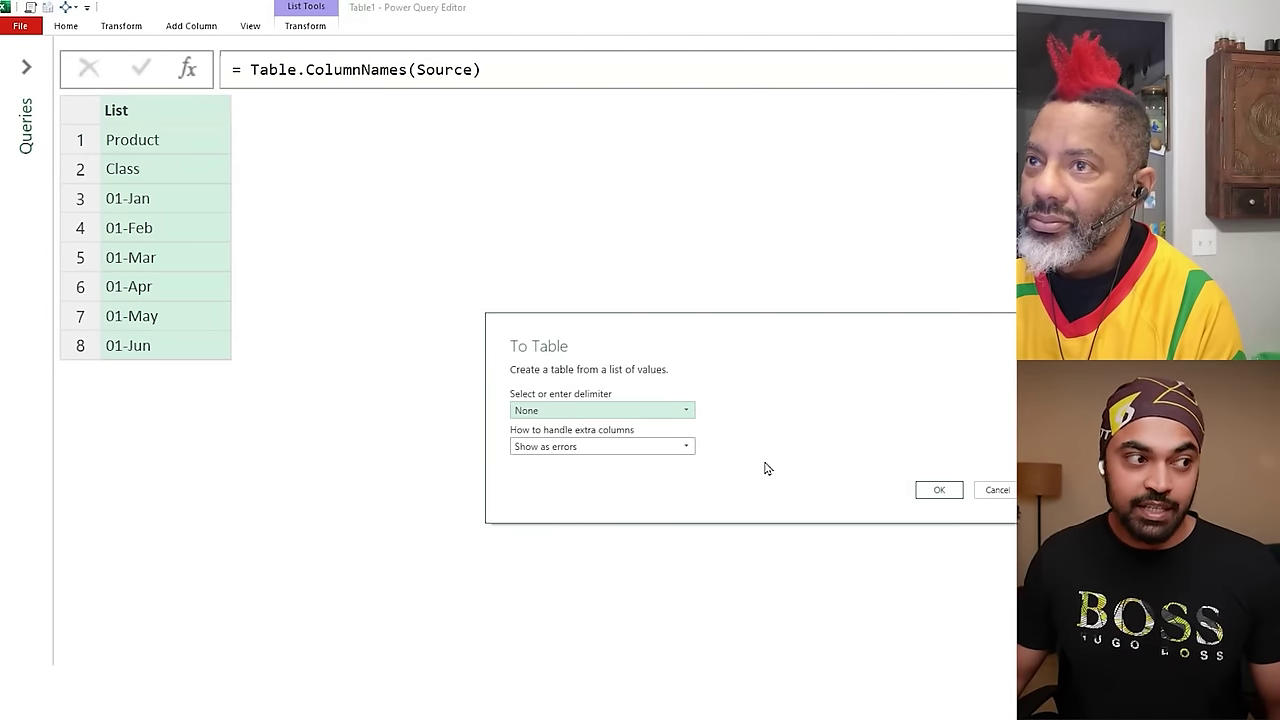
click(580, 447)
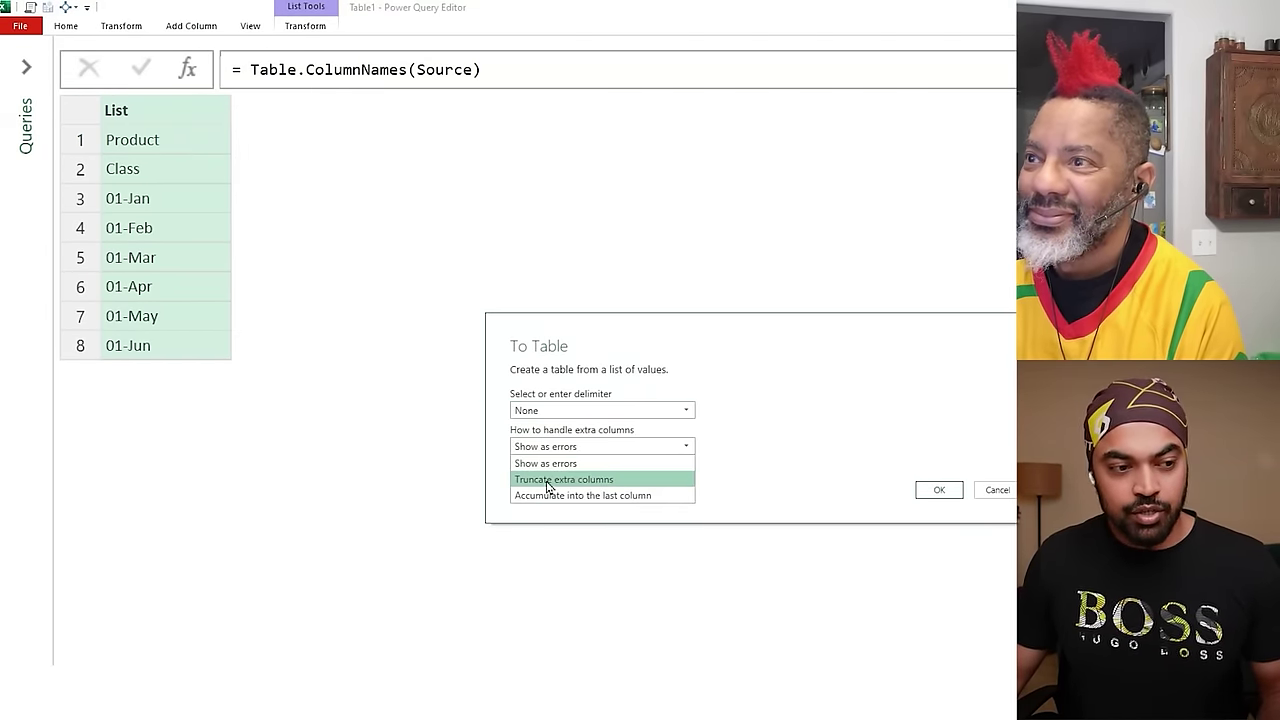
click(565, 480)
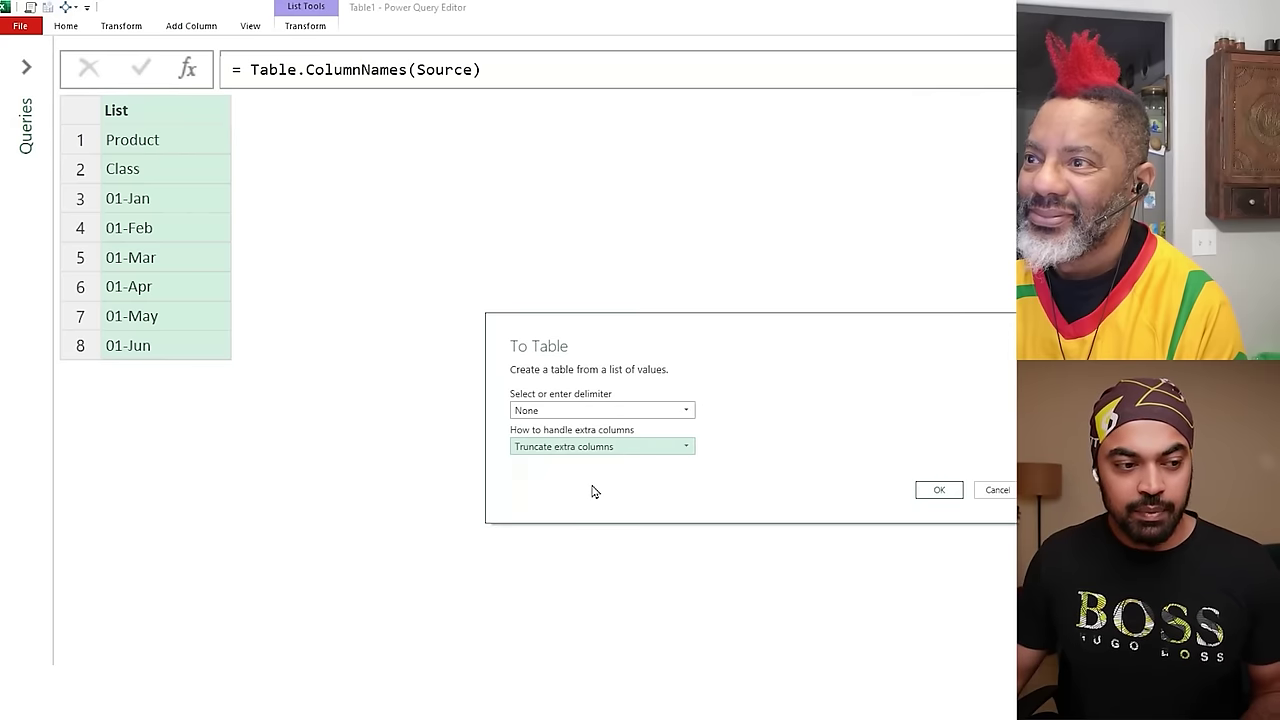
click(920, 490)
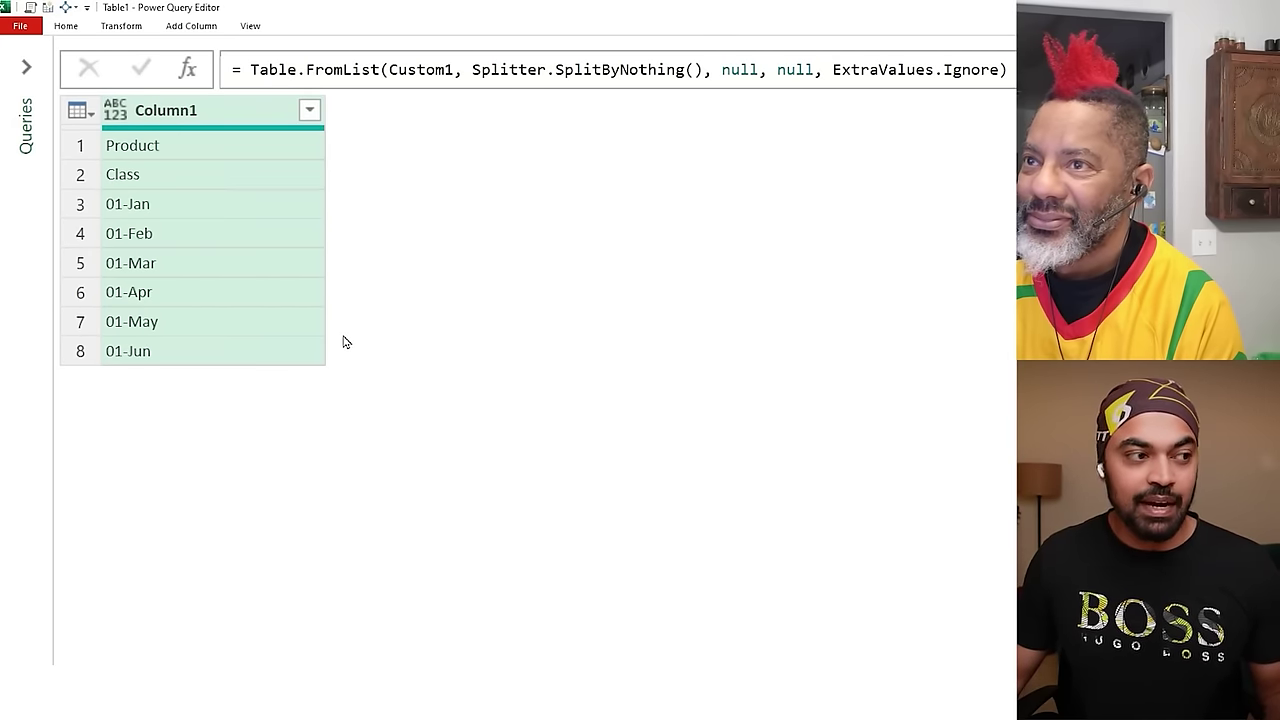
Review the table commands and Column1's entries, distinguishing the month names from Product and Class for an additional date column.
click(66, 25)
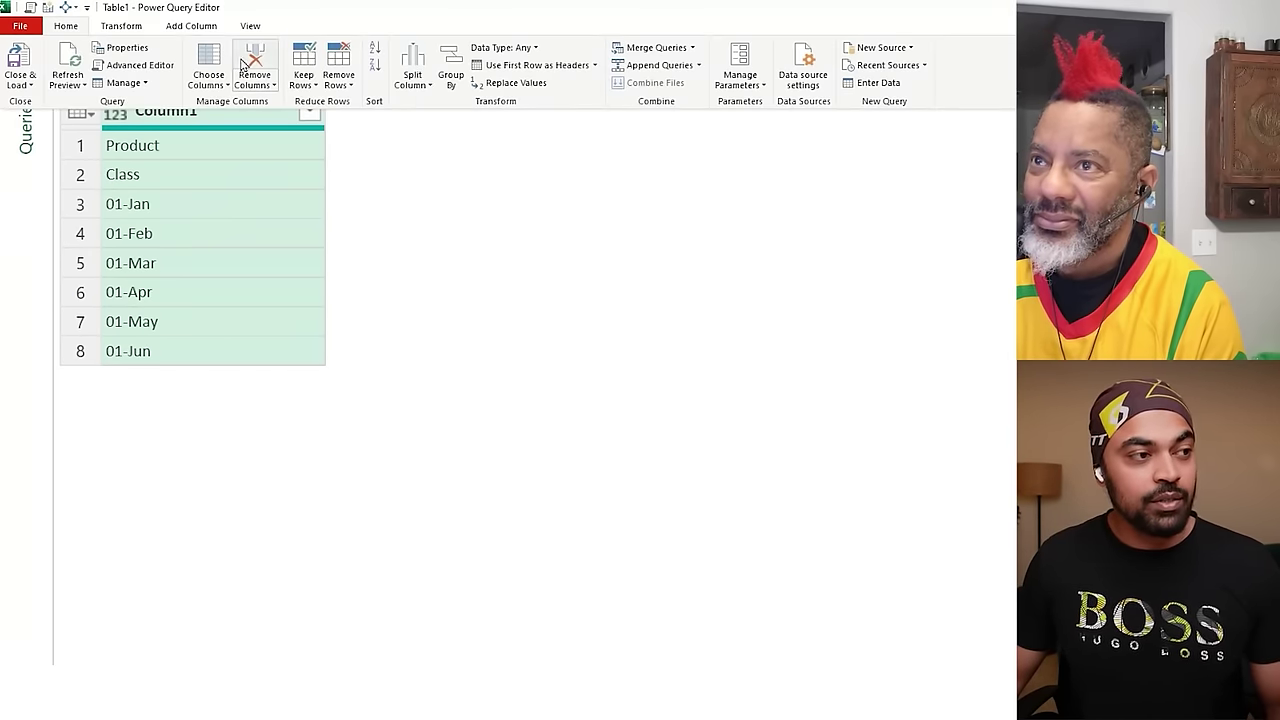
click(121, 25)
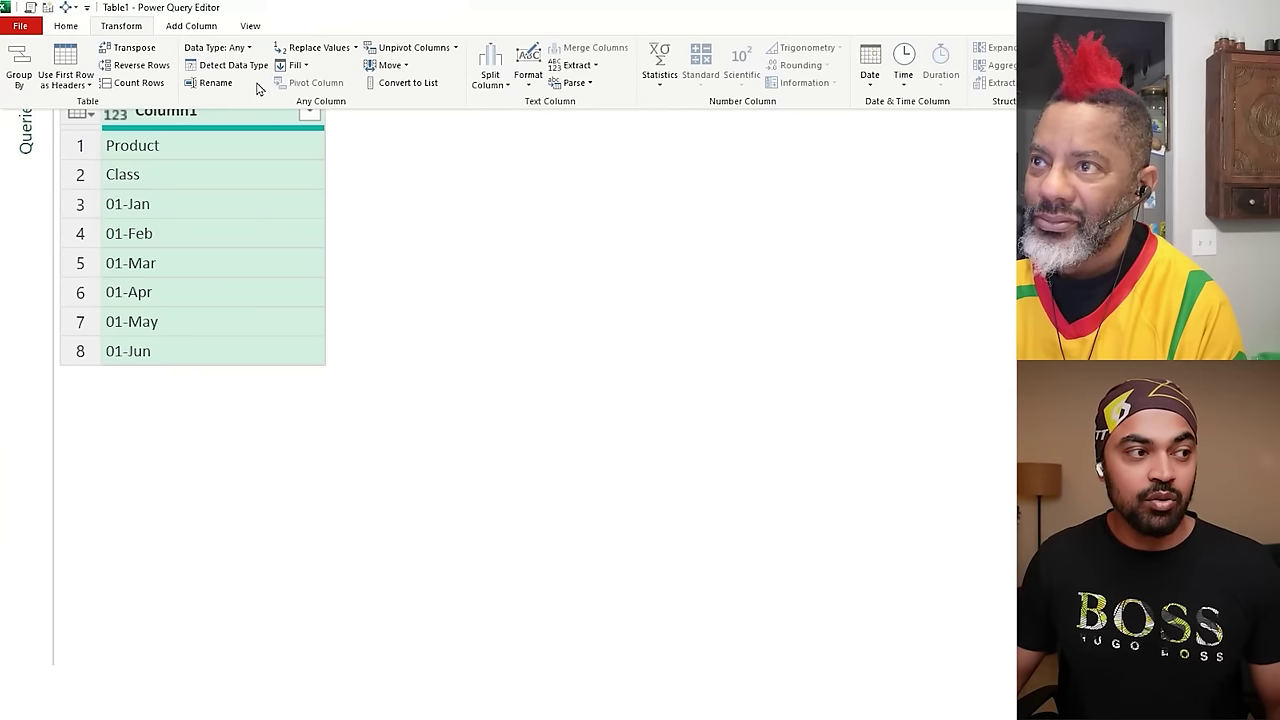
click(786, 449)
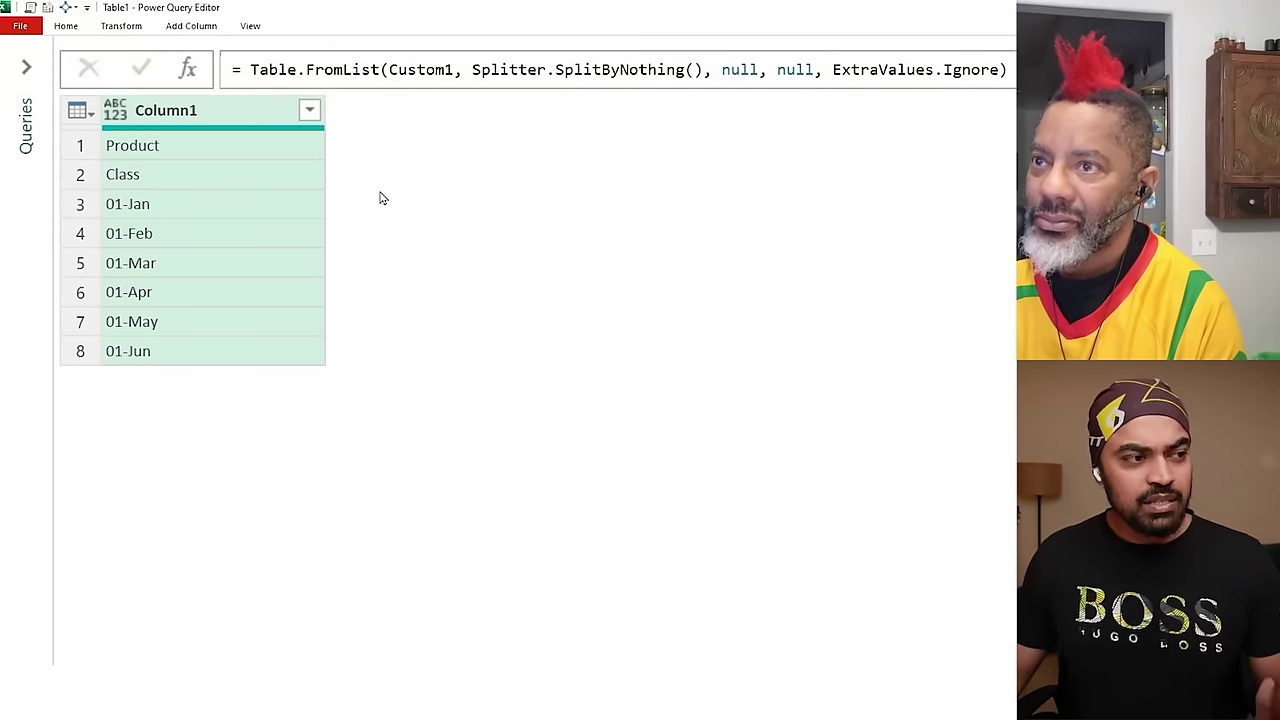
click(229, 205)
click(226, 234)
click(226, 292)
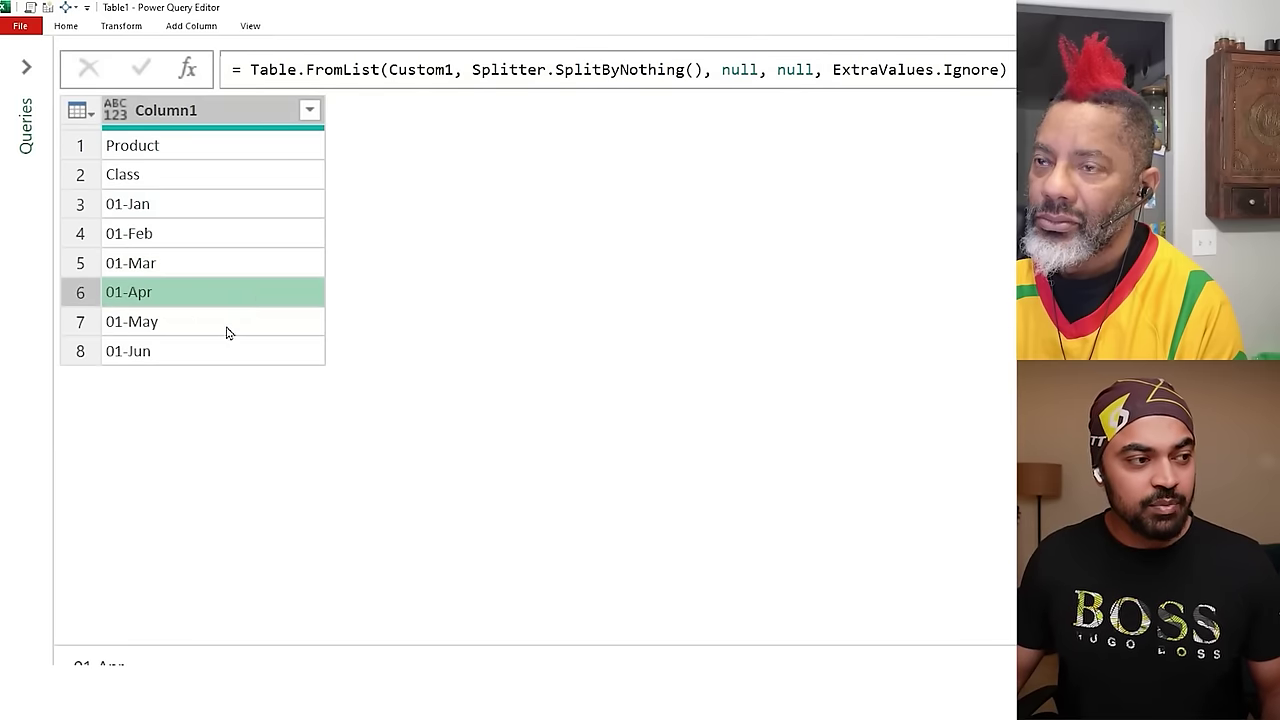
click(226, 330)
click(250, 351)
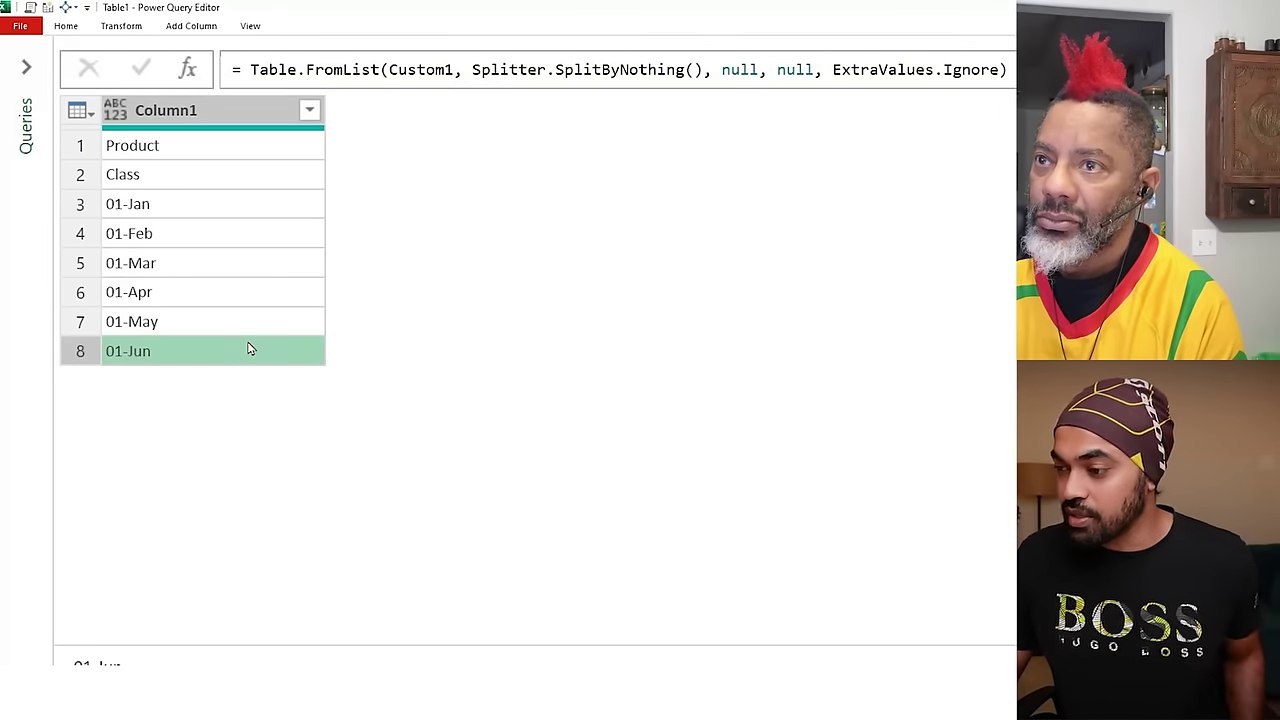
click(265, 175)
drag(323, 97, 485, 383)
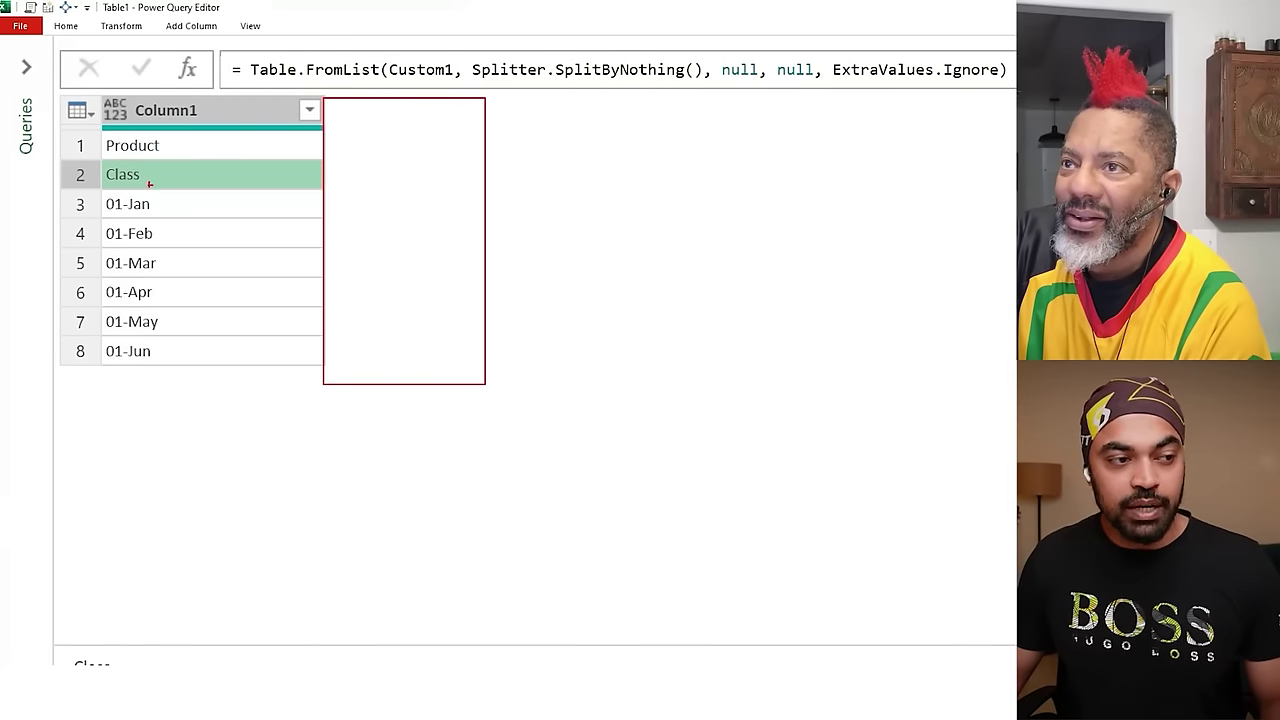
drag(149, 204, 353, 206)
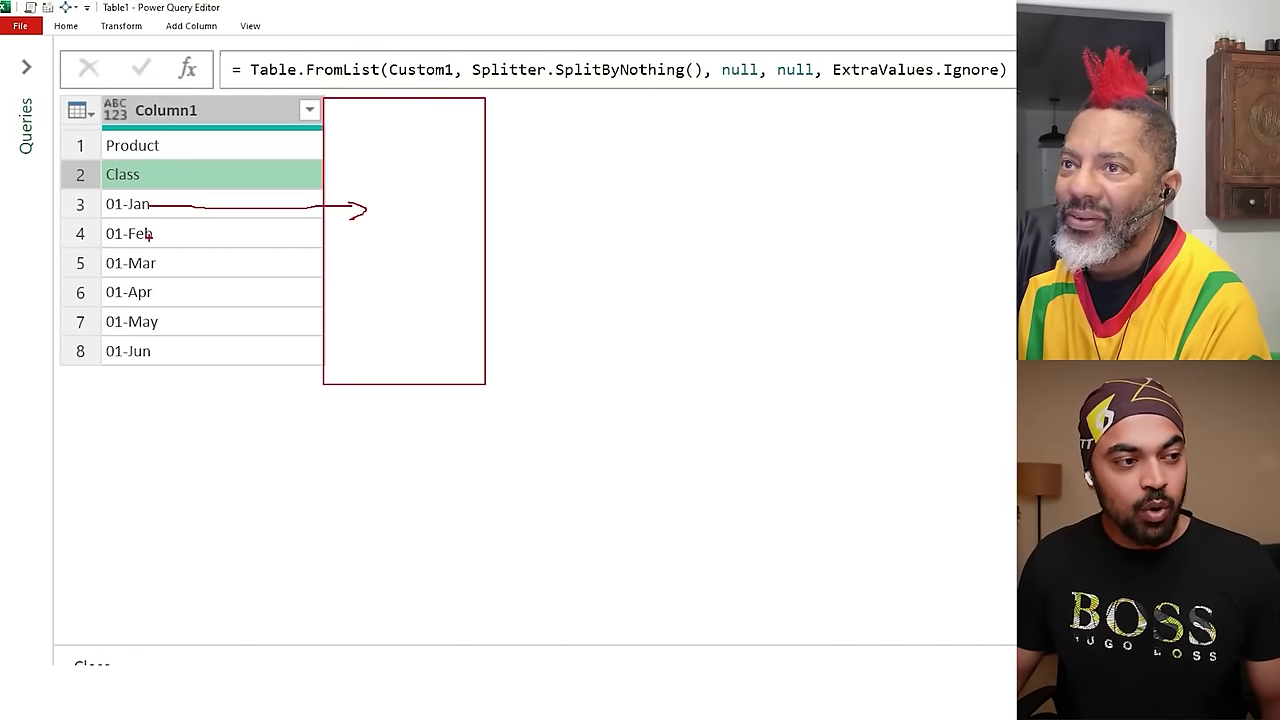
drag(163, 237, 358, 239)
drag(160, 267, 345, 265)
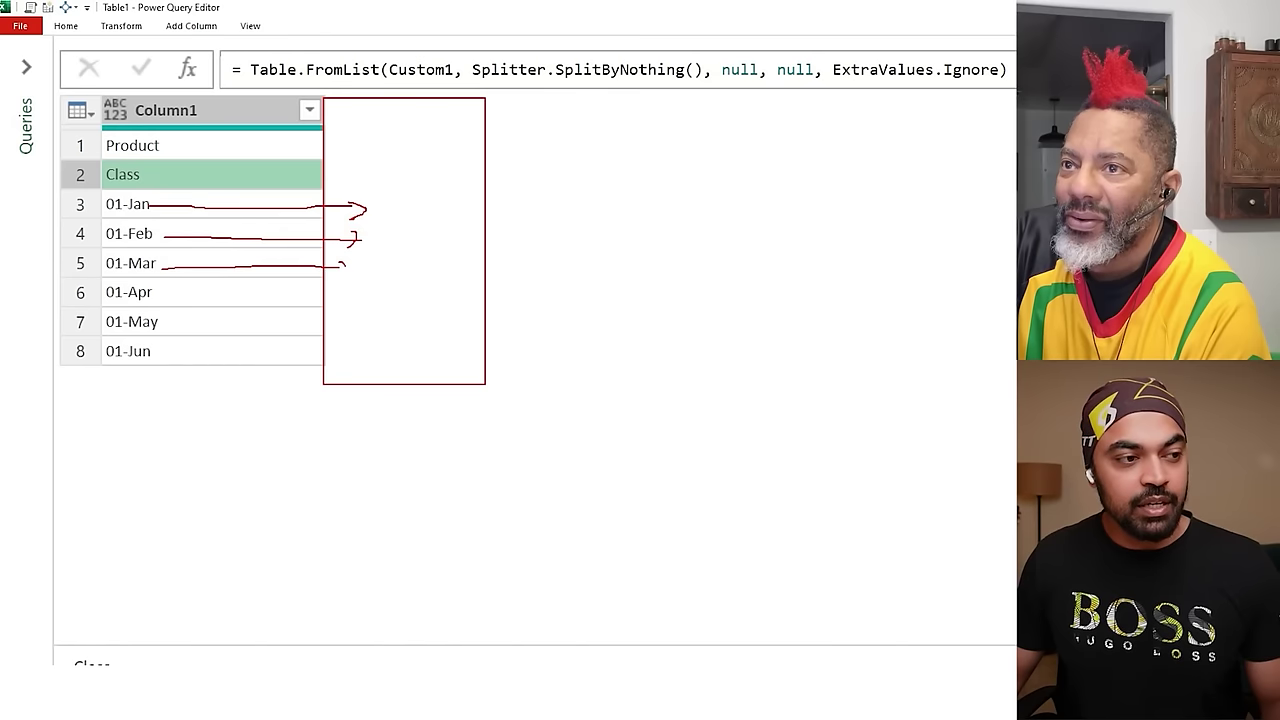
key(Escape)
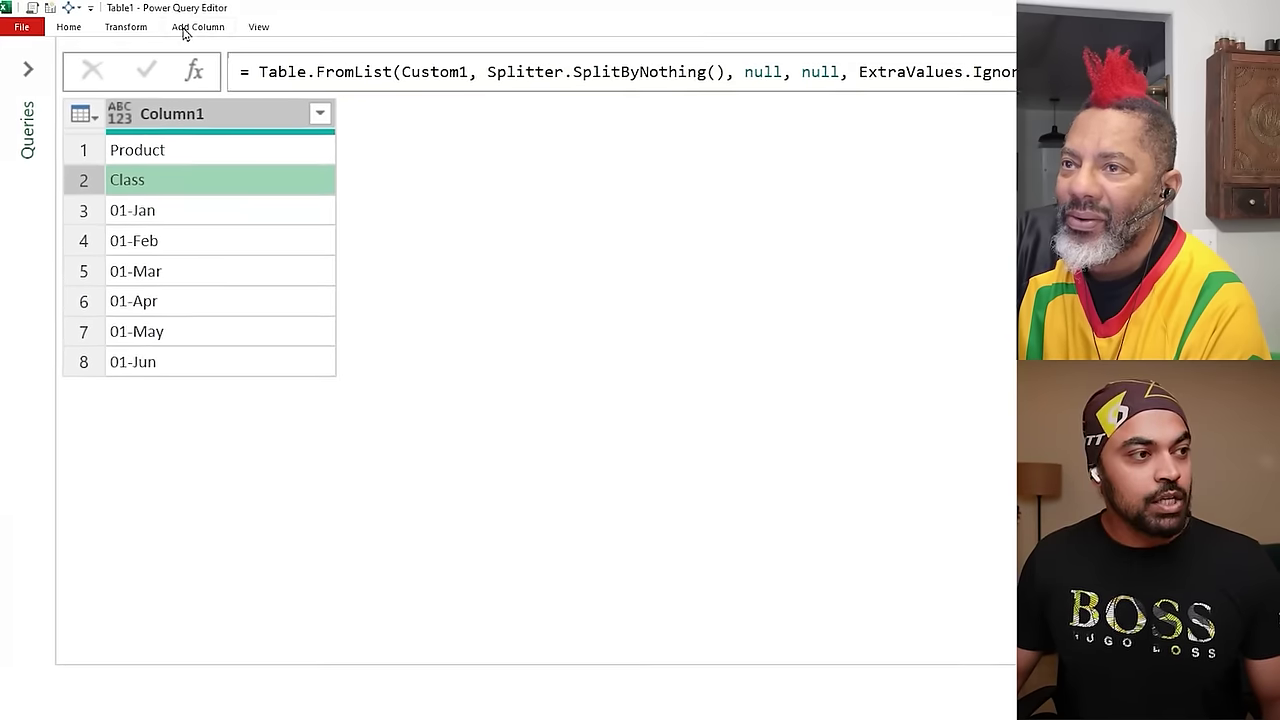
Add a custom column with the formula Date.From([Column1]) to the column-name table as an inserted step.
click(182, 30)
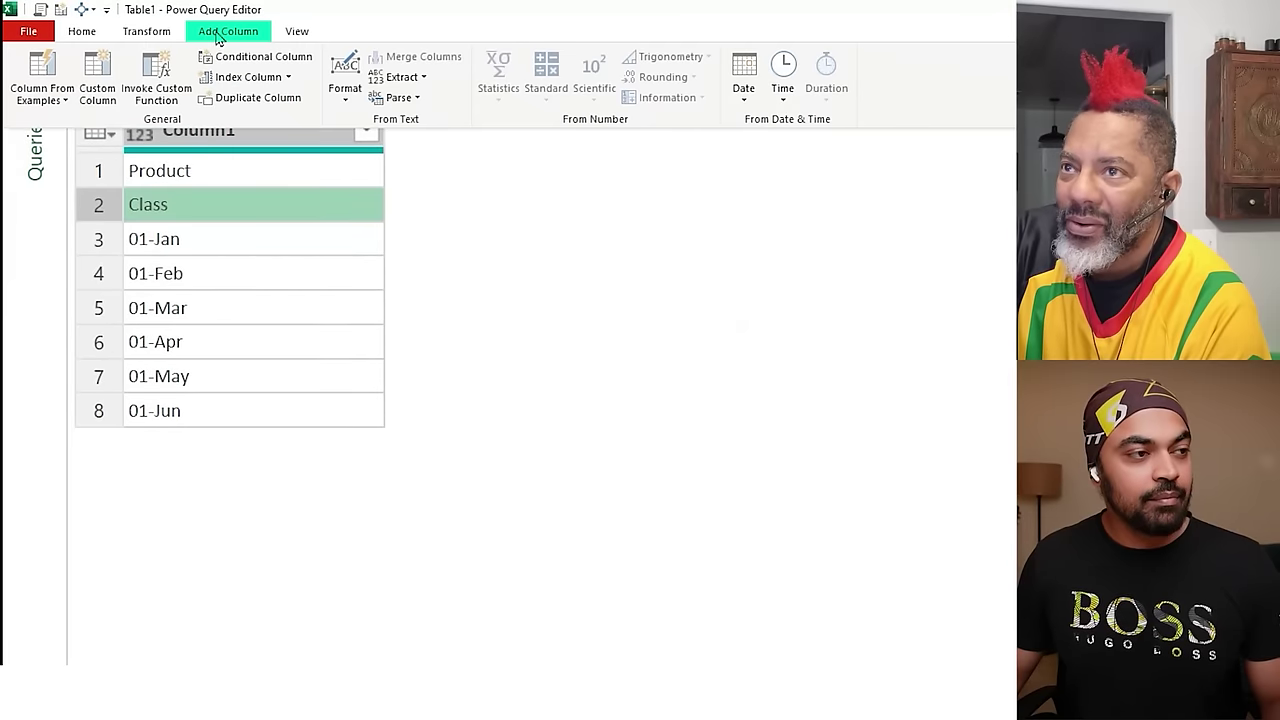
click(97, 85)
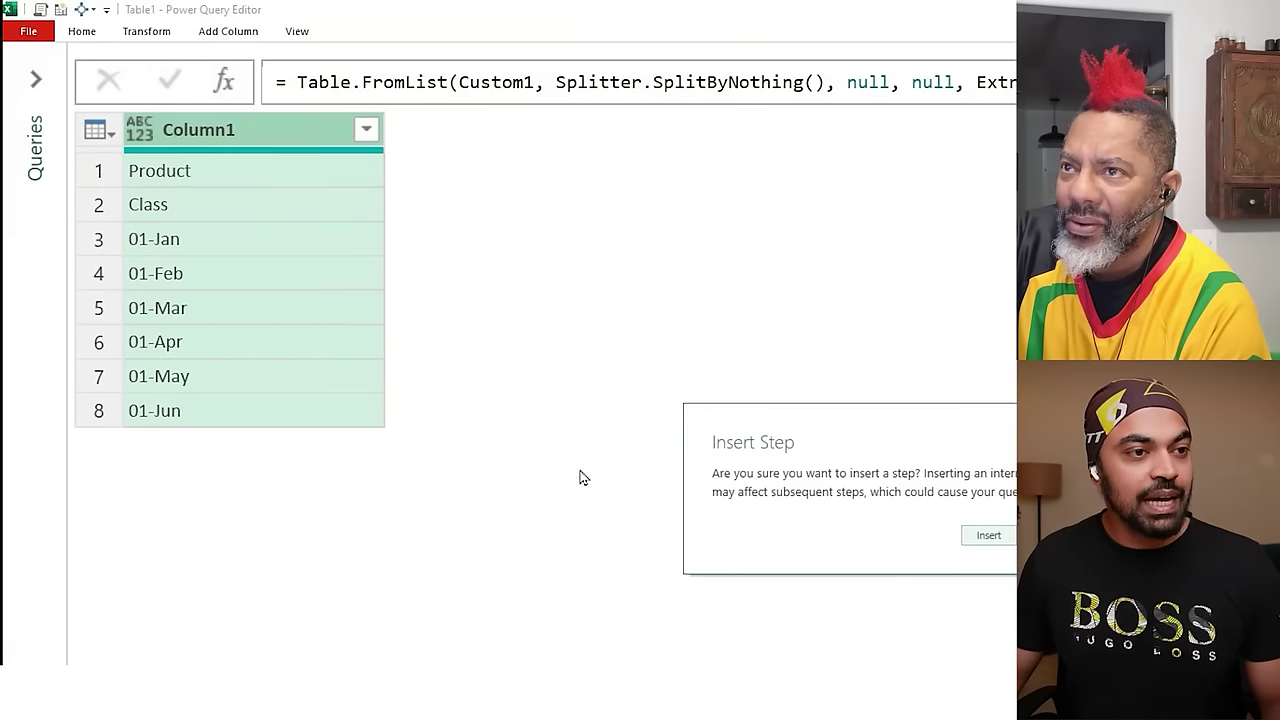
click(988, 535)
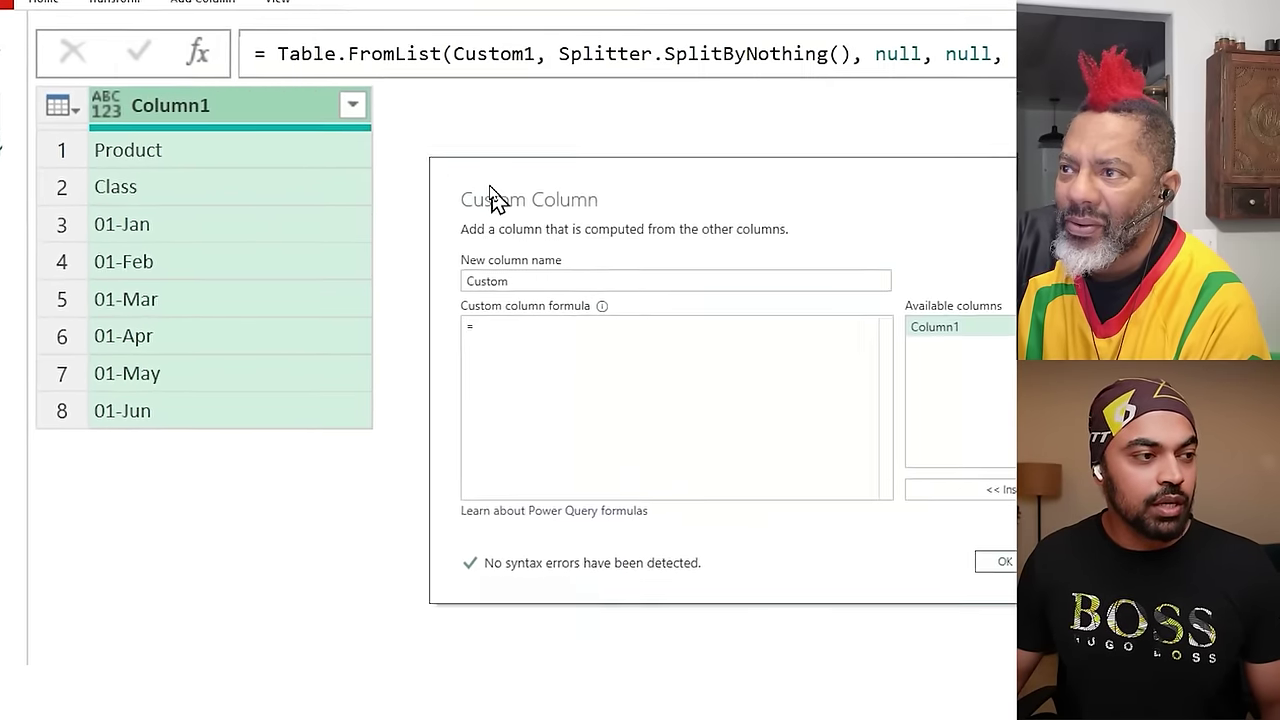
click(667, 463)
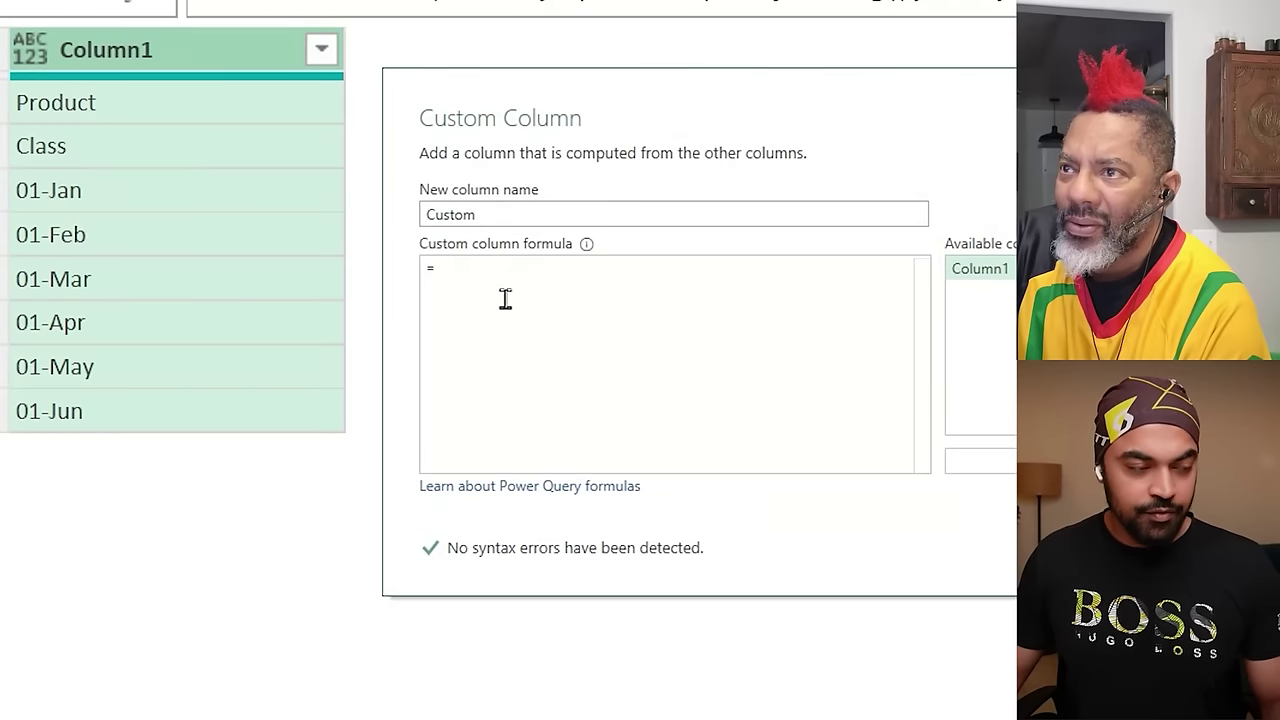
text(Date)
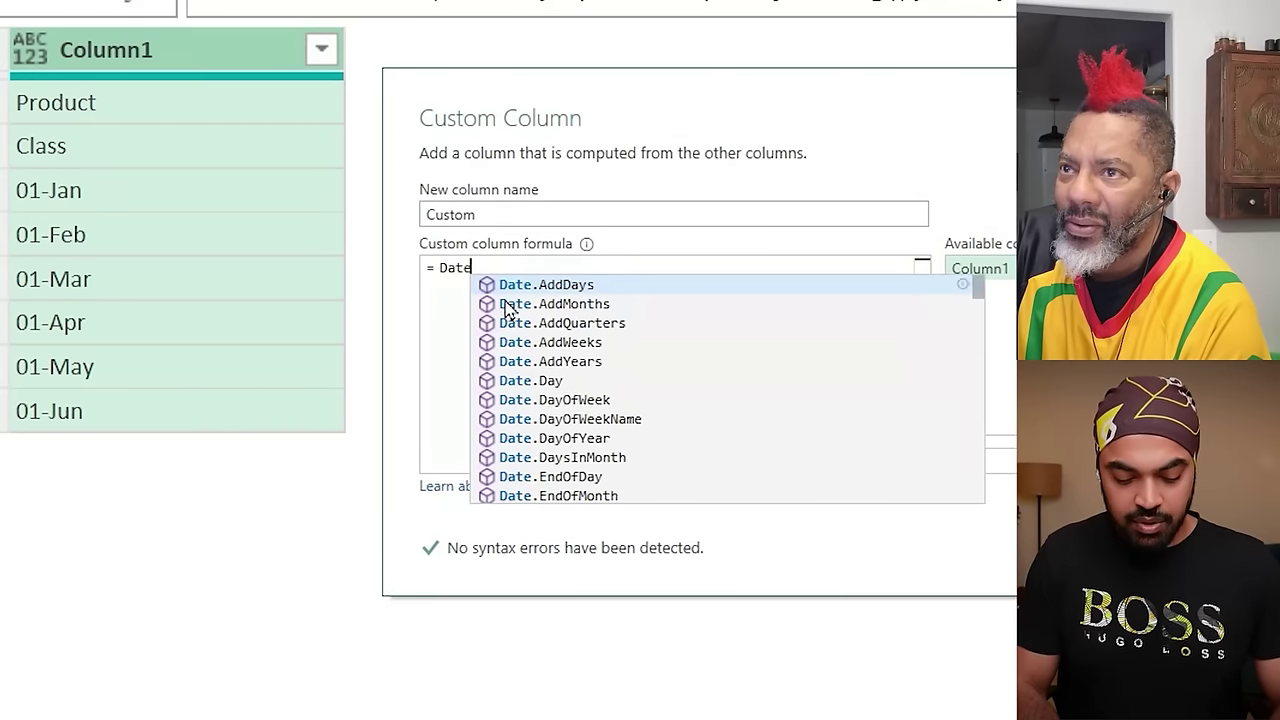
text(.From()
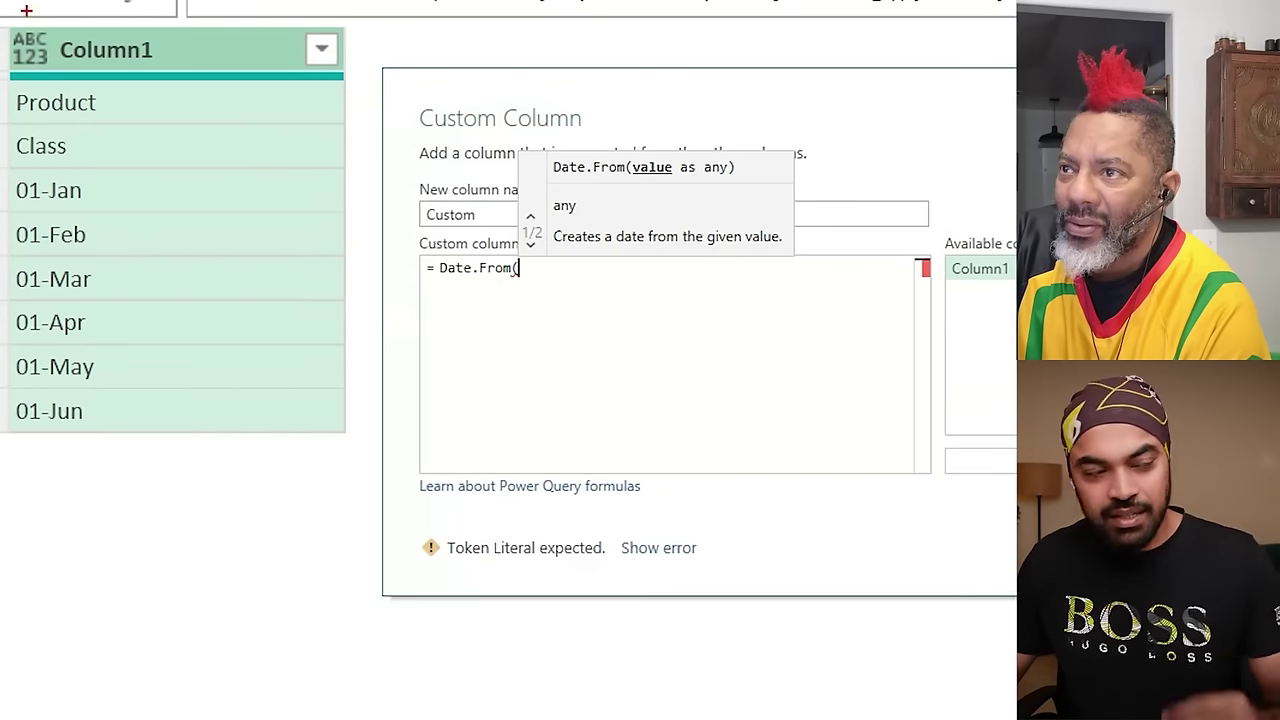
double_click(955, 268)
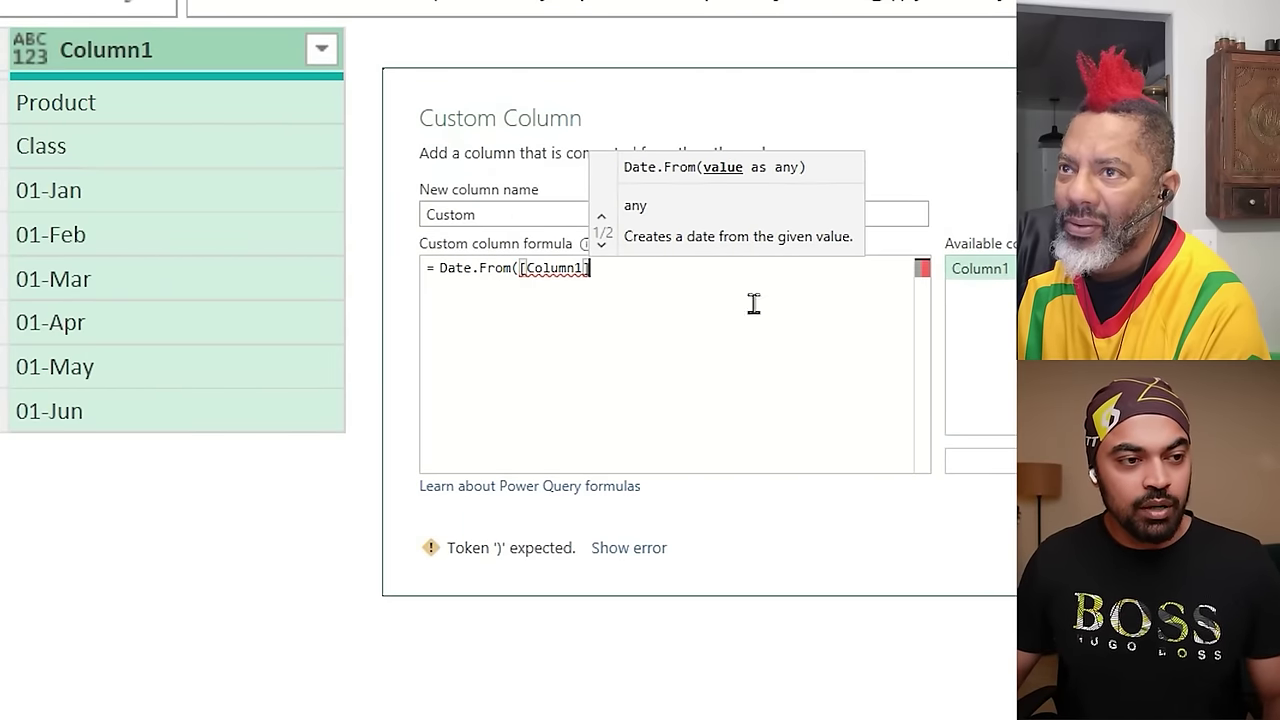
text())
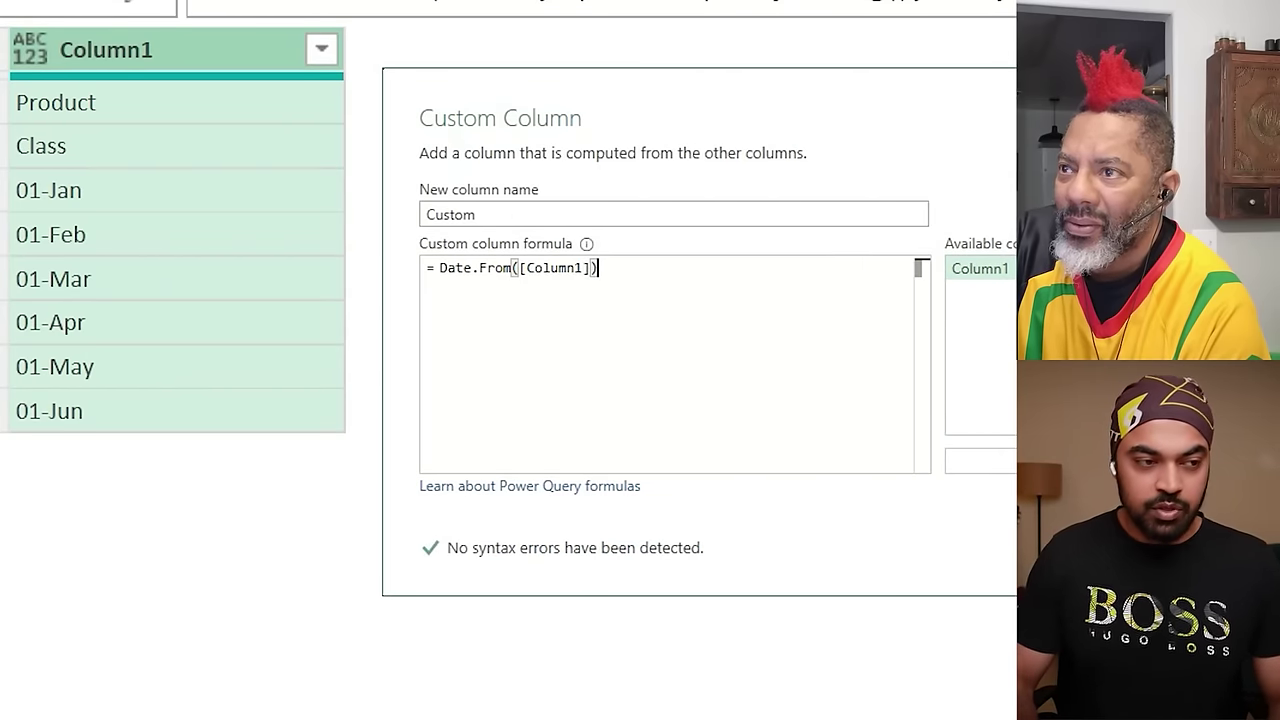
click(1056, 556)
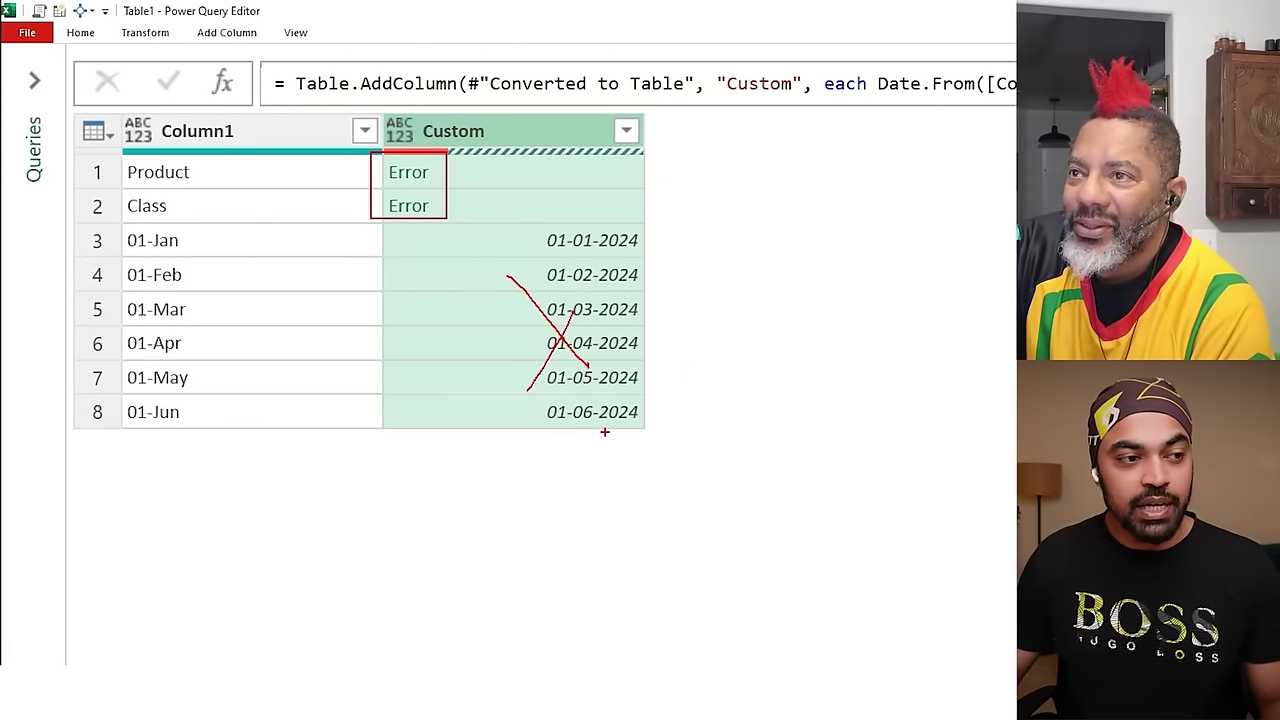
Keep only the rows with errors in the Custom column, as an inserted step.
click(80, 32)
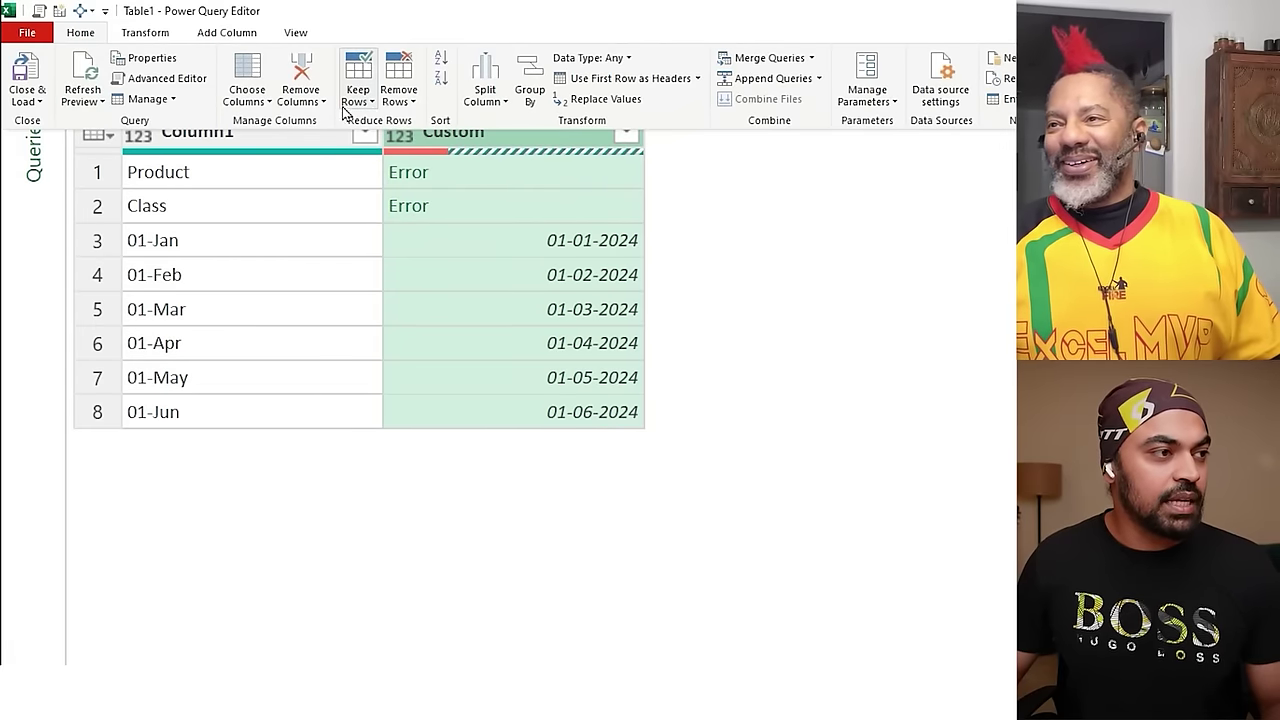
click(365, 102)
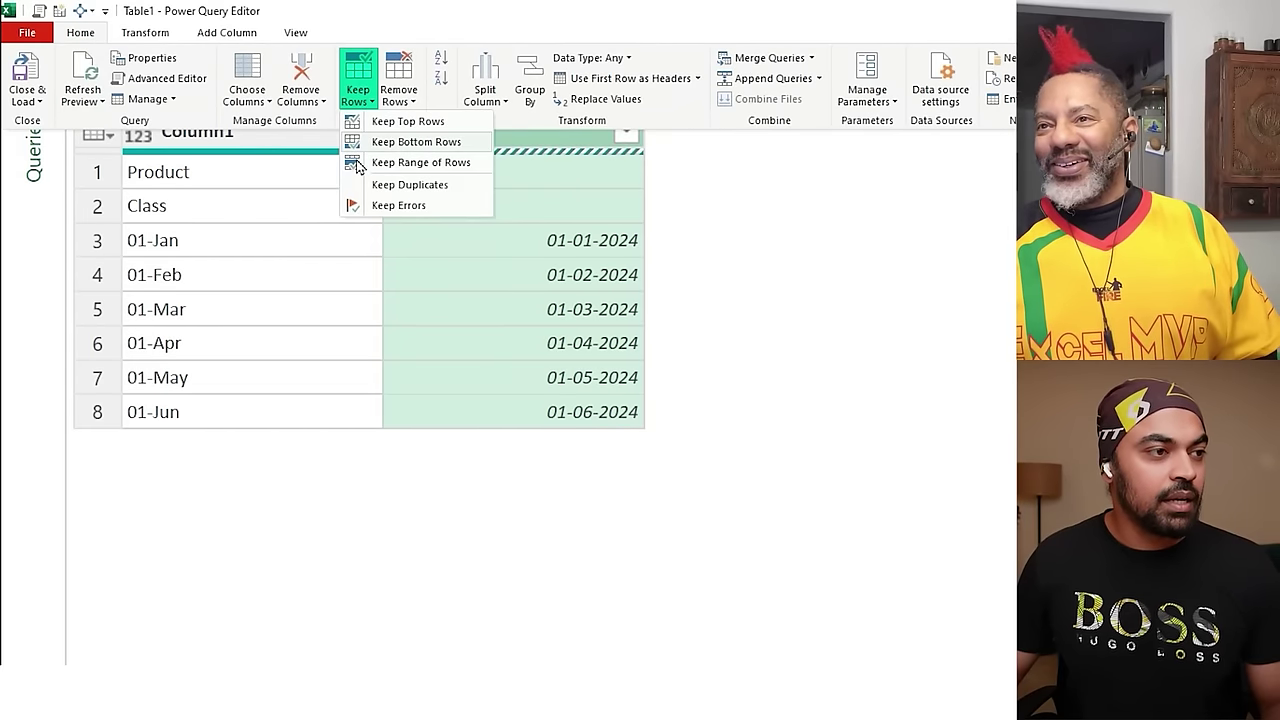
click(465, 208)
click(988, 536)
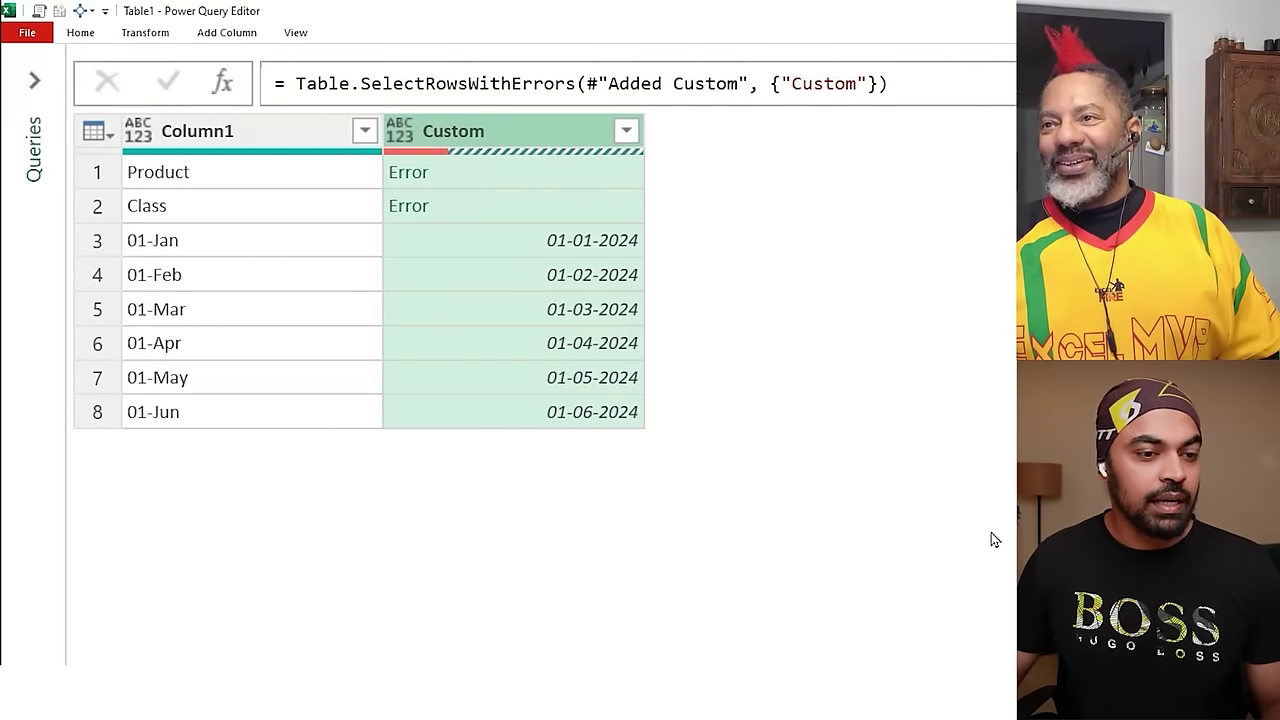
Compare the remaining Column1 entries with the fixed-column list in the Table.UnpivotOtherColumns formula in Notepad, considering table versus list format.
click(192, 172)
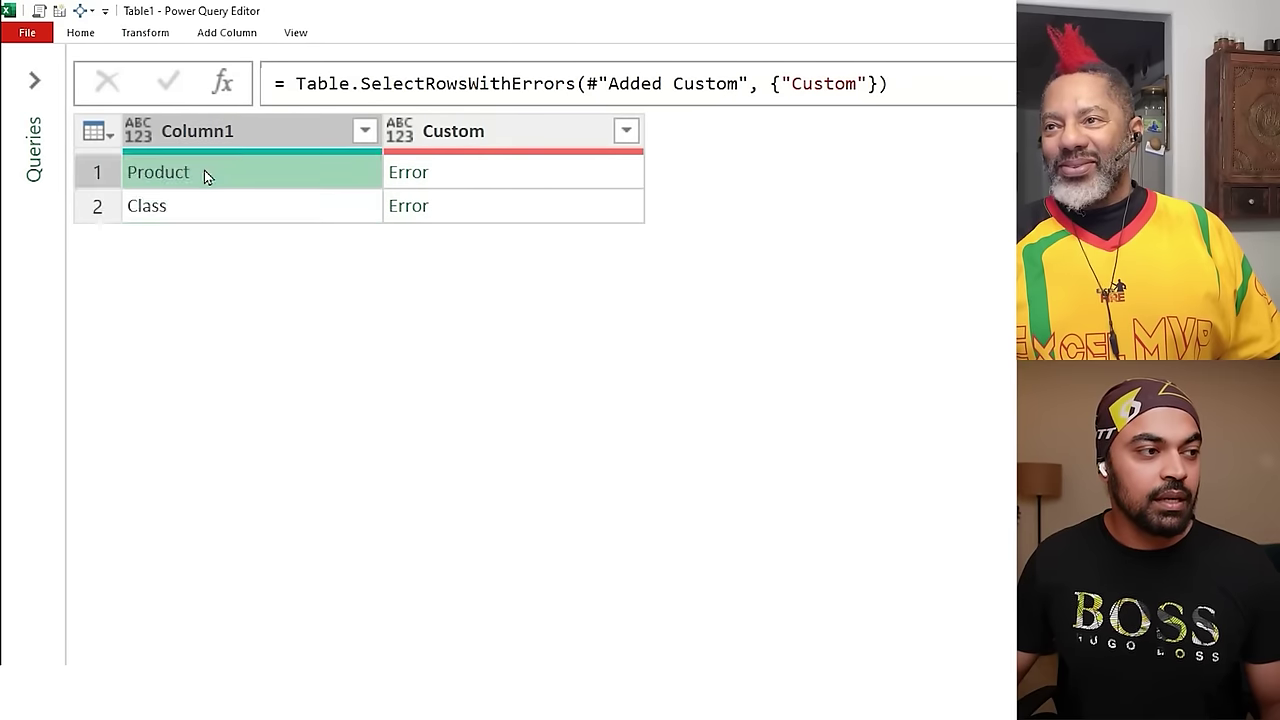
click(200, 206)
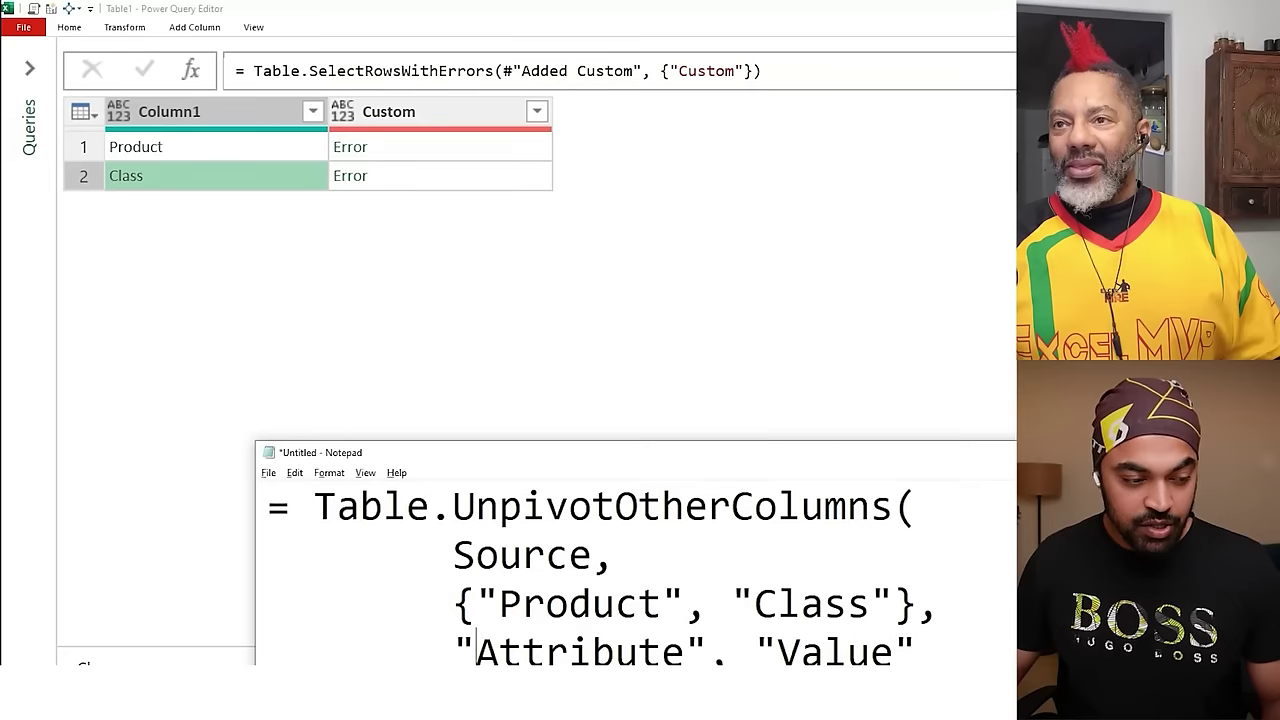
drag(523, 463, 484, 392)
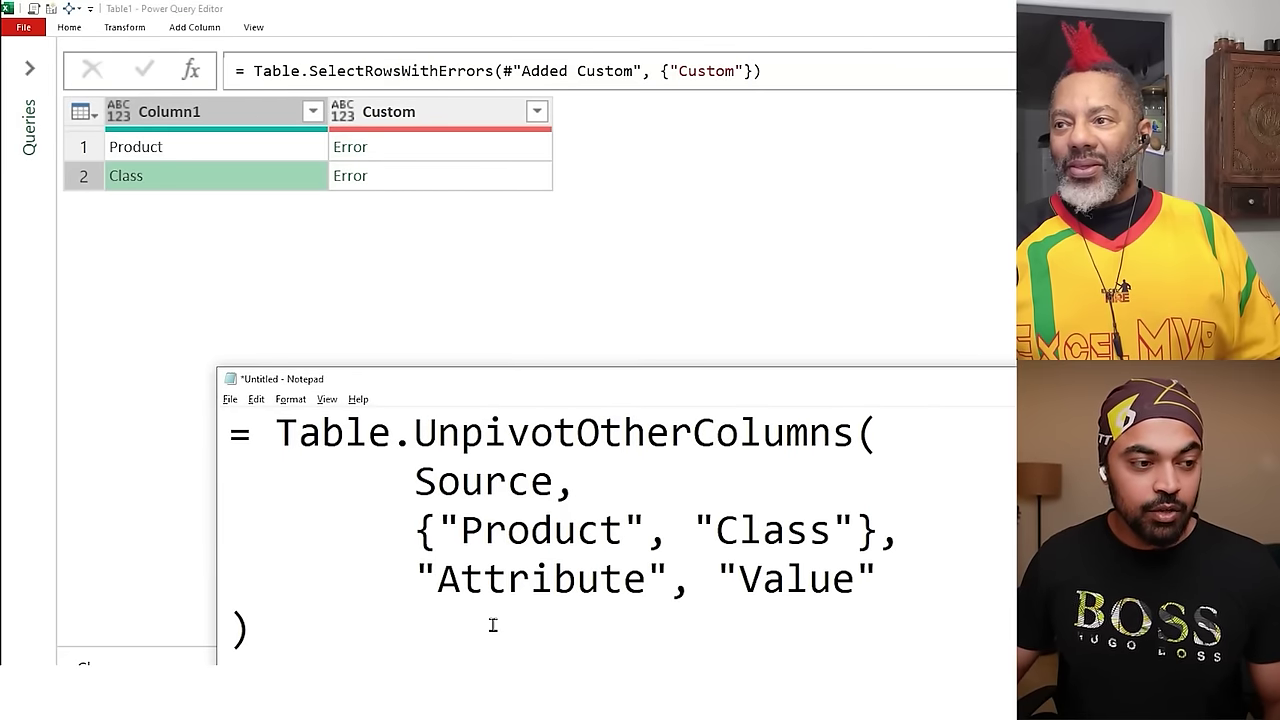
mouse_move(406, 494)
mouse_down()
mouse_move(586, 552)
mouse_move(878, 556)
mouse_up()
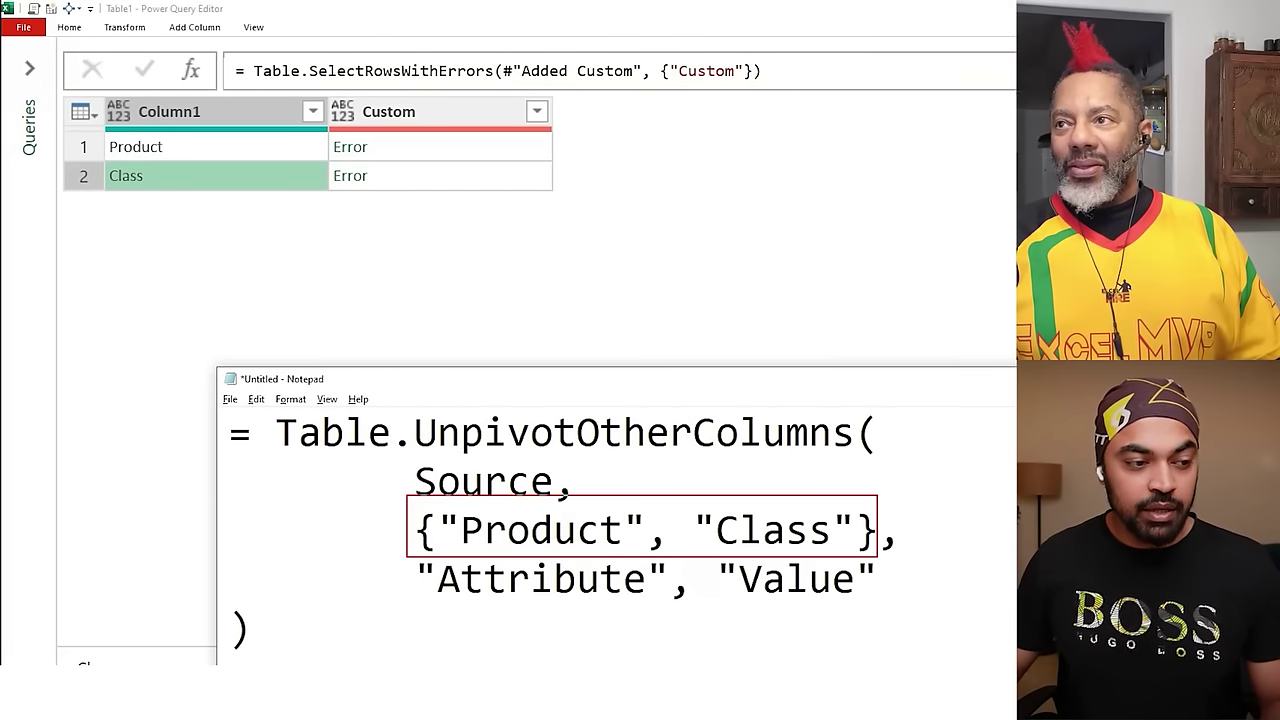
mouse_move(103, 129)
mouse_down()
mouse_move(180, 195)
mouse_move(255, 233)
mouse_up()
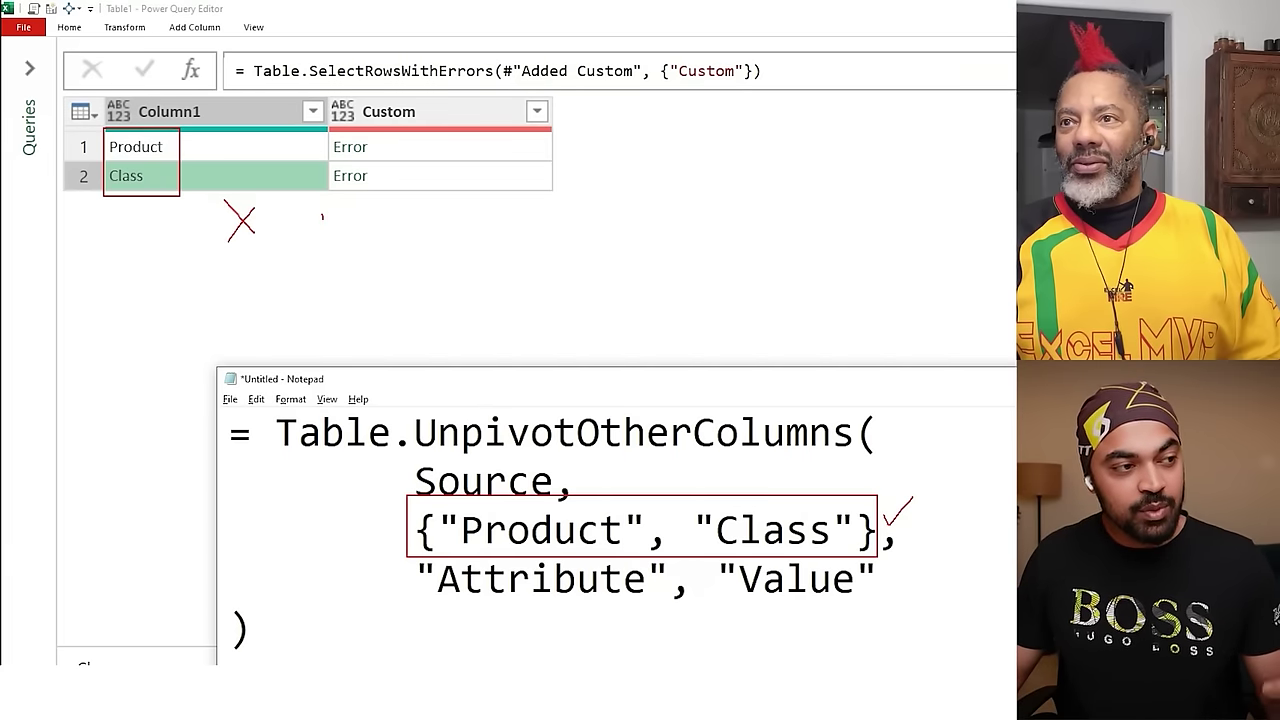
mouse_move(324, 258)
mouse_down()
mouse_move(324, 212)
mouse_move(351, 242)
mouse_up()
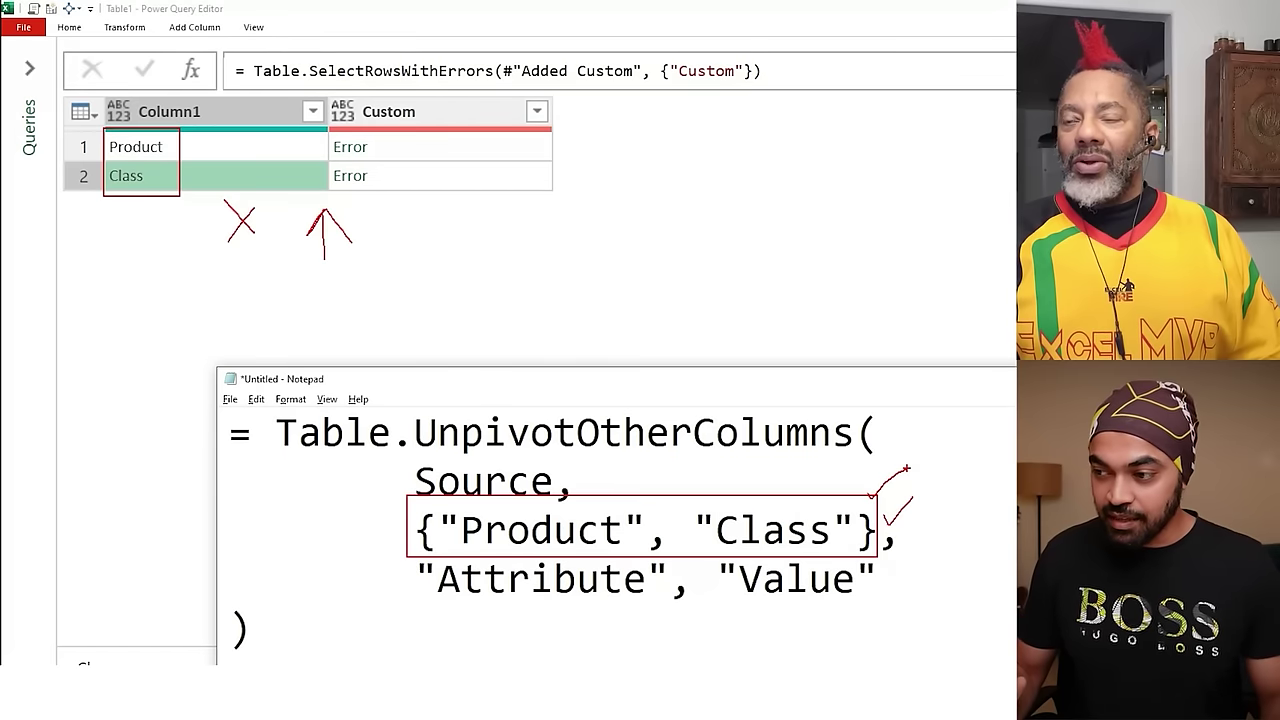
key(Escape)
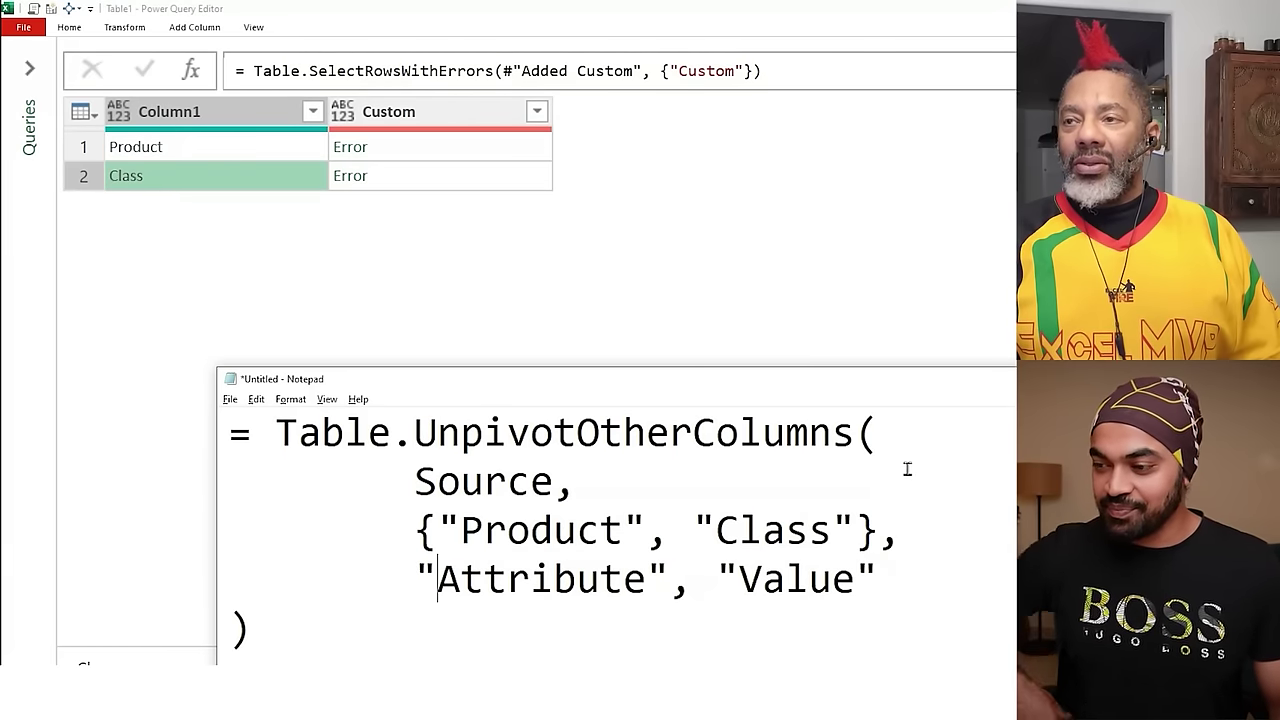
click(787, 337)
key(alt+Tab)
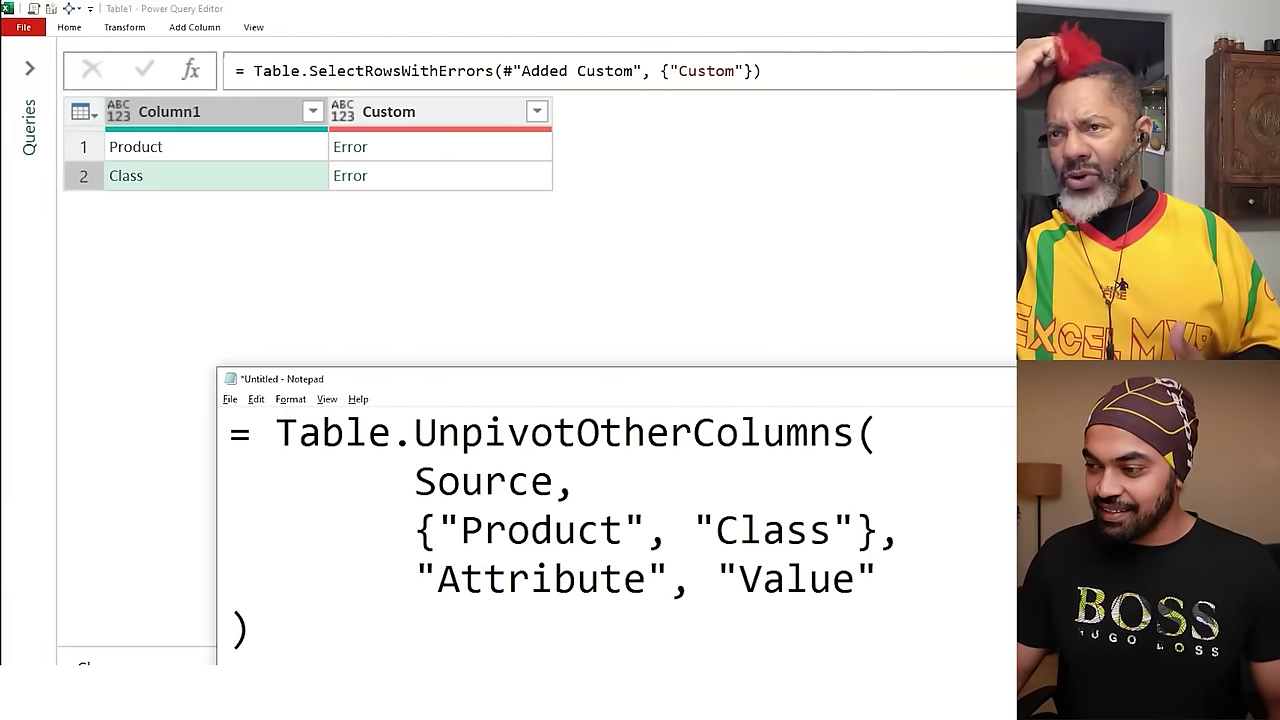
Insert a custom step after Kept Errors that extracts its first column as a list with #"Kept Errors"[Column1].
click(450, 125)
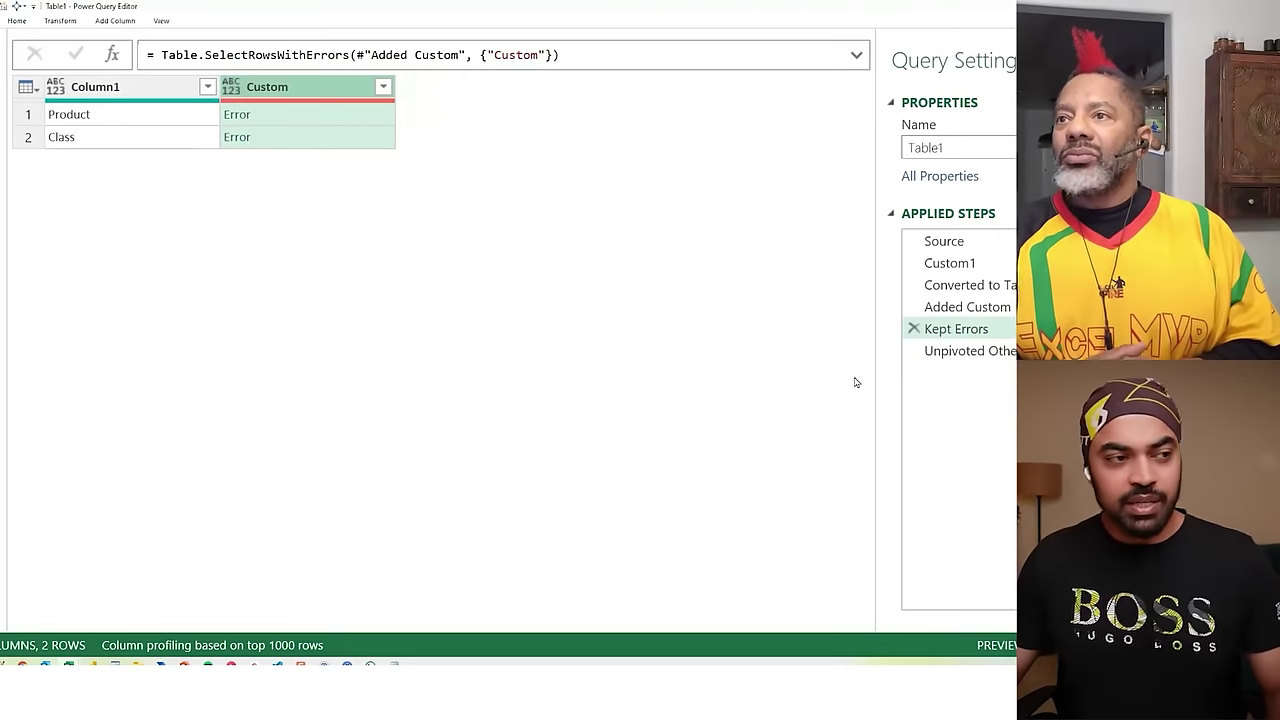
click(113, 57)
click(618, 359)
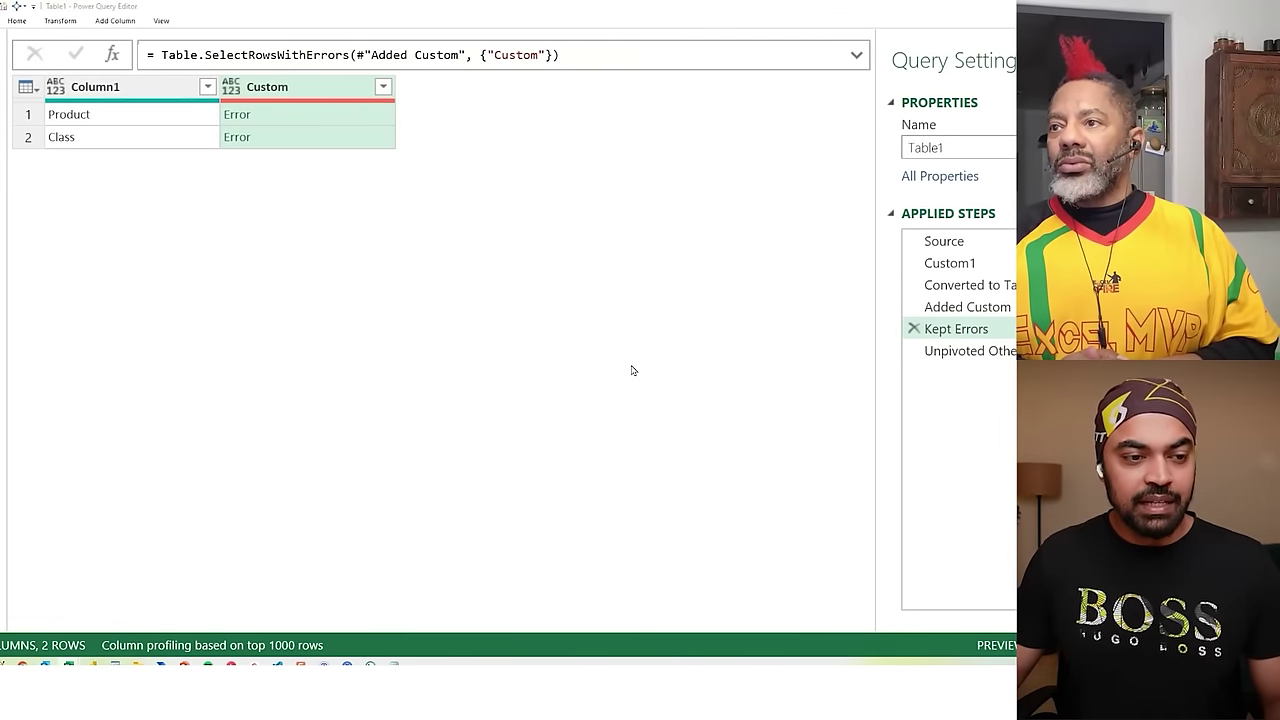
mouse_move(155, 40)
mouse_down()
mouse_move(287, 75)
mouse_move(343, 122)
mouse_move(671, 286)
mouse_move(868, 322)
mouse_up()
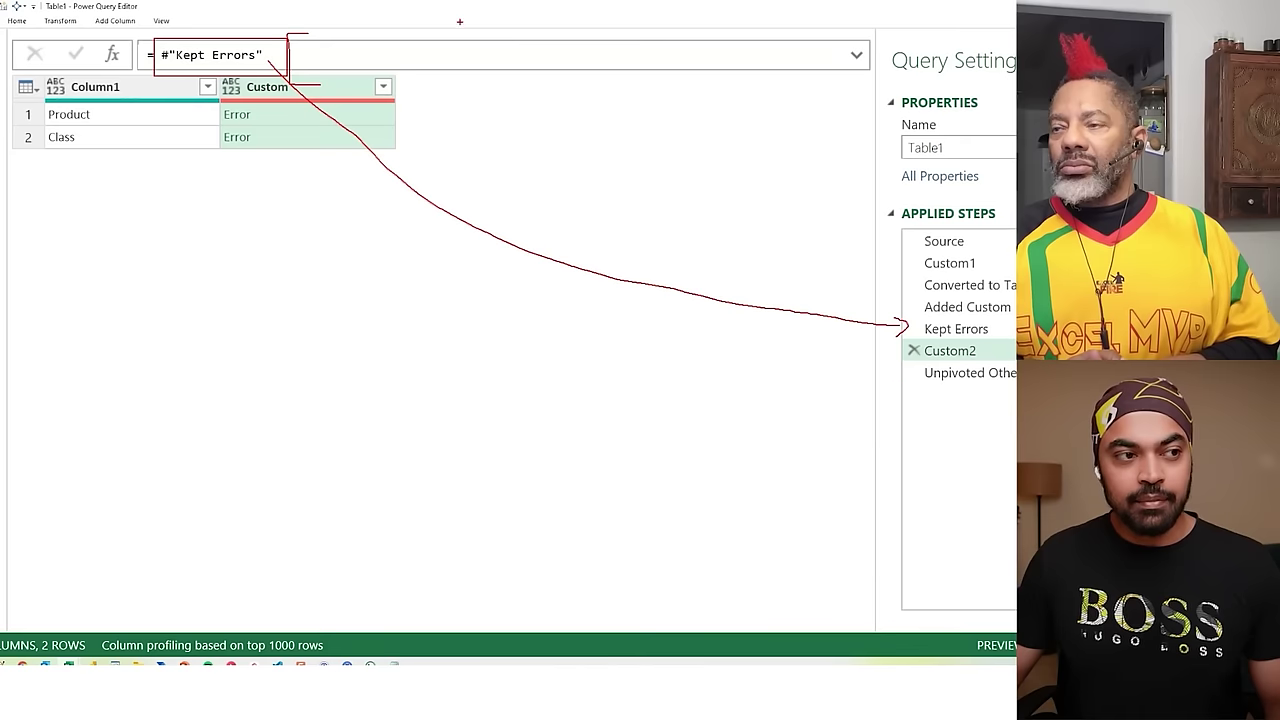
drag(100, 88, 388, 90)
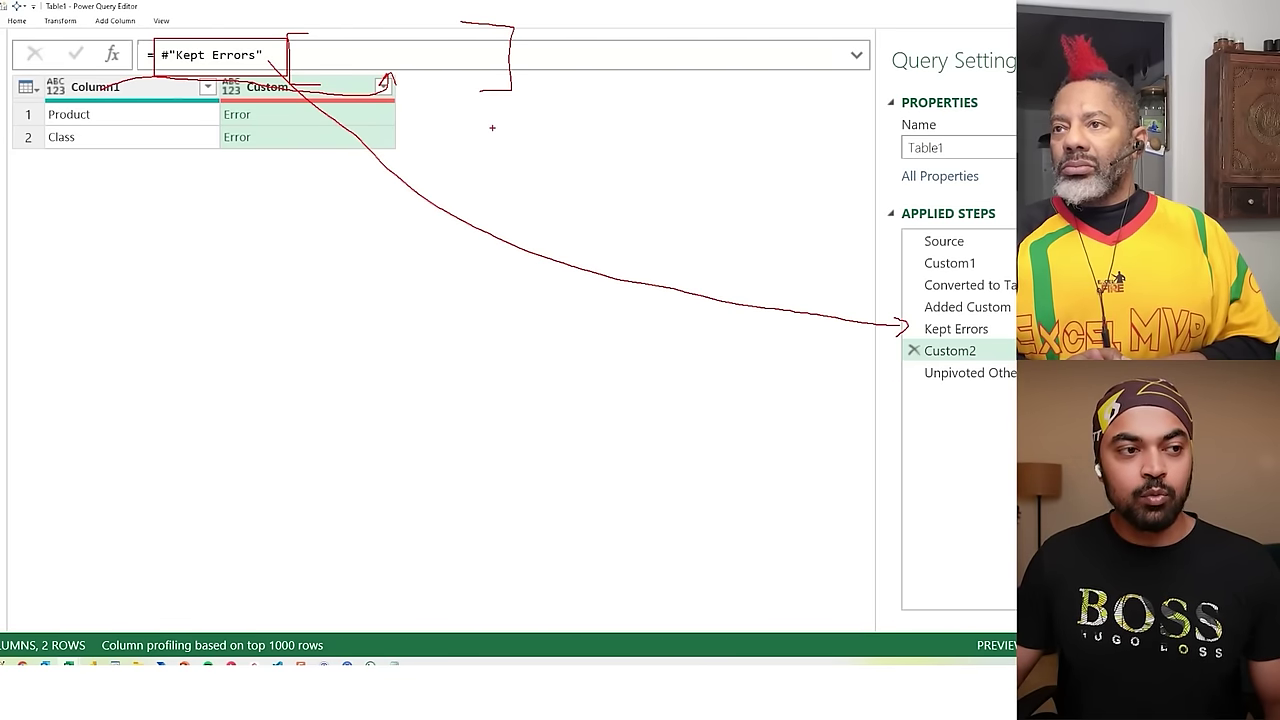
key(Escape)
text([Column1)
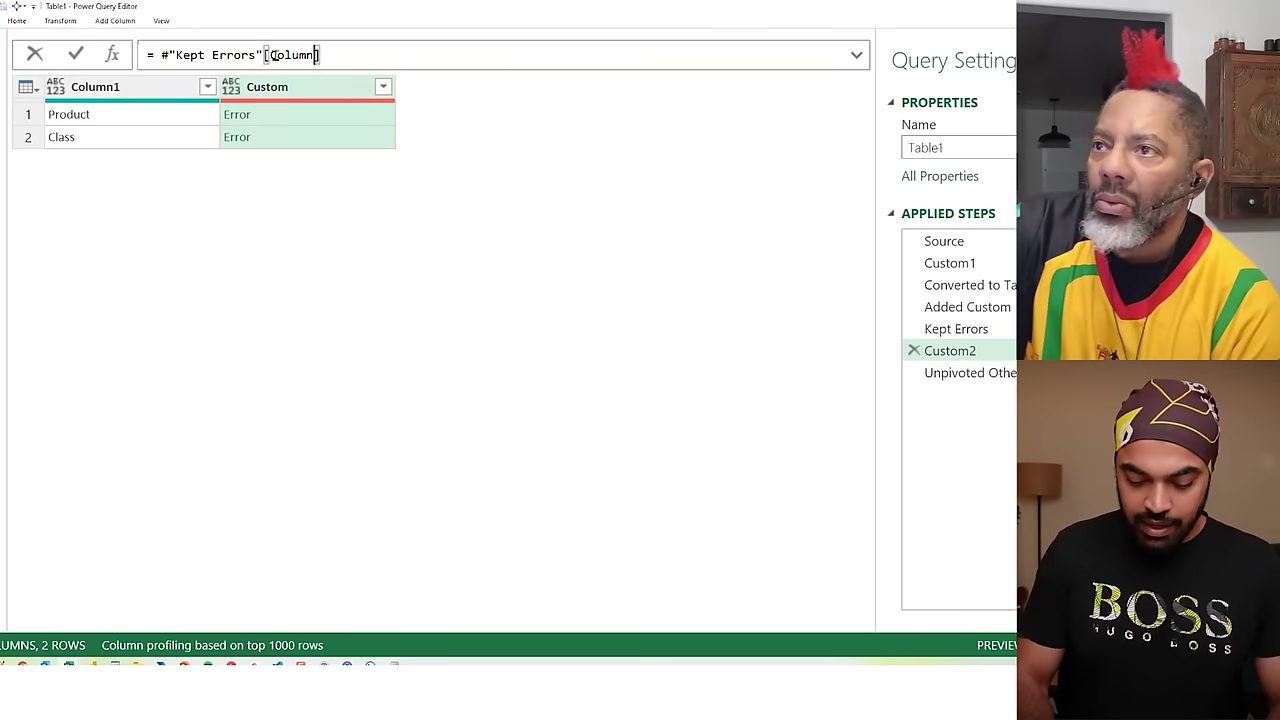
key(Return)
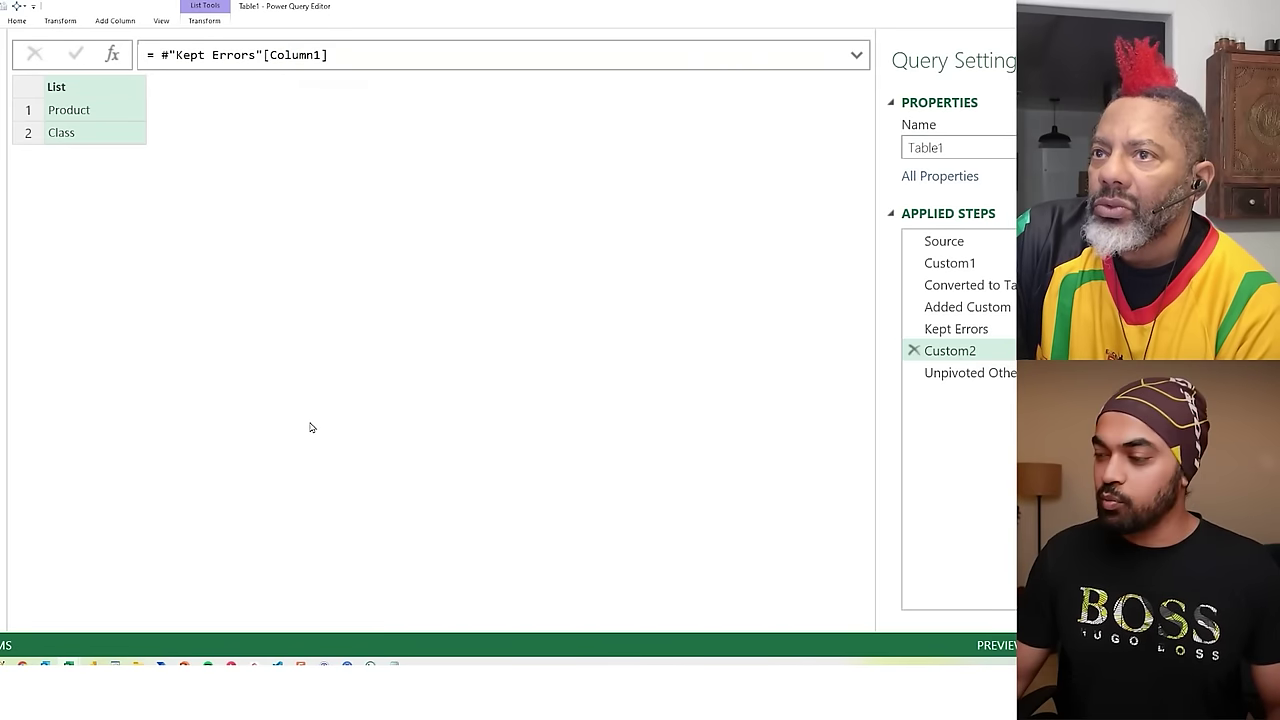
Rename the extracted list's step to UnpivotColList.
double_click(962, 351)
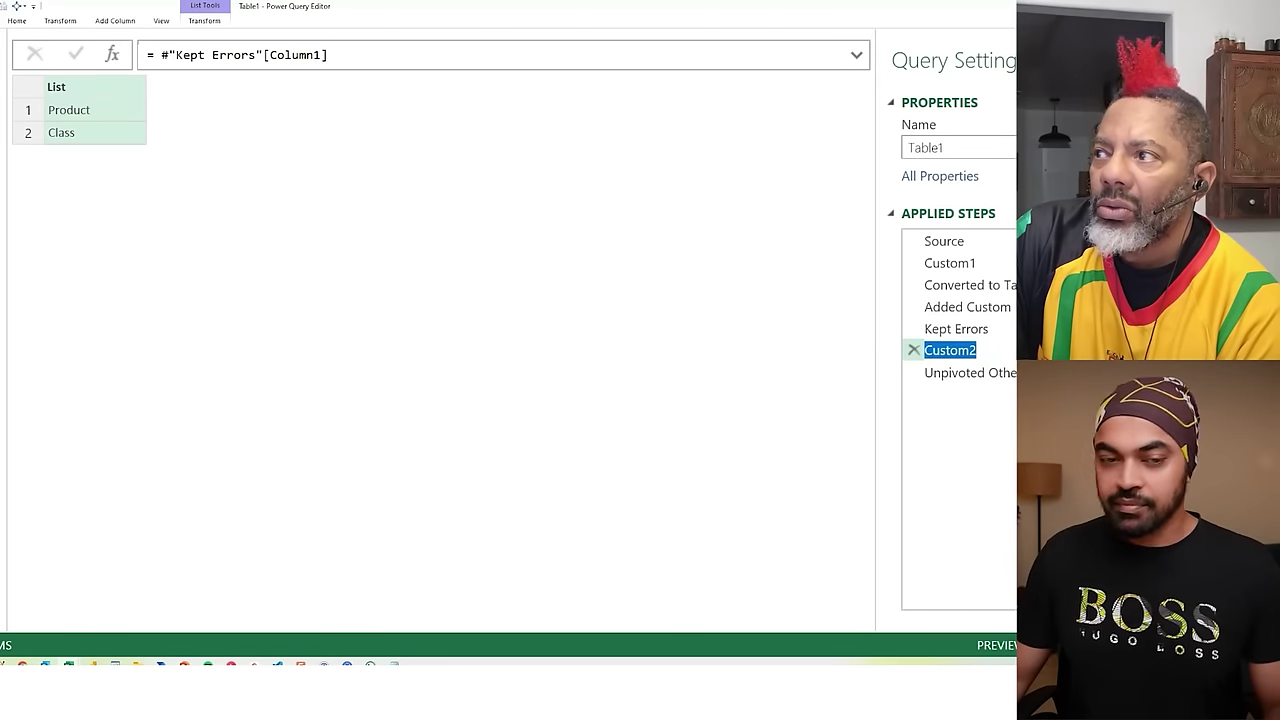
text(UnpivotColList)
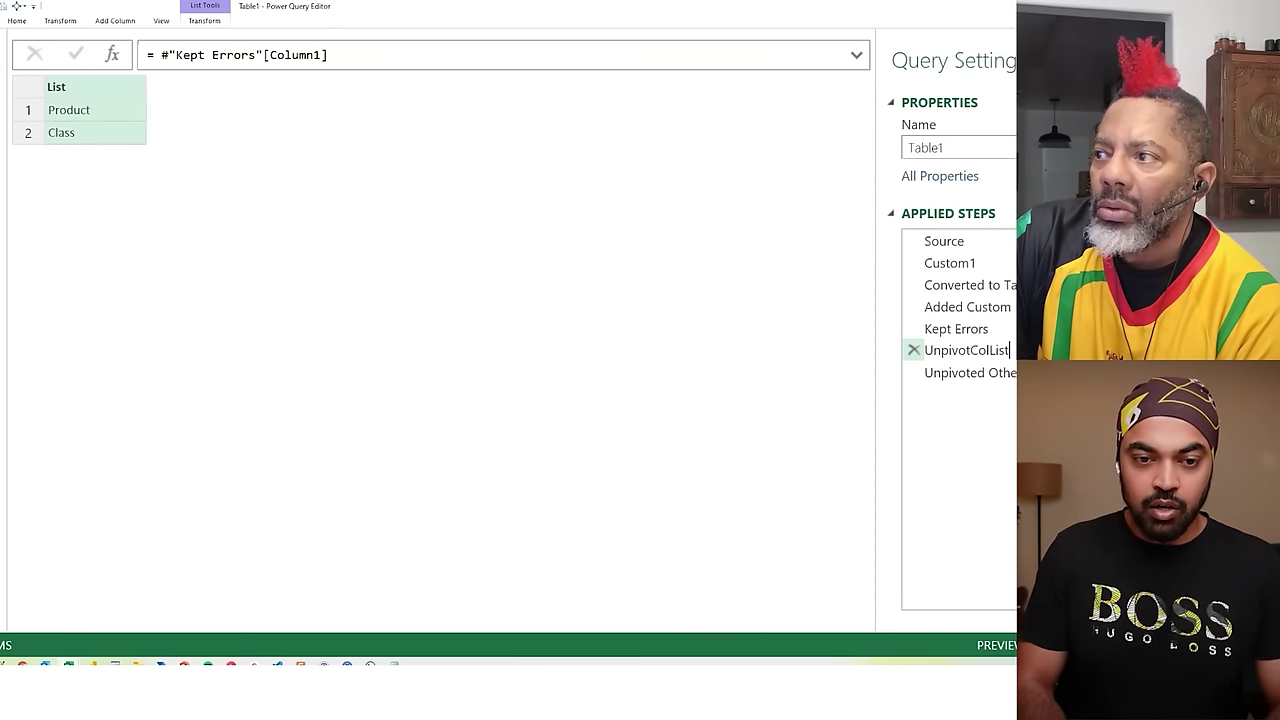
key(Return)
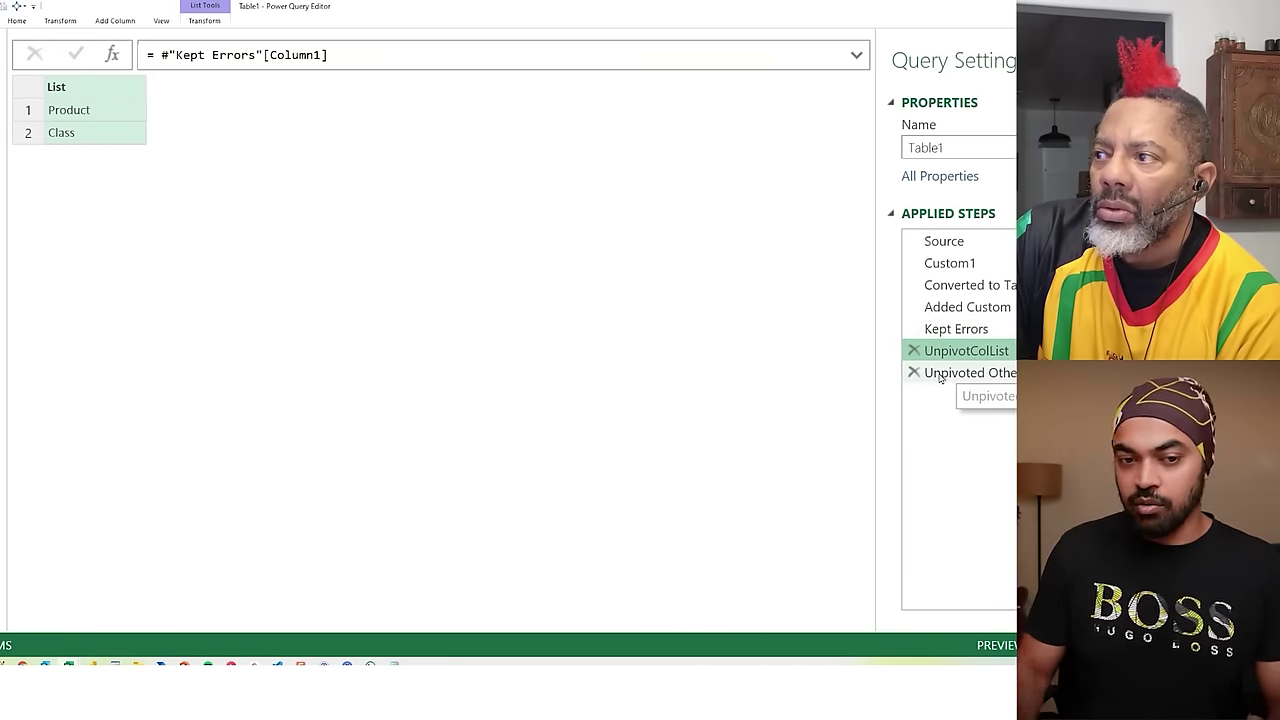
Set the table argument of the Unpivoted Other Columns formula to Source in place of UnpivotColList.
click(940, 373)
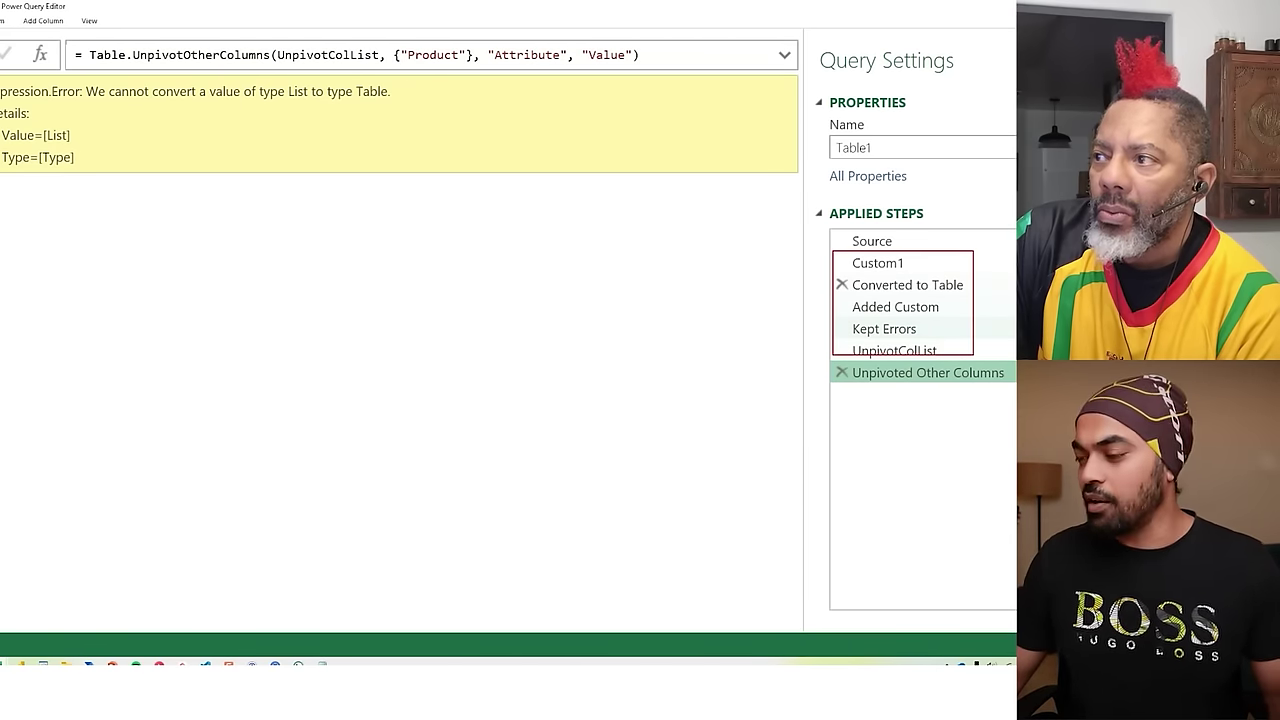
click(784, 55)
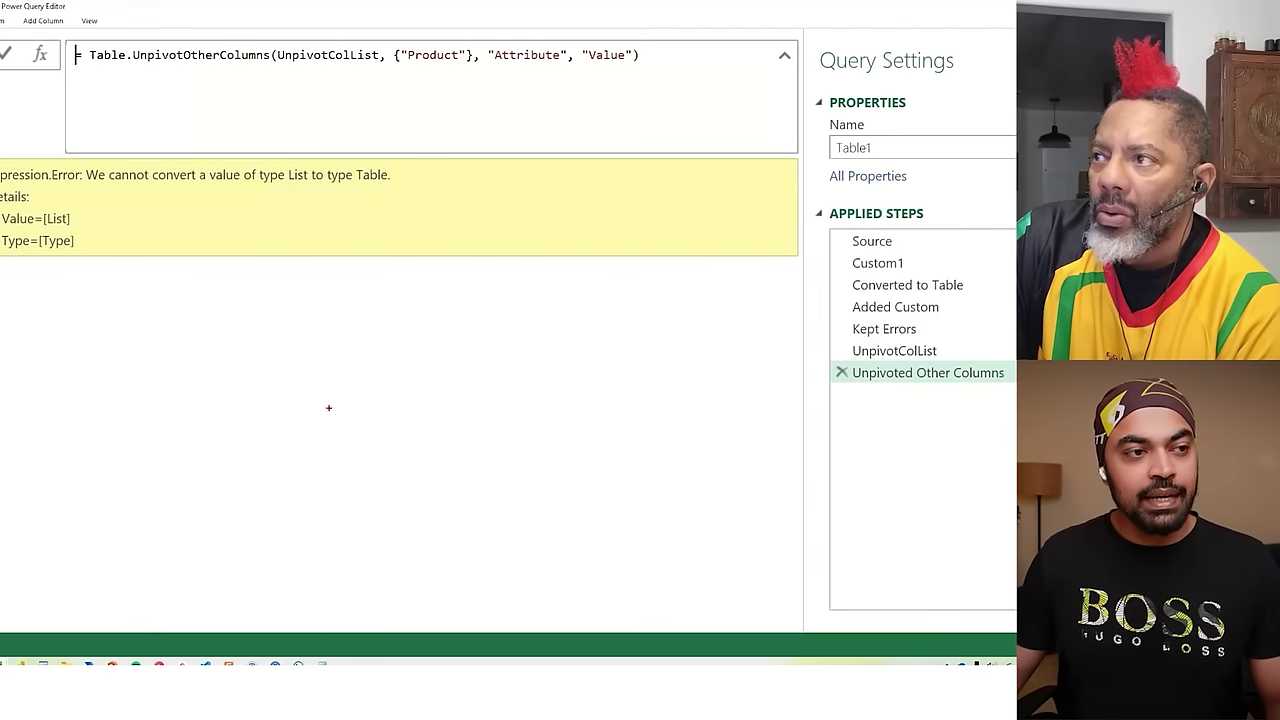
click(322, 664)
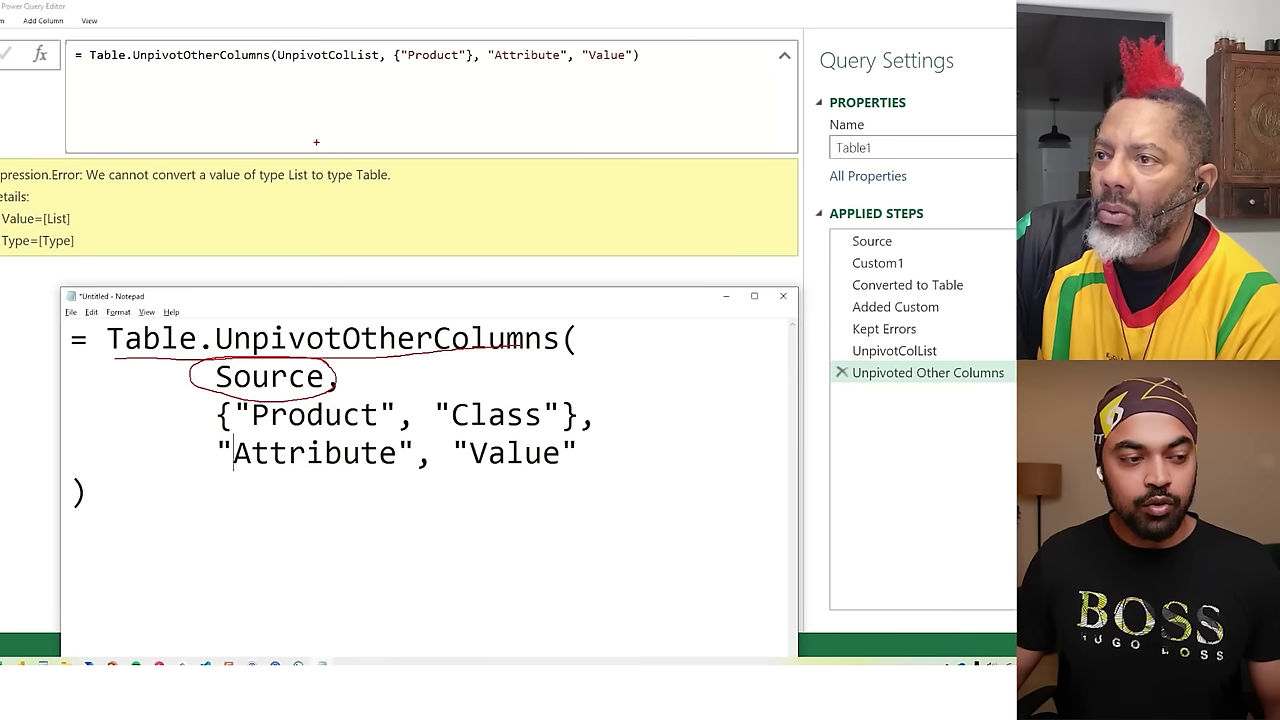
double_click(318, 55)
text(Source)
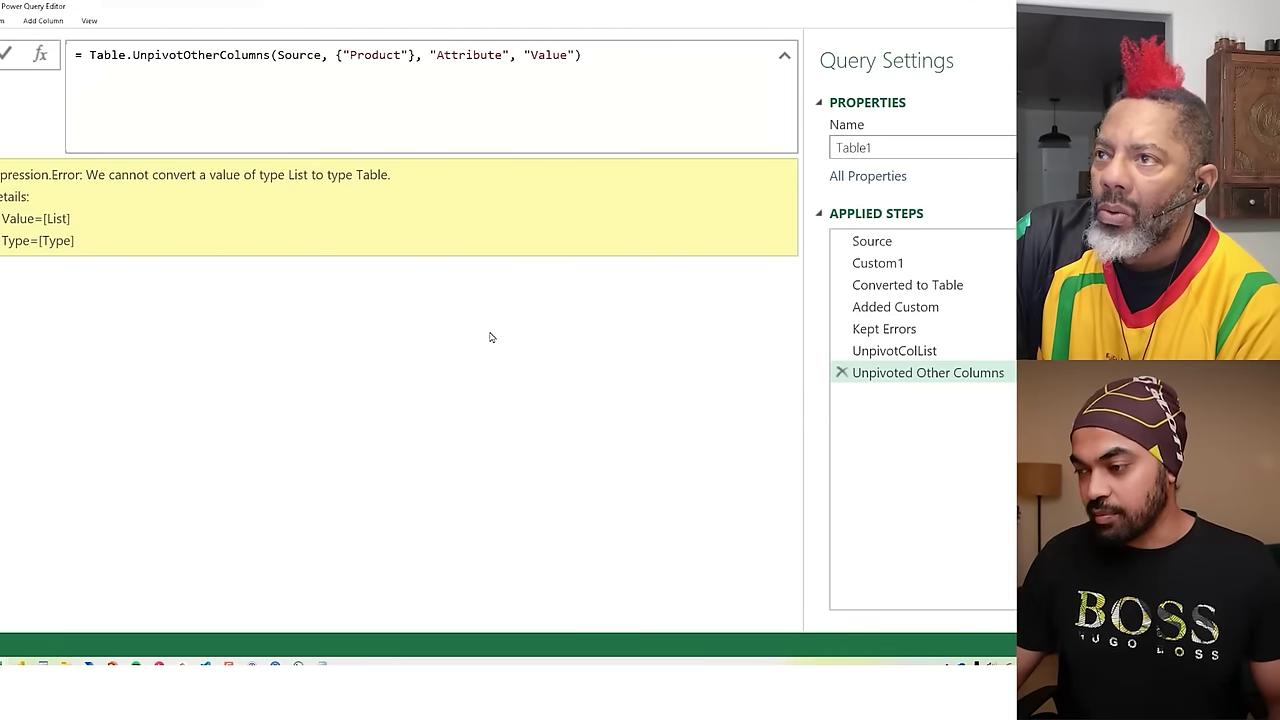
key(Return)
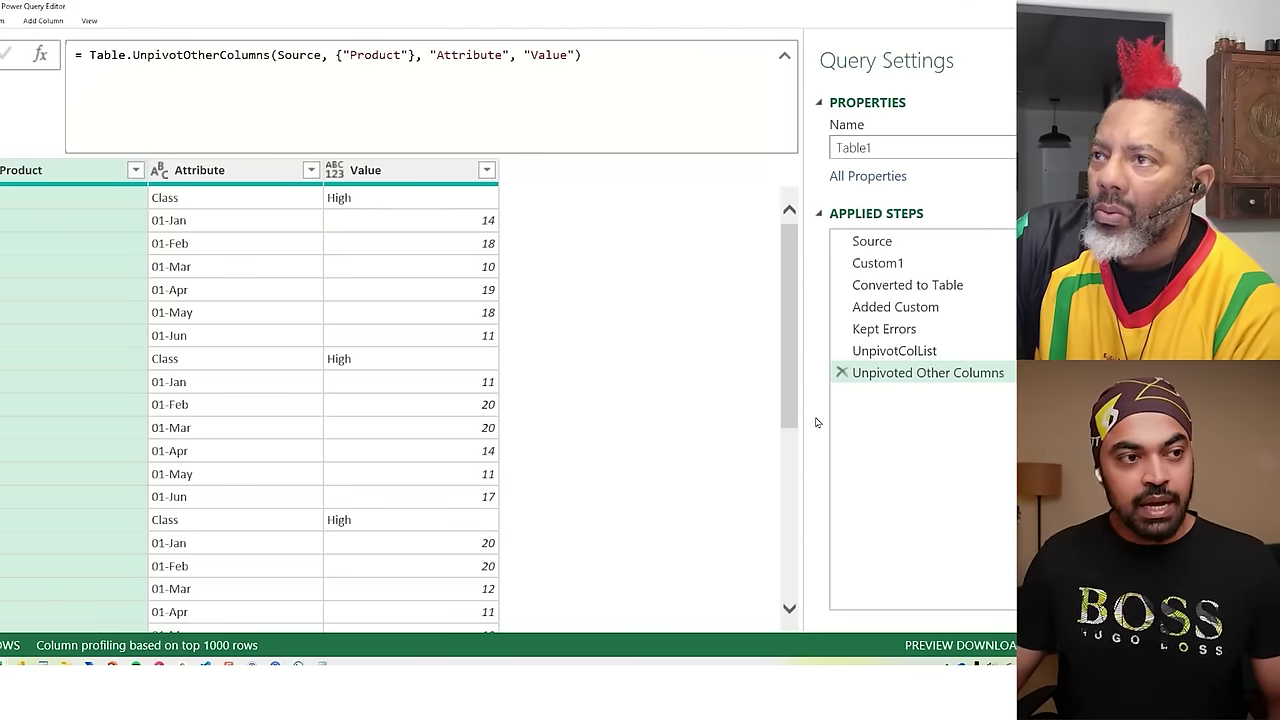
Replace the fixed {"Product"} list in the Table.UnpivotOtherColumns formula with UnpivotColList.
key(alt+Tab)
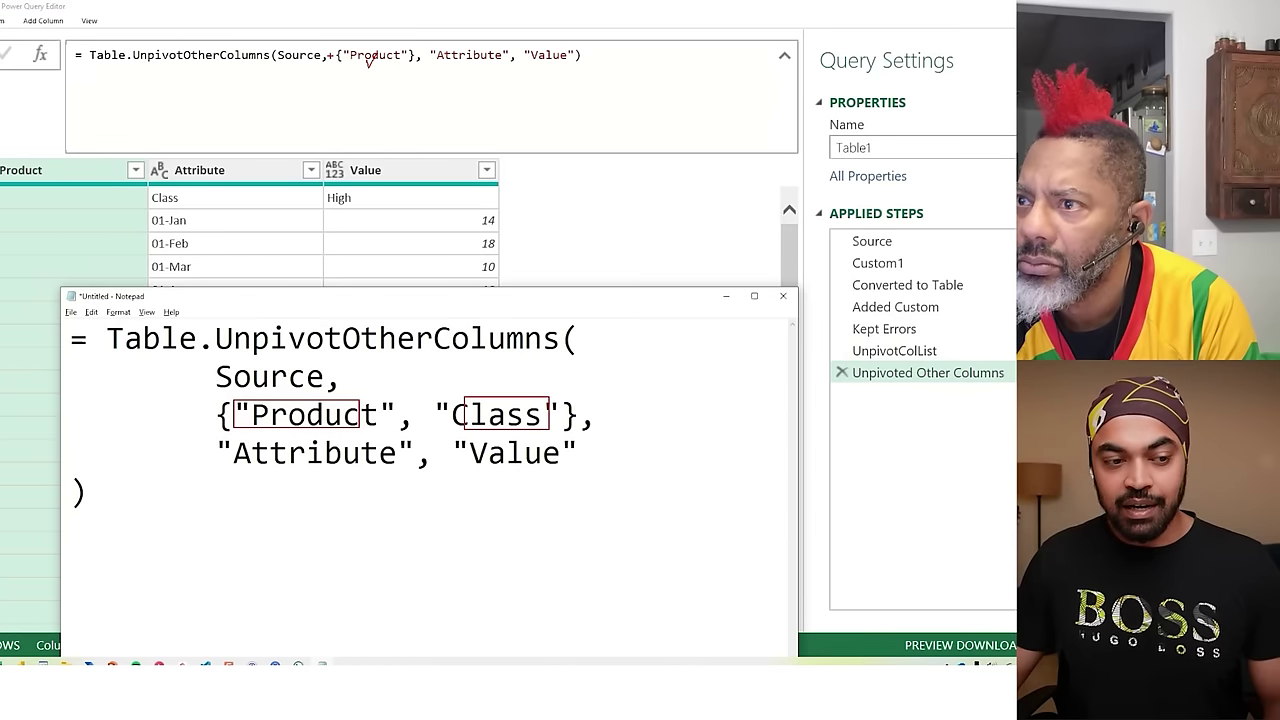
mouse_move(378, 62)
mouse_down()
mouse_move(373, 79)
mouse_move(815, 335)
mouse_up()
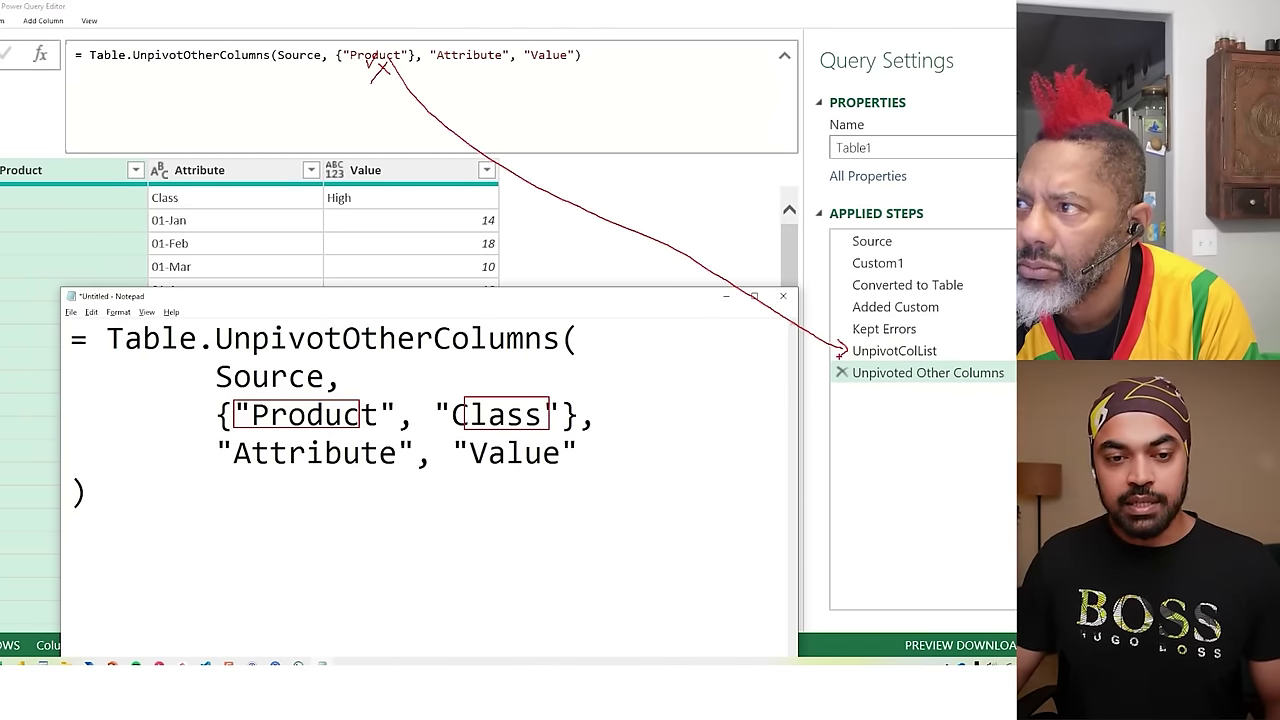
key(Escape)
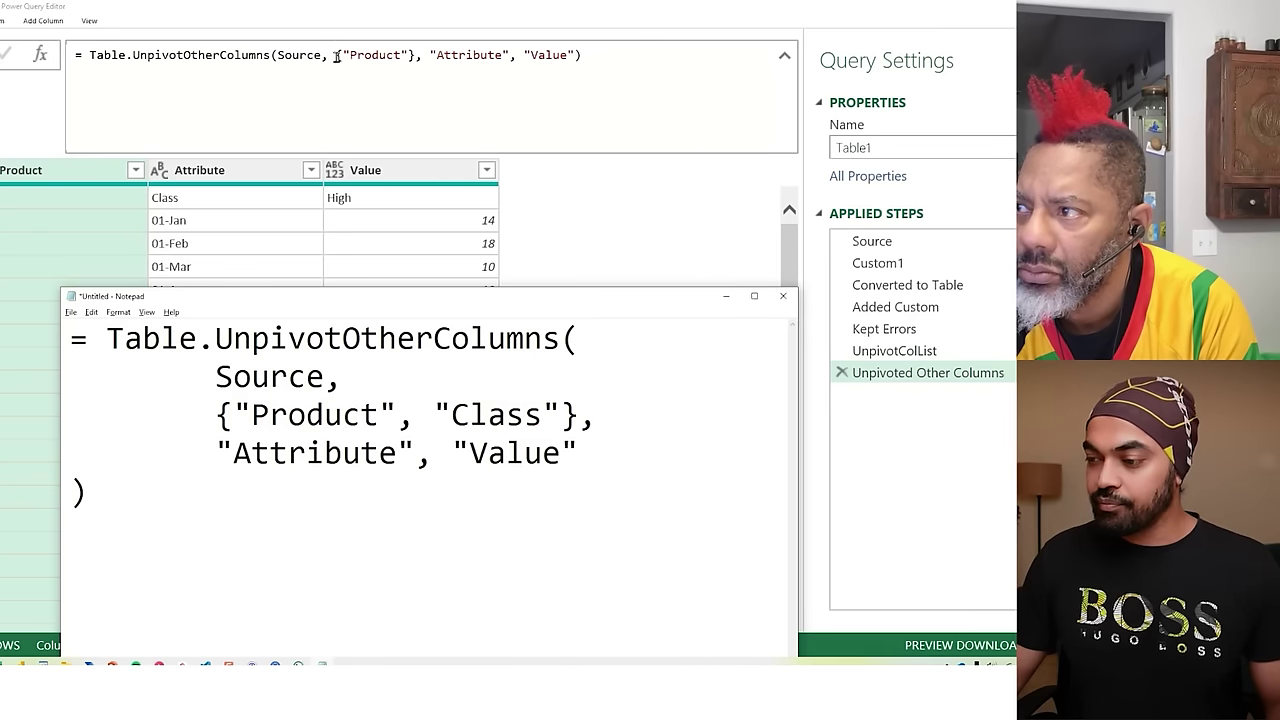
drag(337, 55, 415, 57)
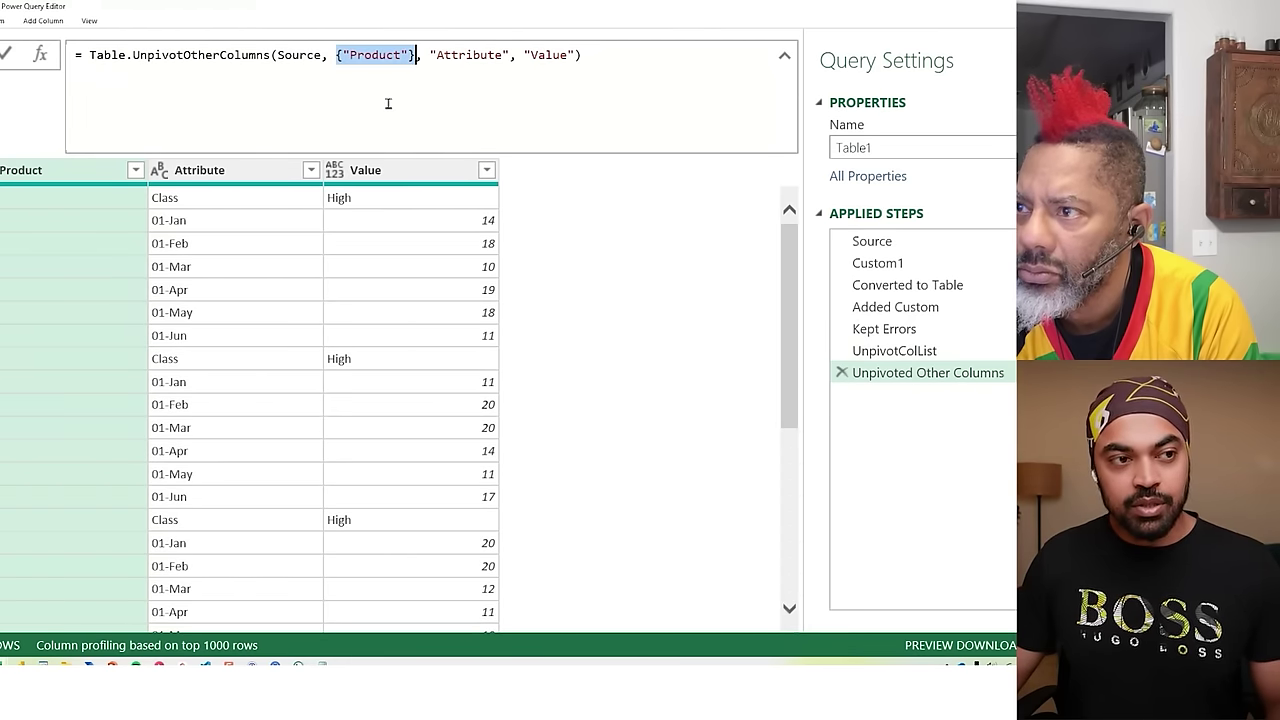
key(Delete)
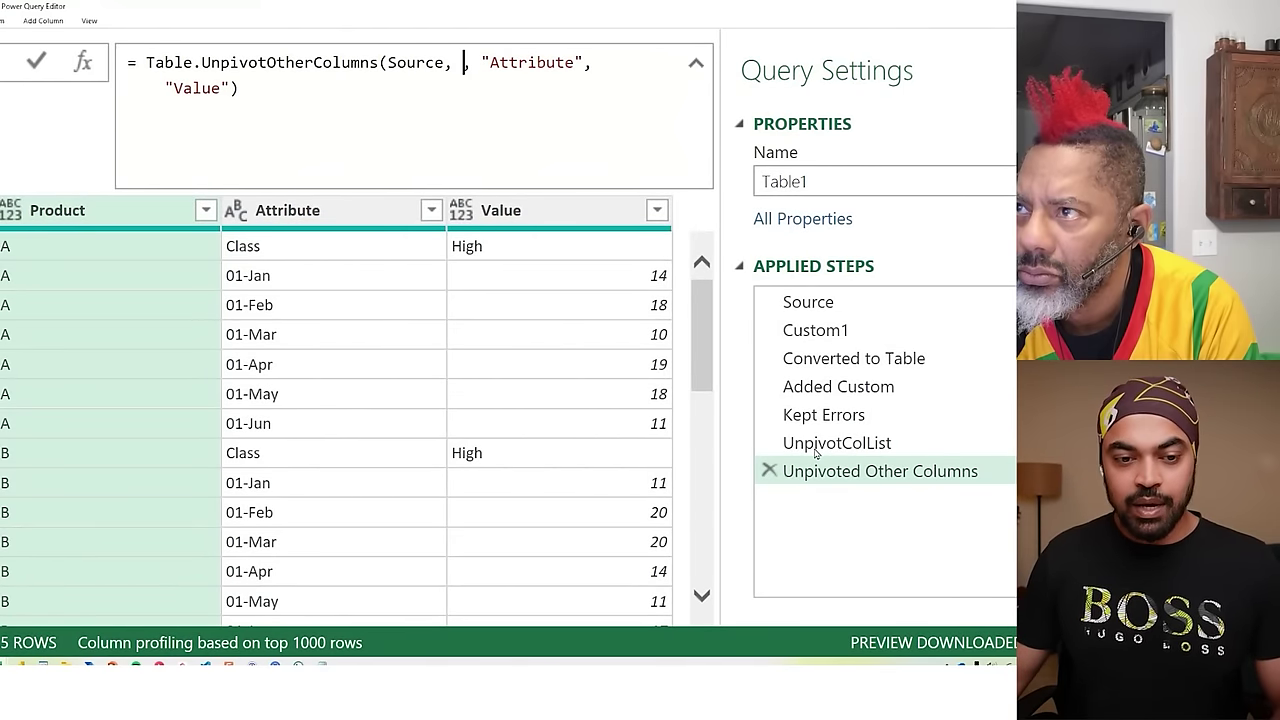
text(Un)
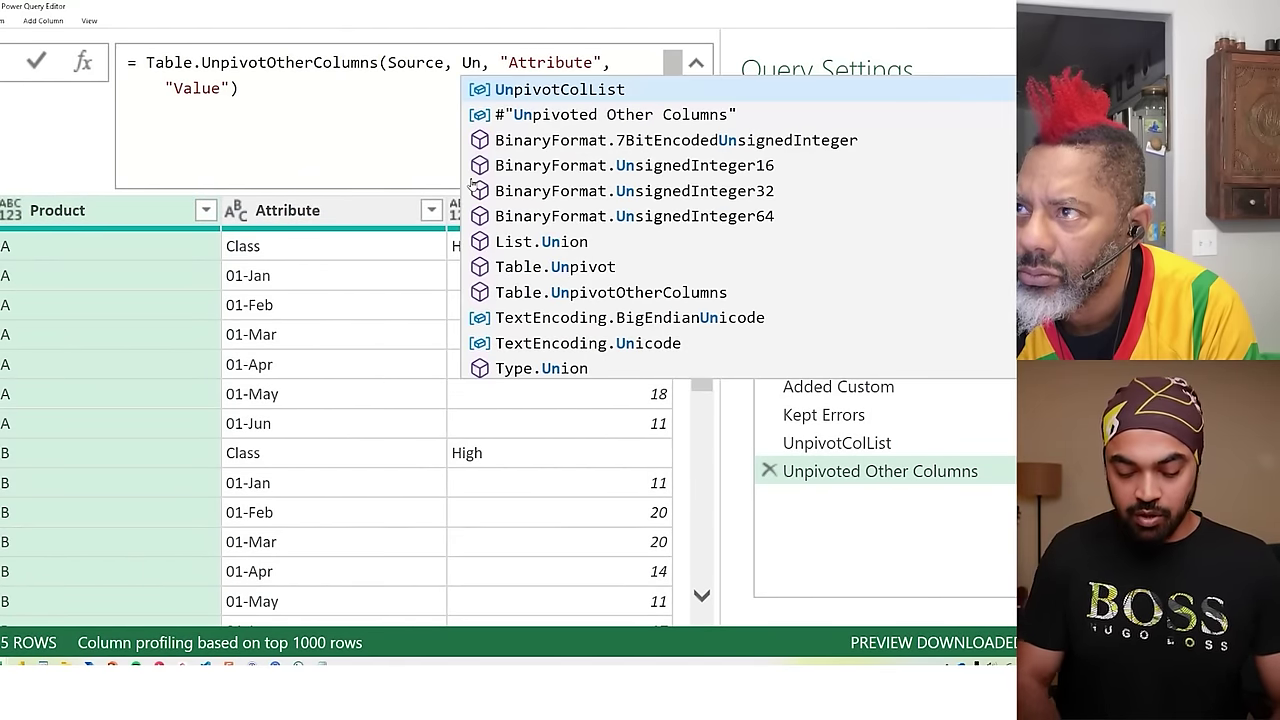
key(Tab)
drag(209, 95, 197, 108)
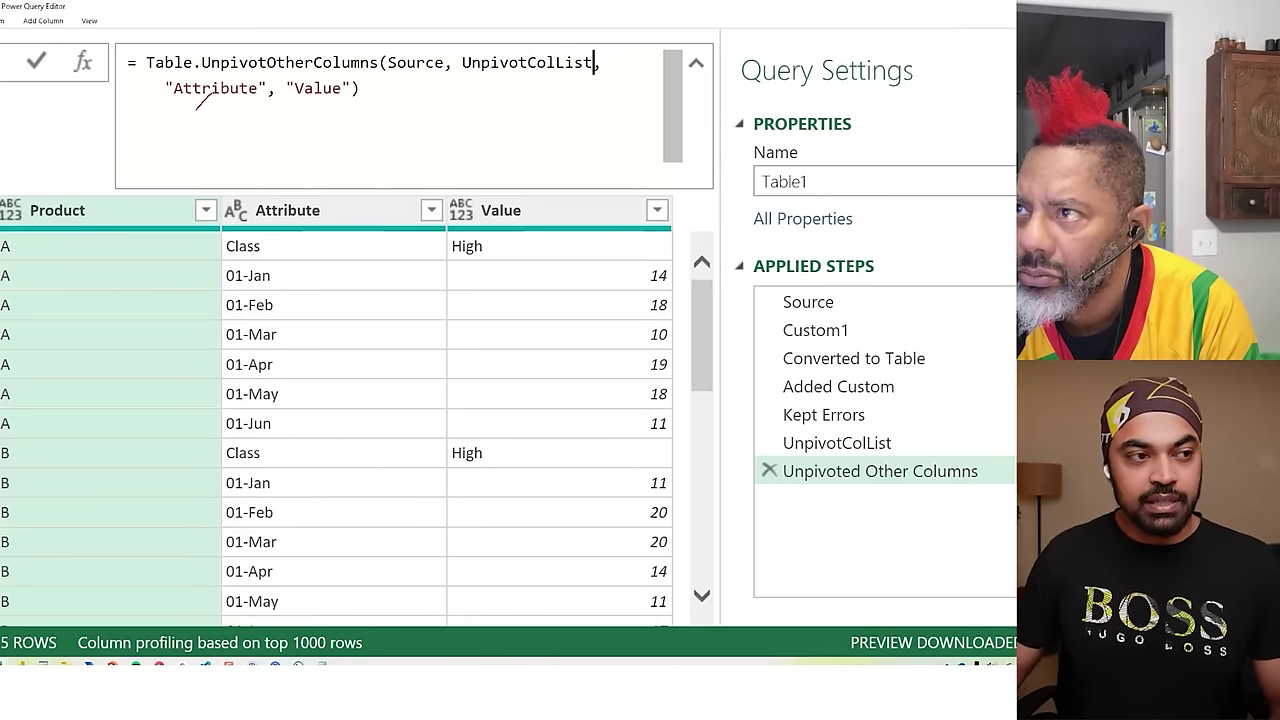
drag(299, 100, 284, 113)
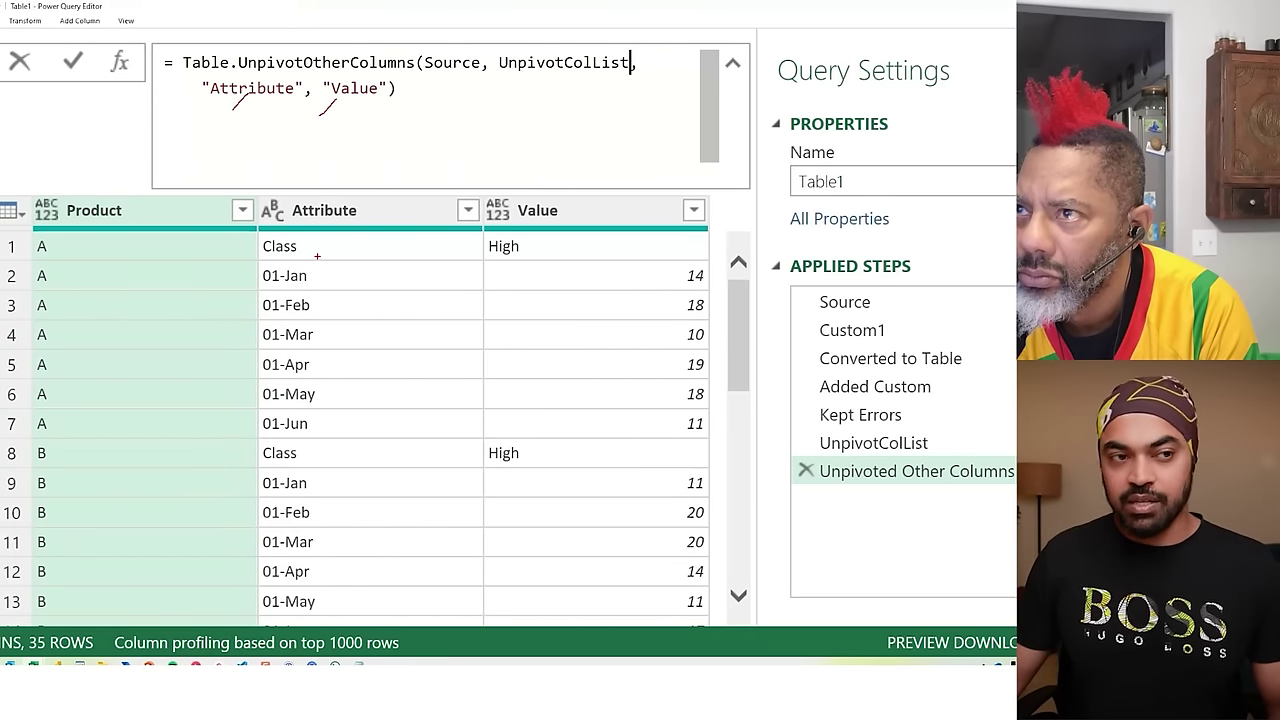
key(Return)
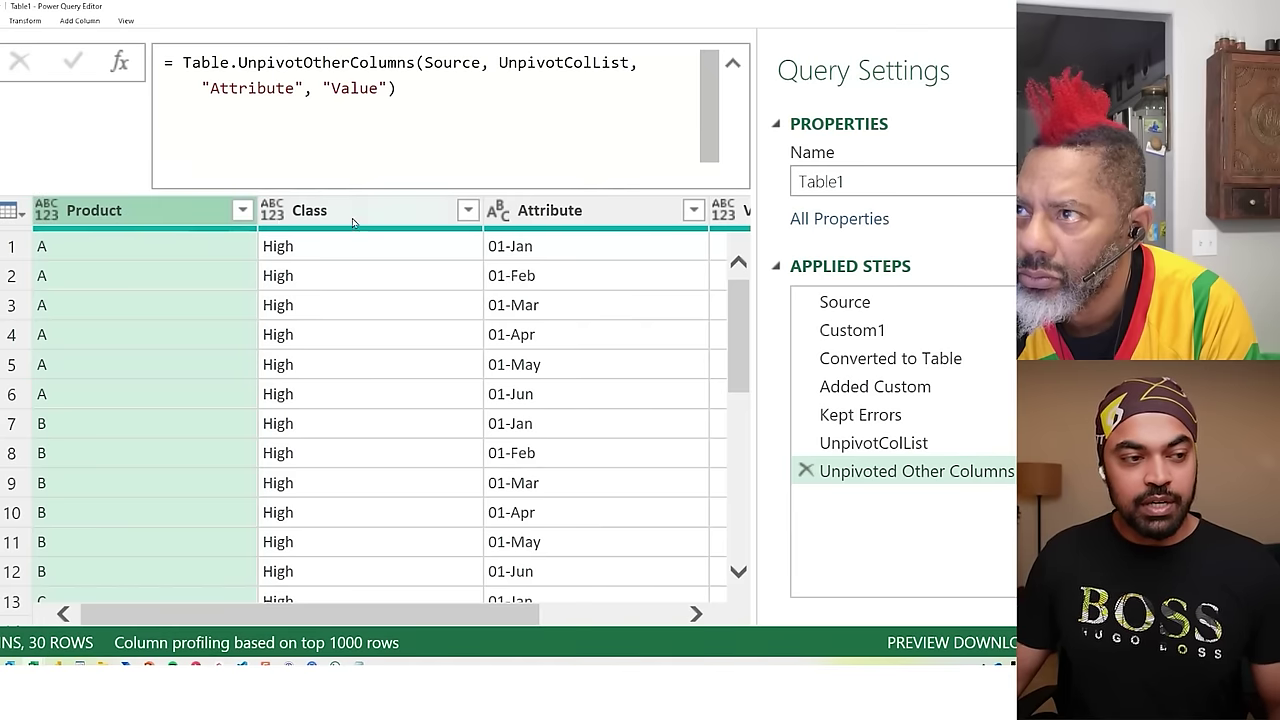
Check the Product and Class columns in the unpivoted result and load the query back into the worksheet.
click(320, 211)
click(120, 212)
click(343, 213)
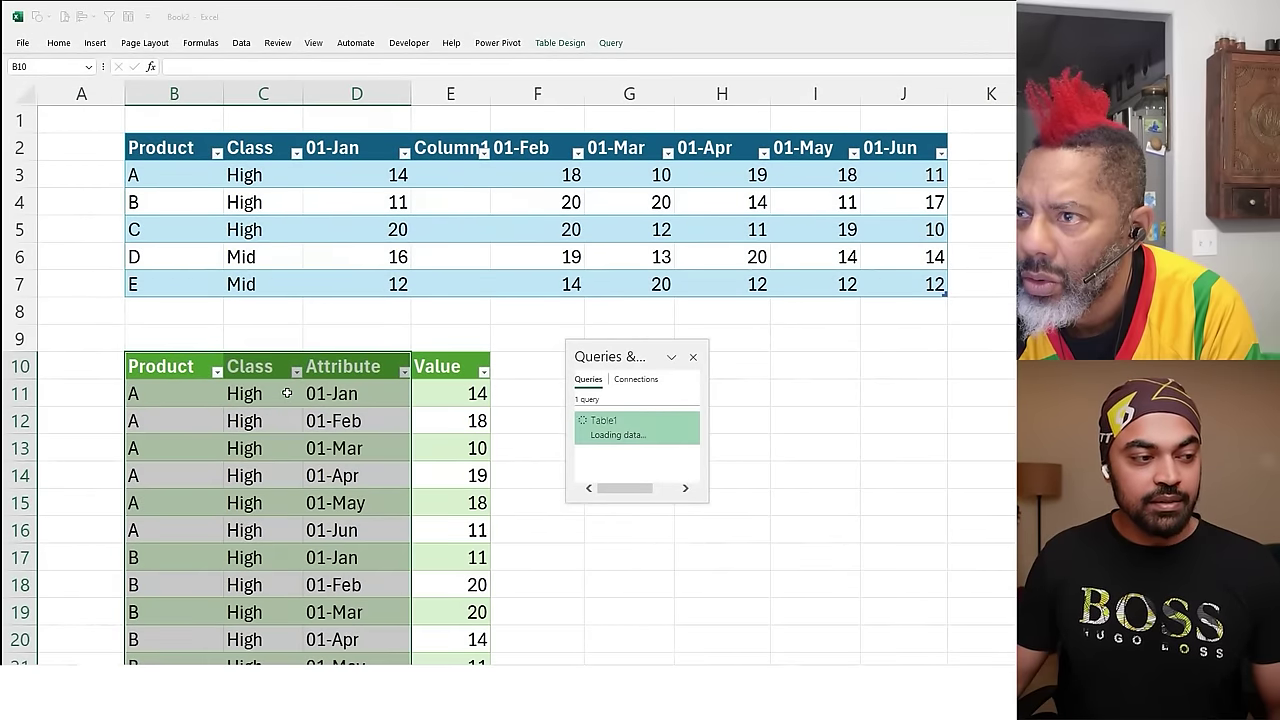
click(287, 393)
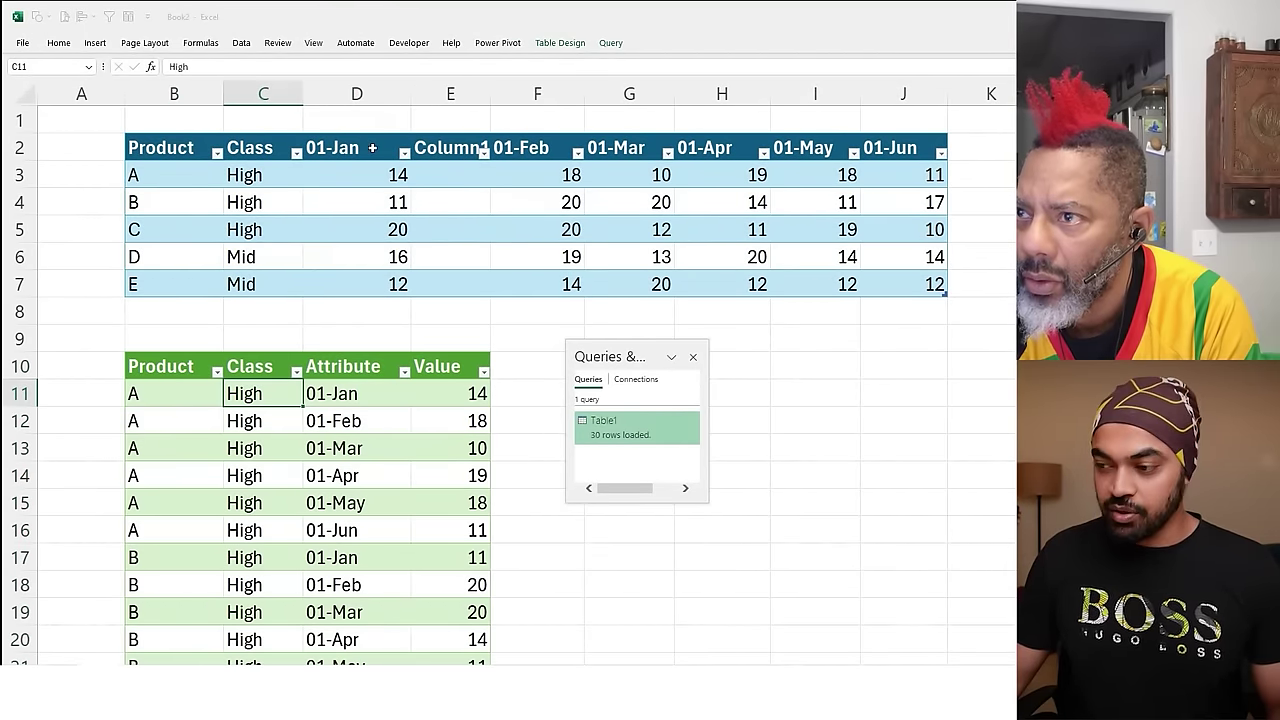
Move the 01-Jan column of the source table to just before 01-Feb, leaving the blank Column1 beside Class.
drag(372, 147, 417, 194)
click(470, 147)
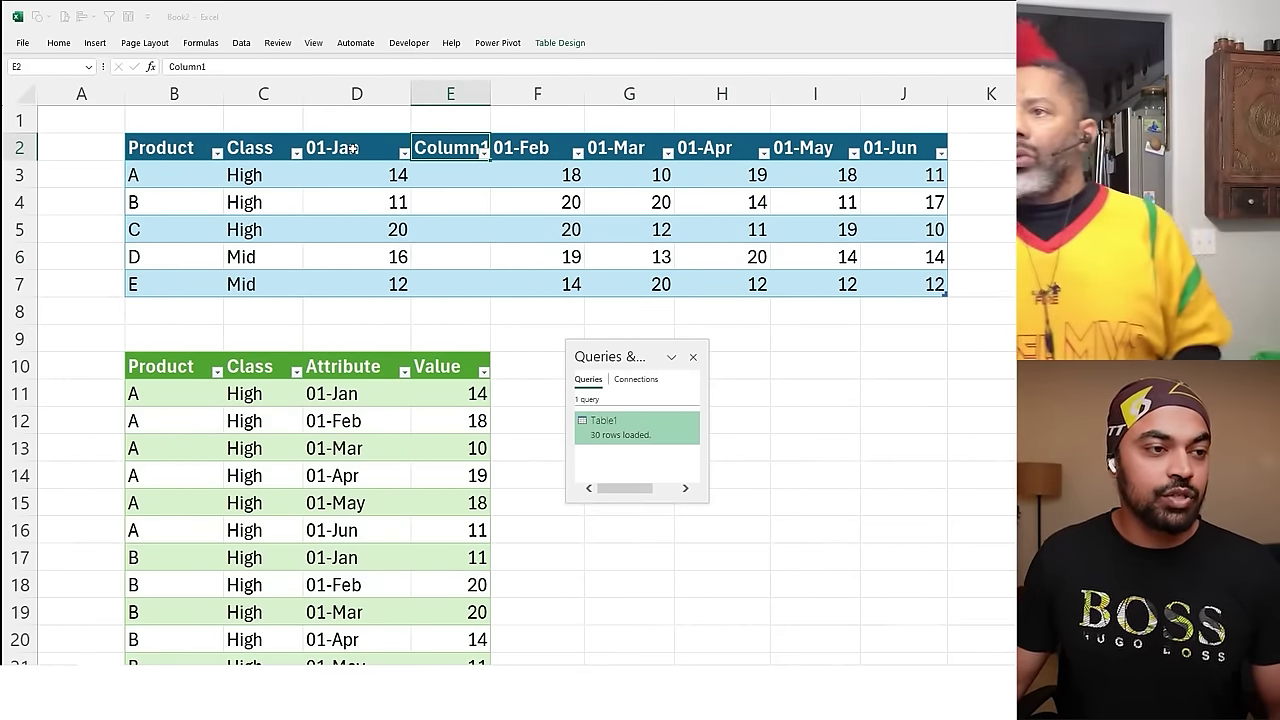
drag(352, 148, 354, 286)
key(ctrl+x)
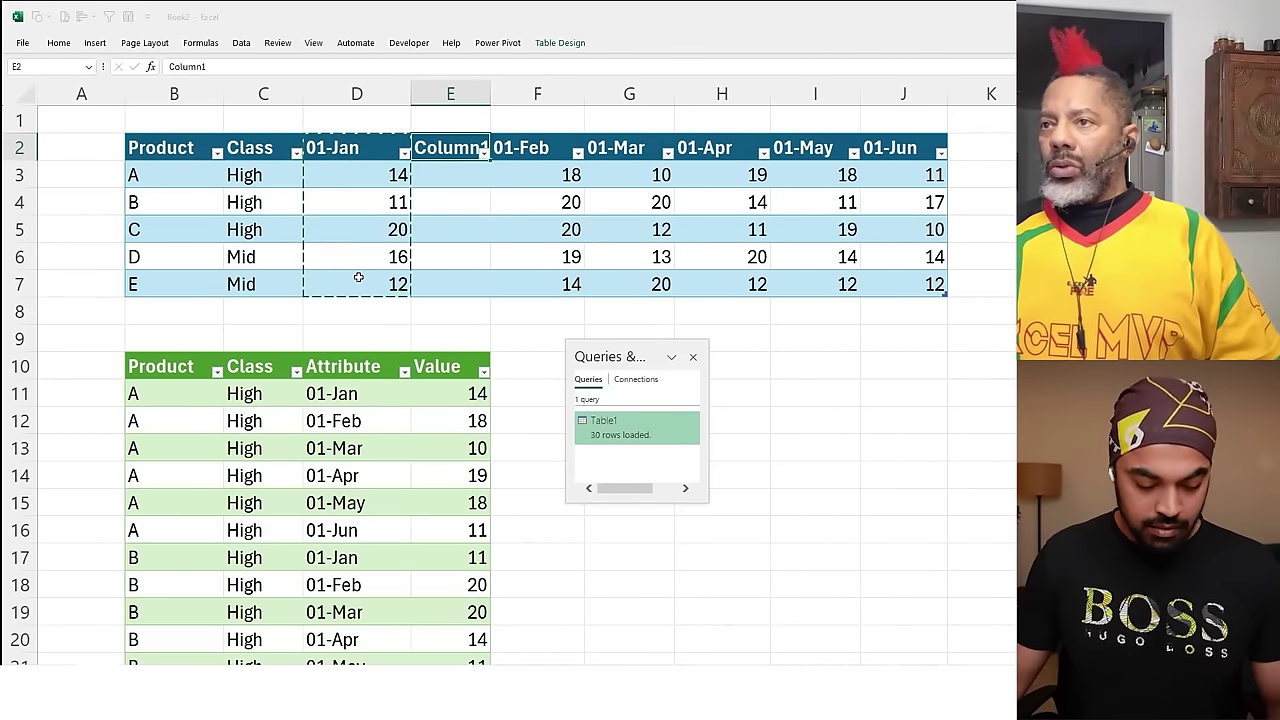
key(ctrl+shift+plus)
Rename the blank source table column beside Class as Vendor.
key(Left)
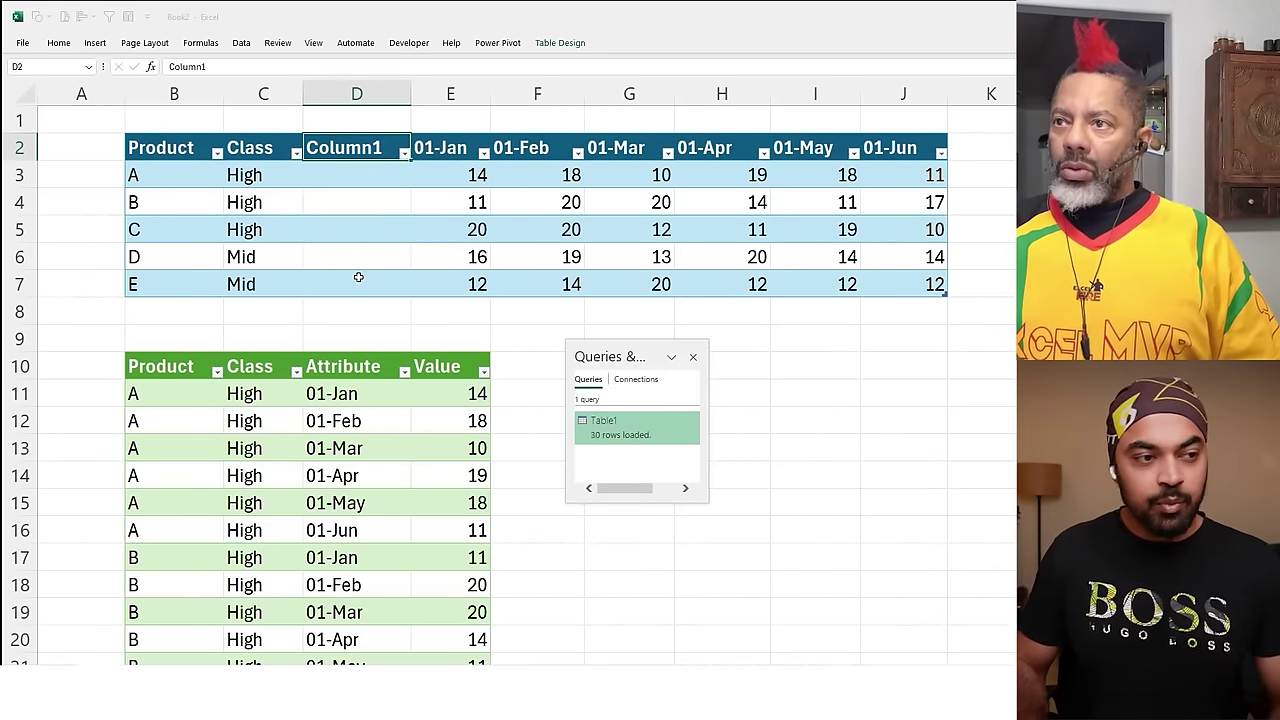
text(Ve)
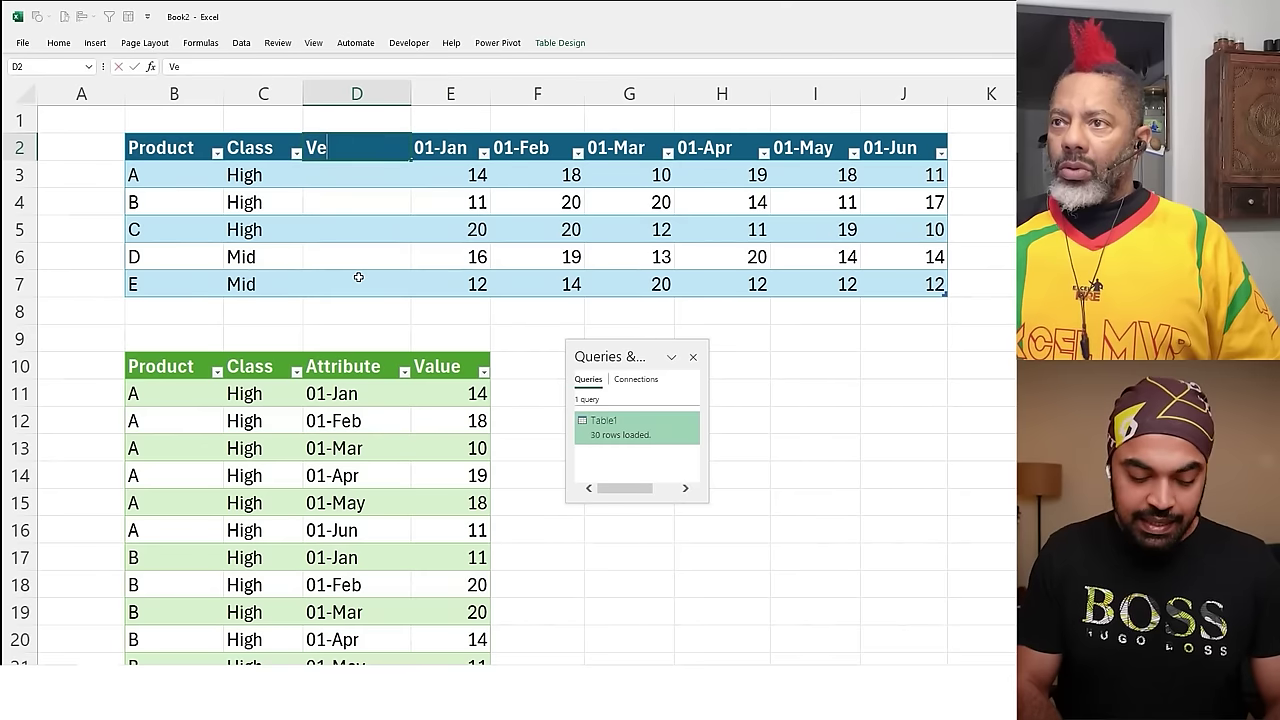
text(ndor)
key(Return)
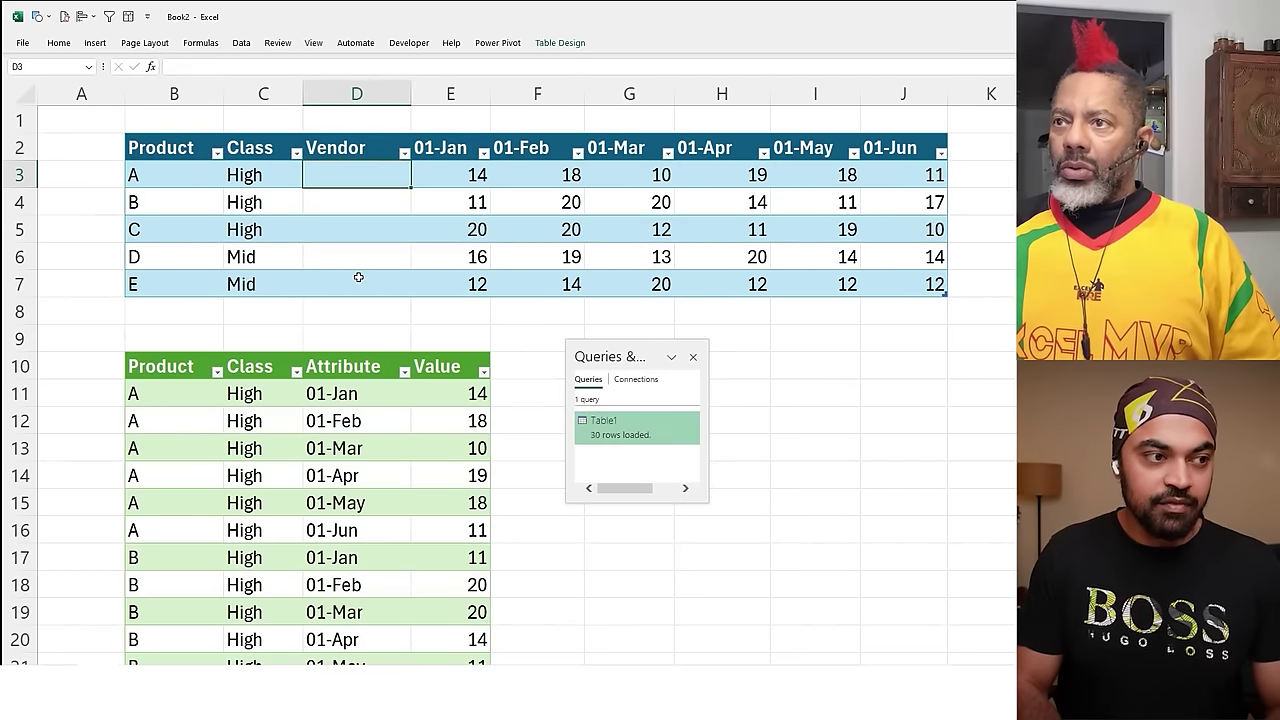
Fill the Vendor cells for products A, B and C with the first vendor's name.
key(shift+Down)
key(shift+Down)
key(shift+Down)
key(shift+Down)
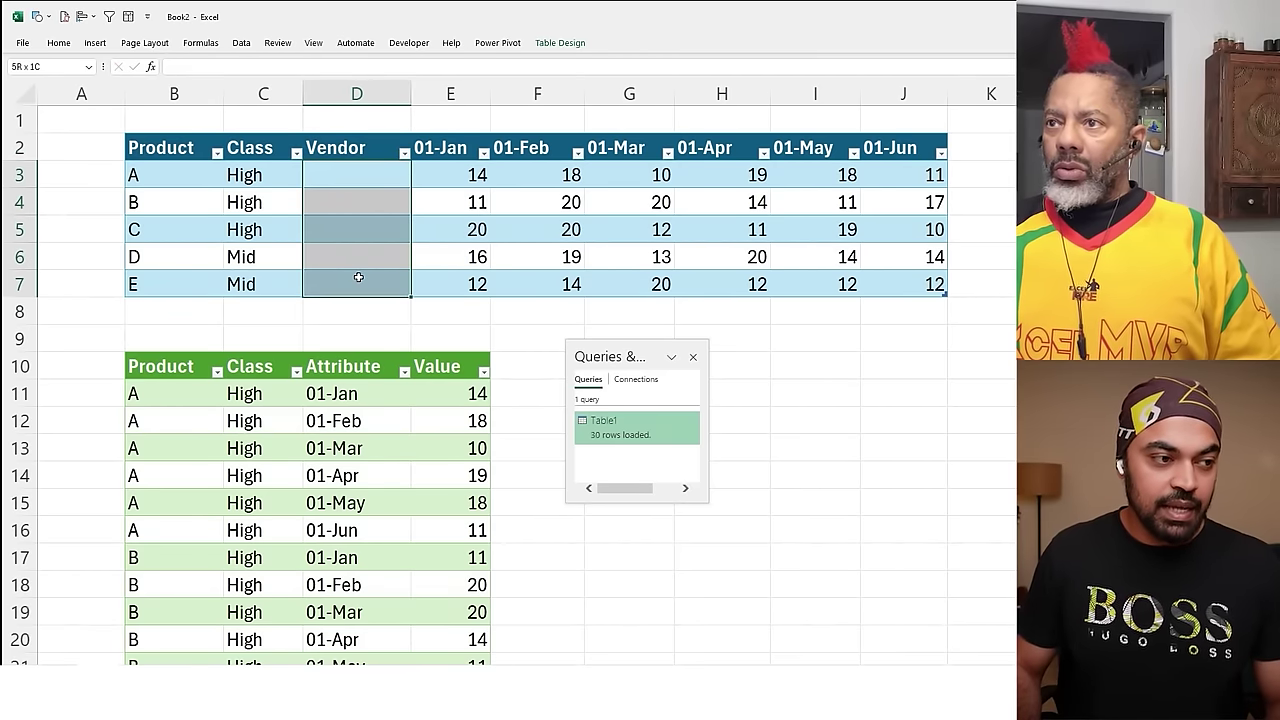
key(shift+Up)
key(shift+Up)
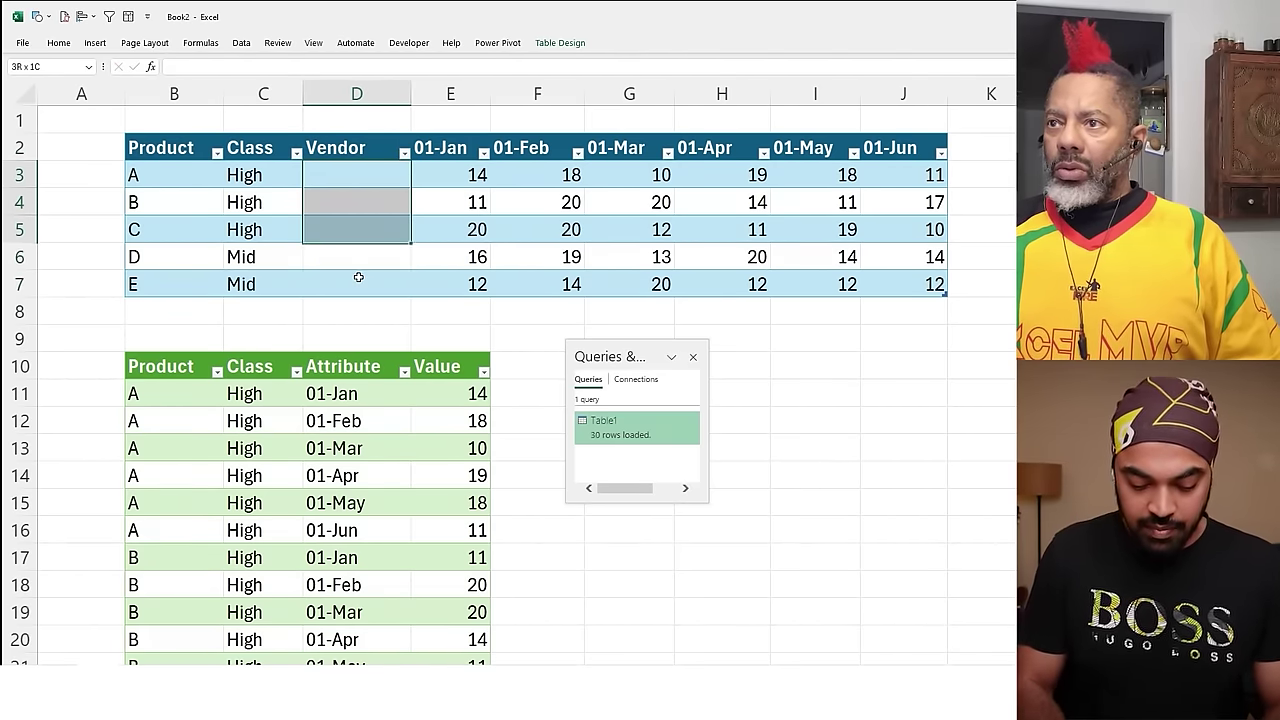
text(Oz)
key(ctrl+Return)
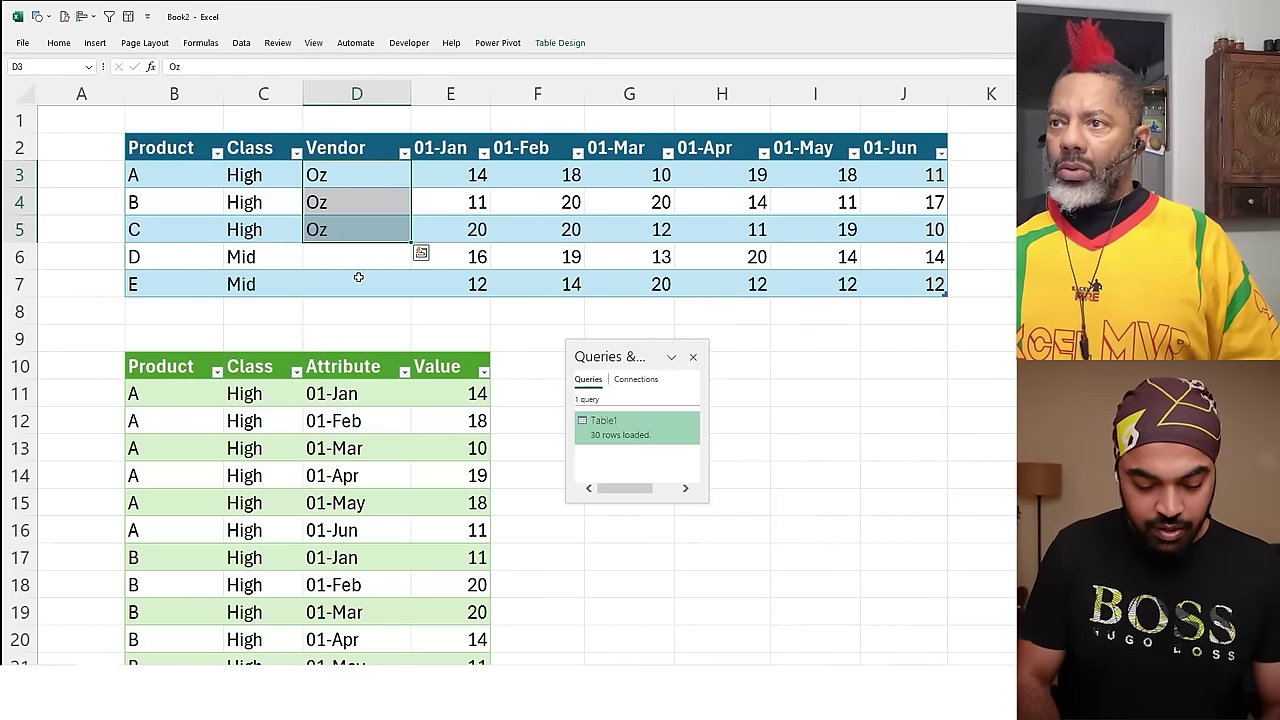
Fill the Vendor cells for products D and E with the second vendor's name.
key(ctrl+Down)
key(Down)
key(shift+Down)
text(Chande)
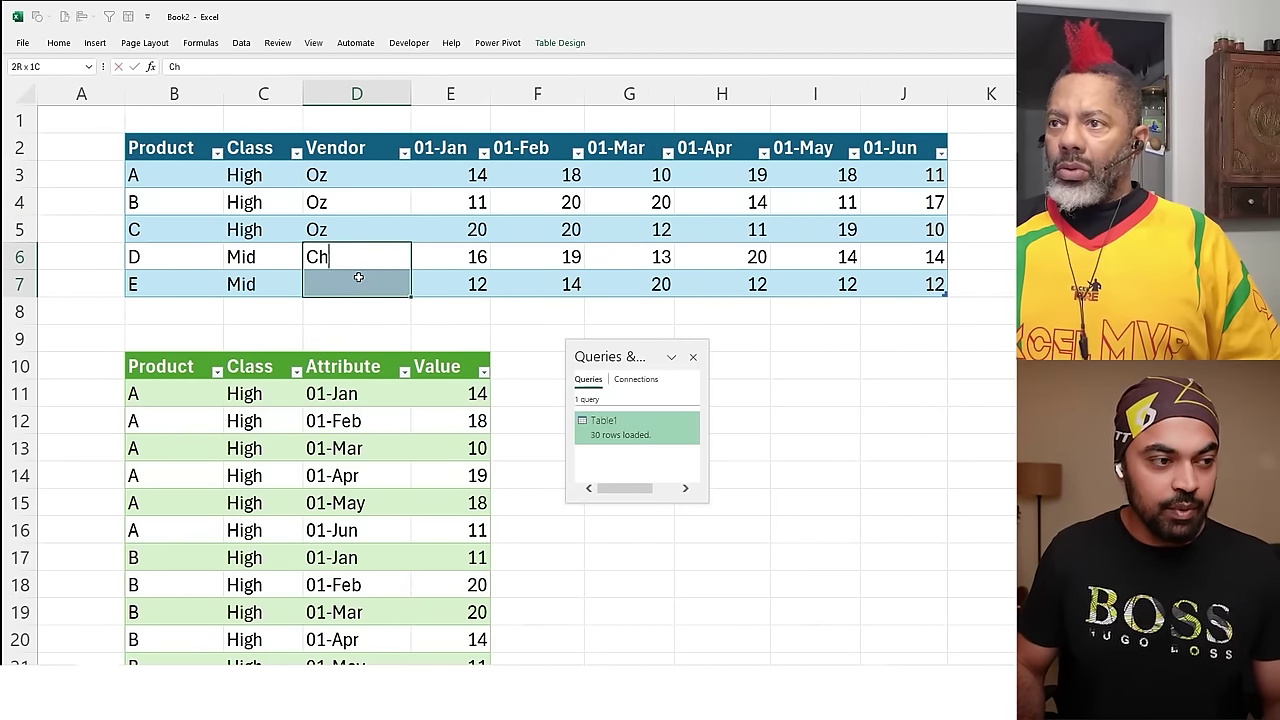
key(ctrl+Return)
Move the entire unpivoted output table, headers included, from B10 so that it starts in cell L2.
key(ctrl+Down)
key(ctrl+Down)
key(Down)
key(ctrl+shift+Down)
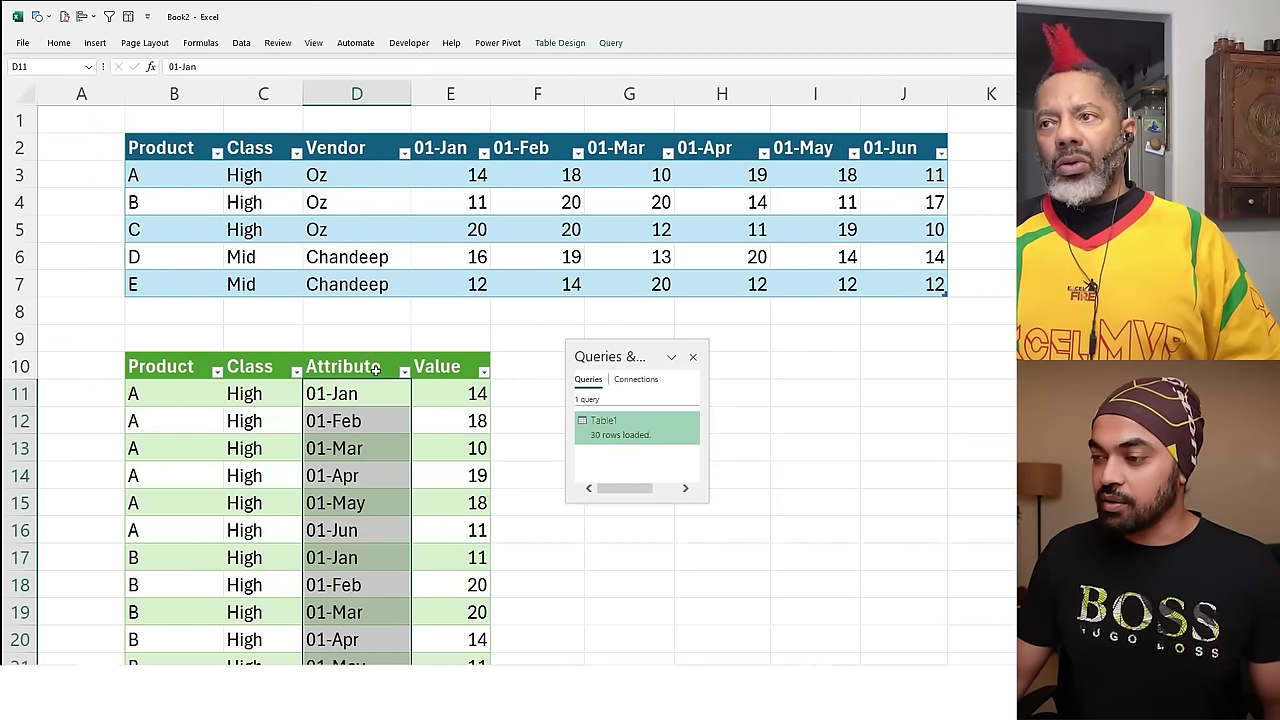
click(163, 368)
key(ctrl+shift+Right)
key(ctrl+shift+Down)
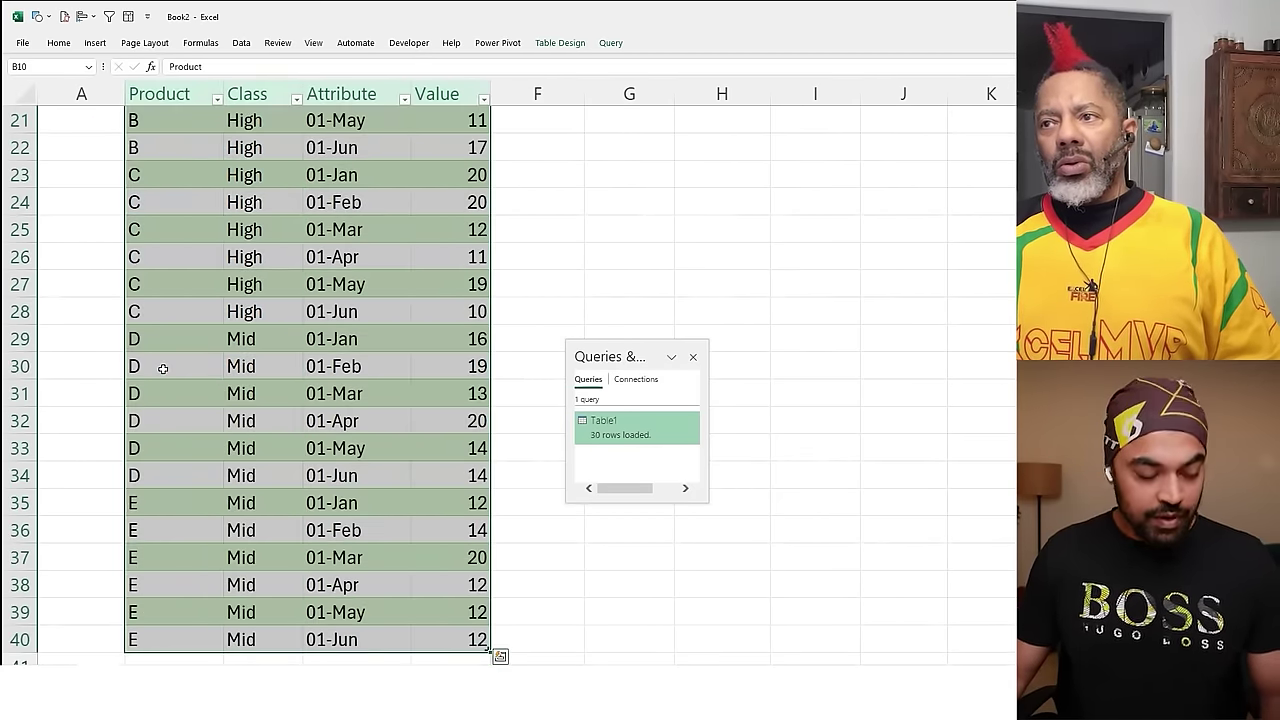
scroll(163, 368, up, 7)
key(ctrl+c)
key(Up)
key(Up)
key(Up)
key(Up)
key(Up)
key(Up)
key(Up)
key(Up)
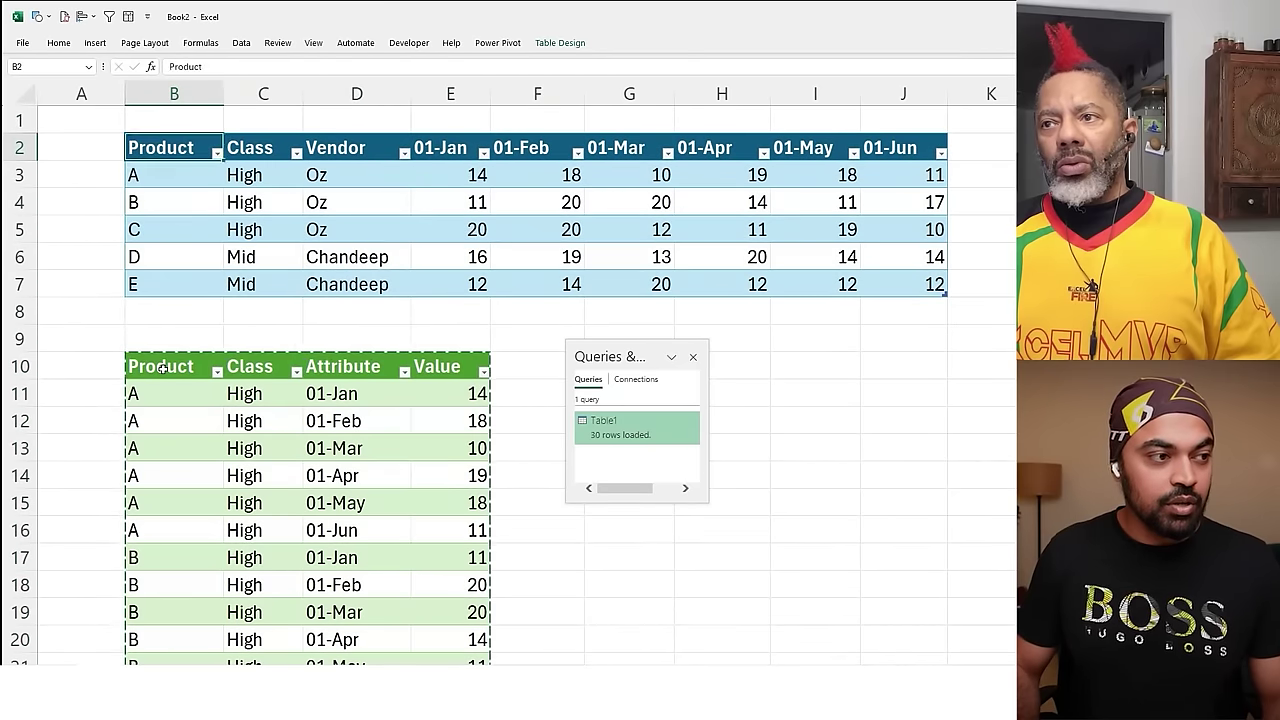
key(ctrl+Right)
key(Right)
key(Right)
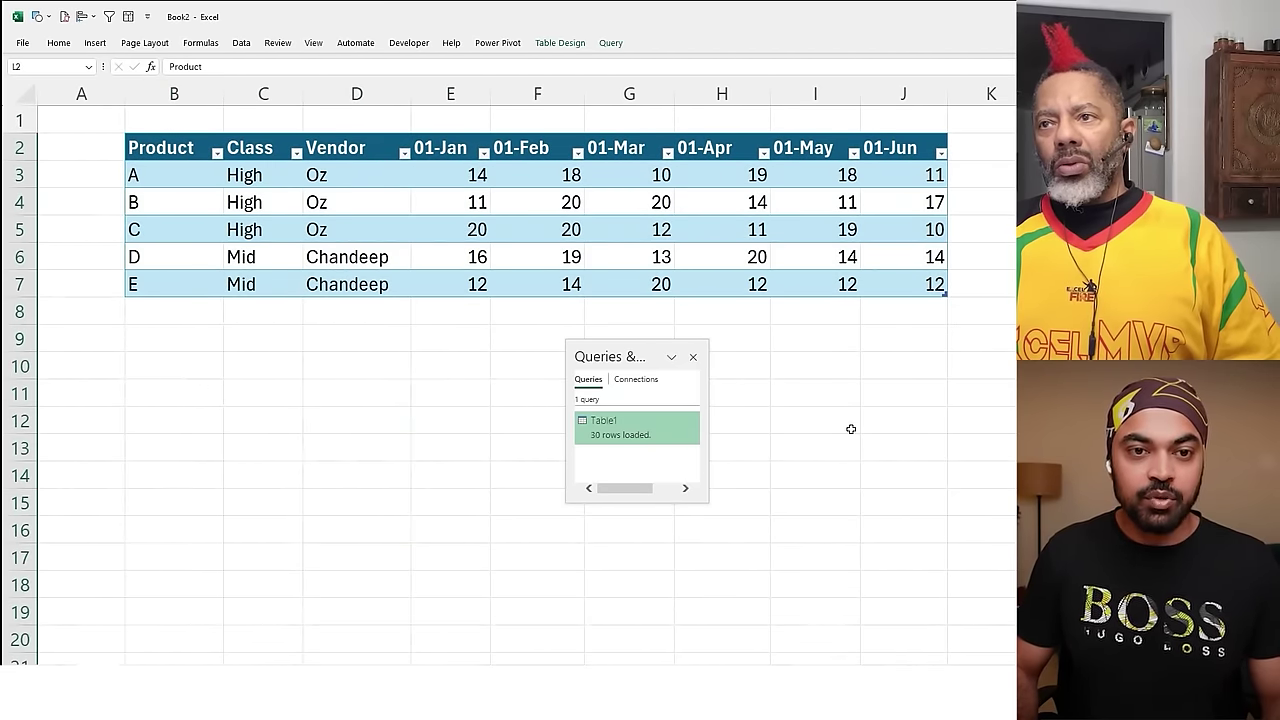
Refresh the unpivoted output table to bring in the new Vendor column.
scroll(850, 429, down, 2)
right_click(810, 220)
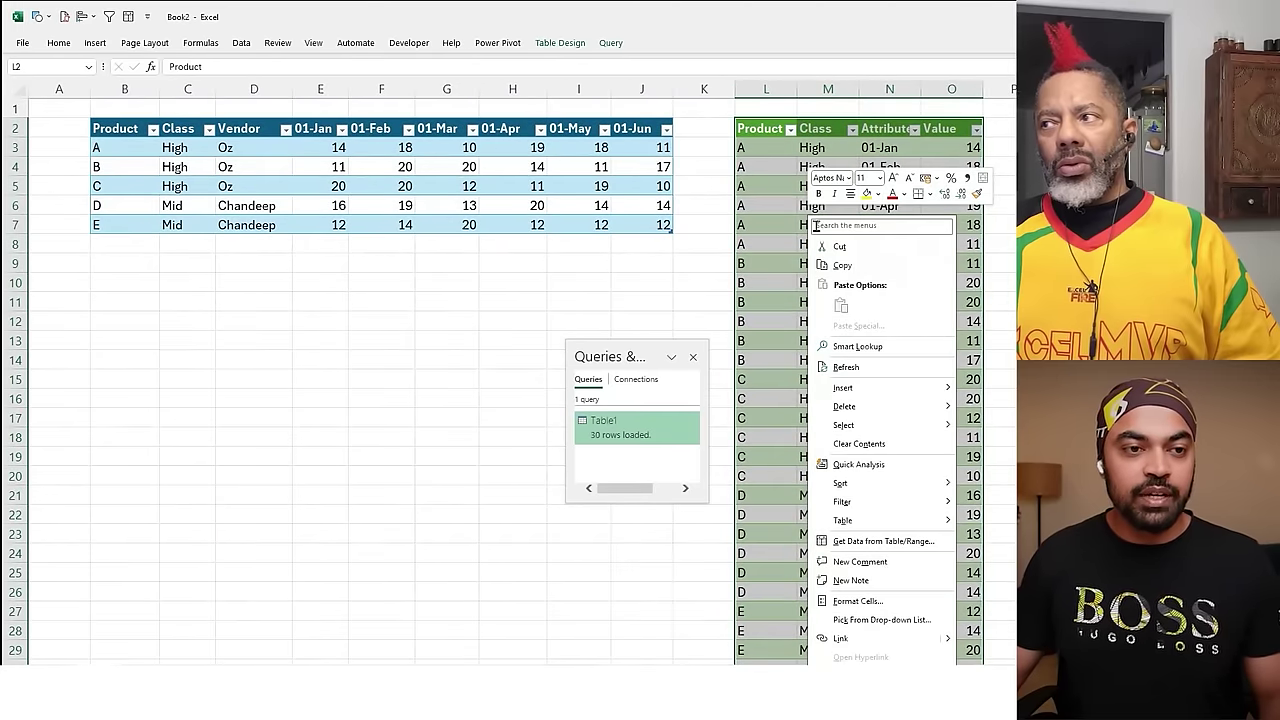
click(845, 367)
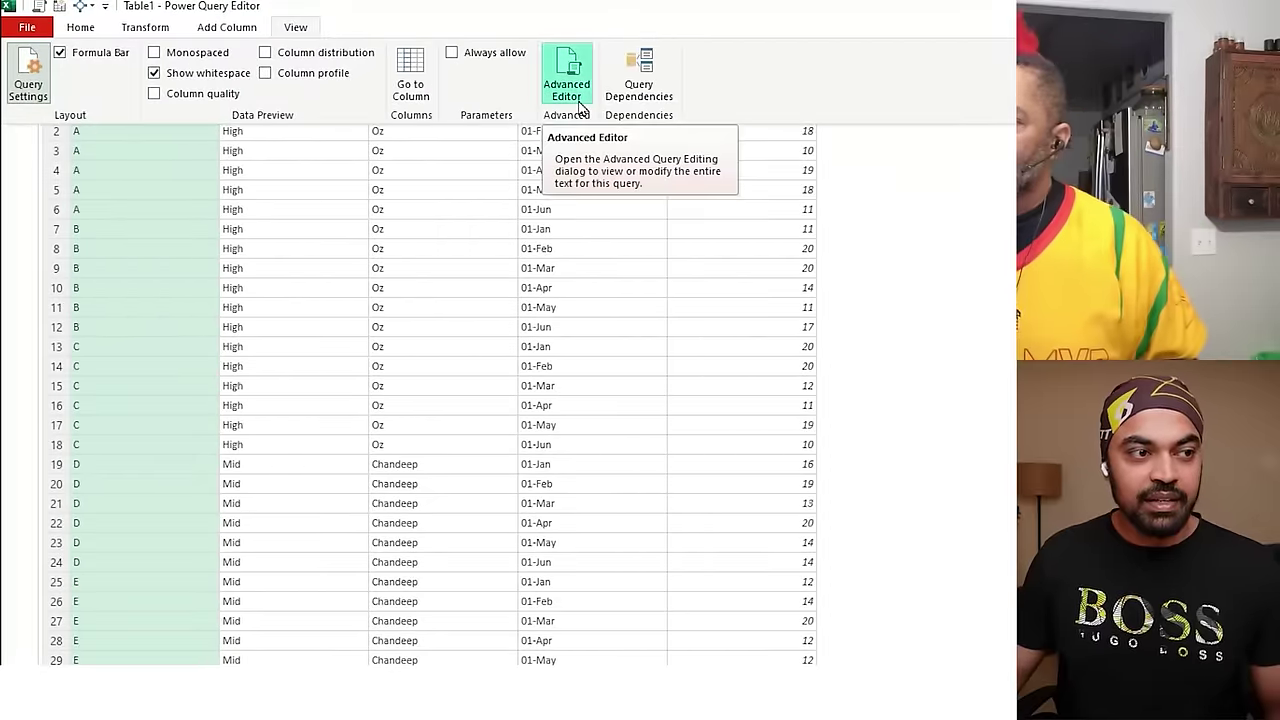
Open the Table1 query's full code in the Advanced Editor and examine its hard-coded "Table1" and {"Custom"} references.
click(578, 100)
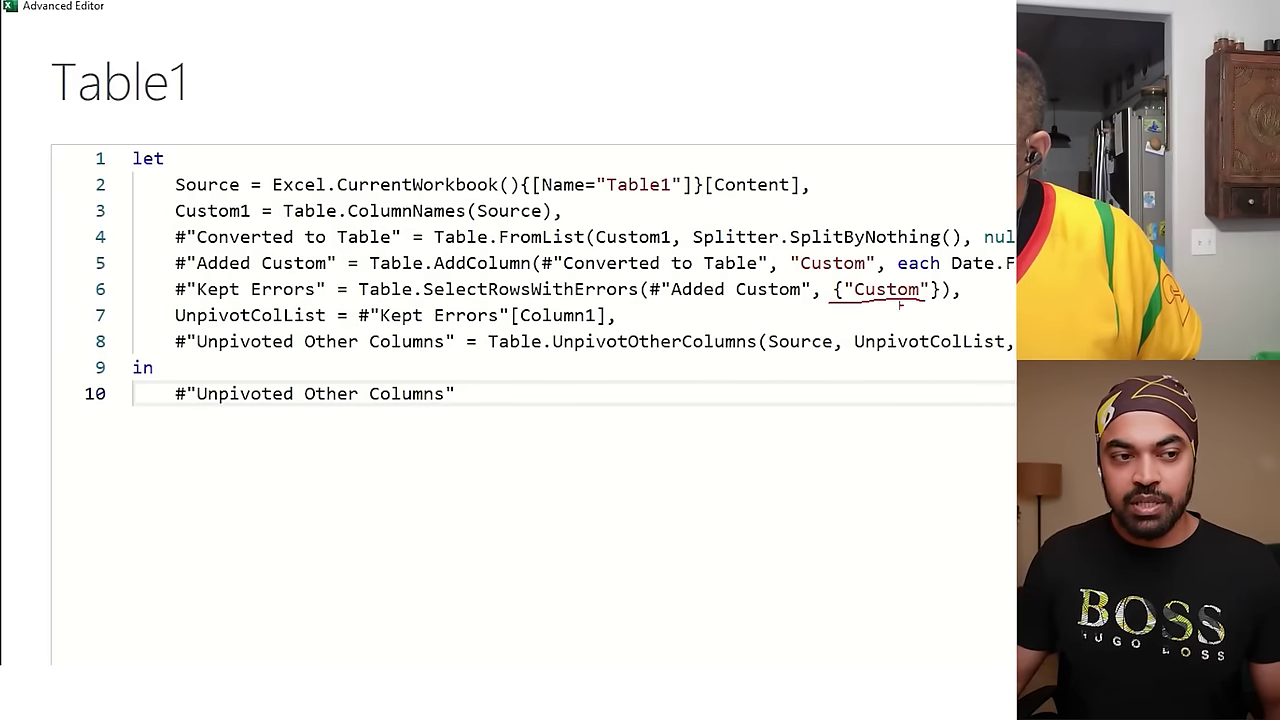
drag(620, 203, 648, 203)
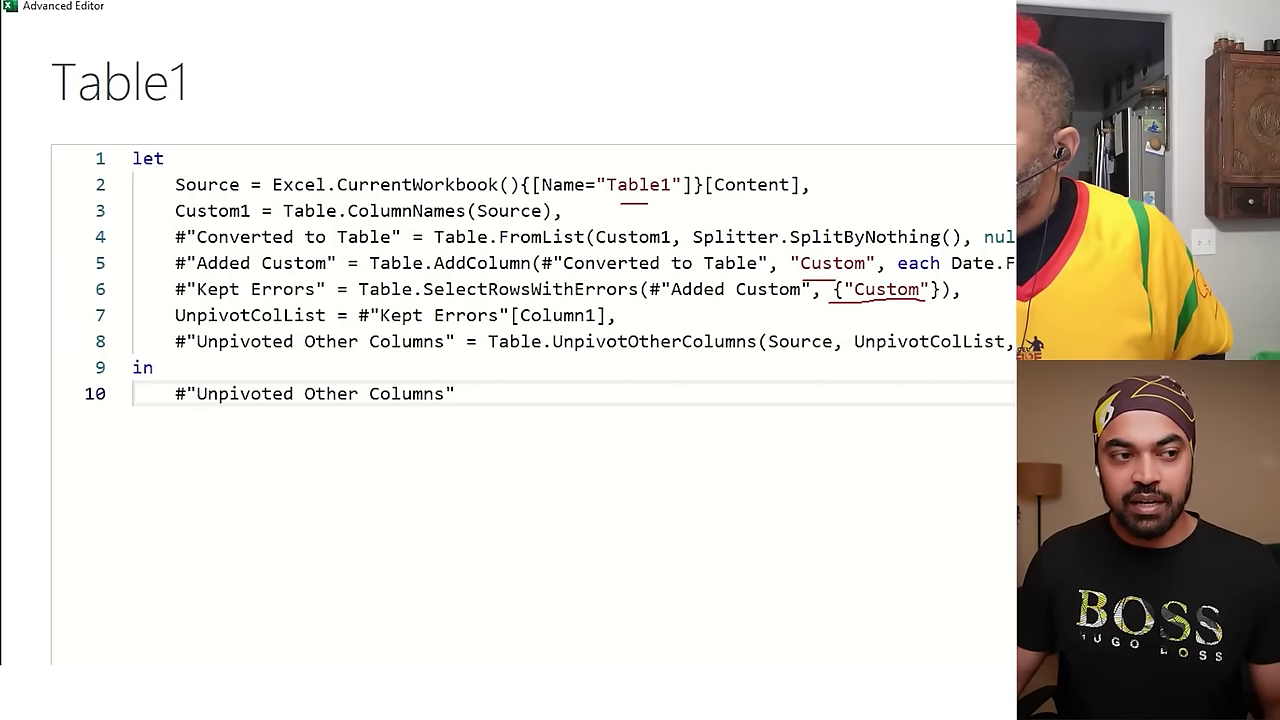
key(Escape)
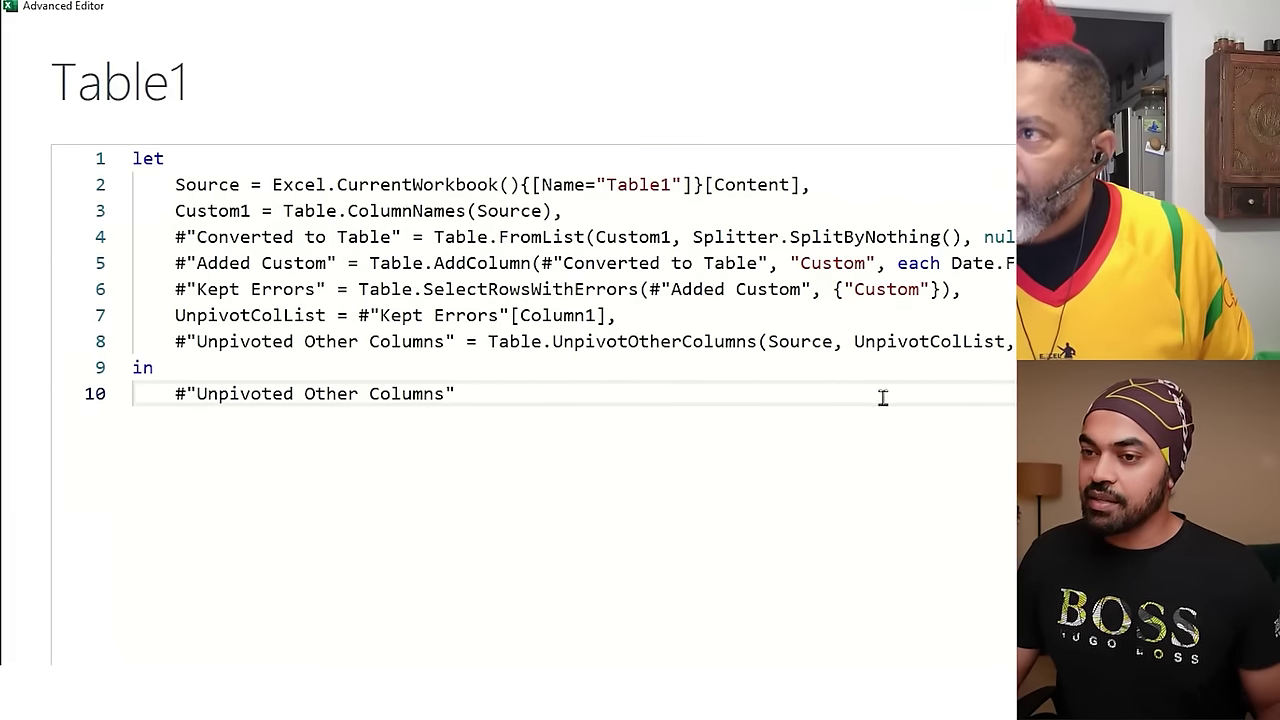
mouse_move(822, 278)
mouse_down()
mouse_move(845, 298)
mouse_move(942, 306)
mouse_up()
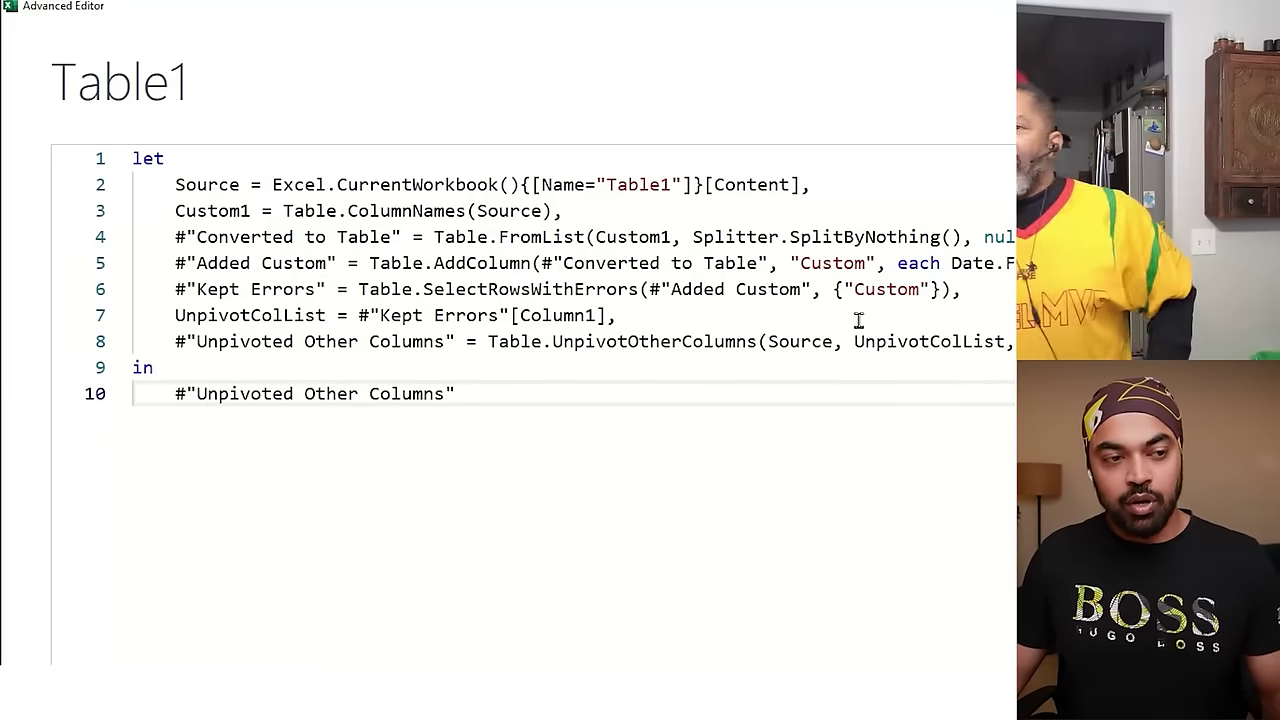
drag(836, 306, 922, 306)
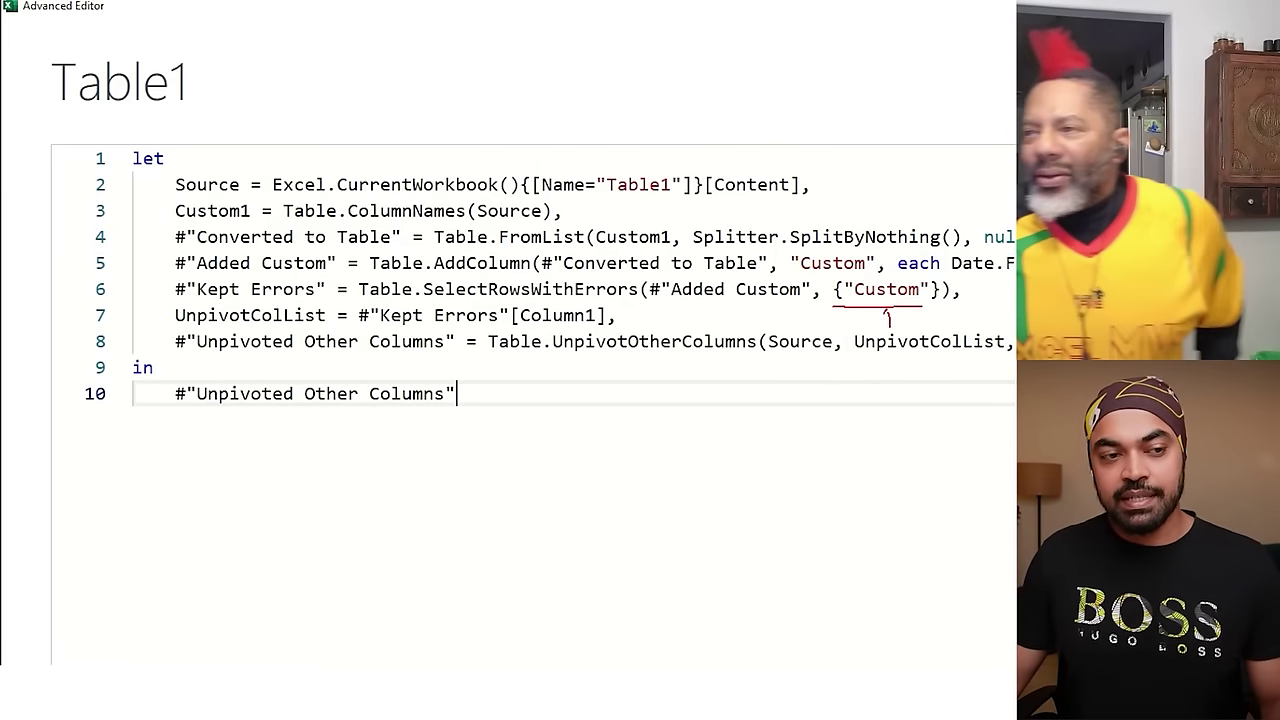
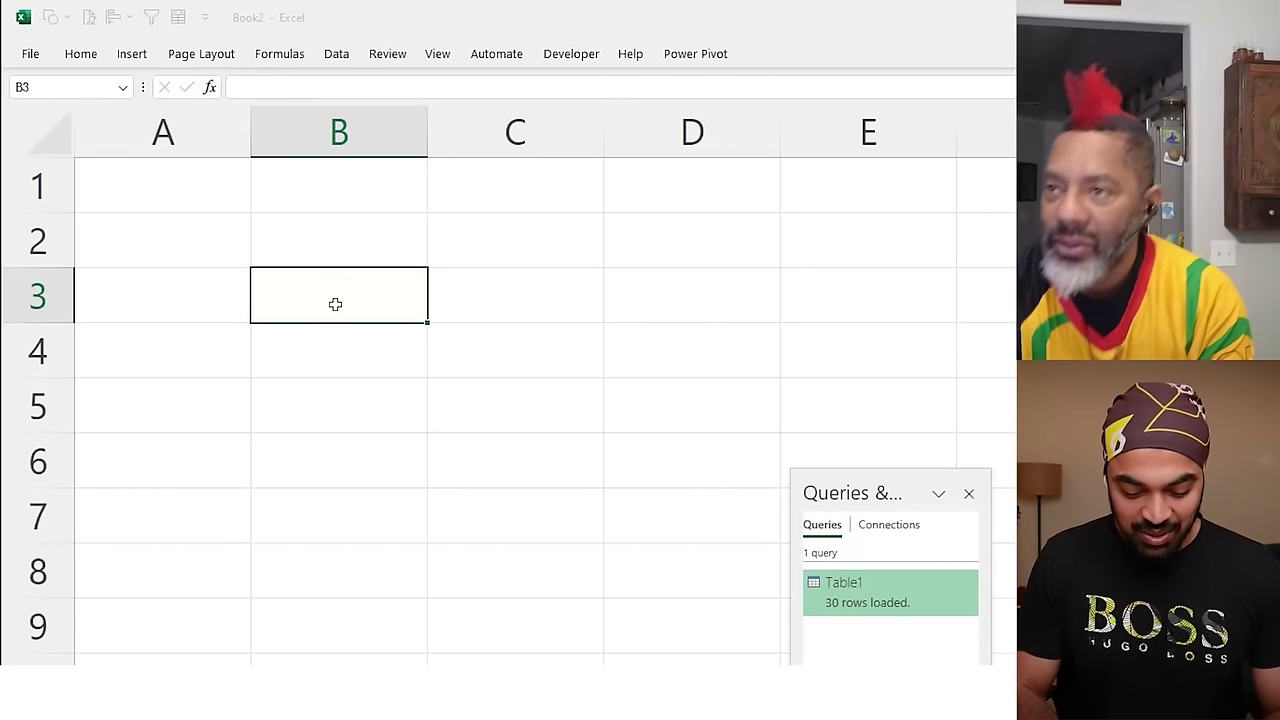
Enter the header Col in cell B3 and the sample value A,B,C in cell B4.
text(Col)
key(Return)
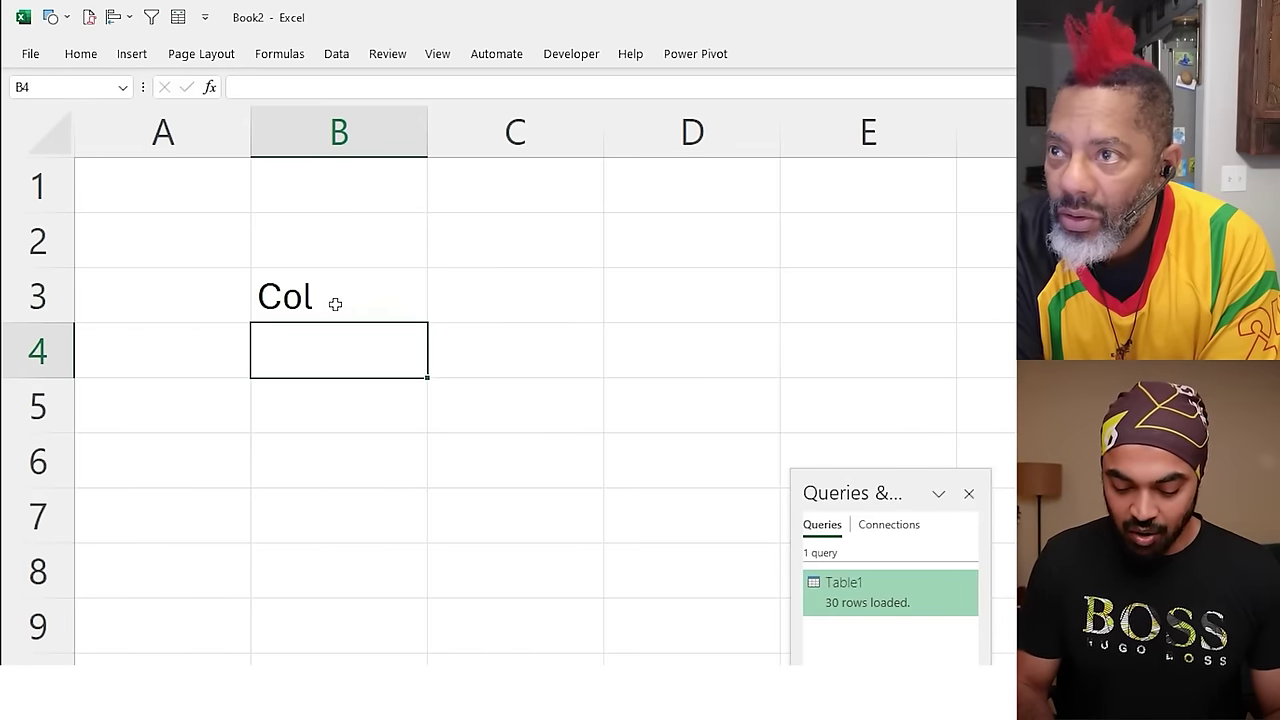
text(A,)
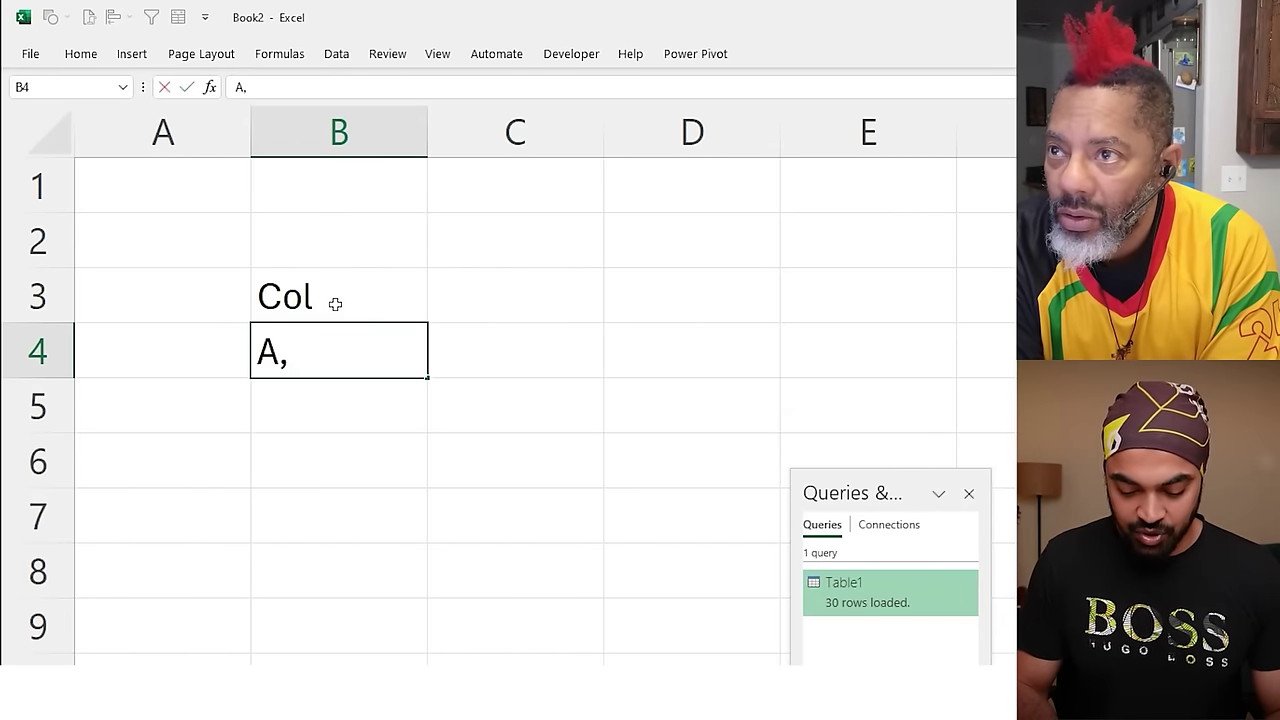
text(B,C)
key(Return)
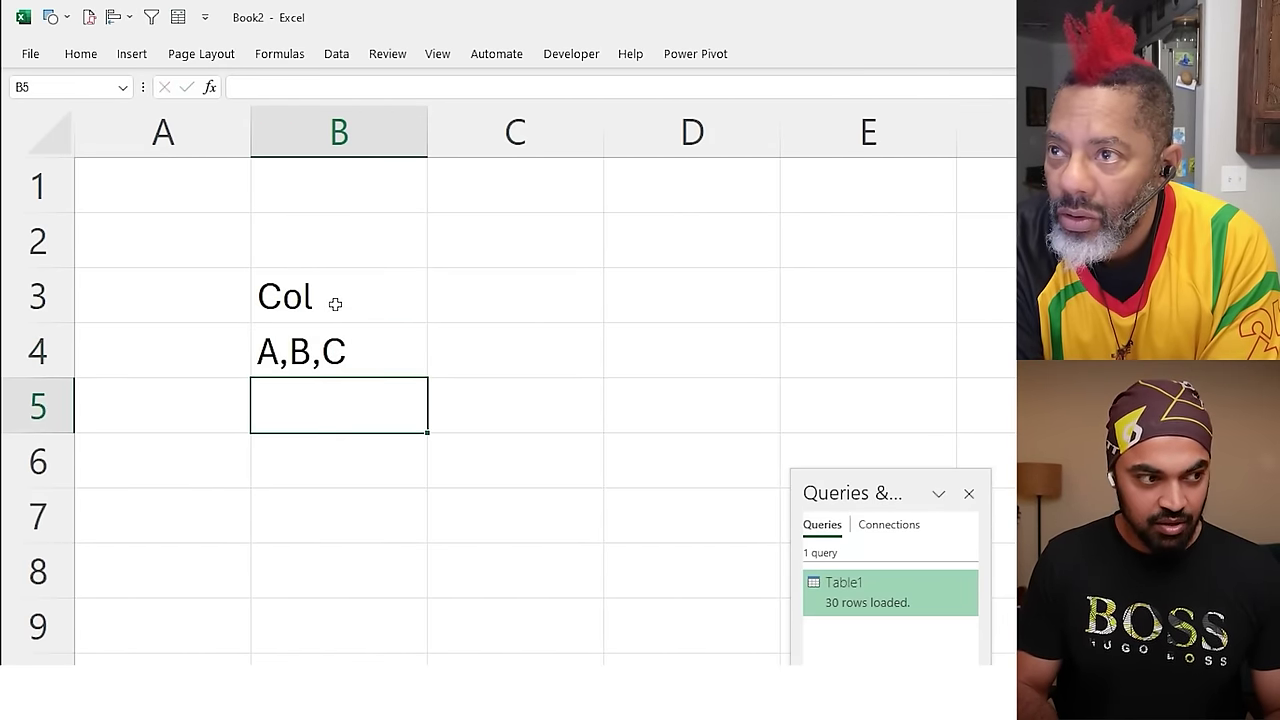
Enter the second sample value A,C in cell B5.
text(A,)
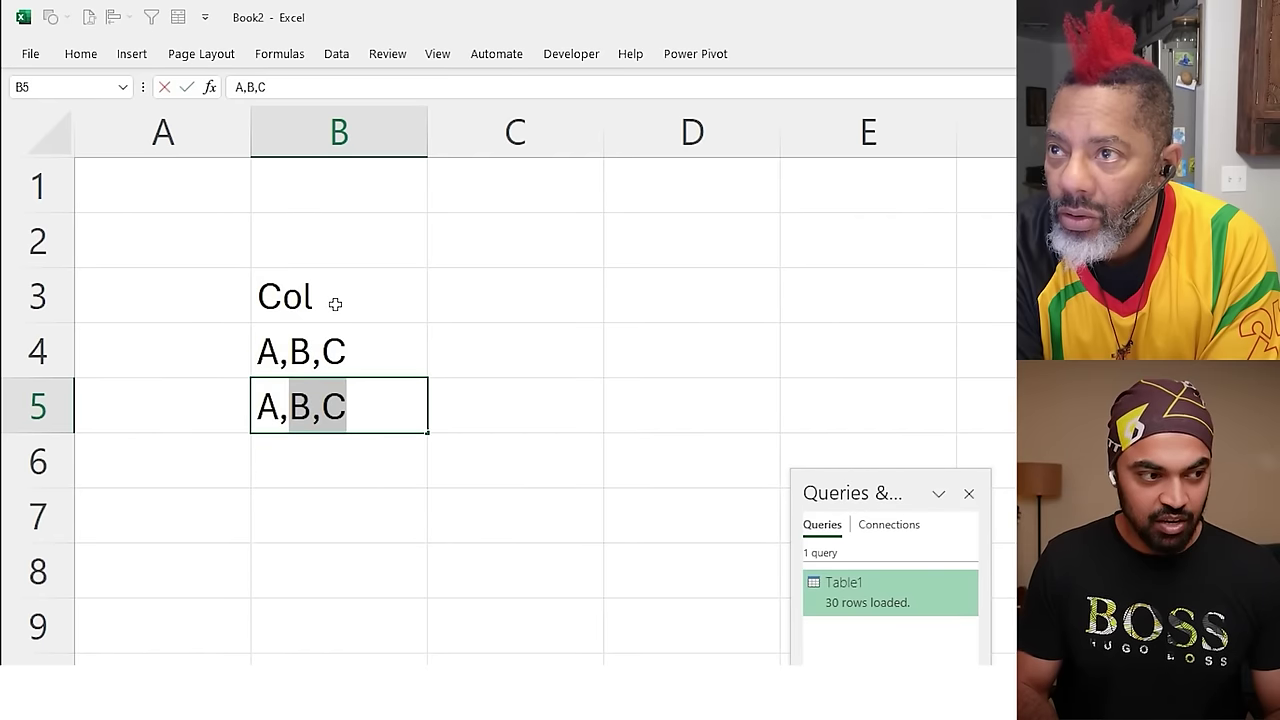
text(C)
key(Return)
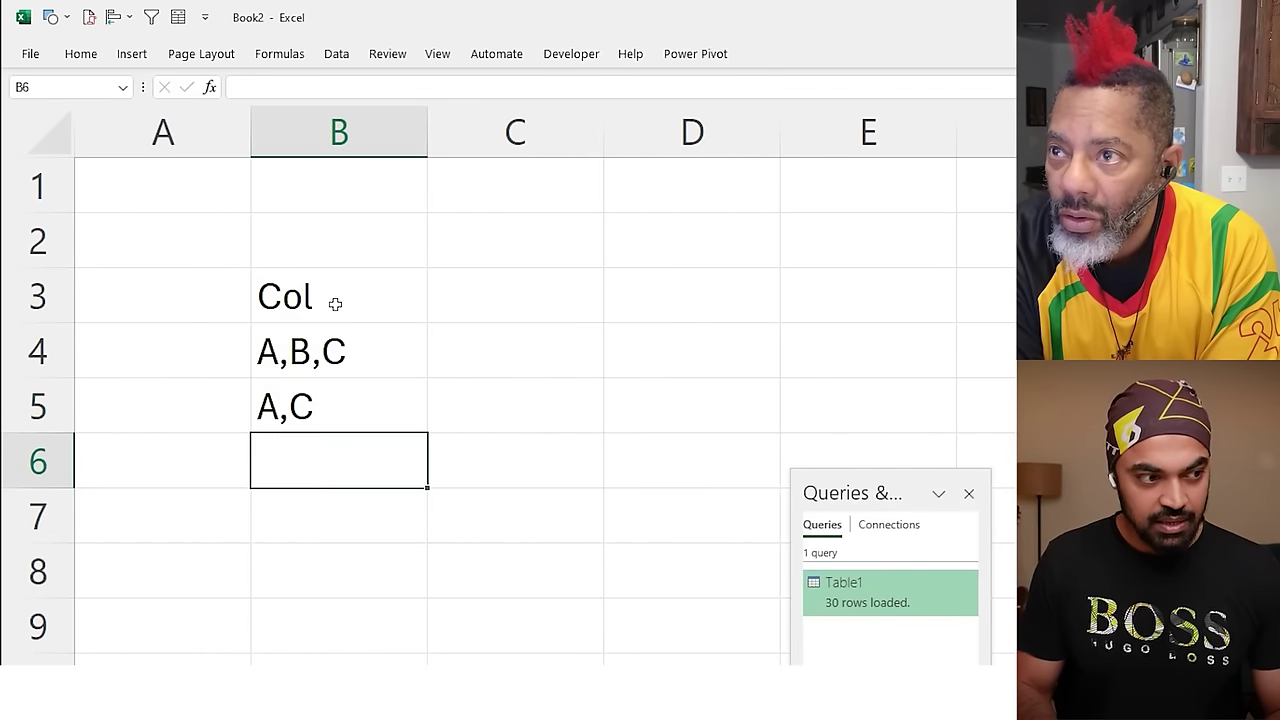
key(Up)
key(ctrl+t)
key(Return)
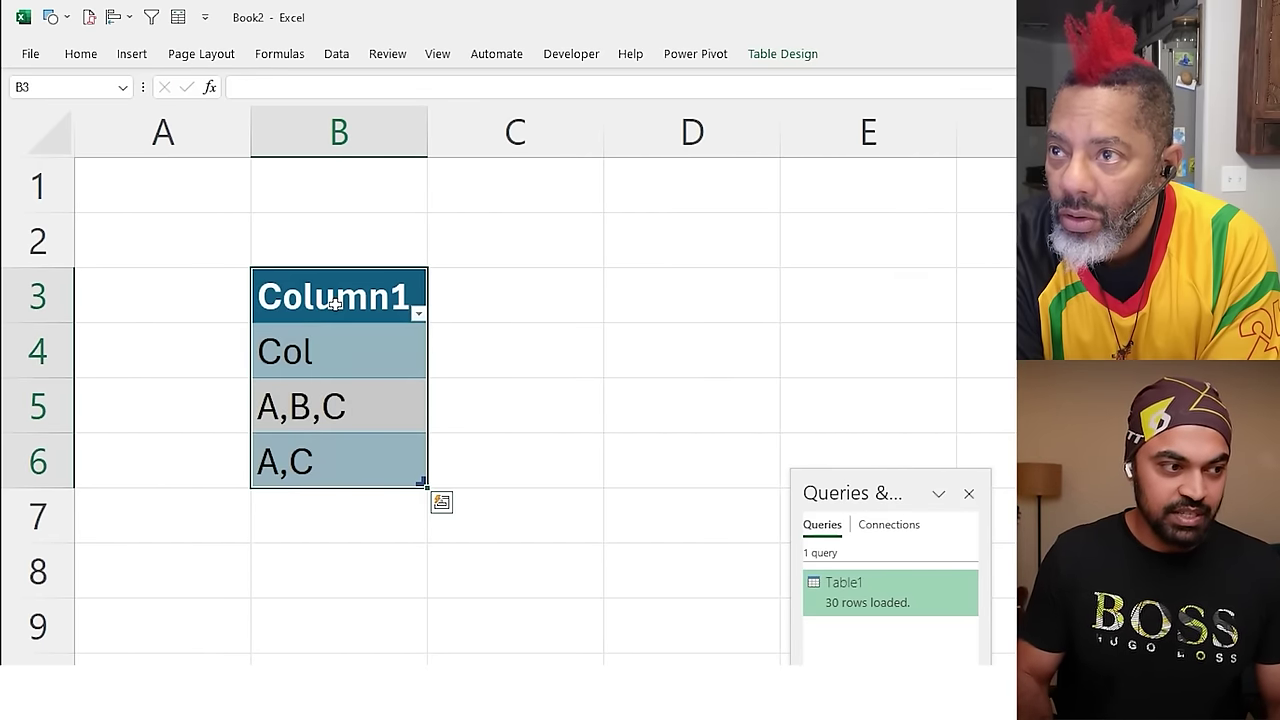
key(ctrl+z)
Convert the range B3:B5 into a table whose first row, Col, is the header.
key(ctrl+t)
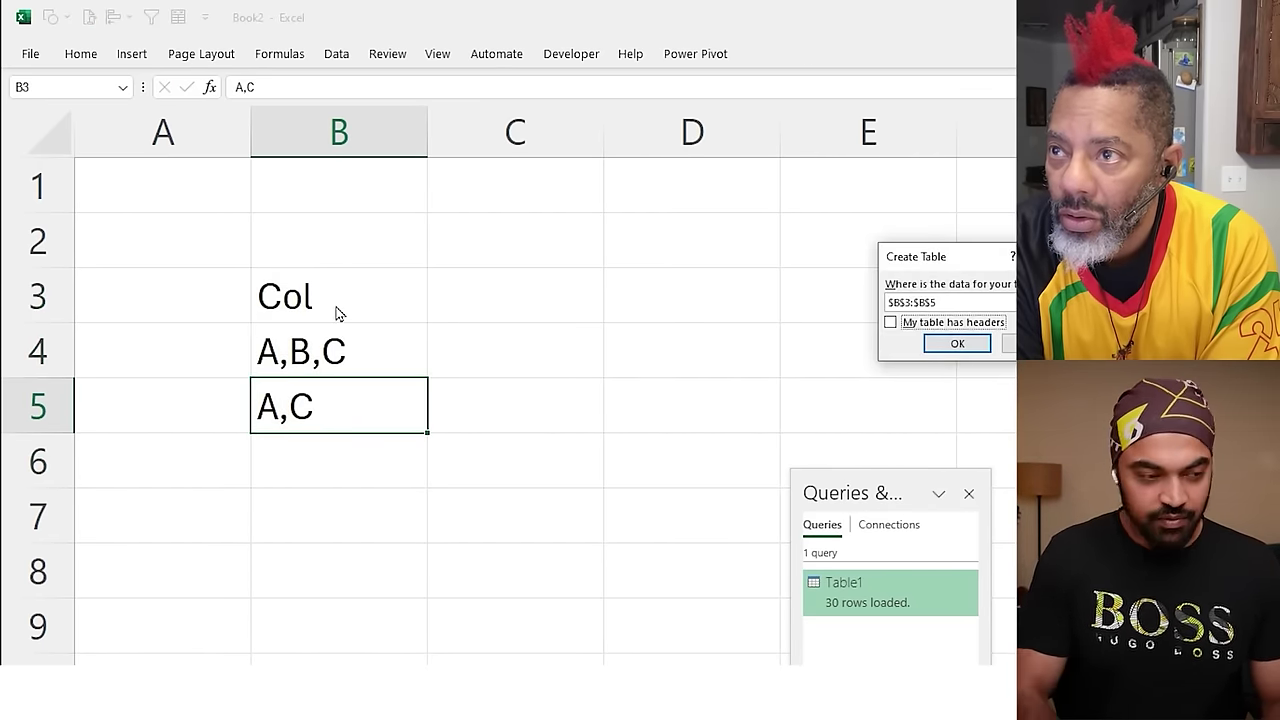
key(alt+m)
key(Return)
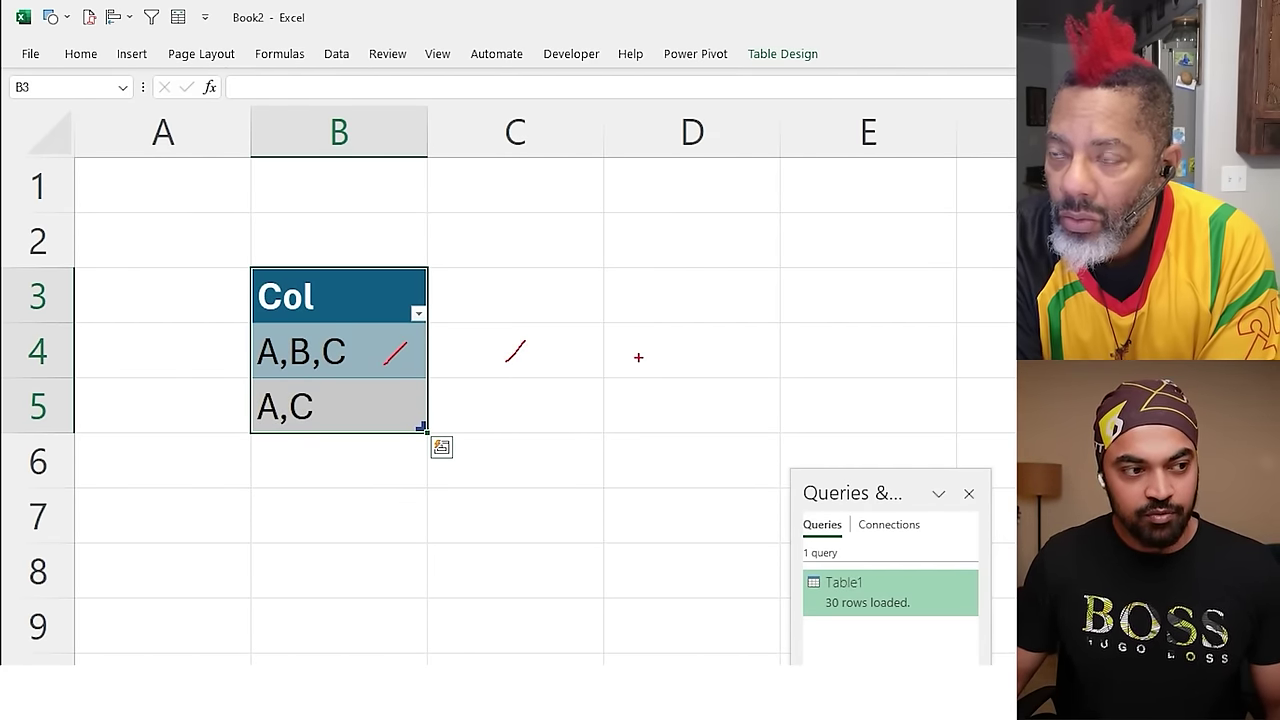
drag(638, 357, 670, 323)
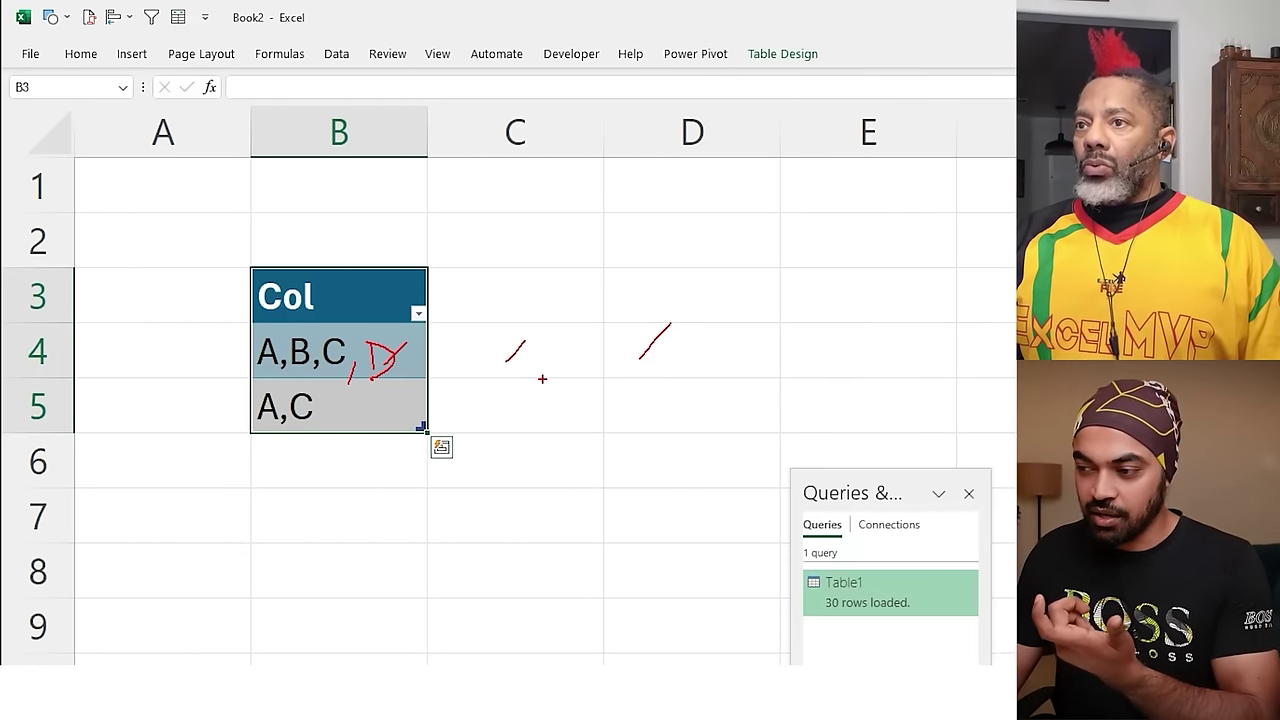
key(Escape)
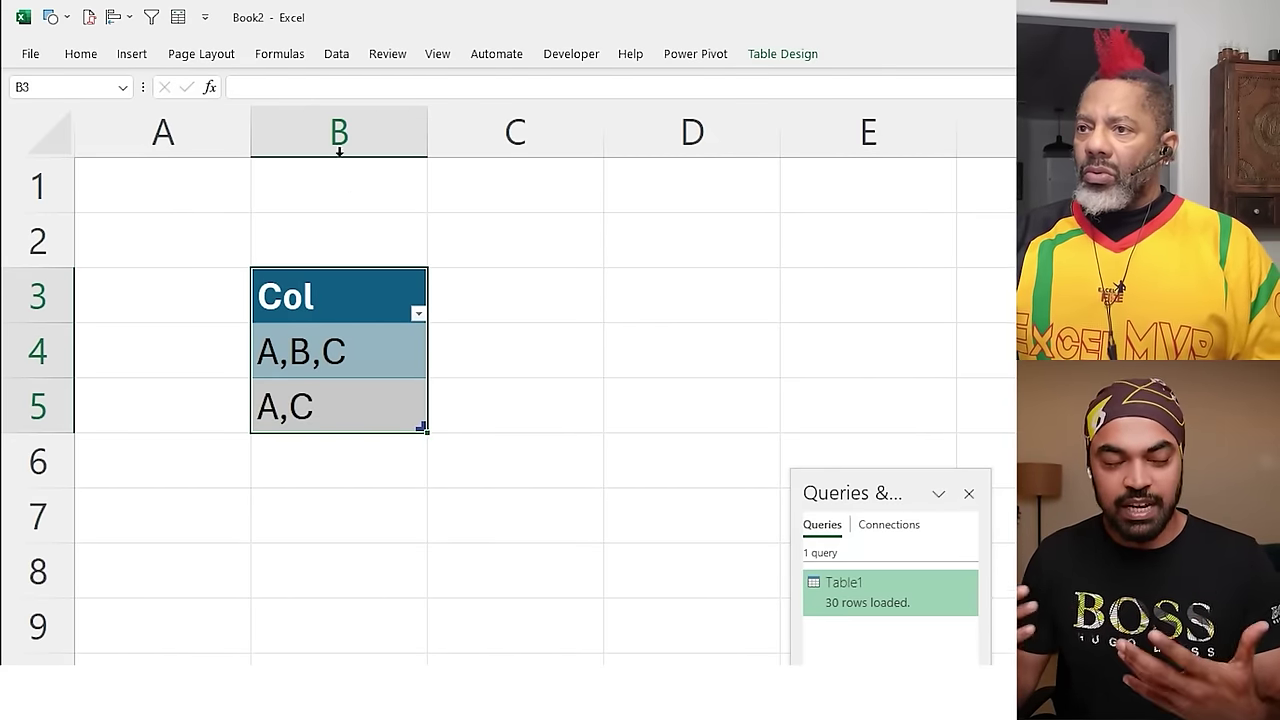
Load the Col table into the Power Query Editor and remove the automatic Changed Type step, keeping only Source.
click(334, 348)
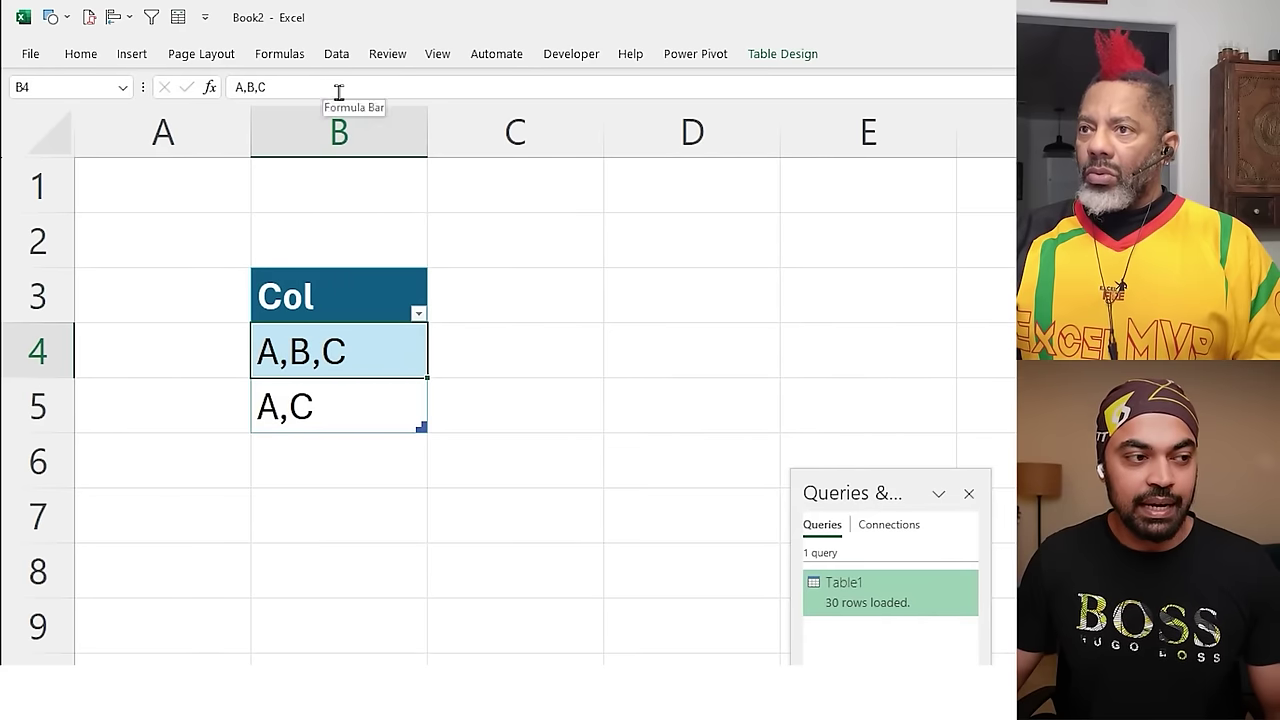
click(338, 55)
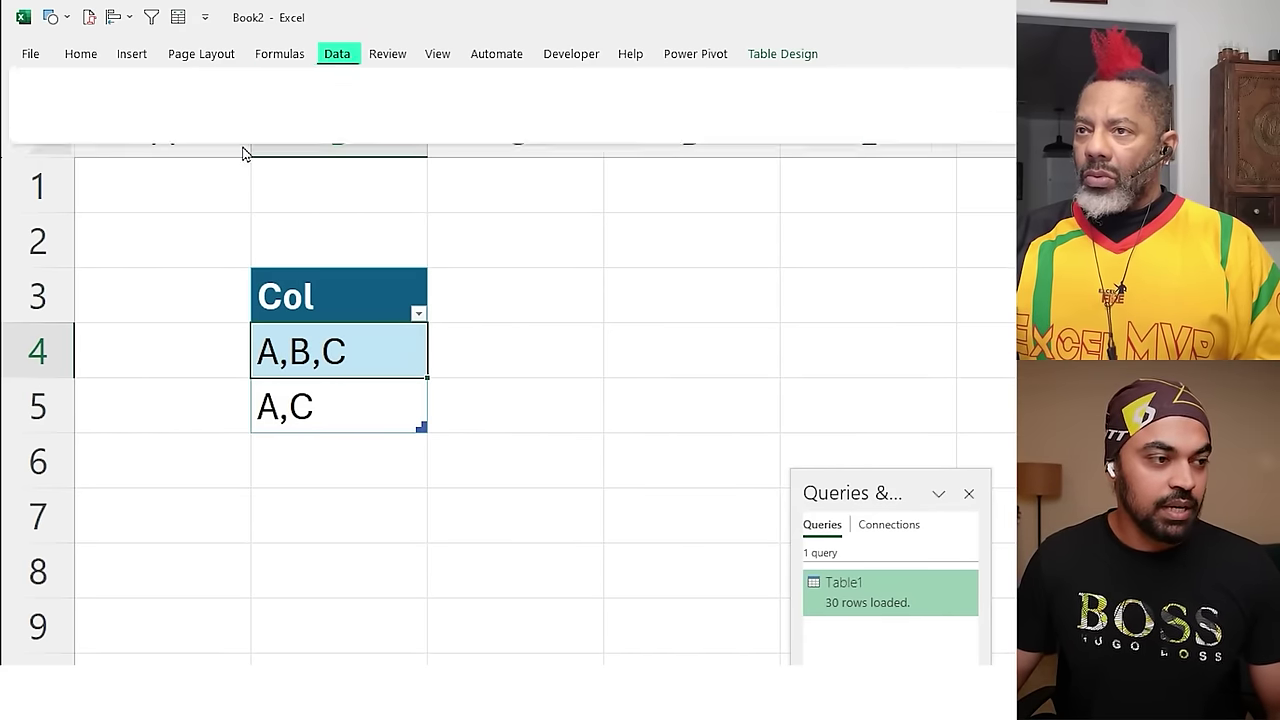
click(125, 130)
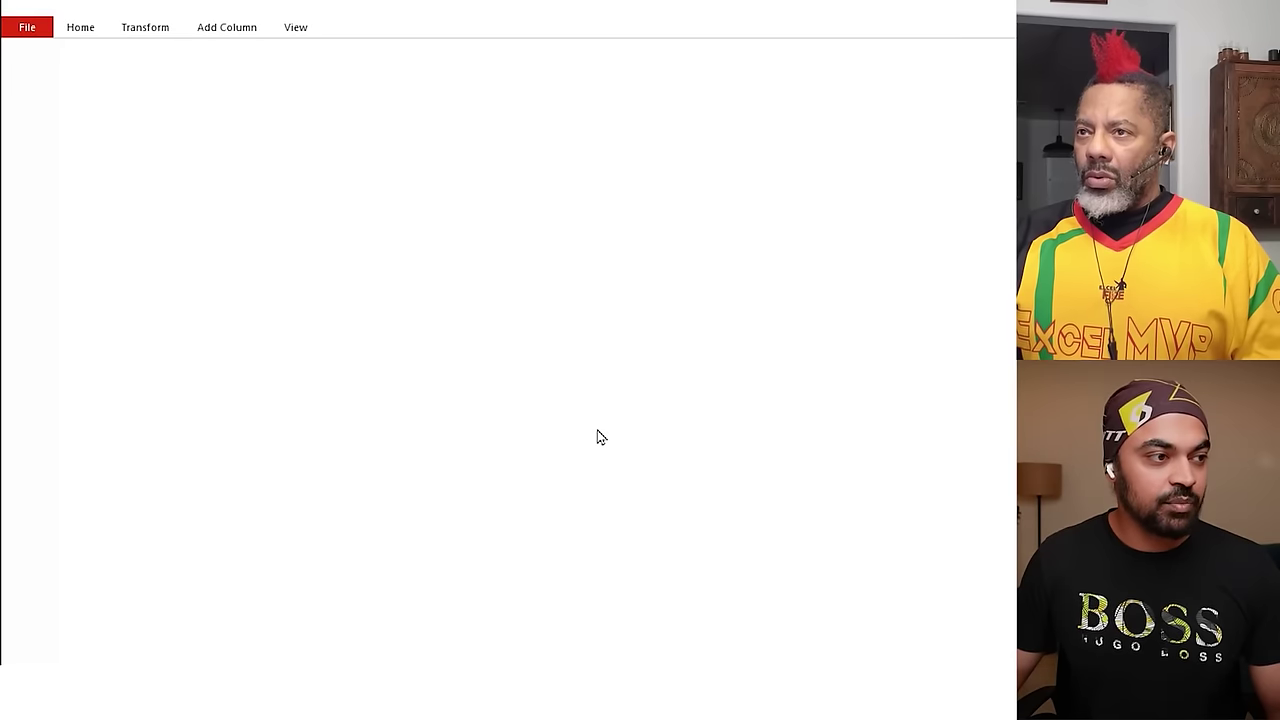
click(886, 353)
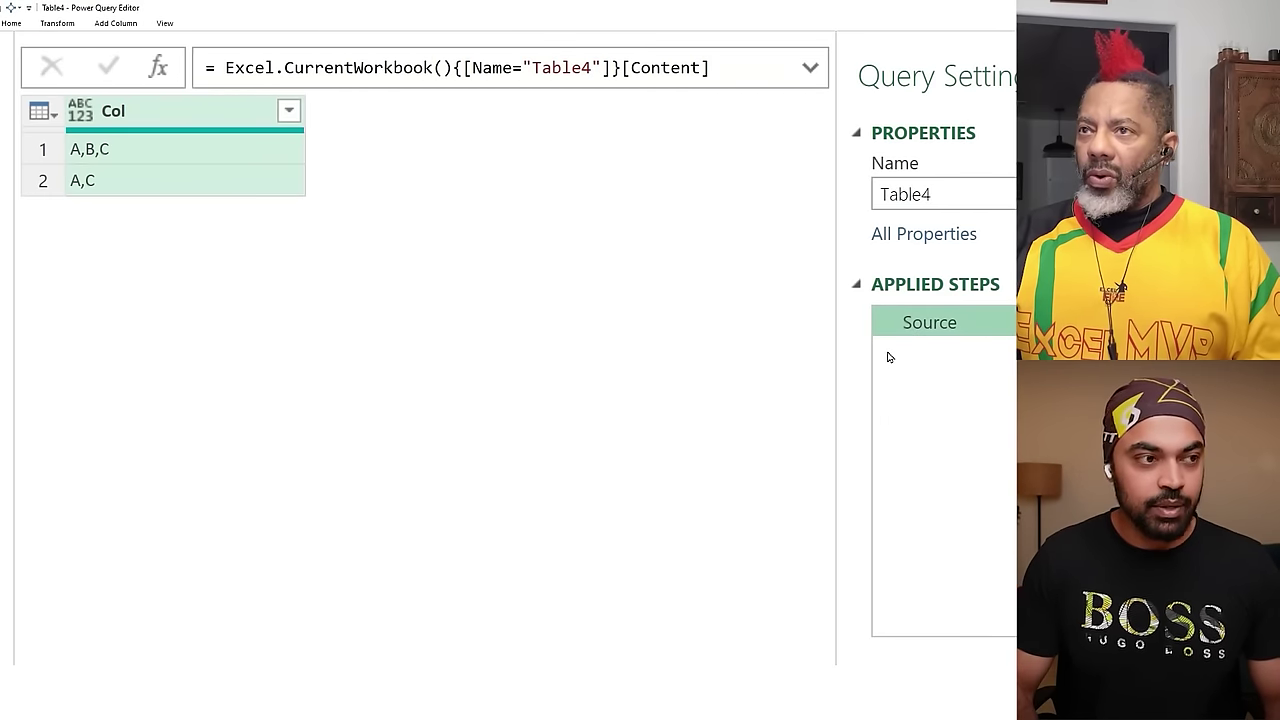
Split the Col column by comma at each occurrence of the delimiter, and remove the added Changed Type step.
right_click(220, 118)
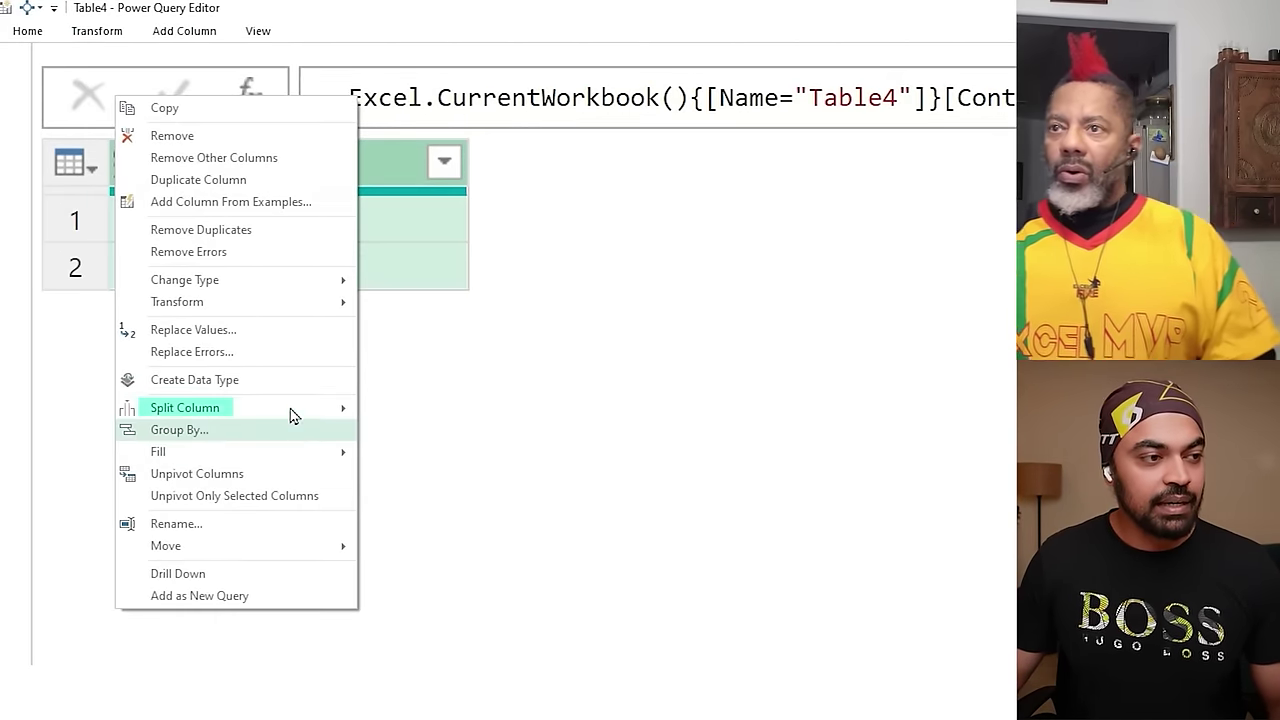
click(430, 407)
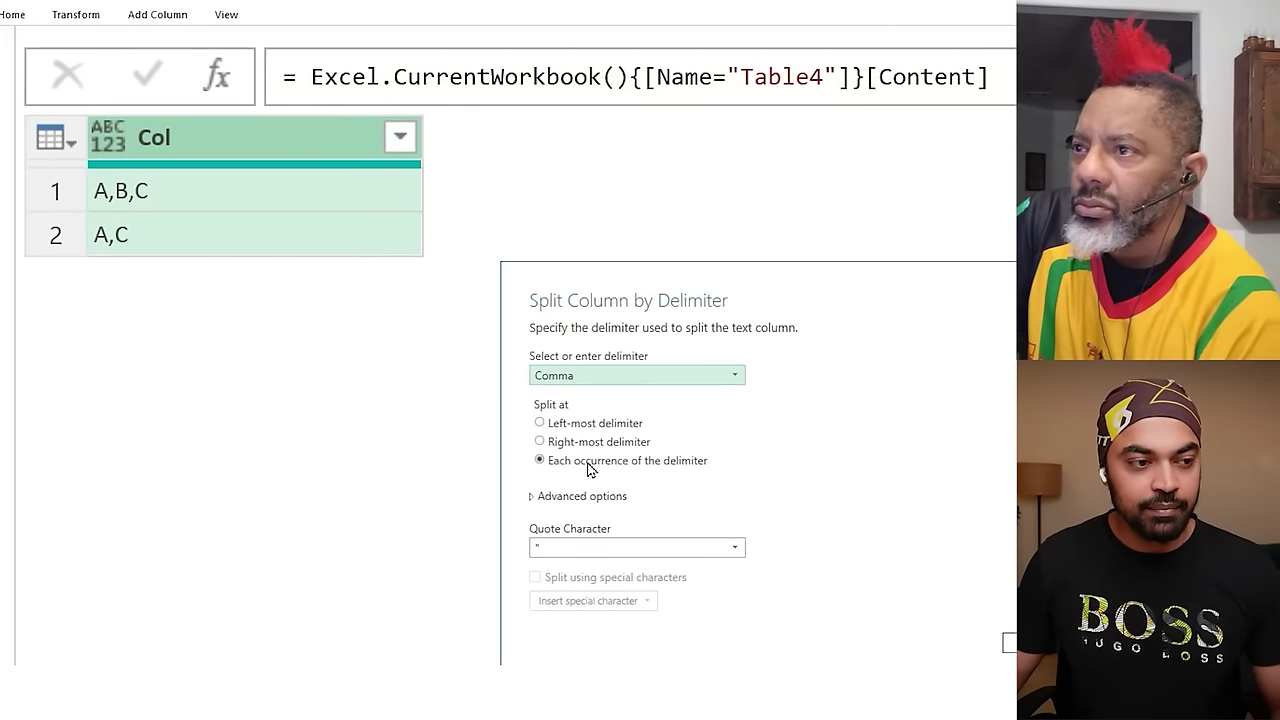
click(1010, 644)
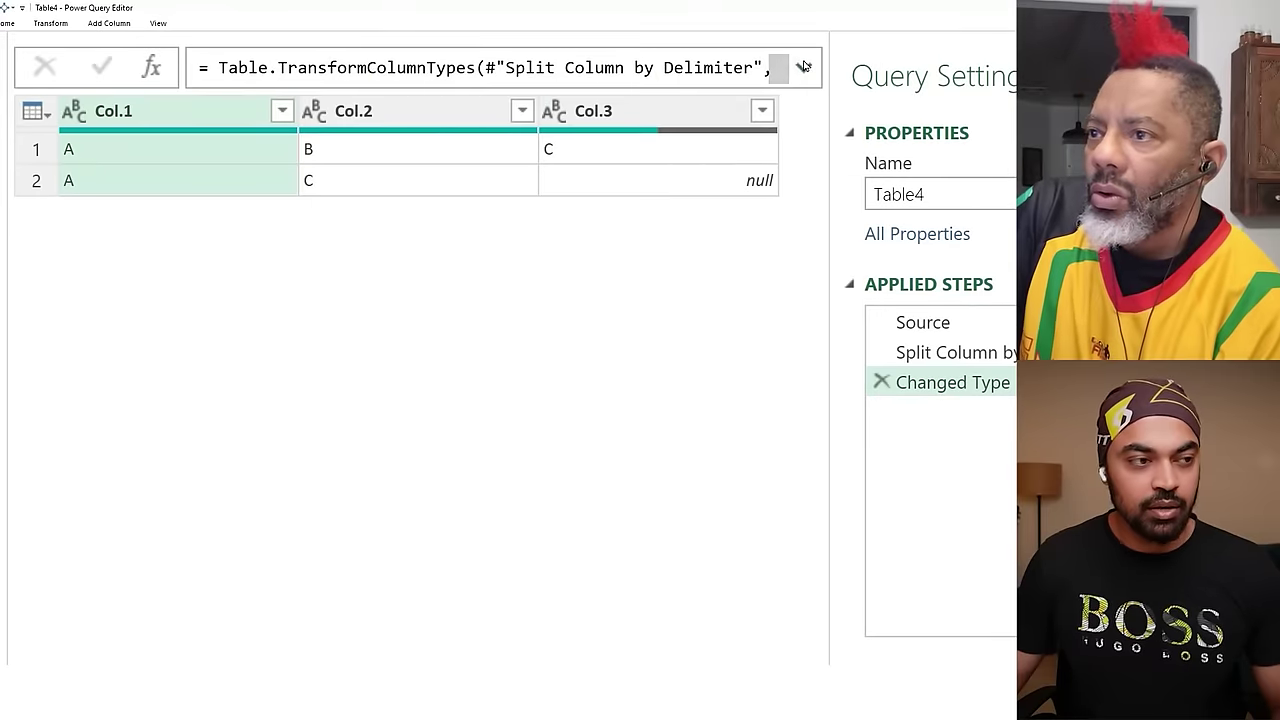
click(1144, 75)
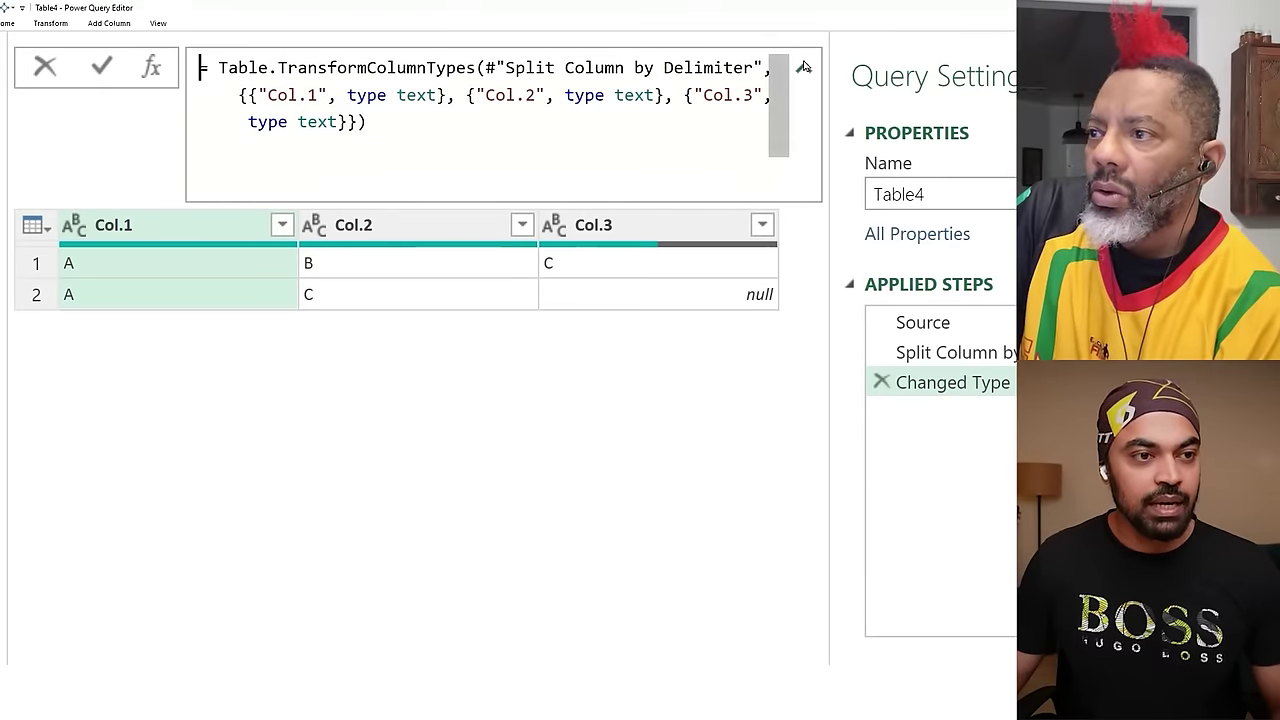
click(881, 382)
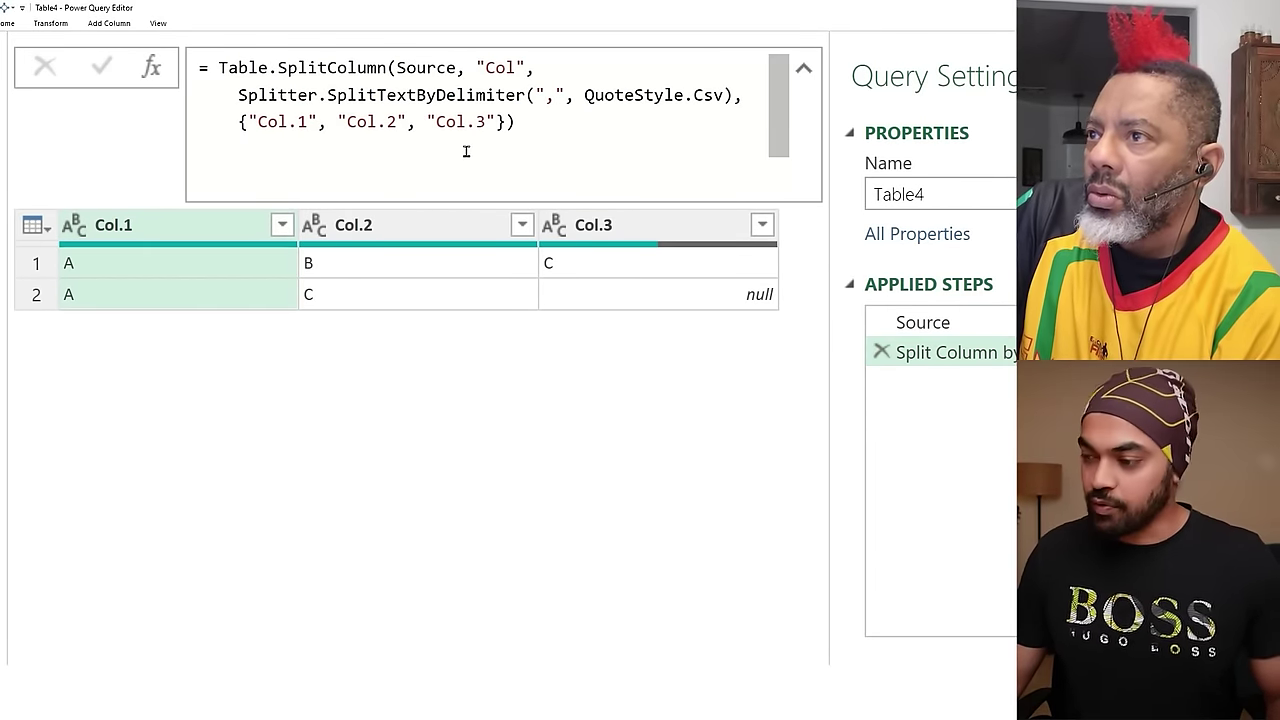
Examine the Source and "Col" arguments of the Table.SplitColumn formula alongside the original column in the Source step.
drag(220, 78, 352, 76)
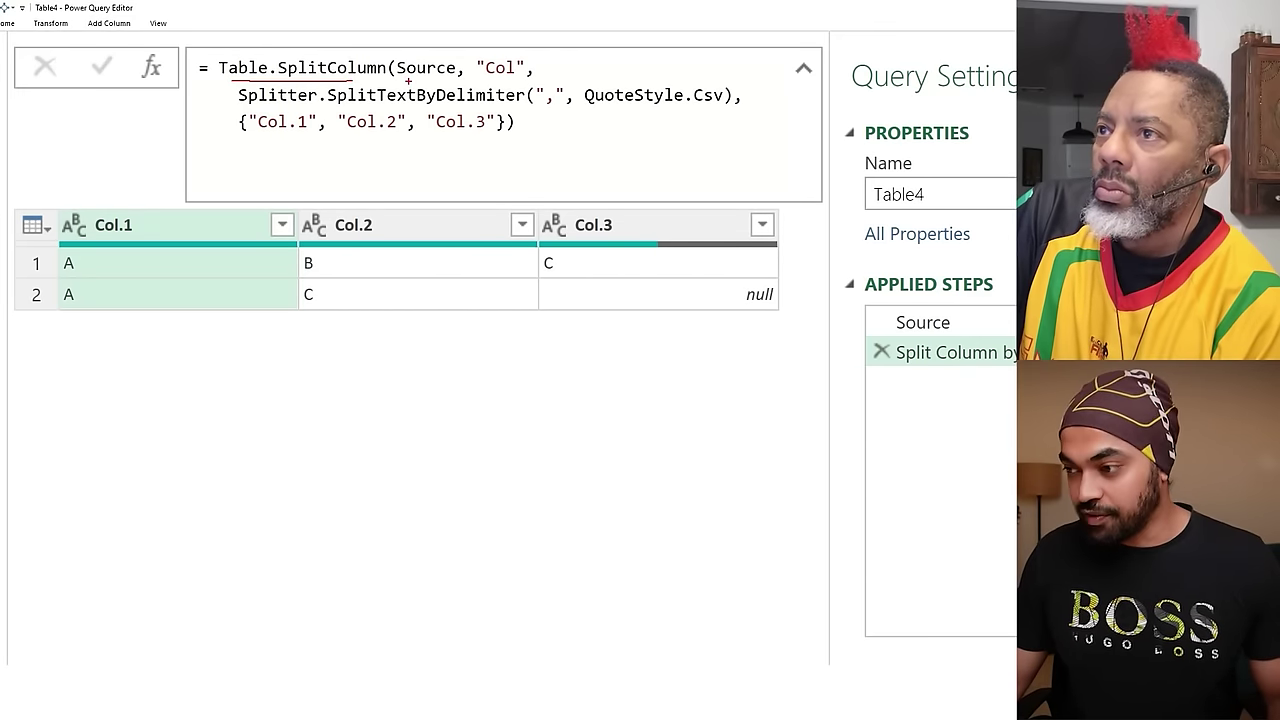
drag(447, 118, 710, 245)
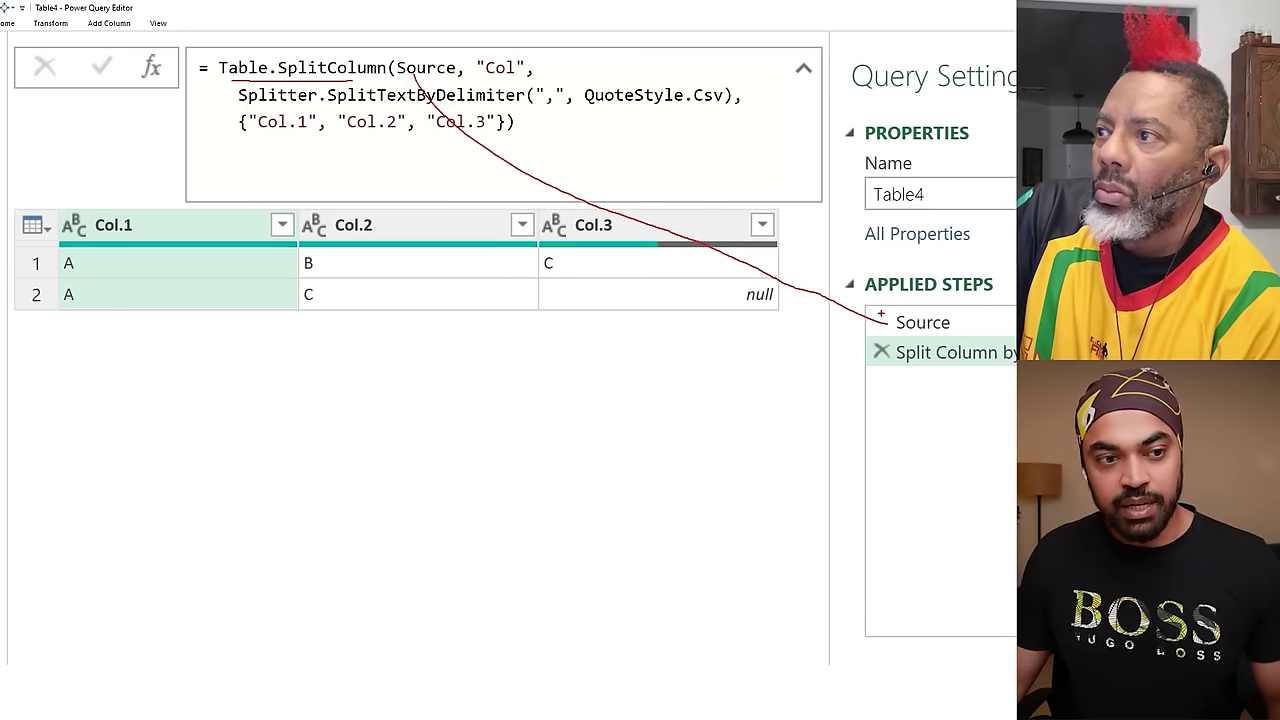
mouse_move(535, 58)
mouse_down()
mouse_move(448, 80)
mouse_move(550, 42)
mouse_up()
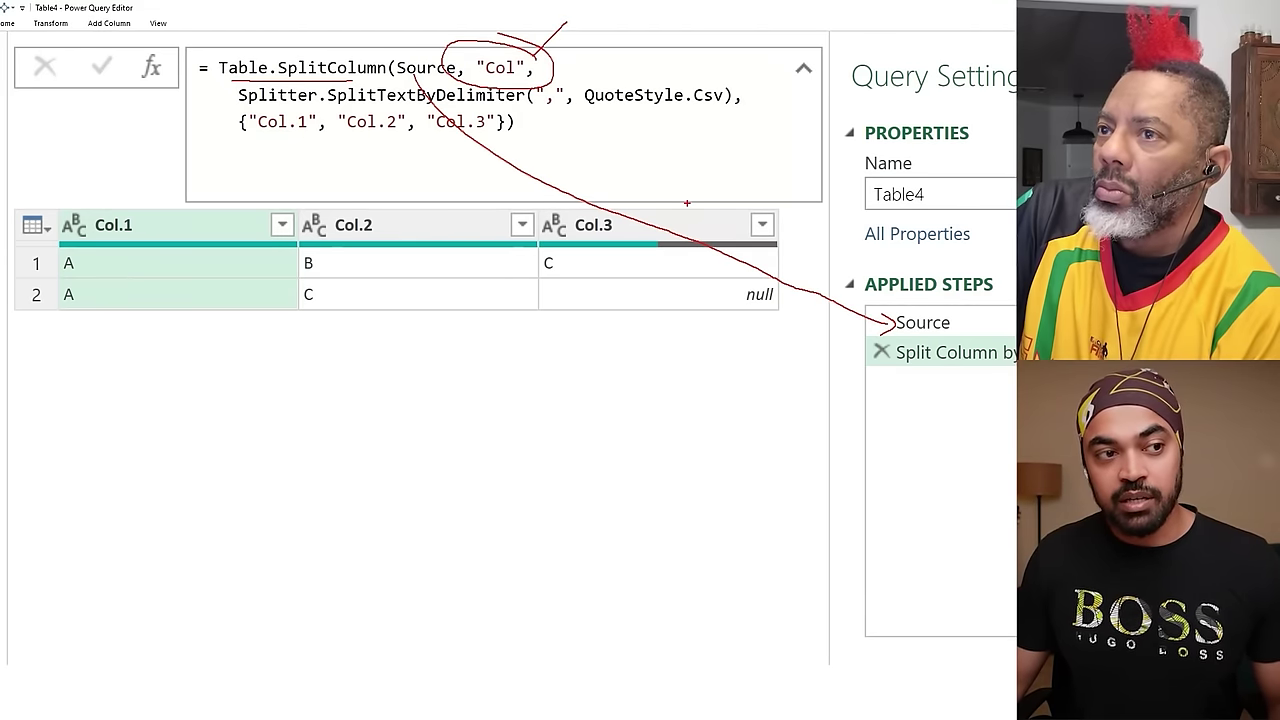
key(Escape)
click(923, 322)
drag(64, 202, 144, 240)
drag(148, 226, 166, 209)
key(Escape)
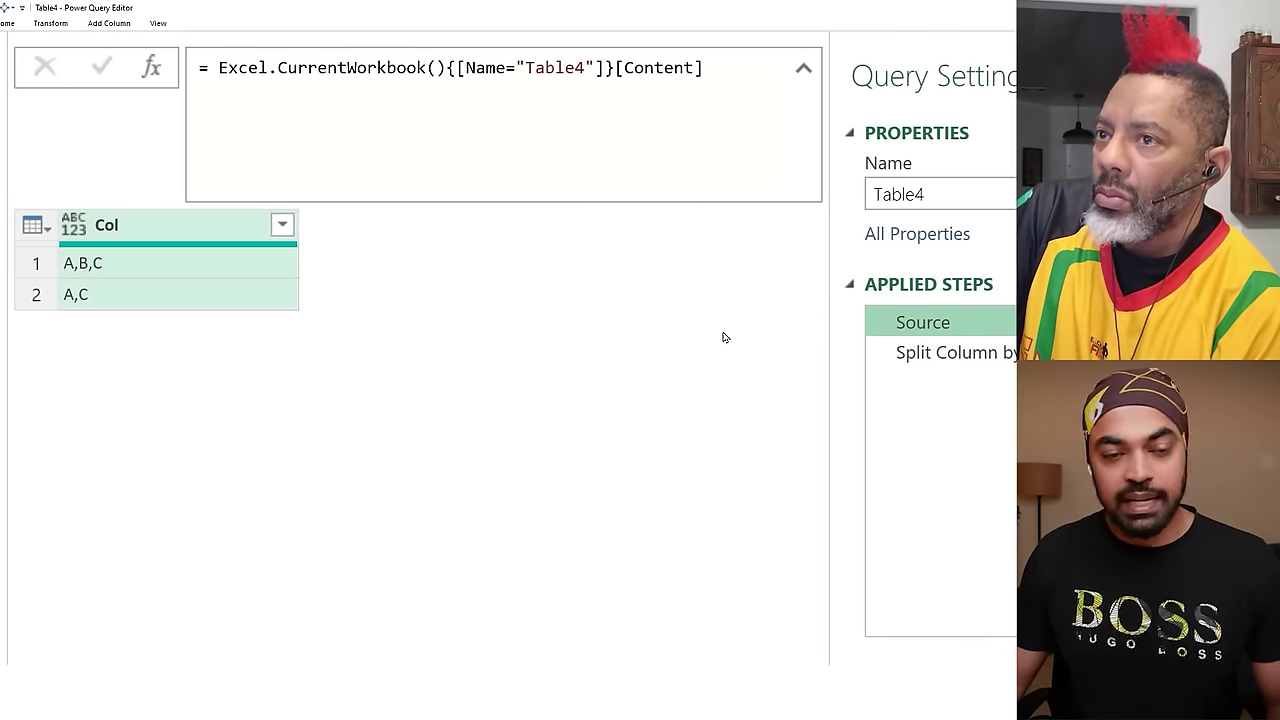
Examine the comma splitter and the hard-coded column-name list {"Col.1", "Col.2", "Col.3"} in the Split Column by Delimiter formula.
click(940, 353)
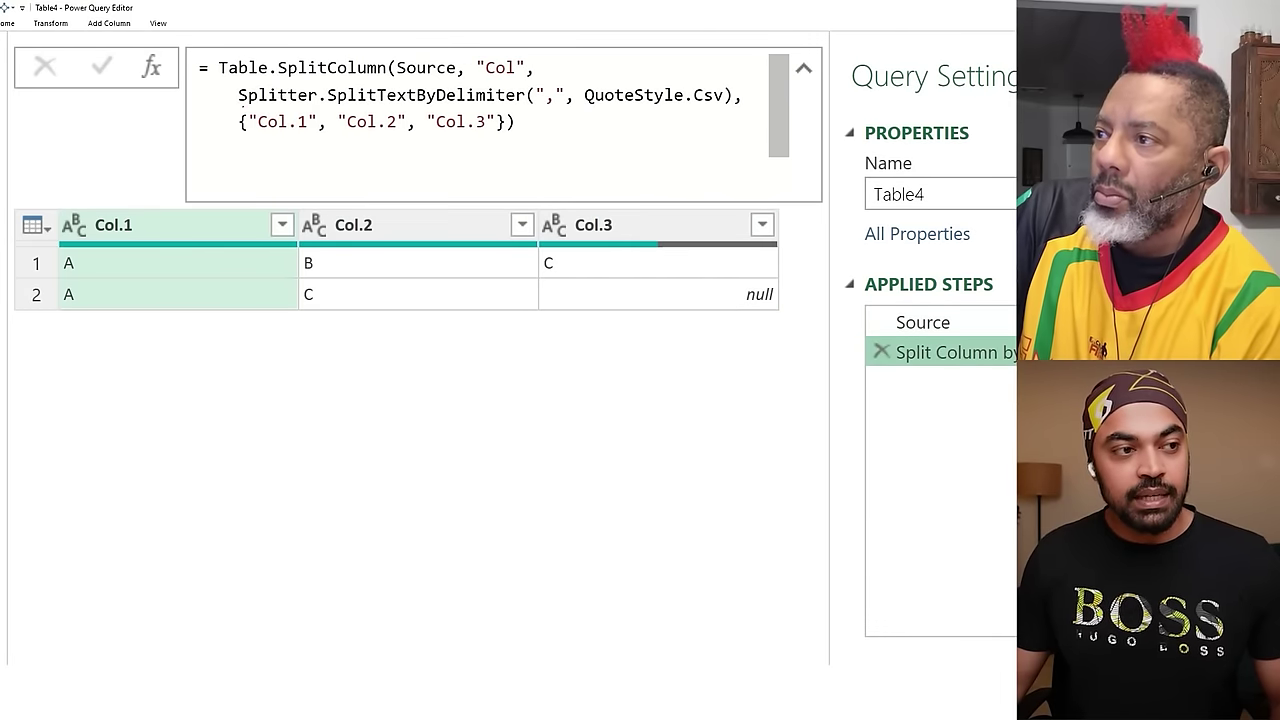
drag(240, 104, 362, 103)
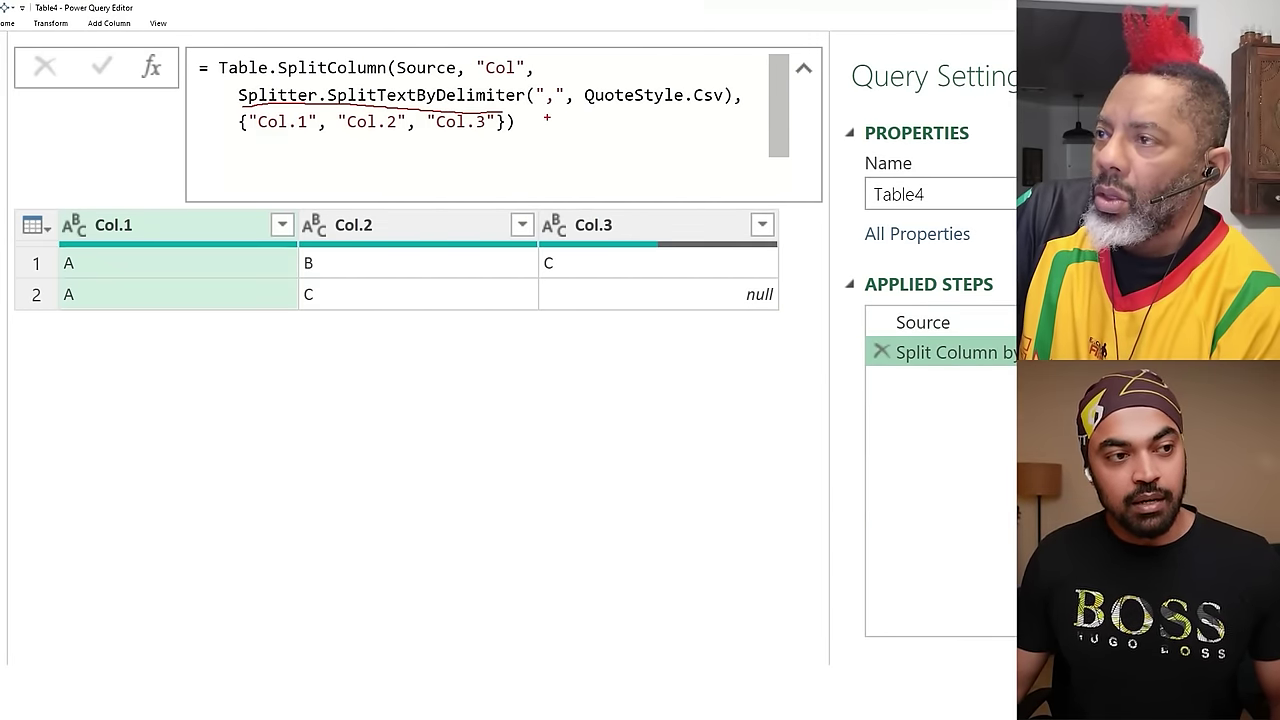
drag(547, 128, 547, 112)
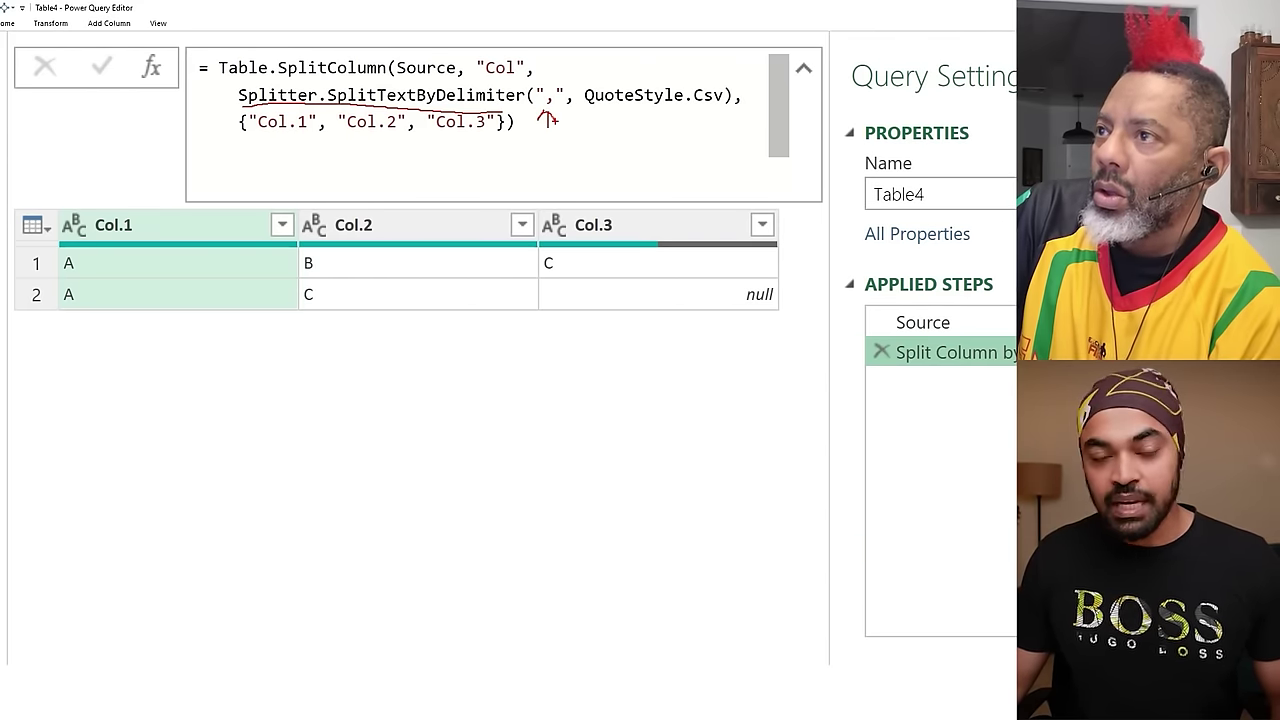
key(e)
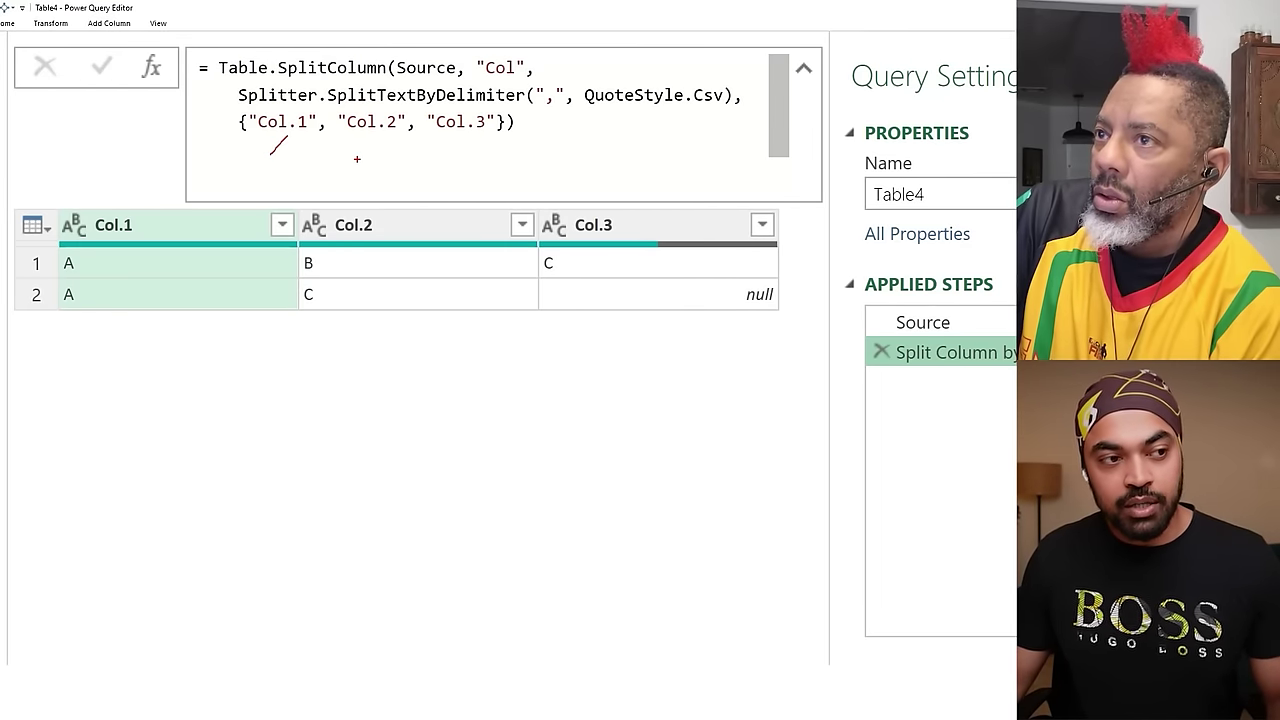
drag(353, 147, 361, 136)
drag(455, 154, 468, 135)
drag(70, 206, 656, 244)
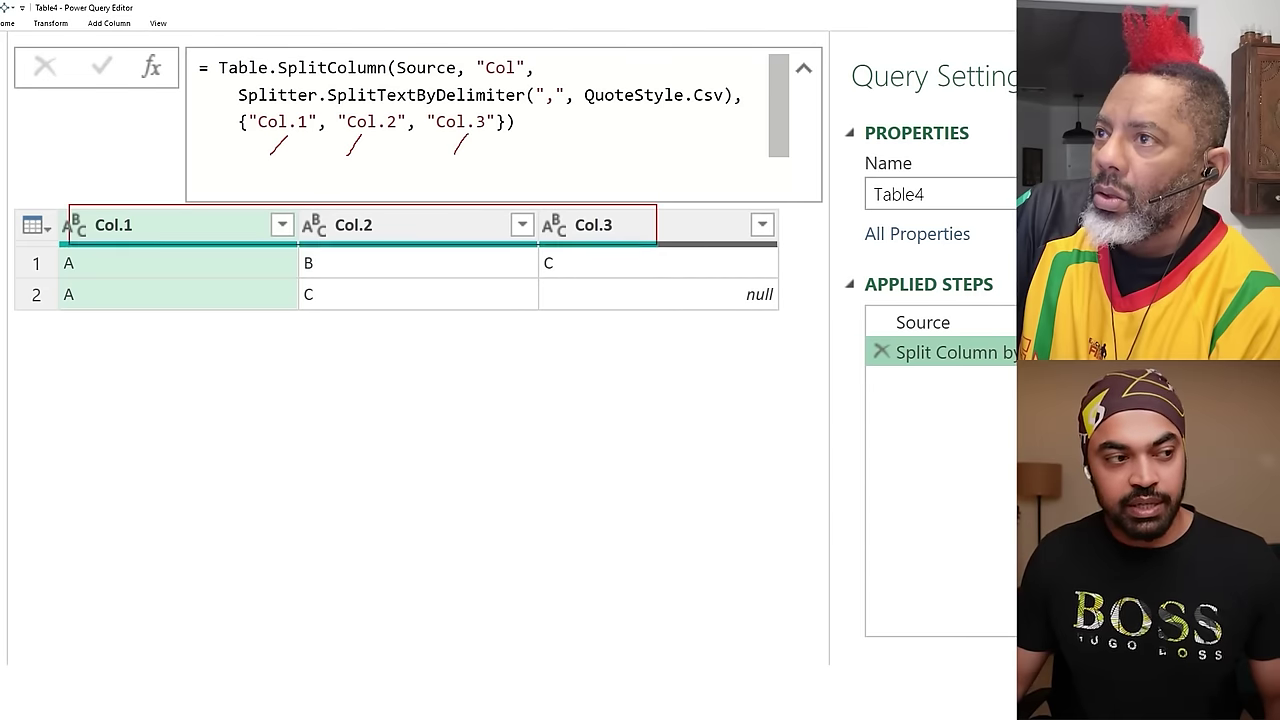
key(Escape)
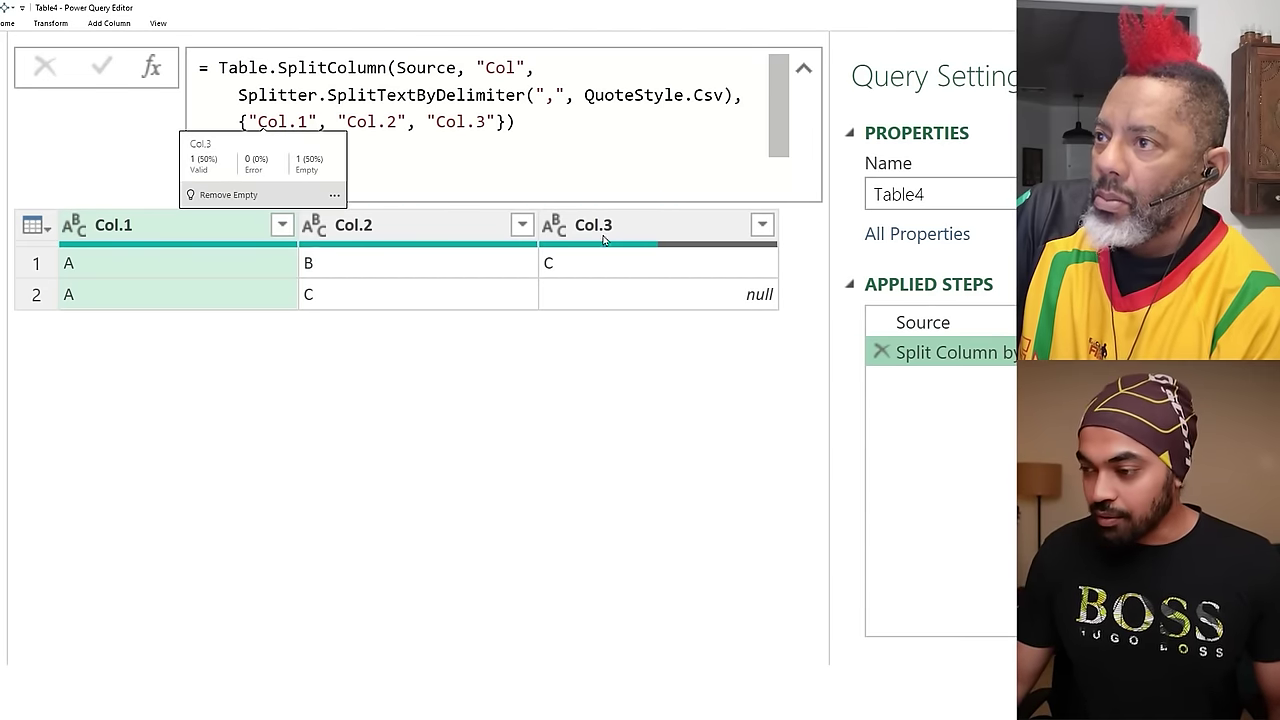
click(437, 172)
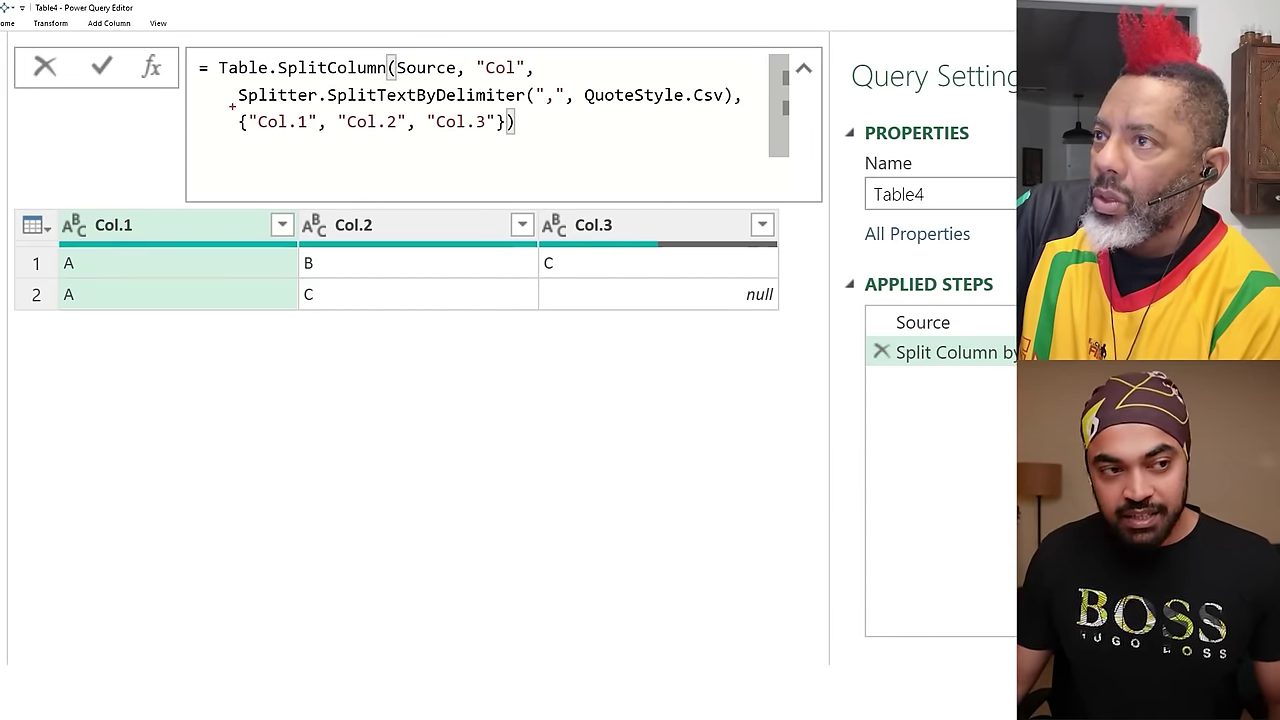
mouse_move(234, 108)
mouse_down()
mouse_move(305, 128)
mouse_move(500, 136)
mouse_up()
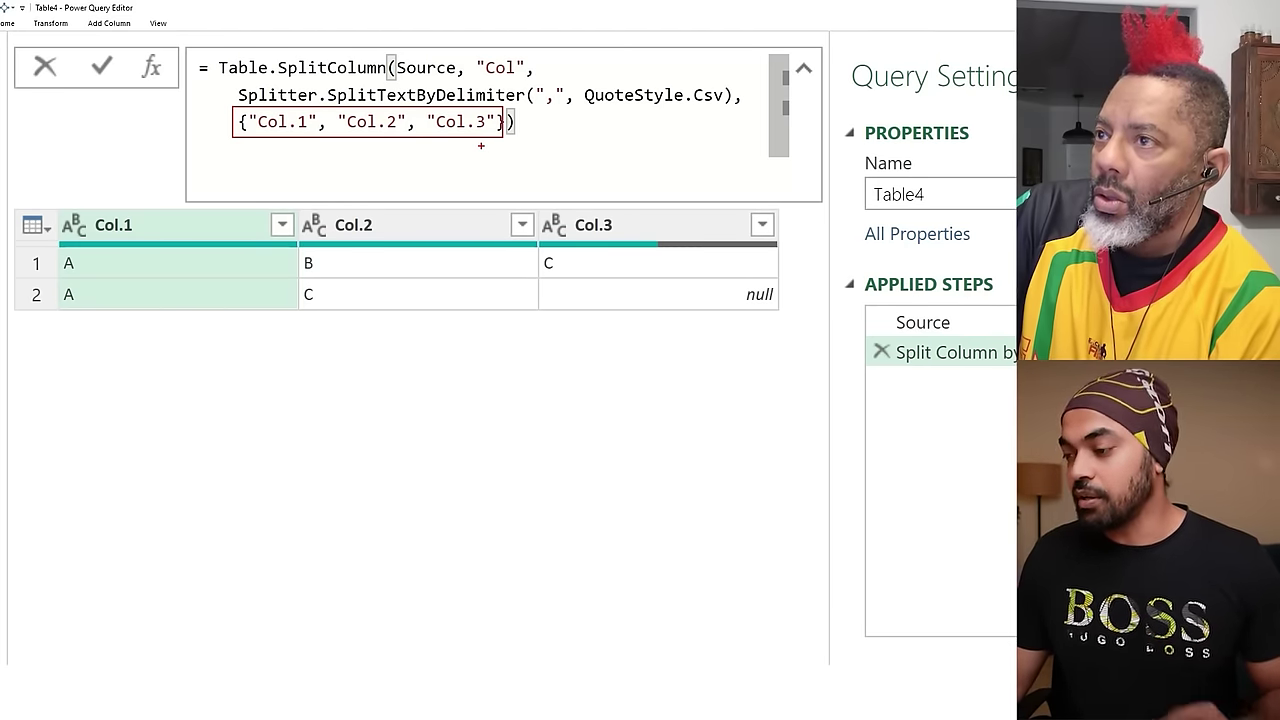
key(Escape)
Compare the Source step with the split step to consider where a dynamic list of column names would fit between them.
click(911, 325)
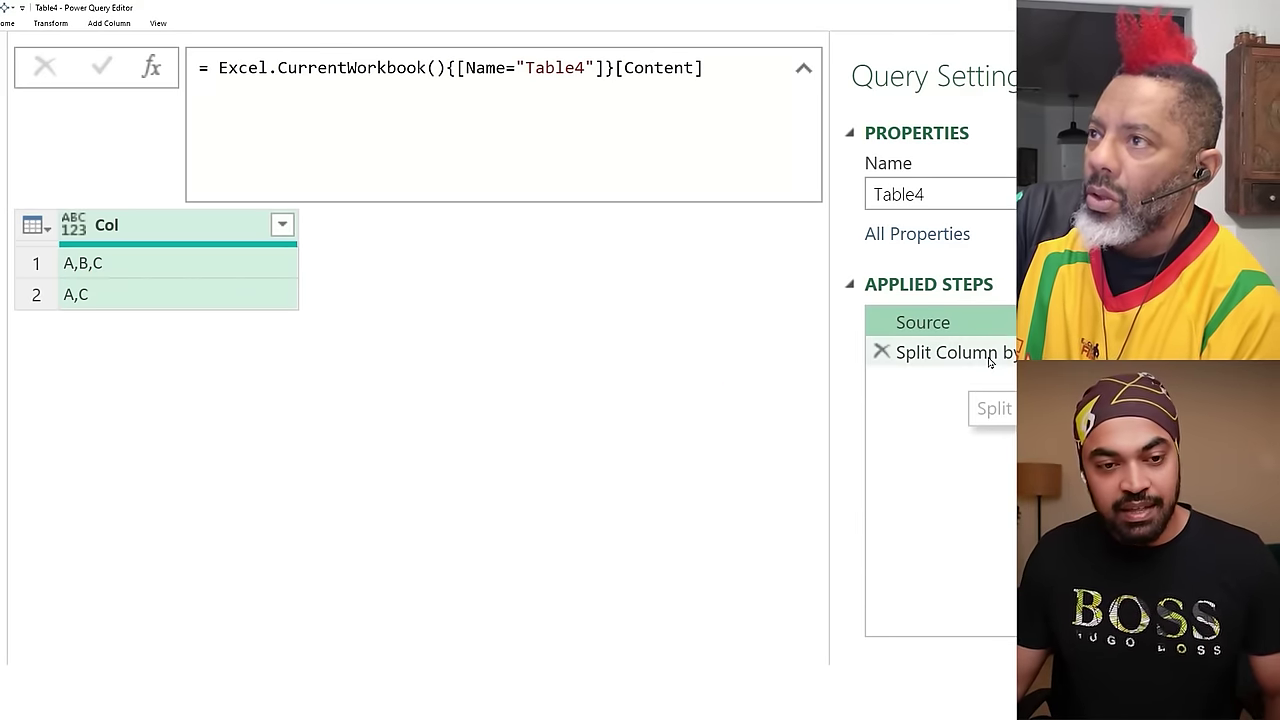
click(882, 352)
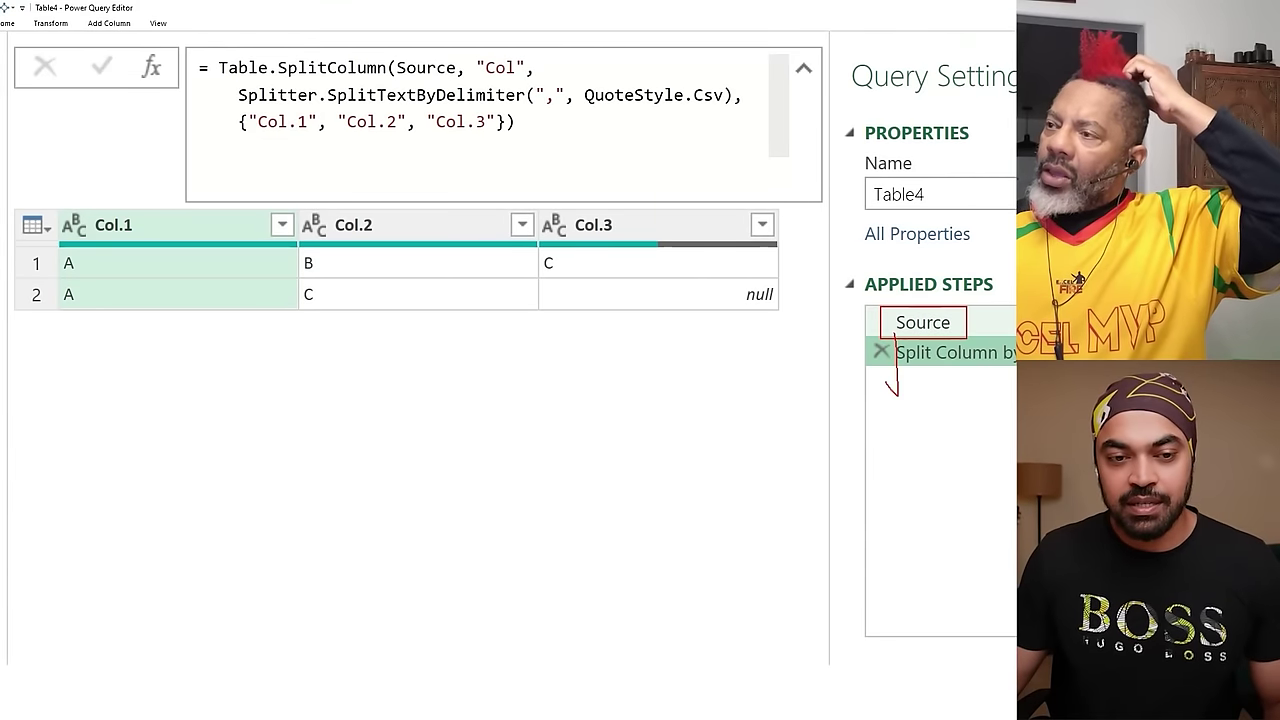
drag(897, 393, 901, 386)
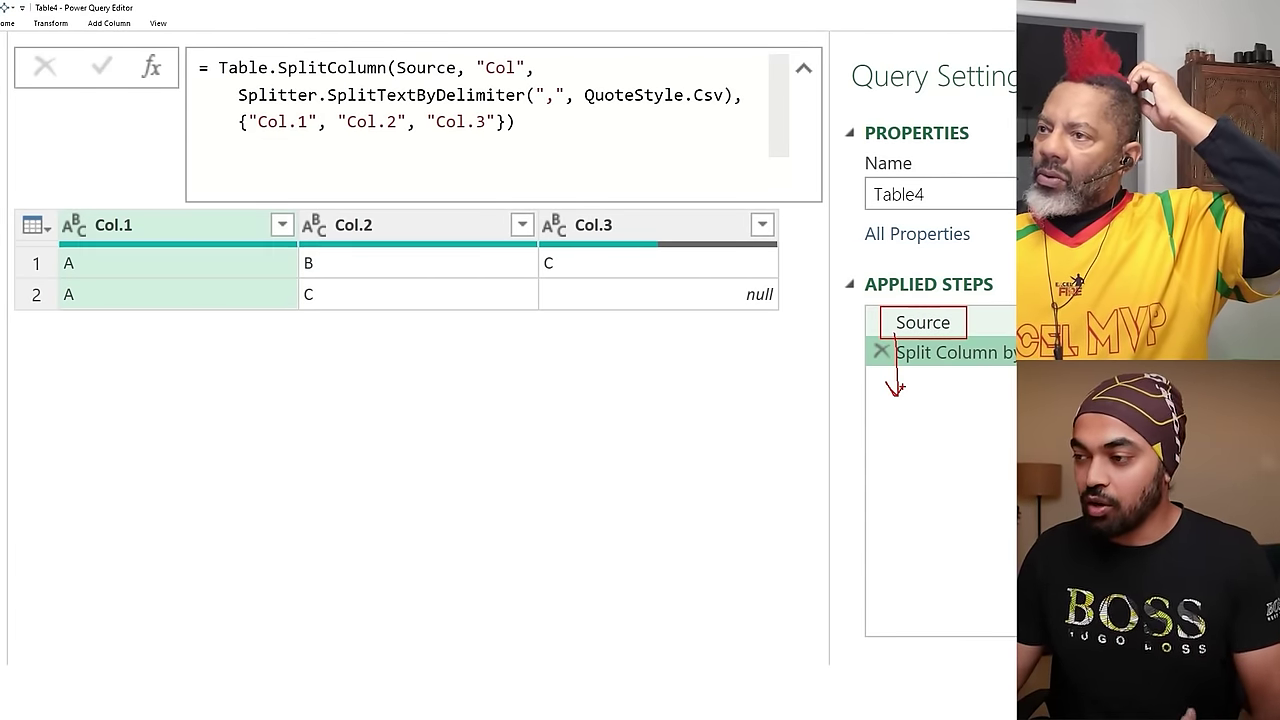
drag(240, 396, 299, 543)
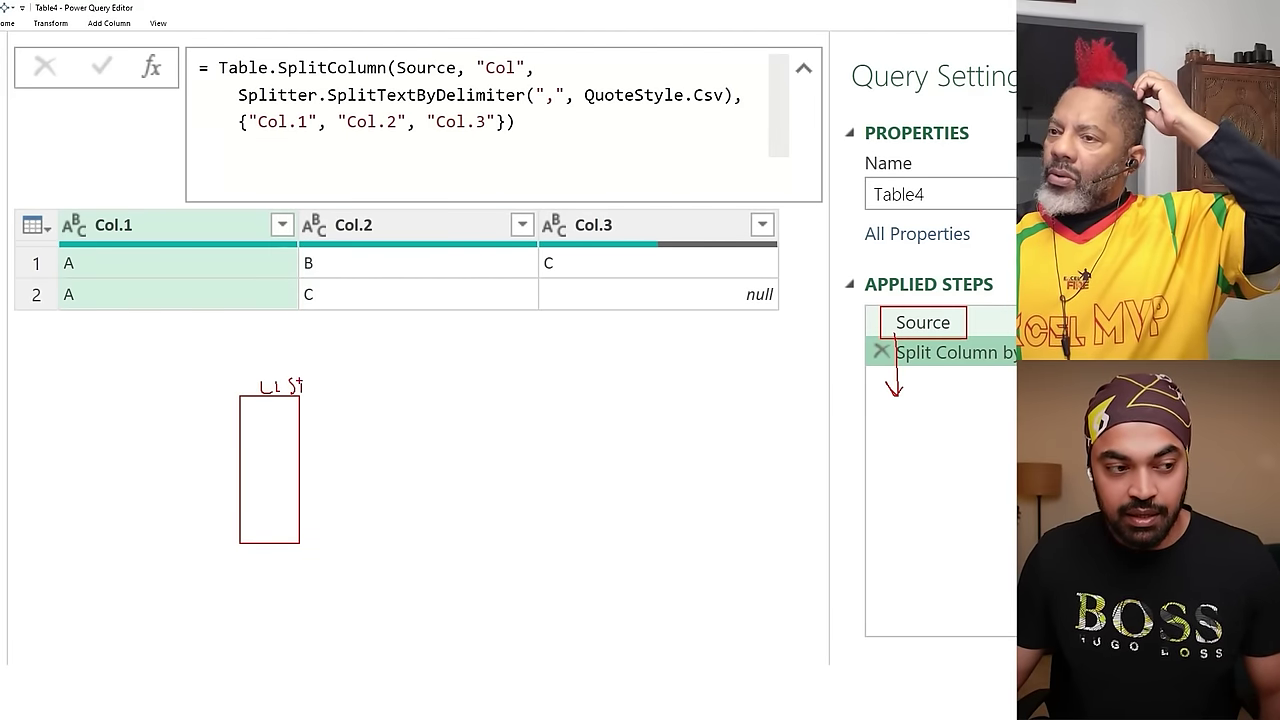
drag(281, 417, 293, 410)
drag(282, 441, 297, 430)
drag(285, 515, 296, 505)
drag(281, 541, 299, 530)
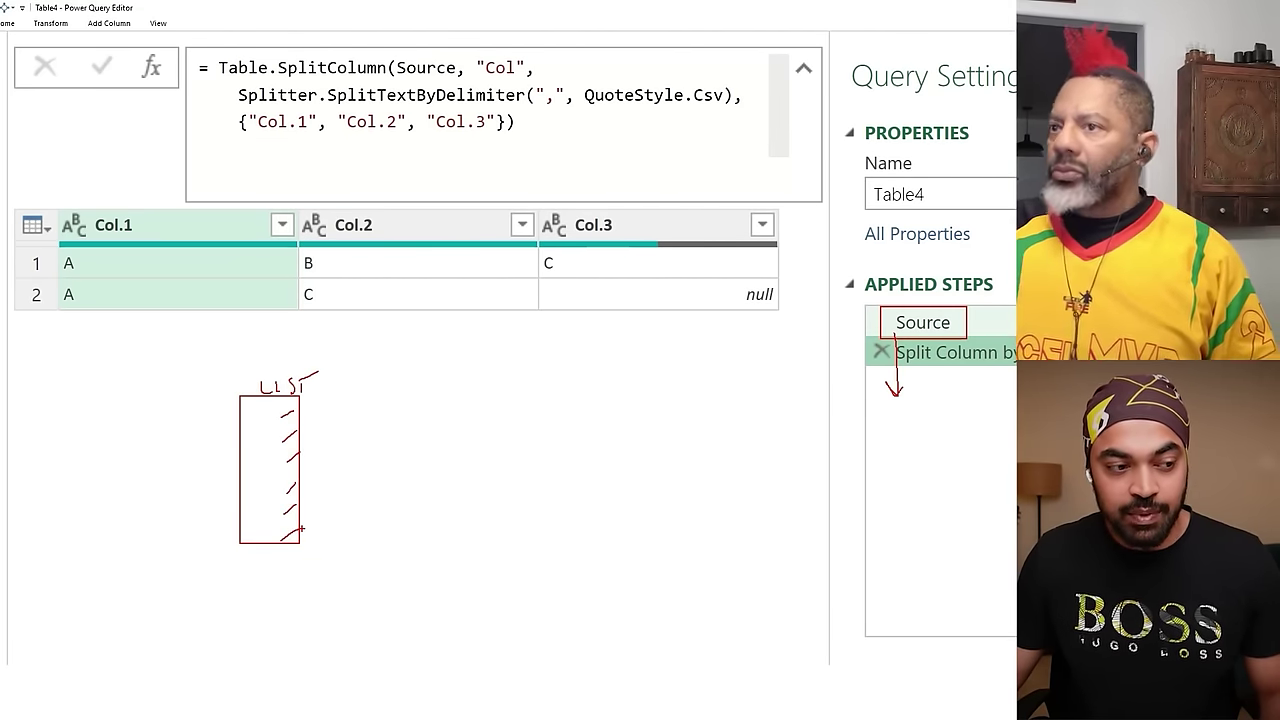
mouse_move(300, 474)
mouse_down()
mouse_move(400, 440)
mouse_move(444, 262)
mouse_move(420, 138)
mouse_move(432, 141)
mouse_up()
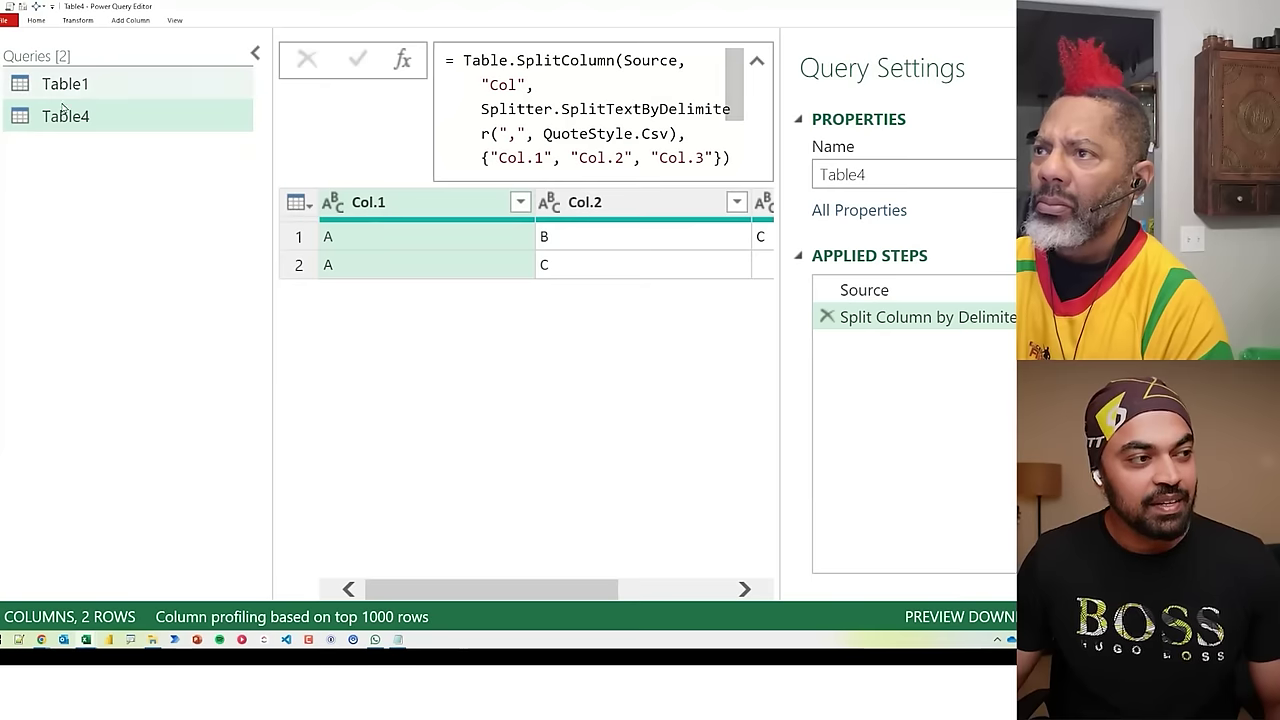
Open the Table1 query with more room for its data, and examine the Product, Class and Vendor columns in its Source step.
click(62, 88)
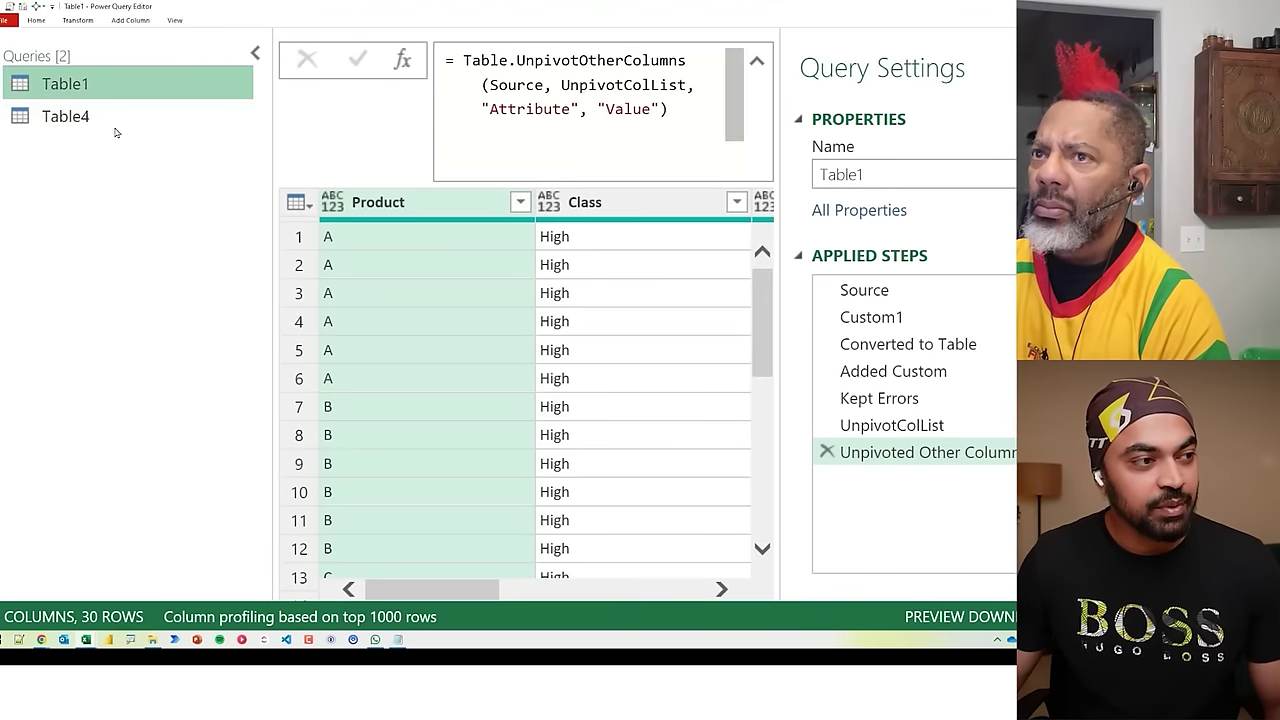
click(251, 56)
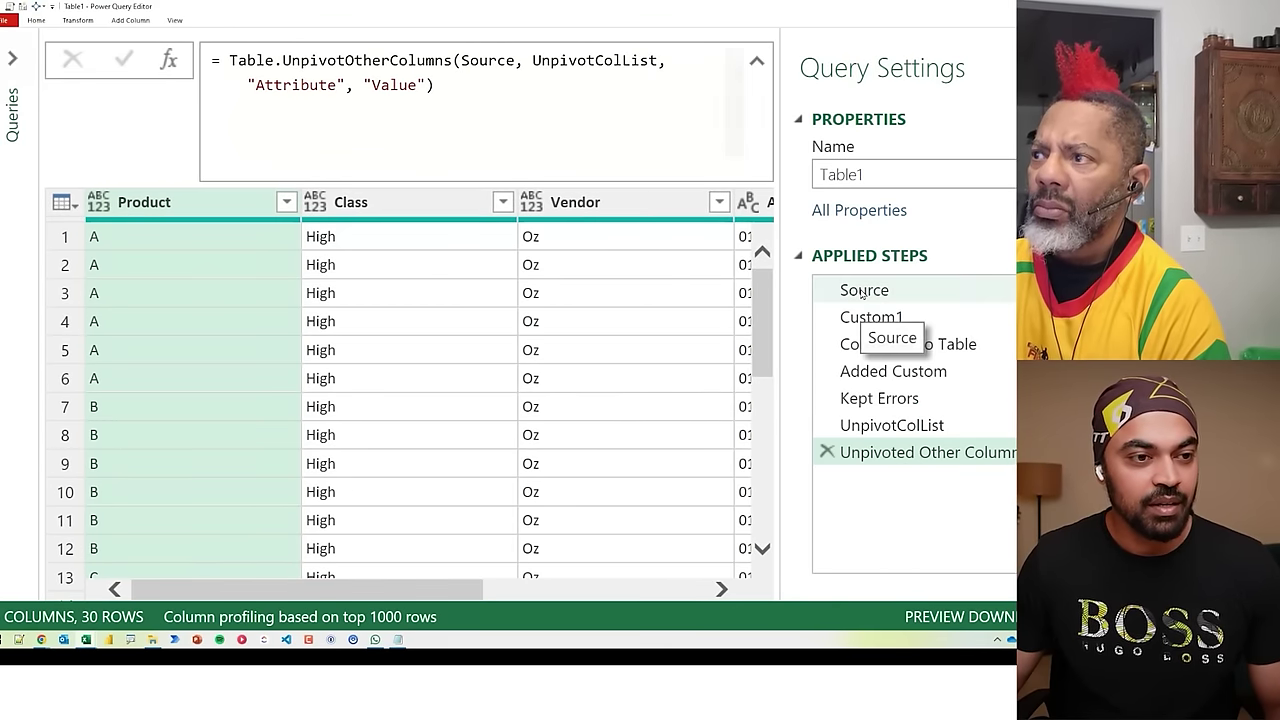
click(860, 290)
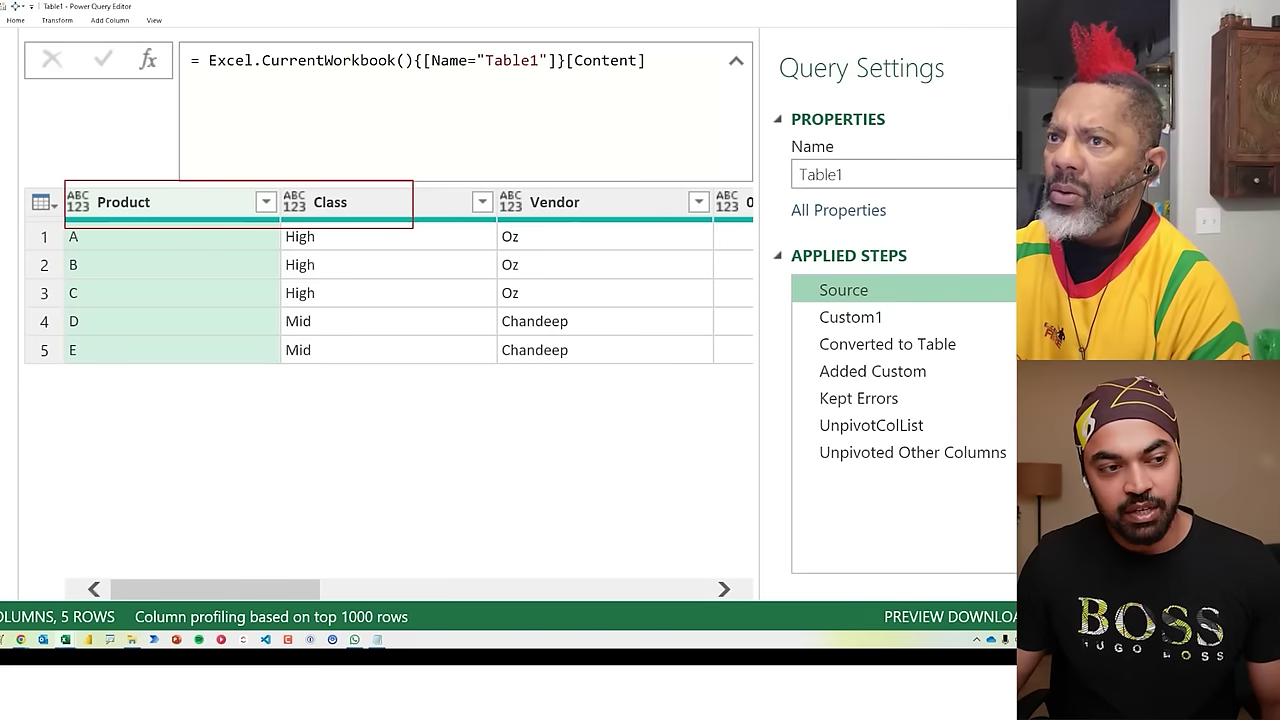
drag(132, 157, 589, 222)
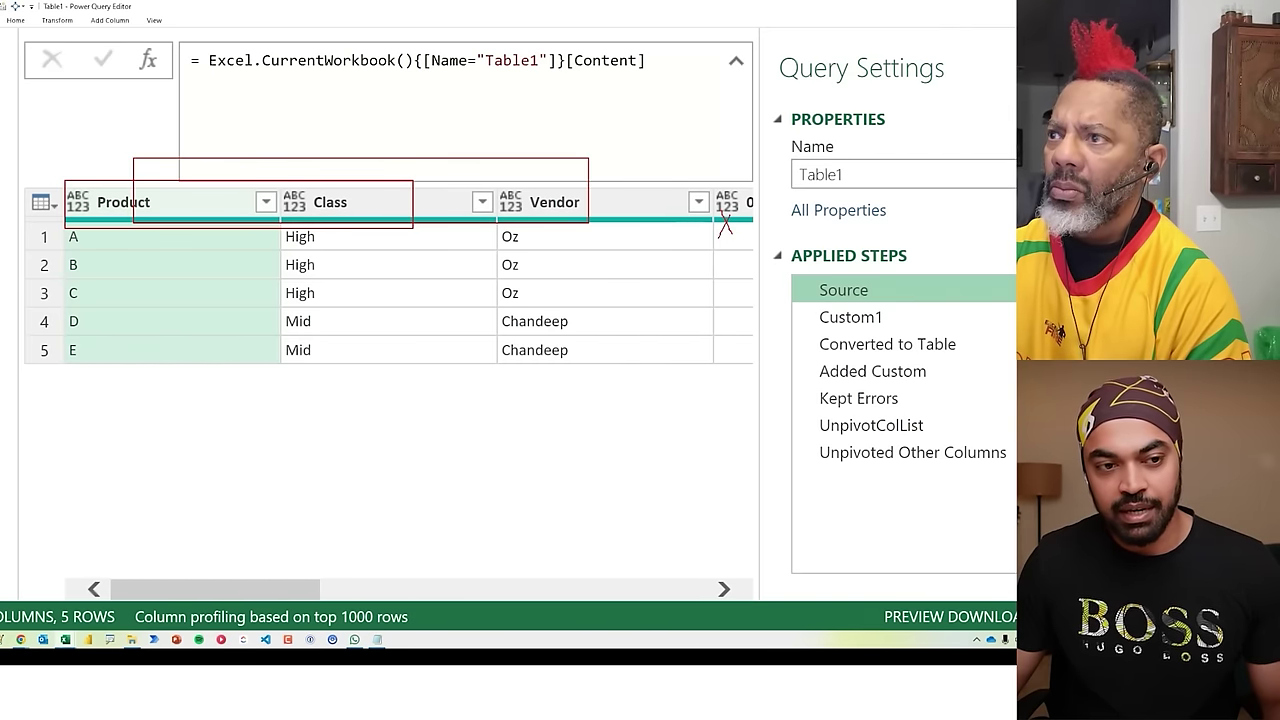
key(Escape)
Review Table1's applied steps in order from Custom1 through UnpivotColList to trace how the dynamic column list is built.
click(850, 317)
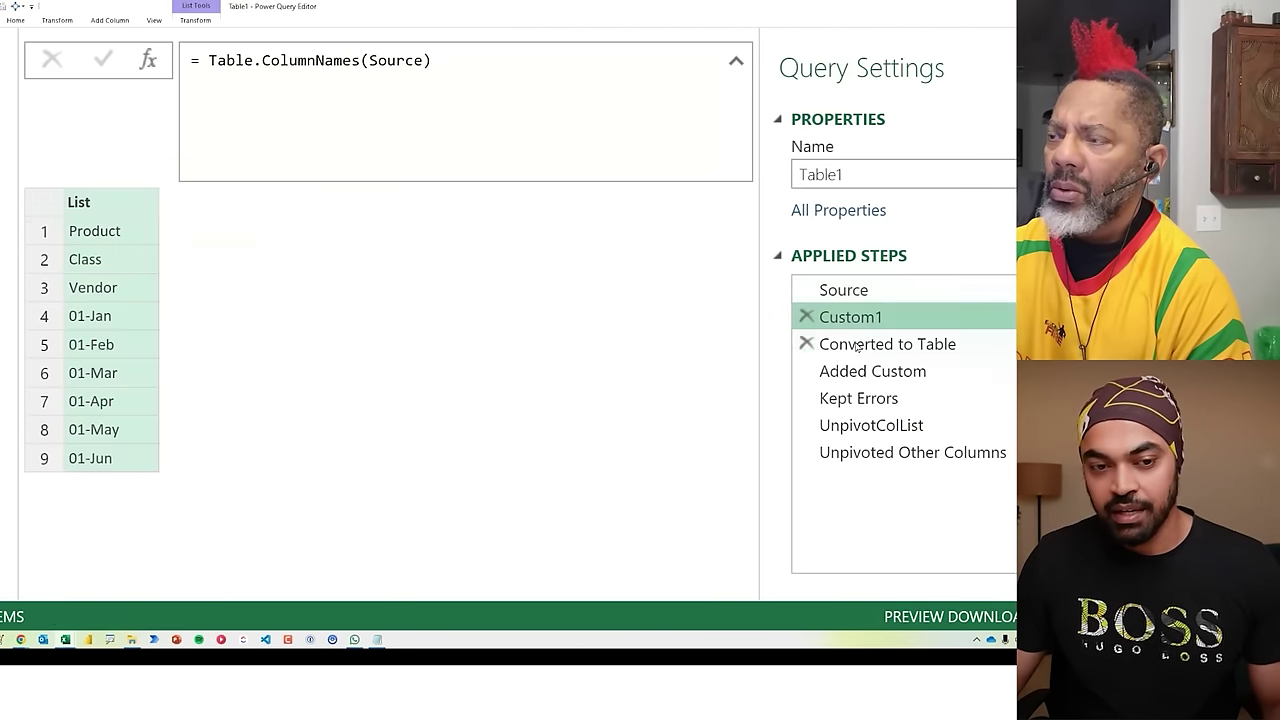
click(862, 344)
click(857, 372)
click(852, 398)
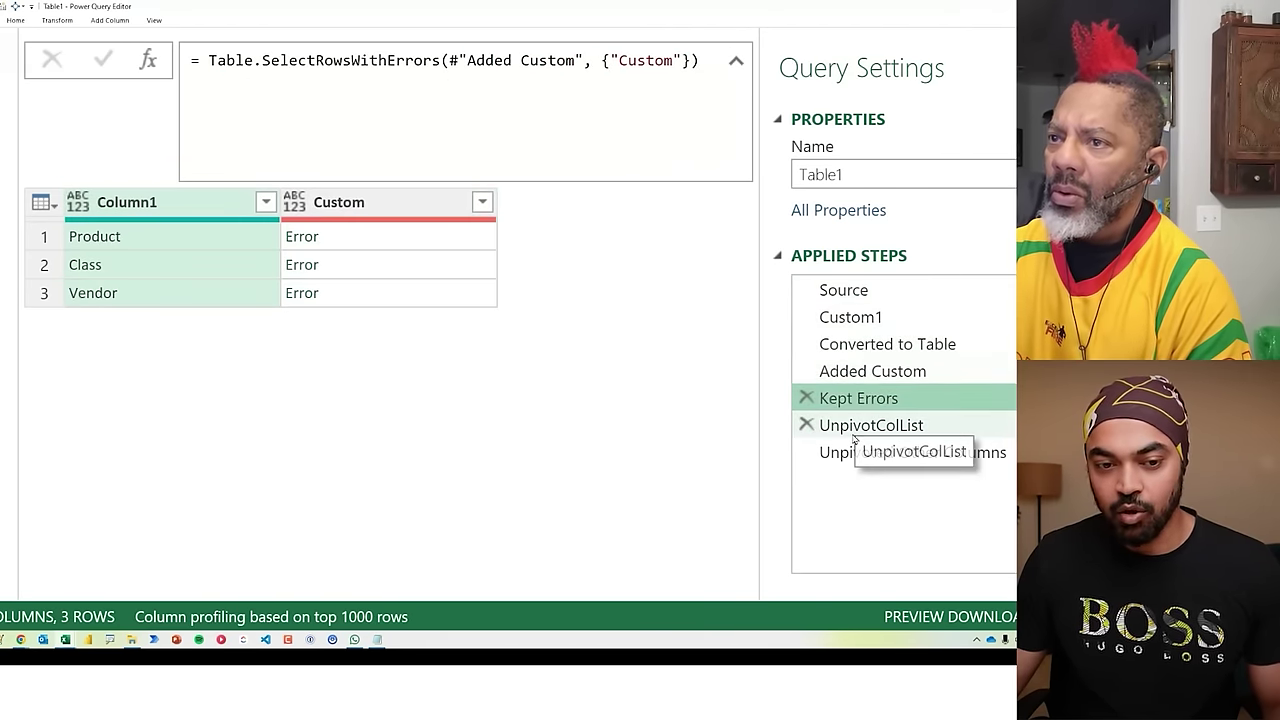
click(848, 426)
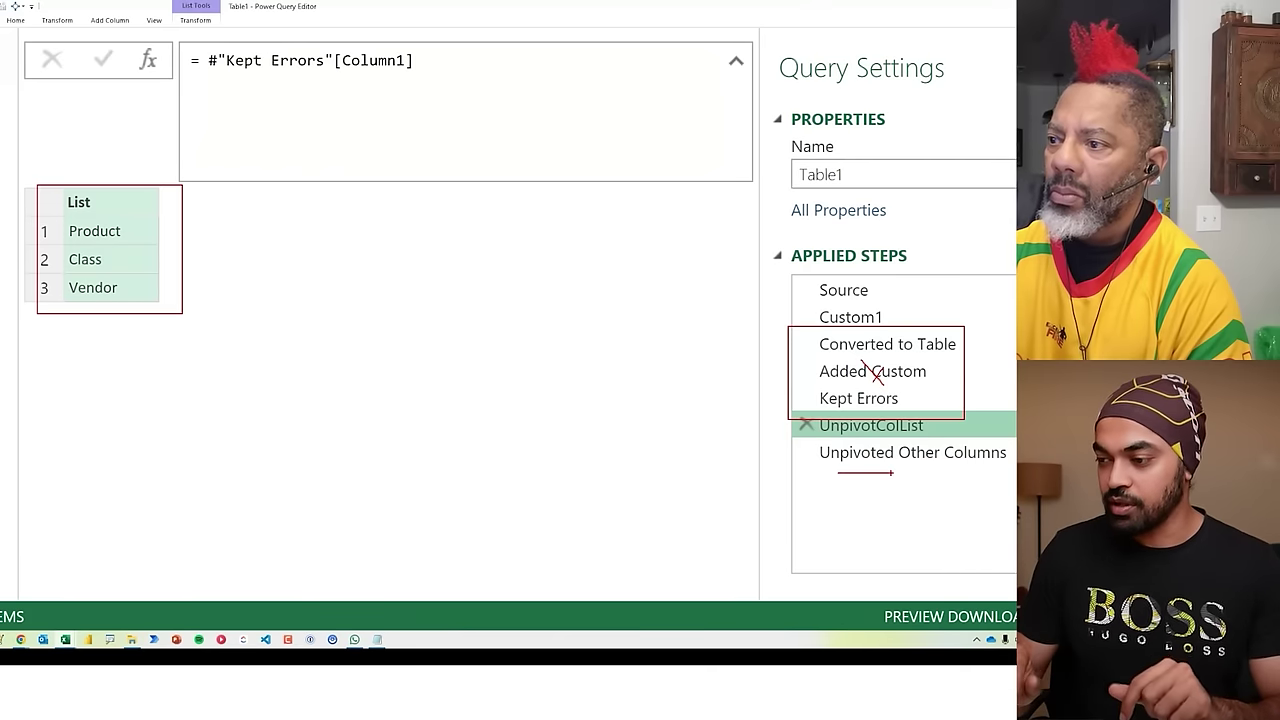
Compare the Custom1 column-name list with the Converted to Table step, checking the transformation commands available for each.
click(845, 320)
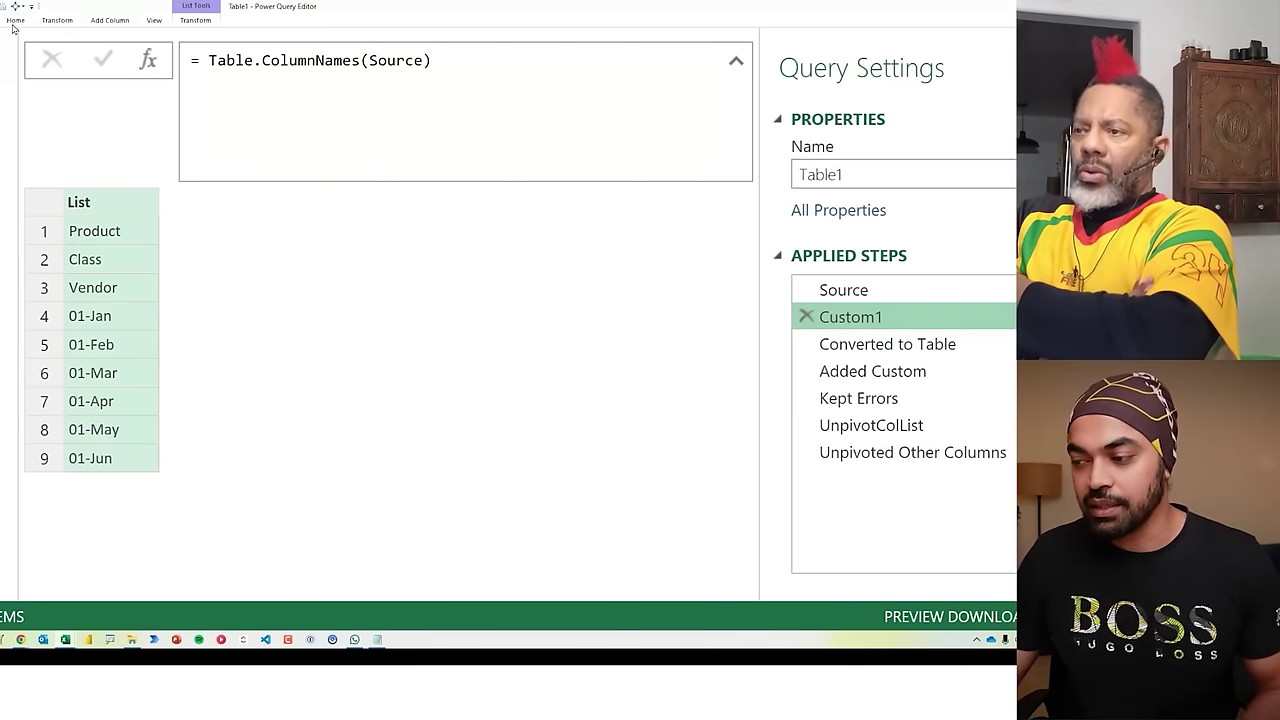
click(57, 22)
click(195, 20)
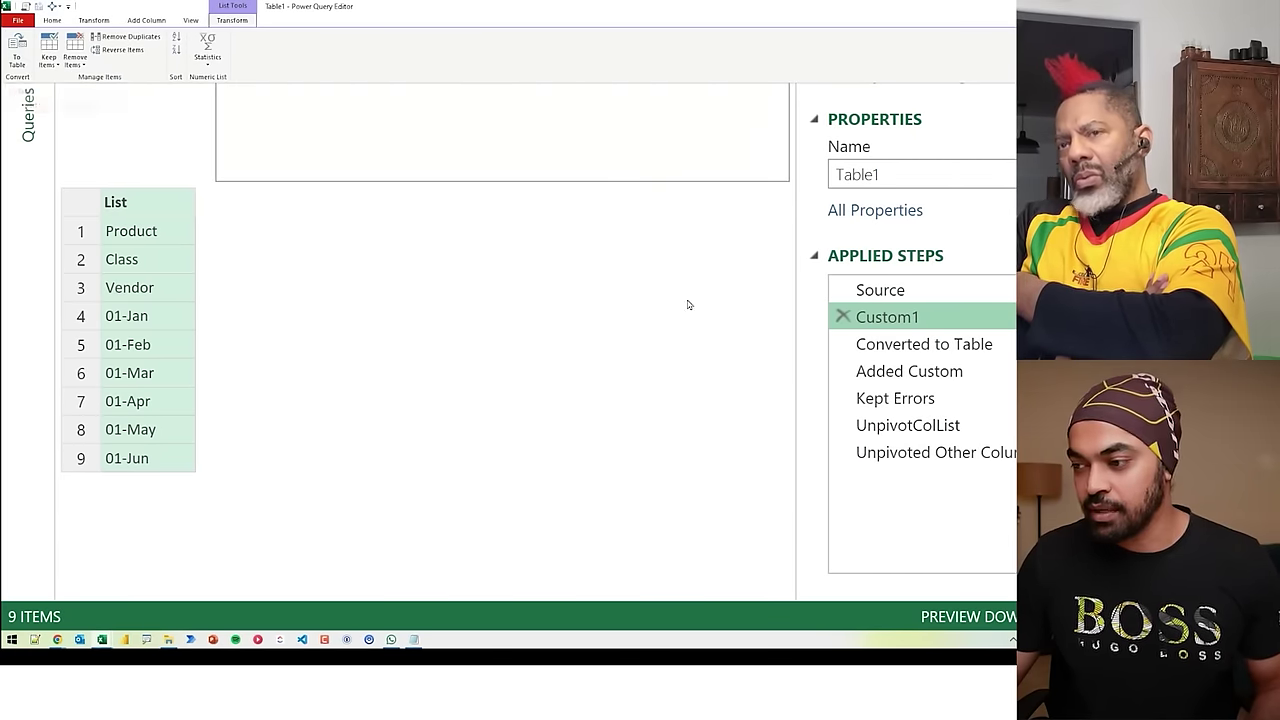
click(932, 343)
click(932, 344)
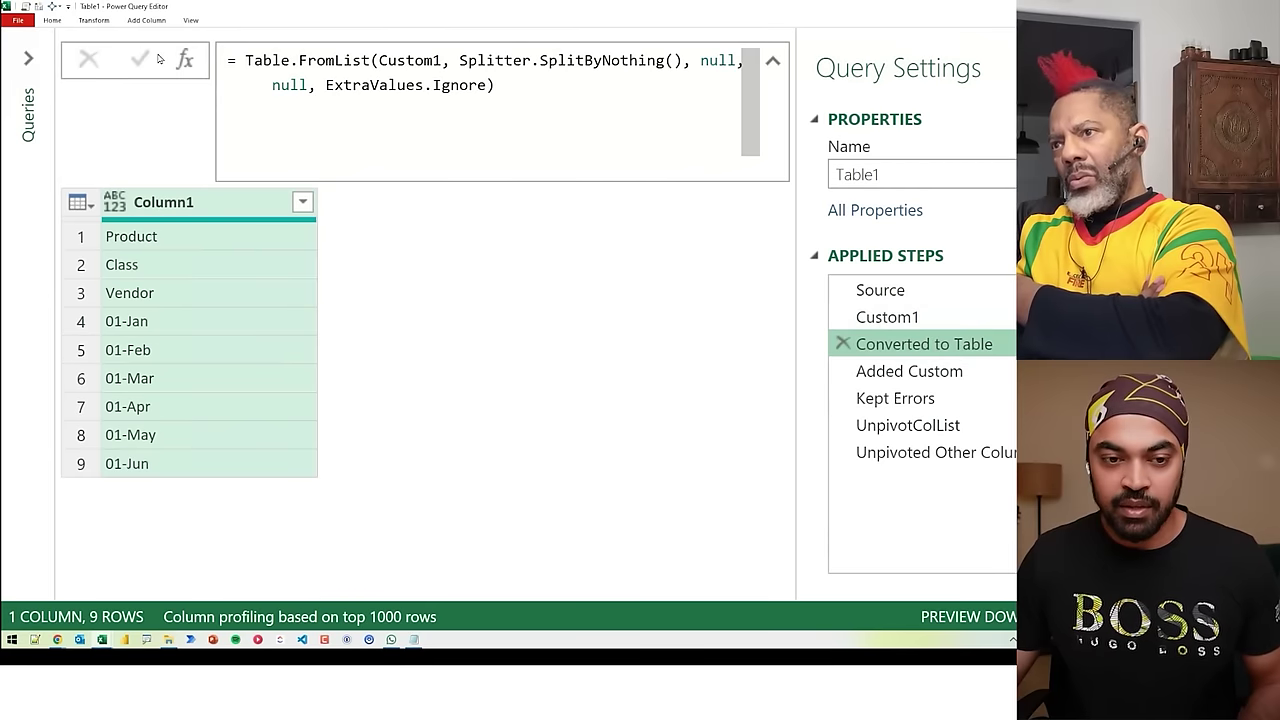
click(58, 22)
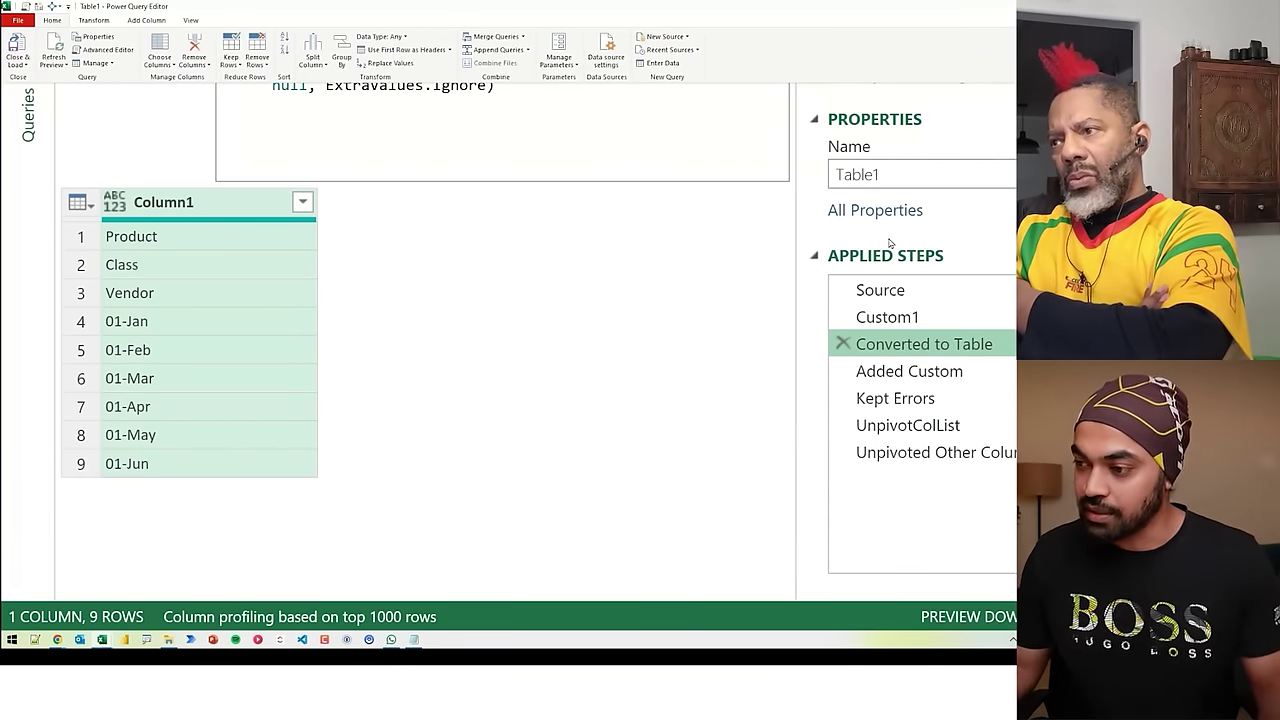
Examine how the Added Custom and Kept Errors steps filter the column names, and how UnpivotColList extracts Column1 as a list.
click(930, 373)
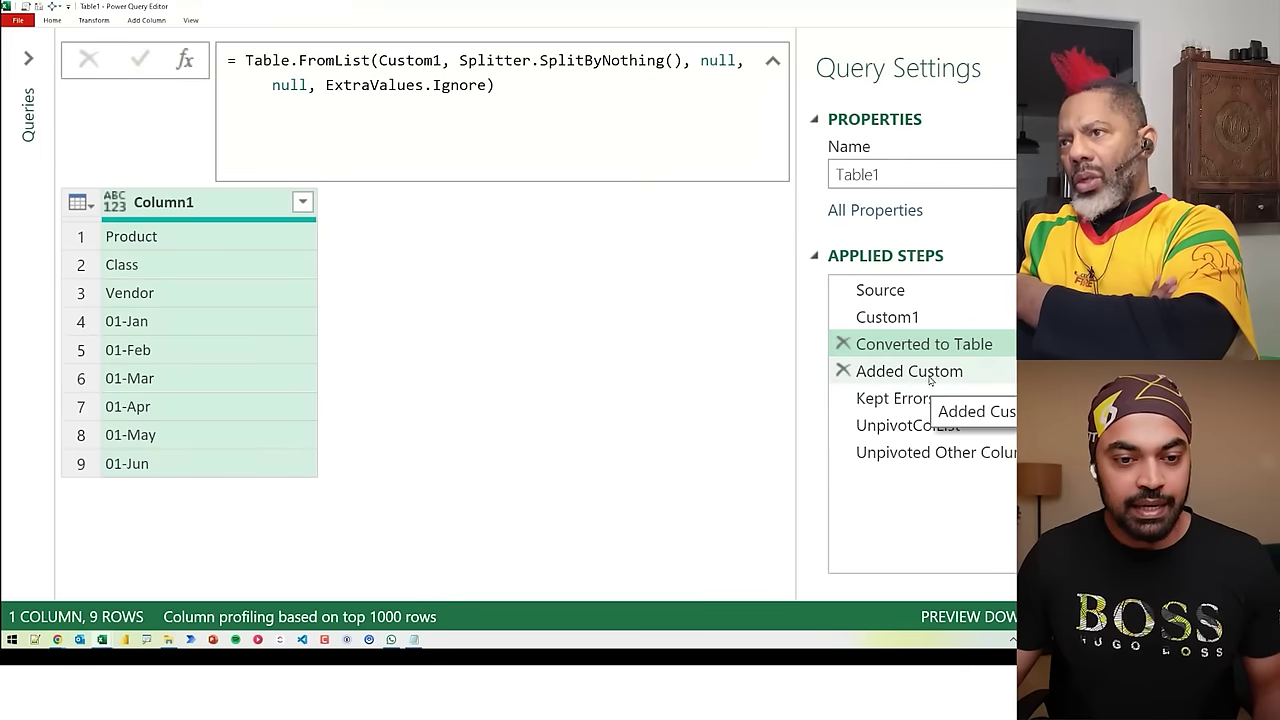
click(930, 372)
click(927, 398)
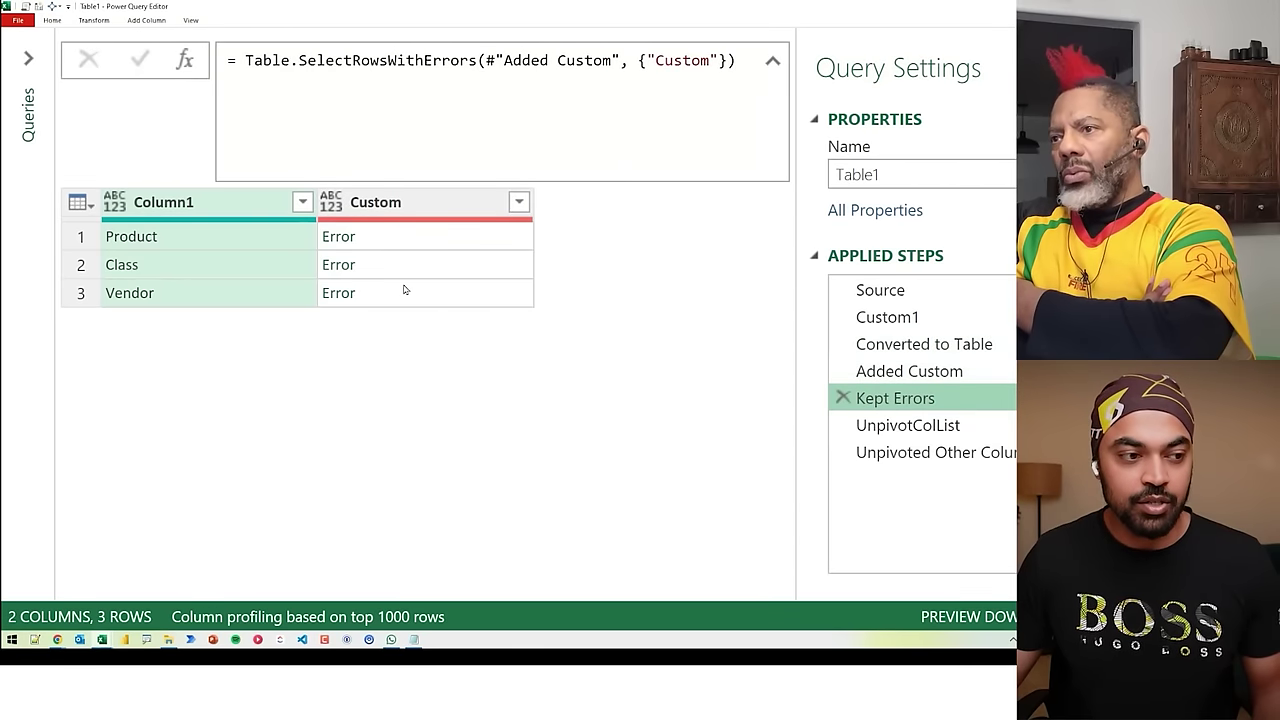
click(209, 205)
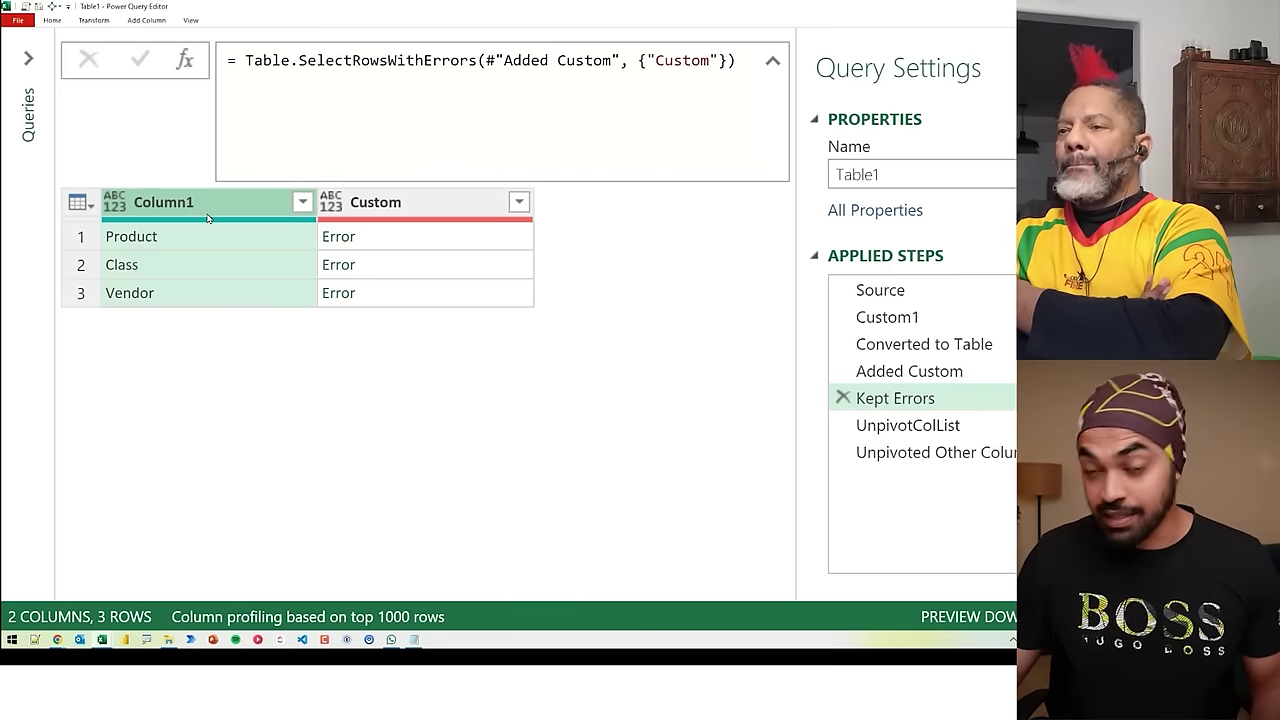
click(920, 426)
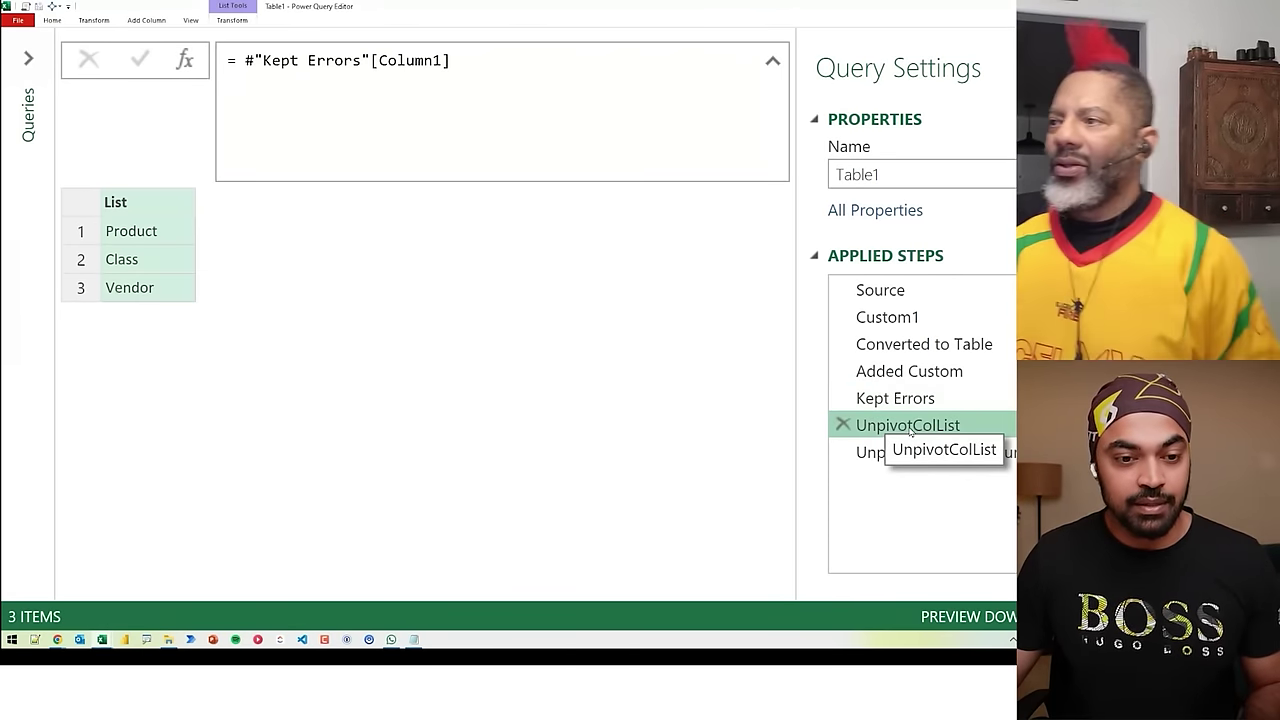
Examine the UnpivotColList argument of the Table.UnpivotOtherColumns formula in the Unpivoted Other Columns step.
click(905, 453)
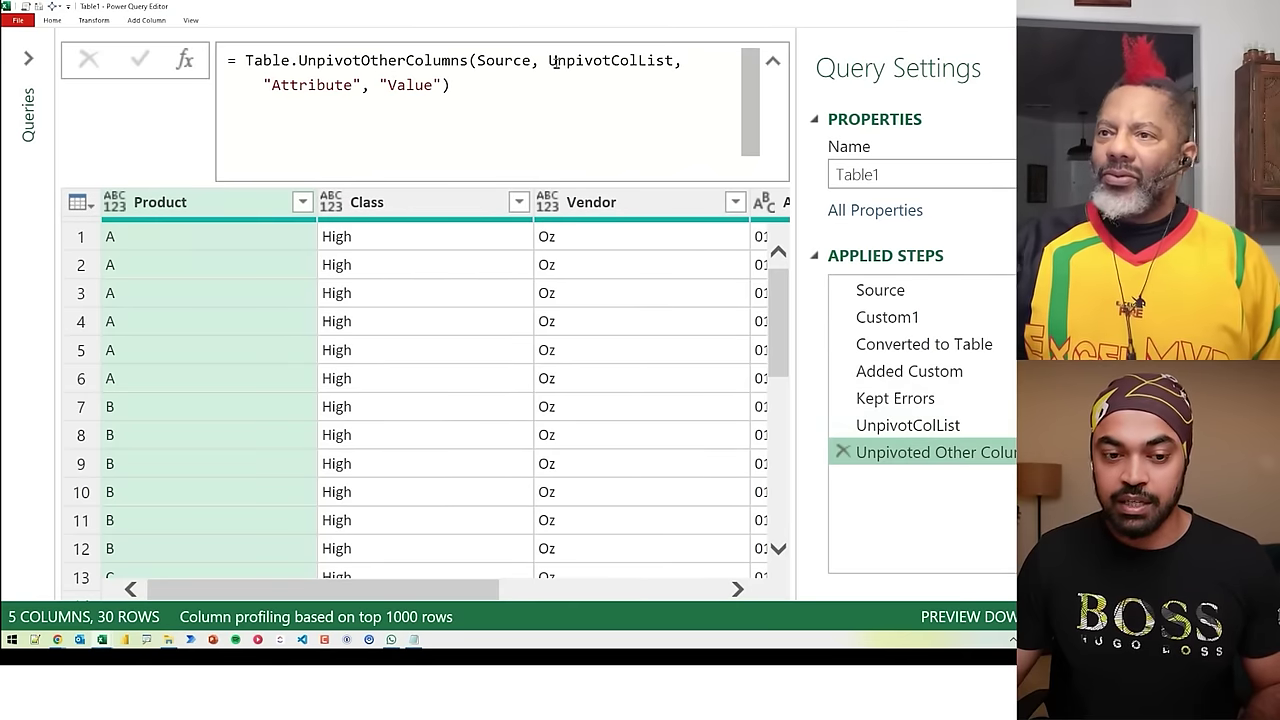
drag(553, 60, 657, 60)
mouse_move(657, 60)
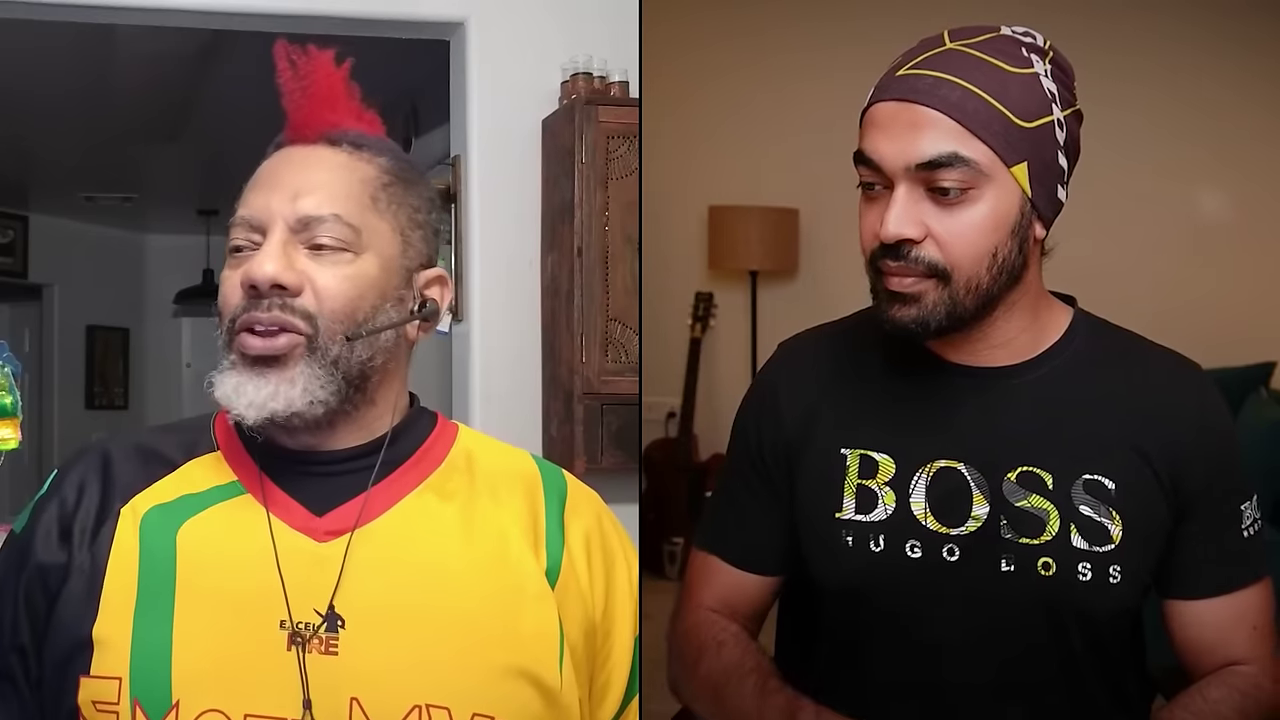